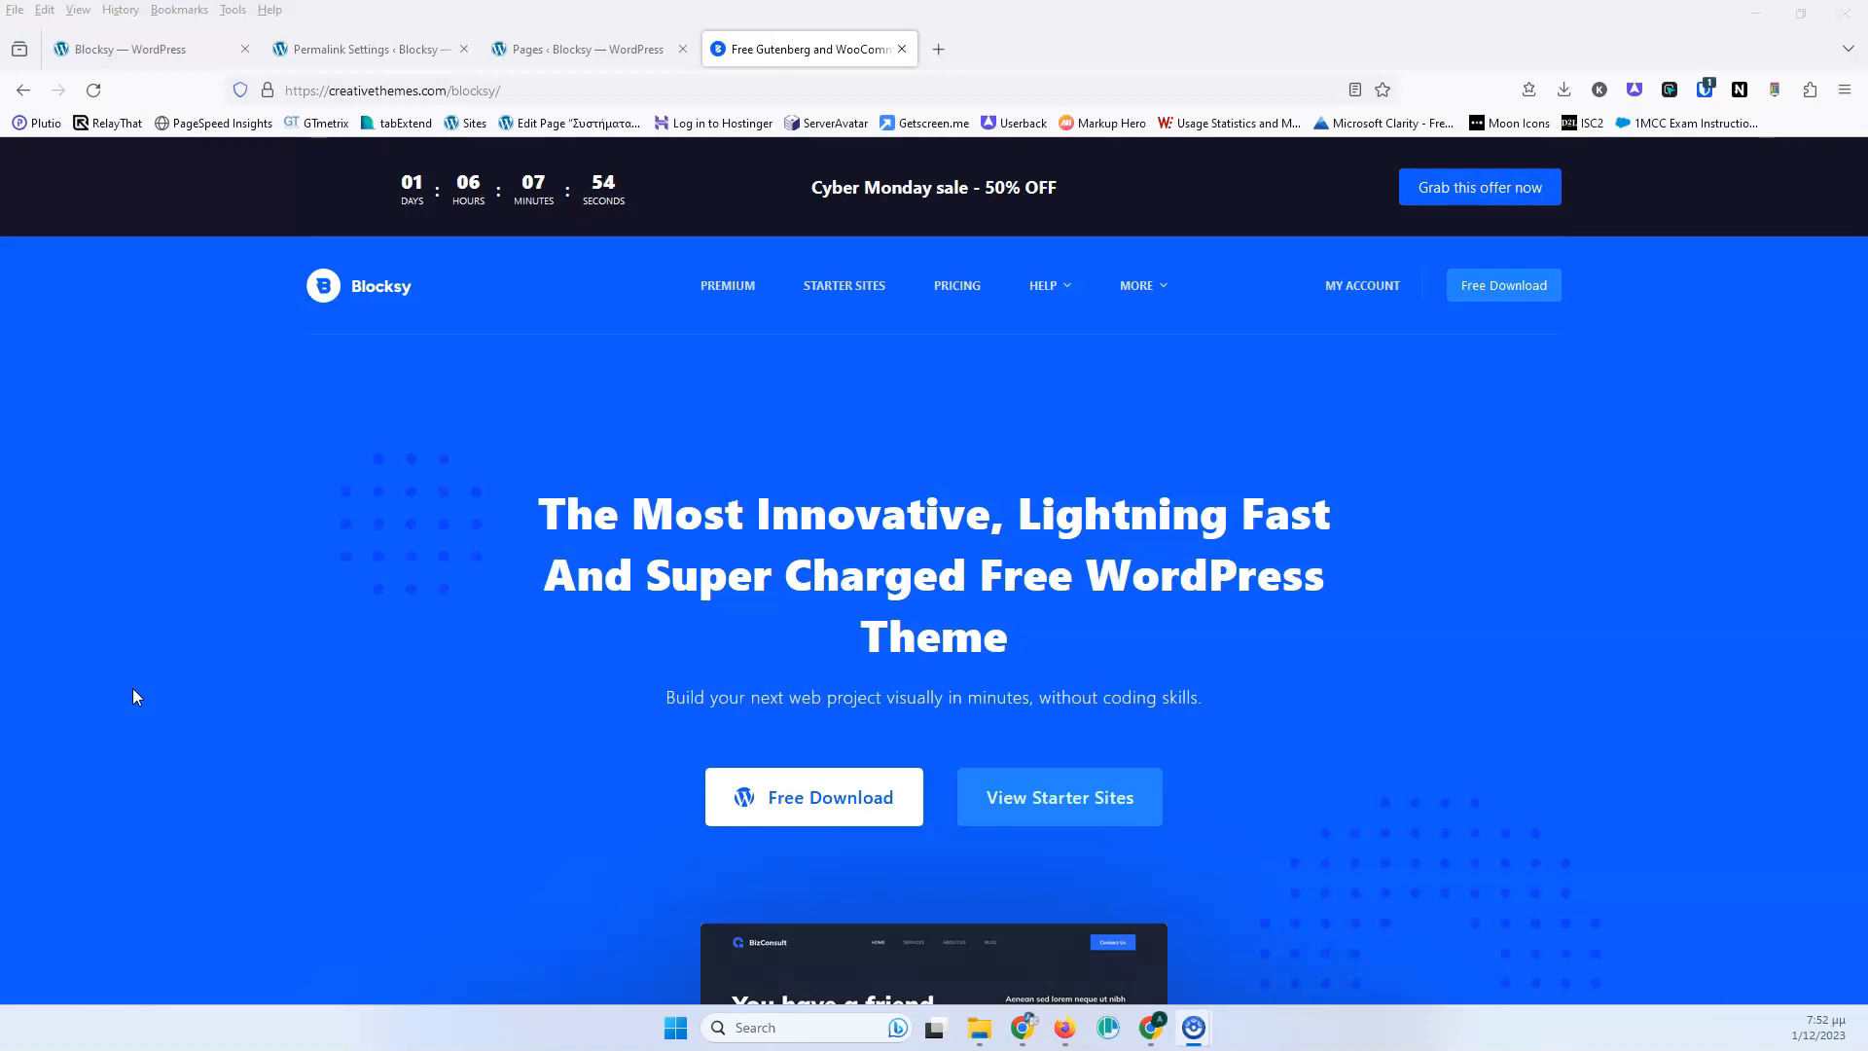
Close the Blocksy theme website and open the WordPress Menus page in a new browser tab.
{"action": "left_click", "coordinate": [69, 401]}
{"action": "left_click", "coordinate": [902, 48]}
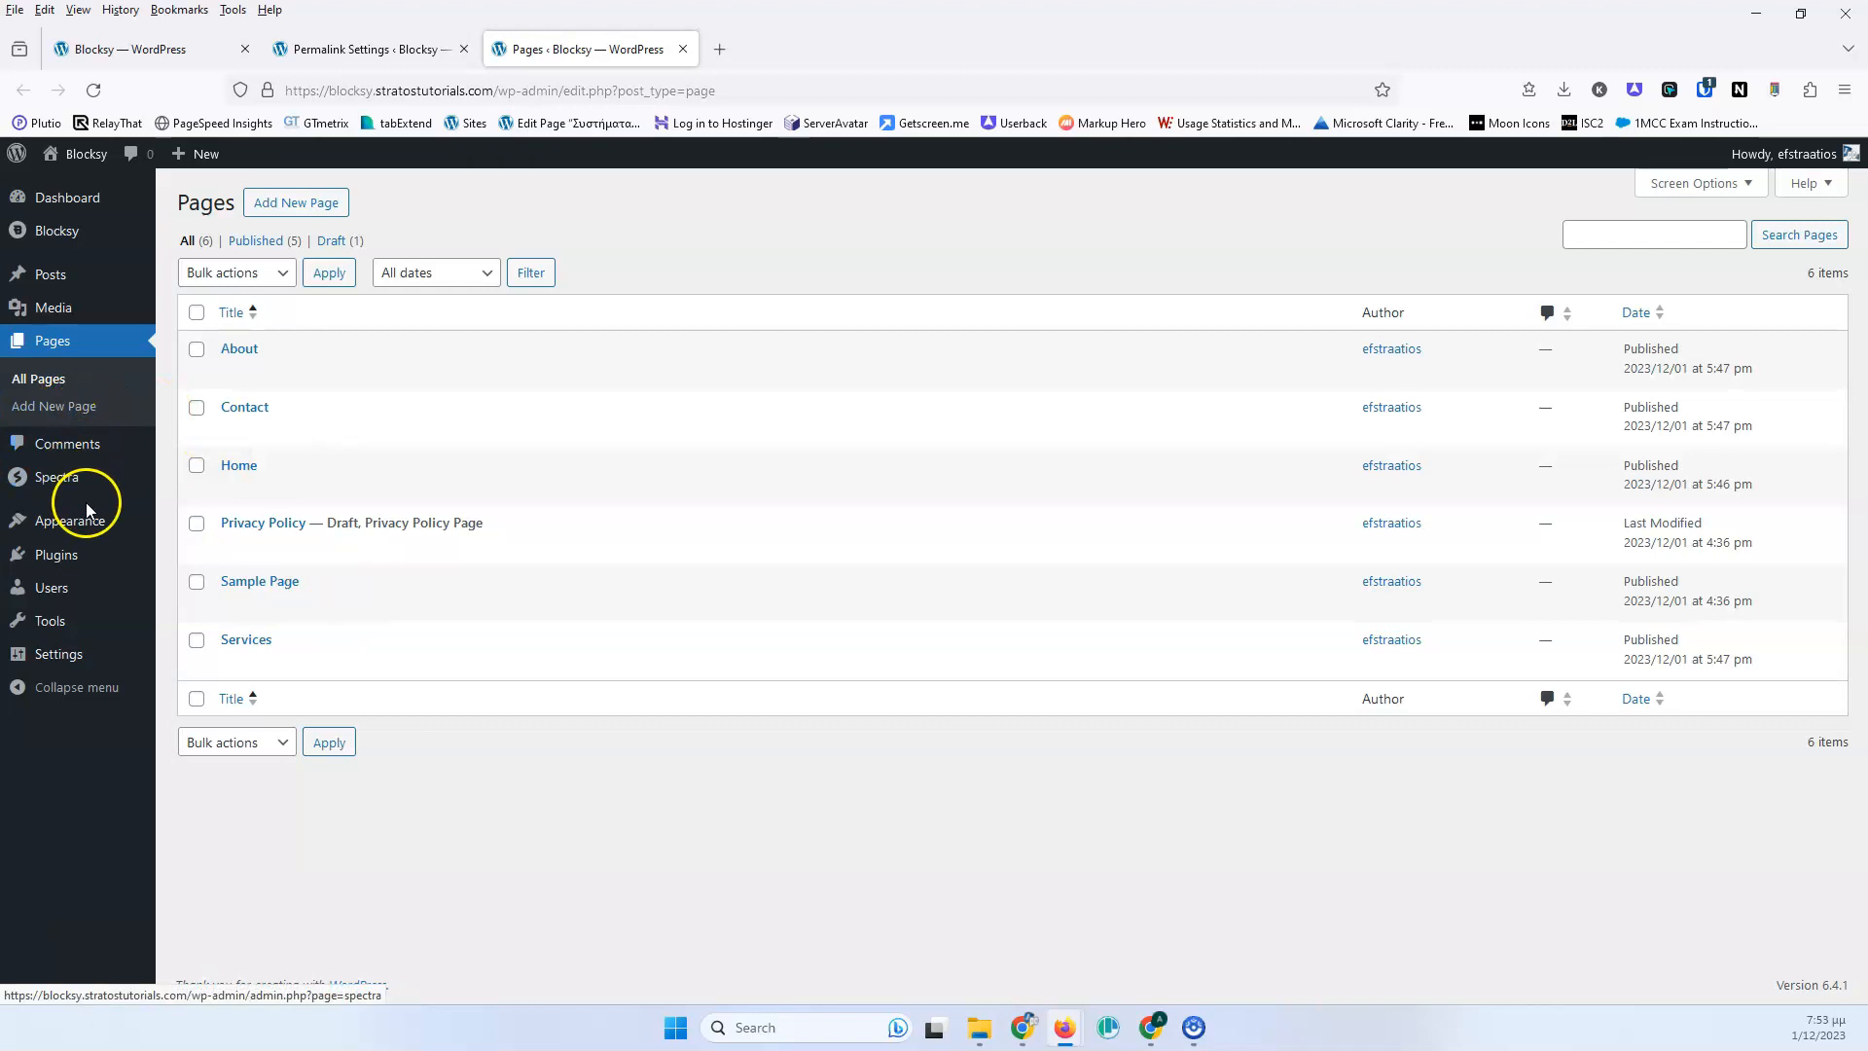
{"action": "mouse_move", "coordinate": [73, 530]}
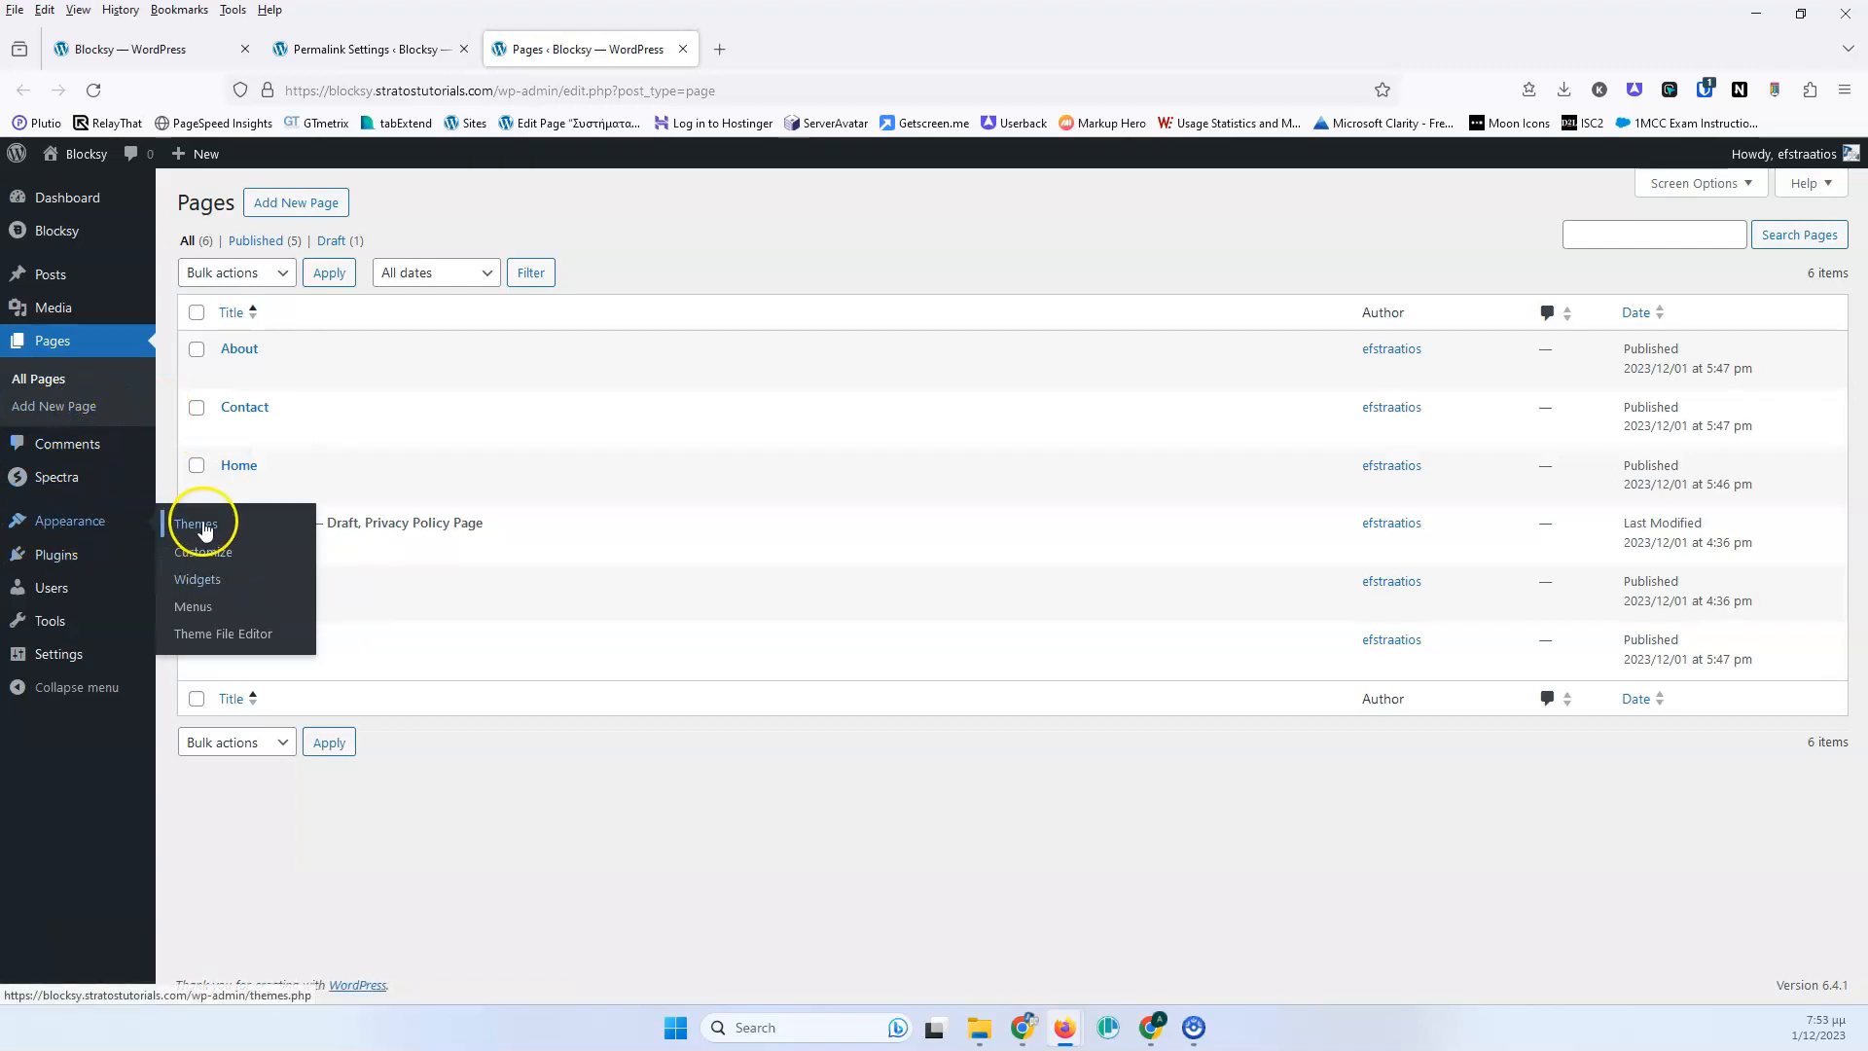
{"action": "middle_click", "coordinate": [198, 607]}
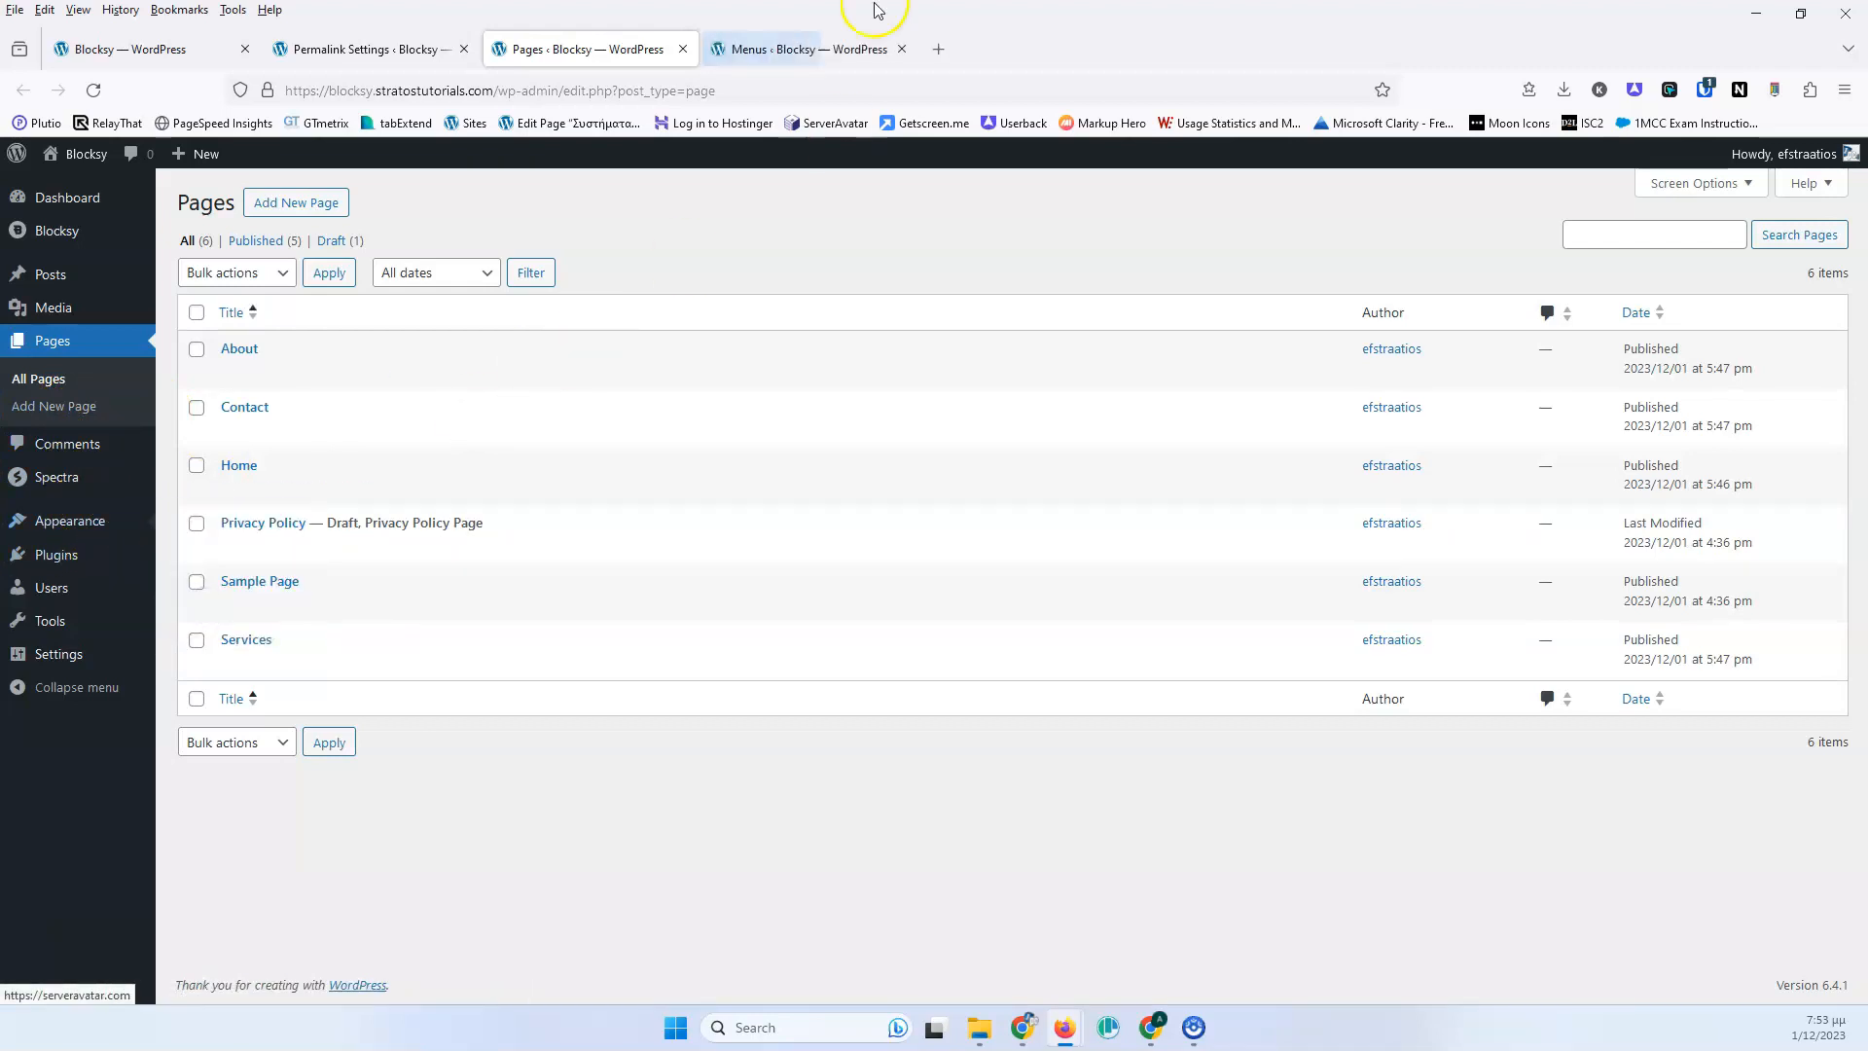
{"action": "left_click", "coordinate": [789, 48]}
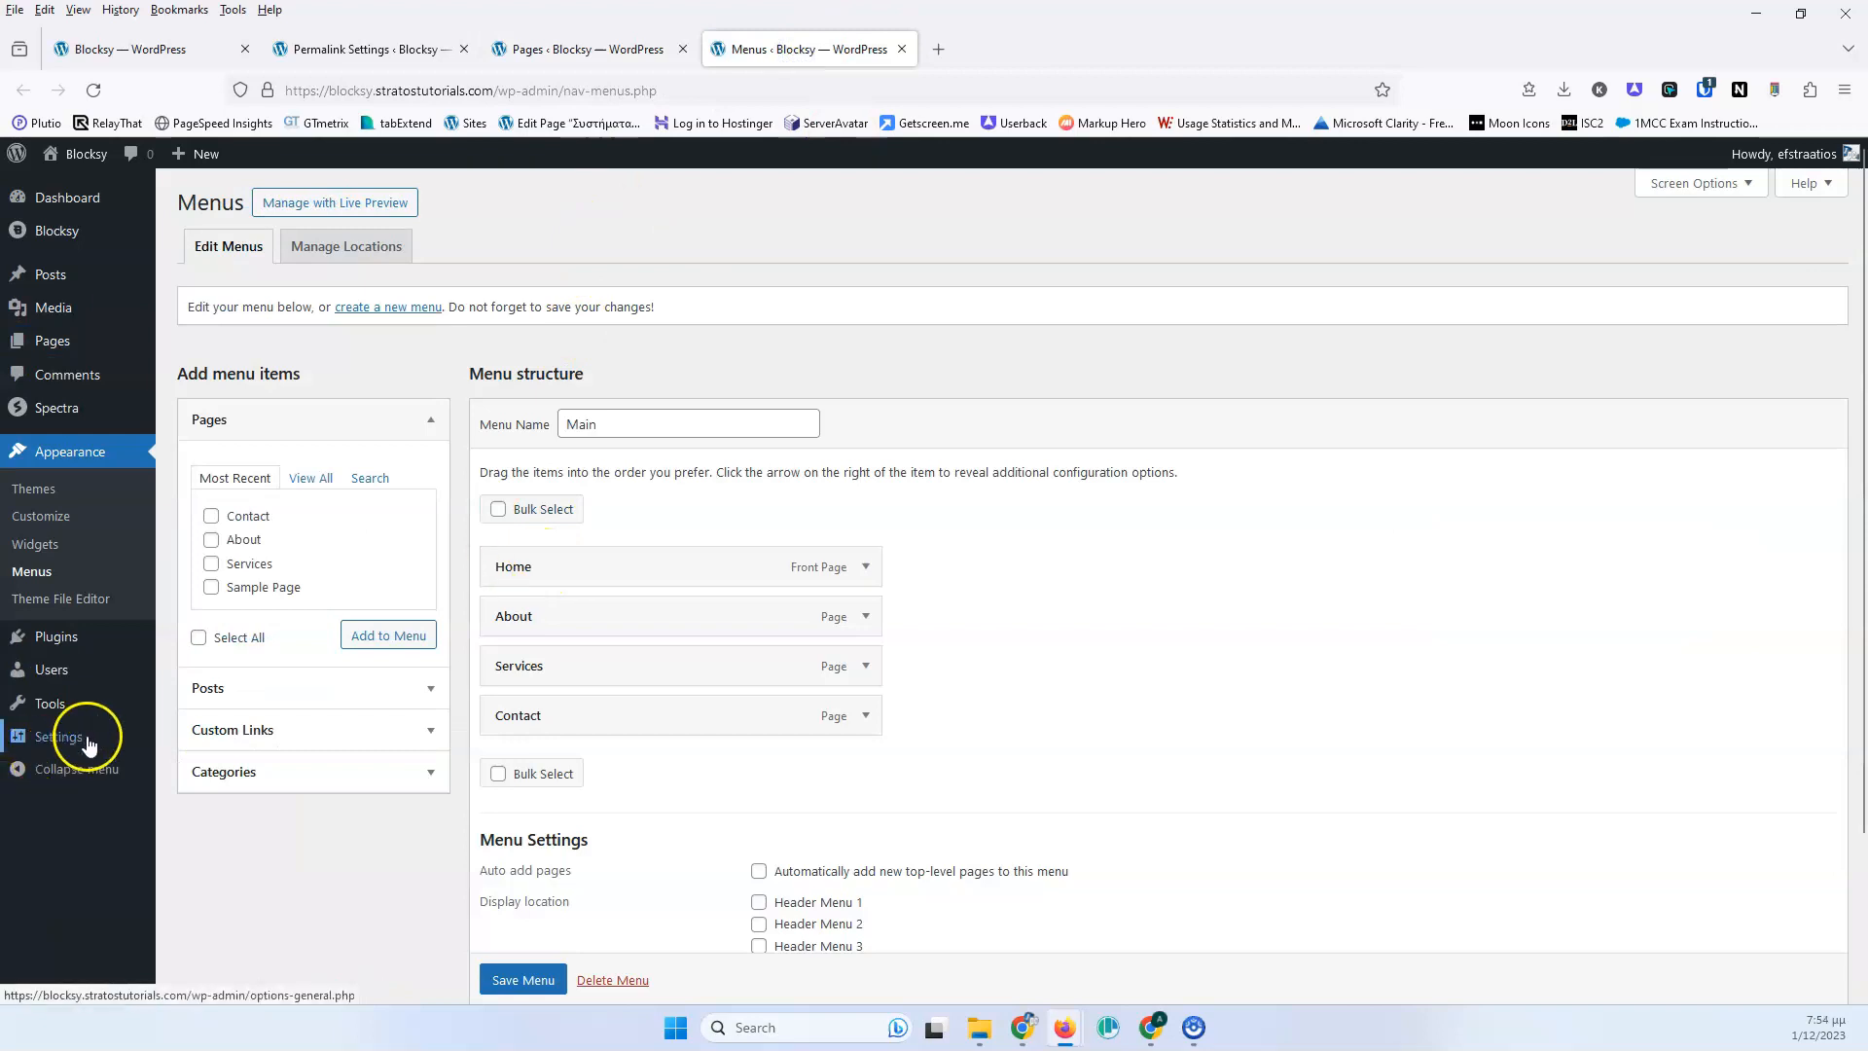
View the live Home front page from the Pages list, look it over, and close it.
{"action": "mouse_move", "coordinate": [85, 741]}
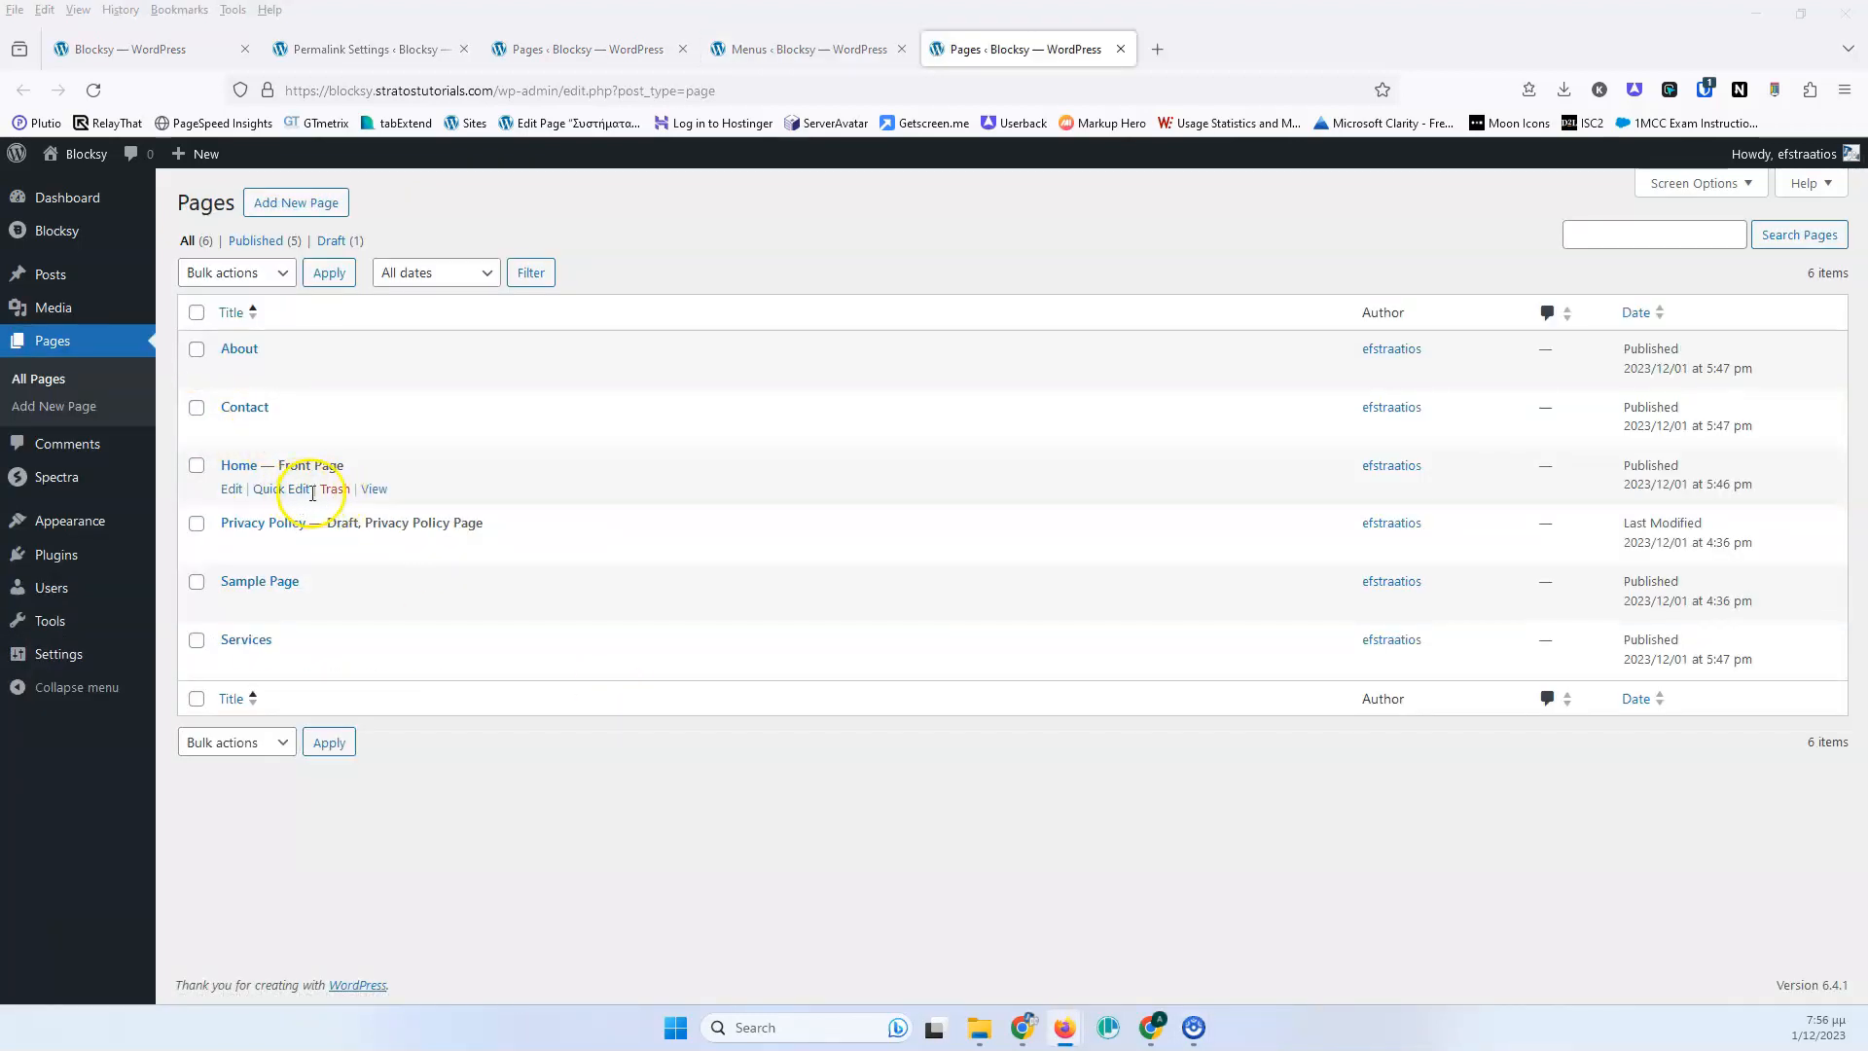
{"action": "middle_click", "coordinate": [375, 488]}
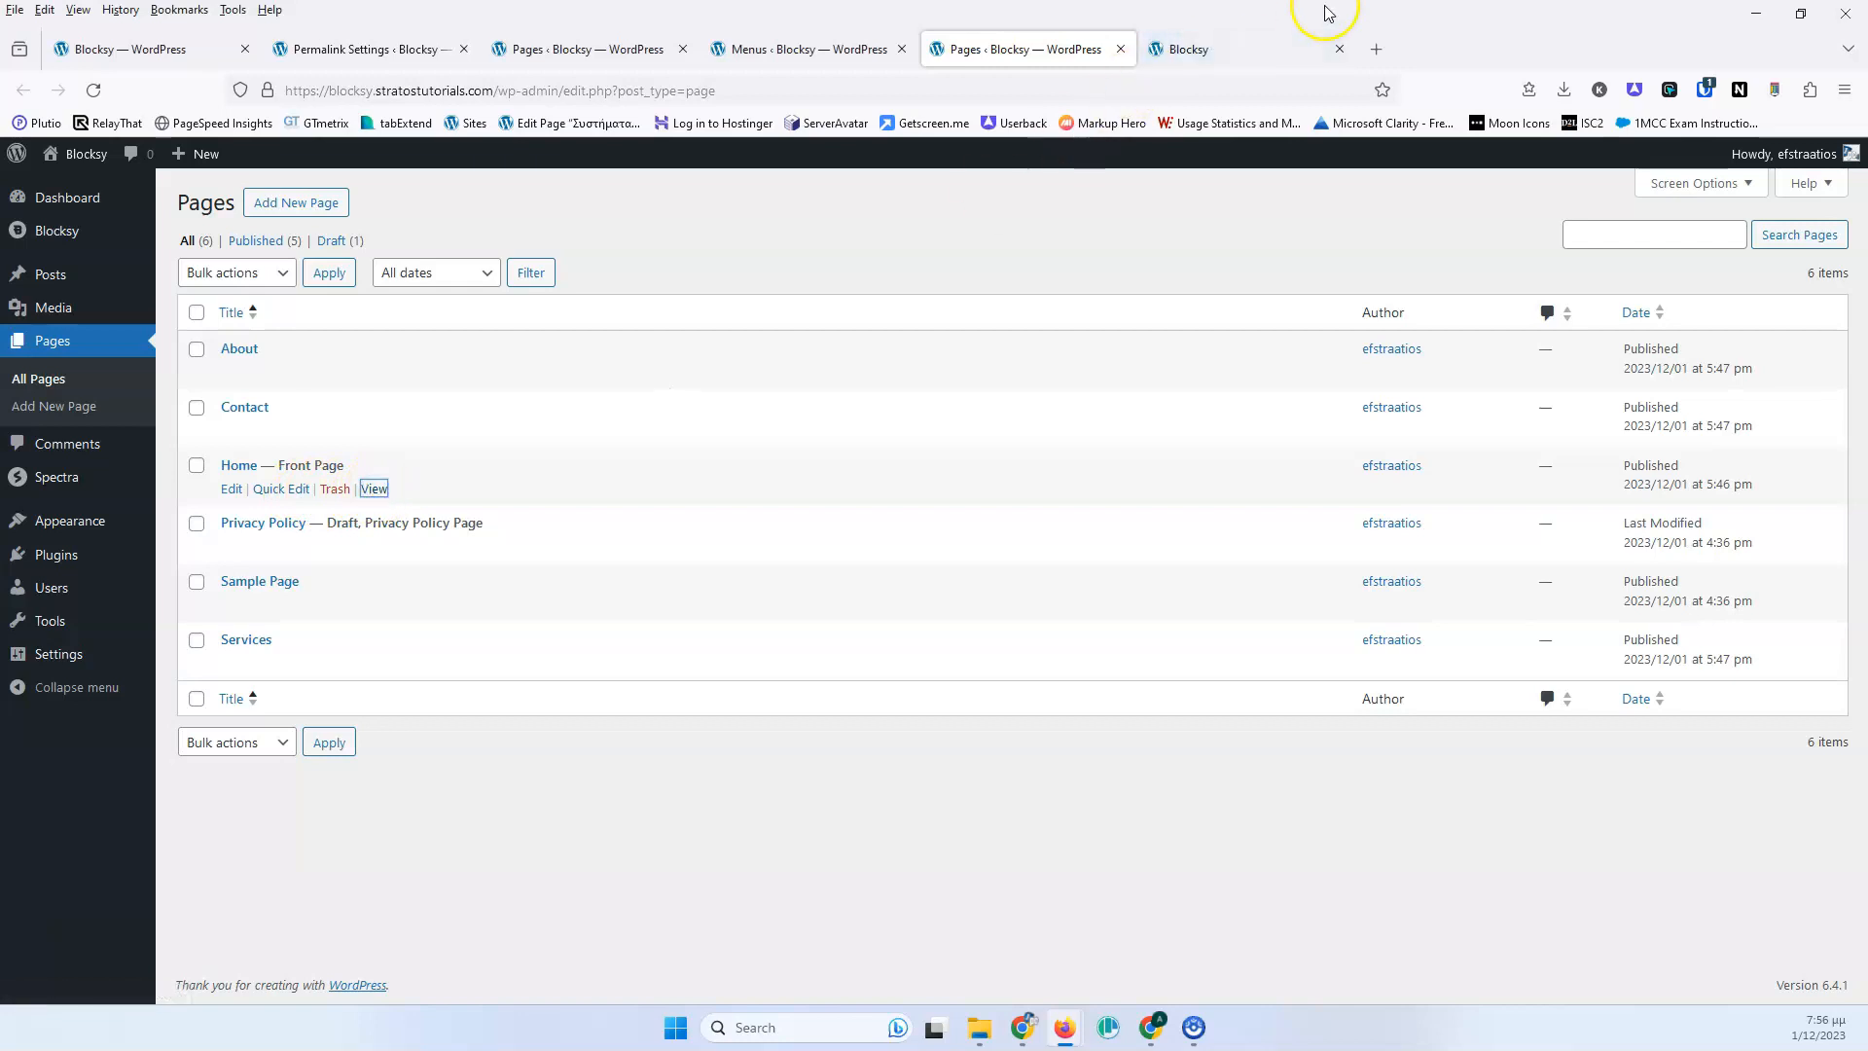
{"action": "left_click", "coordinate": [1207, 47]}
{"action": "scroll", "coordinate": [796, 539], "scroll_direction": "down", "scroll_amount": 5}
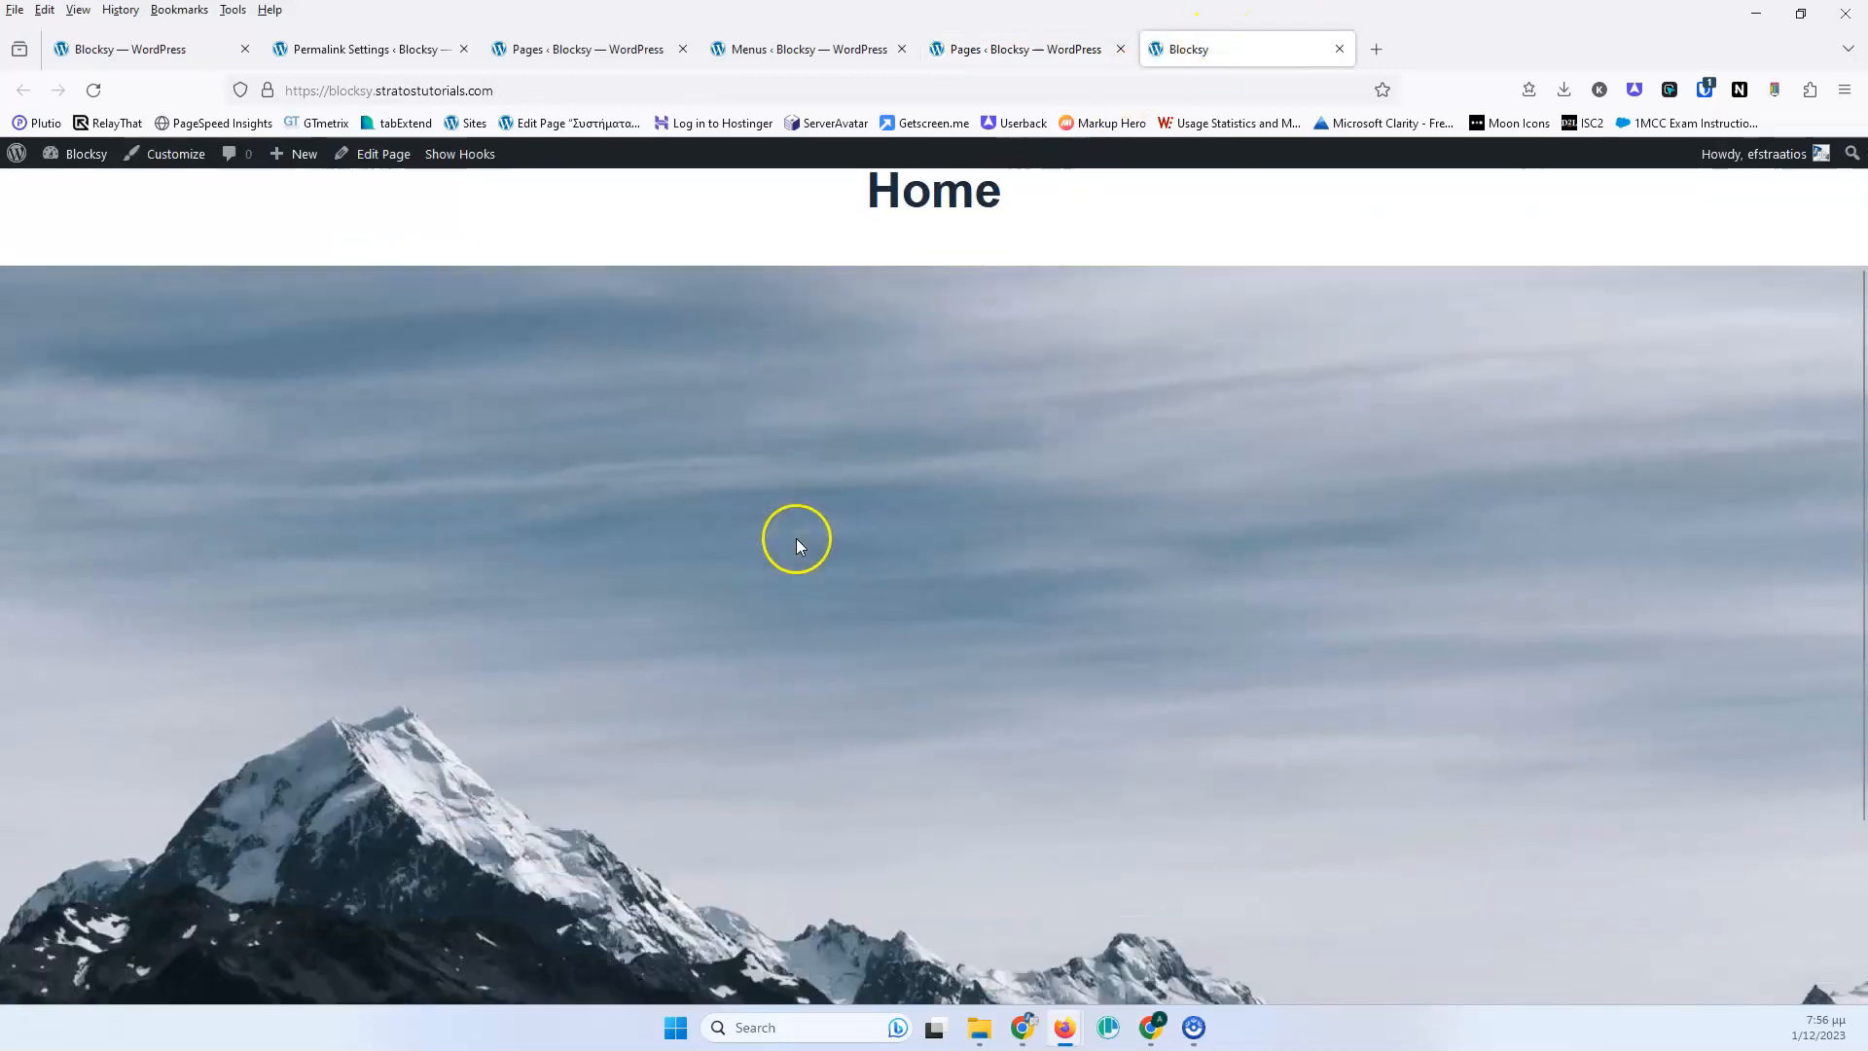
{"action": "scroll", "coordinate": [796, 539], "scroll_direction": "up", "scroll_amount": 5}
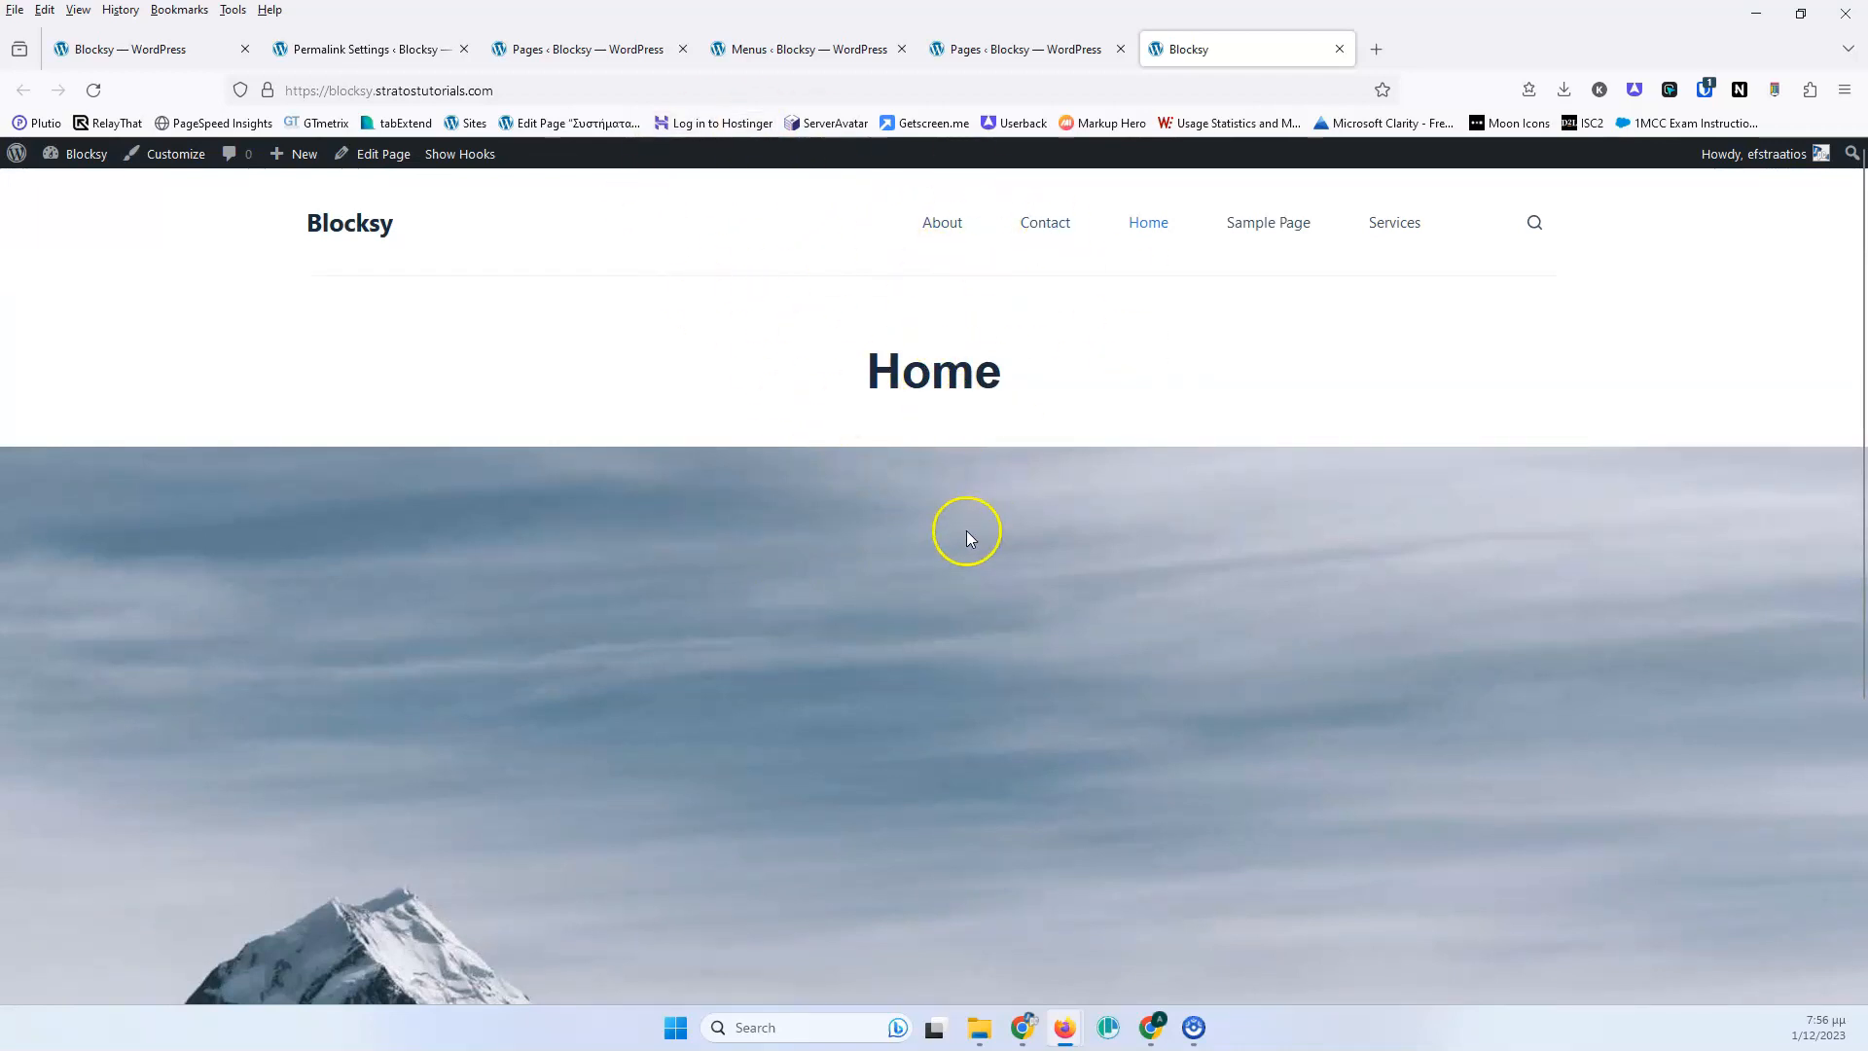
{"action": "left_click", "coordinate": [1339, 49]}
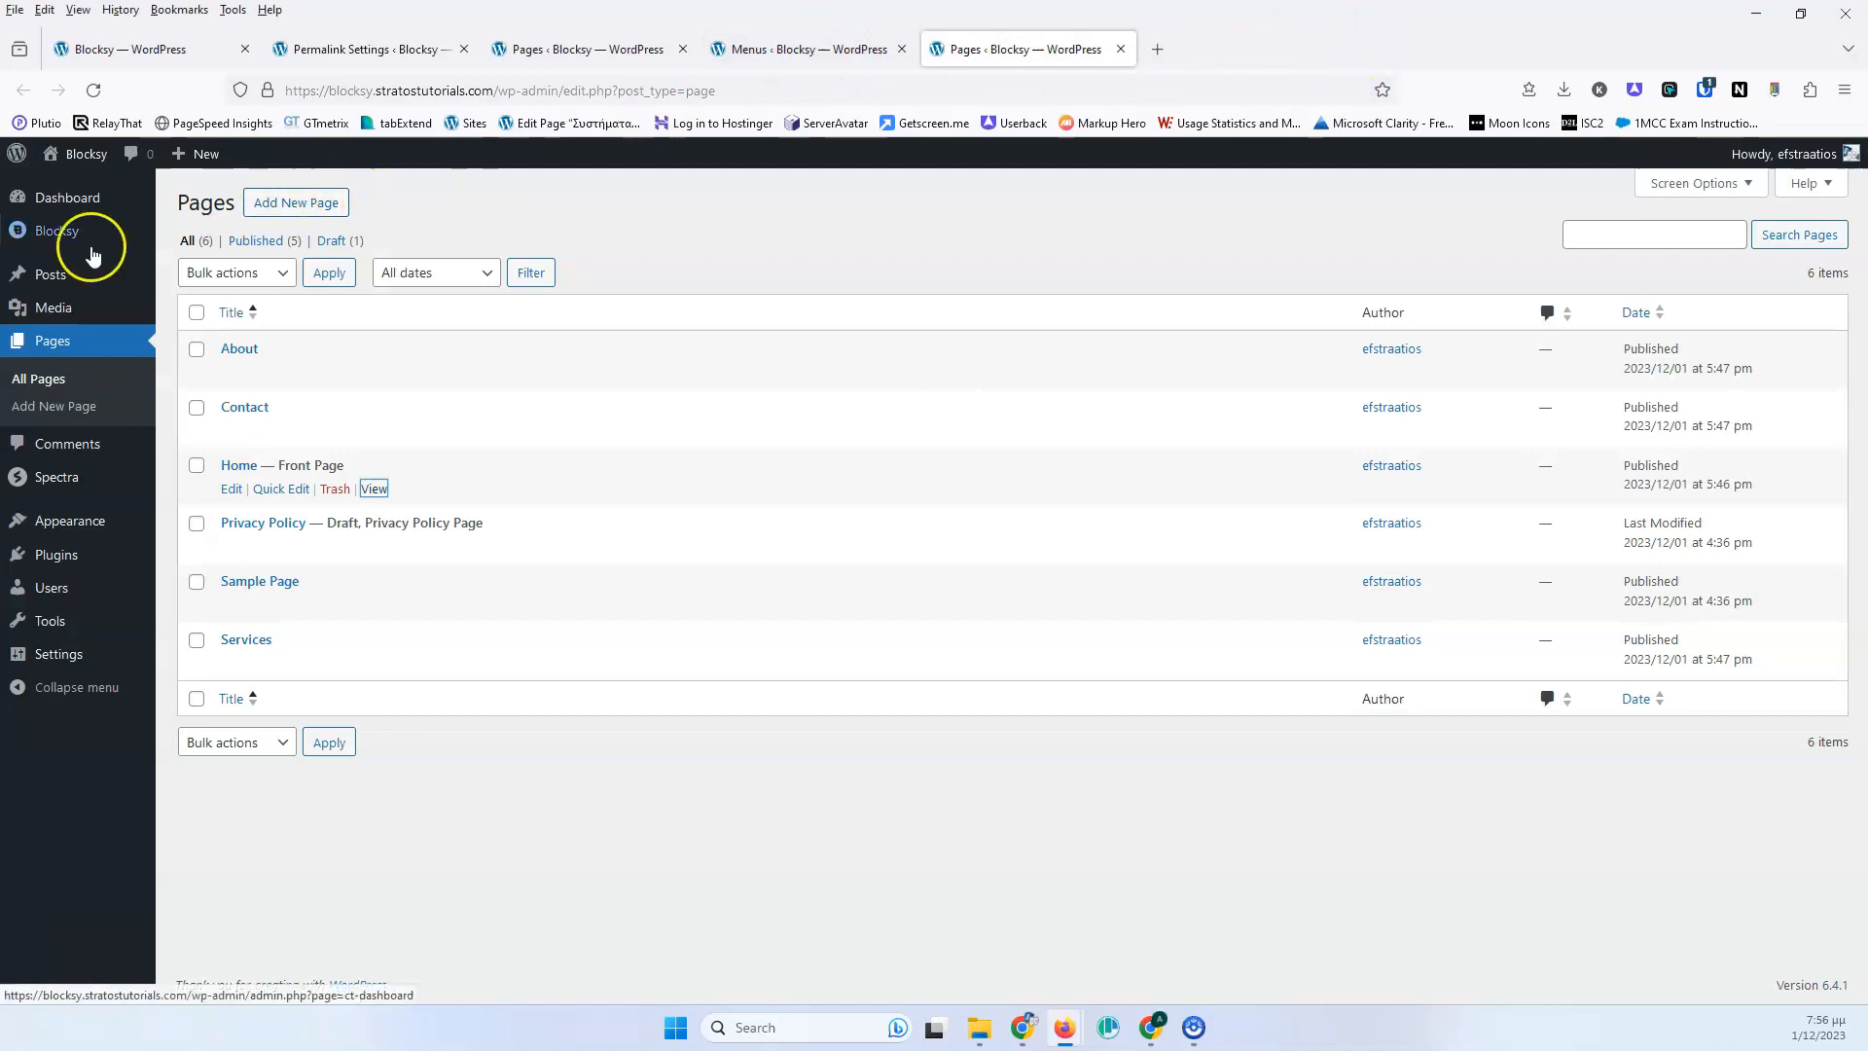
Check the site's installed themes and its installed plugins.
{"action": "mouse_move", "coordinate": [51, 238]}
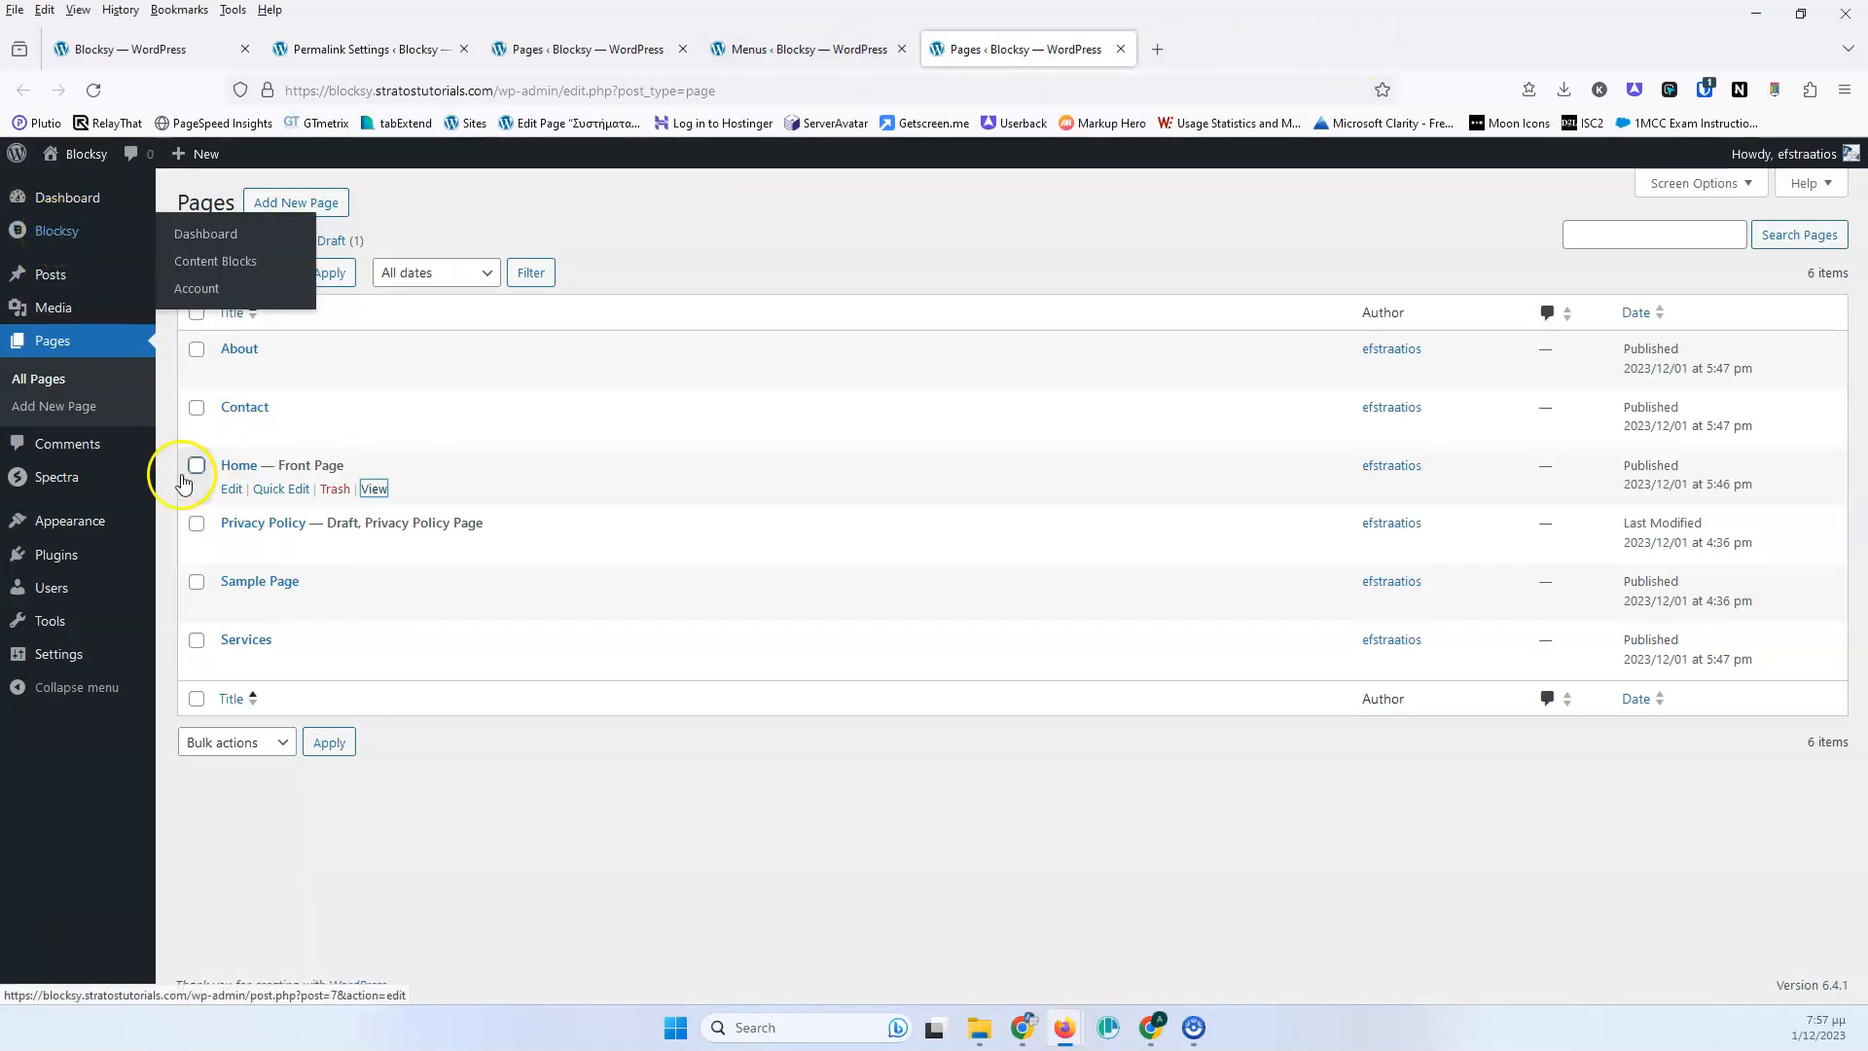
{"action": "mouse_move", "coordinate": [109, 514]}
{"action": "left_click", "coordinate": [214, 525]}
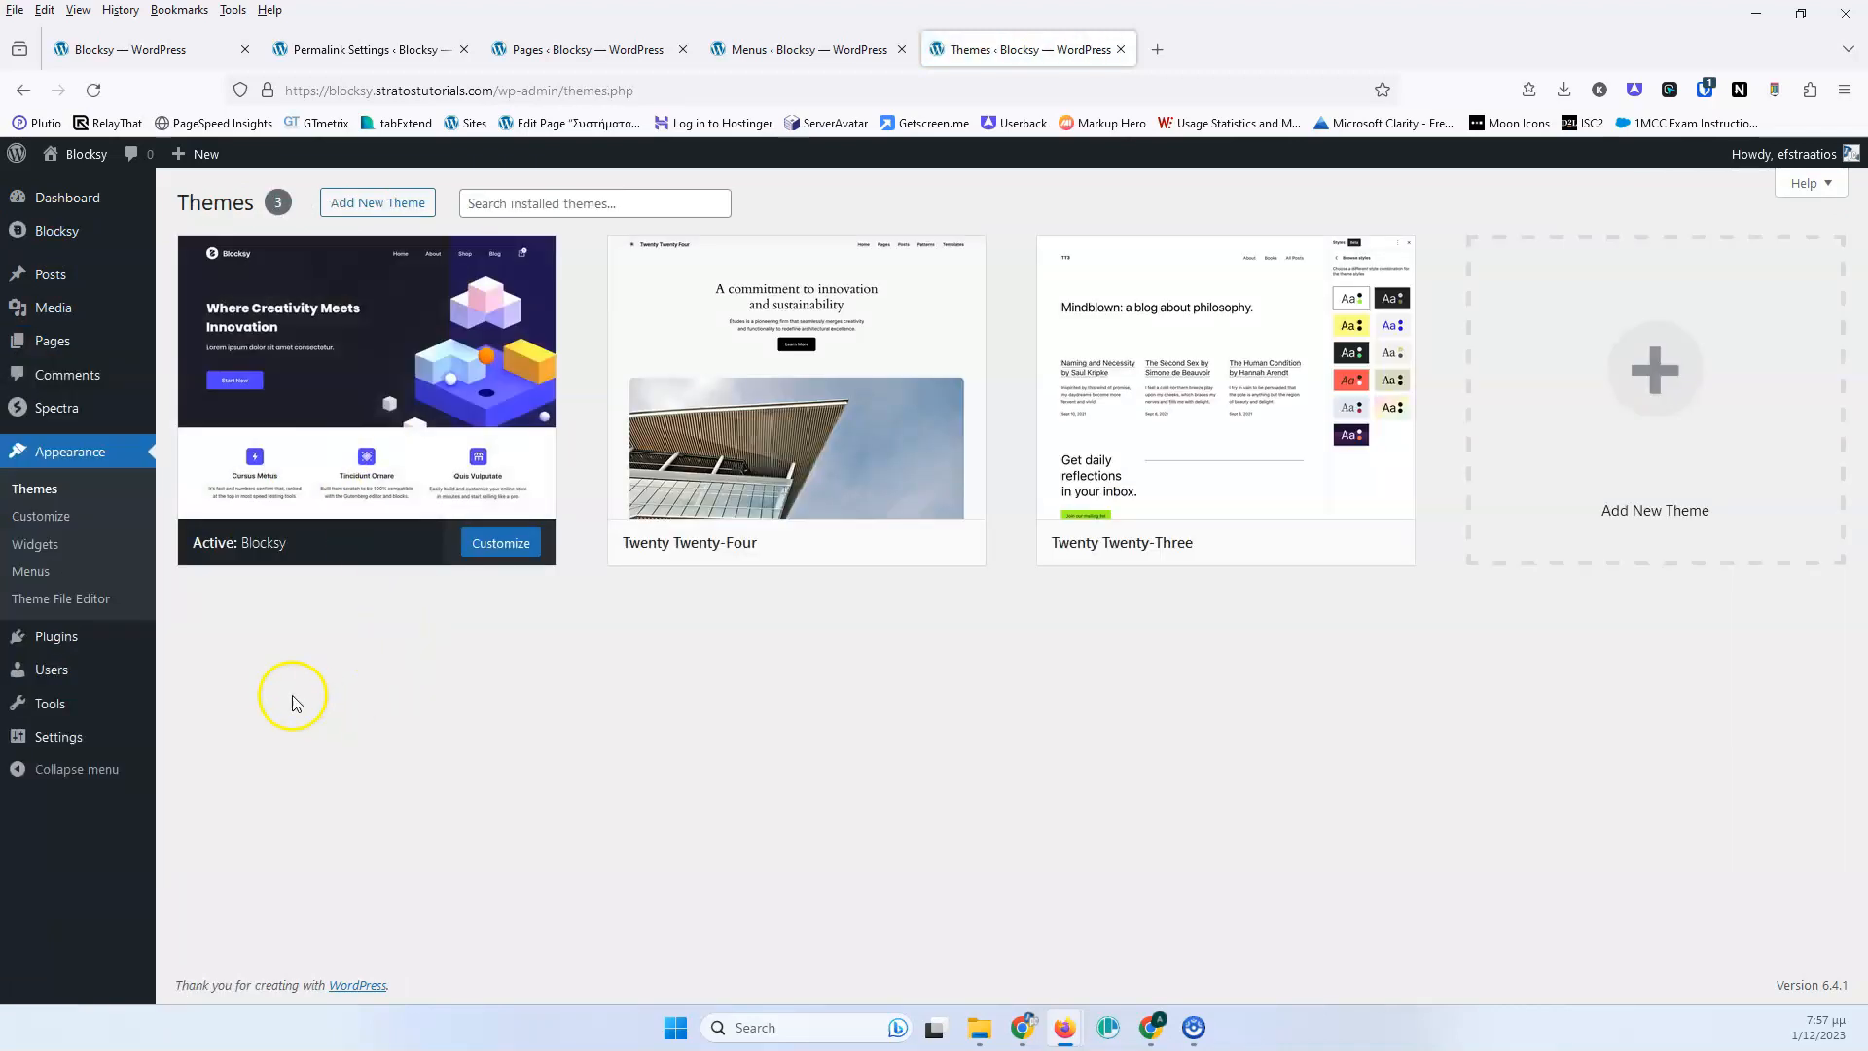
{"action": "mouse_move", "coordinate": [75, 636]}
{"action": "left_click", "coordinate": [187, 646]}
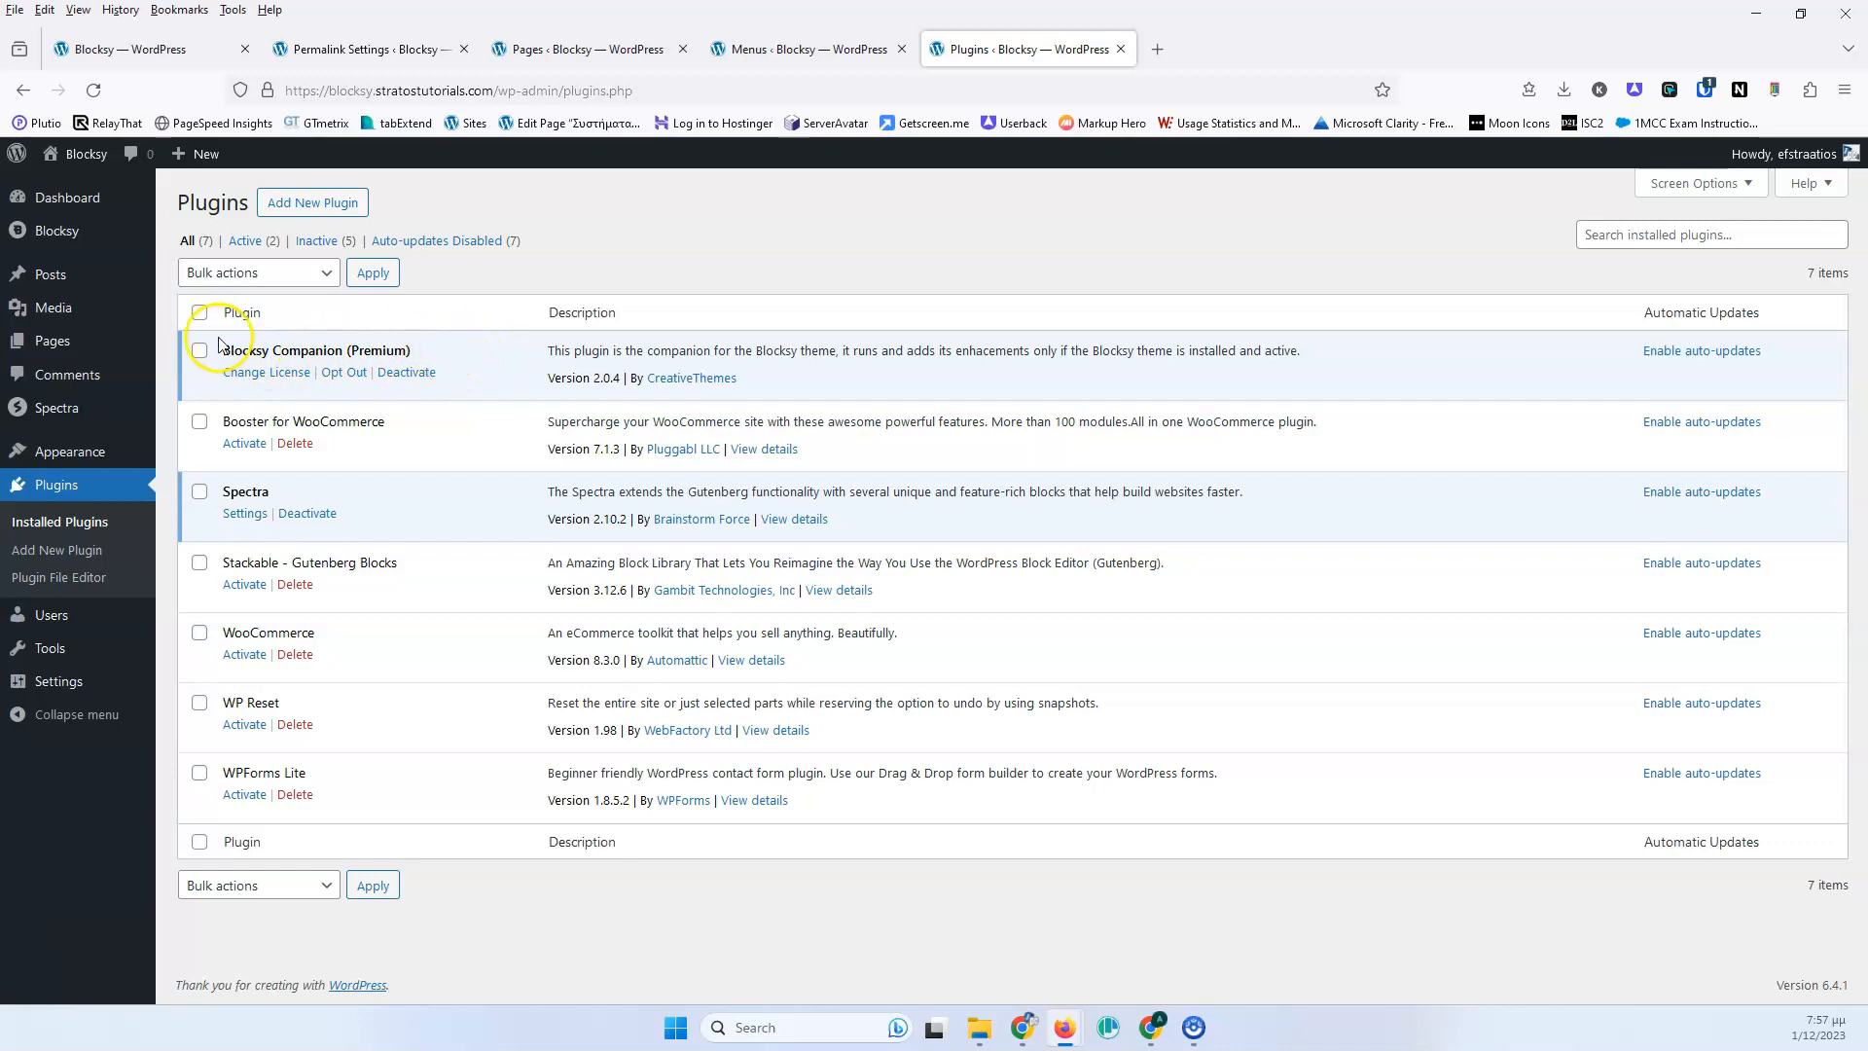
Open the Blocksy theme dashboard and review its Customizer shortcuts.
{"action": "mouse_move", "coordinate": [43, 236]}
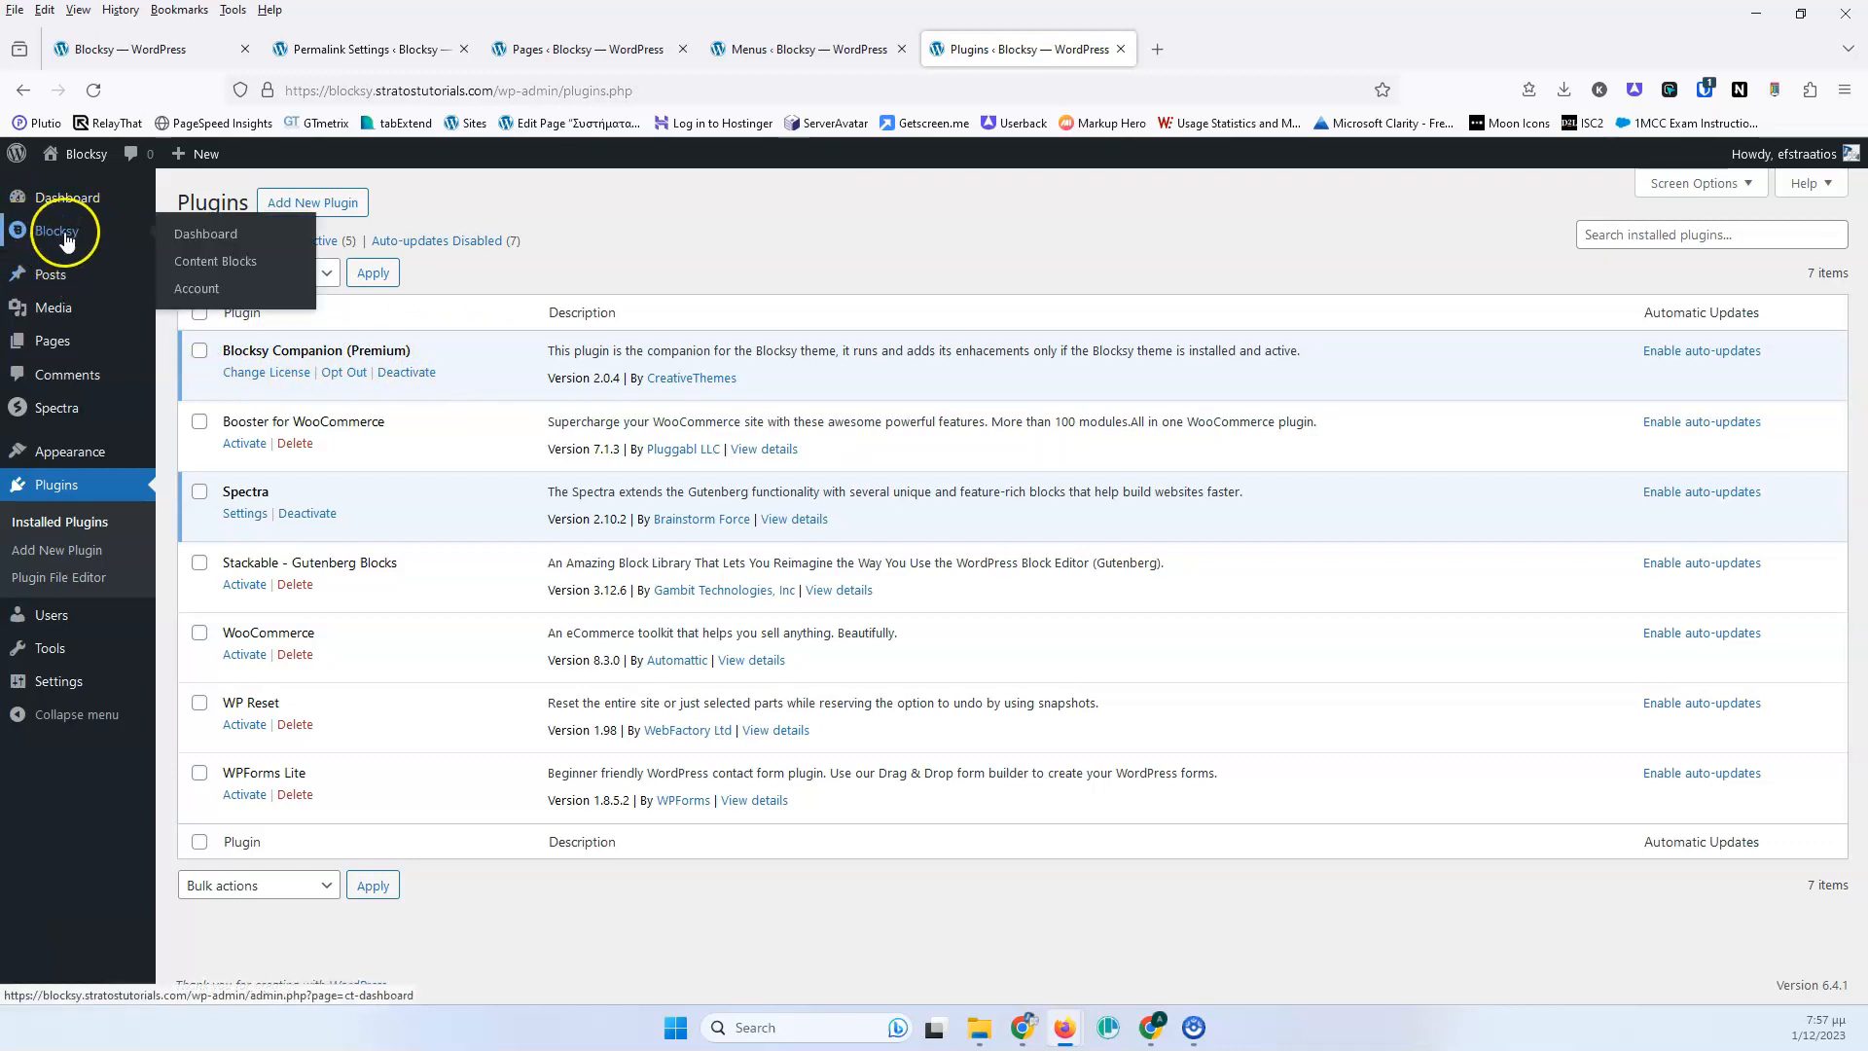
{"action": "left_click", "coordinate": [195, 234]}
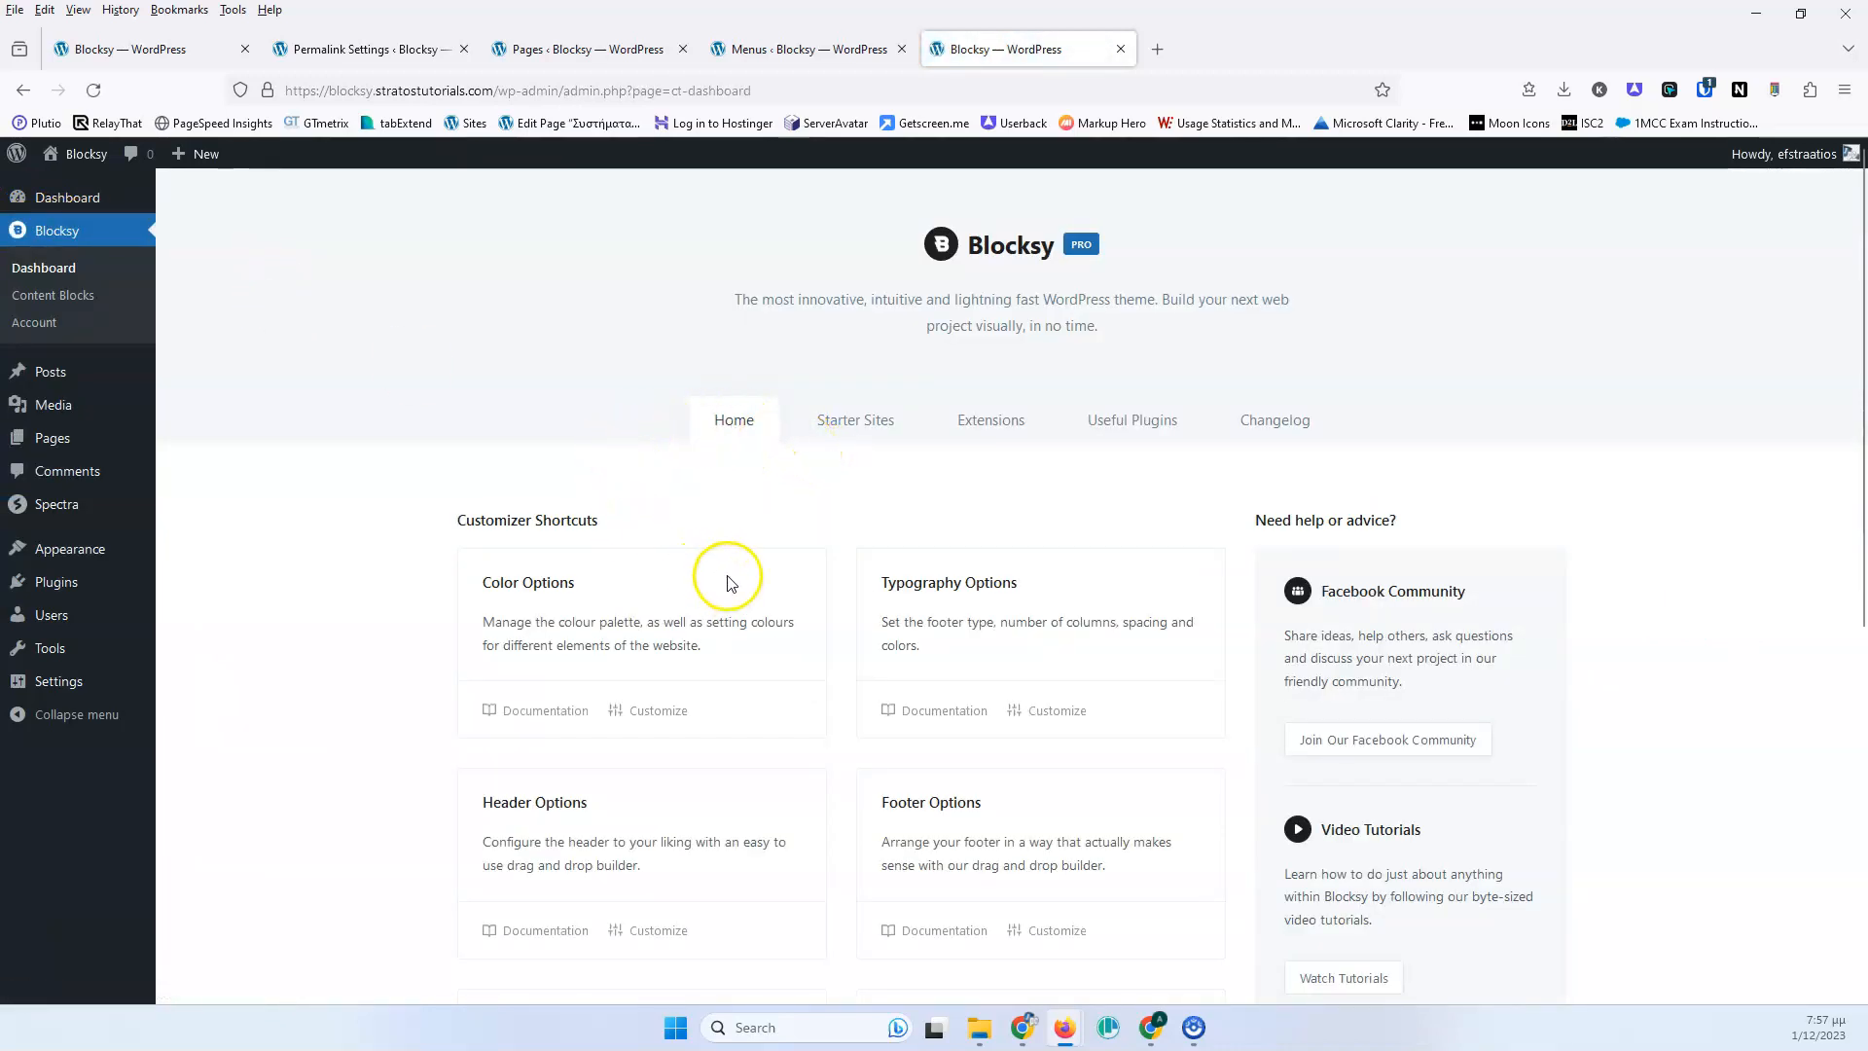
{"action": "scroll", "coordinate": [728, 578], "scroll_direction": "down", "scroll_amount": 4}
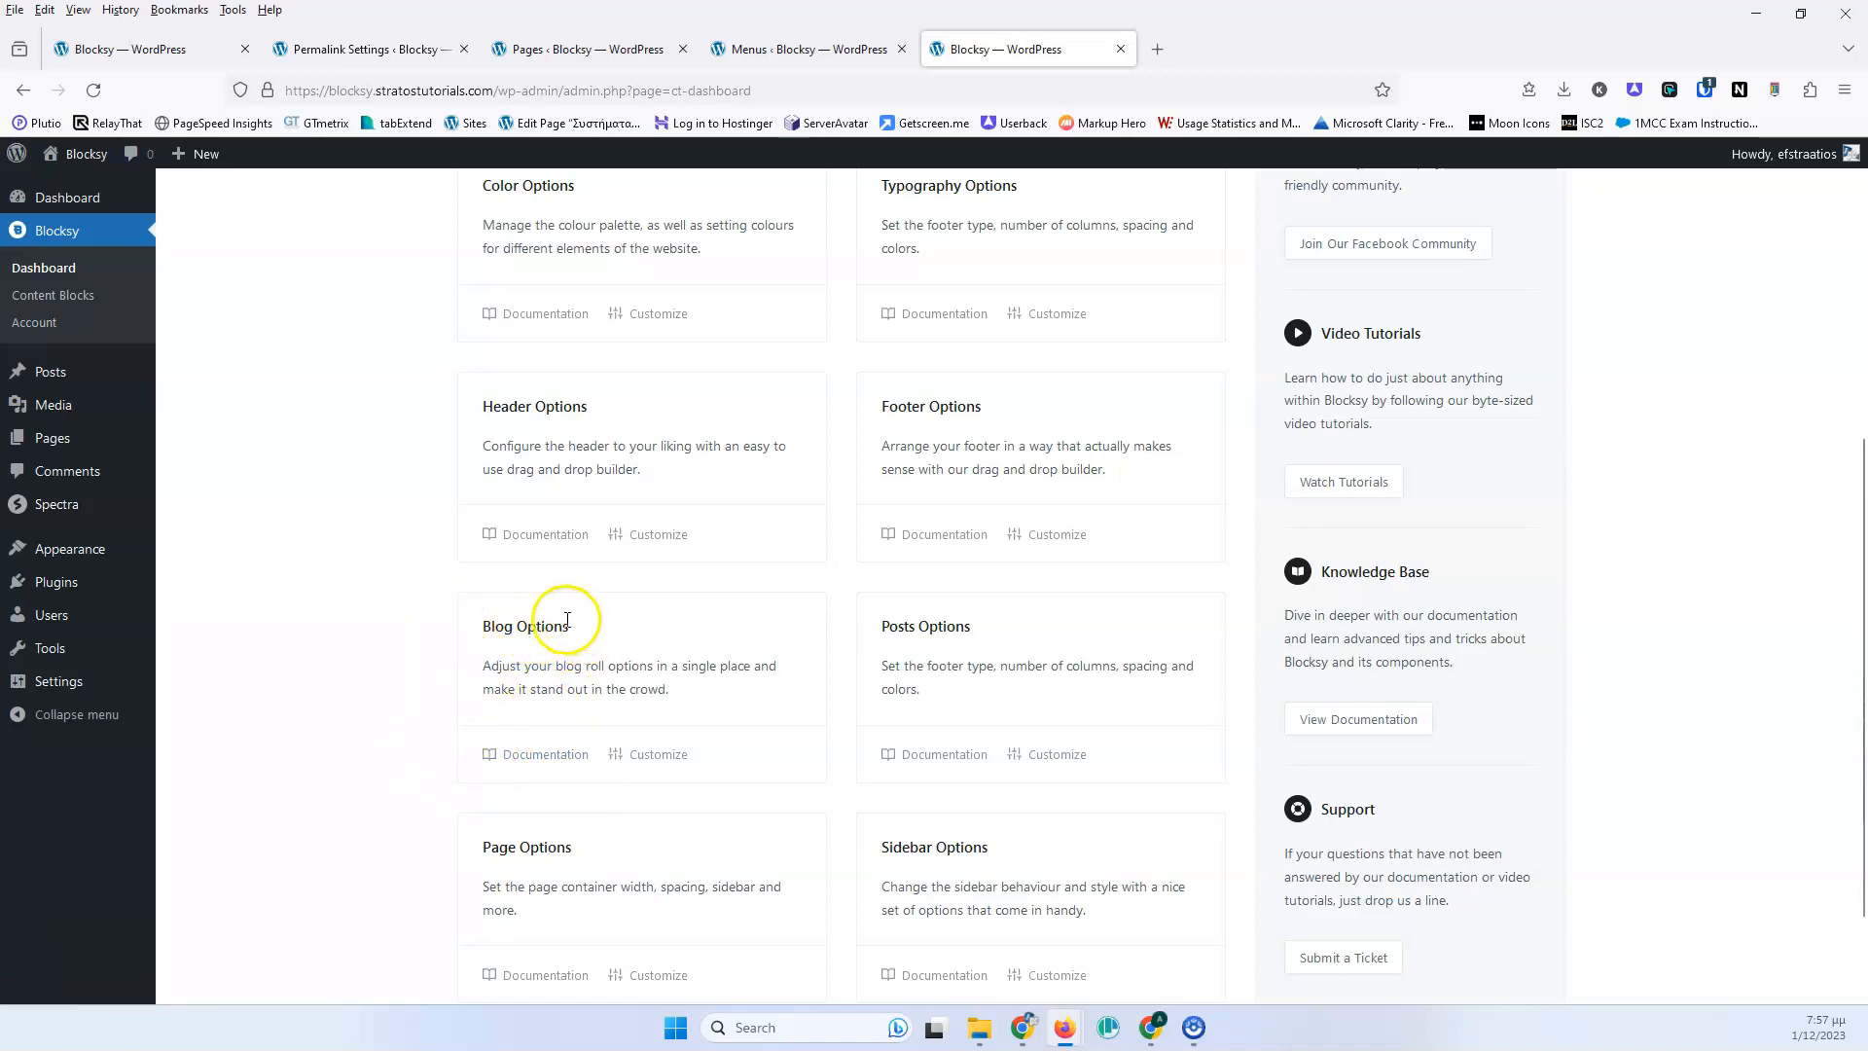
{"action": "scroll", "coordinate": [496, 443], "scroll_direction": "up", "scroll_amount": 4}
Browse Blocksy's starter sites and check which page builders the designs are available for.
{"action": "left_click", "coordinate": [843, 423]}
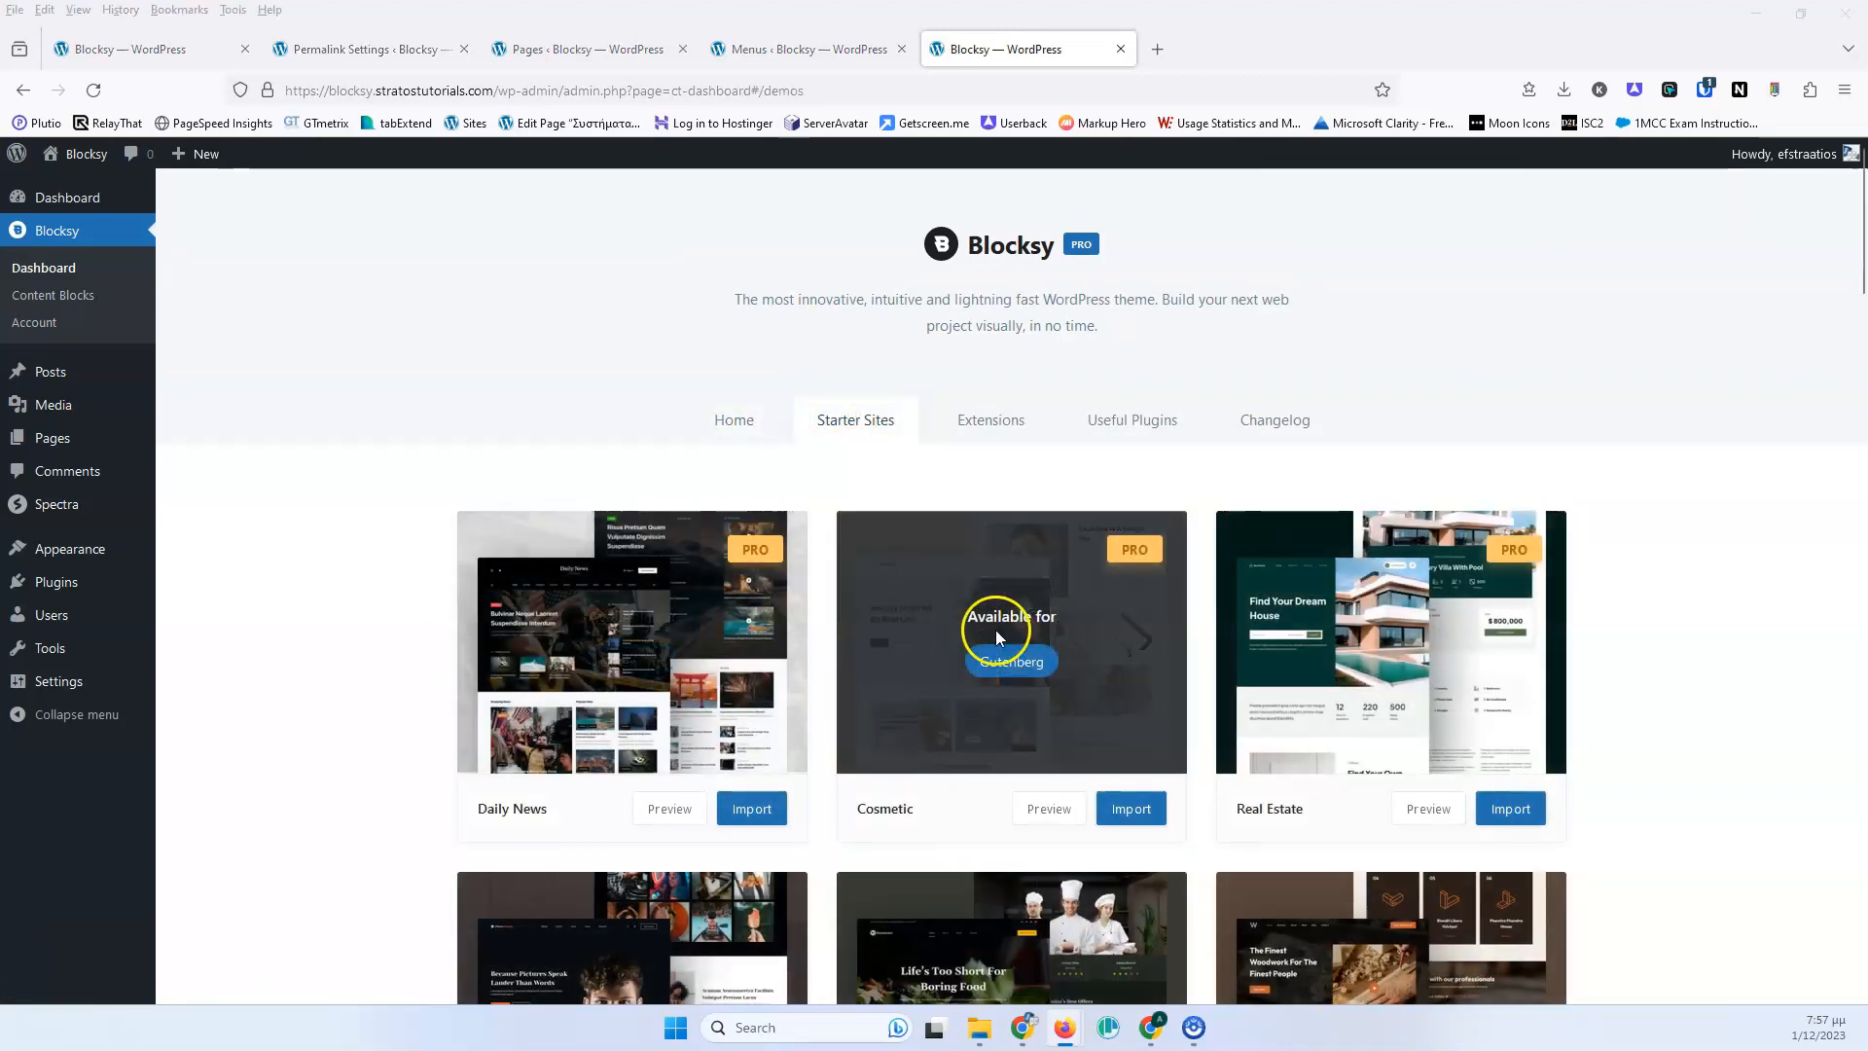
{"action": "scroll", "coordinate": [1006, 629], "scroll_direction": "down", "scroll_amount": 6}
{"action": "scroll", "coordinate": [1006, 627], "scroll_direction": "down", "scroll_amount": 3}
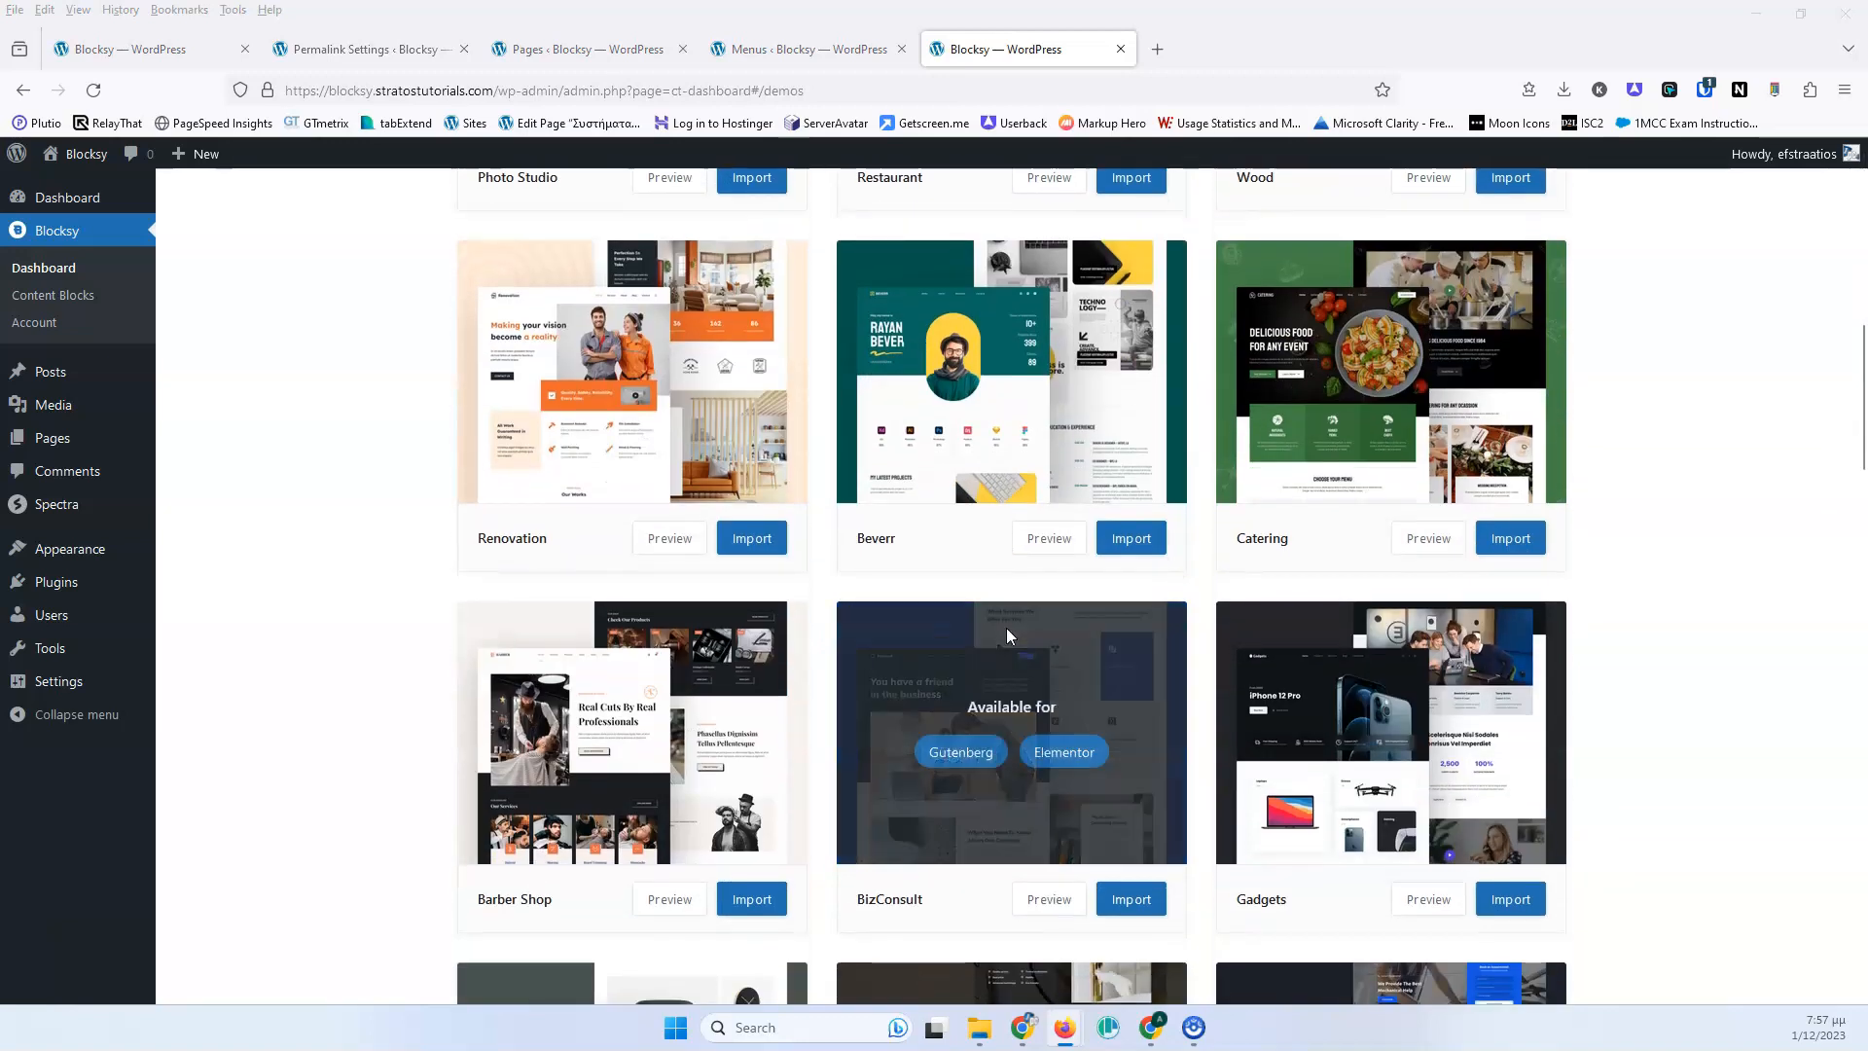
{"action": "scroll", "coordinate": [1010, 594], "scroll_direction": "up", "scroll_amount": 5}
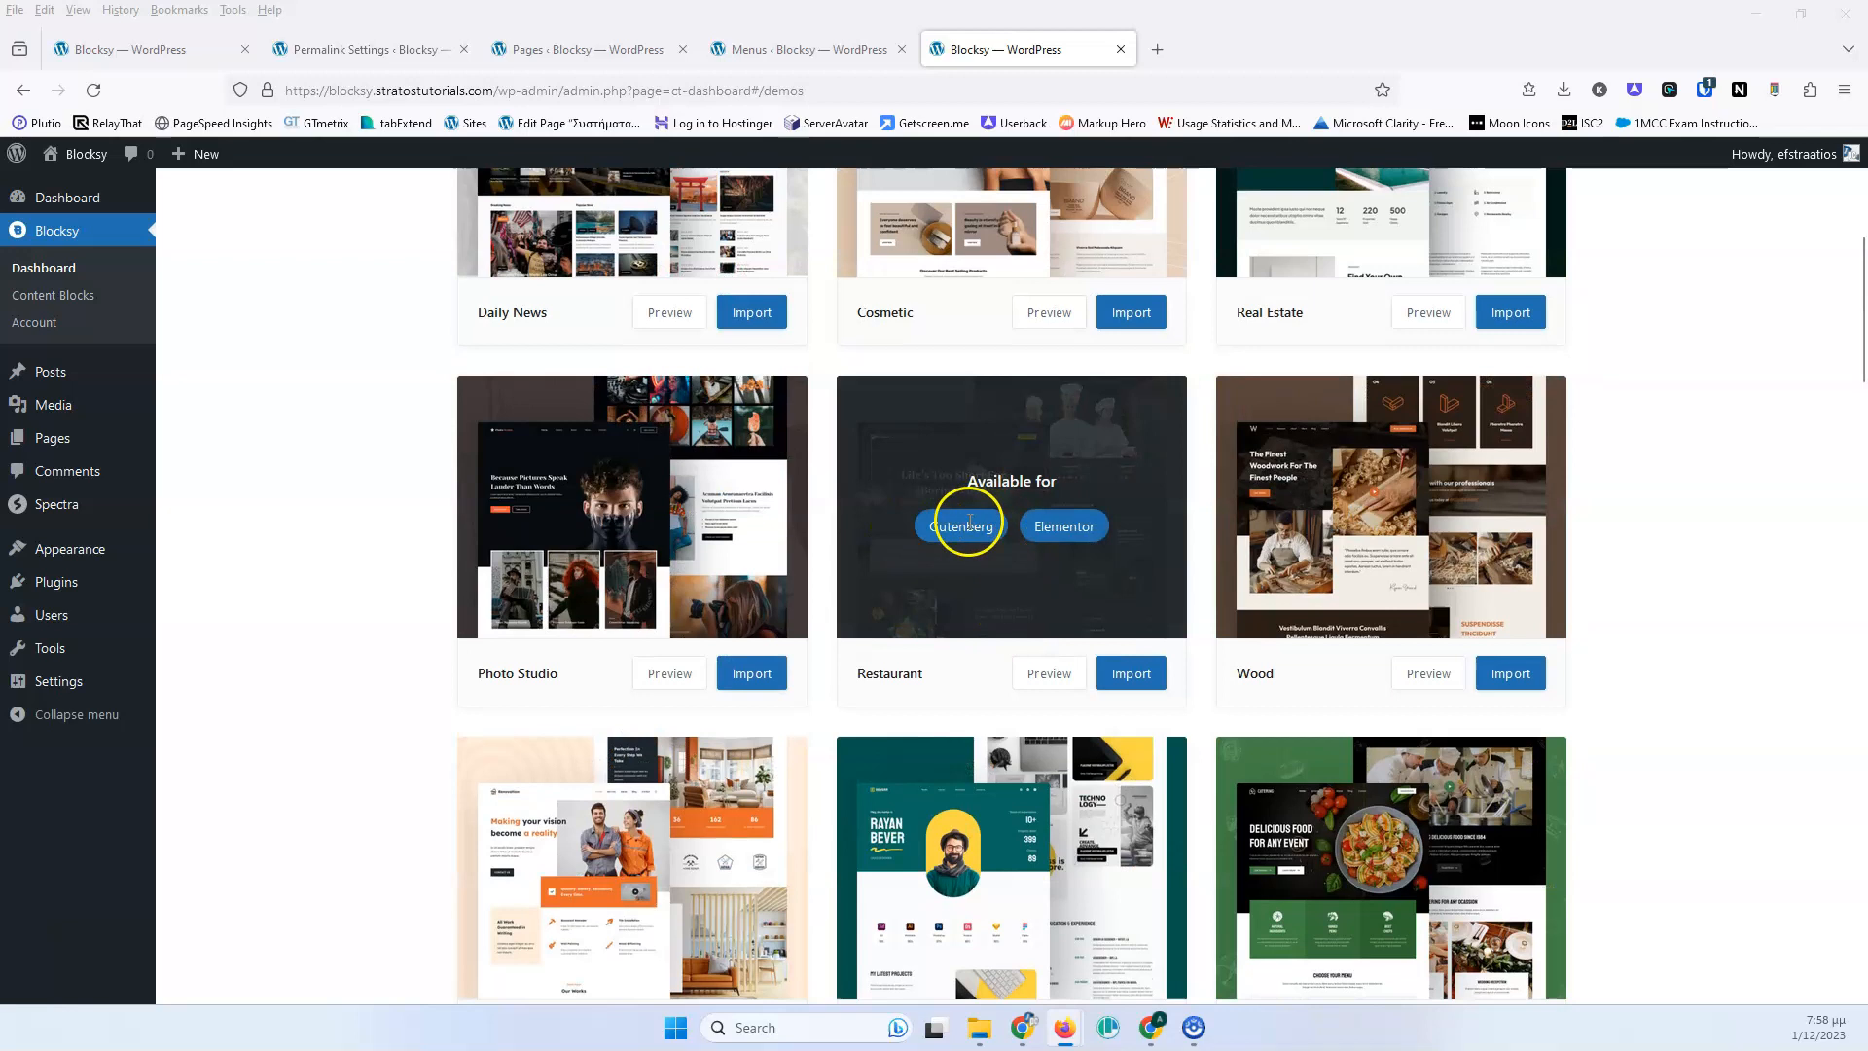
{"action": "scroll", "coordinate": [1009, 542], "scroll_direction": "down", "scroll_amount": 3}
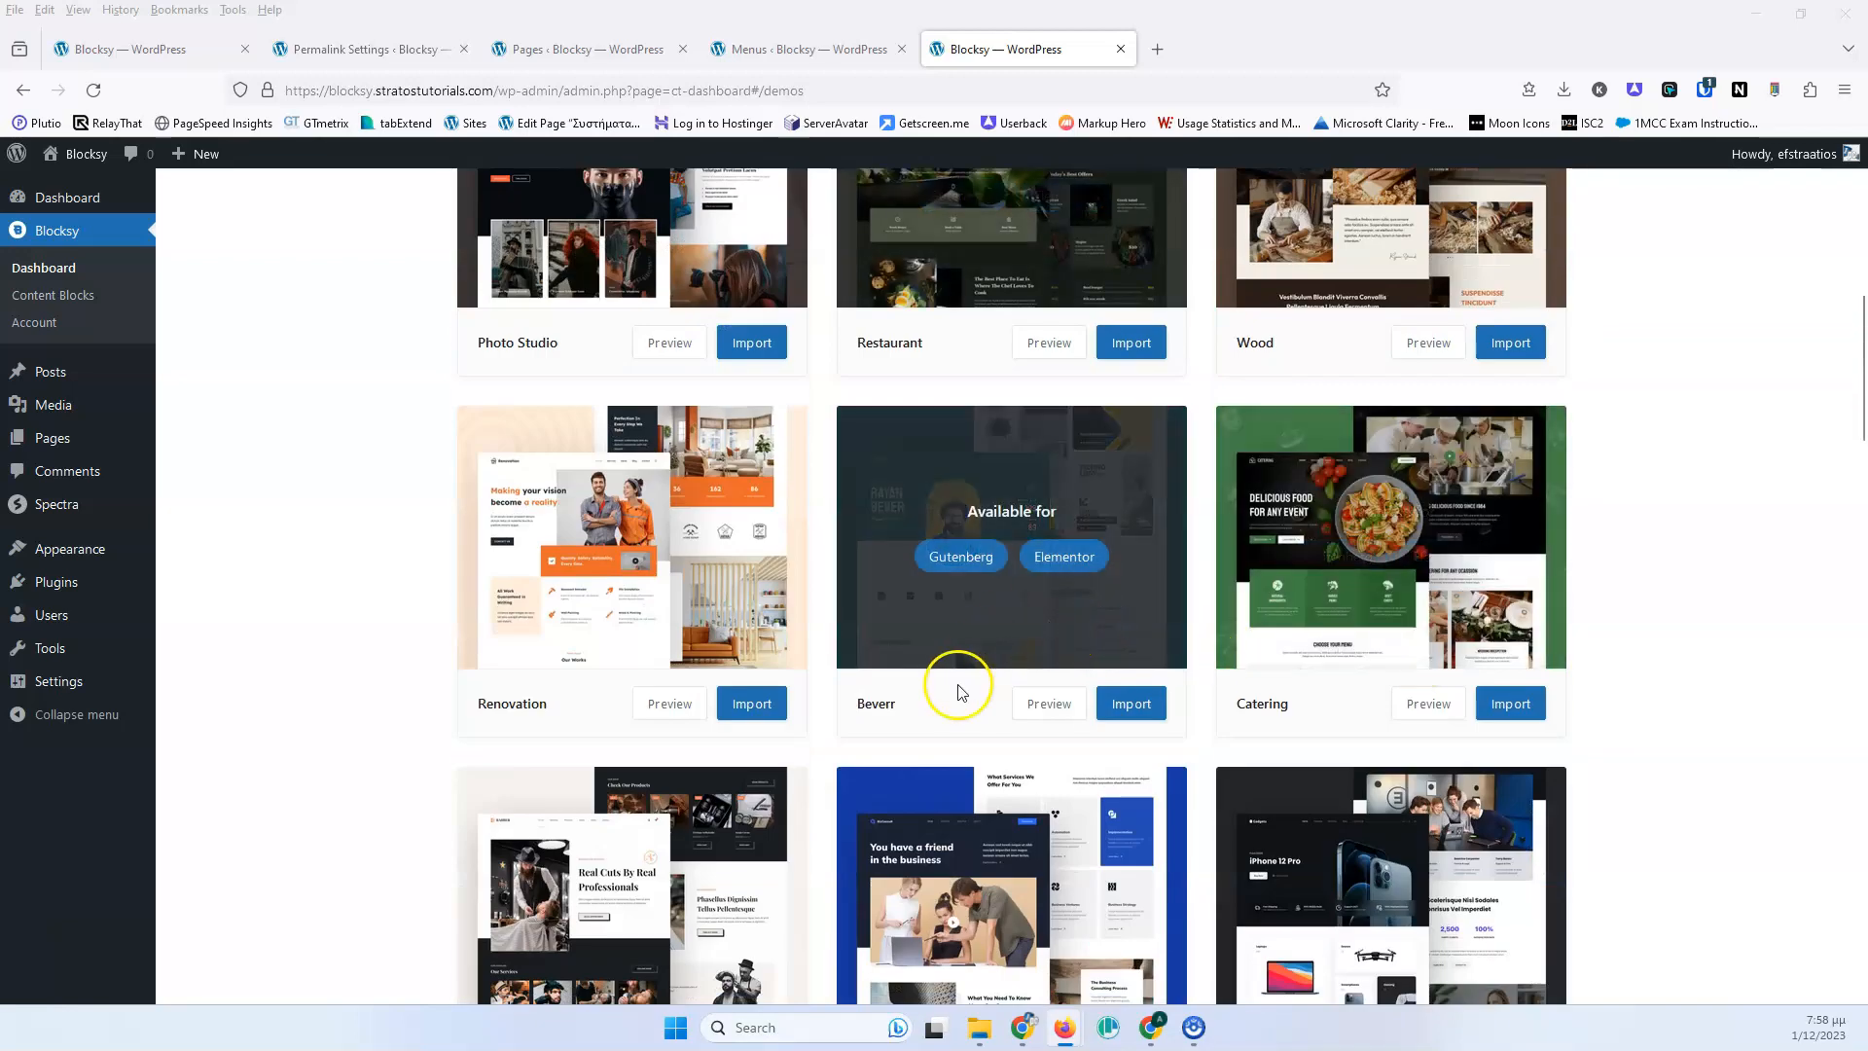
{"action": "scroll", "coordinate": [951, 701], "scroll_direction": "down", "scroll_amount": 5}
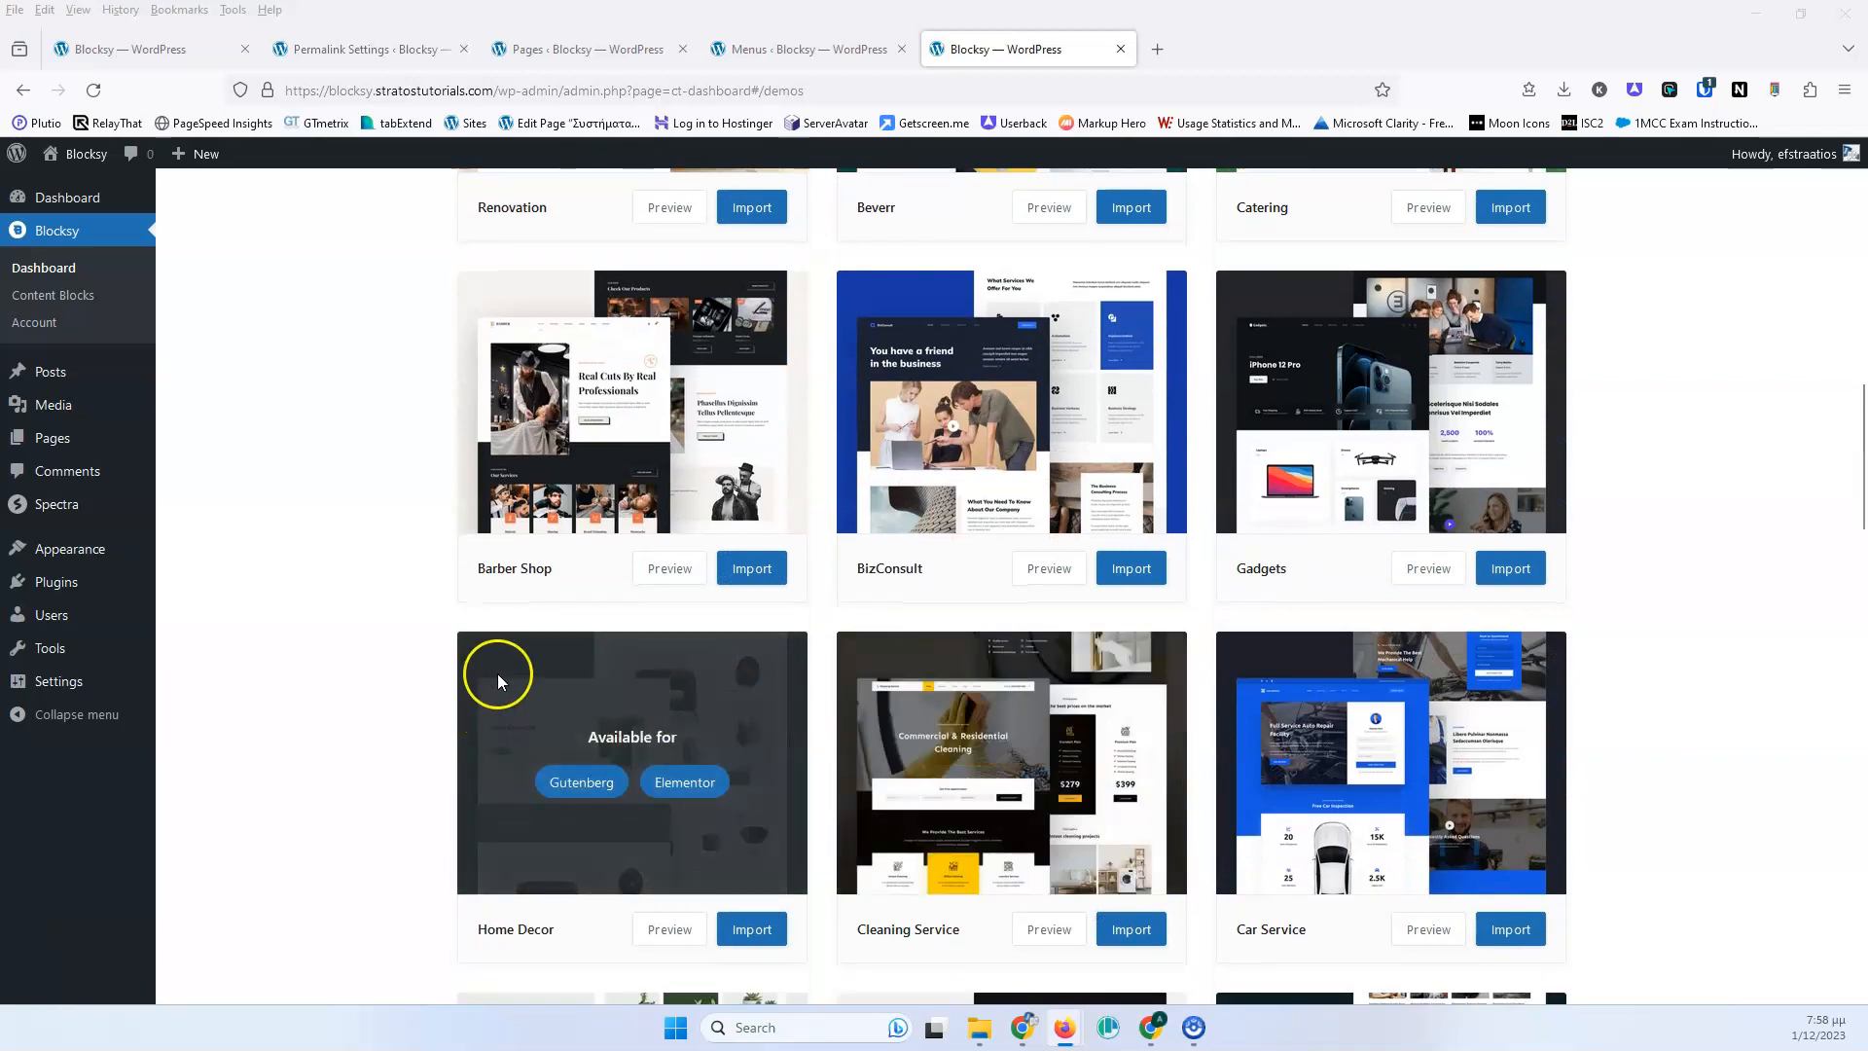
{"action": "scroll", "coordinate": [484, 596], "scroll_direction": "up", "scroll_amount": 10}
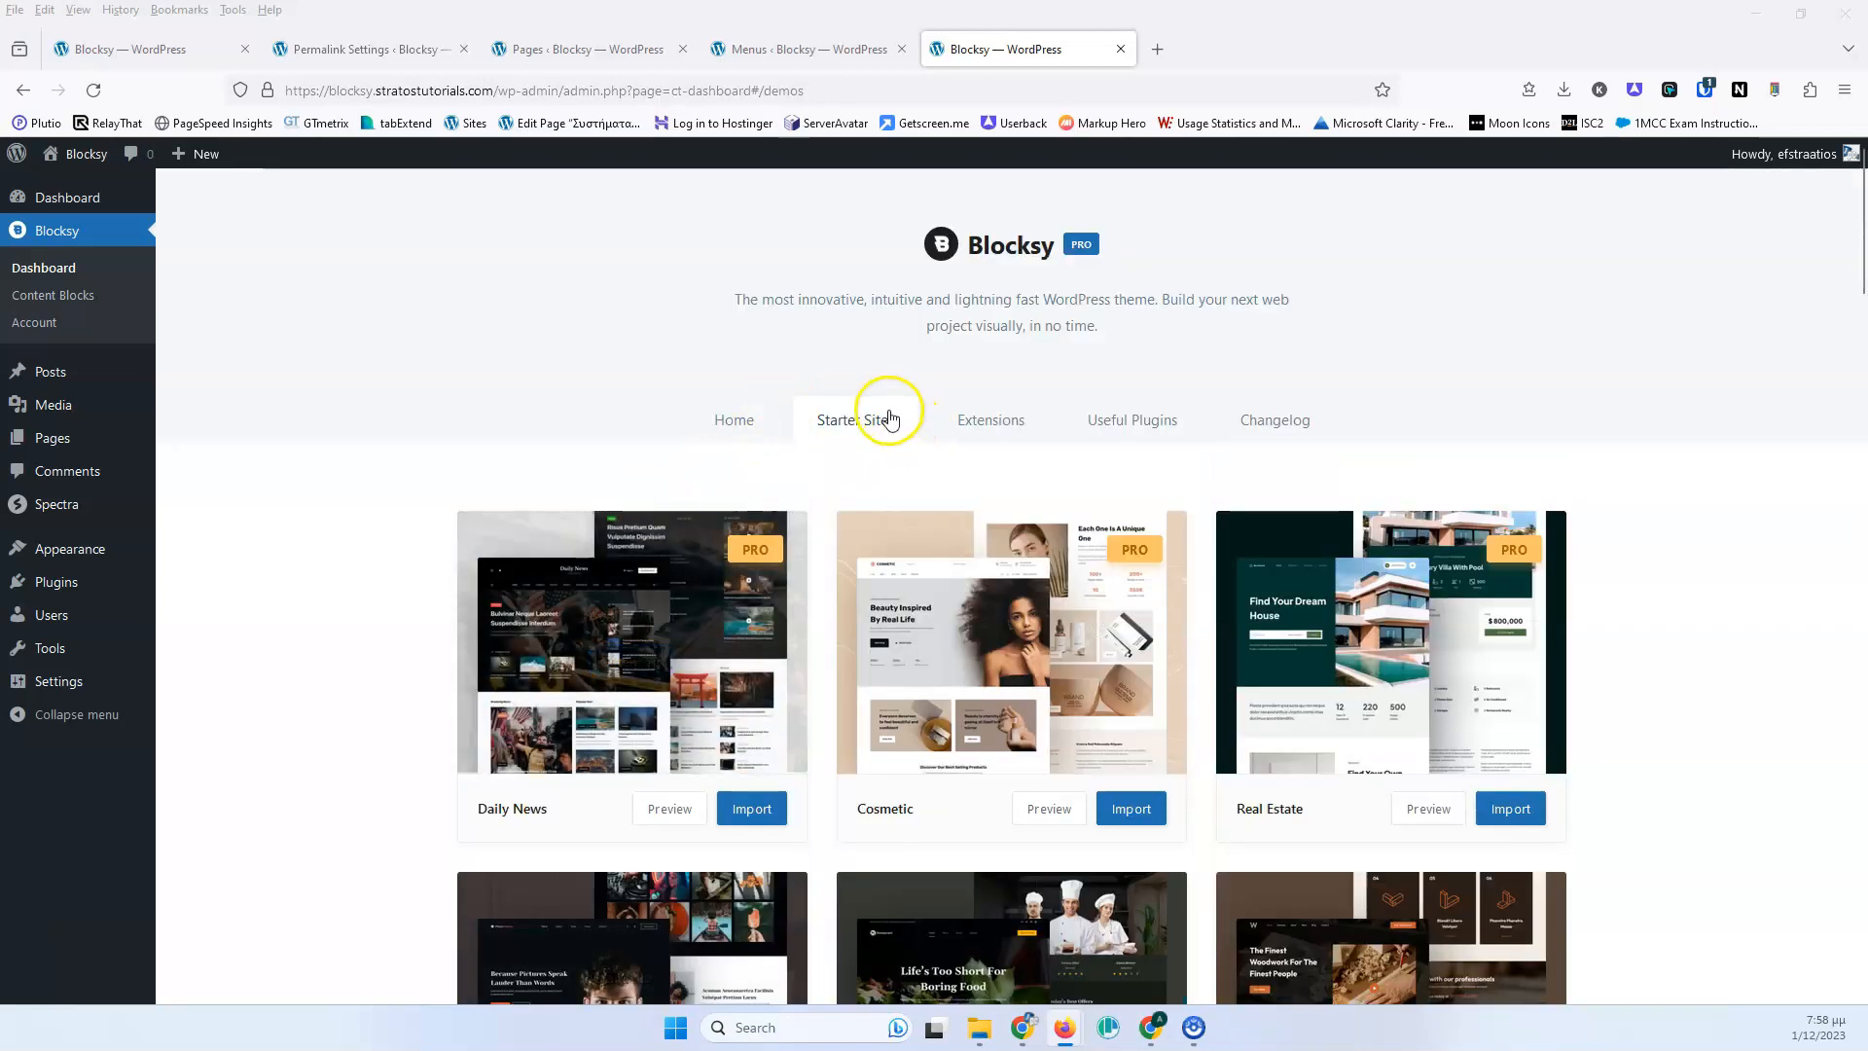
Review the free and pro extensions offered in the Blocksy dashboard.
{"action": "left_click", "coordinate": [1003, 426]}
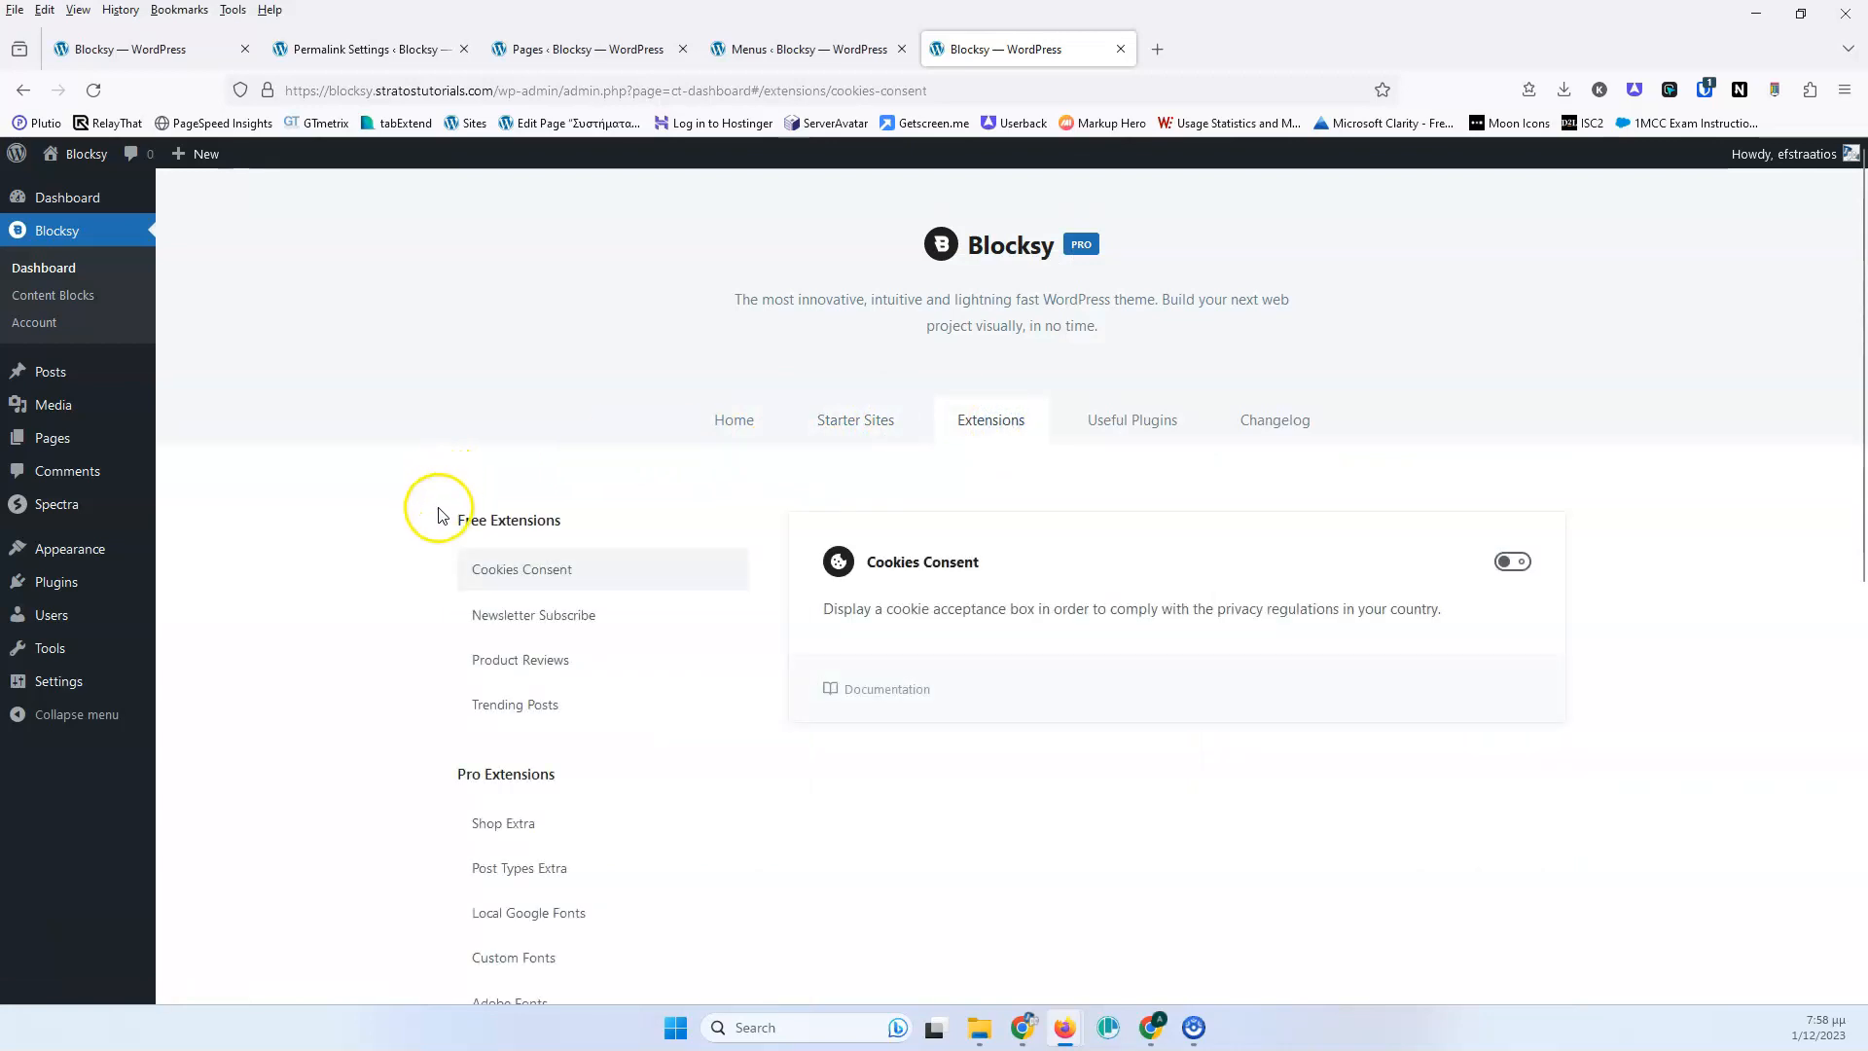
{"action": "scroll", "coordinate": [449, 492], "scroll_direction": "down", "scroll_amount": 5}
{"action": "scroll", "coordinate": [443, 506], "scroll_direction": "up", "scroll_amount": 5}
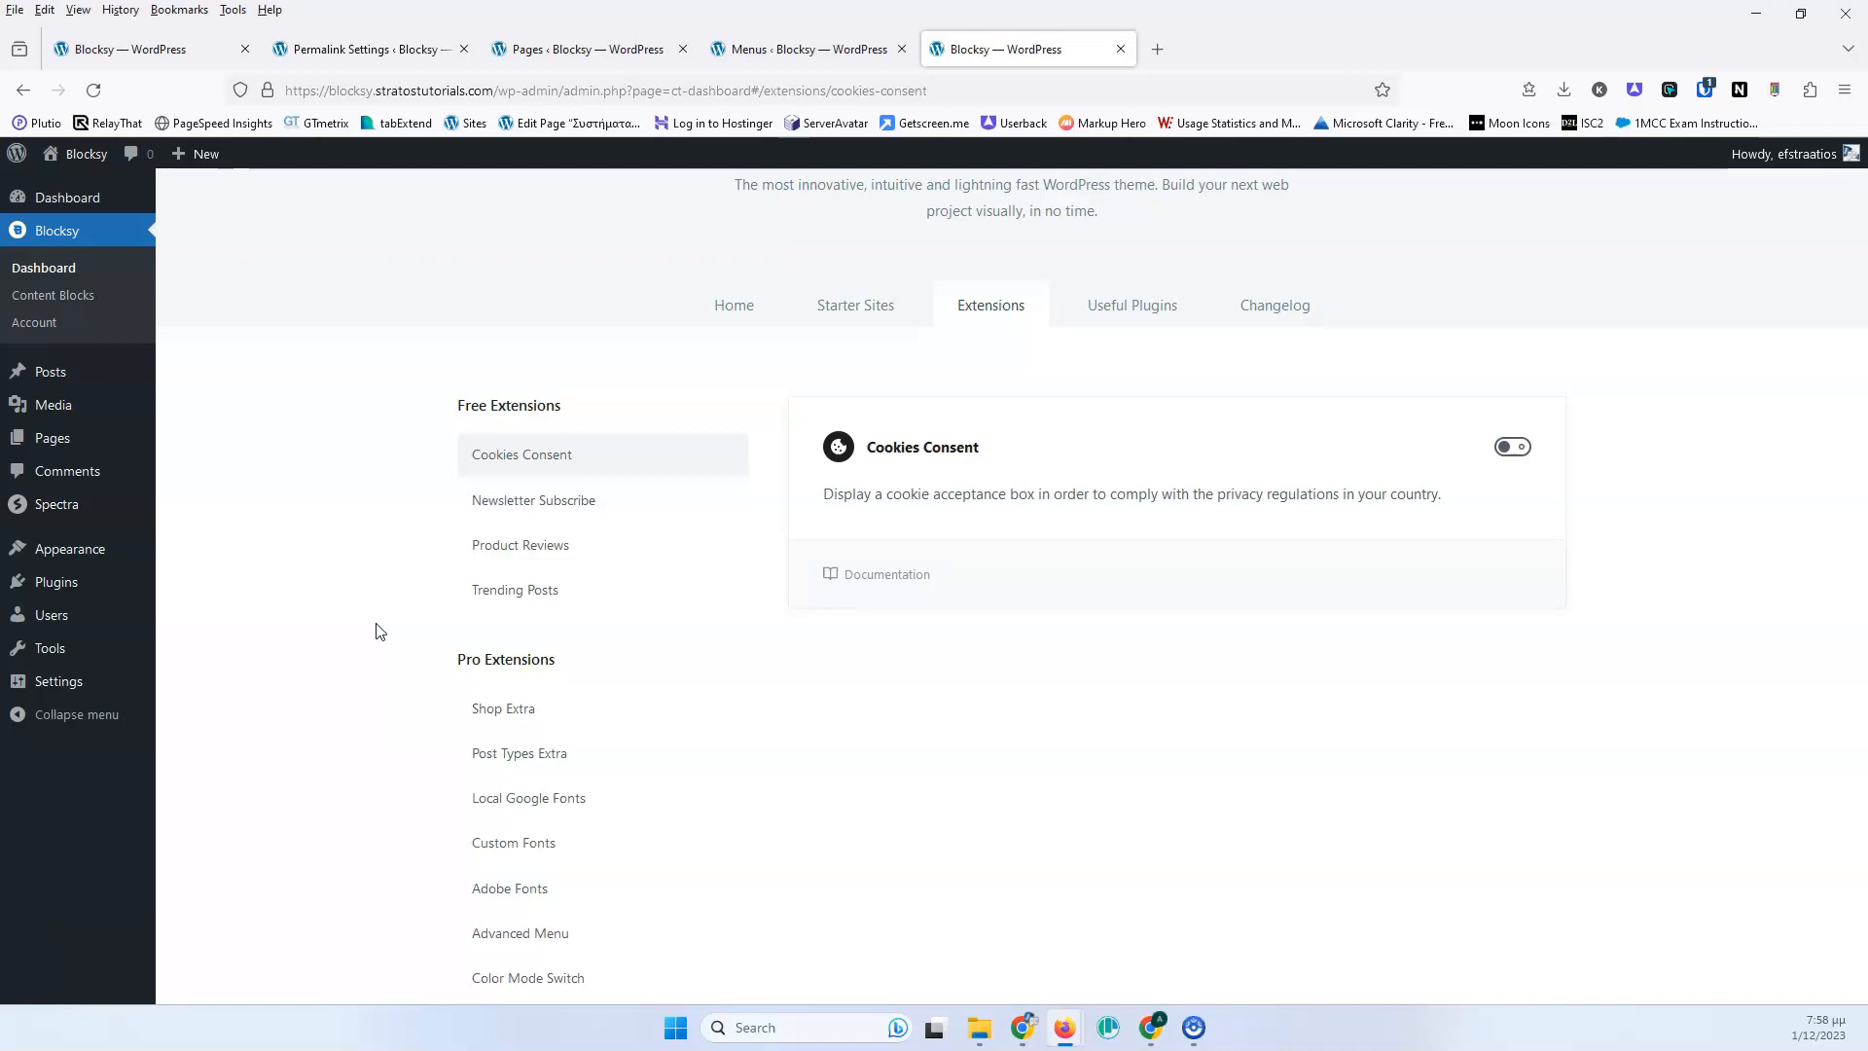
Review Blocksy's list of useful plugins and the theme's changelog.
{"action": "left_click", "coordinate": [1129, 309]}
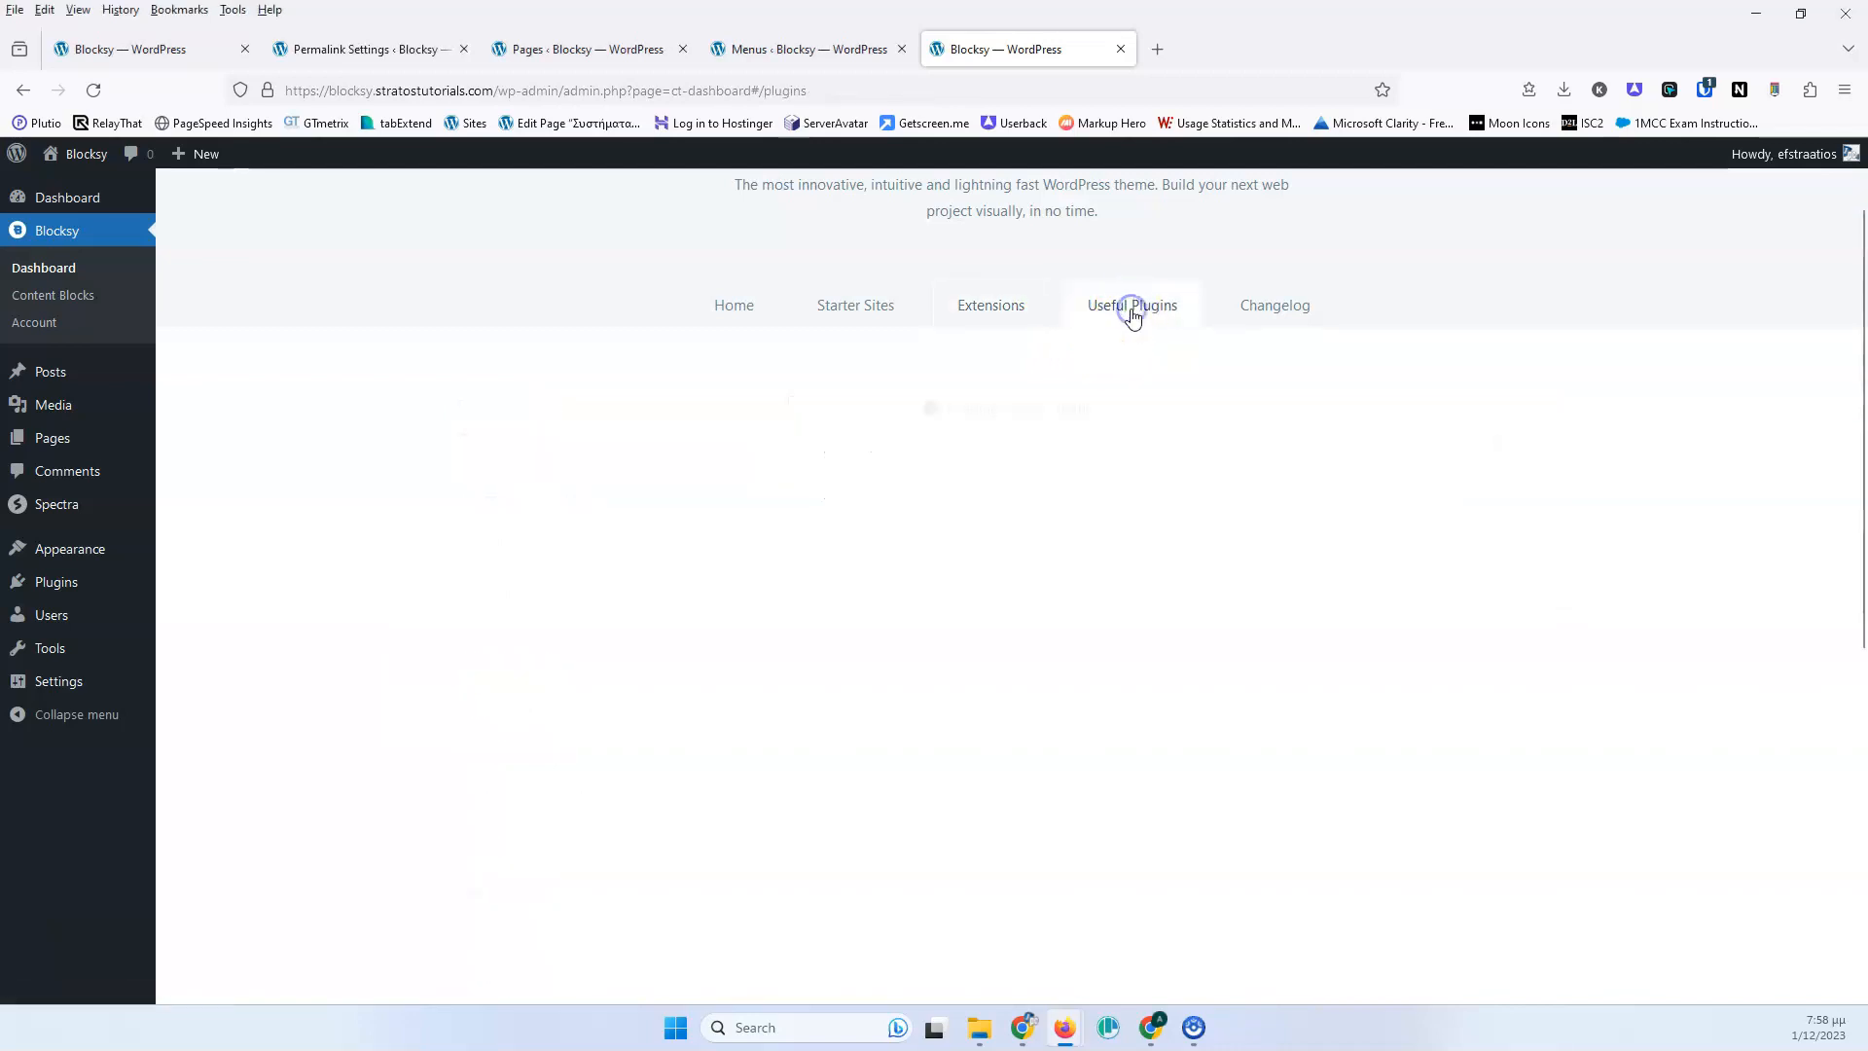
{"action": "scroll", "coordinate": [874, 522], "scroll_direction": "down", "scroll_amount": 3}
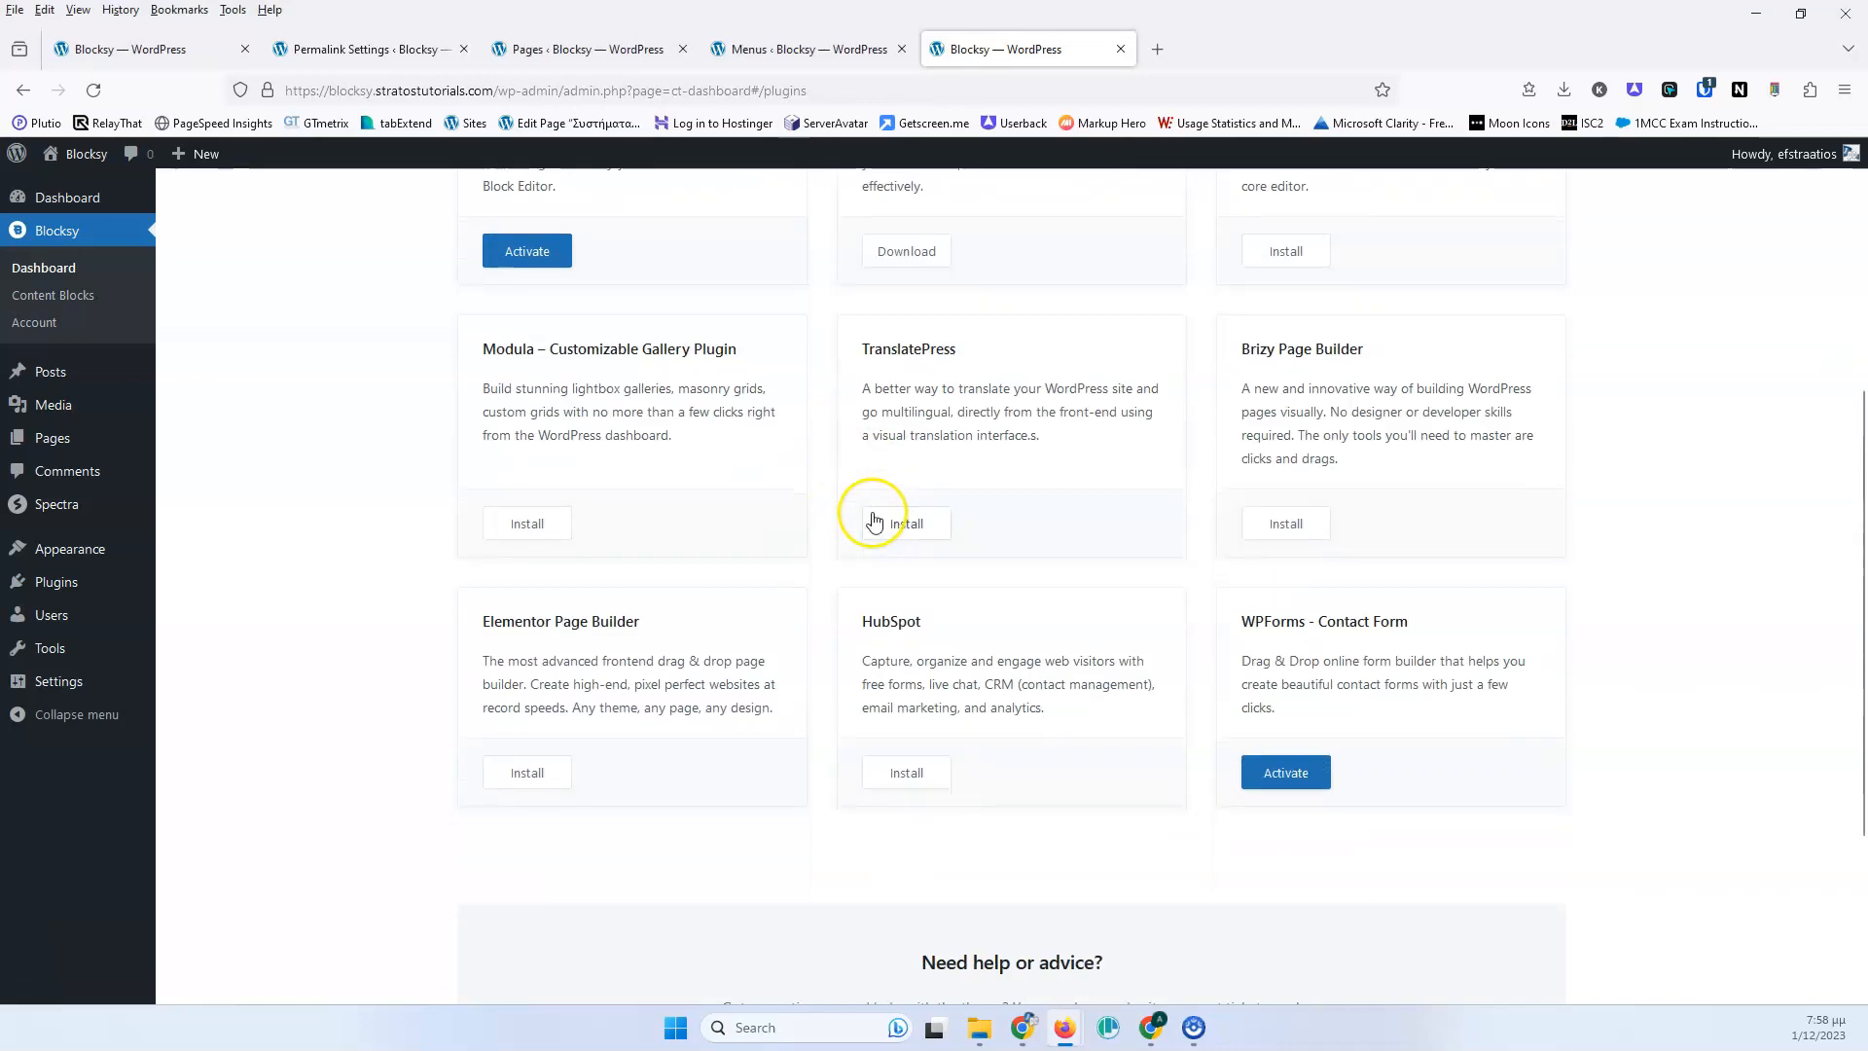
{"action": "scroll", "coordinate": [874, 521], "scroll_direction": "up", "scroll_amount": 5}
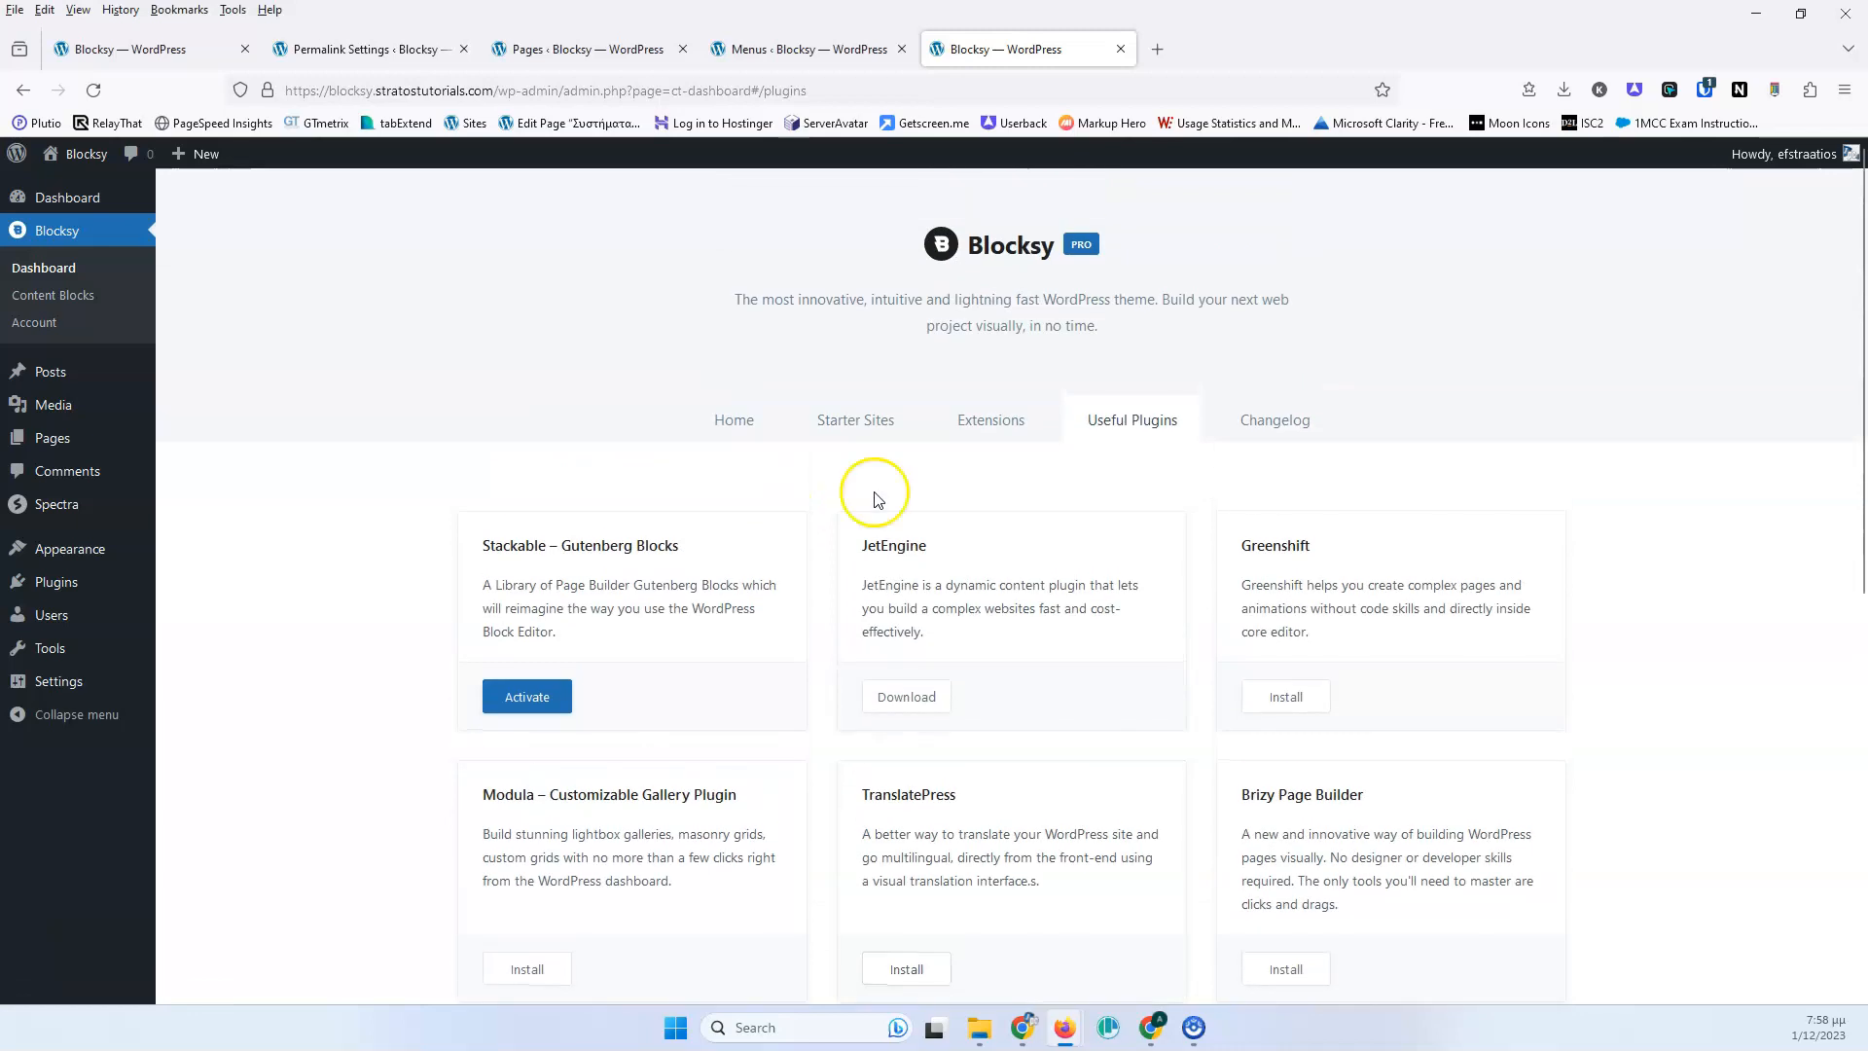
{"action": "left_click", "coordinate": [1279, 426]}
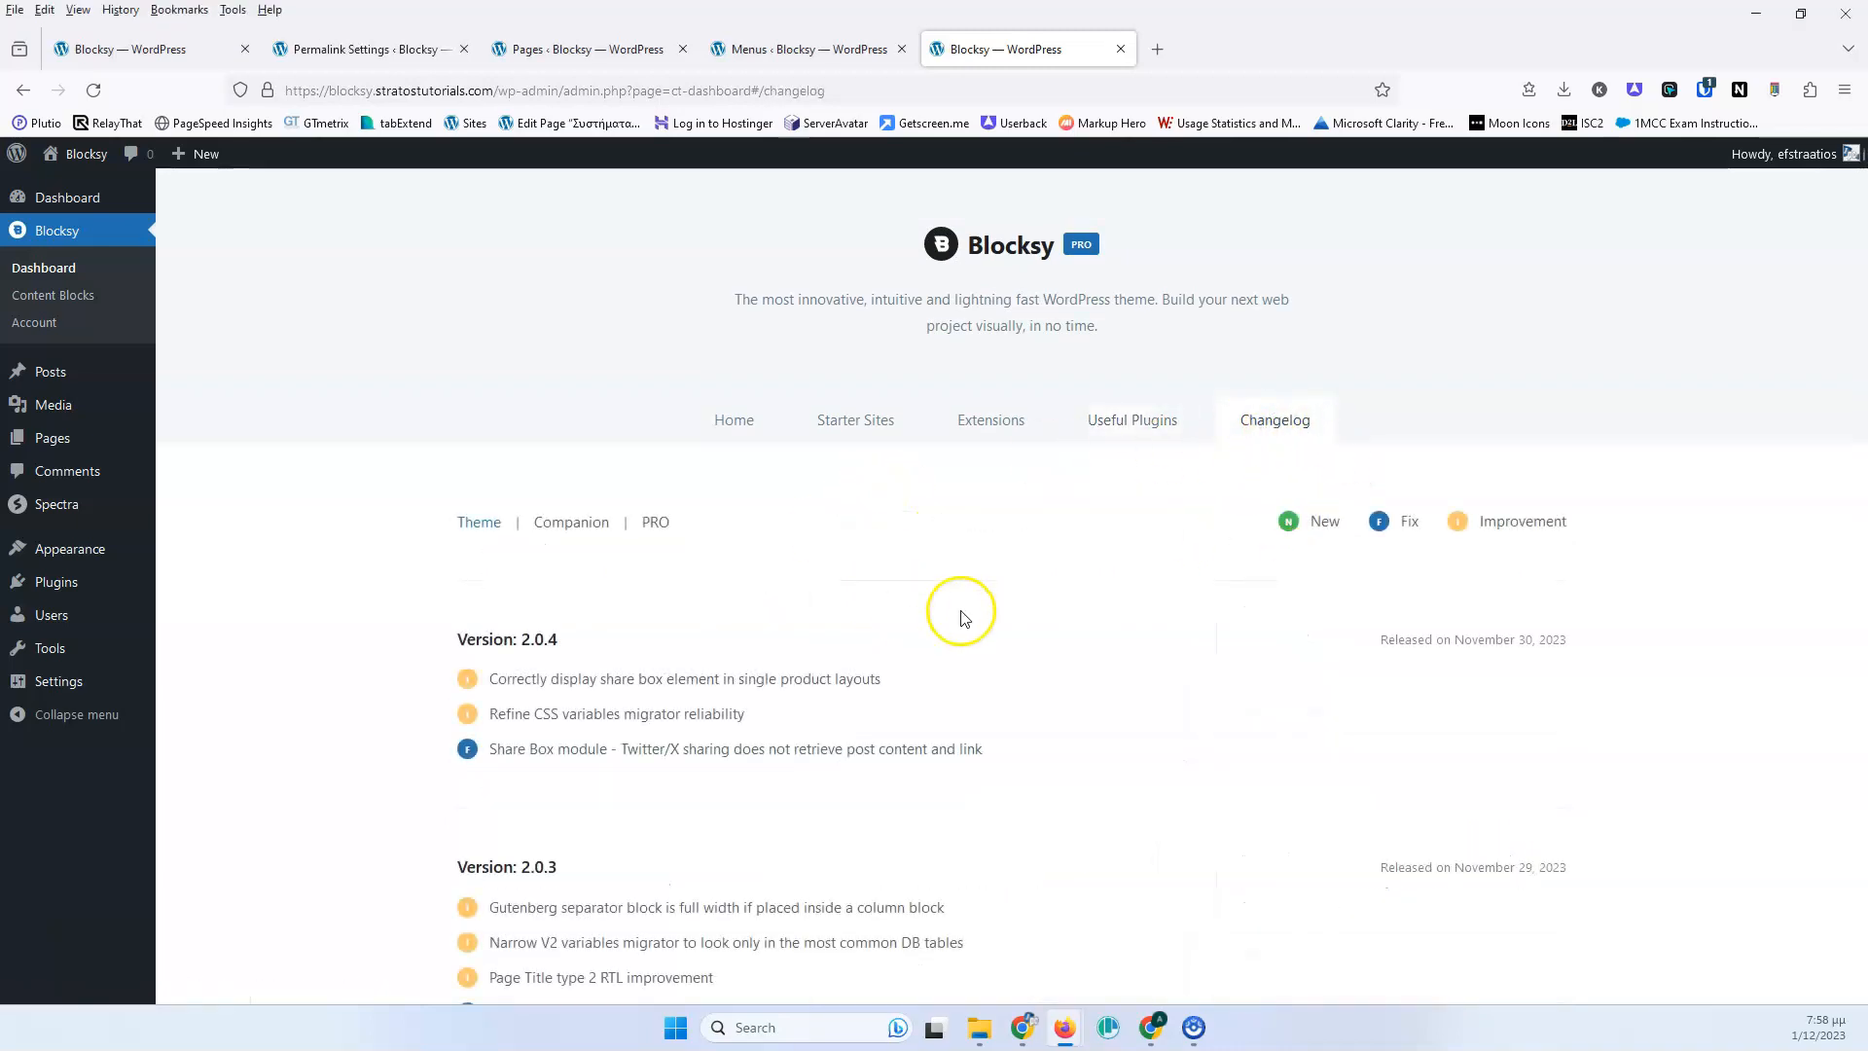
{"action": "scroll", "coordinate": [916, 620], "scroll_direction": "down", "scroll_amount": 5}
{"action": "scroll", "coordinate": [916, 620], "scroll_direction": "up", "scroll_amount": 5}
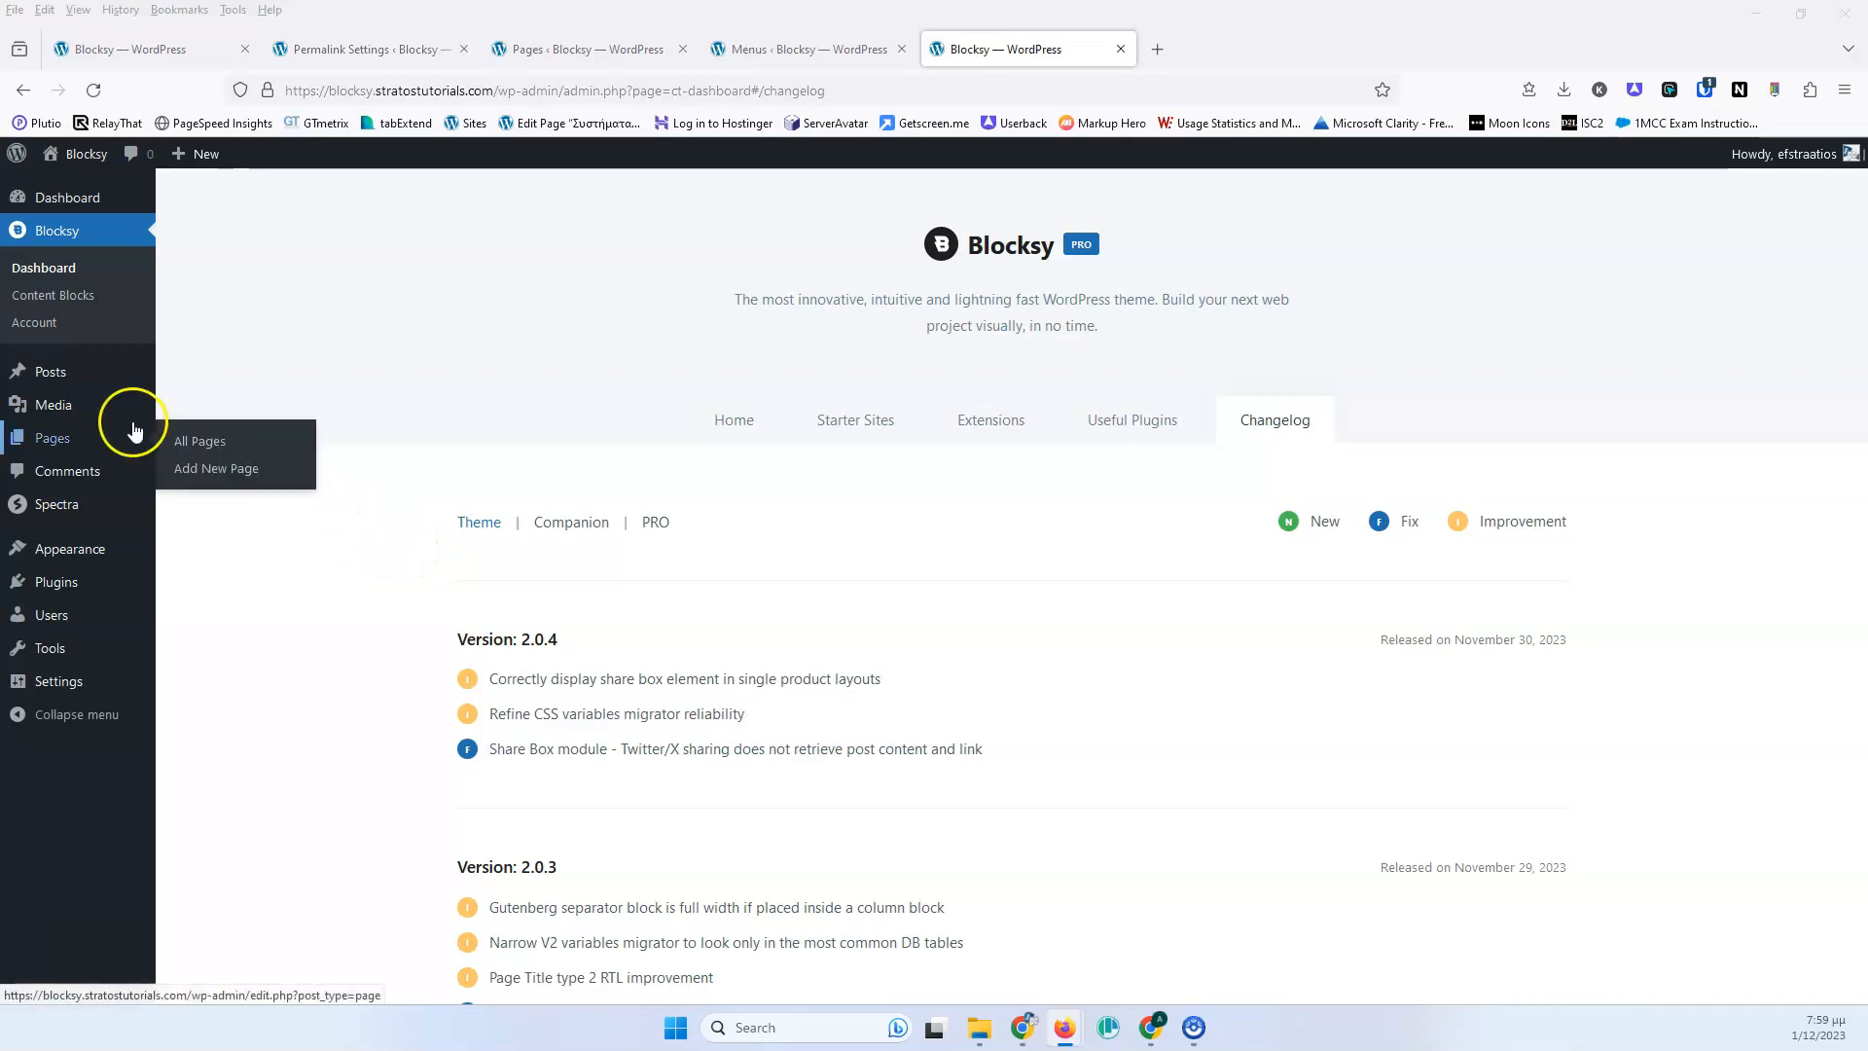
Open the theme Customizer in a new browser tab and look over its General Options, Post Types and Core sections.
{"action": "mouse_move", "coordinate": [91, 545]}
{"action": "middle_click", "coordinate": [213, 582]}
{"action": "left_click", "coordinate": [1244, 51]}
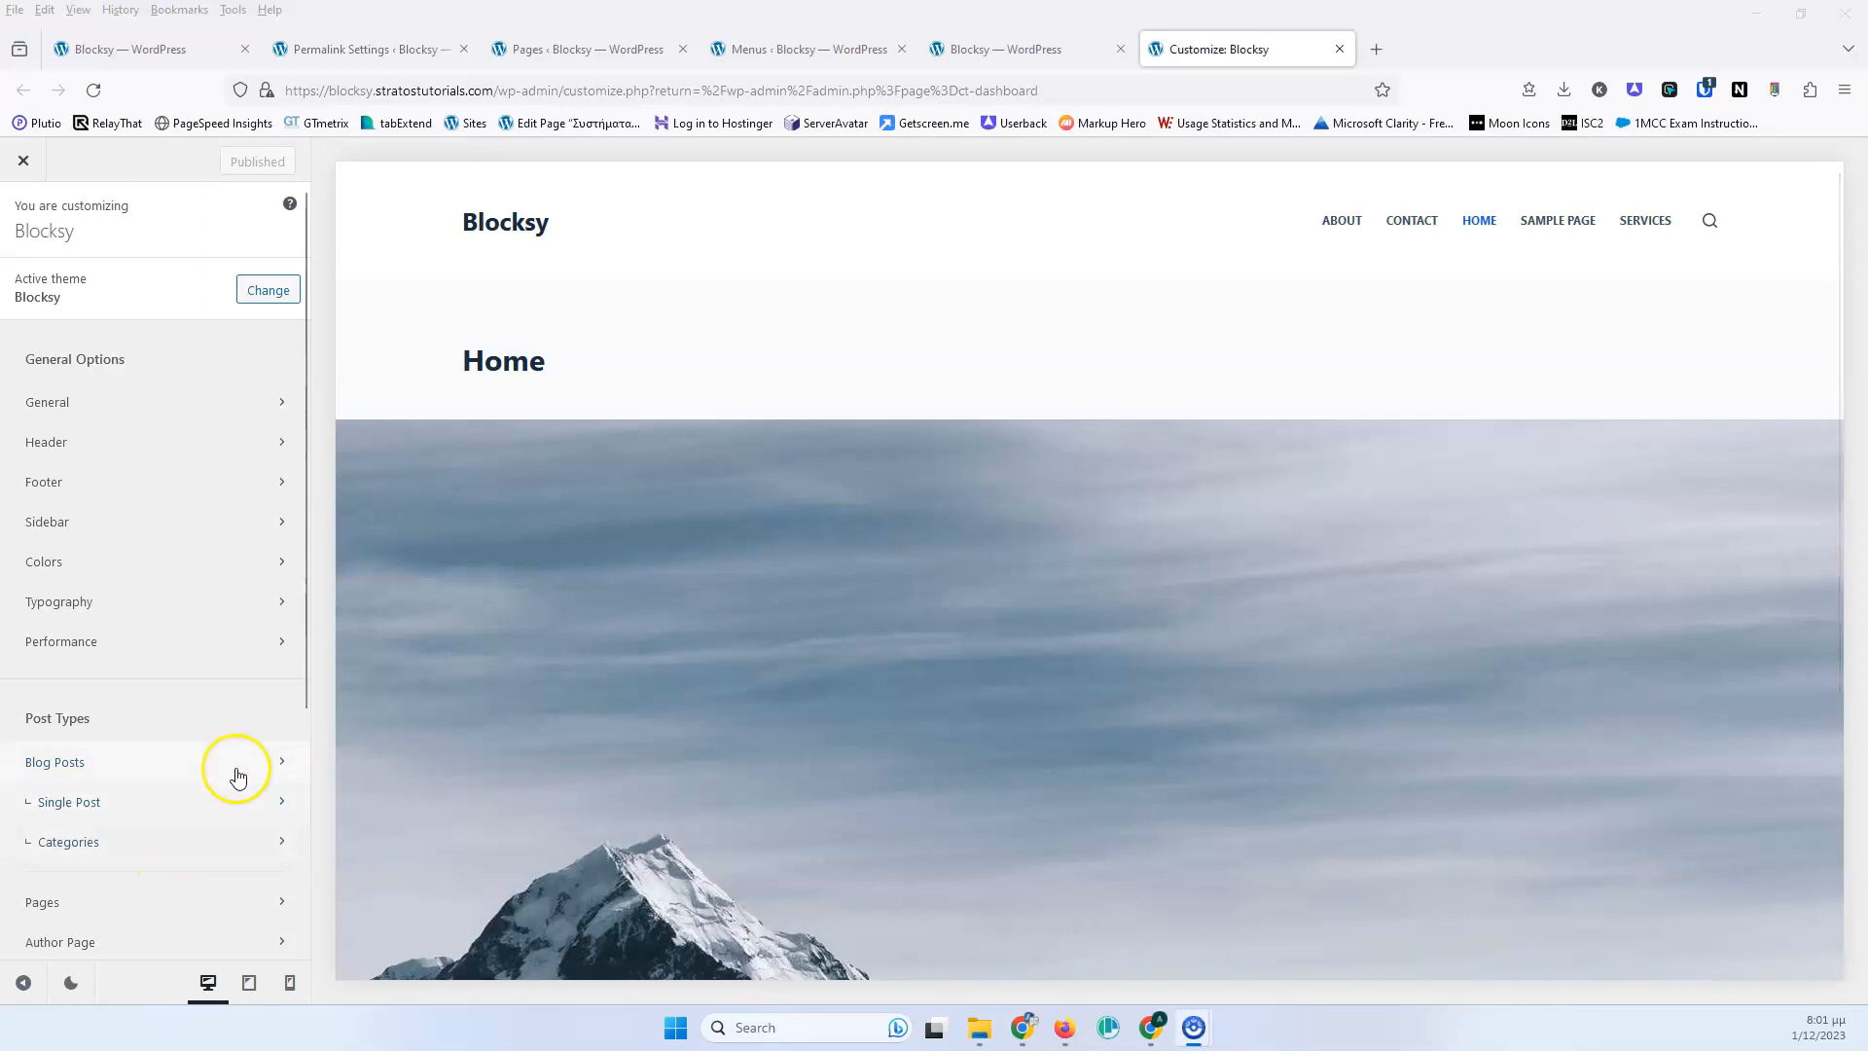
{"action": "scroll", "coordinate": [237, 776], "scroll_direction": "down", "scroll_amount": 3}
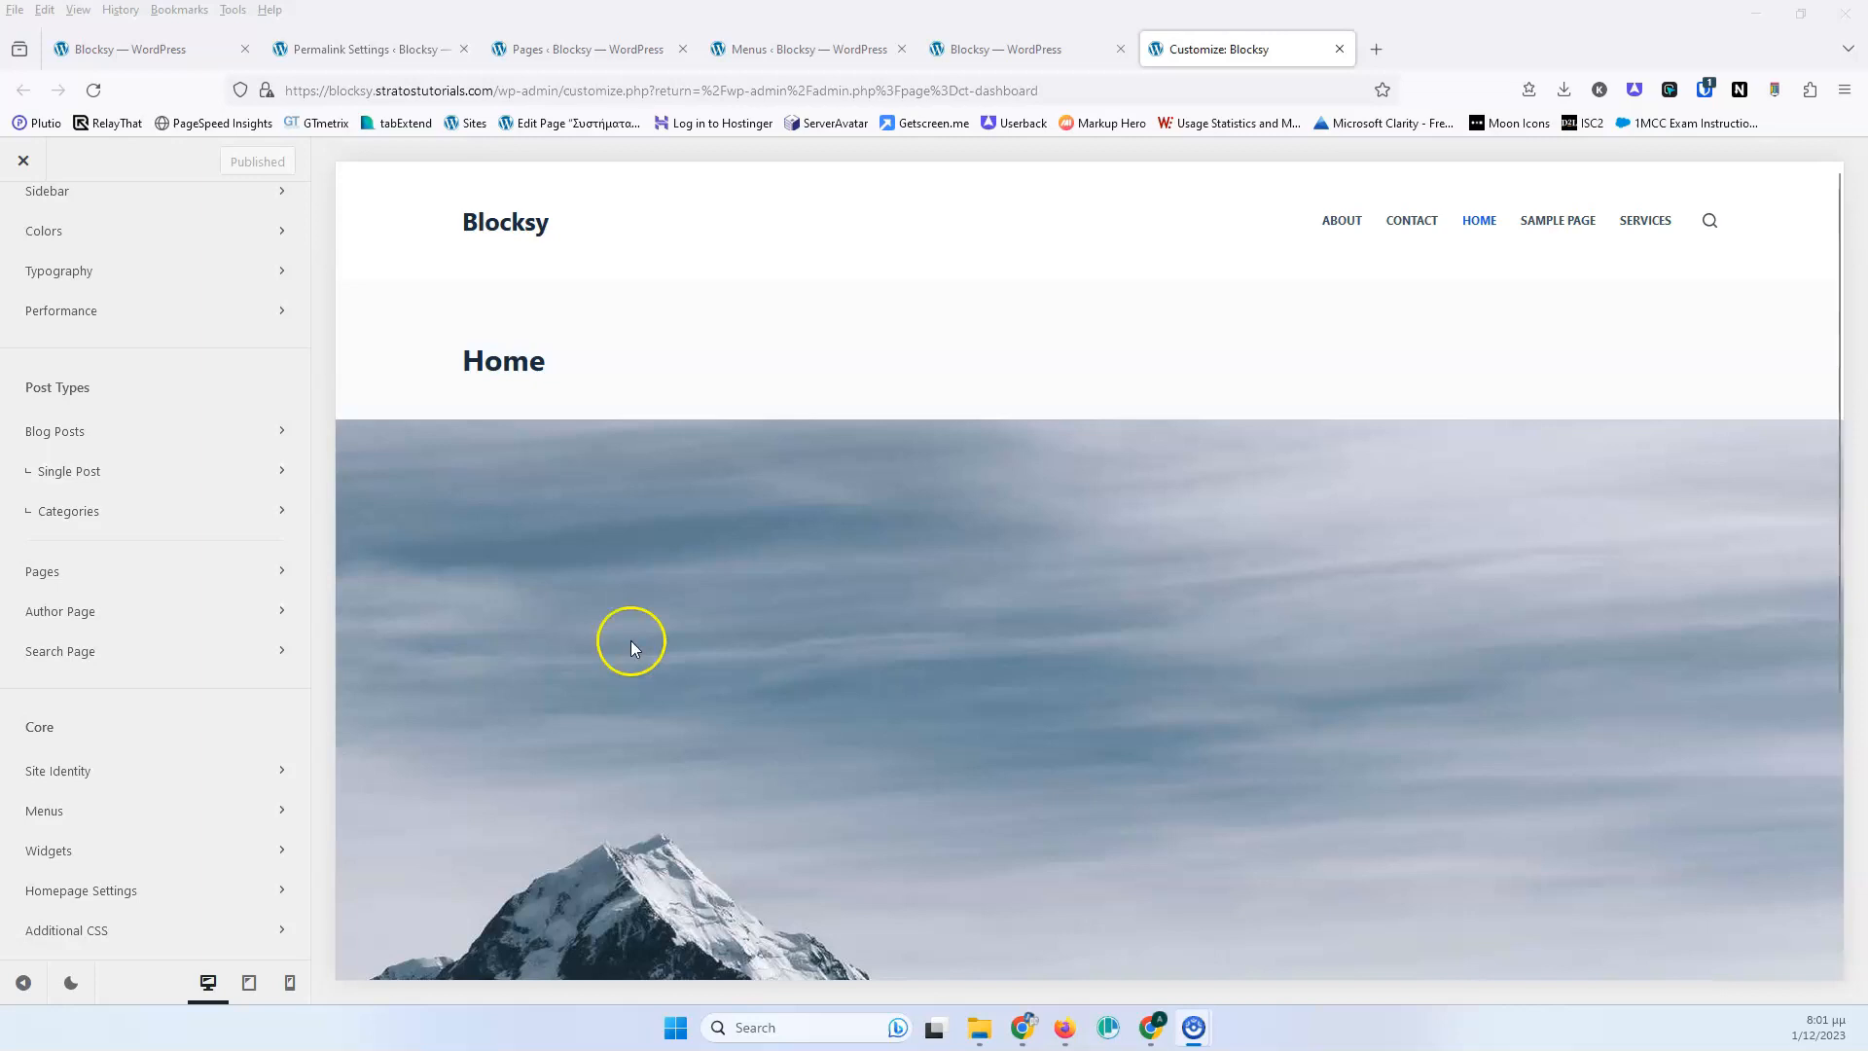
{"action": "scroll", "coordinate": [146, 487], "scroll_direction": "up", "scroll_amount": 3}
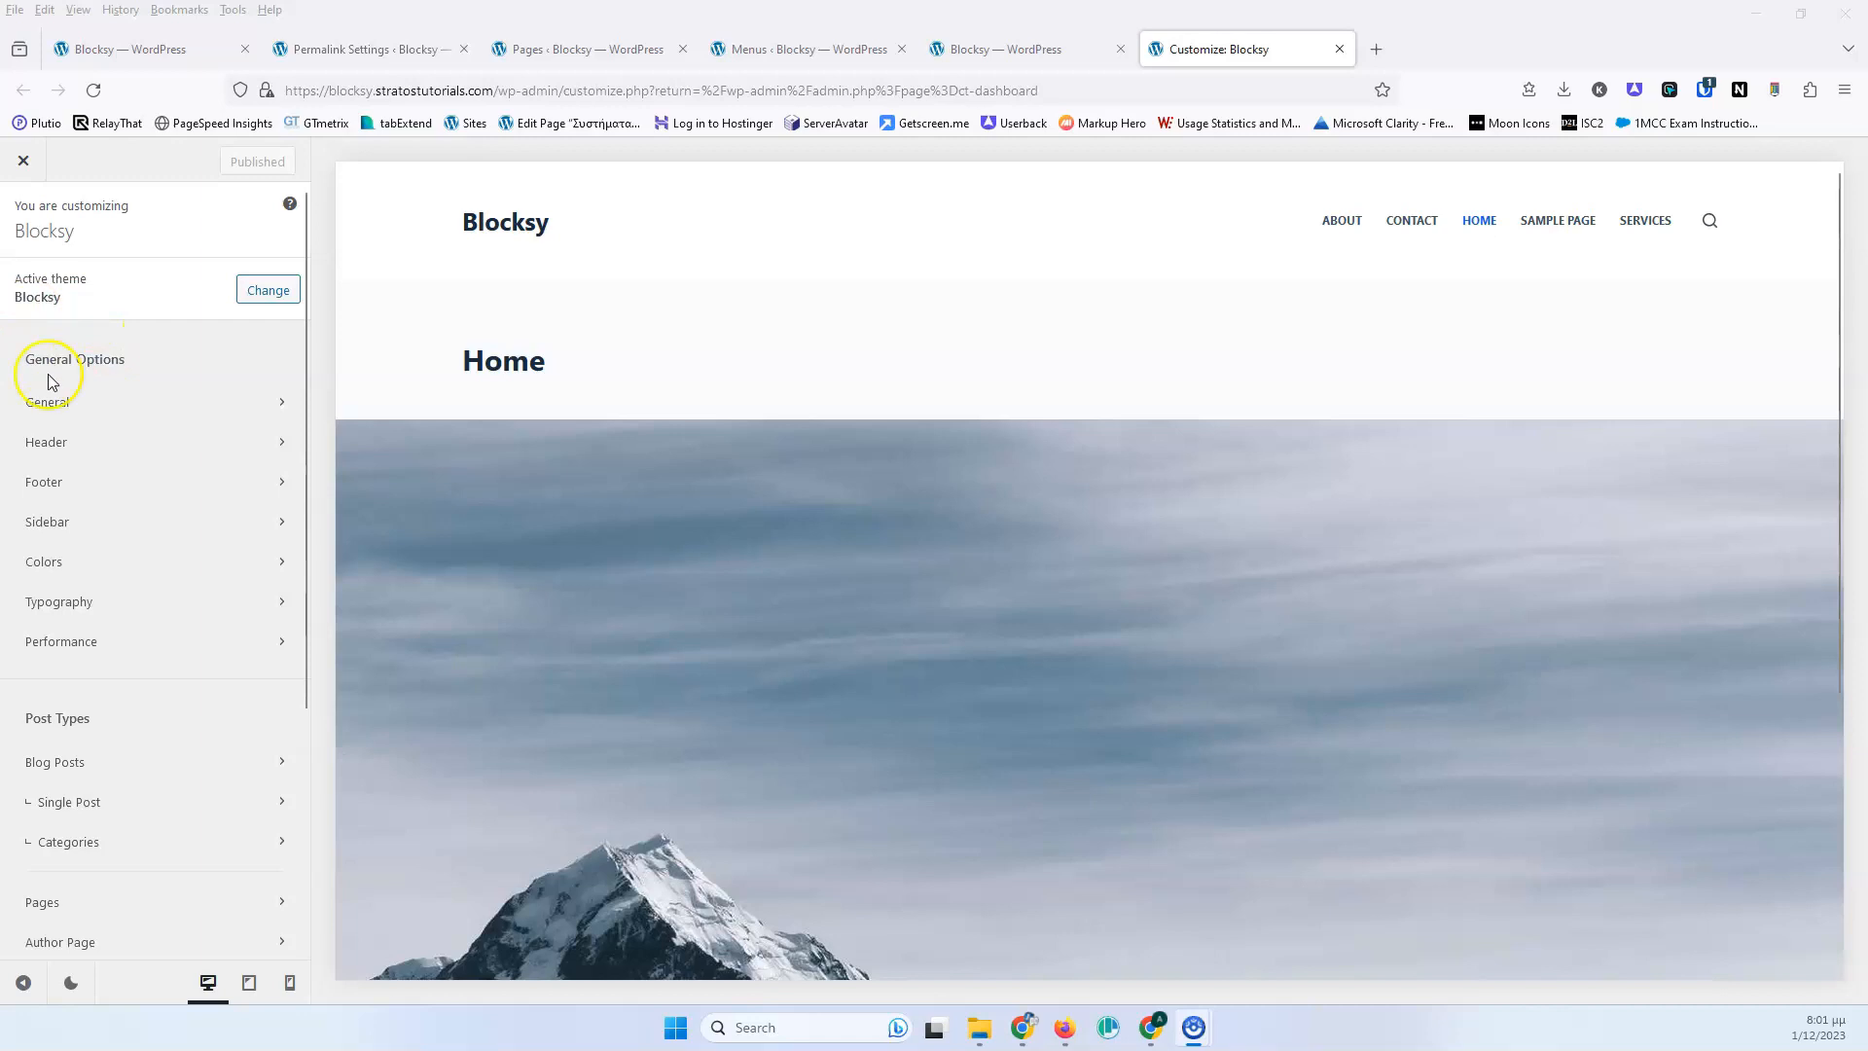
Open the General Layout settings in the Customizer and examine how the maximum site width relates to the header content.
{"action": "left_click", "coordinate": [90, 407]}
{"action": "left_click", "coordinate": [93, 292]}
{"action": "left_click", "coordinate": [102, 287]}
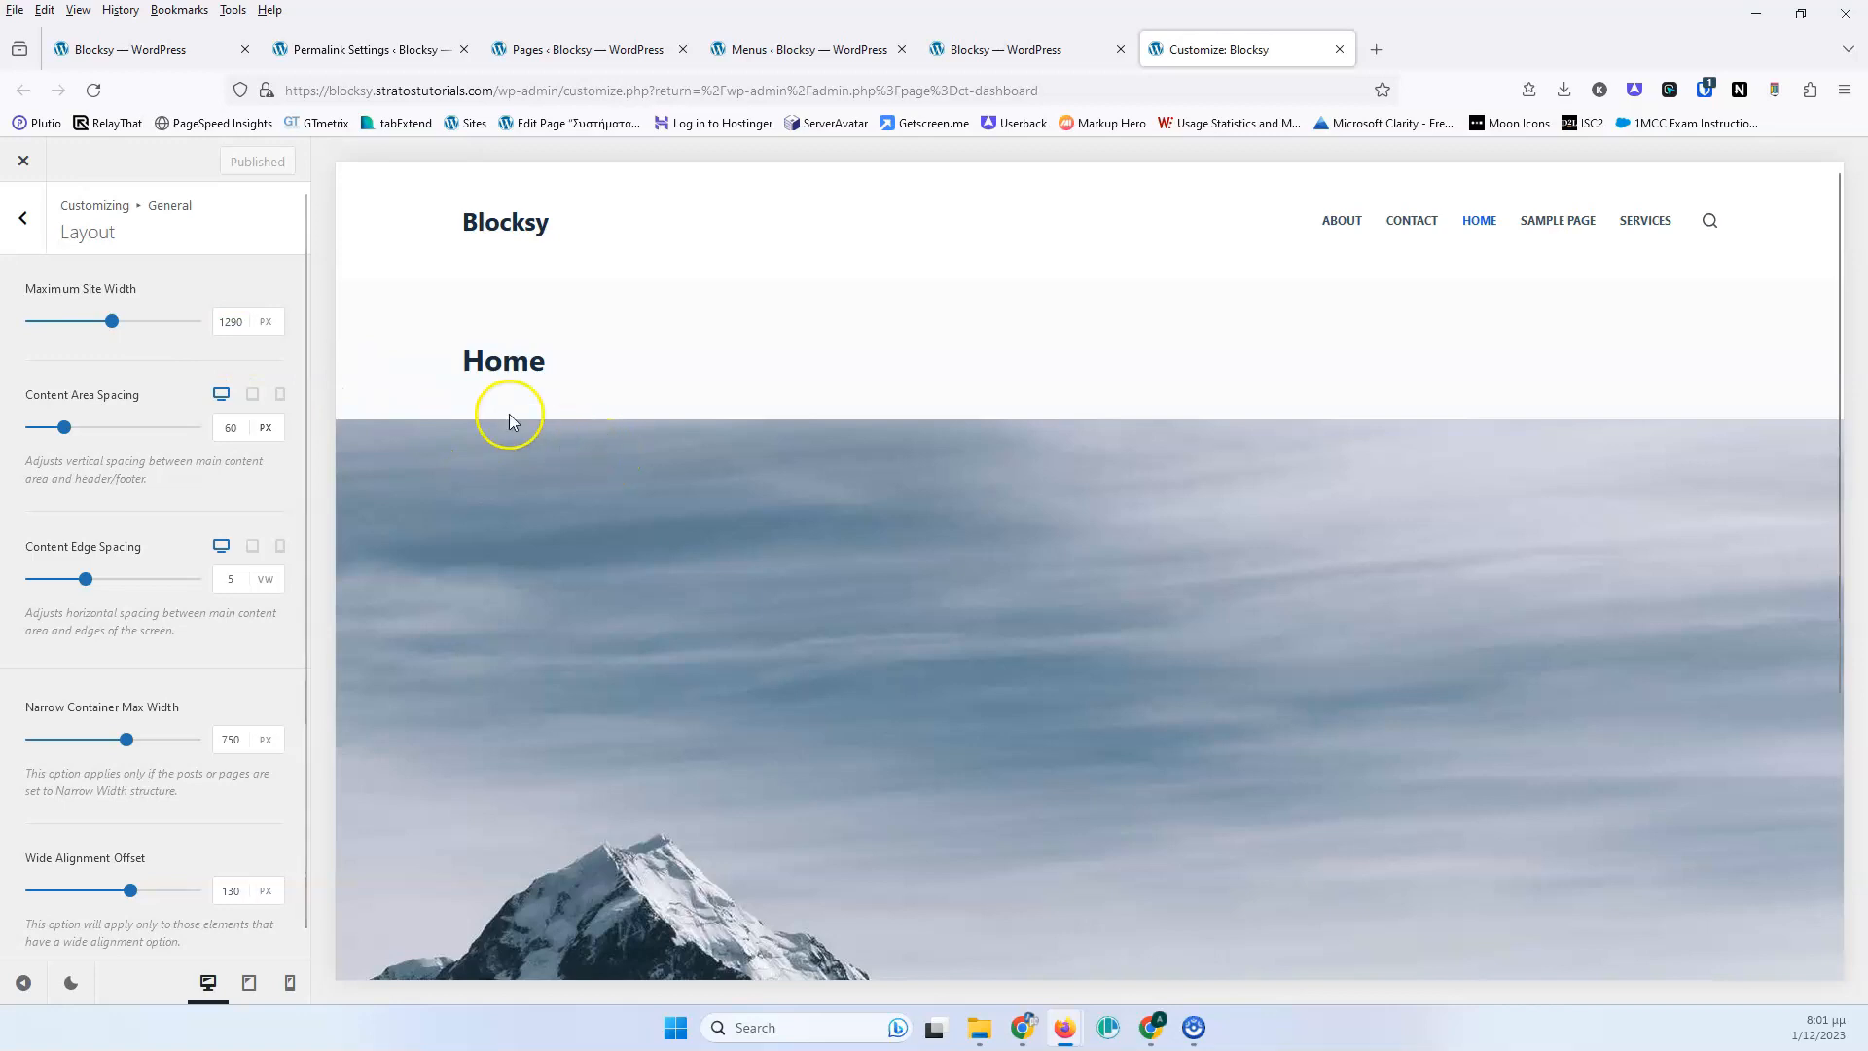
{"action": "left_click", "coordinate": [238, 323]}
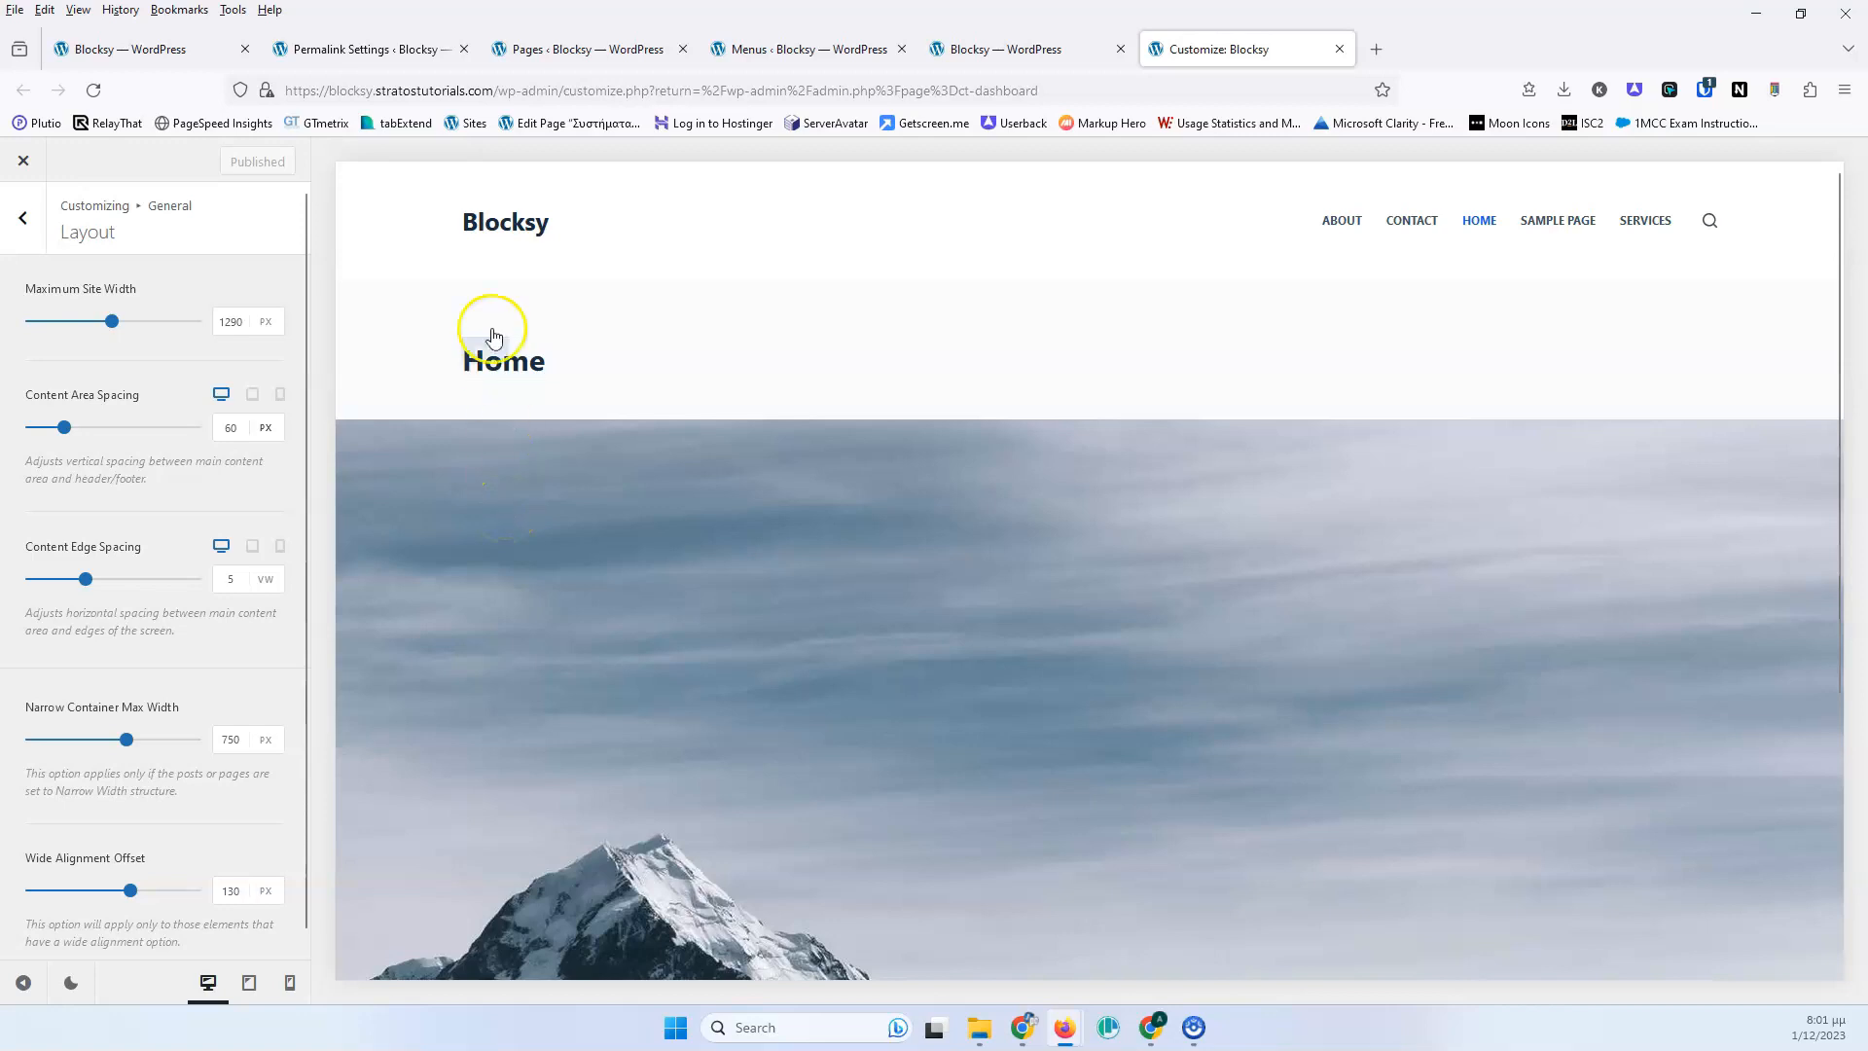
{"action": "mouse_move", "coordinate": [470, 228]}
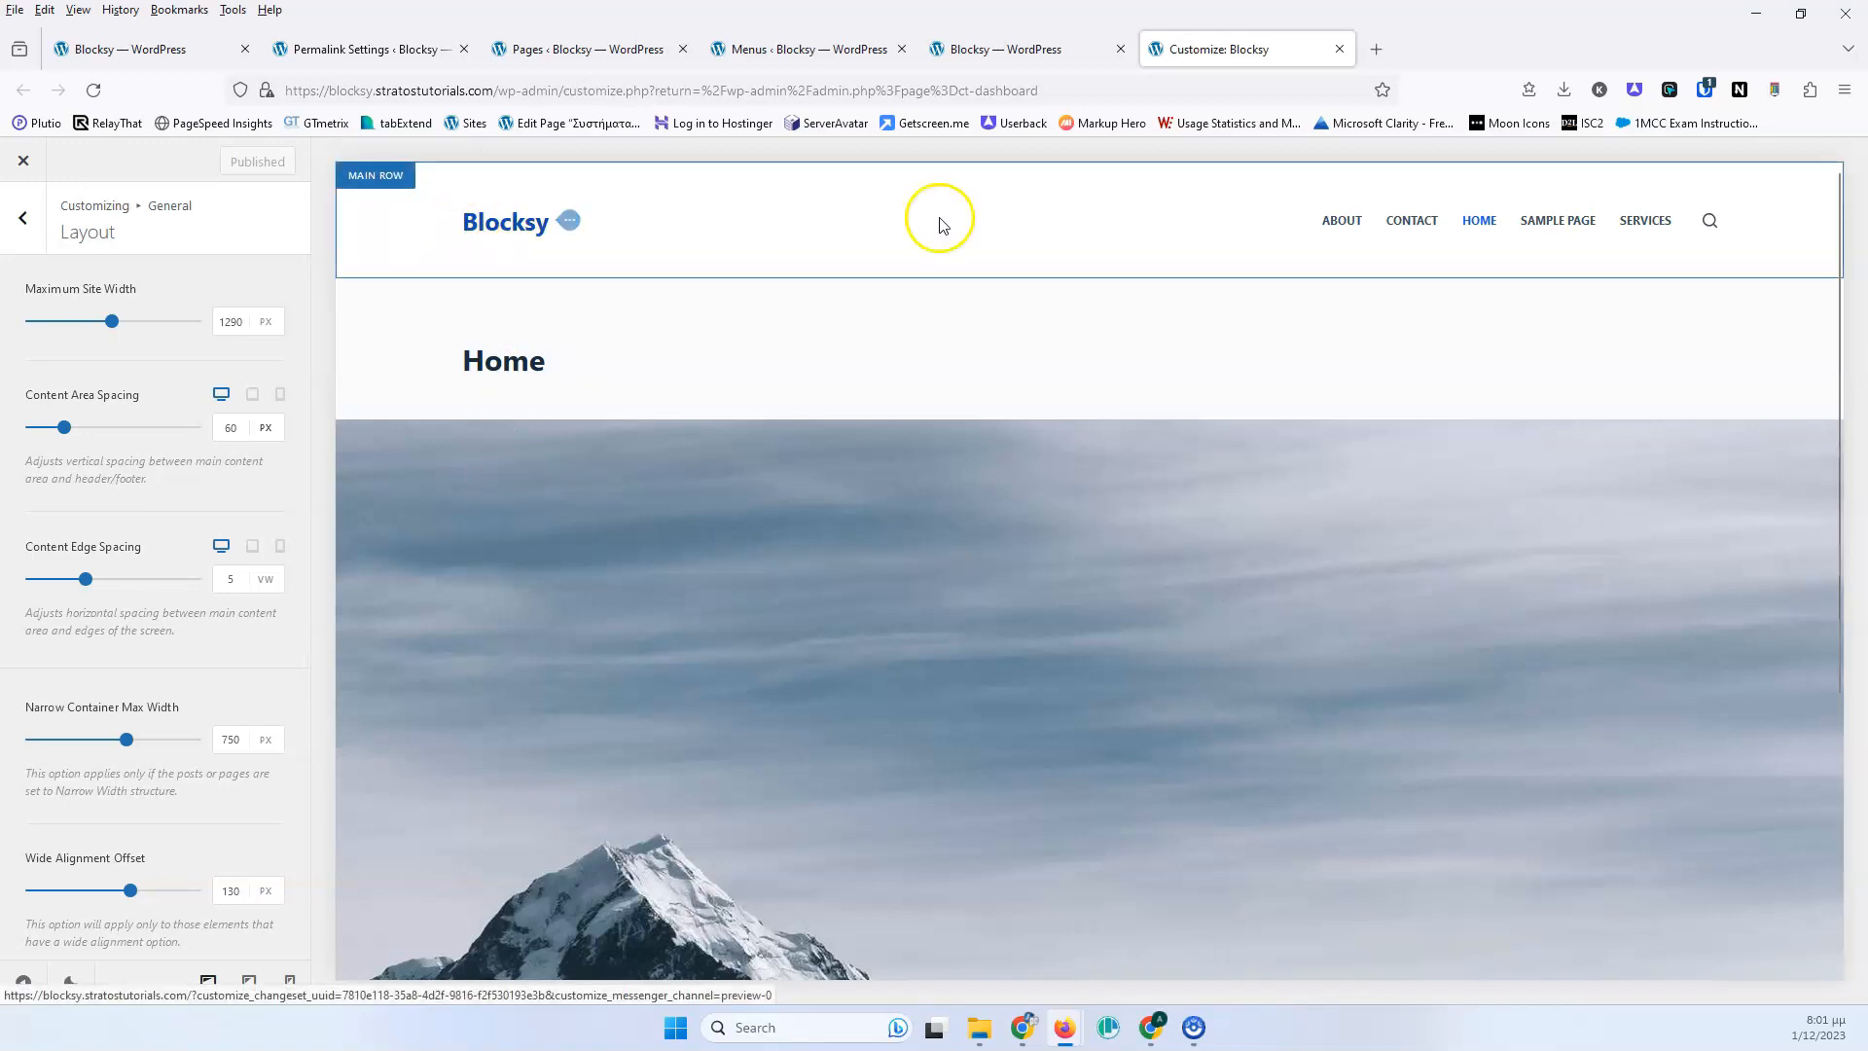
{"action": "mouse_move", "coordinate": [1720, 236]}
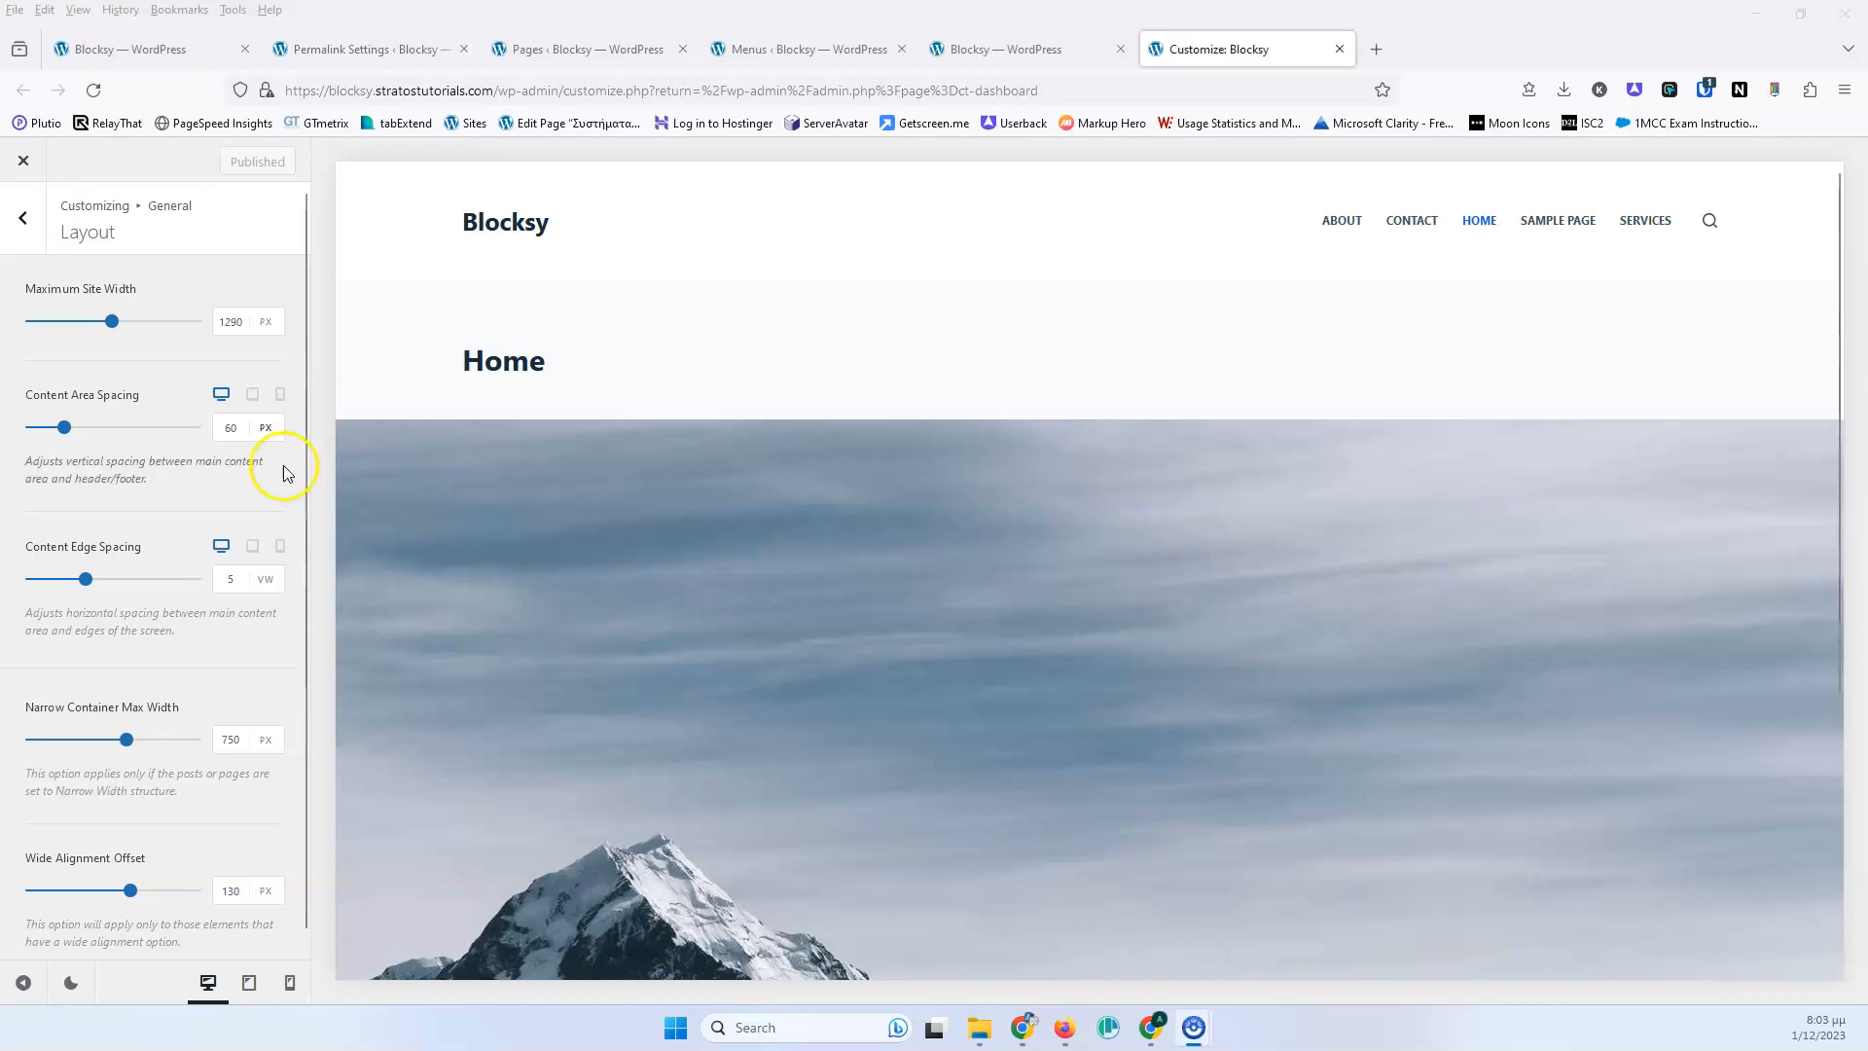
Compare the Maximum Site Width and Content Area Spacing settings with the home page from header to footer in the preview.
{"action": "left_click", "coordinate": [229, 320]}
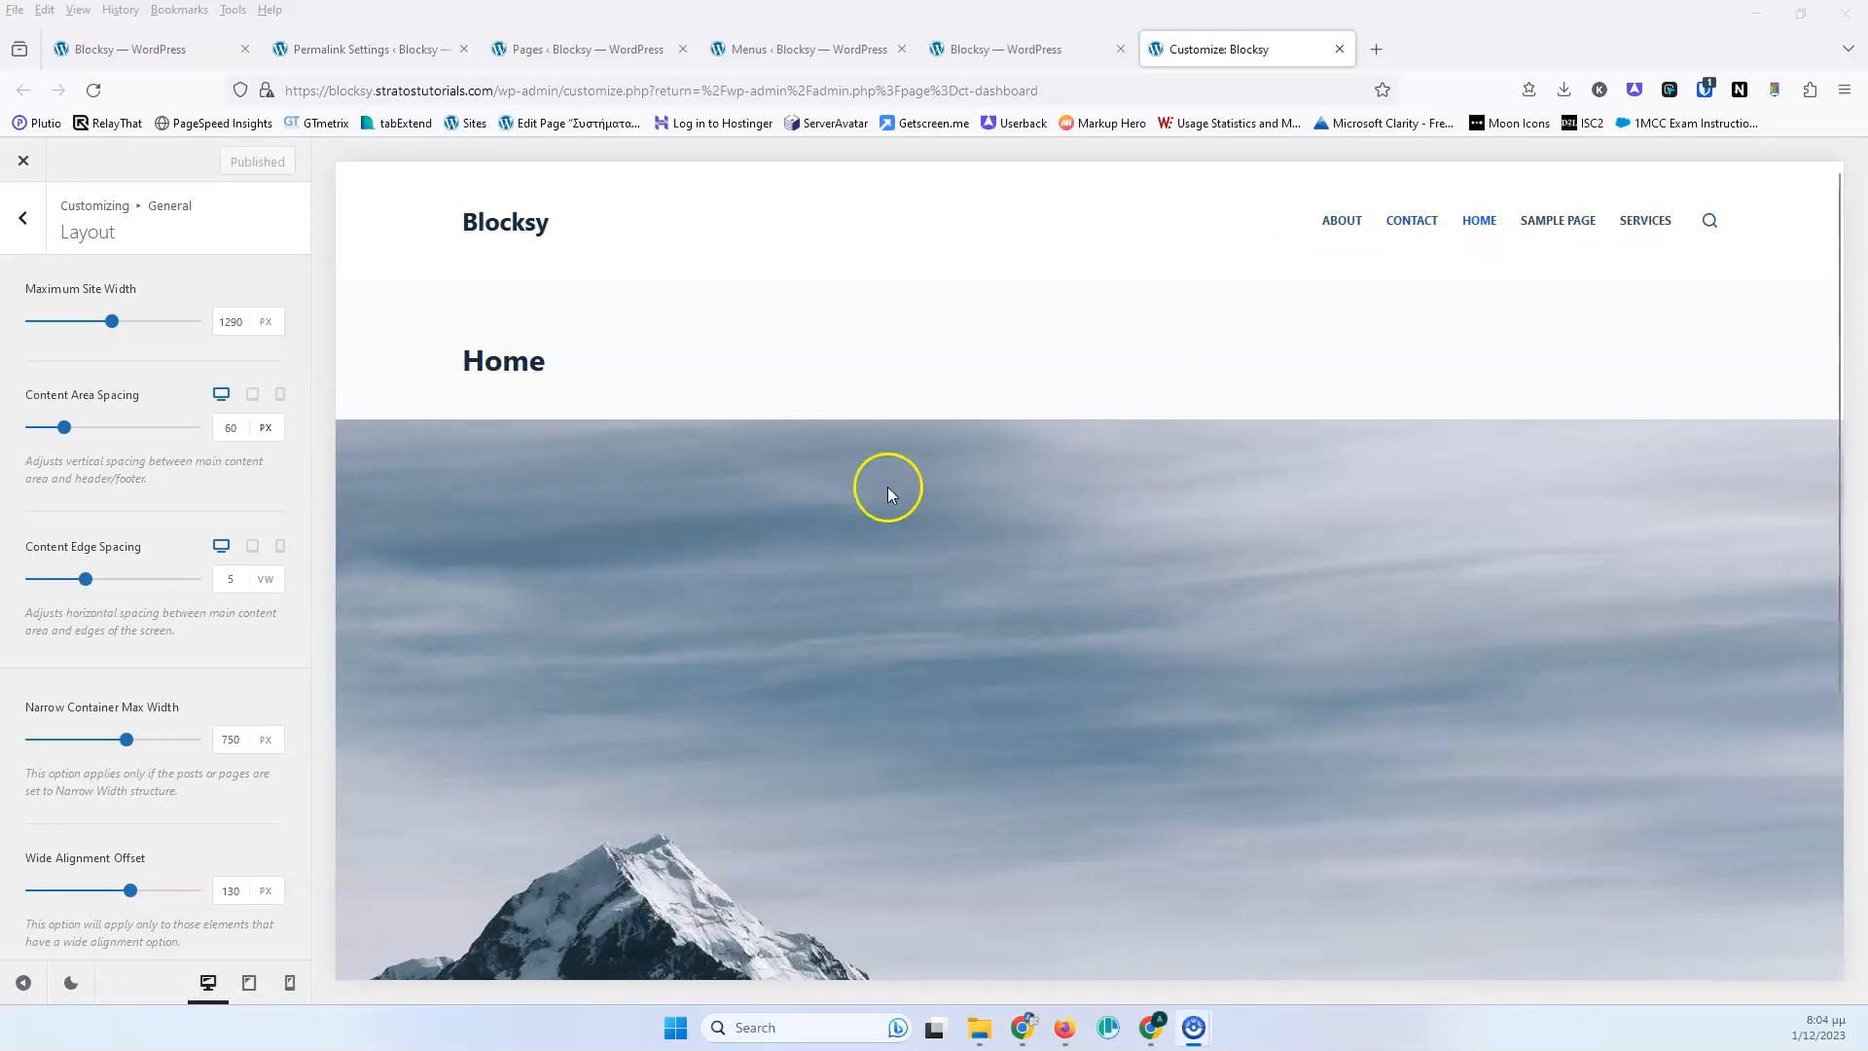
{"action": "left_click", "coordinate": [231, 319]}
{"action": "scroll", "coordinate": [530, 346], "scroll_direction": "down", "scroll_amount": 5}
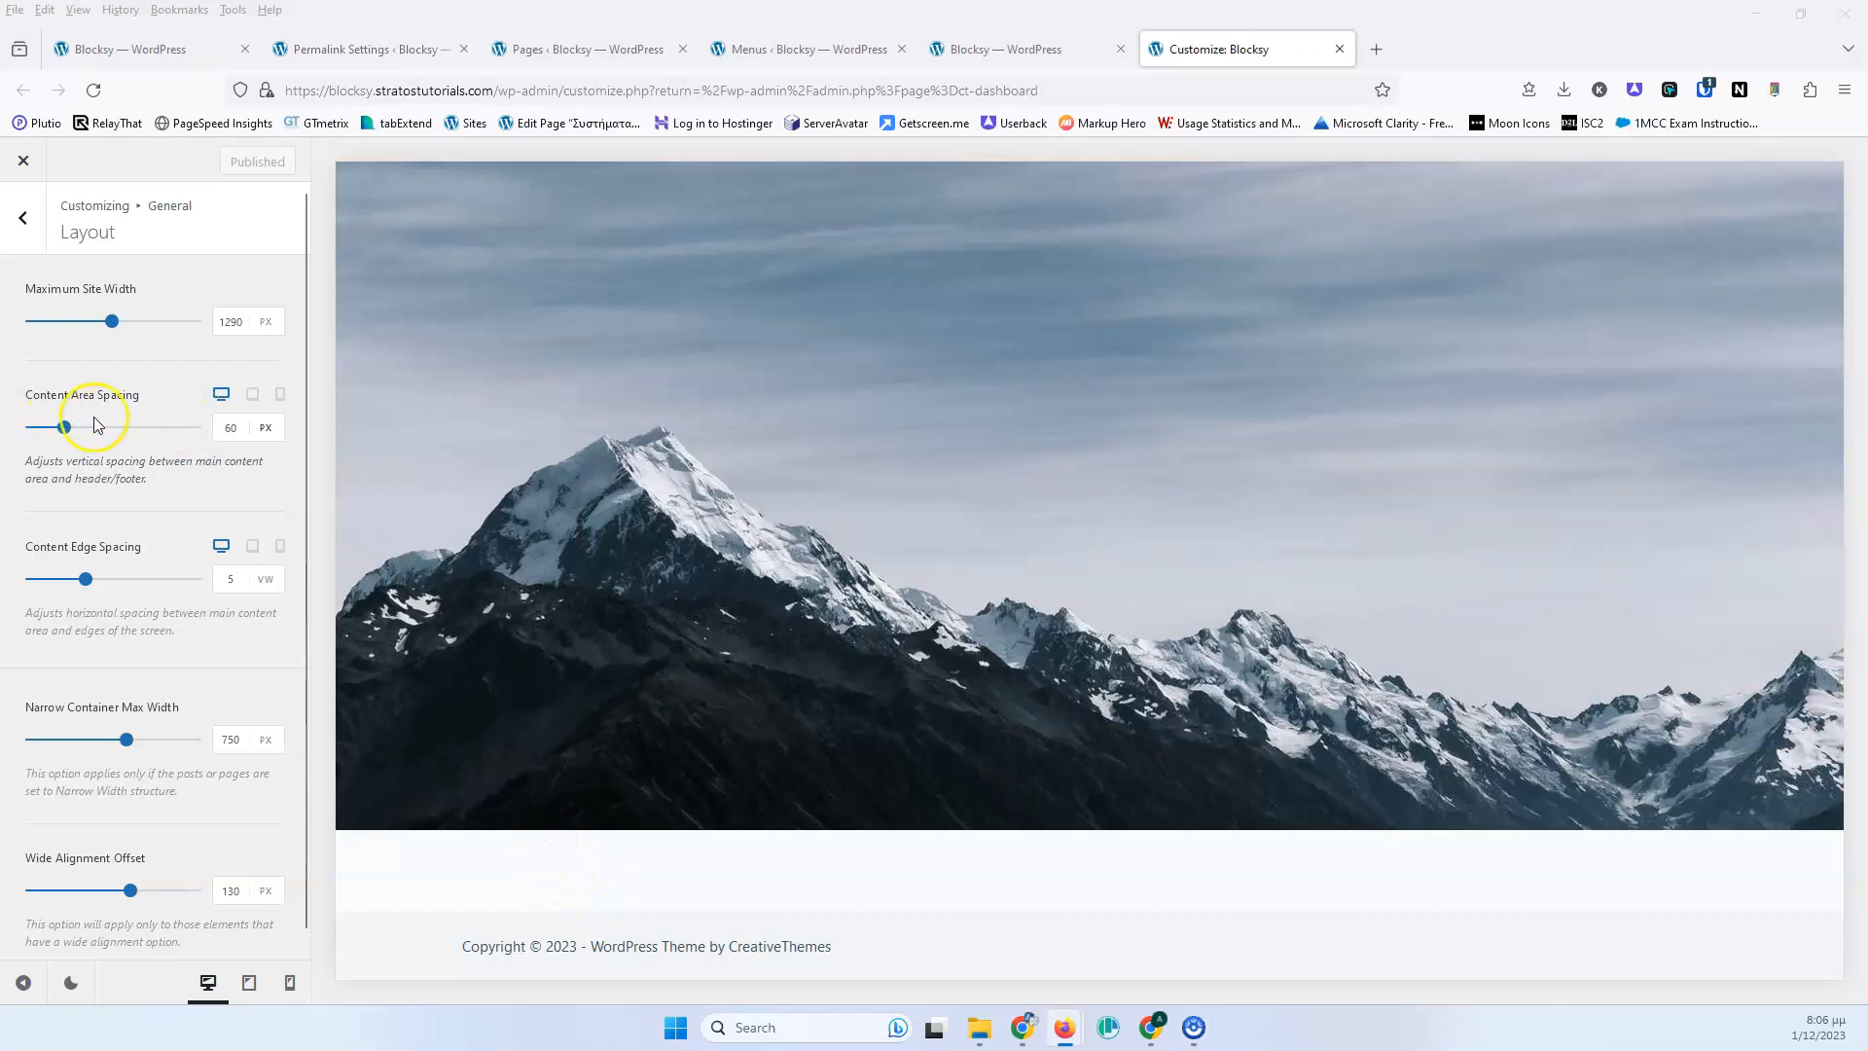
{"action": "scroll", "coordinate": [555, 472], "scroll_direction": "up", "scroll_amount": 5}
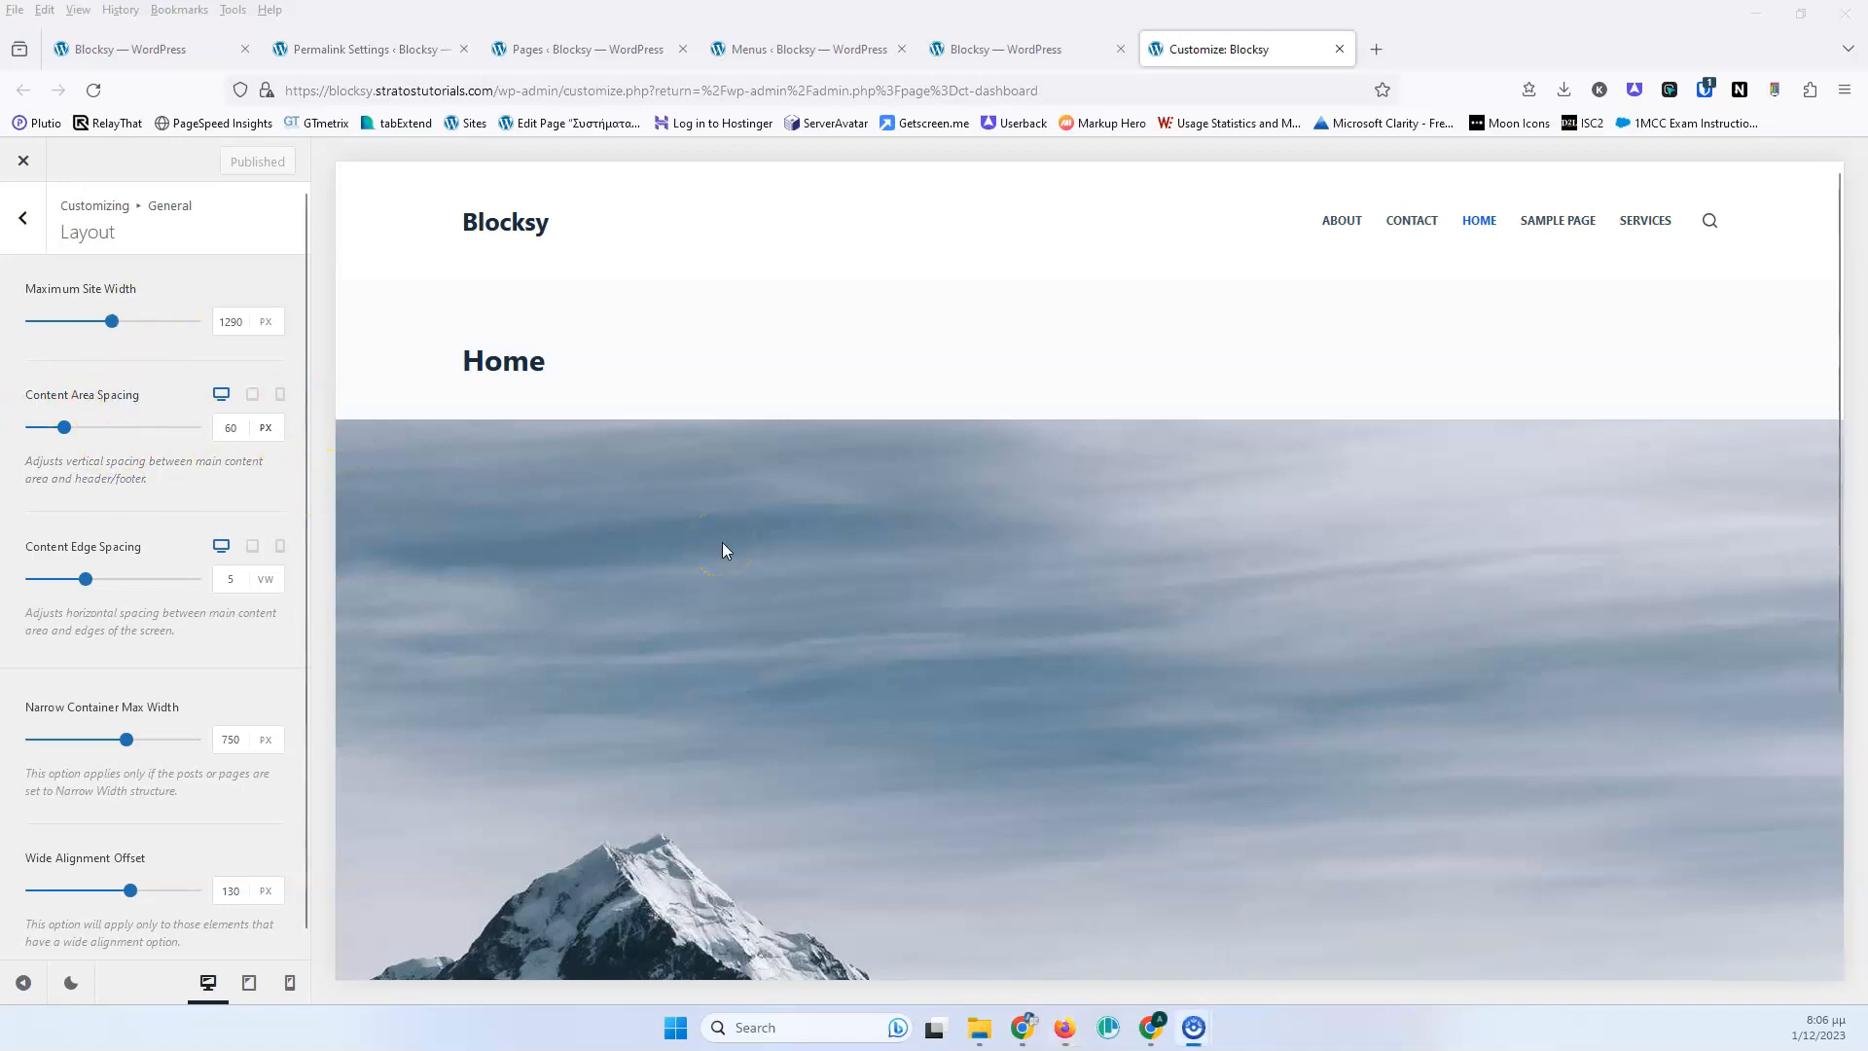
Check Content Area Spacing in the tablet, mobile and desktop previews and look over its available units.
{"action": "left_click", "coordinate": [252, 396]}
{"action": "left_click", "coordinate": [280, 395]}
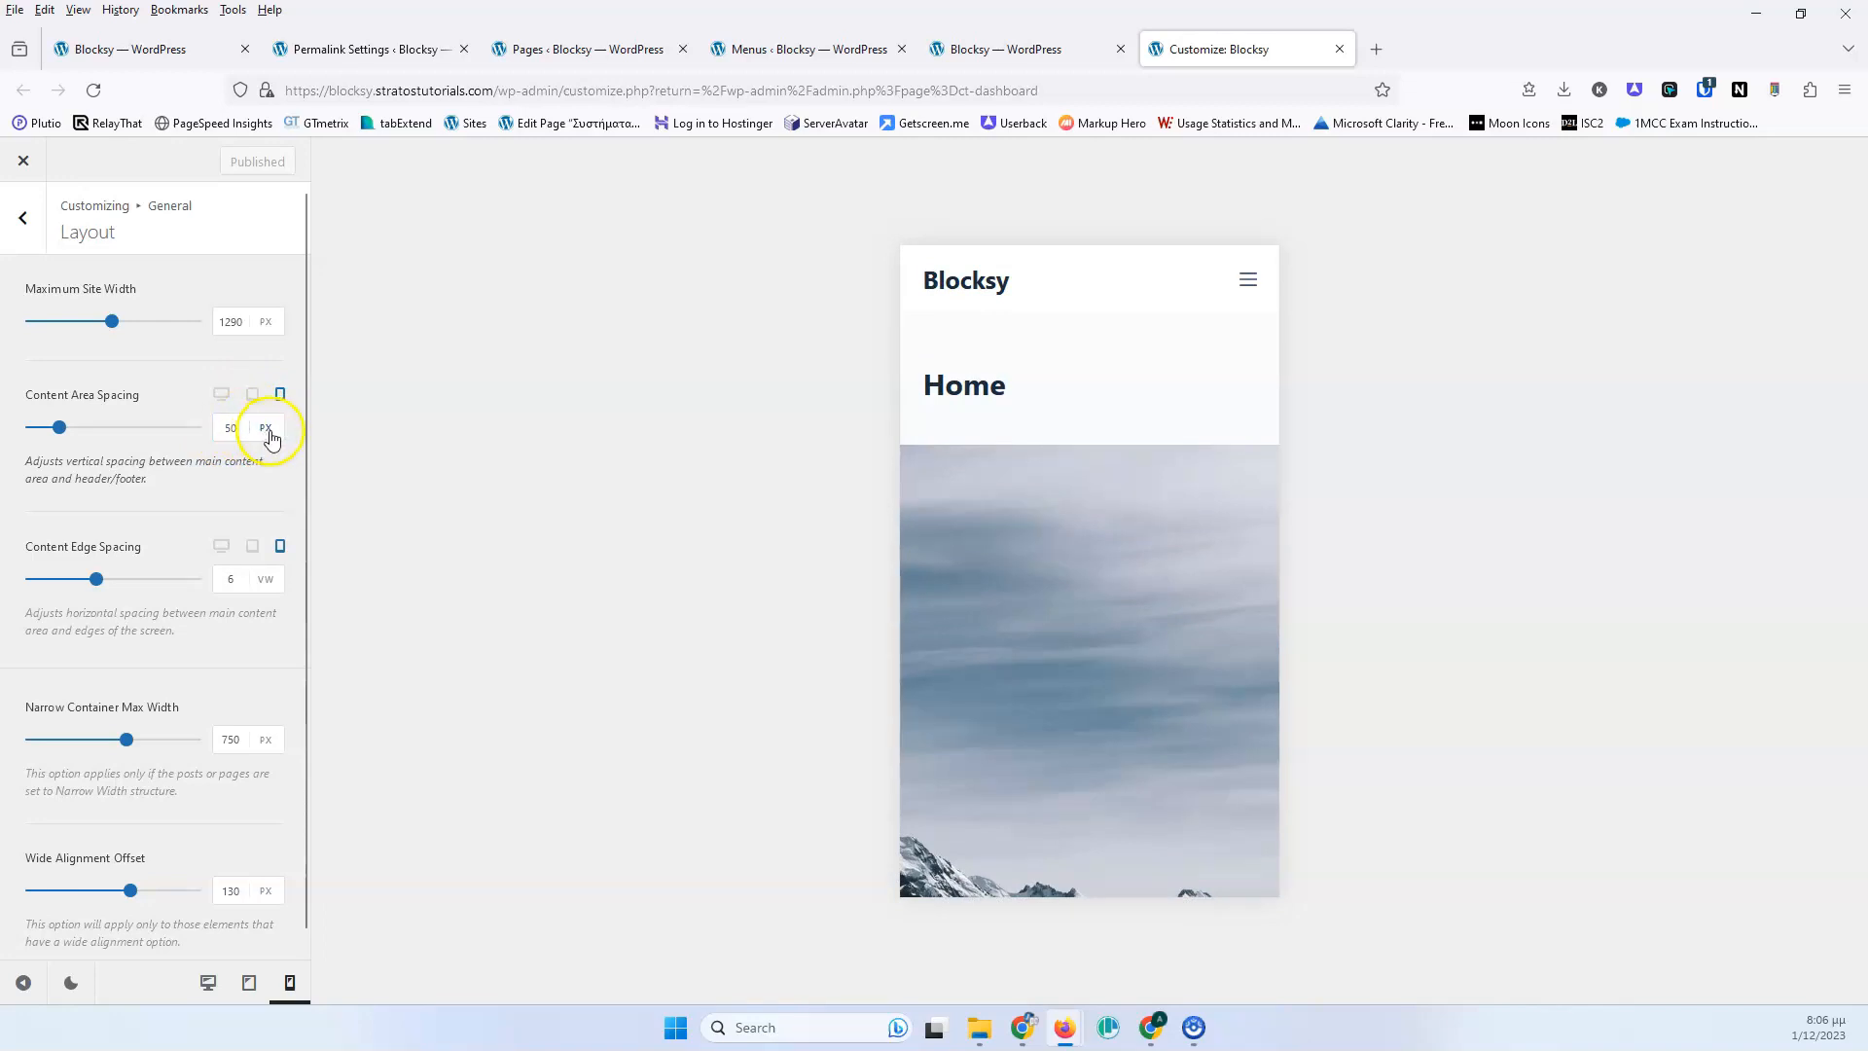
{"action": "left_click", "coordinate": [222, 395]}
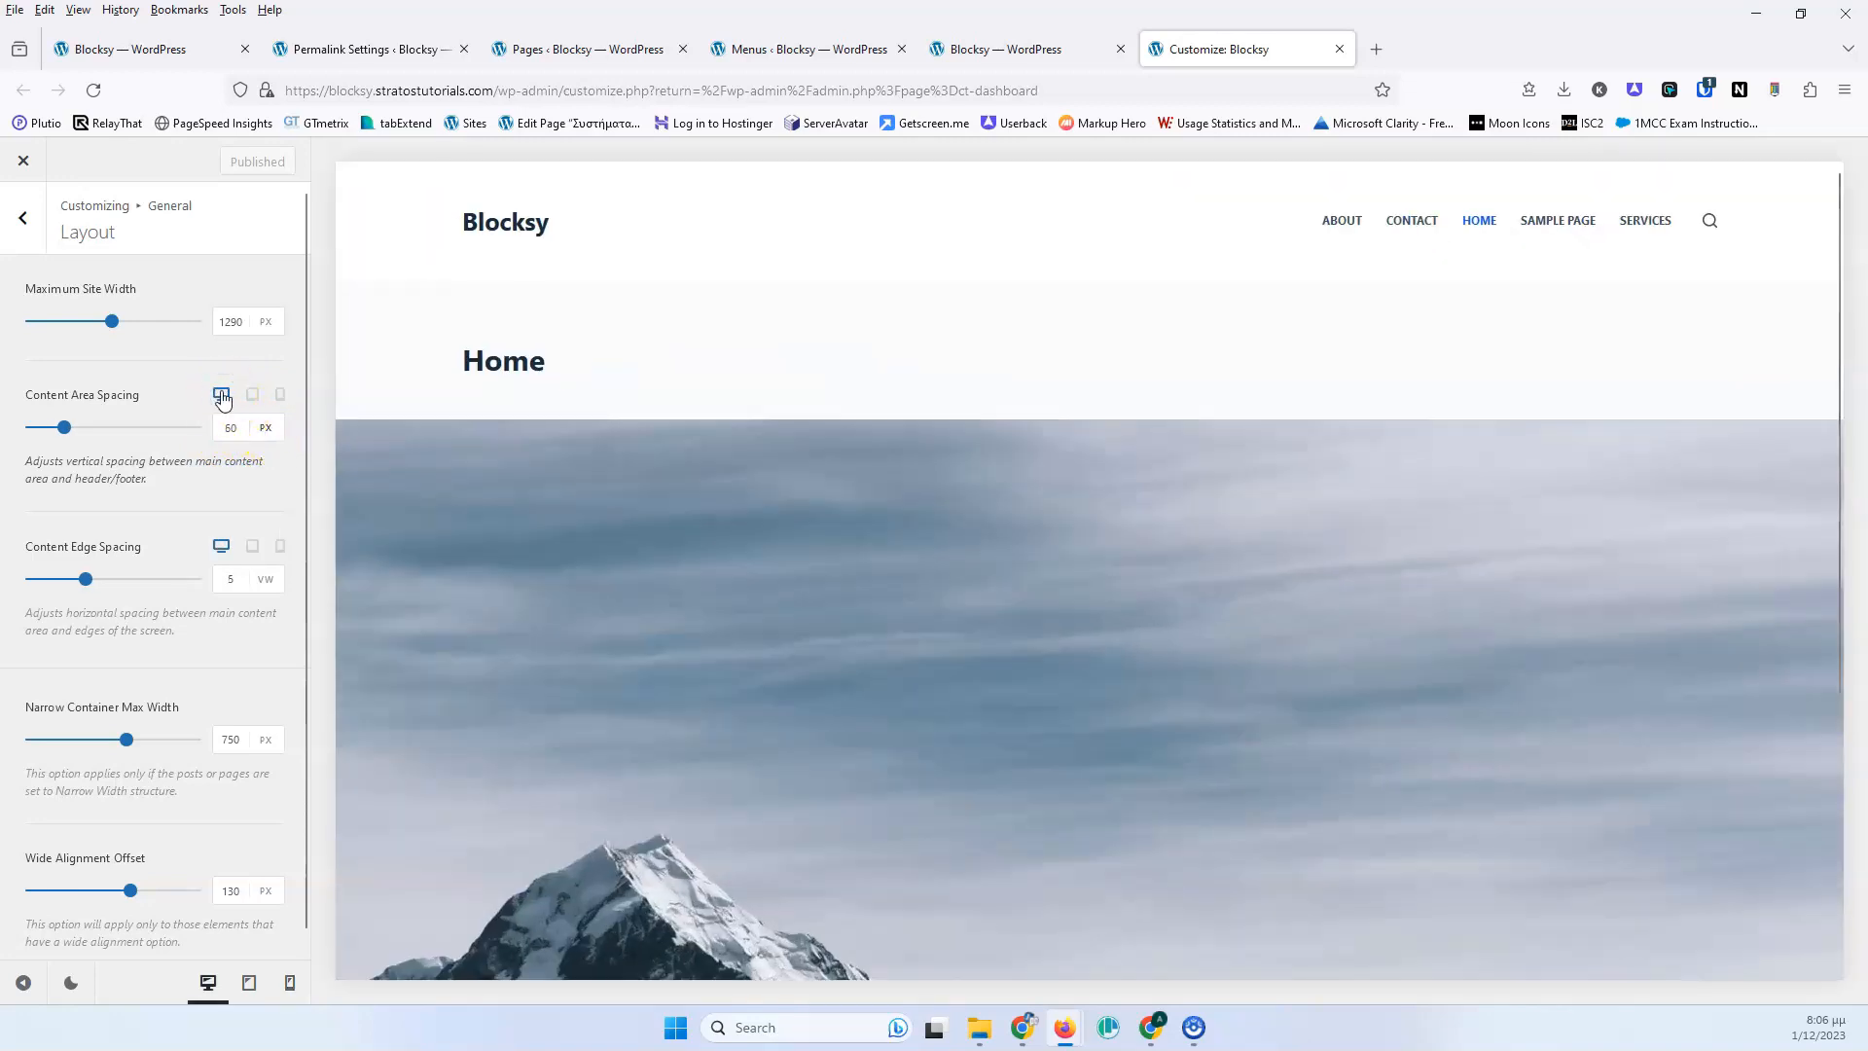
{"action": "left_click", "coordinate": [267, 435]}
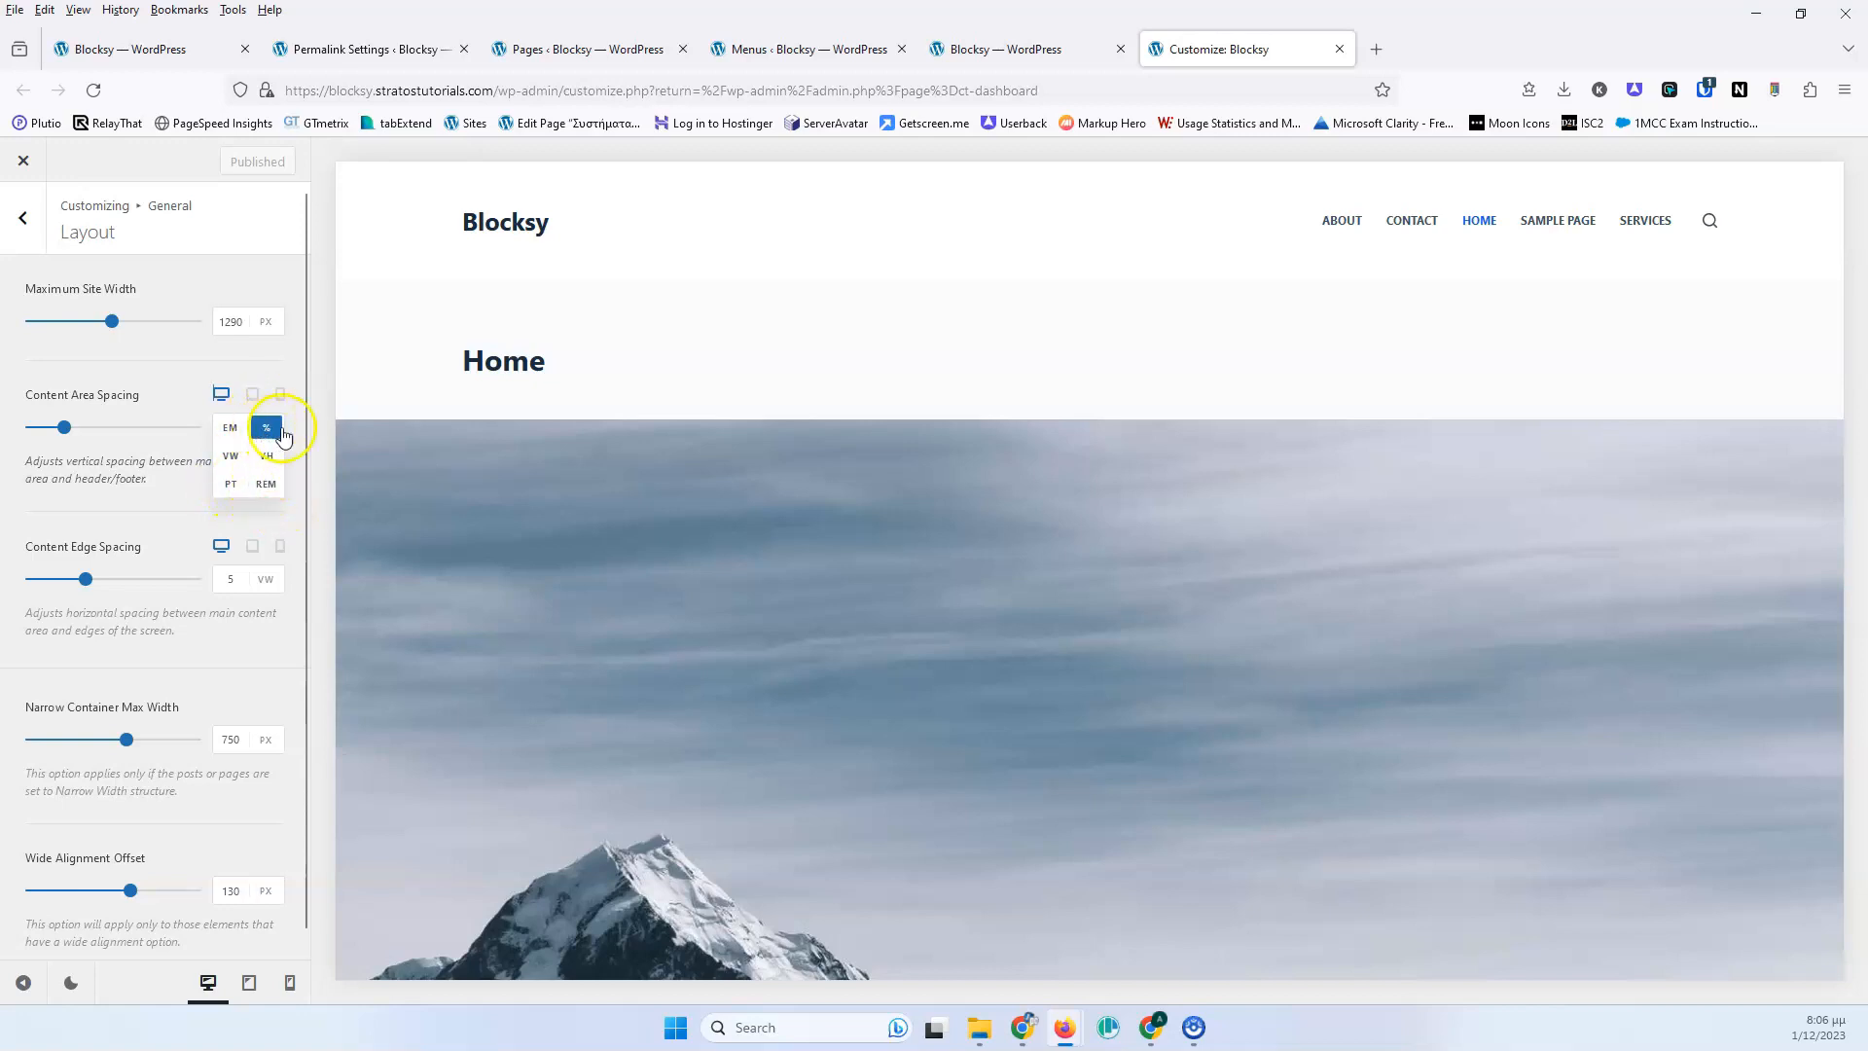
{"action": "left_click", "coordinate": [264, 370]}
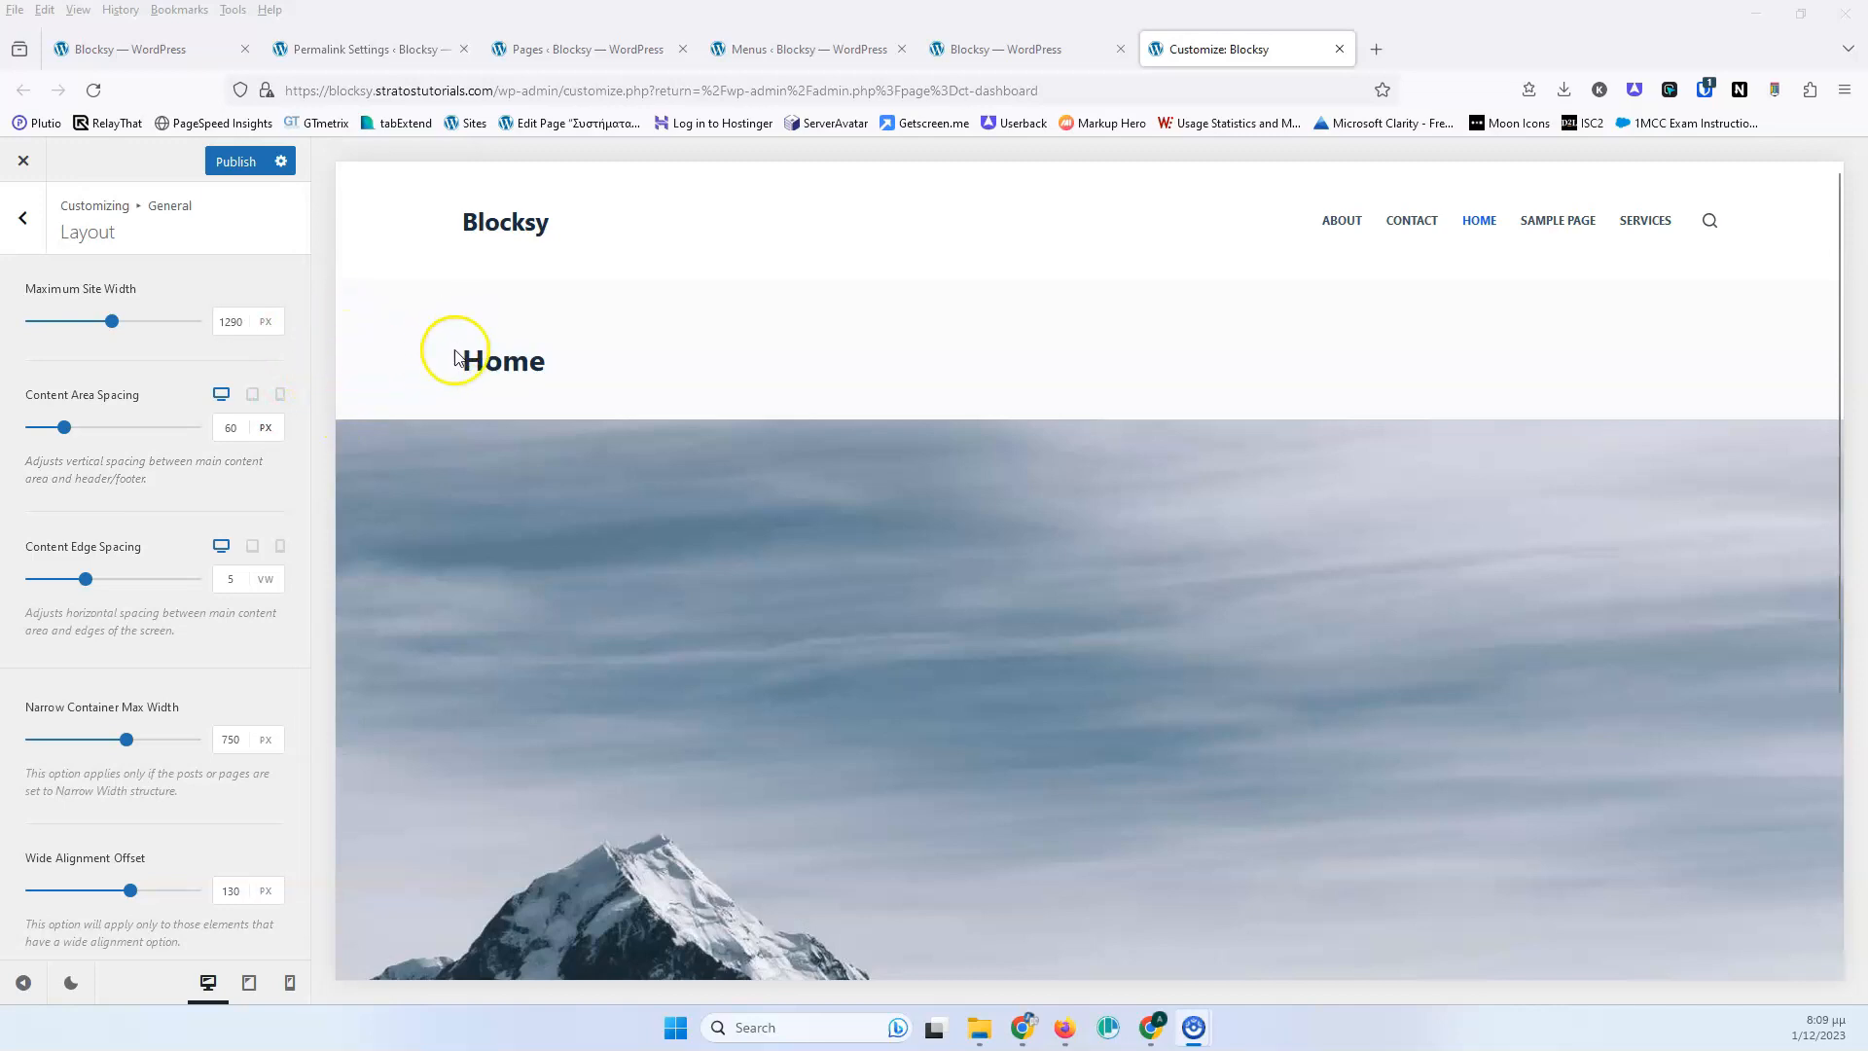
Try a desktop Content Edge Spacing of 10 VW and set it back to 5 VW.
{"action": "left_click", "coordinate": [239, 582]}
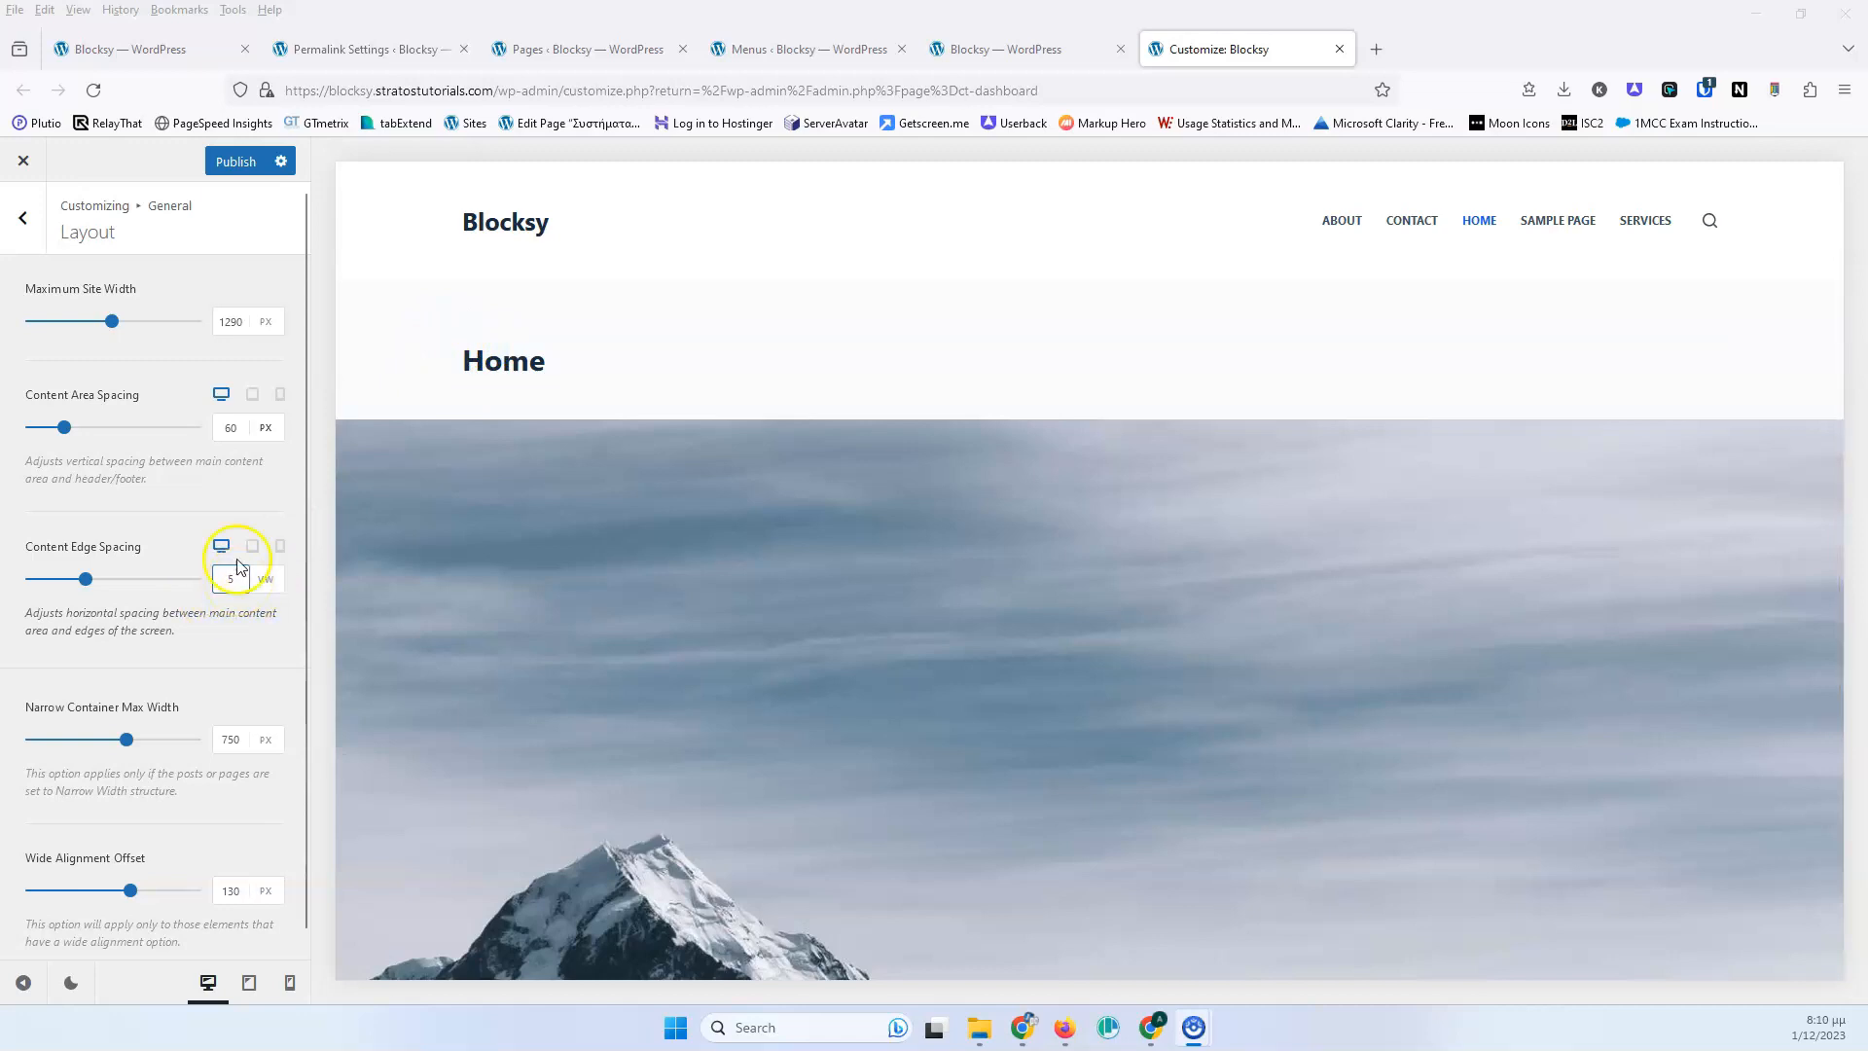
{"action": "left_click_drag", "start_coordinate": [239, 579], "coordinate": [196, 578]}
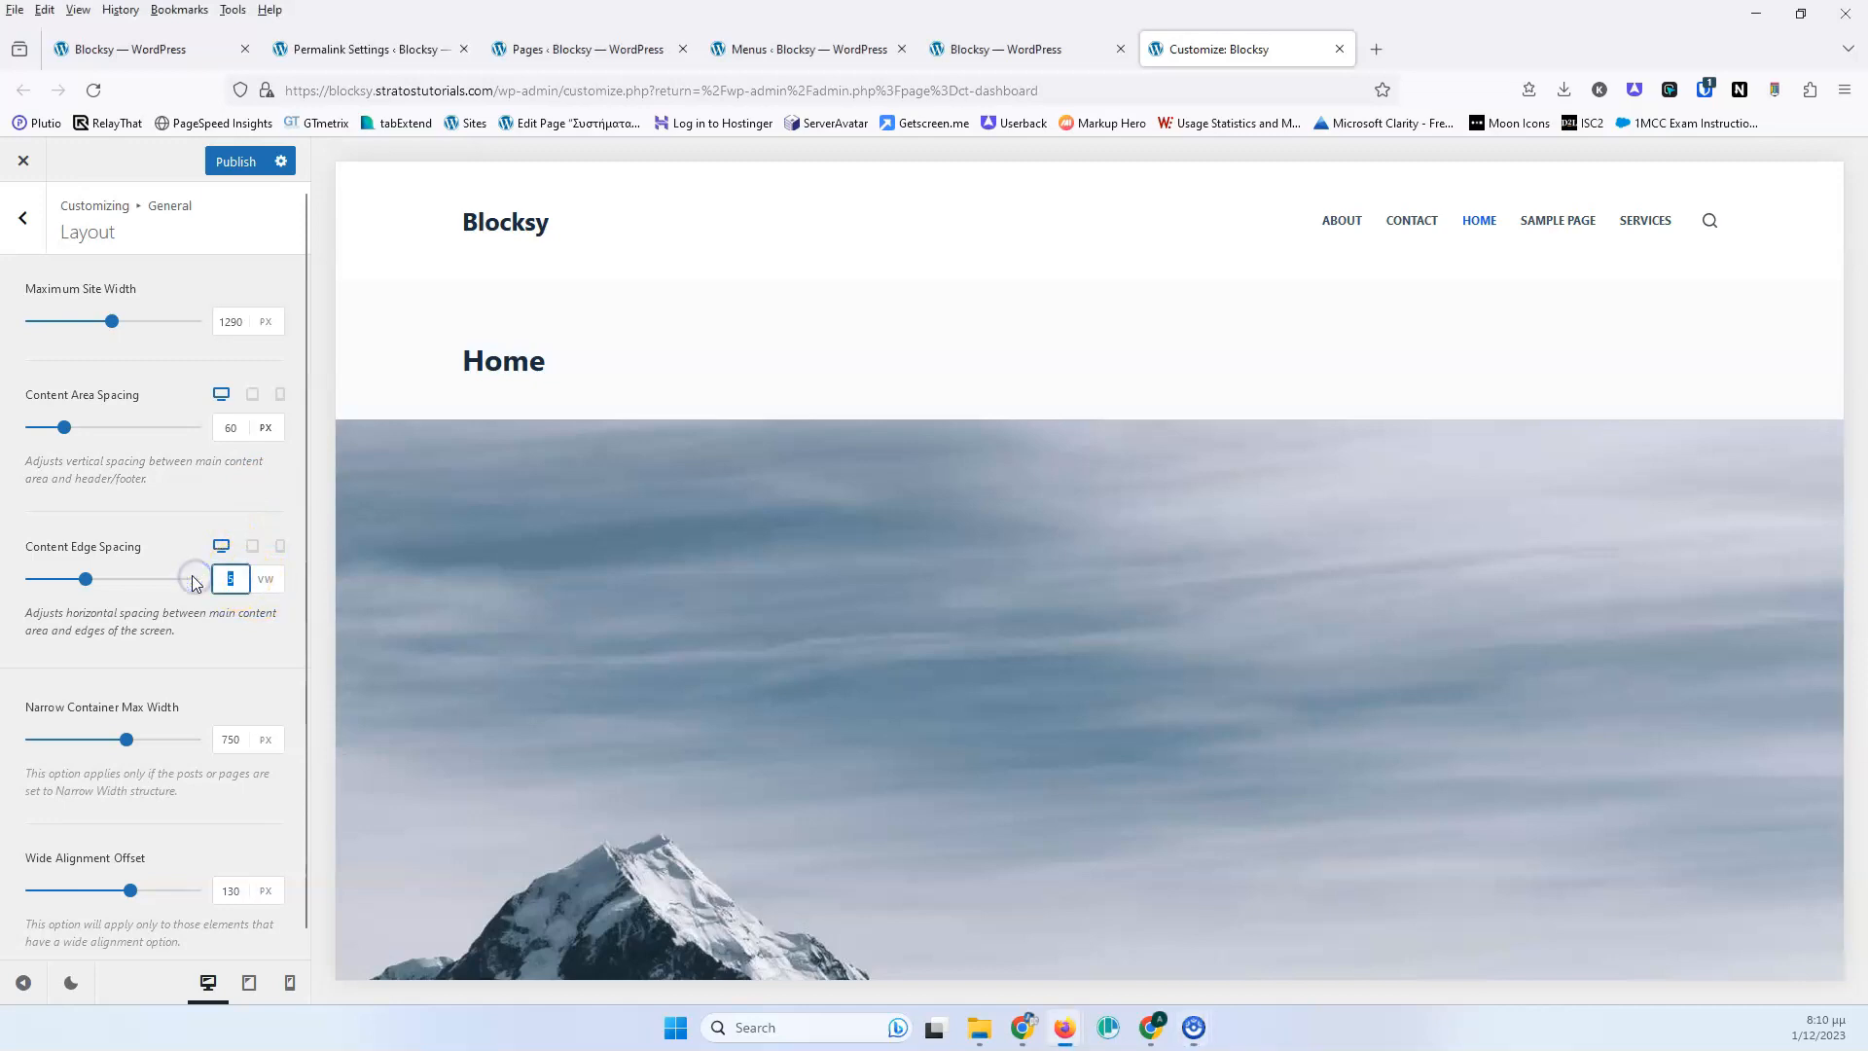
{"action": "type", "text": "10"}
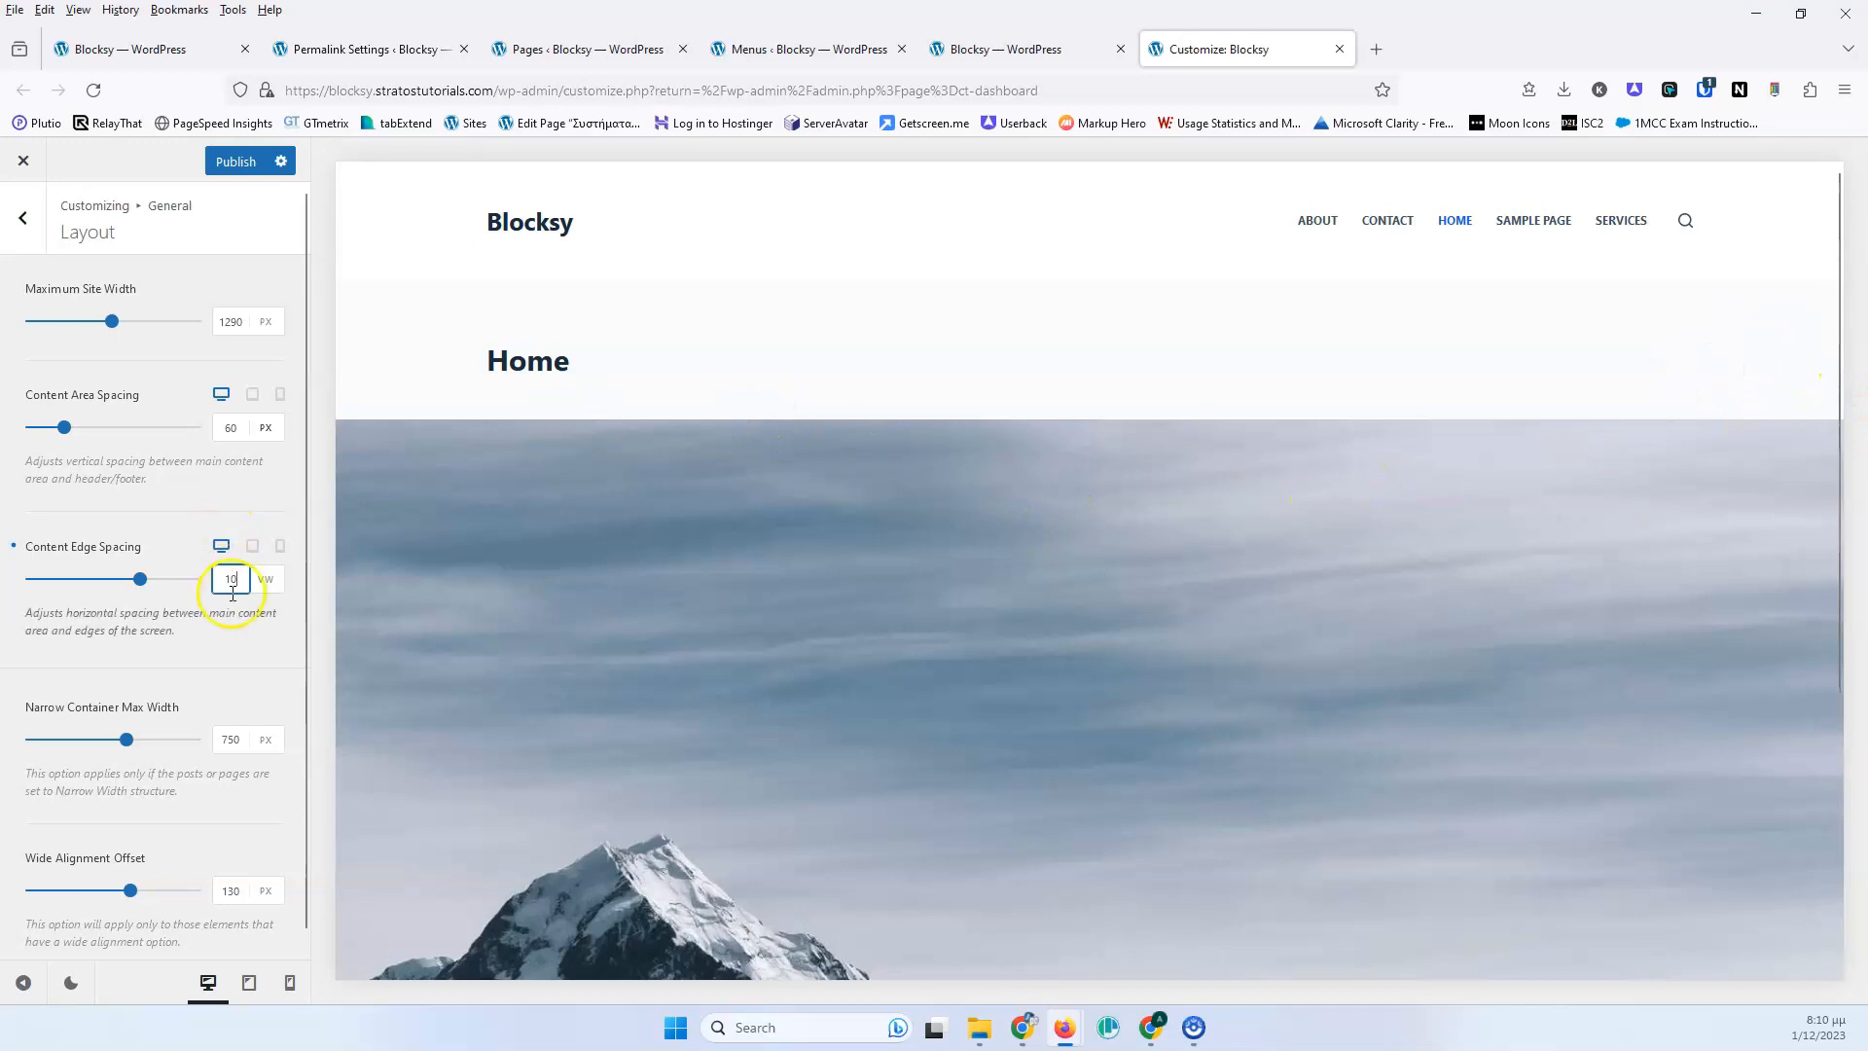
{"action": "type", "text": "5"}
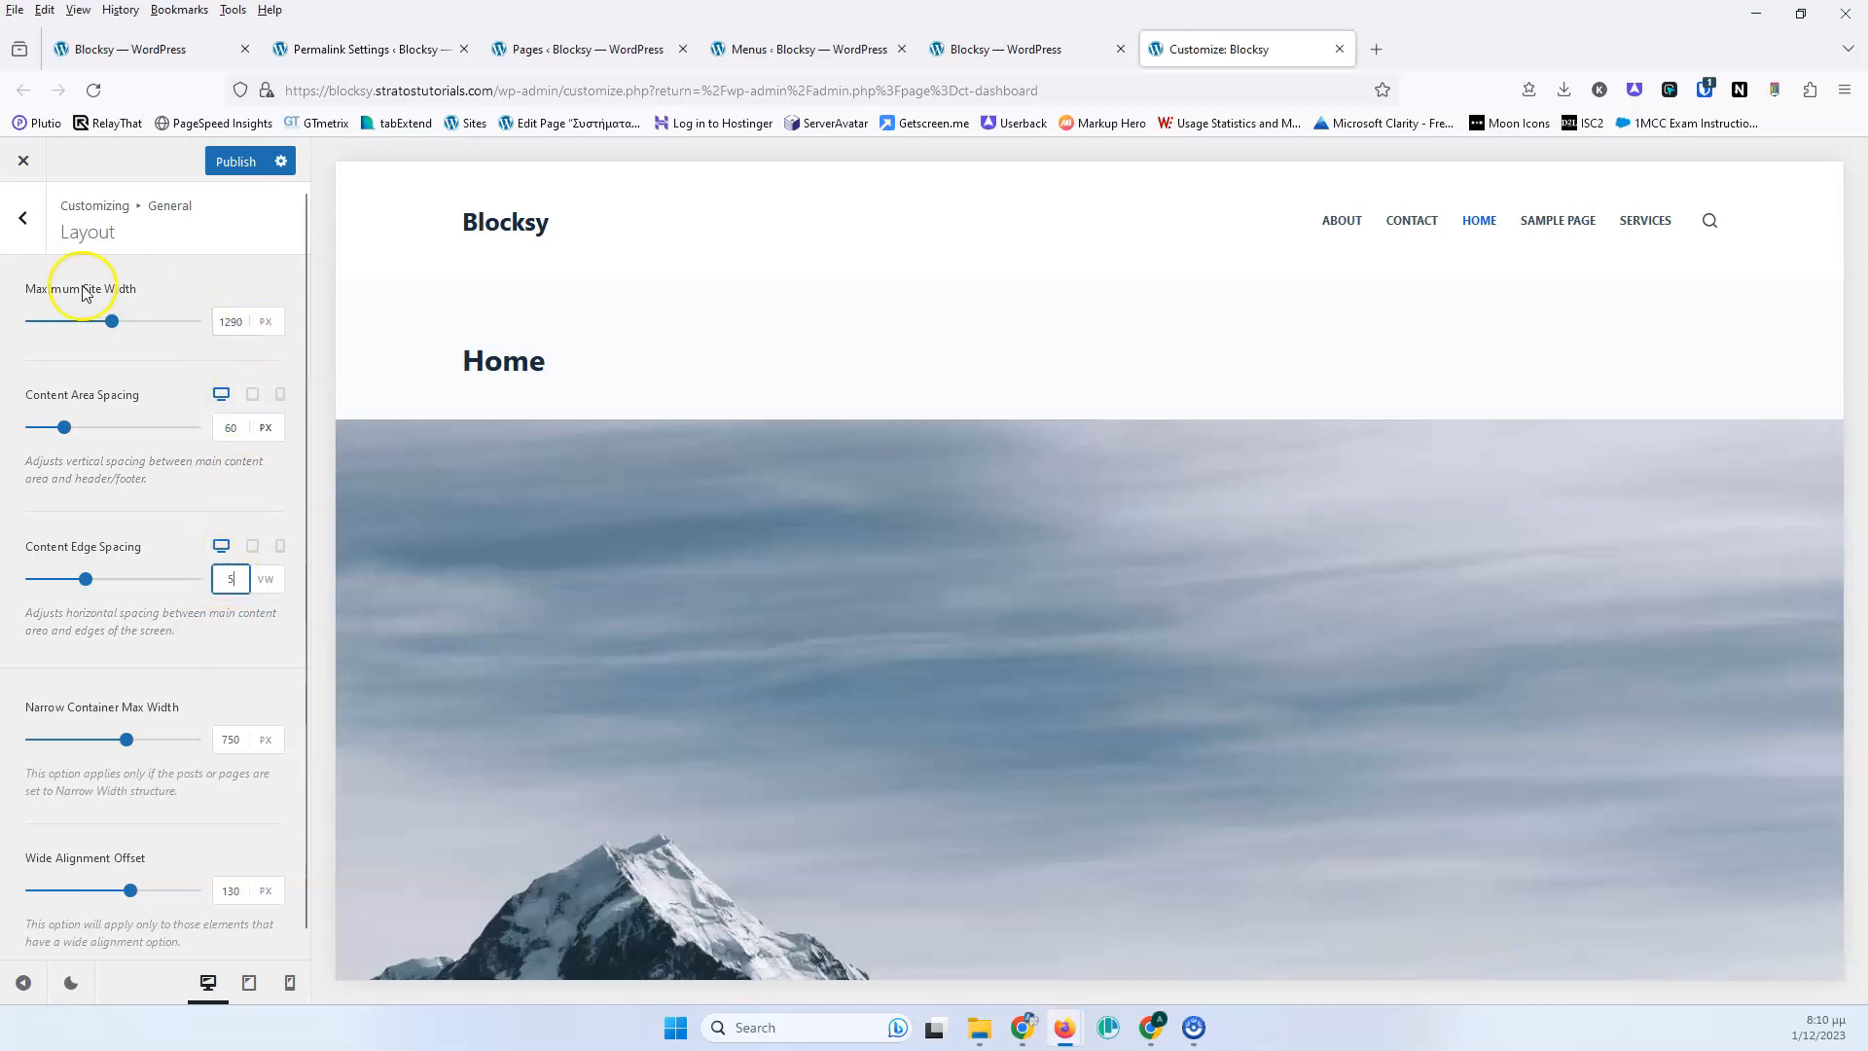
Examine the units of Maximum Site Width and Content Edge Spacing, plus the Narrow Container Max Width and Wide Alignment Offset settings.
{"action": "left_click", "coordinate": [229, 322]}
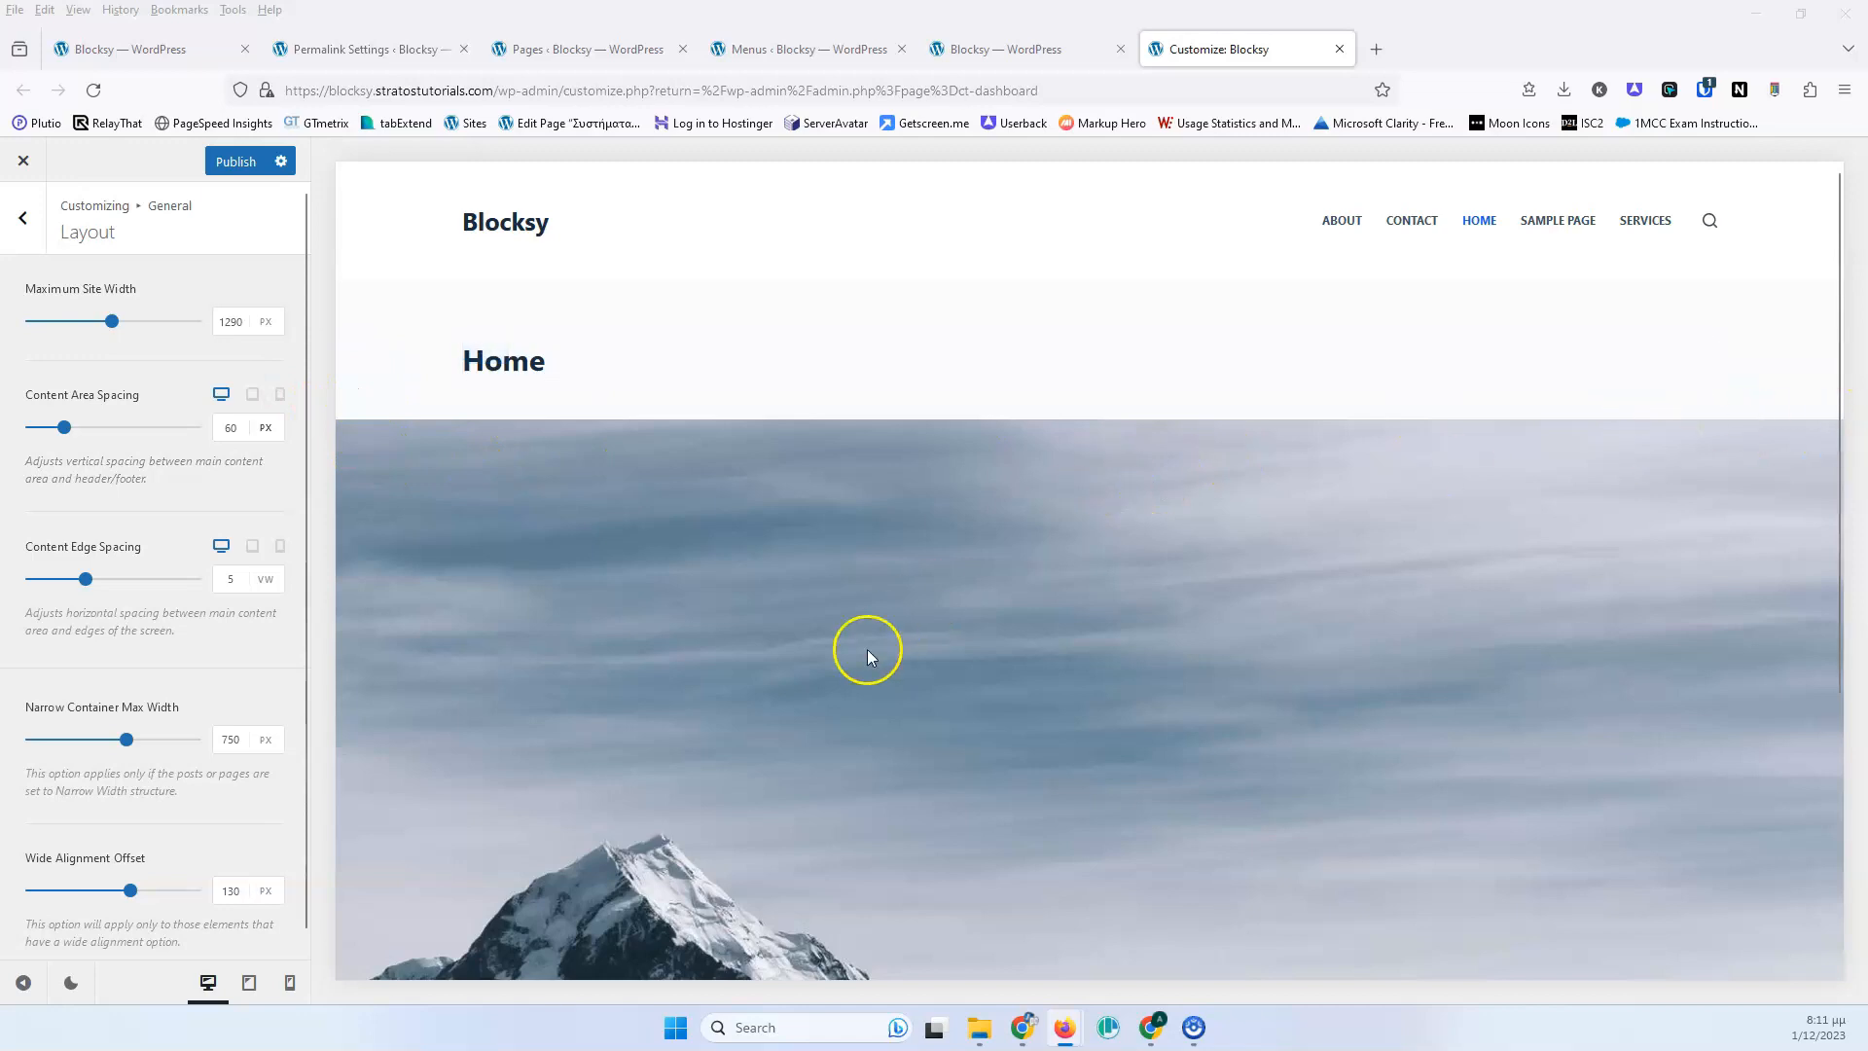
{"action": "scroll", "coordinate": [266, 570], "scroll_direction": "down", "scroll_amount": 1}
{"action": "left_click", "coordinate": [265, 565]}
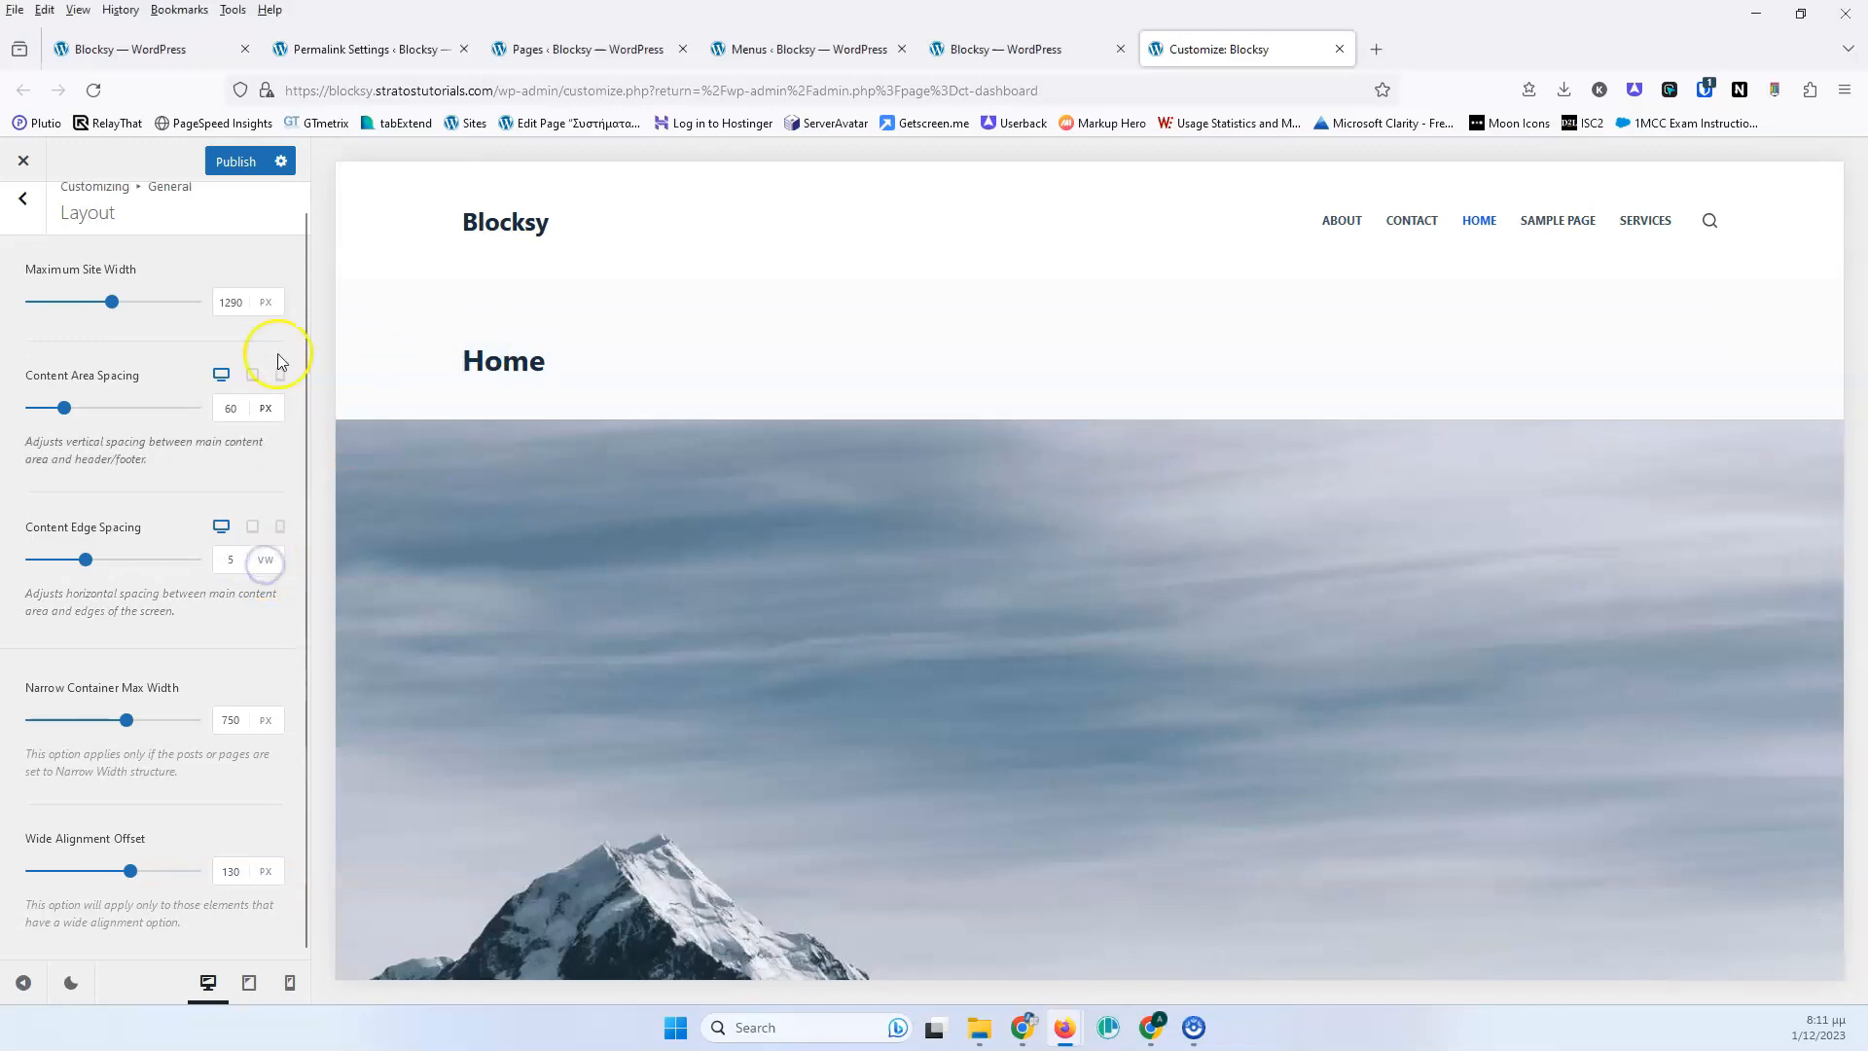
{"action": "left_click", "coordinate": [268, 305]}
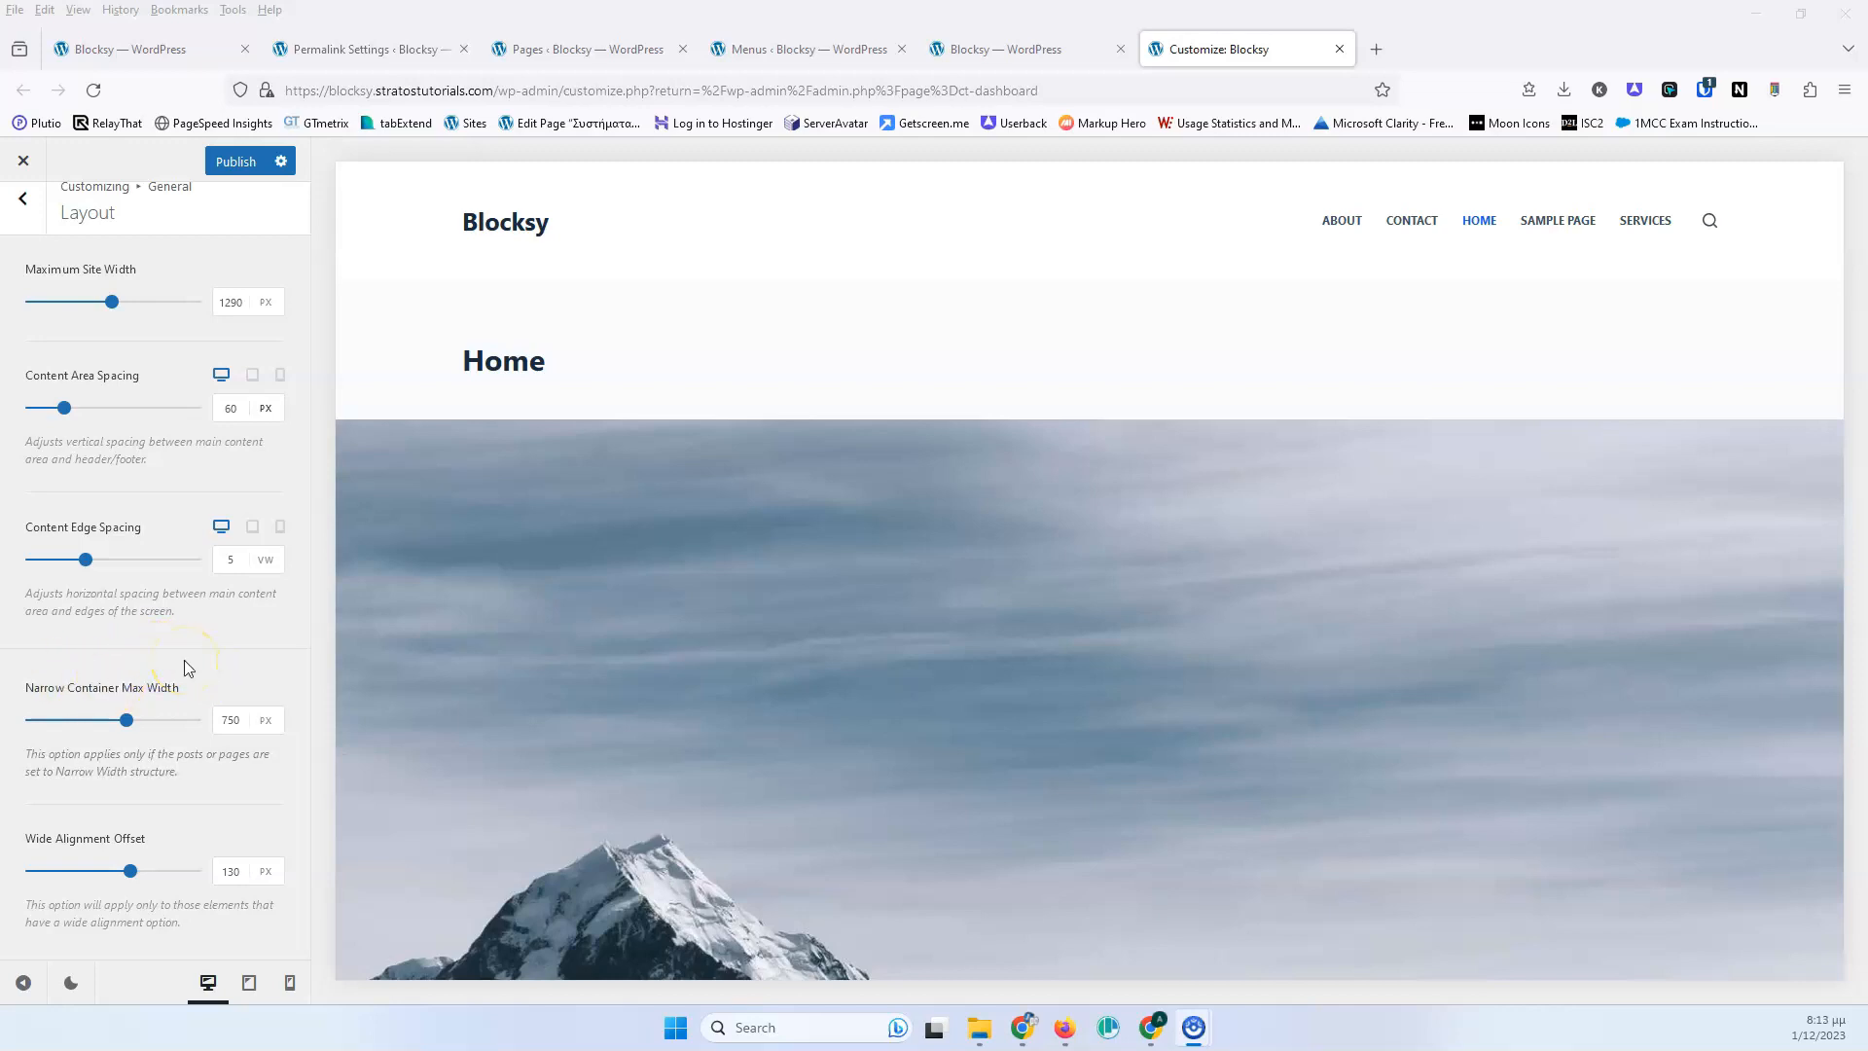
{"action": "left_click", "coordinate": [236, 721]}
{"action": "left_click", "coordinate": [241, 718]}
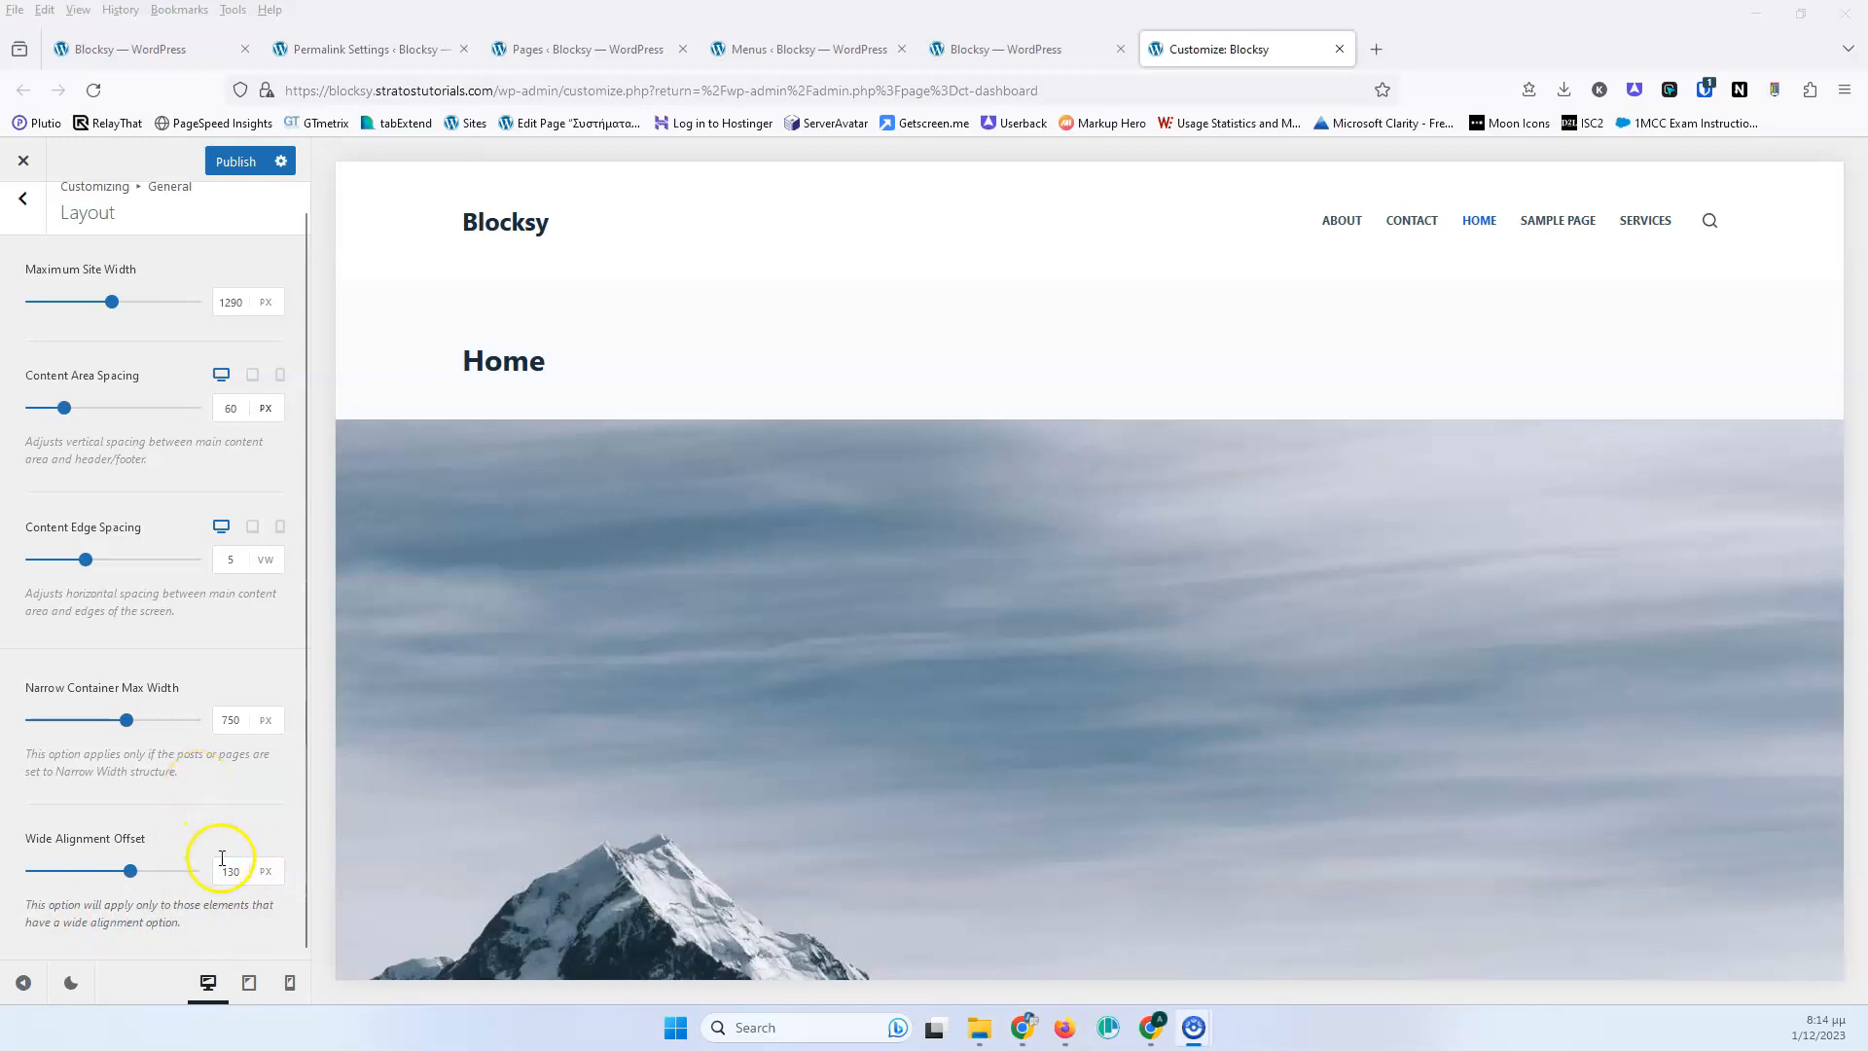
{"action": "scroll", "coordinate": [259, 814], "scroll_direction": "up", "scroll_amount": 1}
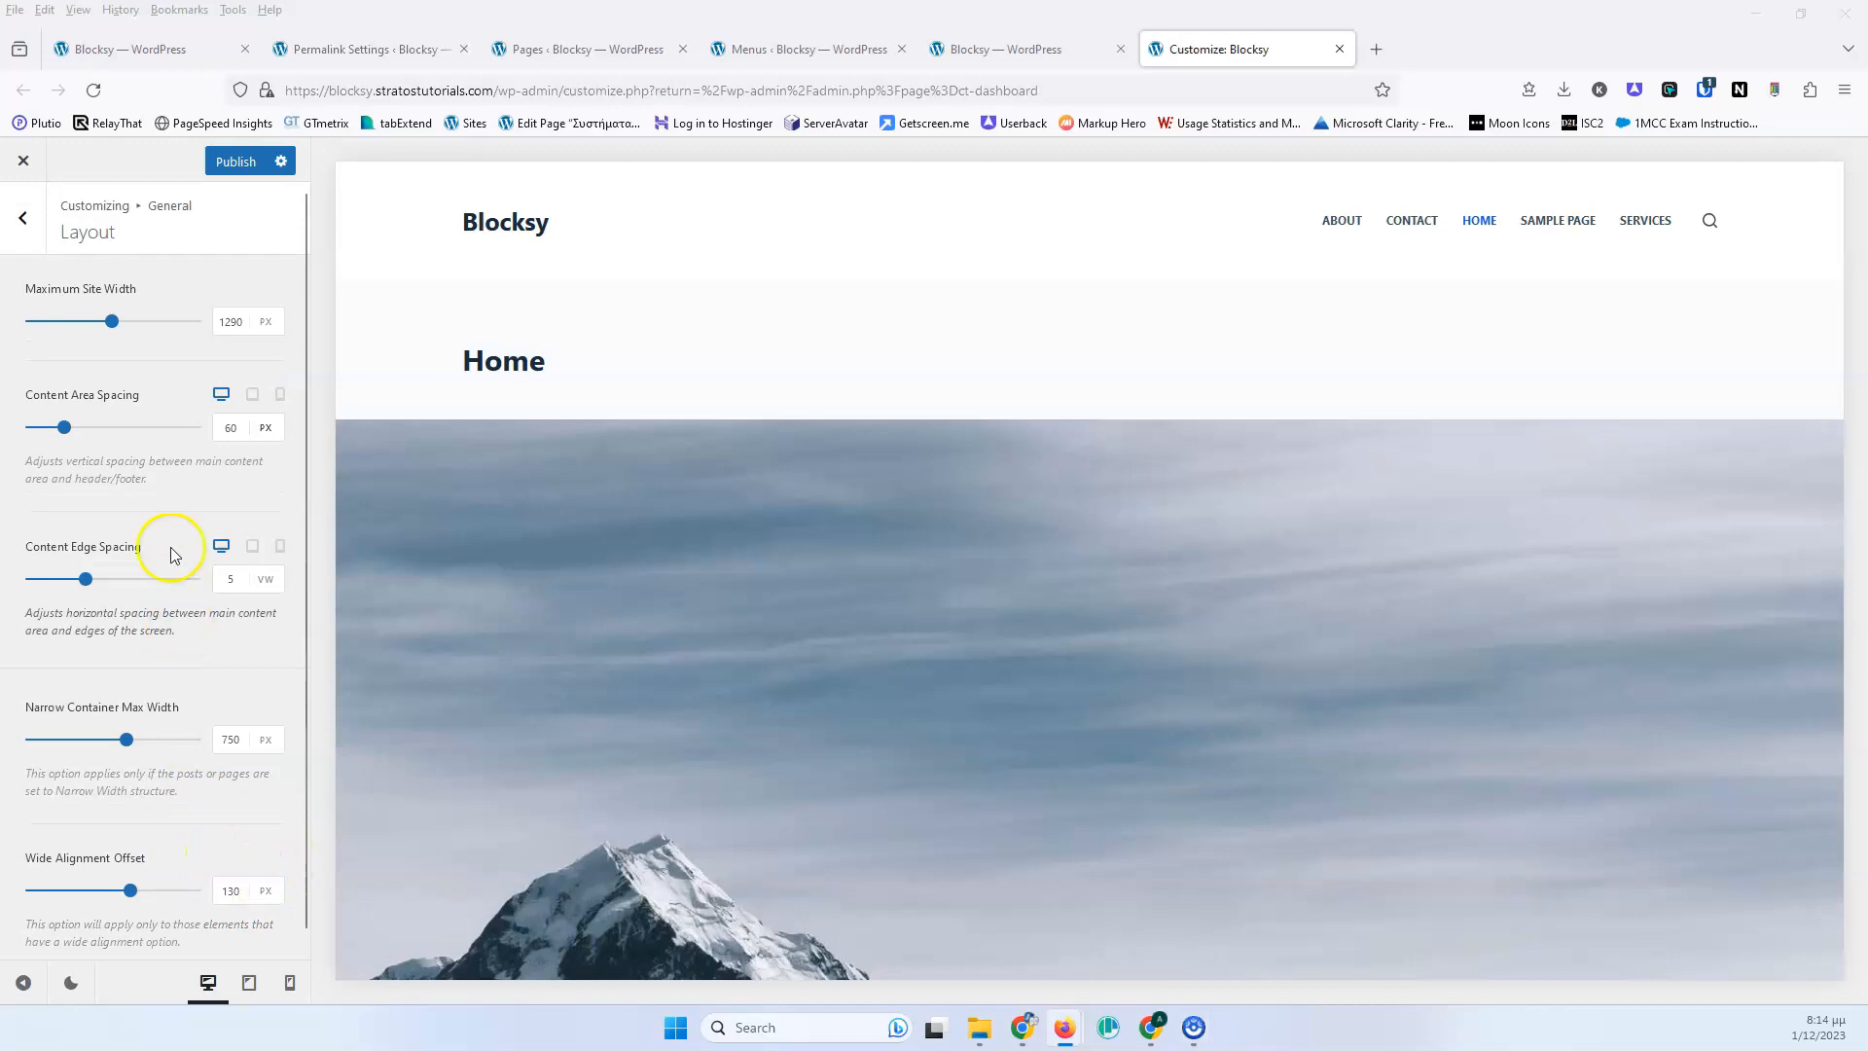
Leave the Layout settings and open the Buttons settings in the General options.
{"action": "left_click", "coordinate": [23, 219]}
{"action": "left_click", "coordinate": [65, 340]}
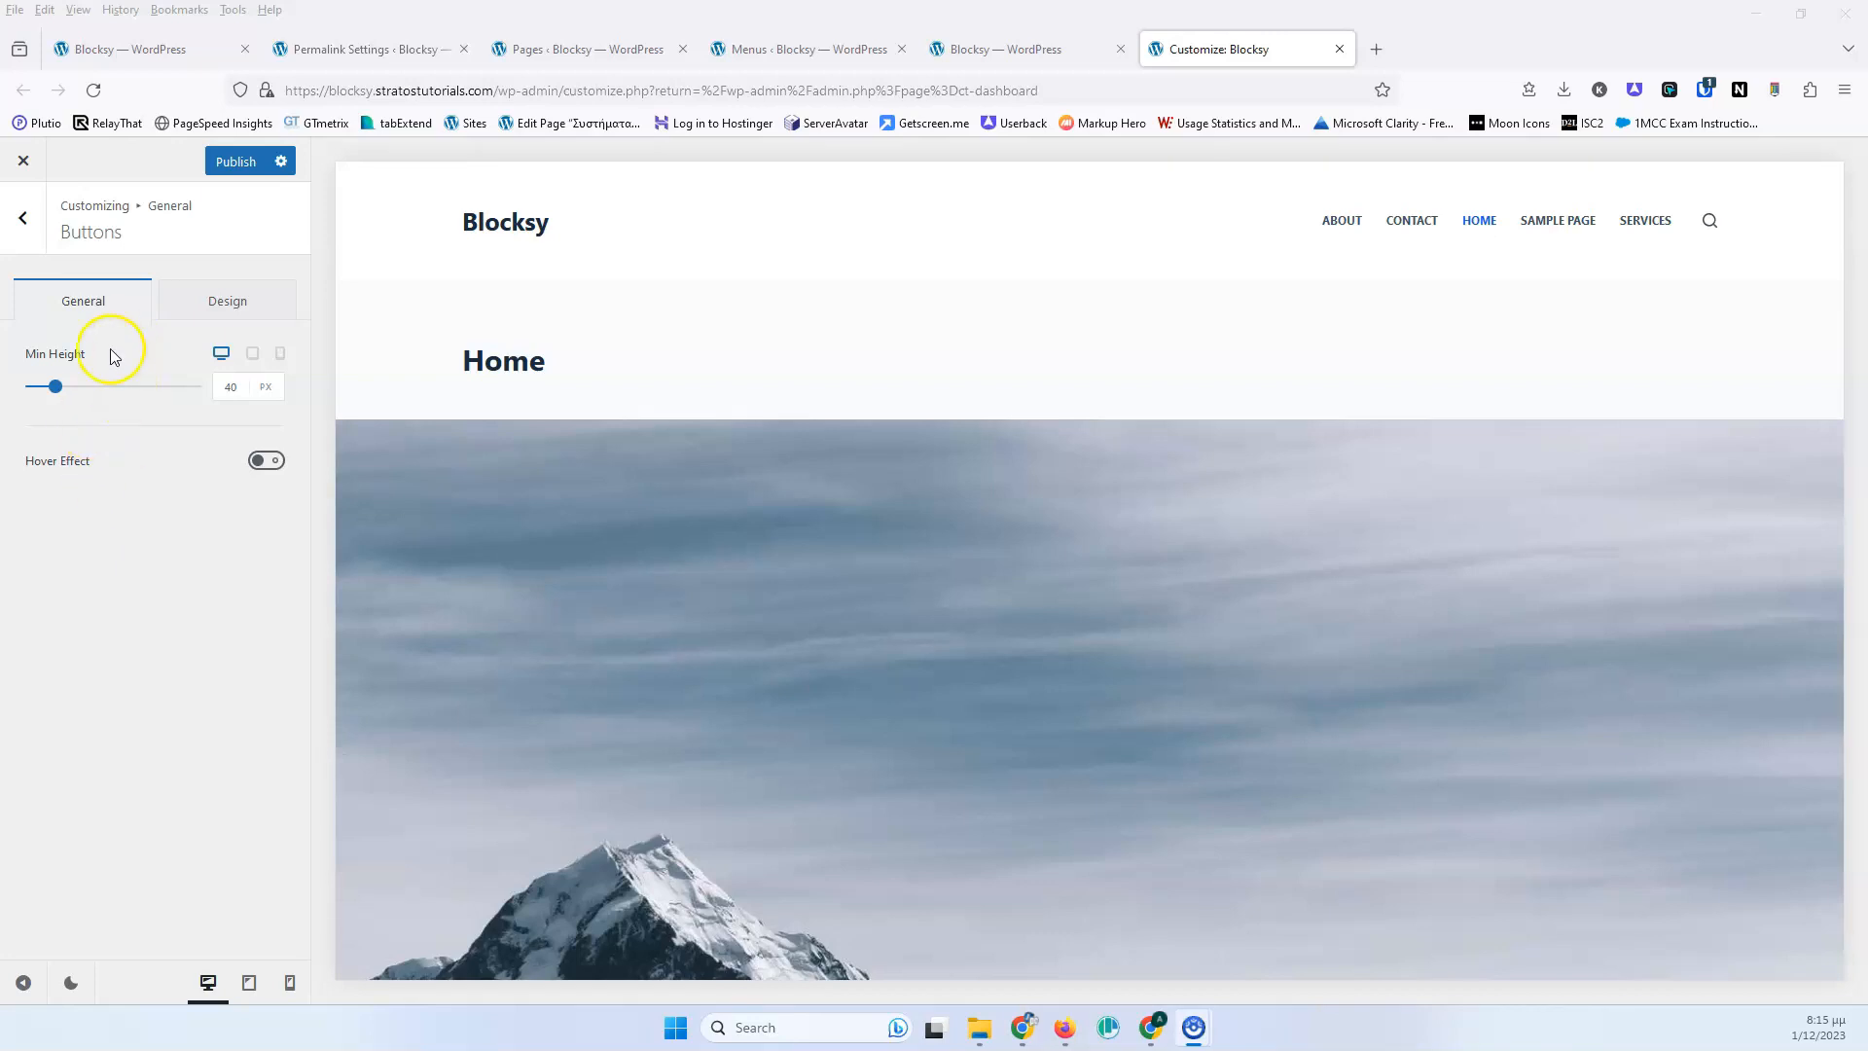
{"action": "scroll", "coordinate": [843, 575], "scroll_direction": "down", "scroll_amount": 4}
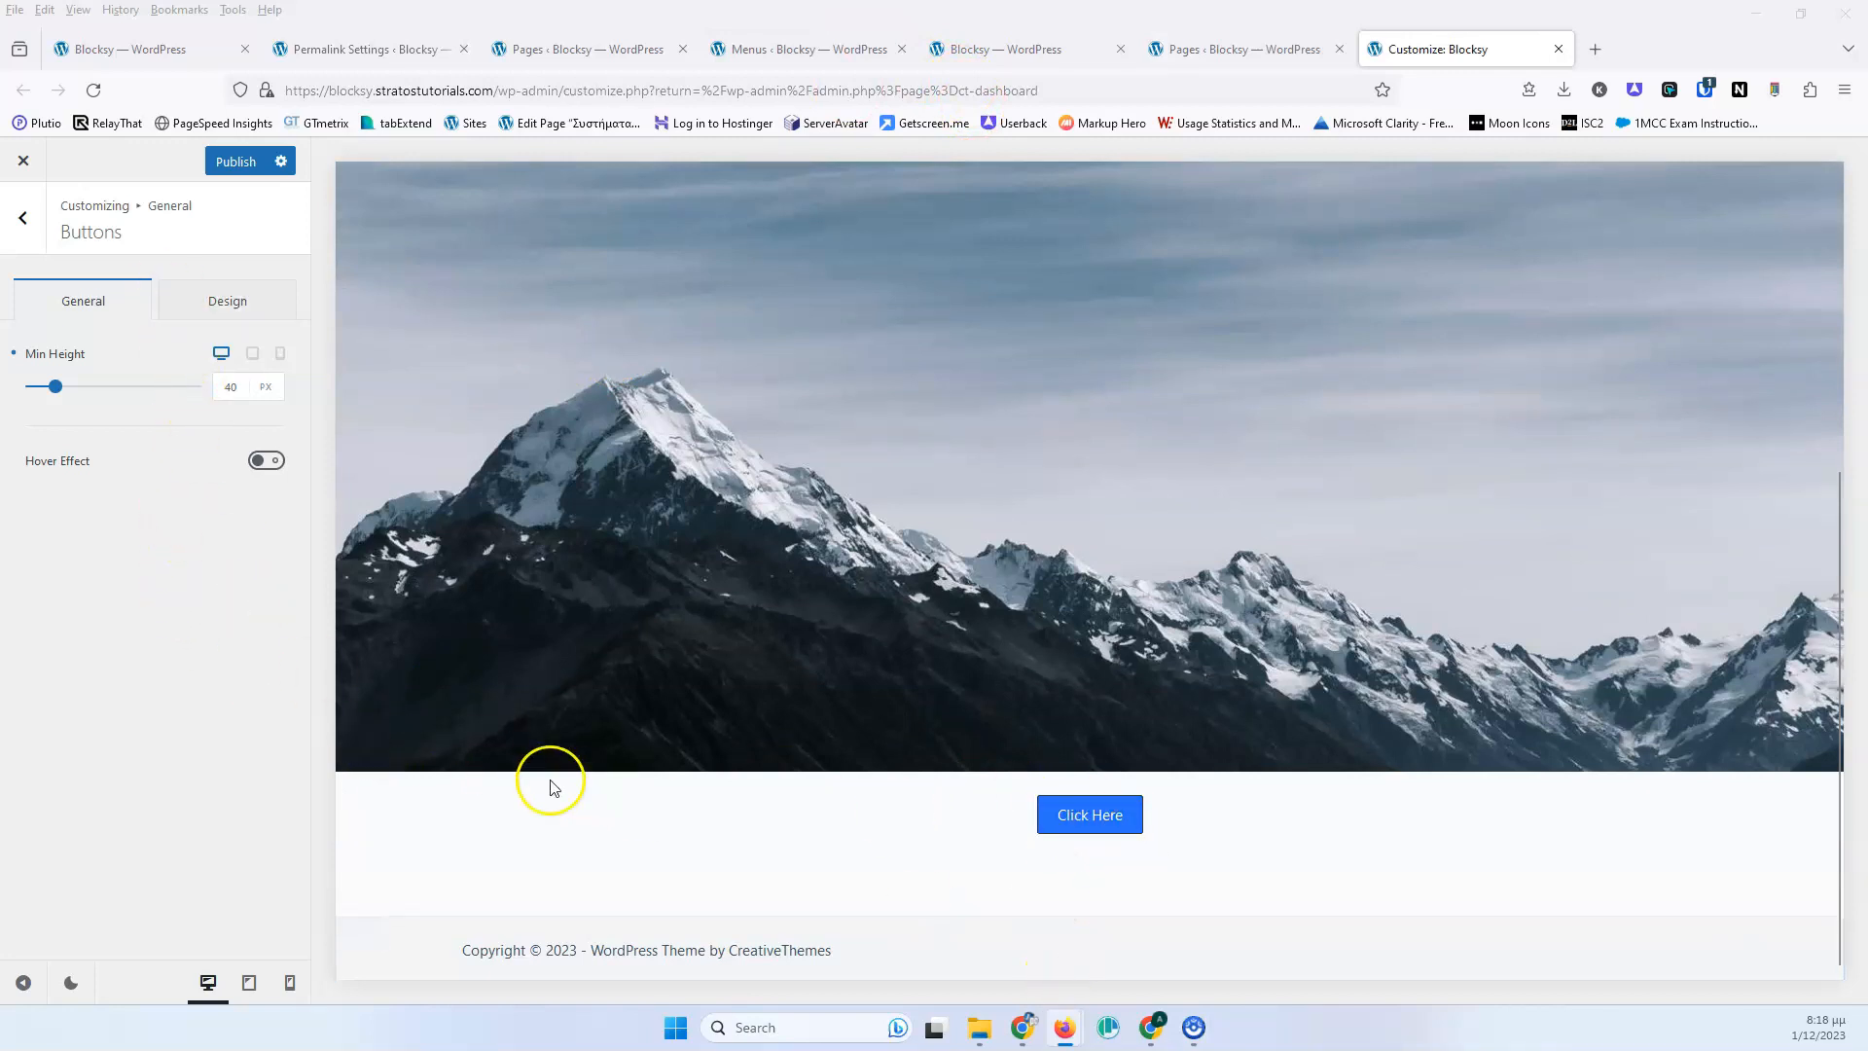
Try a desktop button Min Height of 60 px and set it back to 40 px.
{"action": "left_click", "coordinate": [237, 385]}
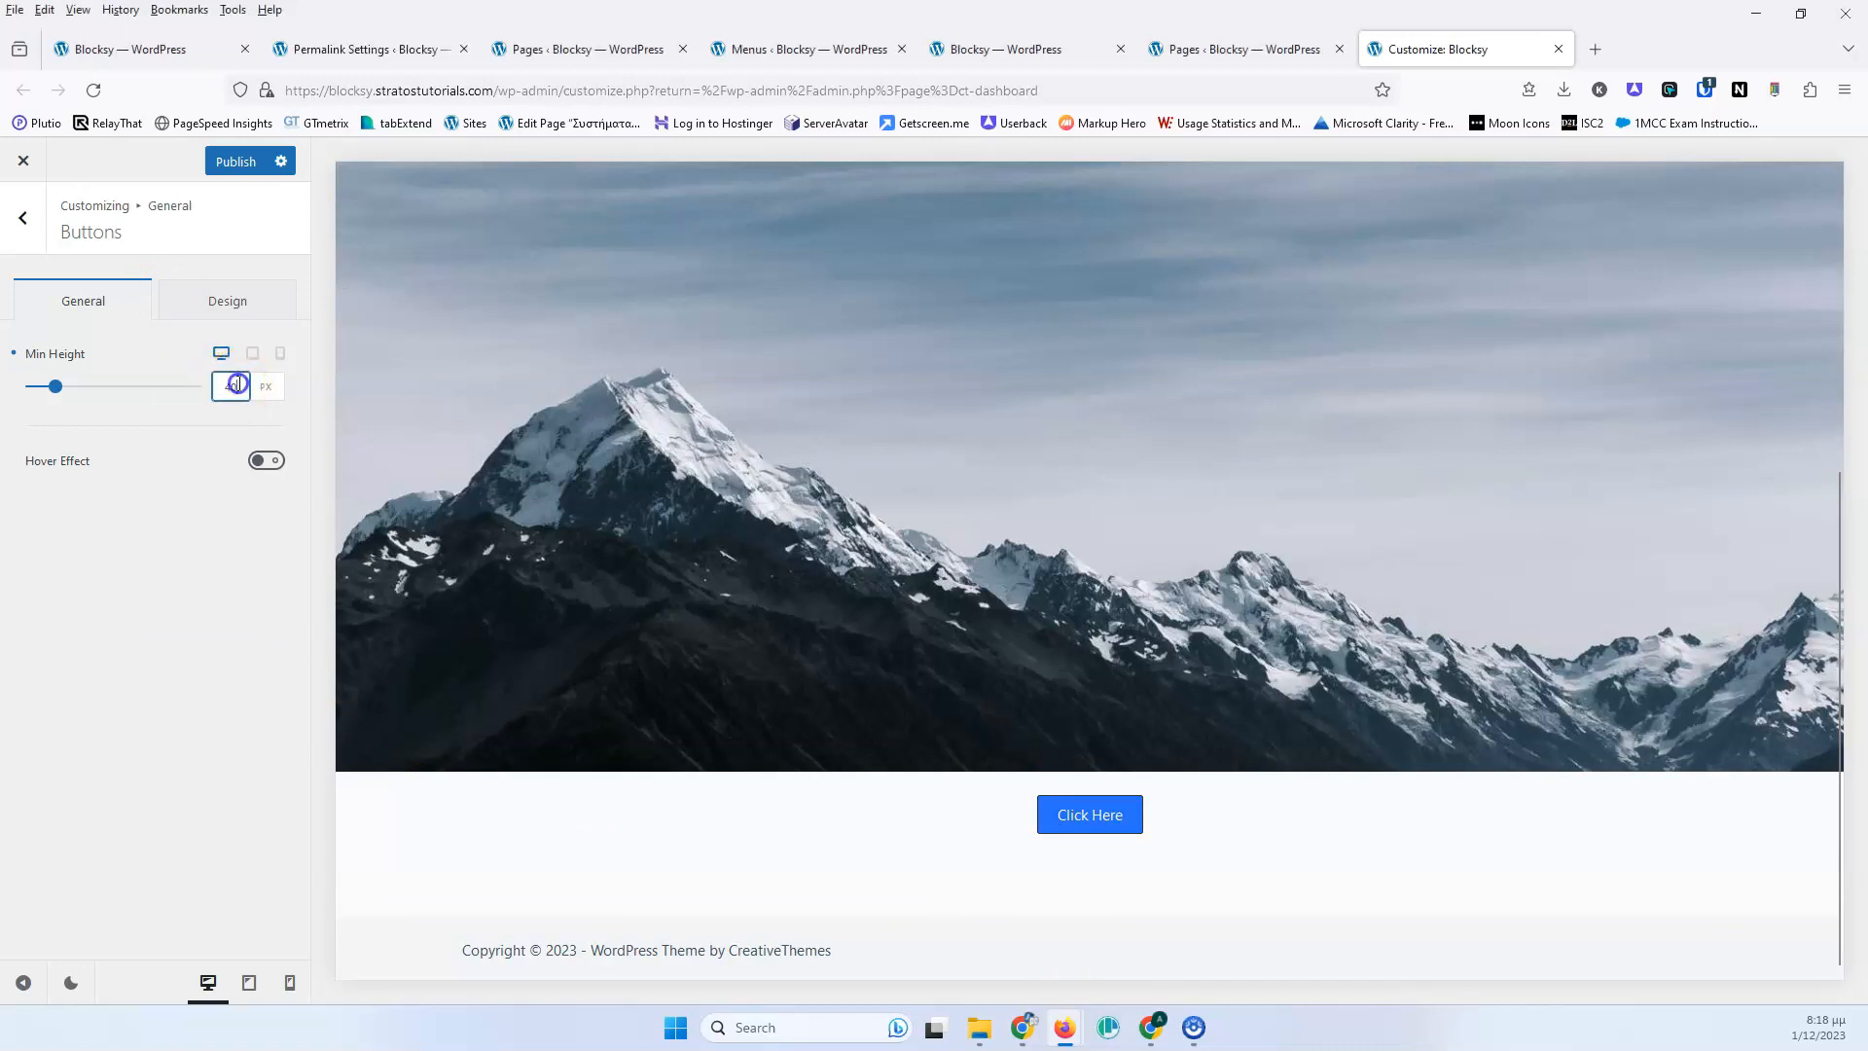
{"action": "type", "text": "60"}
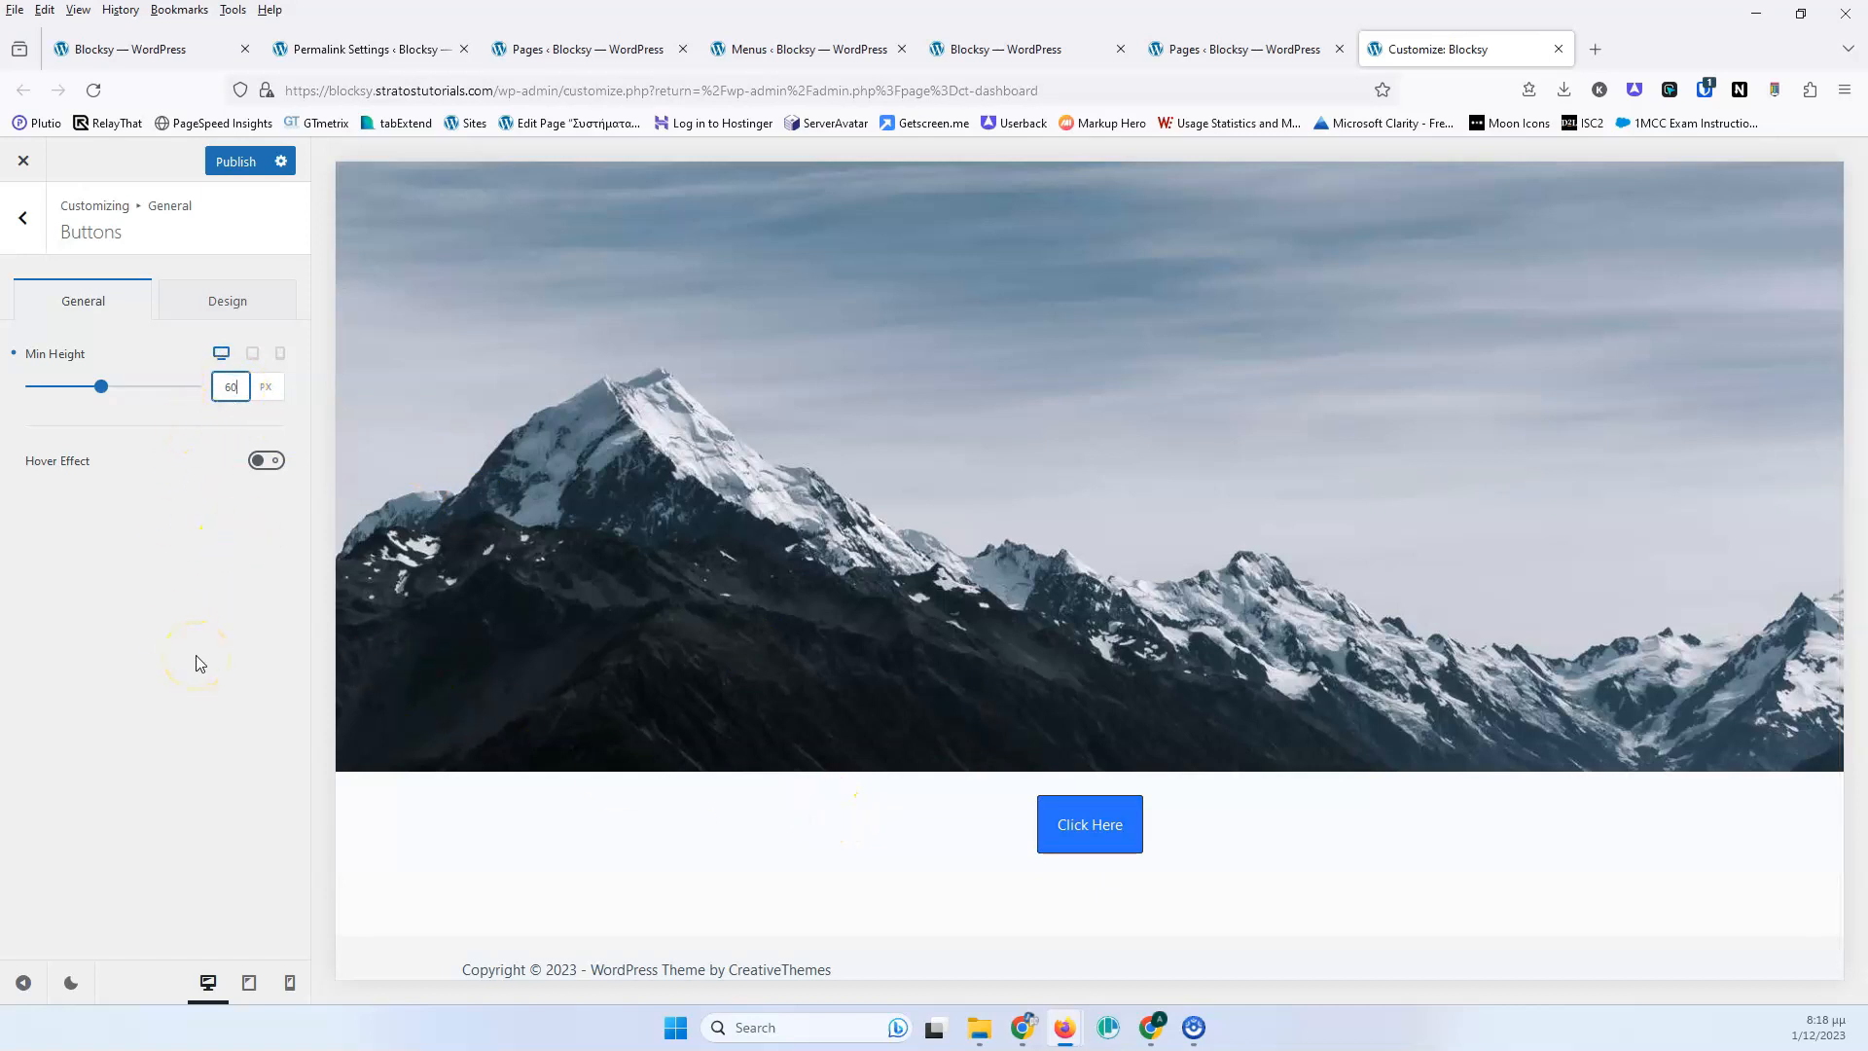
{"action": "double_click", "coordinate": [231, 384]}
{"action": "type", "text": "40"}
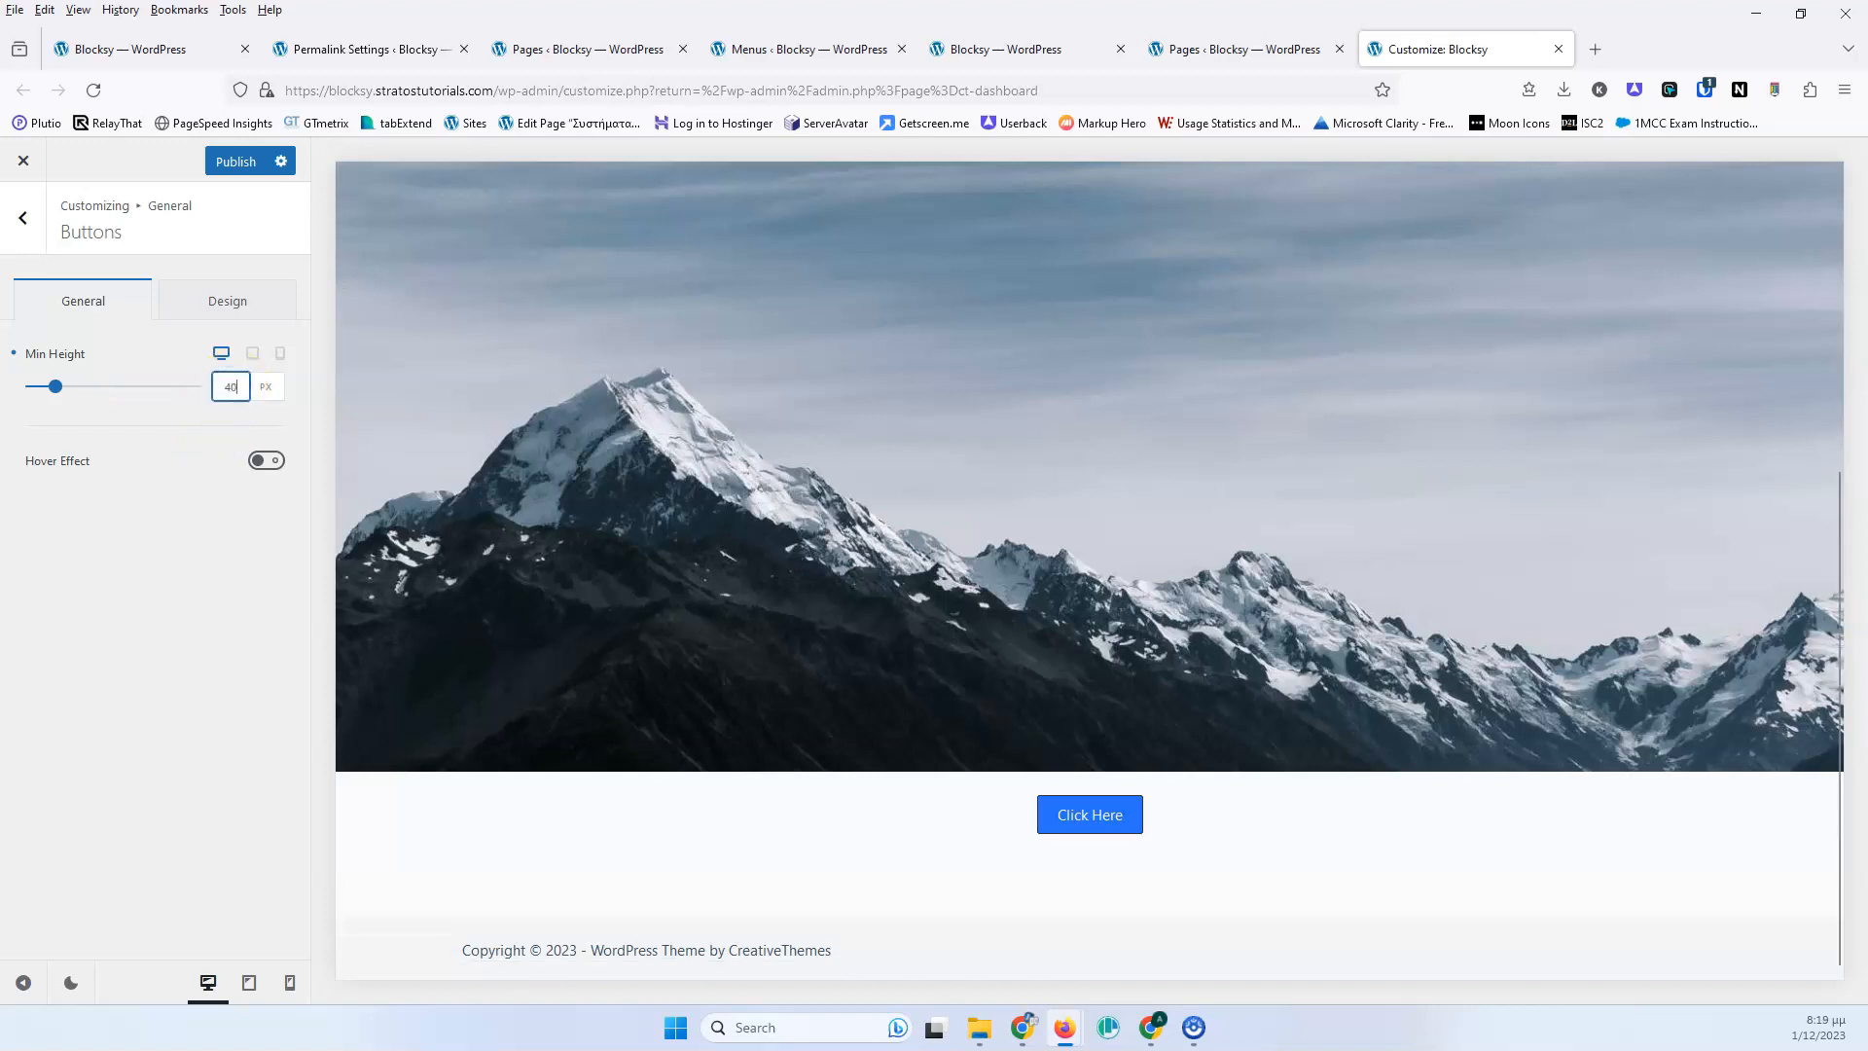
Check the button Min Height in the tablet and mobile previews, and switch the Hover Effect off back in the desktop view.
{"action": "left_click", "coordinate": [252, 358]}
{"action": "left_click", "coordinate": [278, 355]}
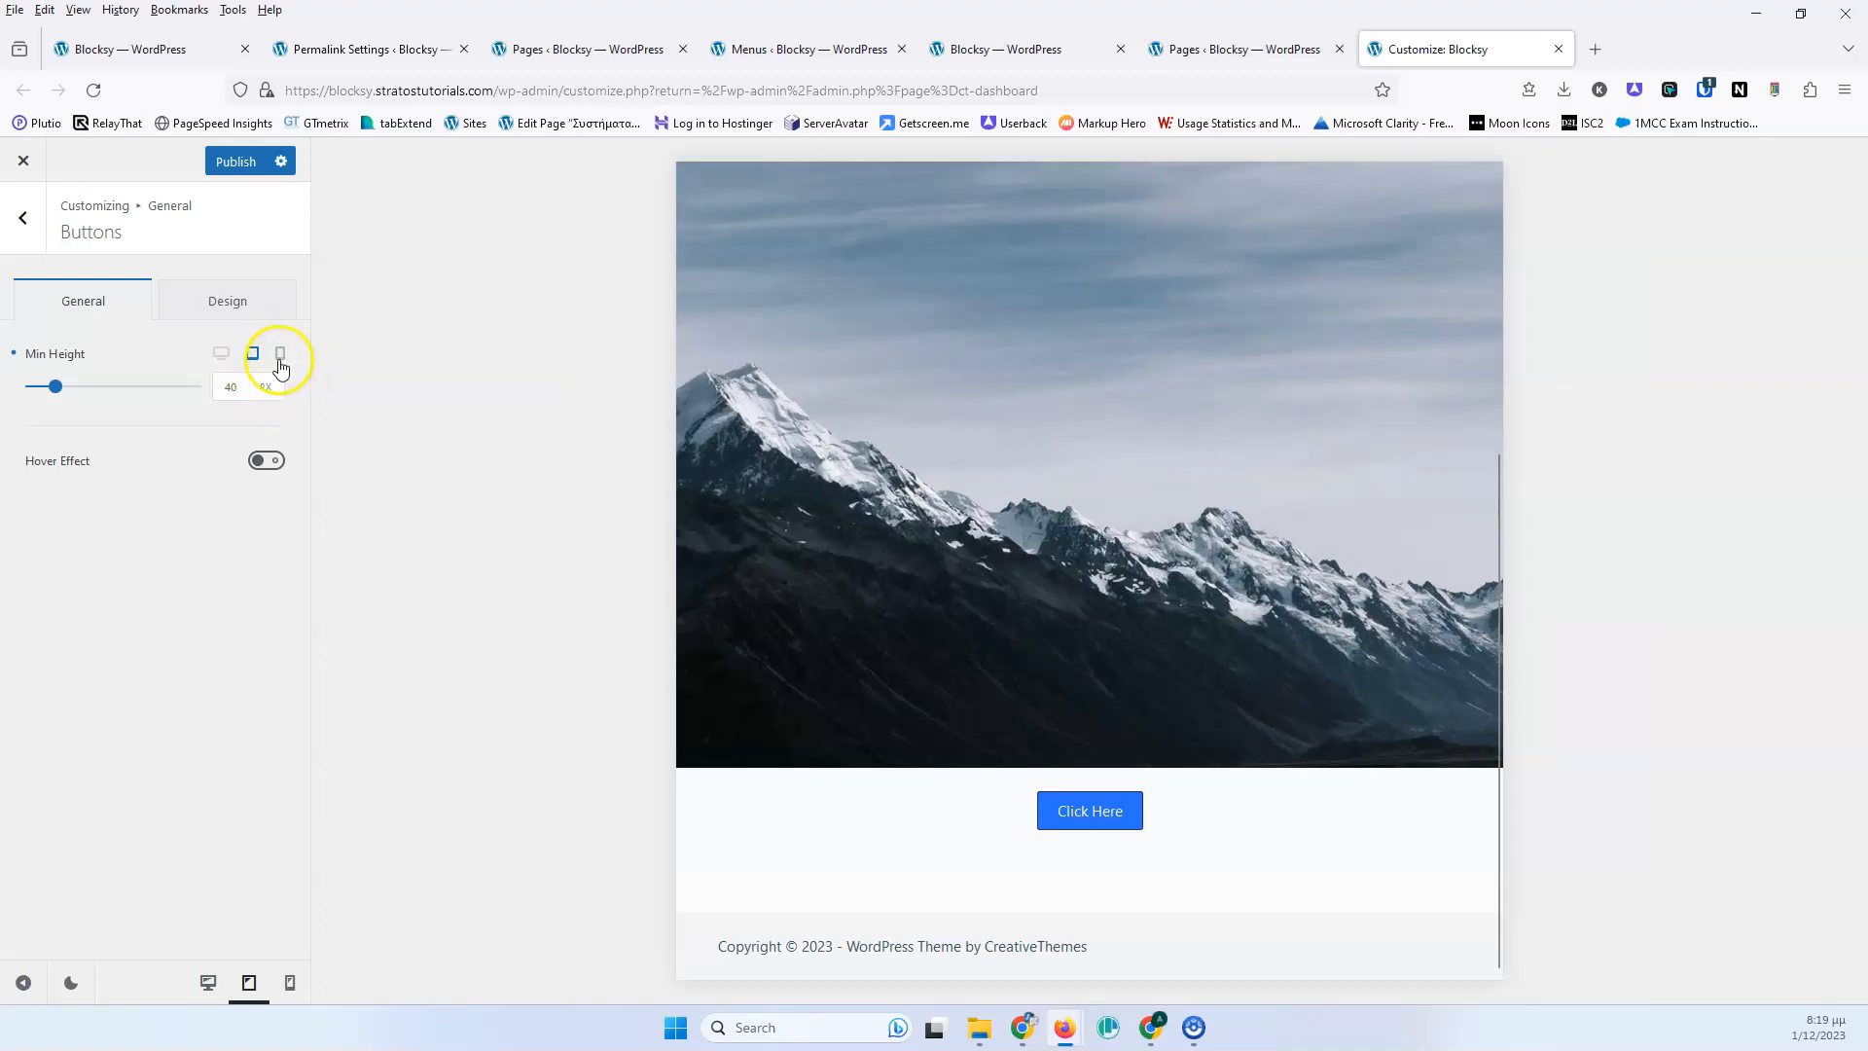
{"action": "left_click", "coordinate": [250, 357]}
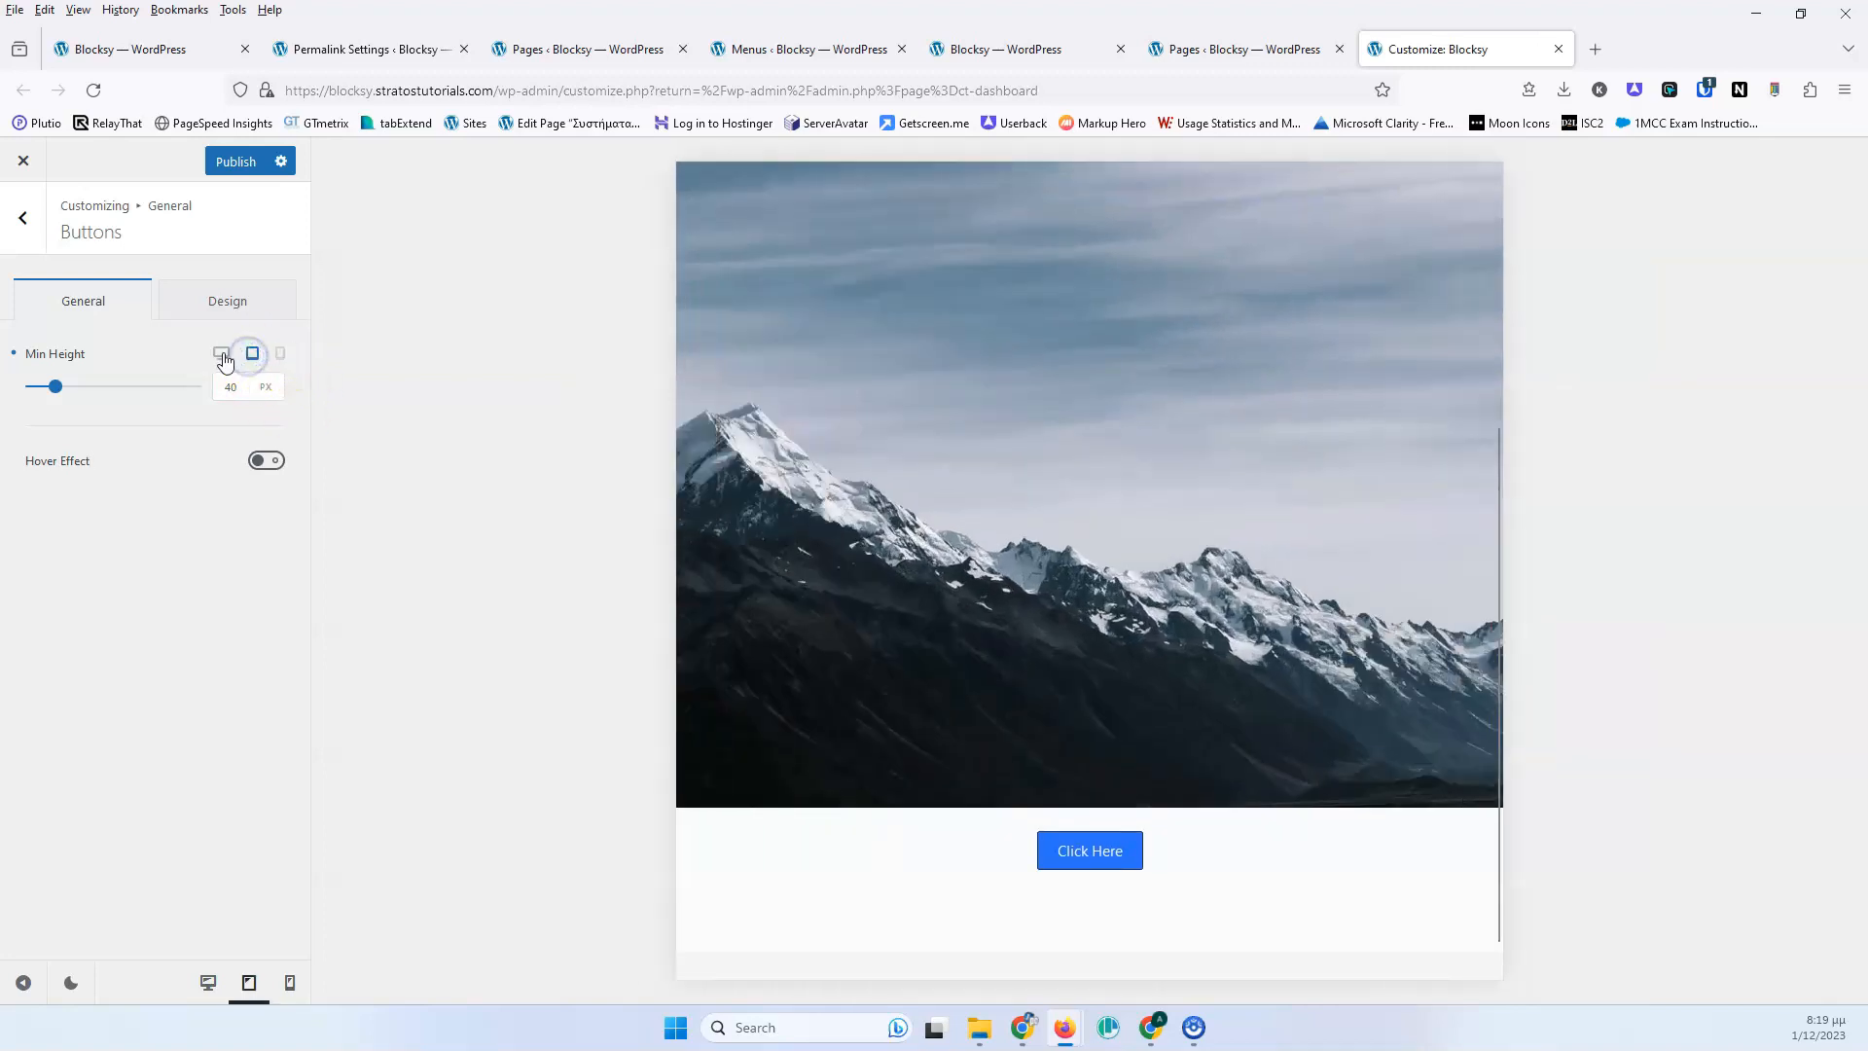
{"action": "left_click", "coordinate": [222, 356]}
{"action": "left_click", "coordinate": [236, 388]}
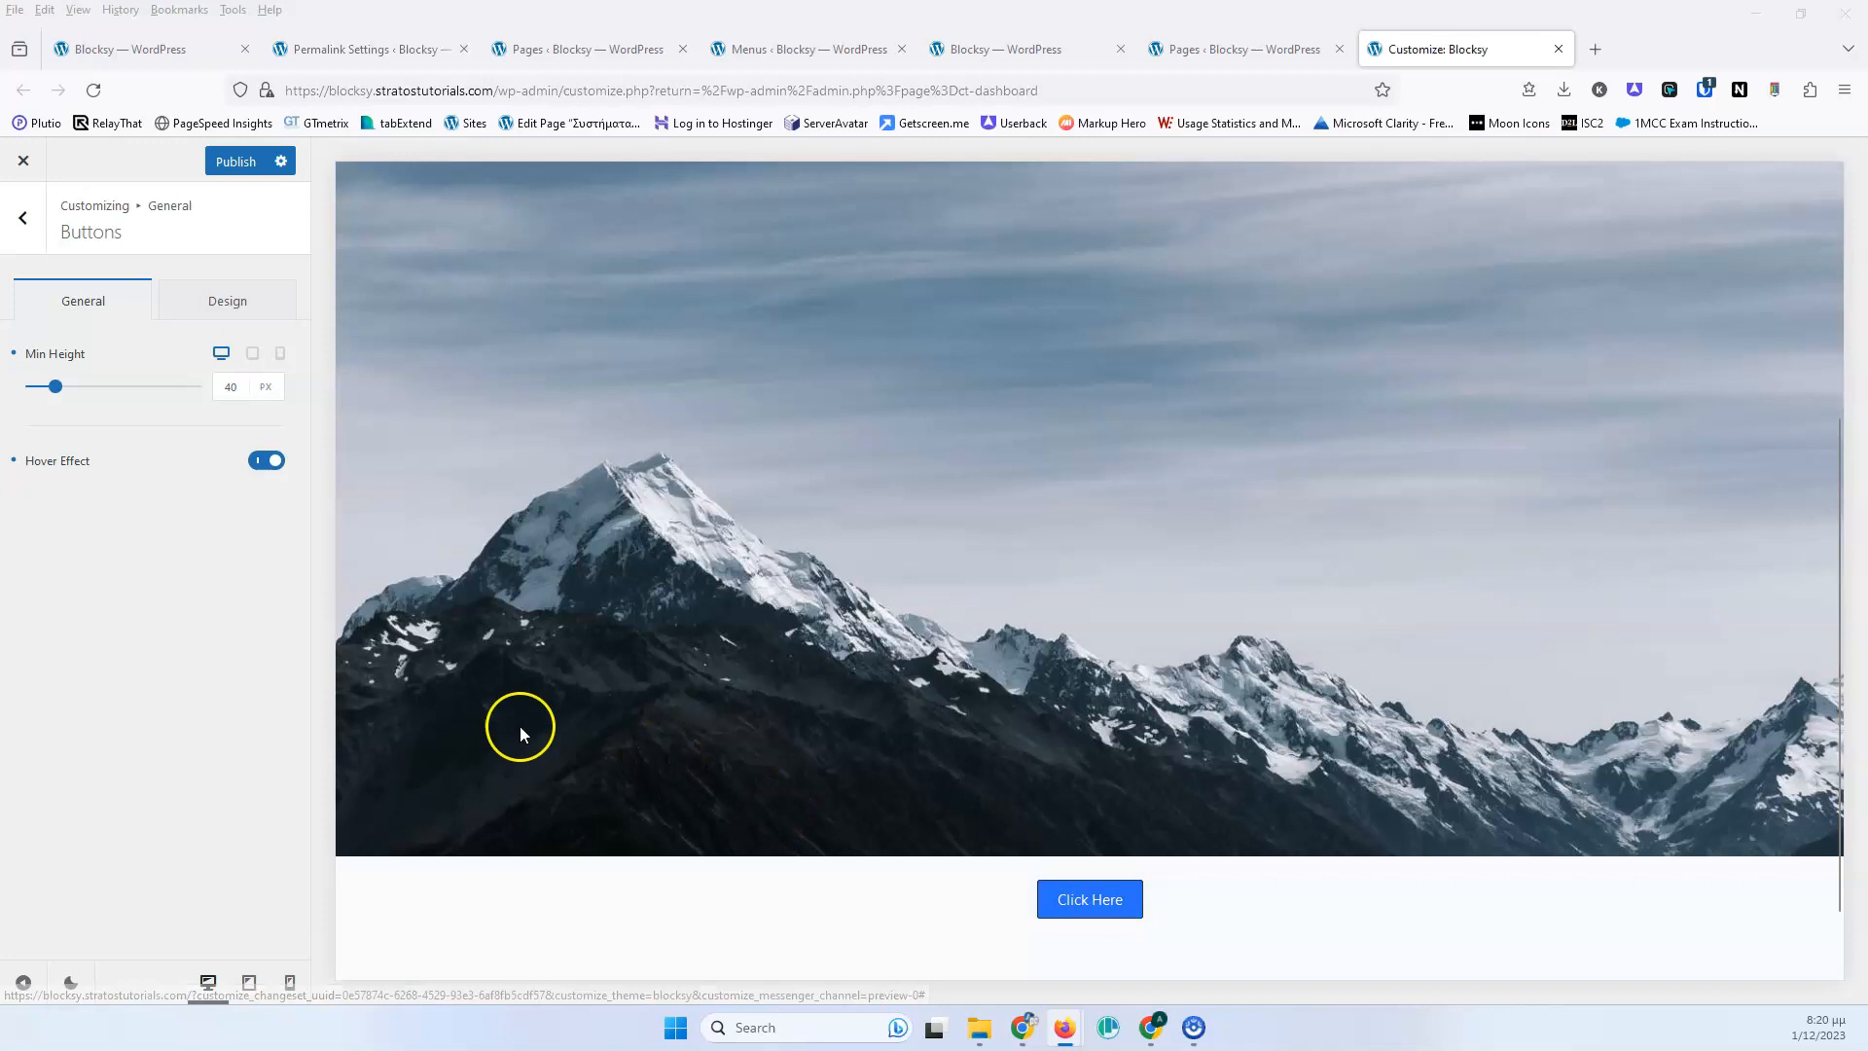
{"action": "left_click", "coordinate": [265, 463]}
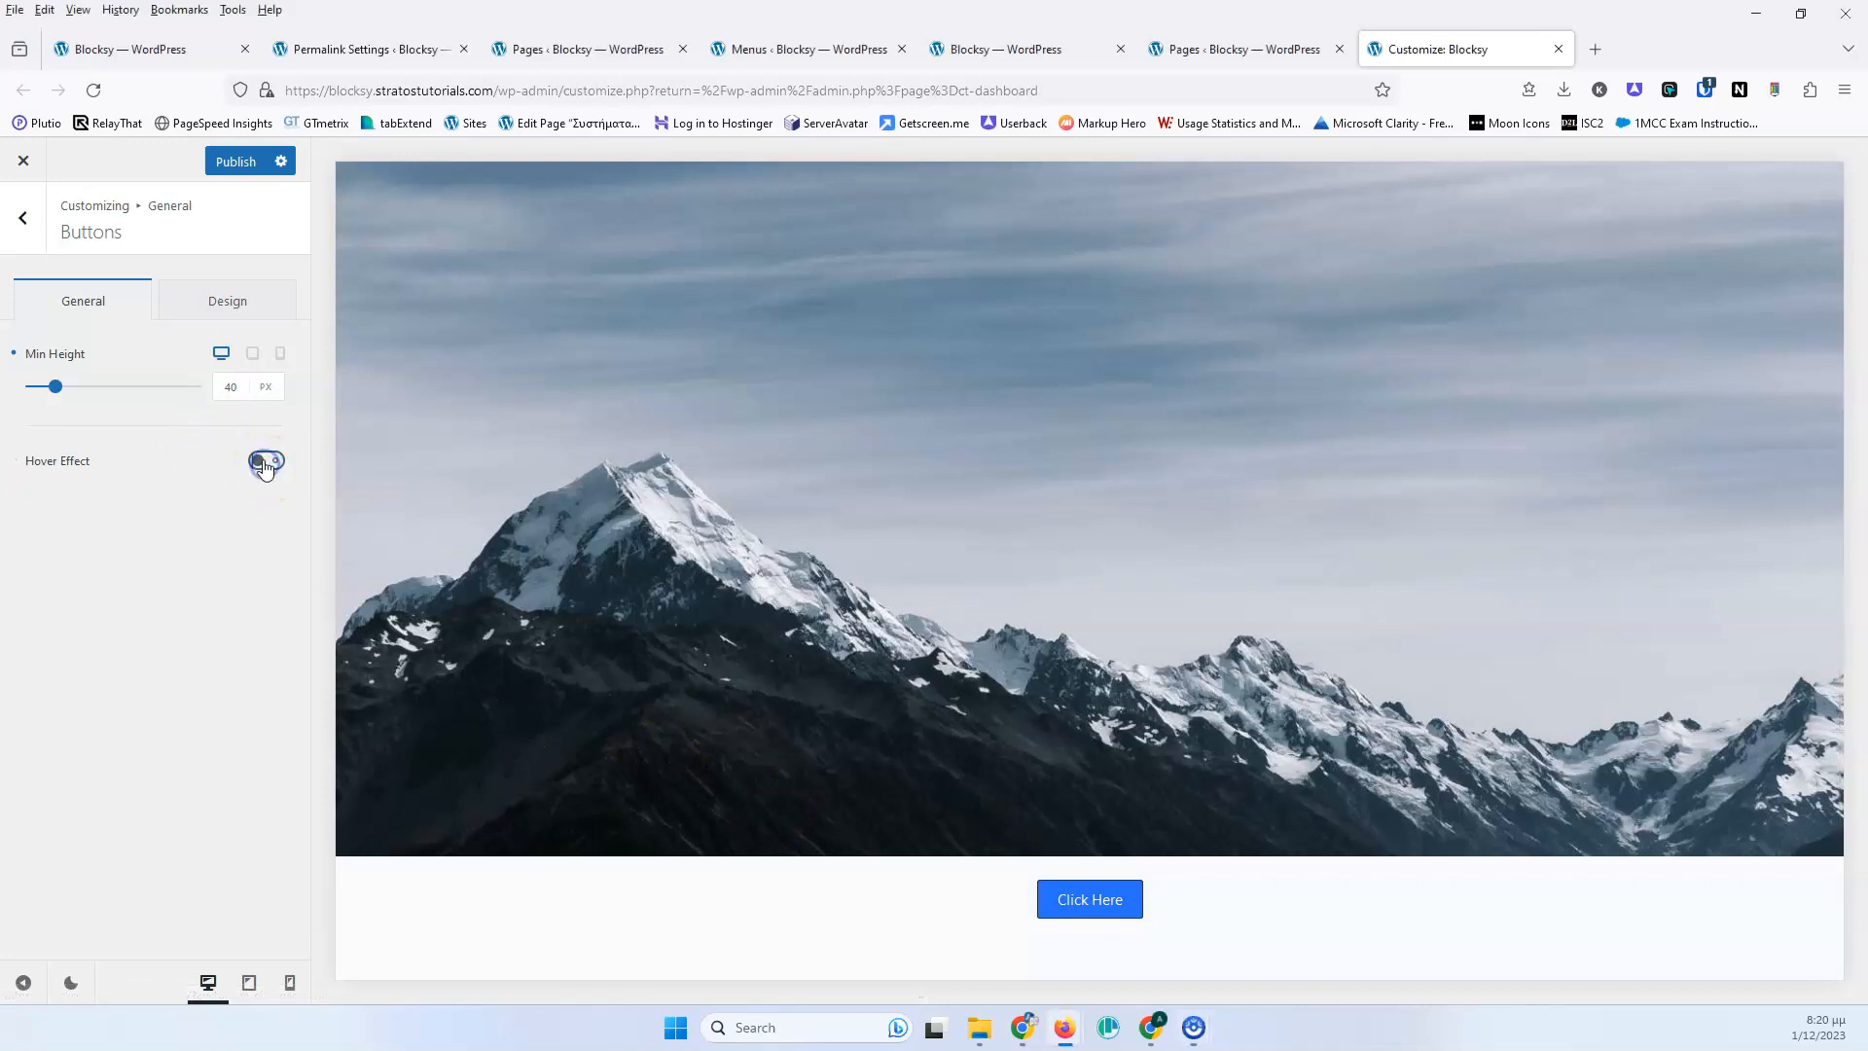
In the button design settings, try #ba2424 as the initial font color and set it to palette Color 8 instead.
{"action": "left_click", "coordinate": [232, 309]}
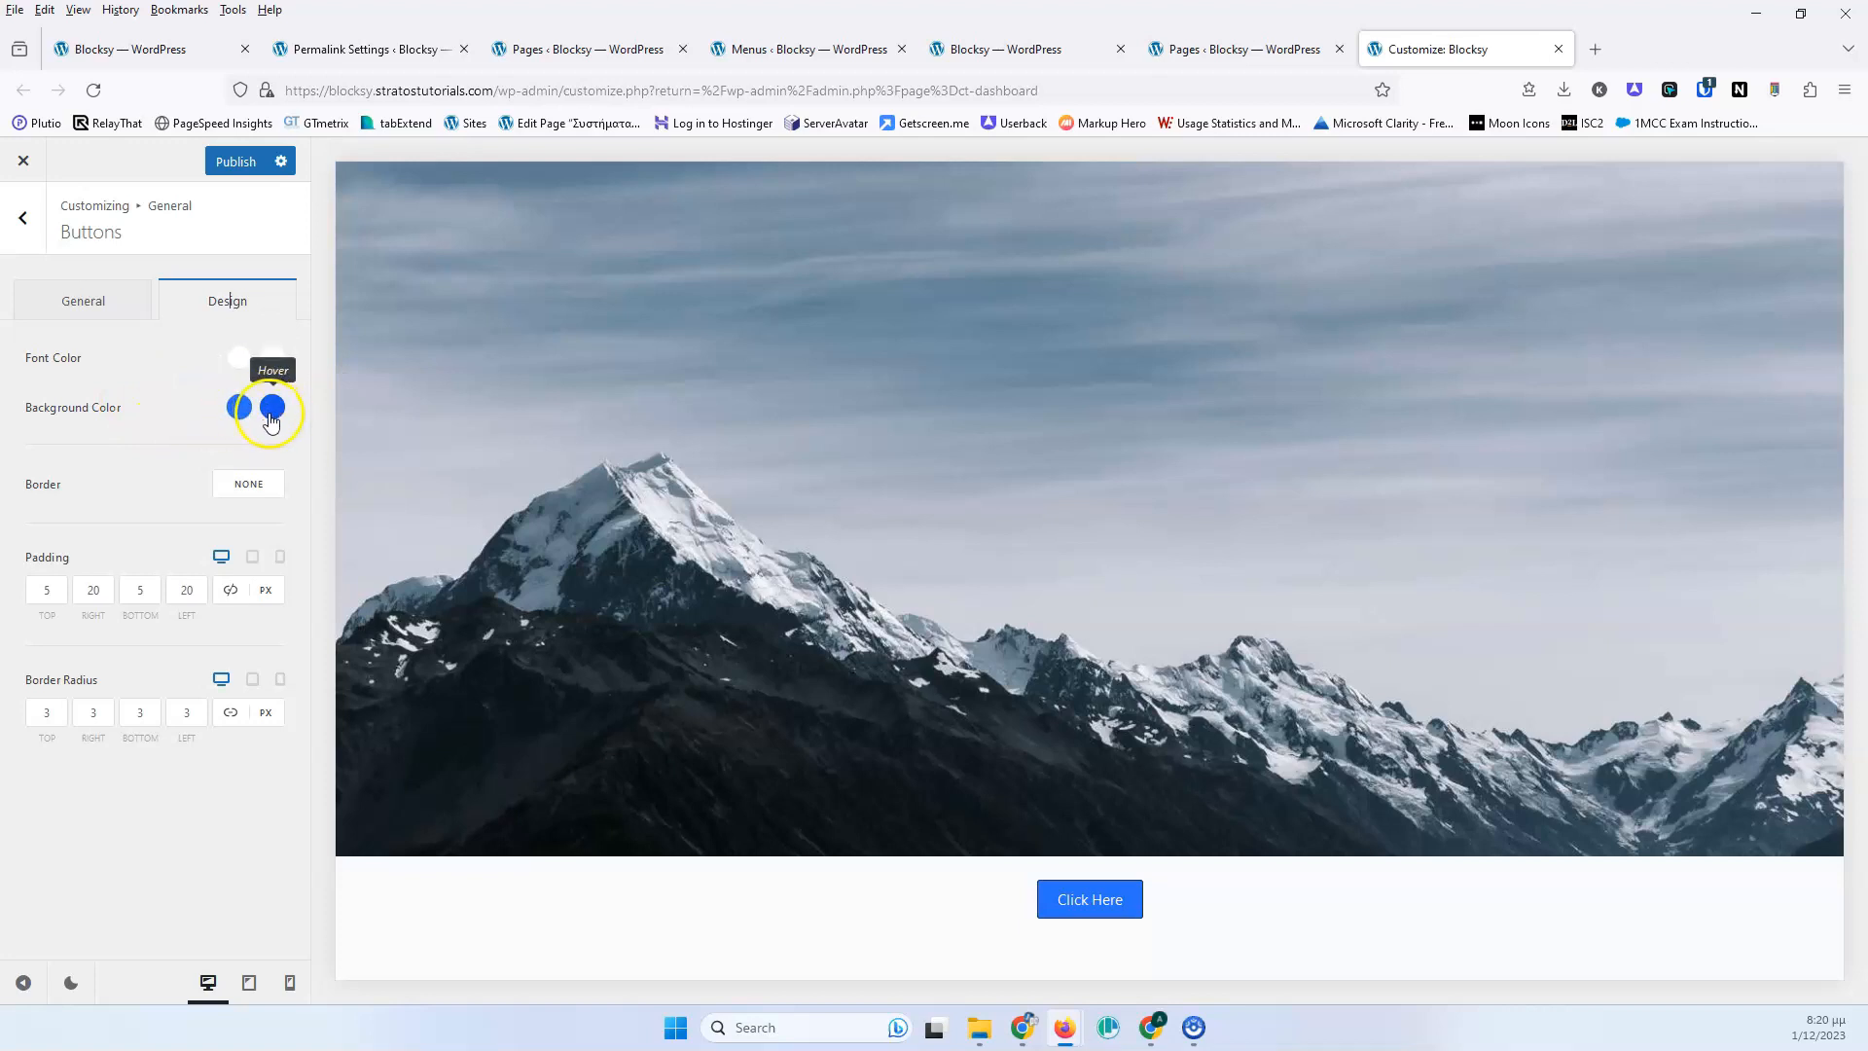
{"action": "left_click", "coordinate": [238, 359]}
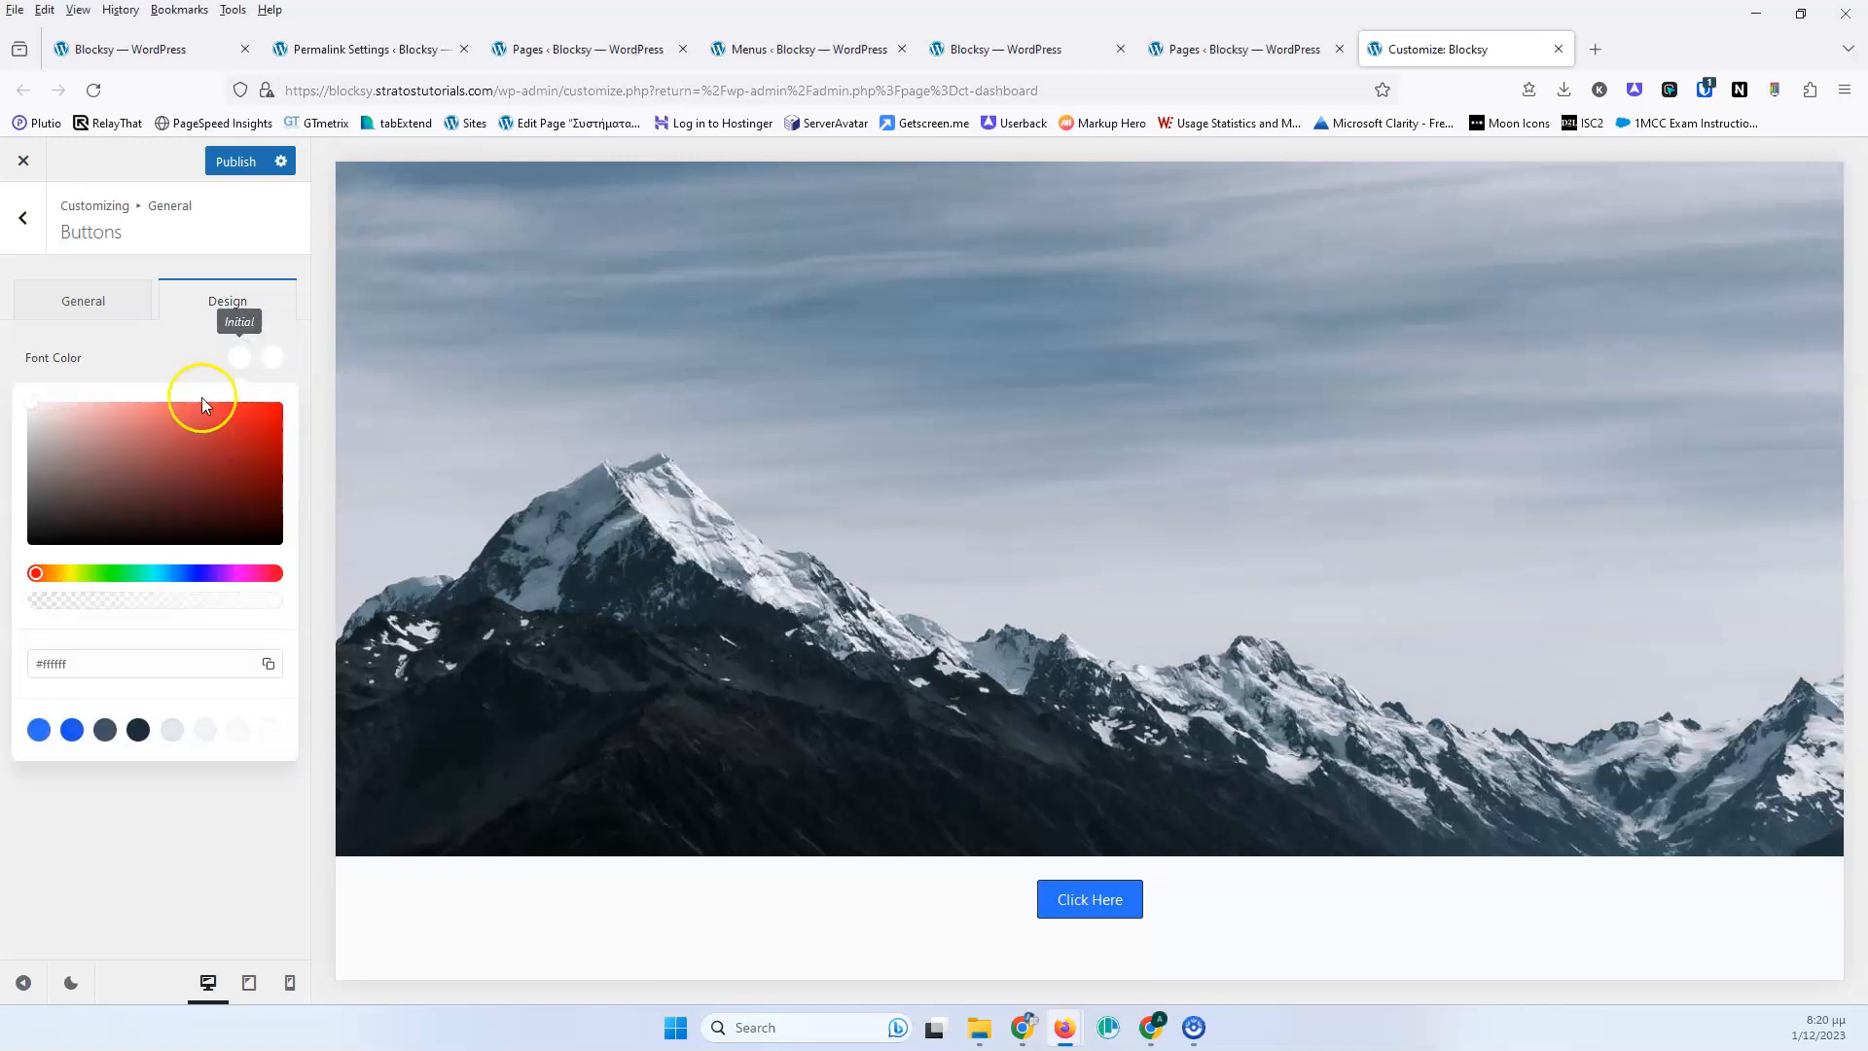
{"action": "left_click_drag", "start_coordinate": [190, 481], "coordinate": [224, 448]}
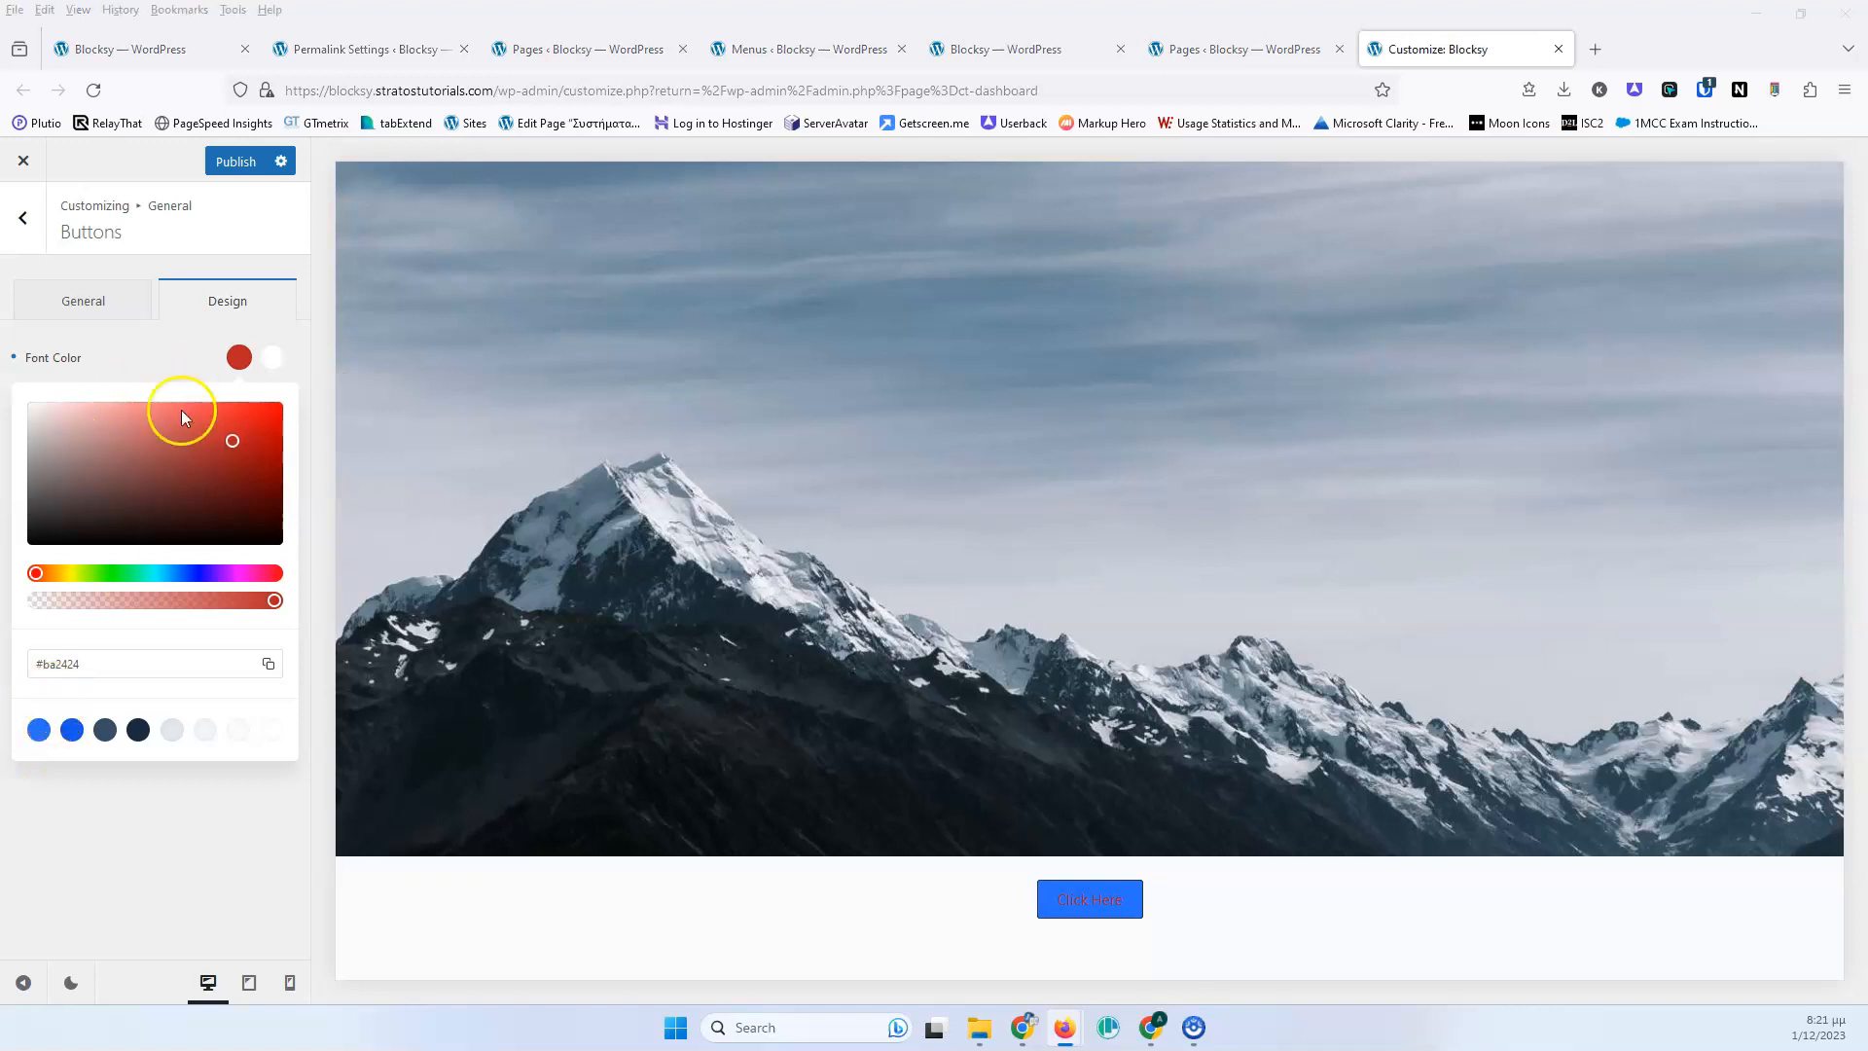
{"action": "left_click", "coordinate": [272, 732]}
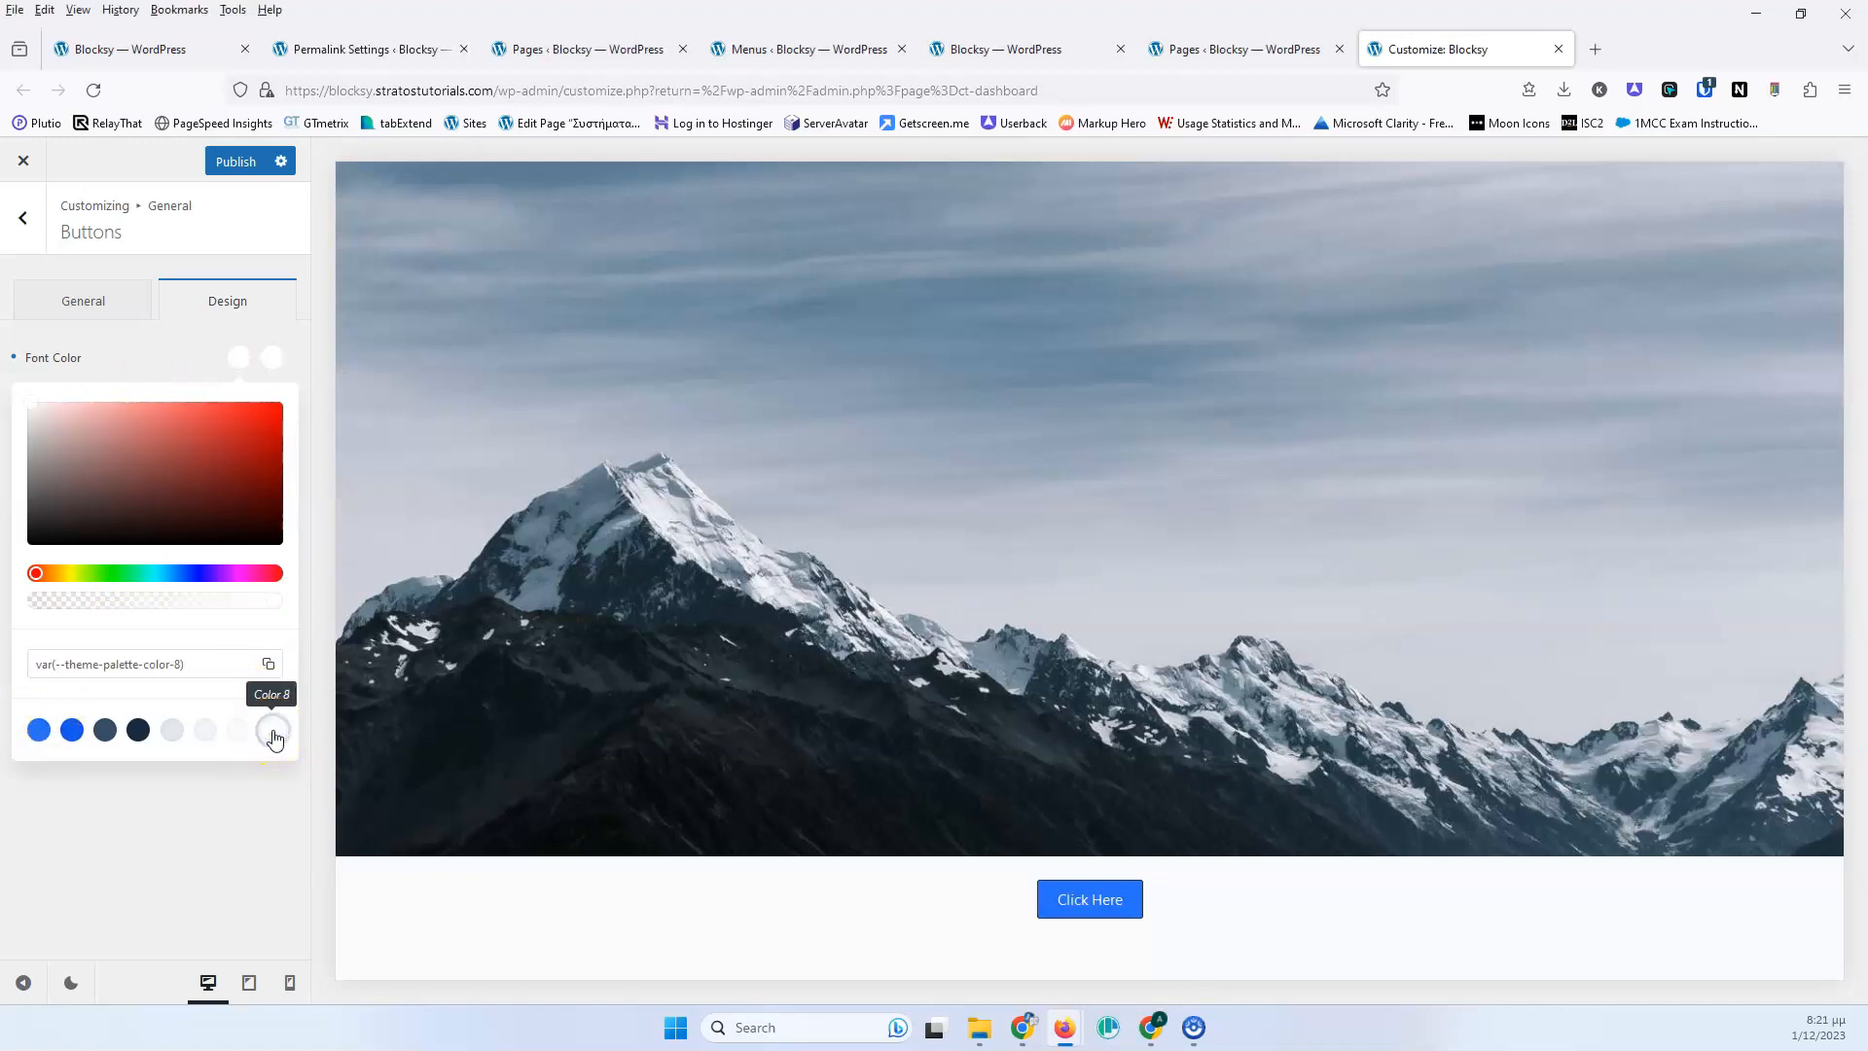
{"action": "left_click", "coordinate": [236, 358]}
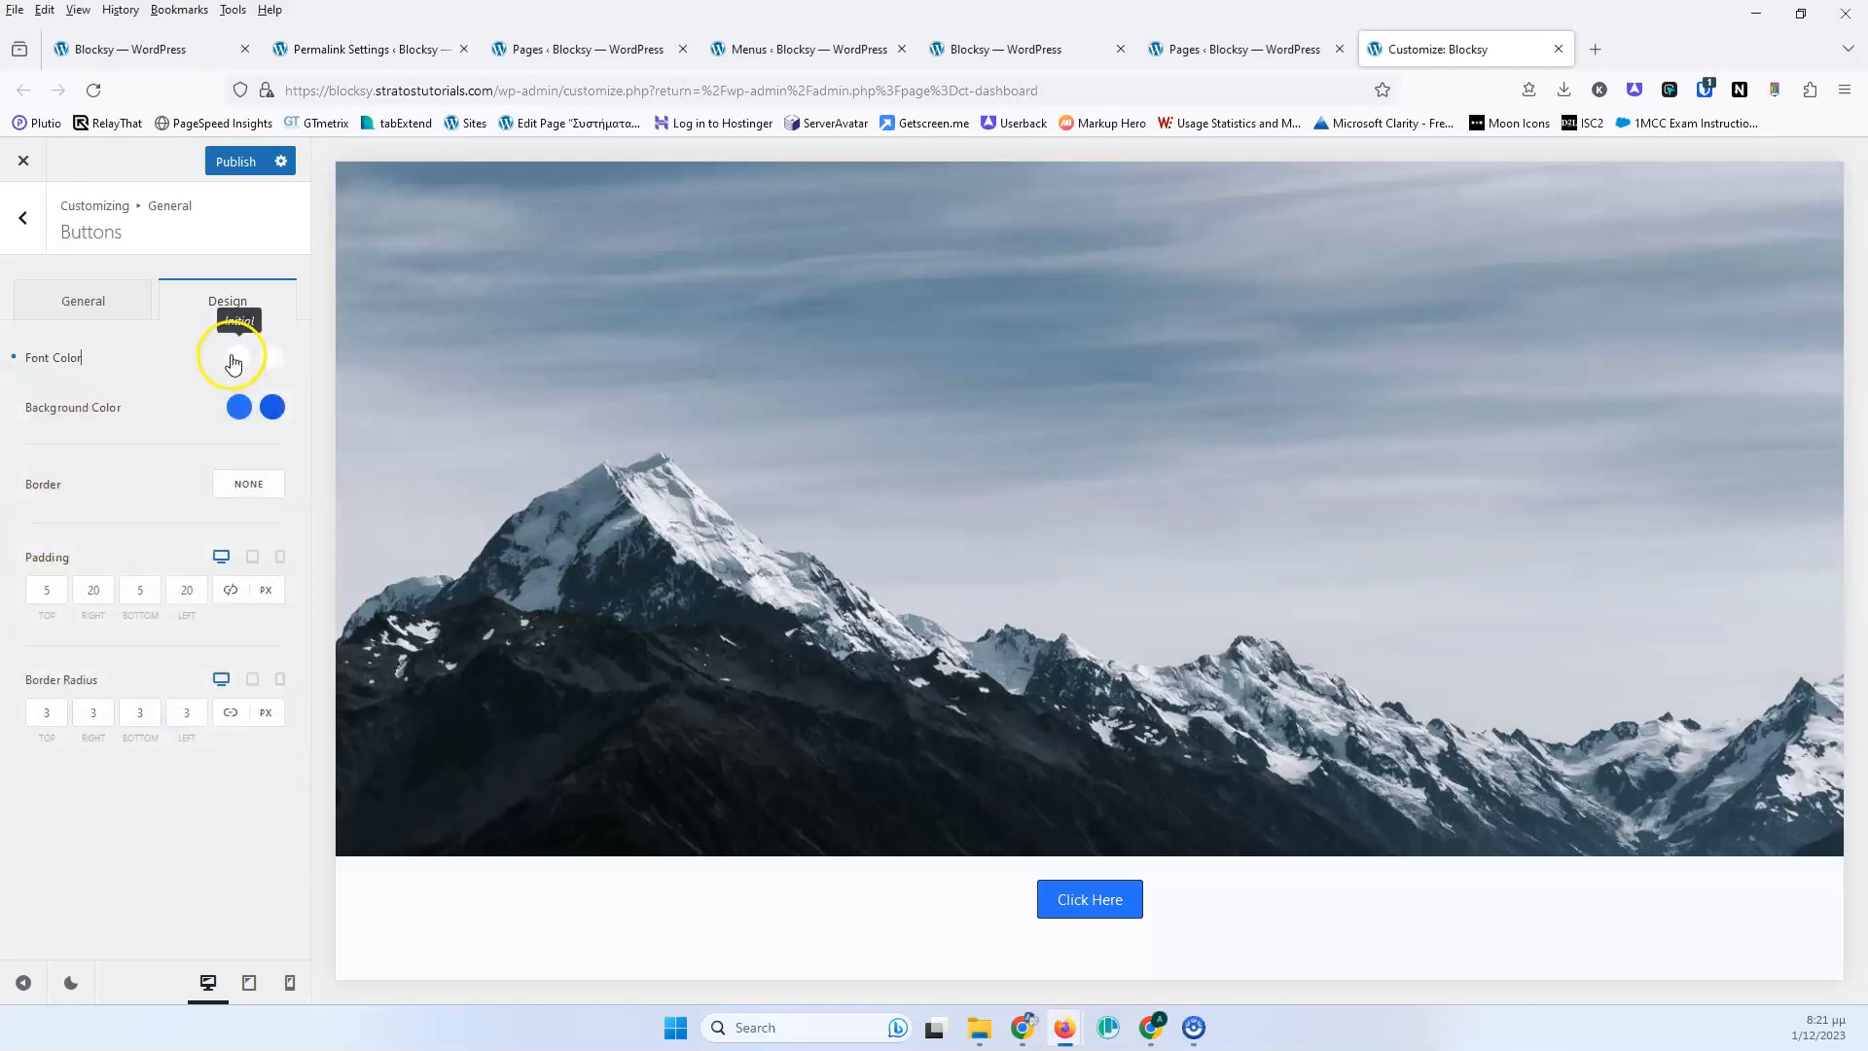
Inspect which palette colors the buttons' initial and hover backgrounds use, and look at the desktop padding fields.
{"action": "left_click", "coordinate": [234, 408]}
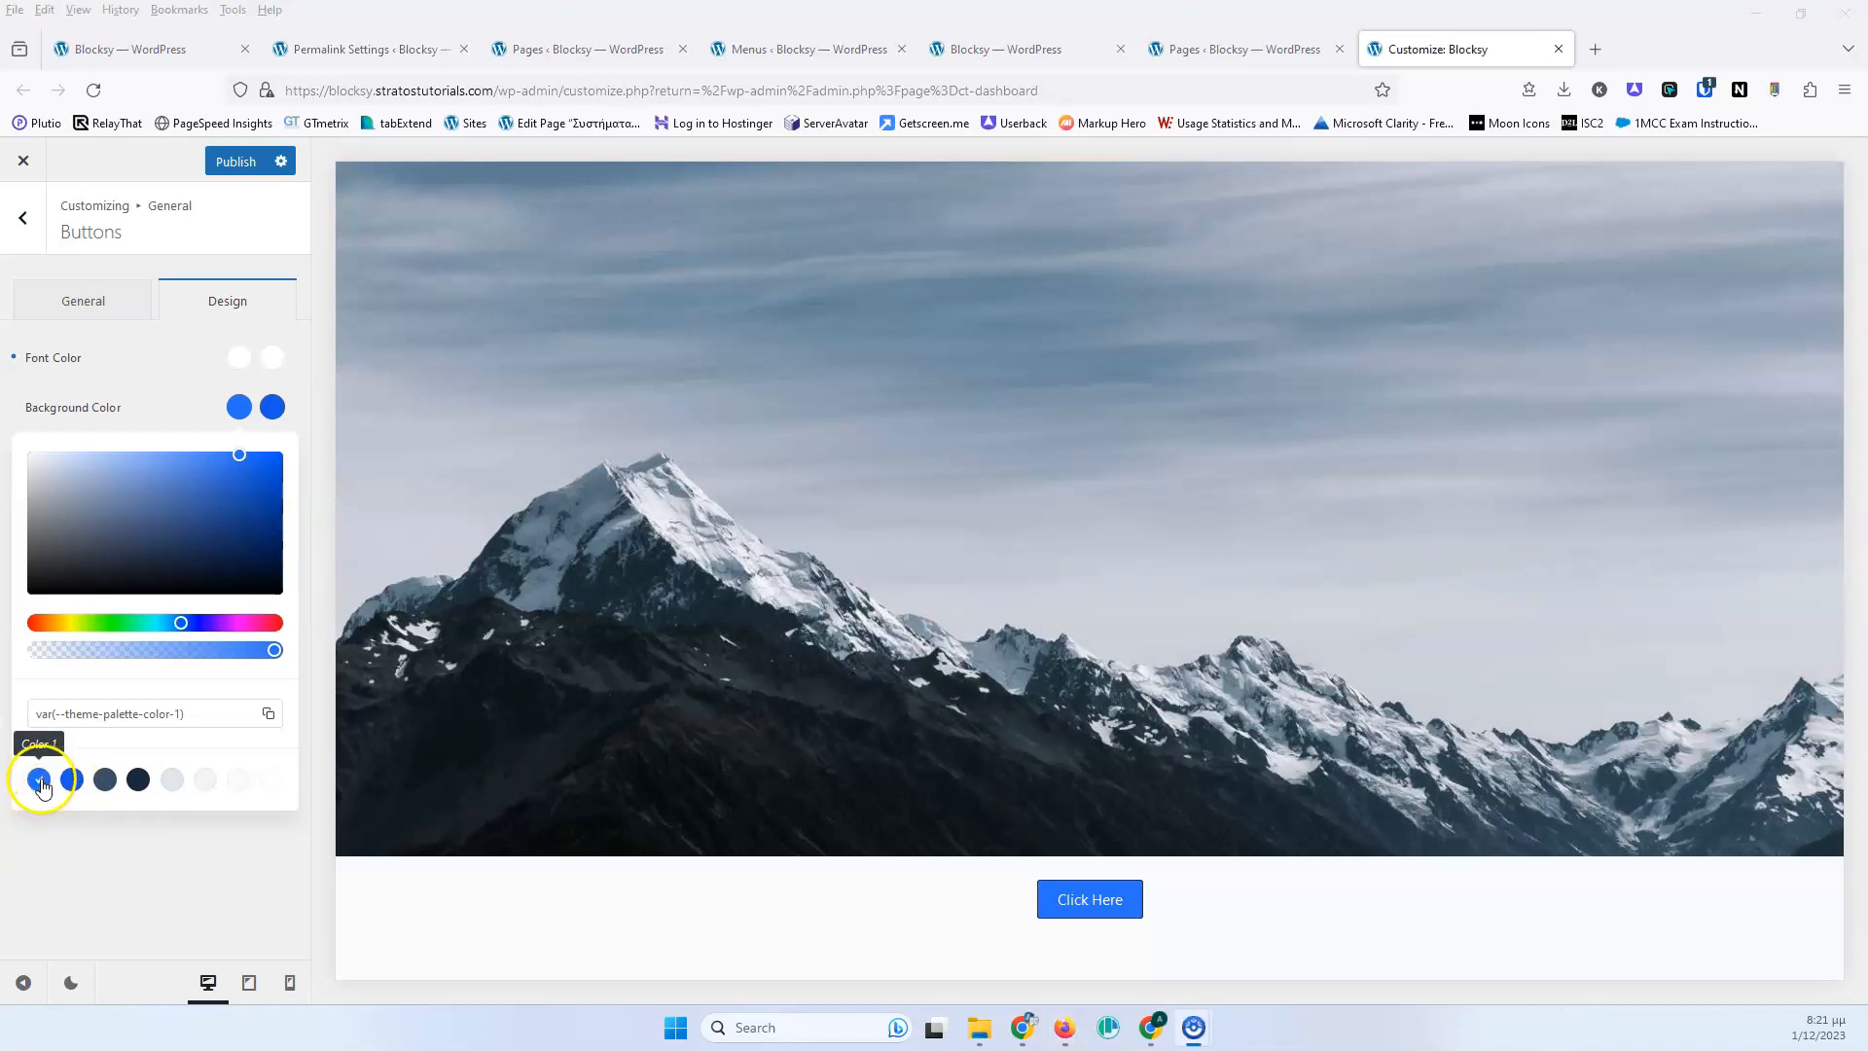
{"action": "left_click", "coordinate": [87, 832]}
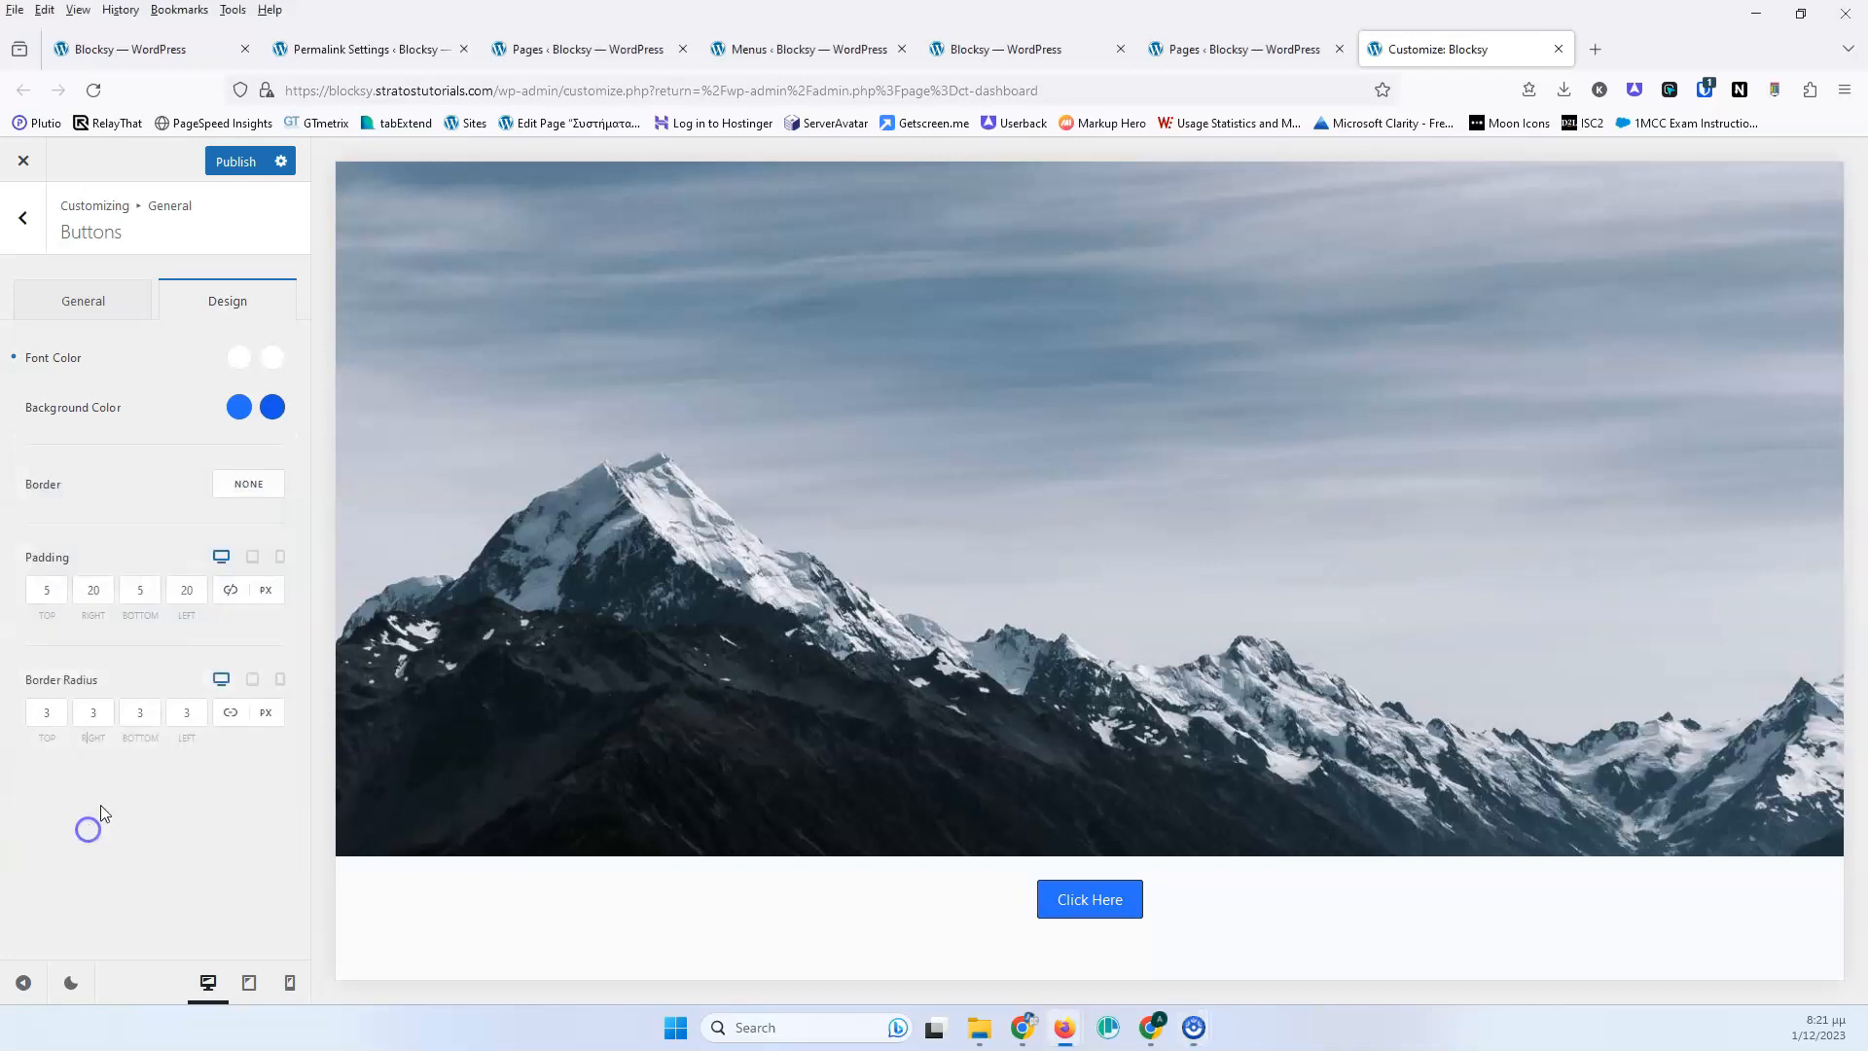
{"action": "left_click", "coordinate": [273, 406]}
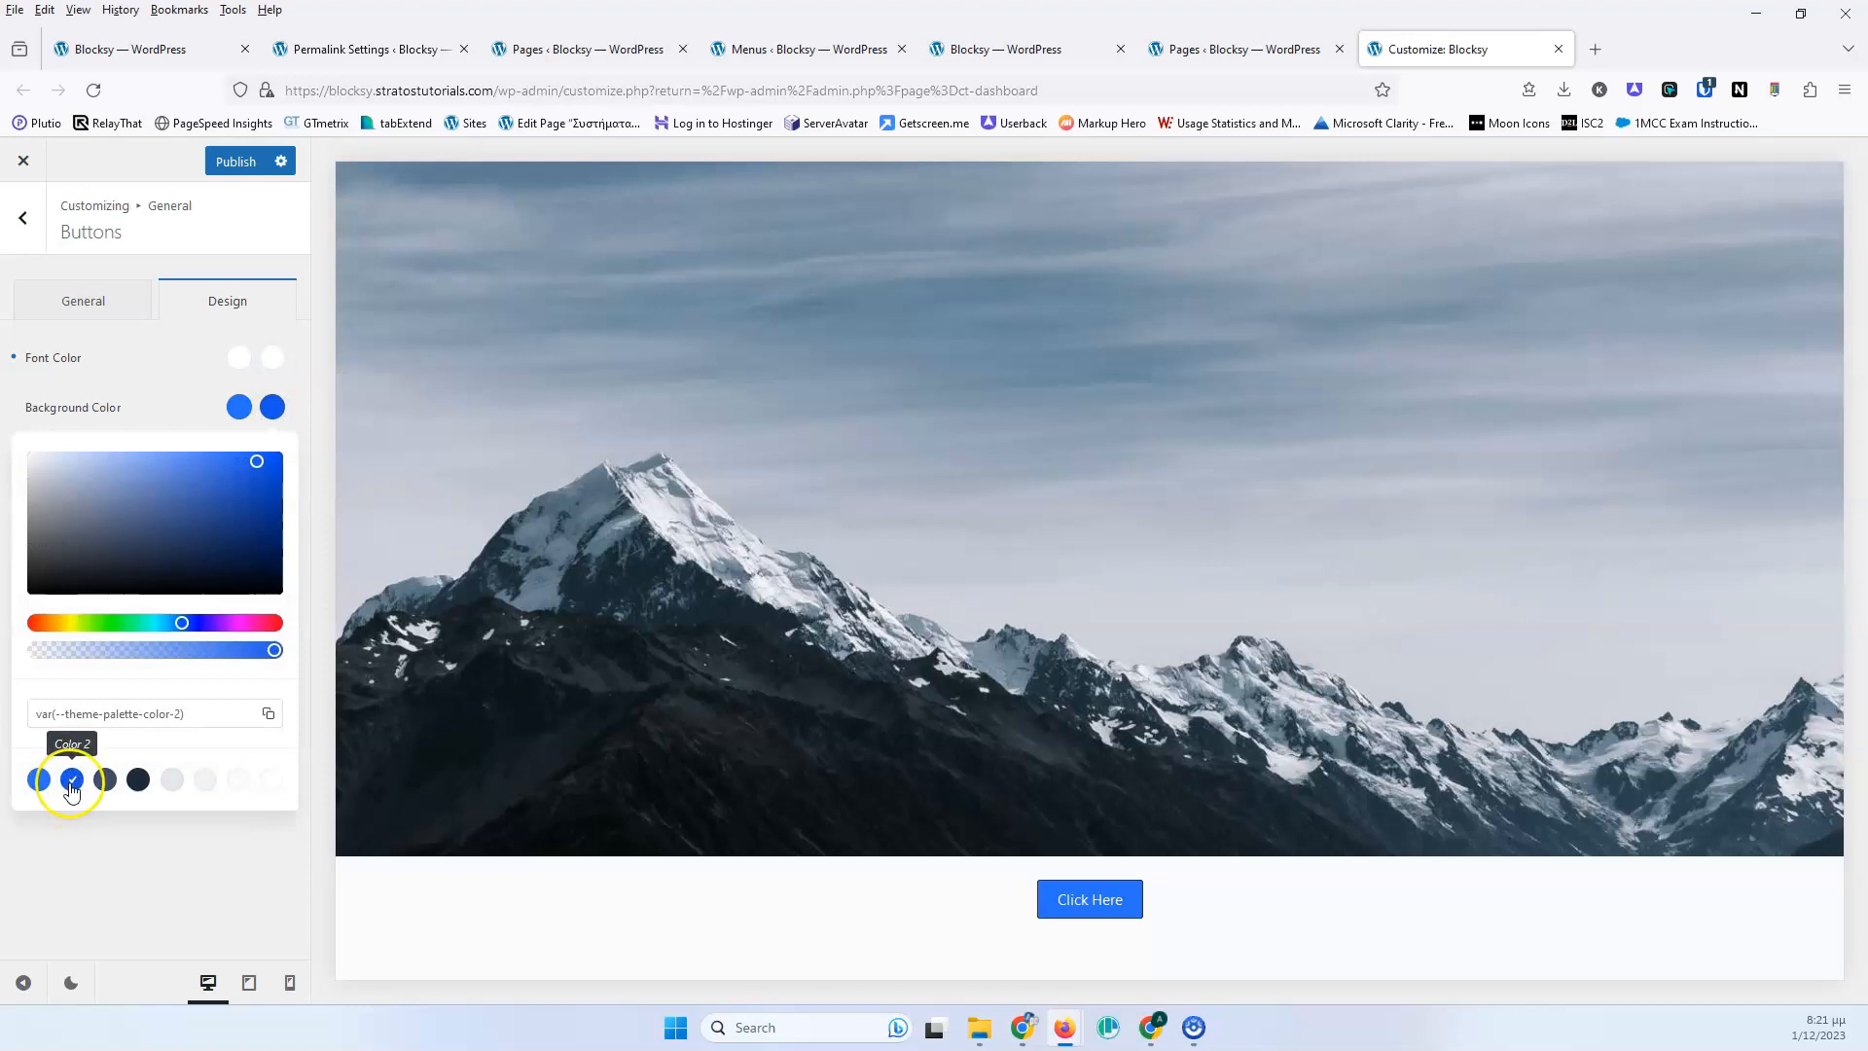
{"action": "left_click", "coordinate": [160, 840]}
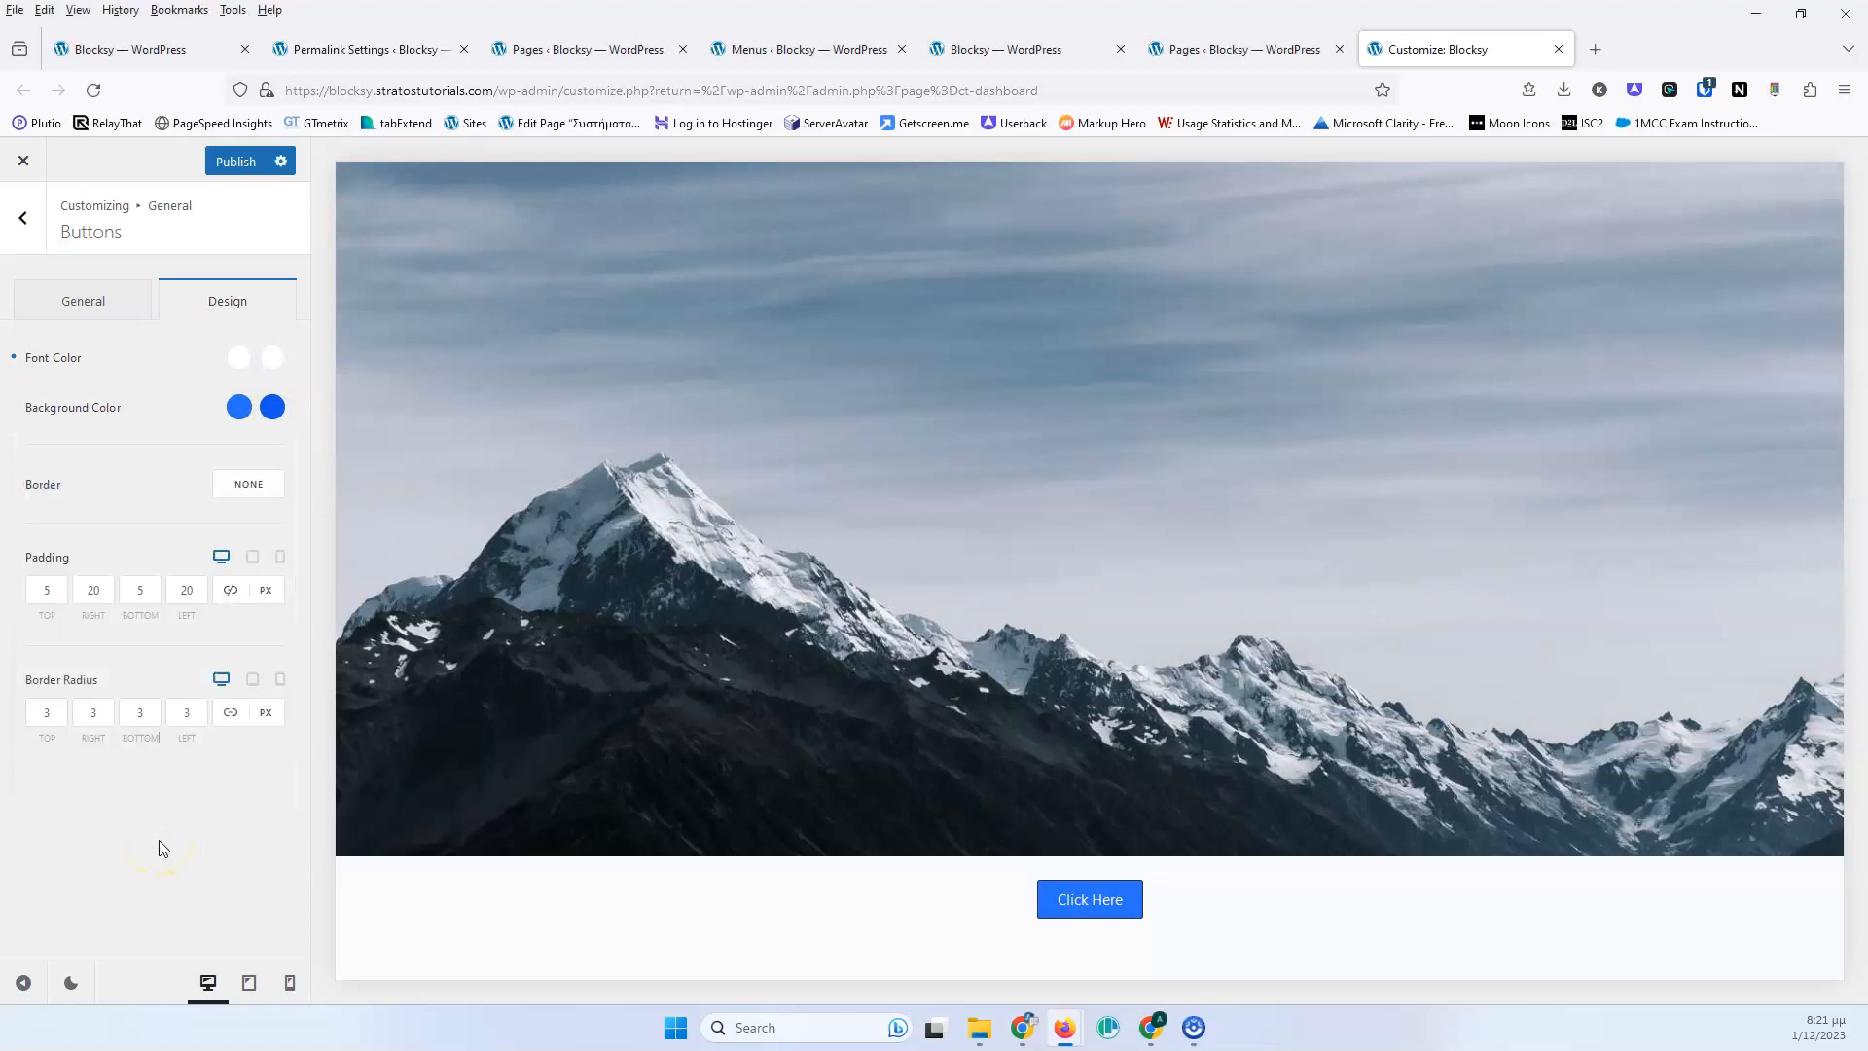
{"action": "left_click", "coordinate": [49, 591]}
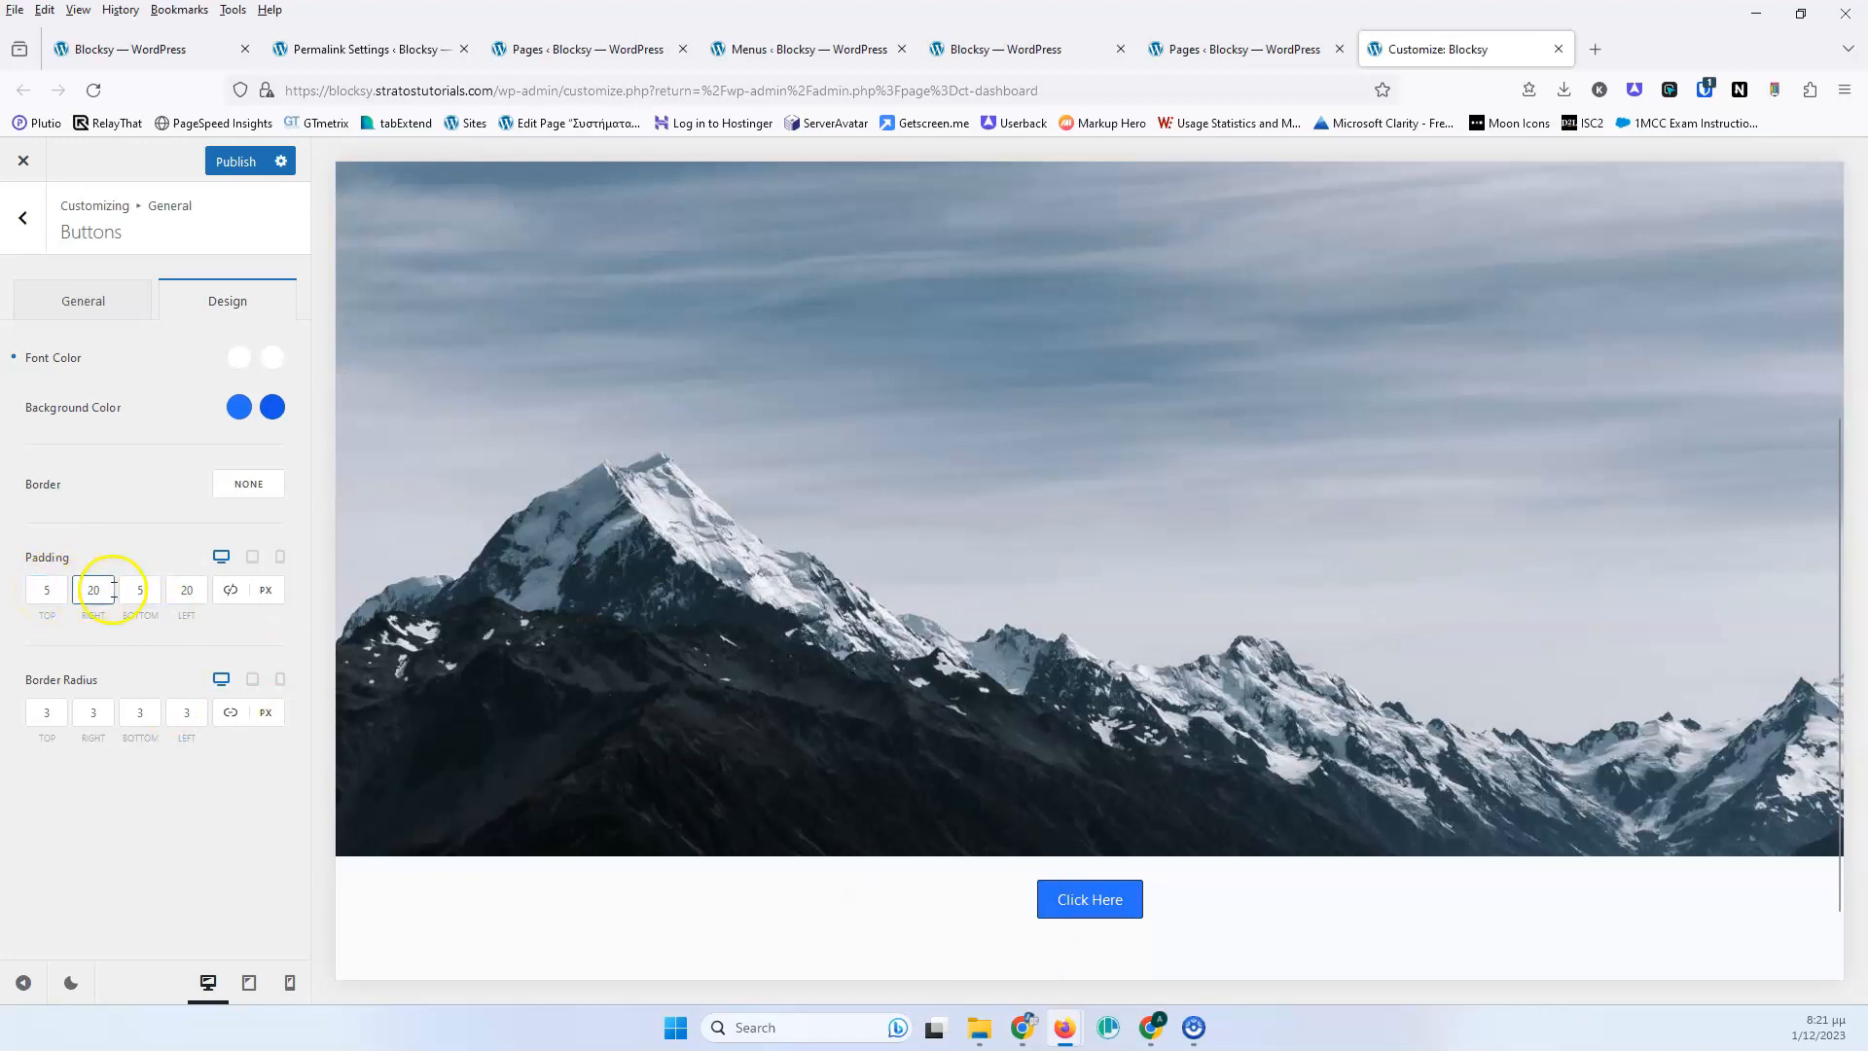
Set the buttons' desktop padding to 10 px on the top and bottom and 40 px on the right and left.
{"action": "left_click_drag", "start_coordinate": [55, 589], "coordinate": [17, 588]}
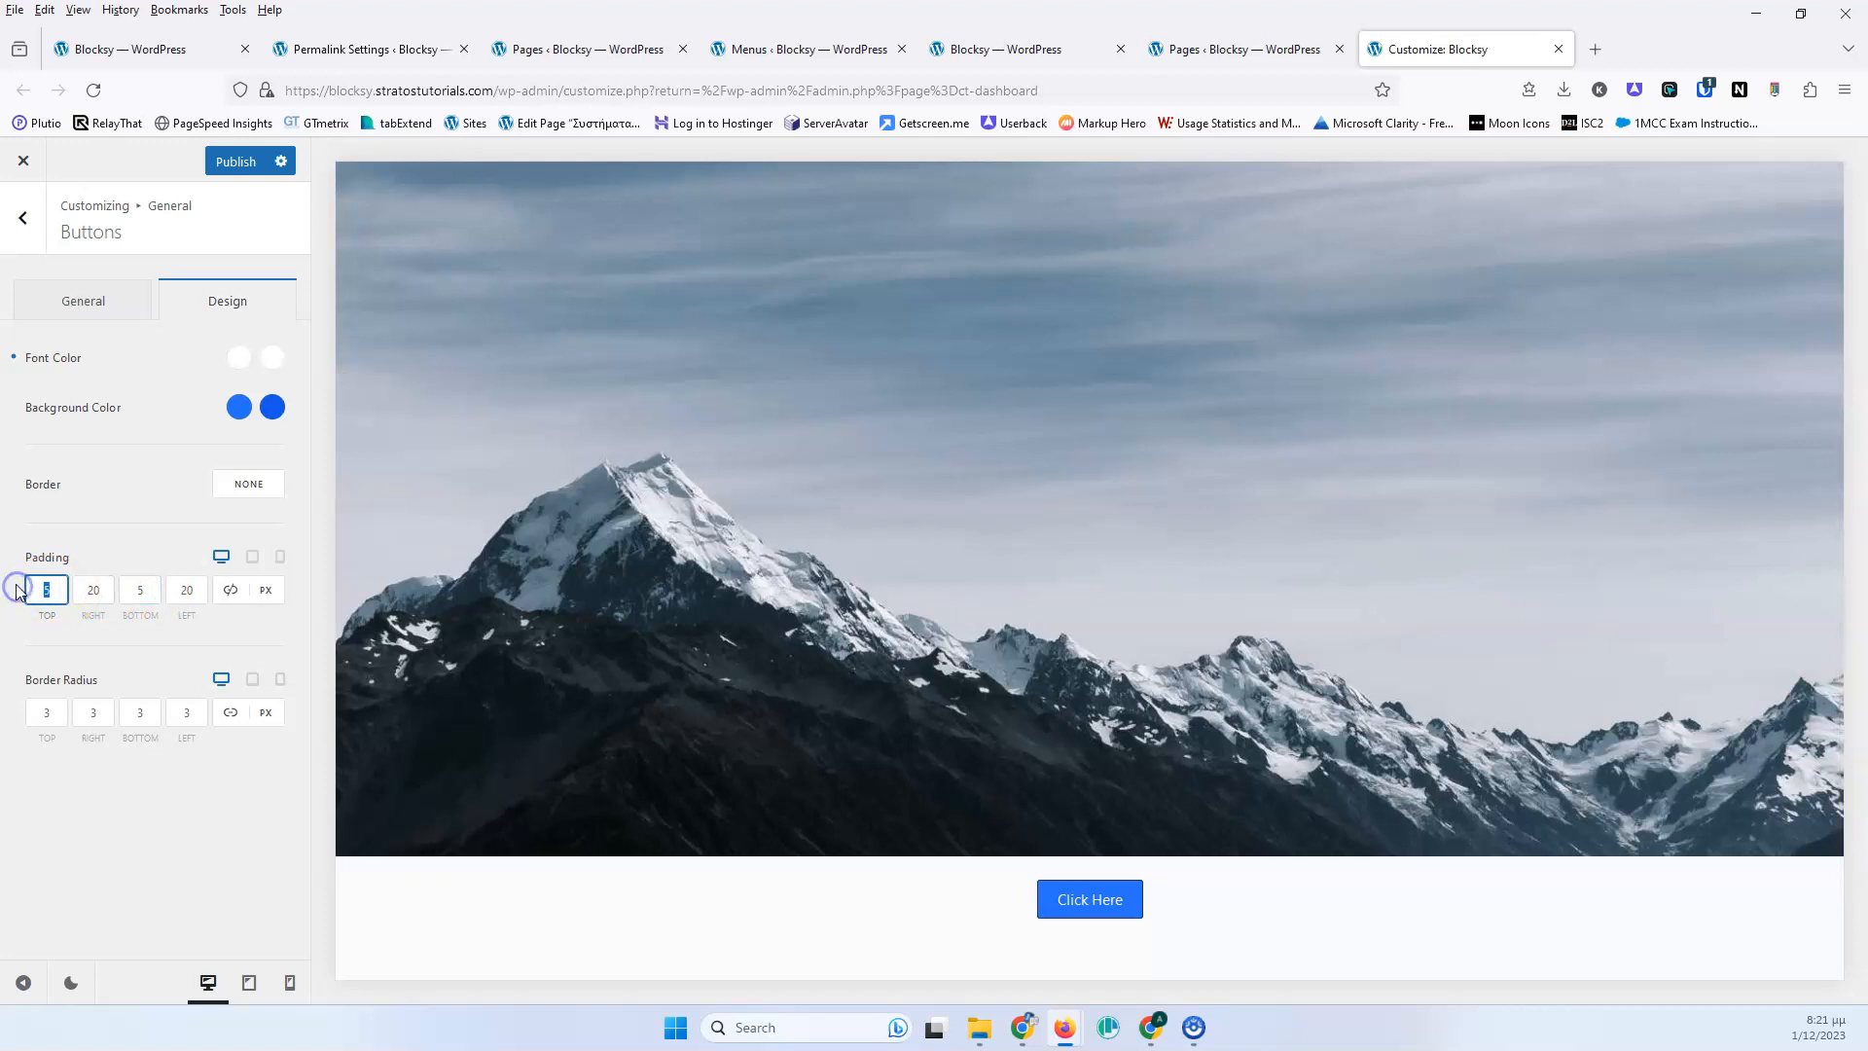
{"action": "type", "text": "10"}
{"action": "double_click", "coordinate": [141, 589]}
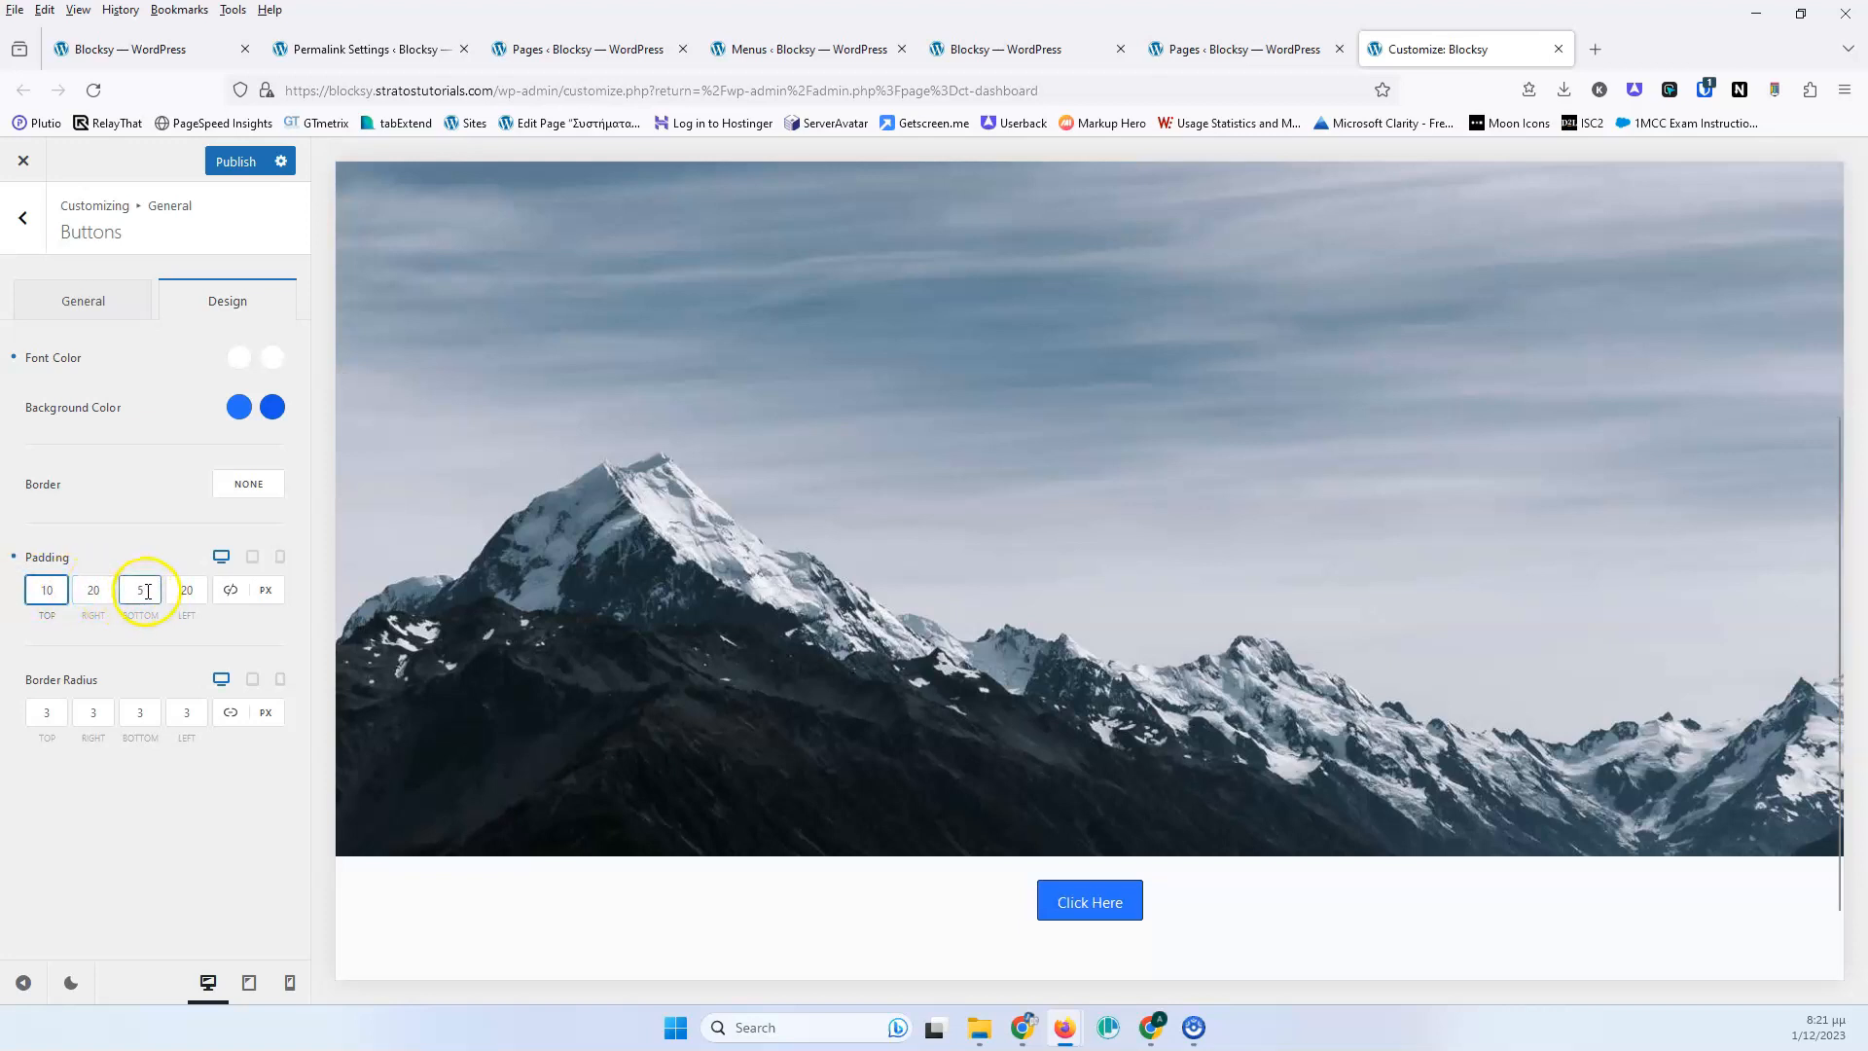
{"action": "type", "text": "10"}
{"action": "left_click", "coordinate": [101, 592]}
{"action": "left_click_drag", "start_coordinate": [108, 591], "coordinate": [74, 591]}
{"action": "type", "text": "40"}
{"action": "double_click", "coordinate": [186, 590]}
{"action": "type", "text": "40"}
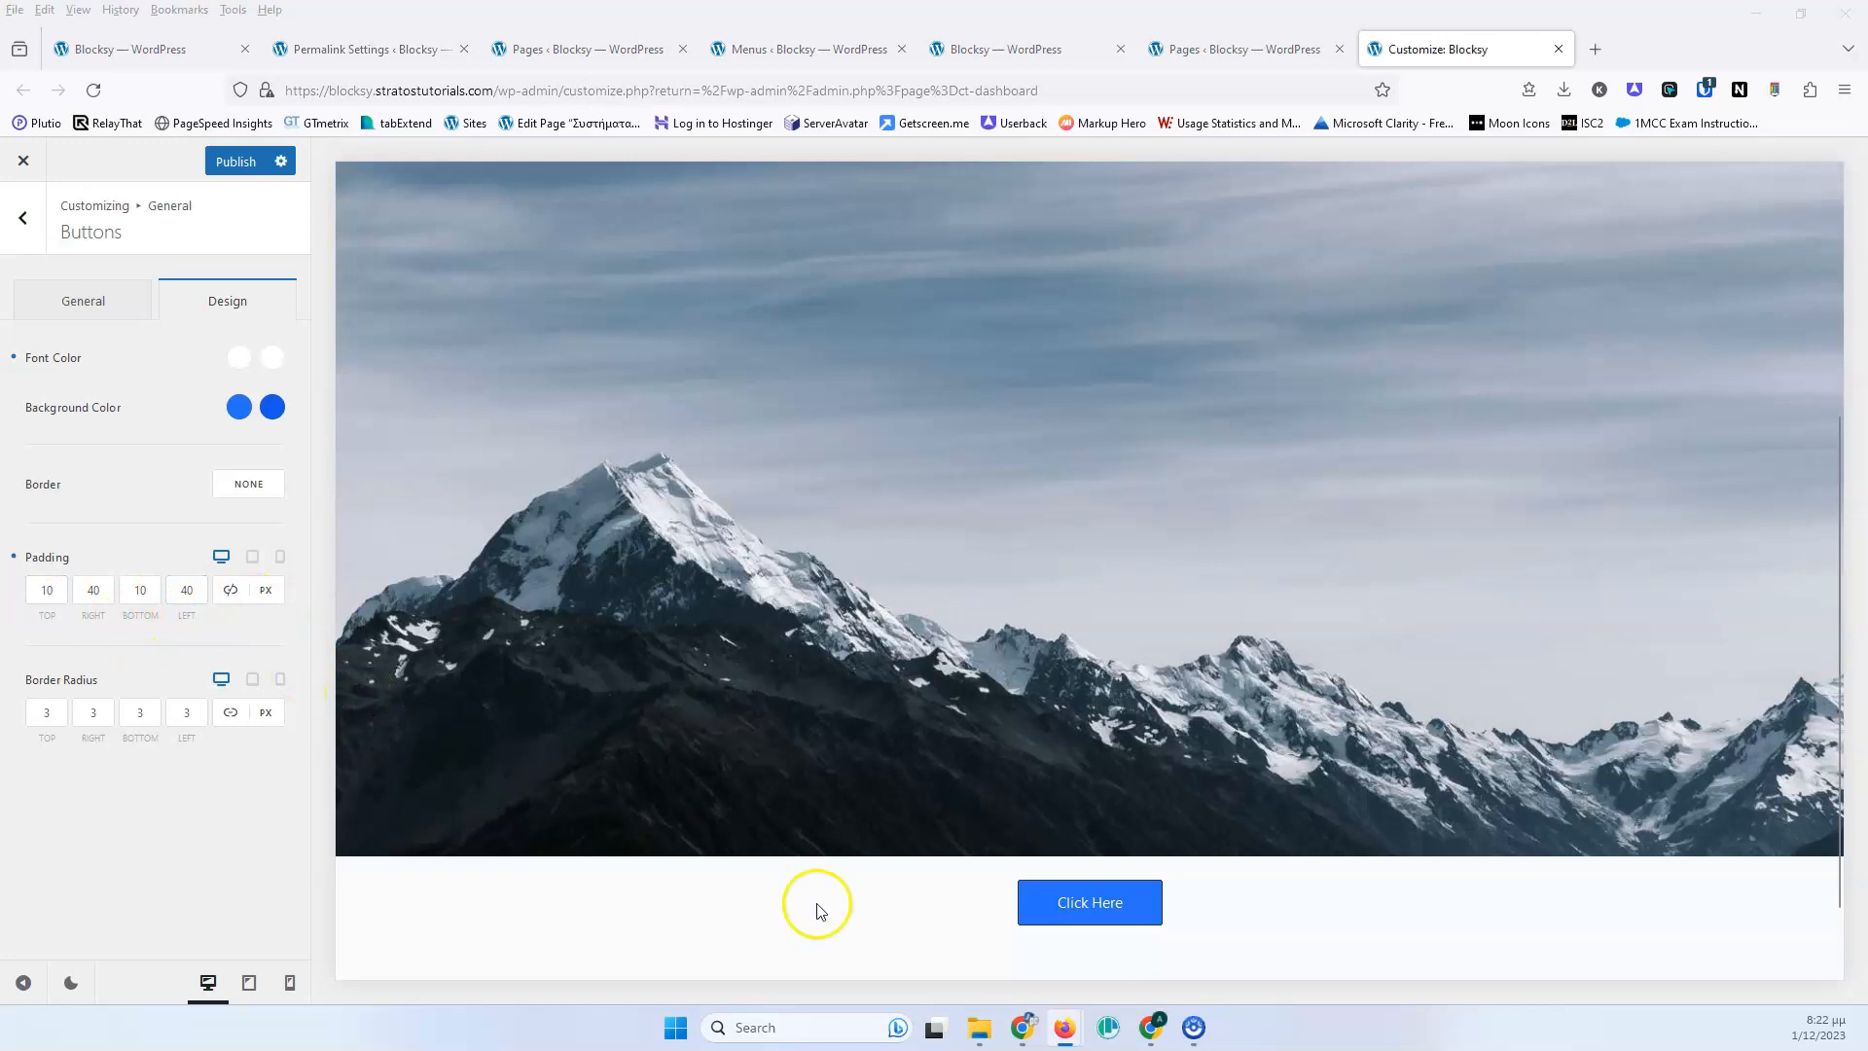
Look at the padding unit options, check the button in the tablet and mobile previews, and return to the desktop preview.
{"action": "left_click", "coordinate": [271, 602]}
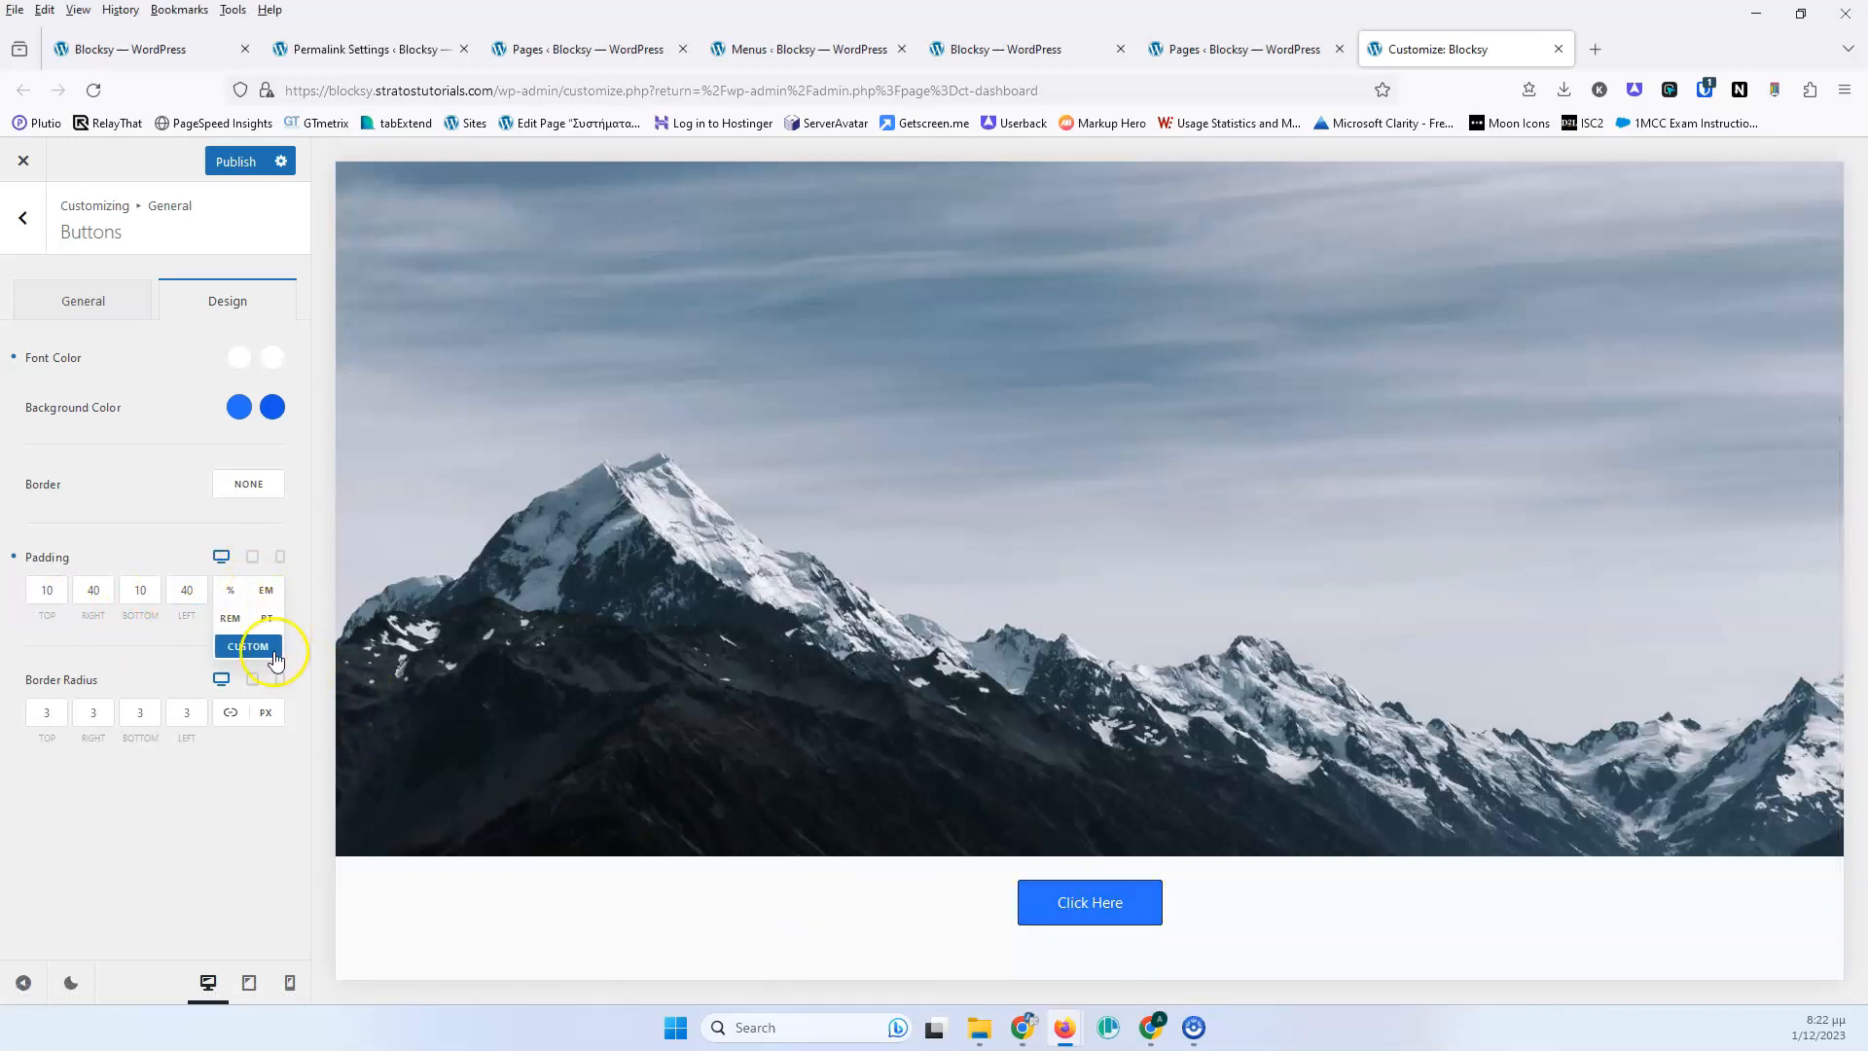
{"action": "left_click", "coordinate": [142, 524]}
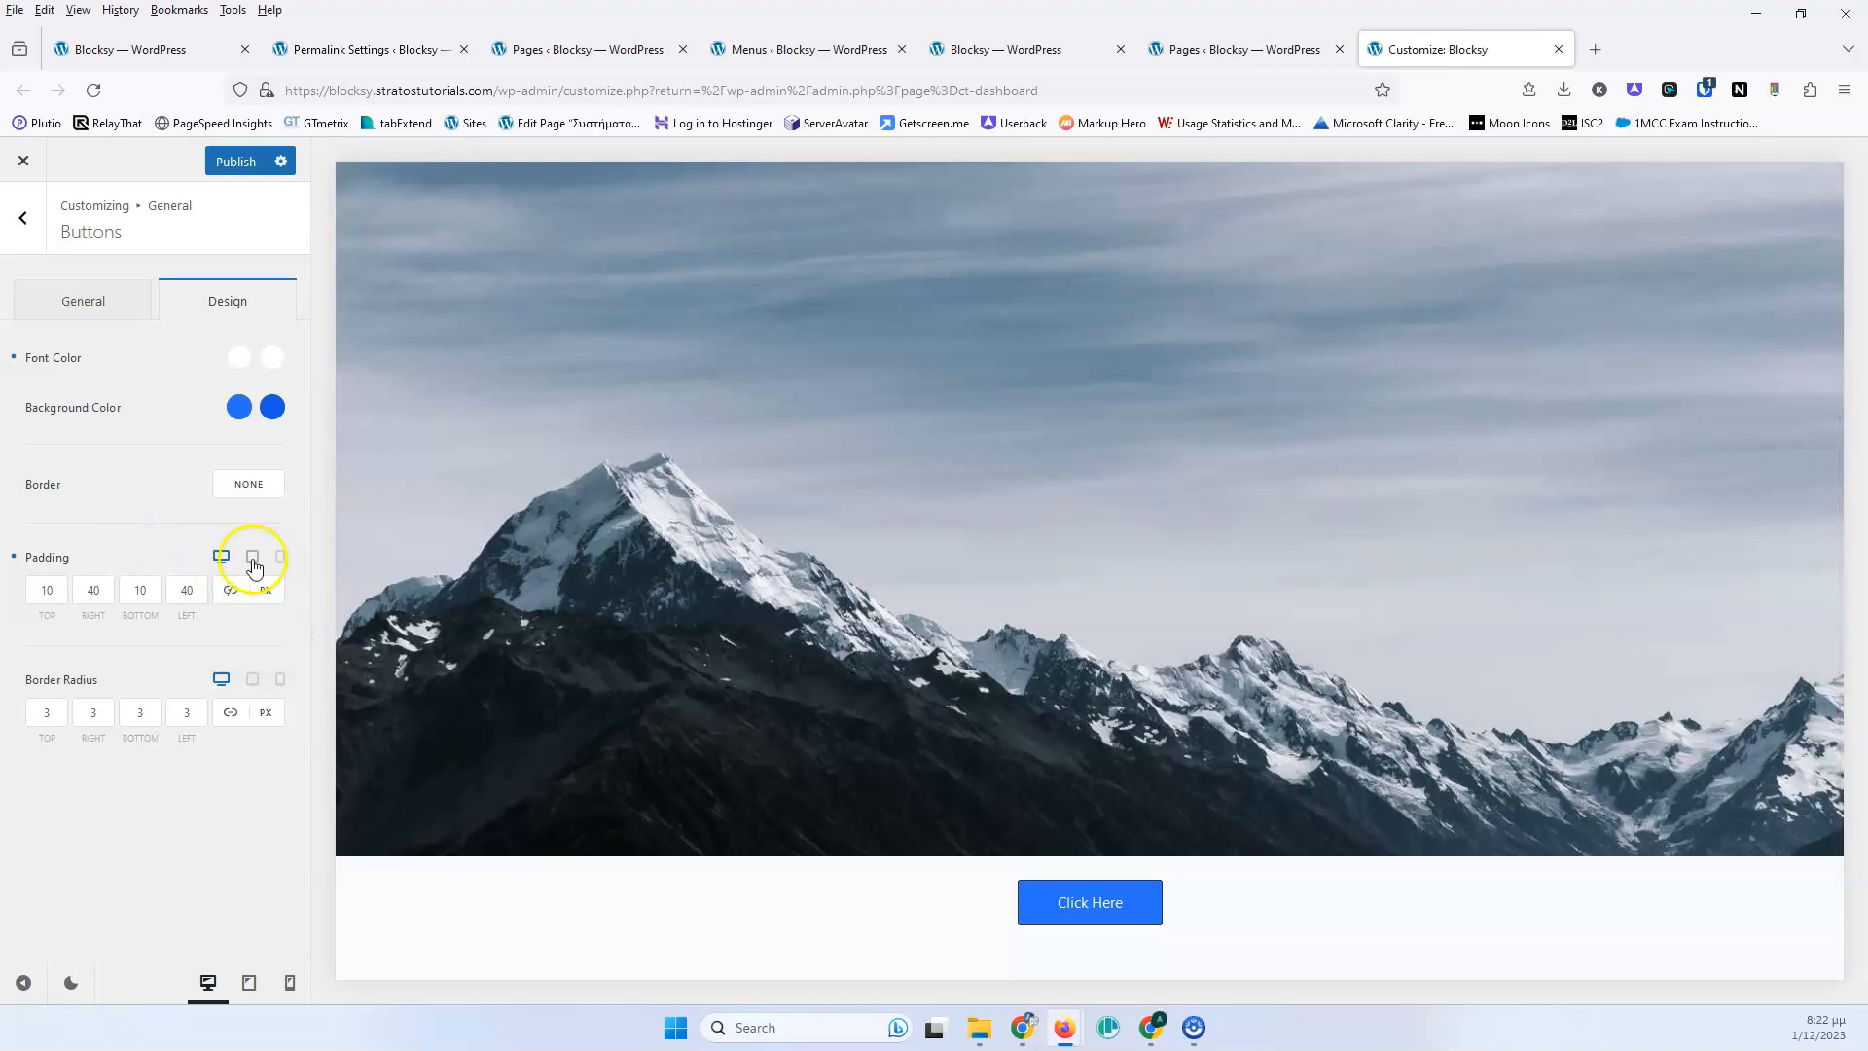
{"action": "left_click", "coordinate": [252, 555]}
{"action": "left_click", "coordinate": [280, 556]}
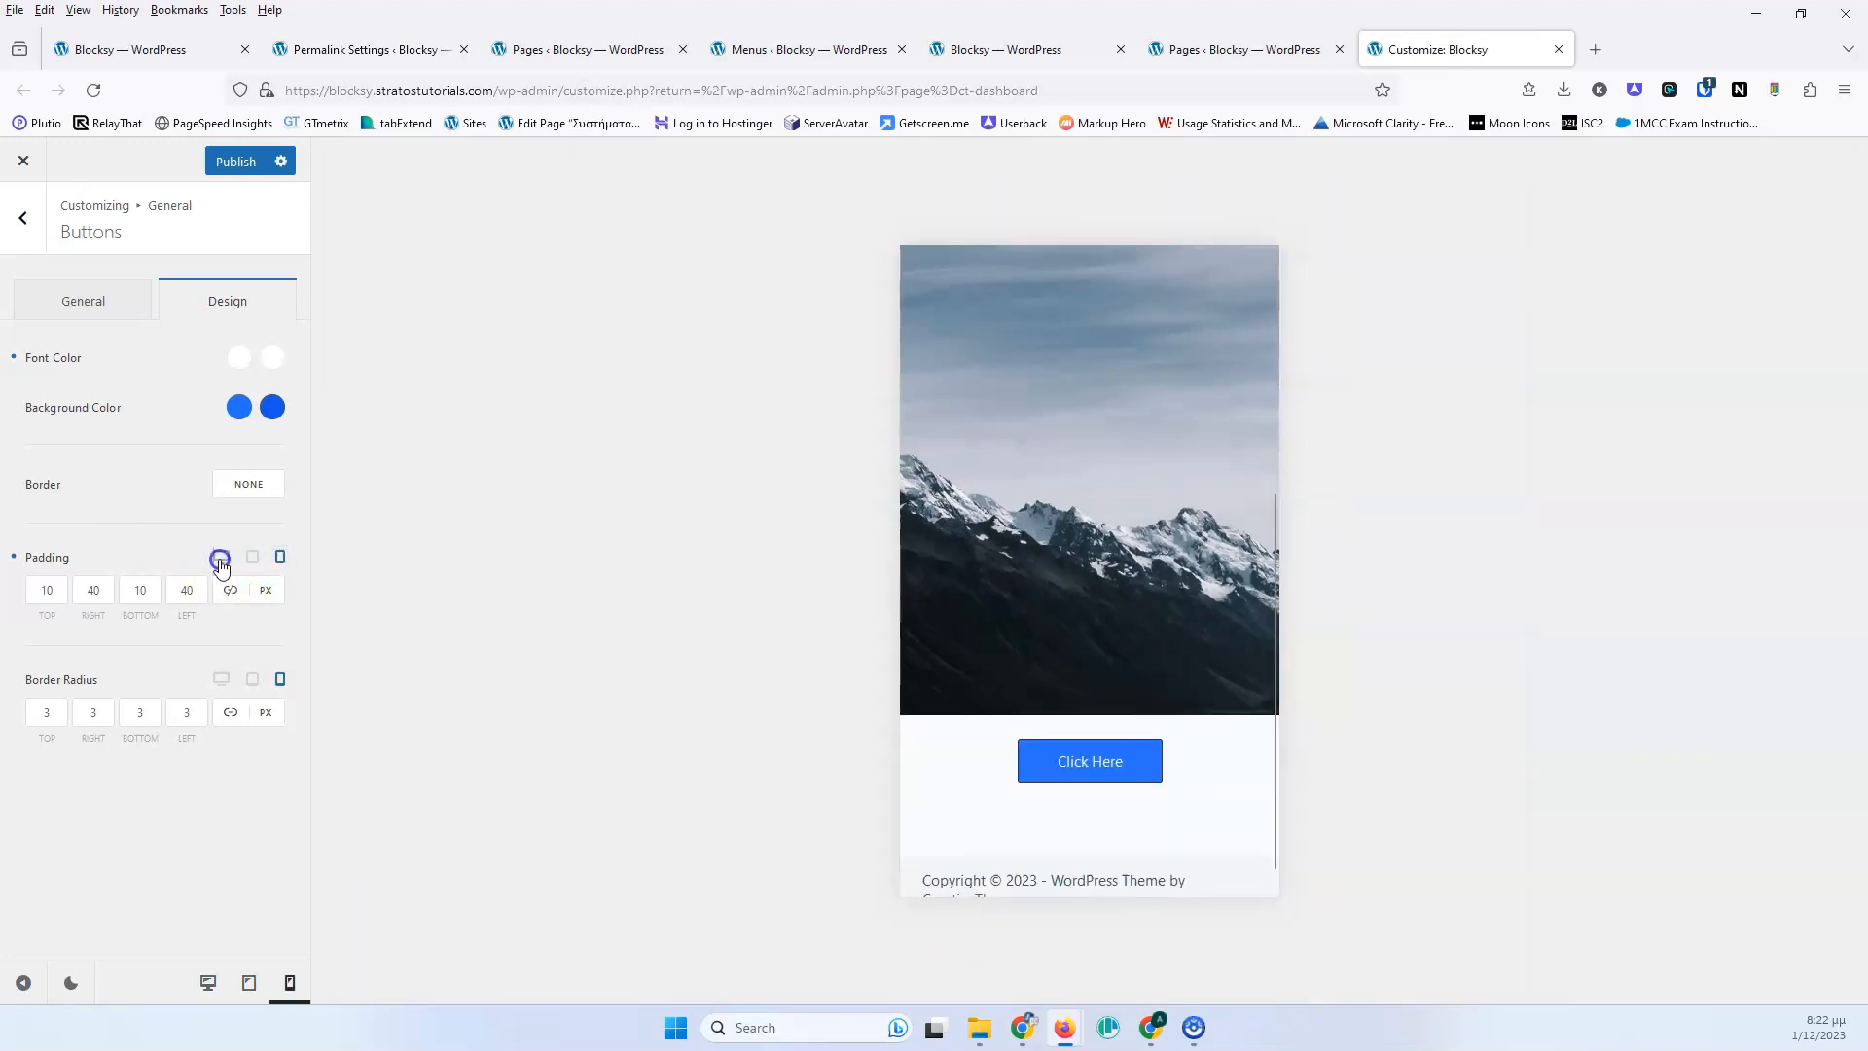
{"action": "left_click", "coordinate": [220, 555]}
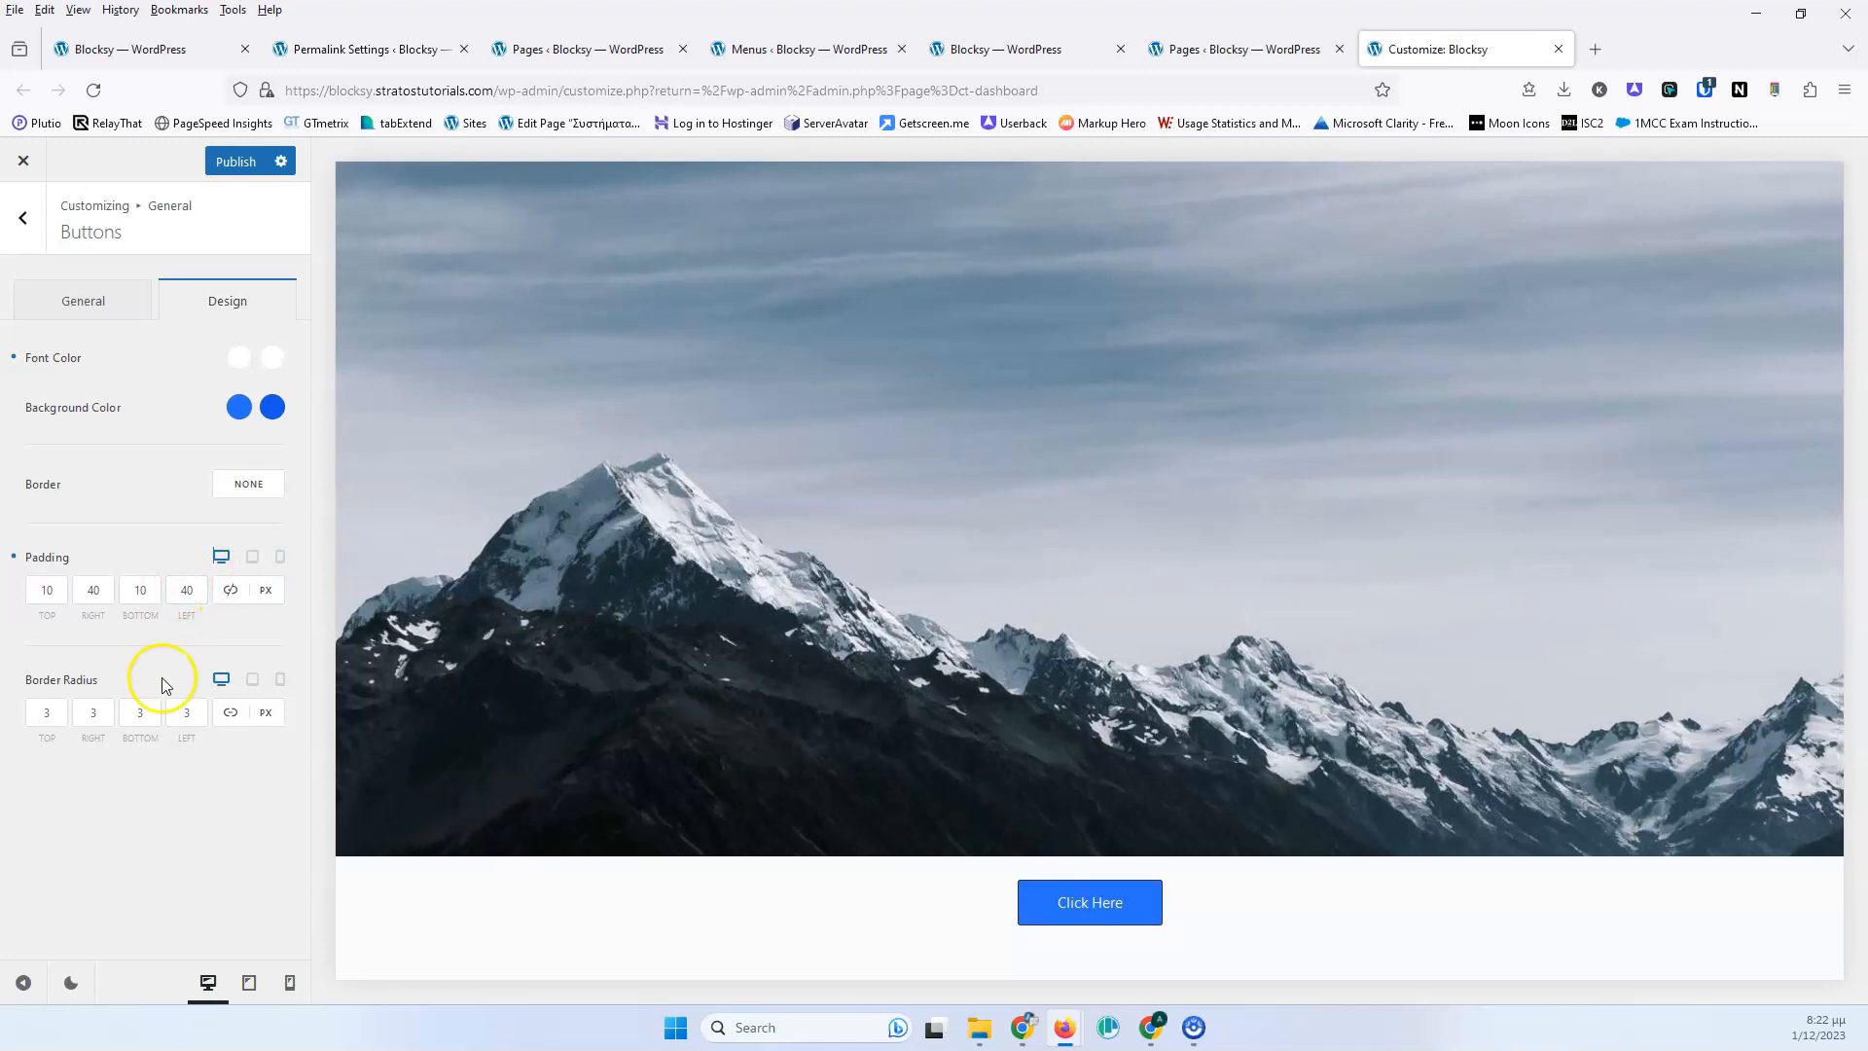
Set the buttons' desktop border radius to 8 px on all four sides with the values linked.
{"action": "left_click_drag", "start_coordinate": [58, 711], "coordinate": [9, 710]}
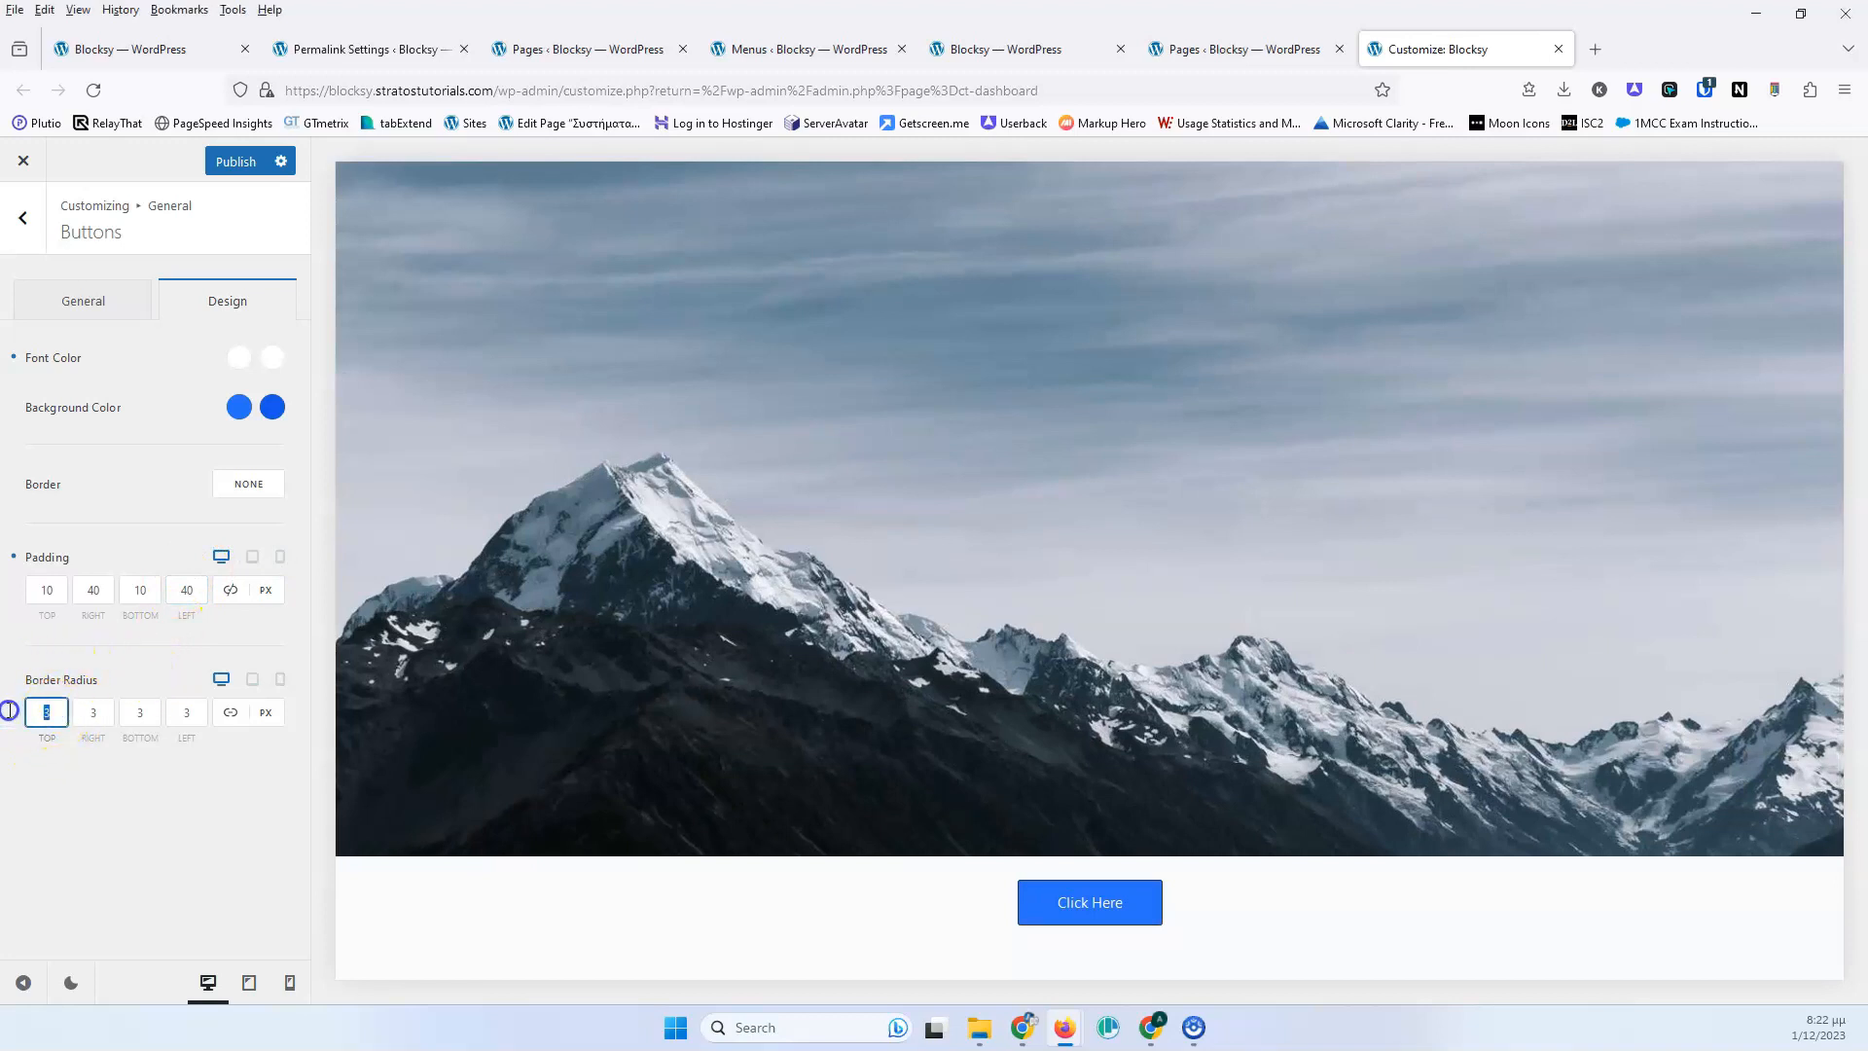
{"action": "type", "text": "8"}
{"action": "left_click", "coordinate": [230, 716]}
{"action": "left_click", "coordinate": [231, 717]}
{"action": "left_click", "coordinate": [230, 715]}
{"action": "left_click", "coordinate": [52, 712]}
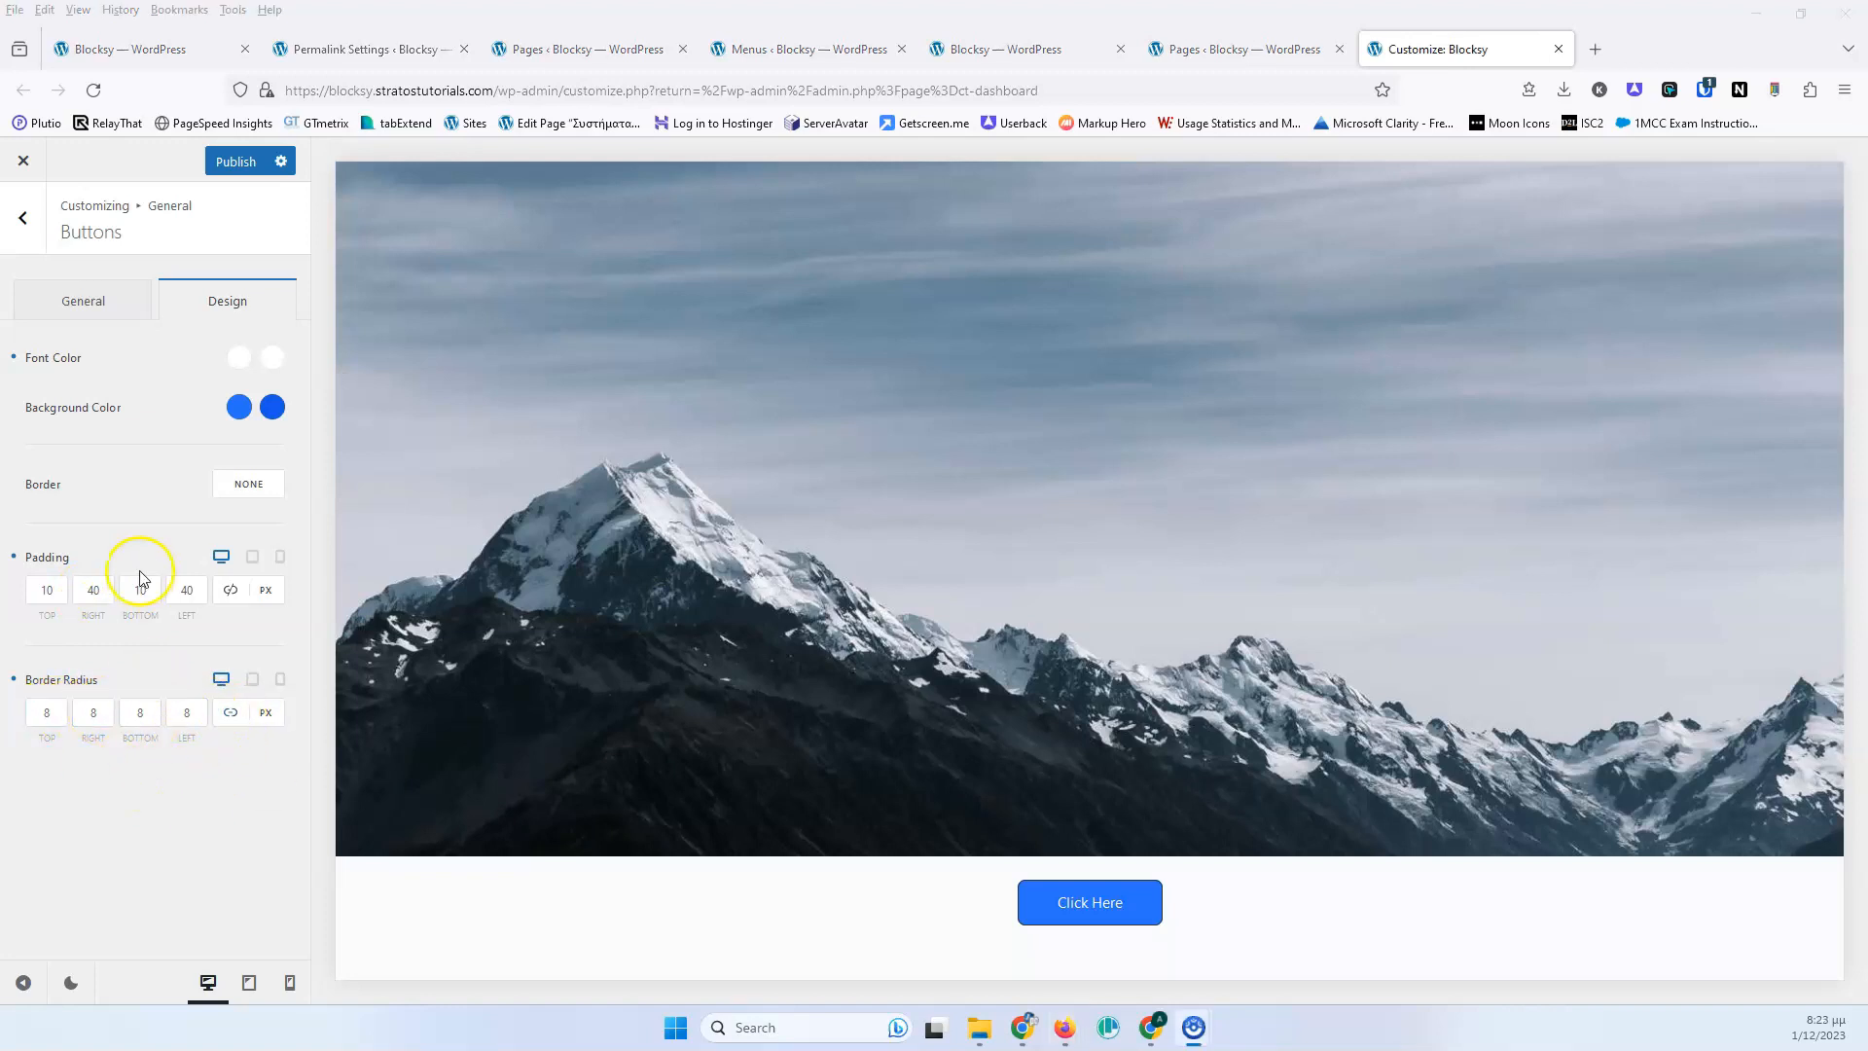
Open the Breadcrumbs settings, try the Type 2 and Type 3 separators, and restore the first arrow separator.
{"action": "left_click", "coordinate": [23, 218]}
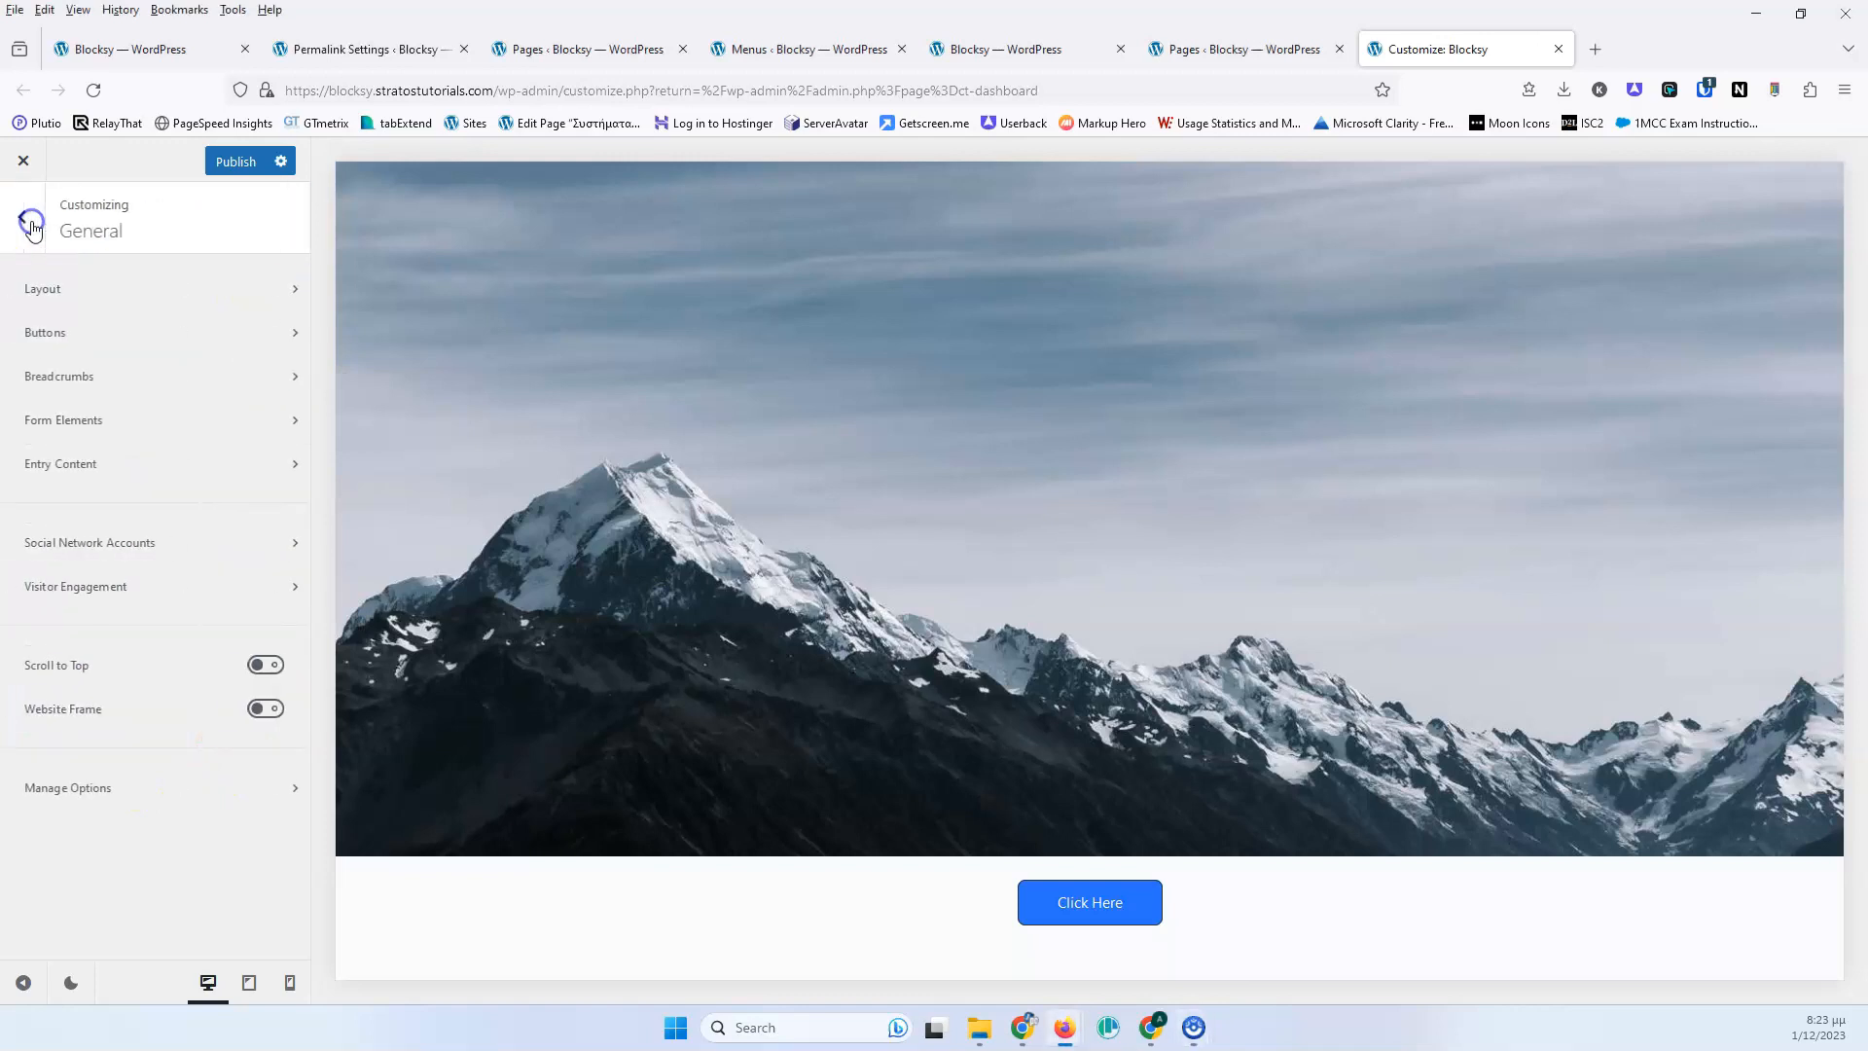
{"action": "left_click", "coordinate": [112, 391]}
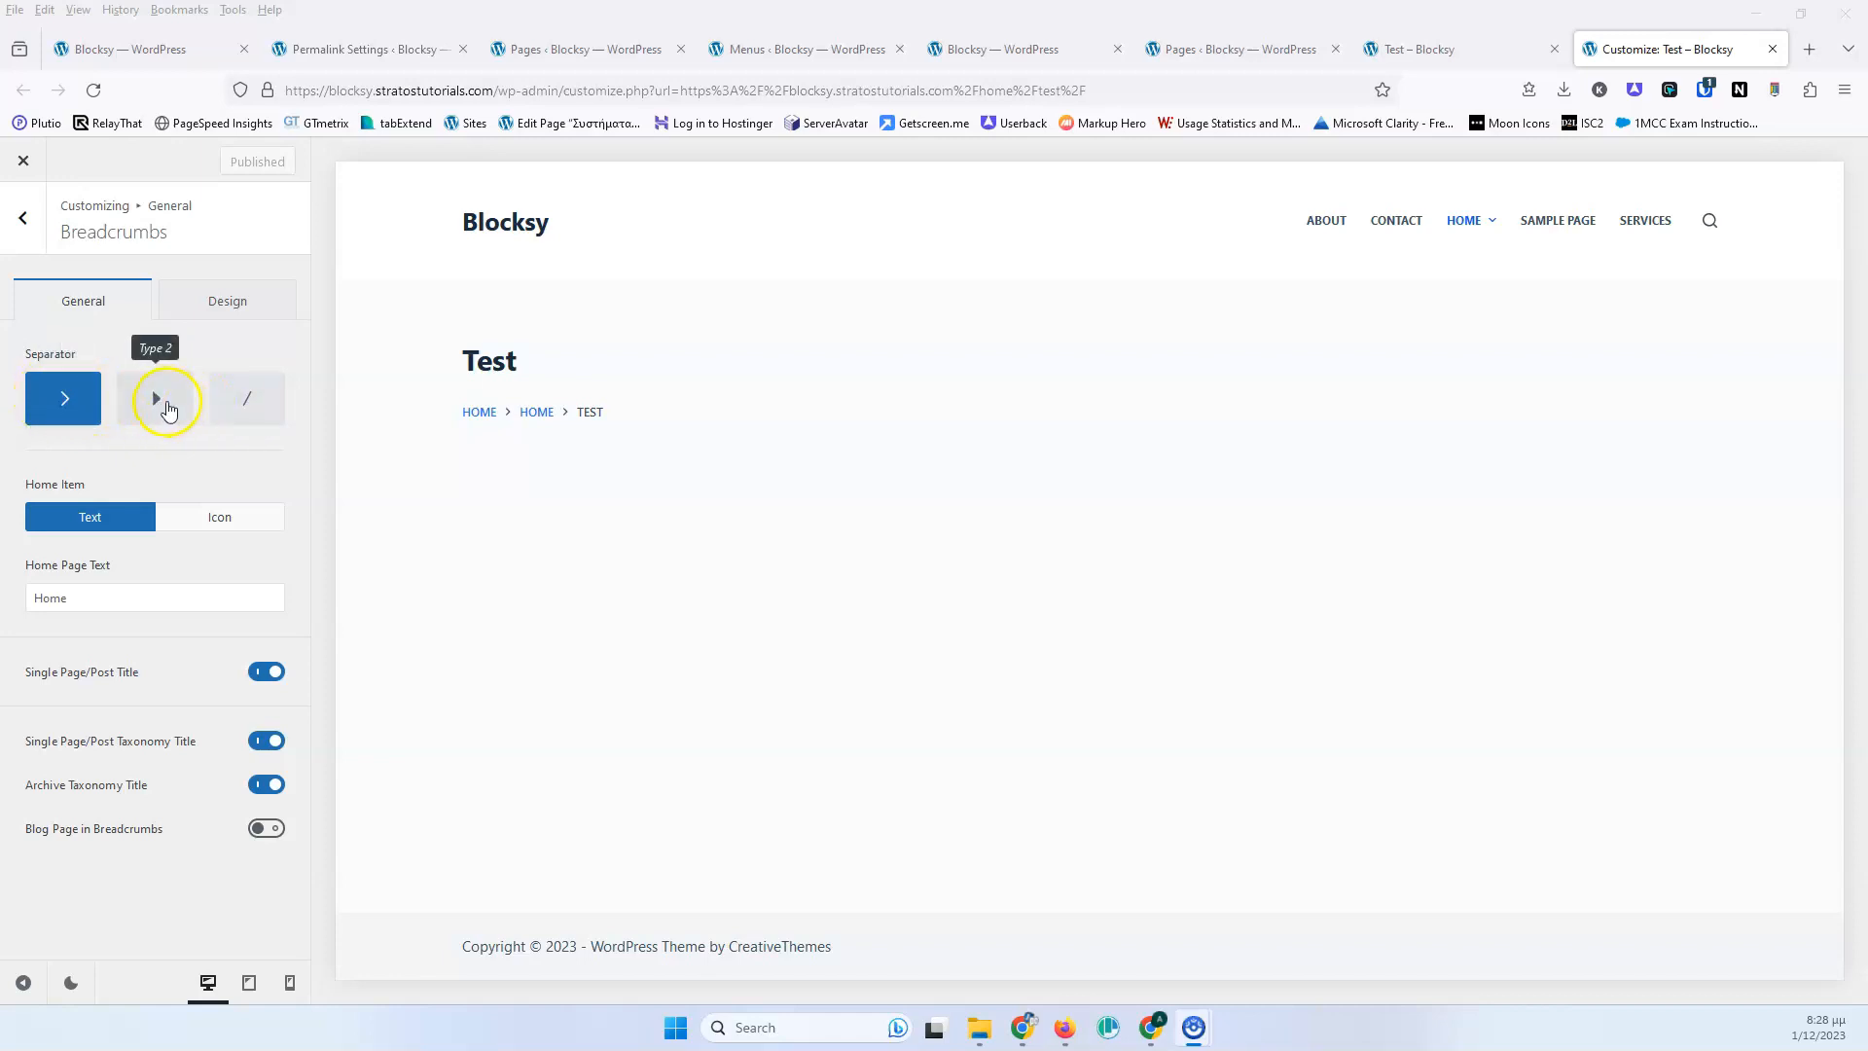
{"action": "left_click", "coordinate": [163, 405]}
{"action": "left_click", "coordinate": [236, 414]}
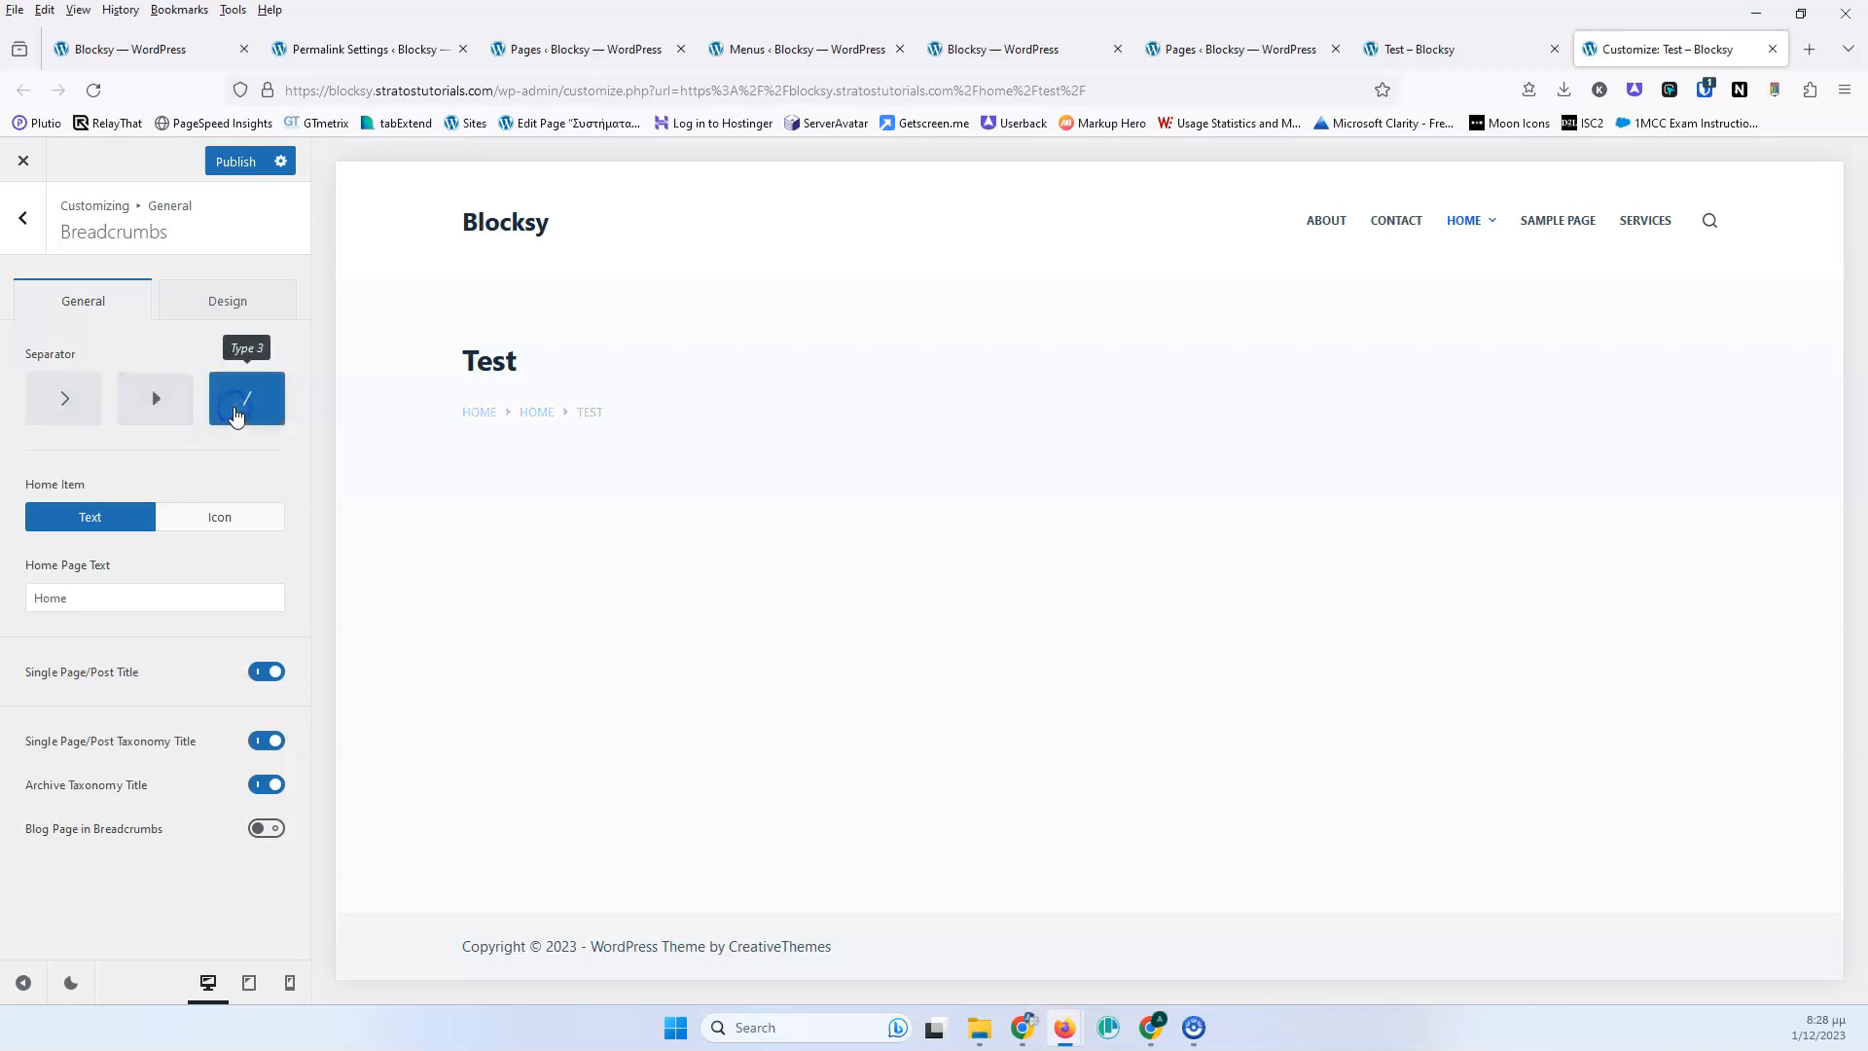
{"action": "left_click", "coordinate": [65, 400]}
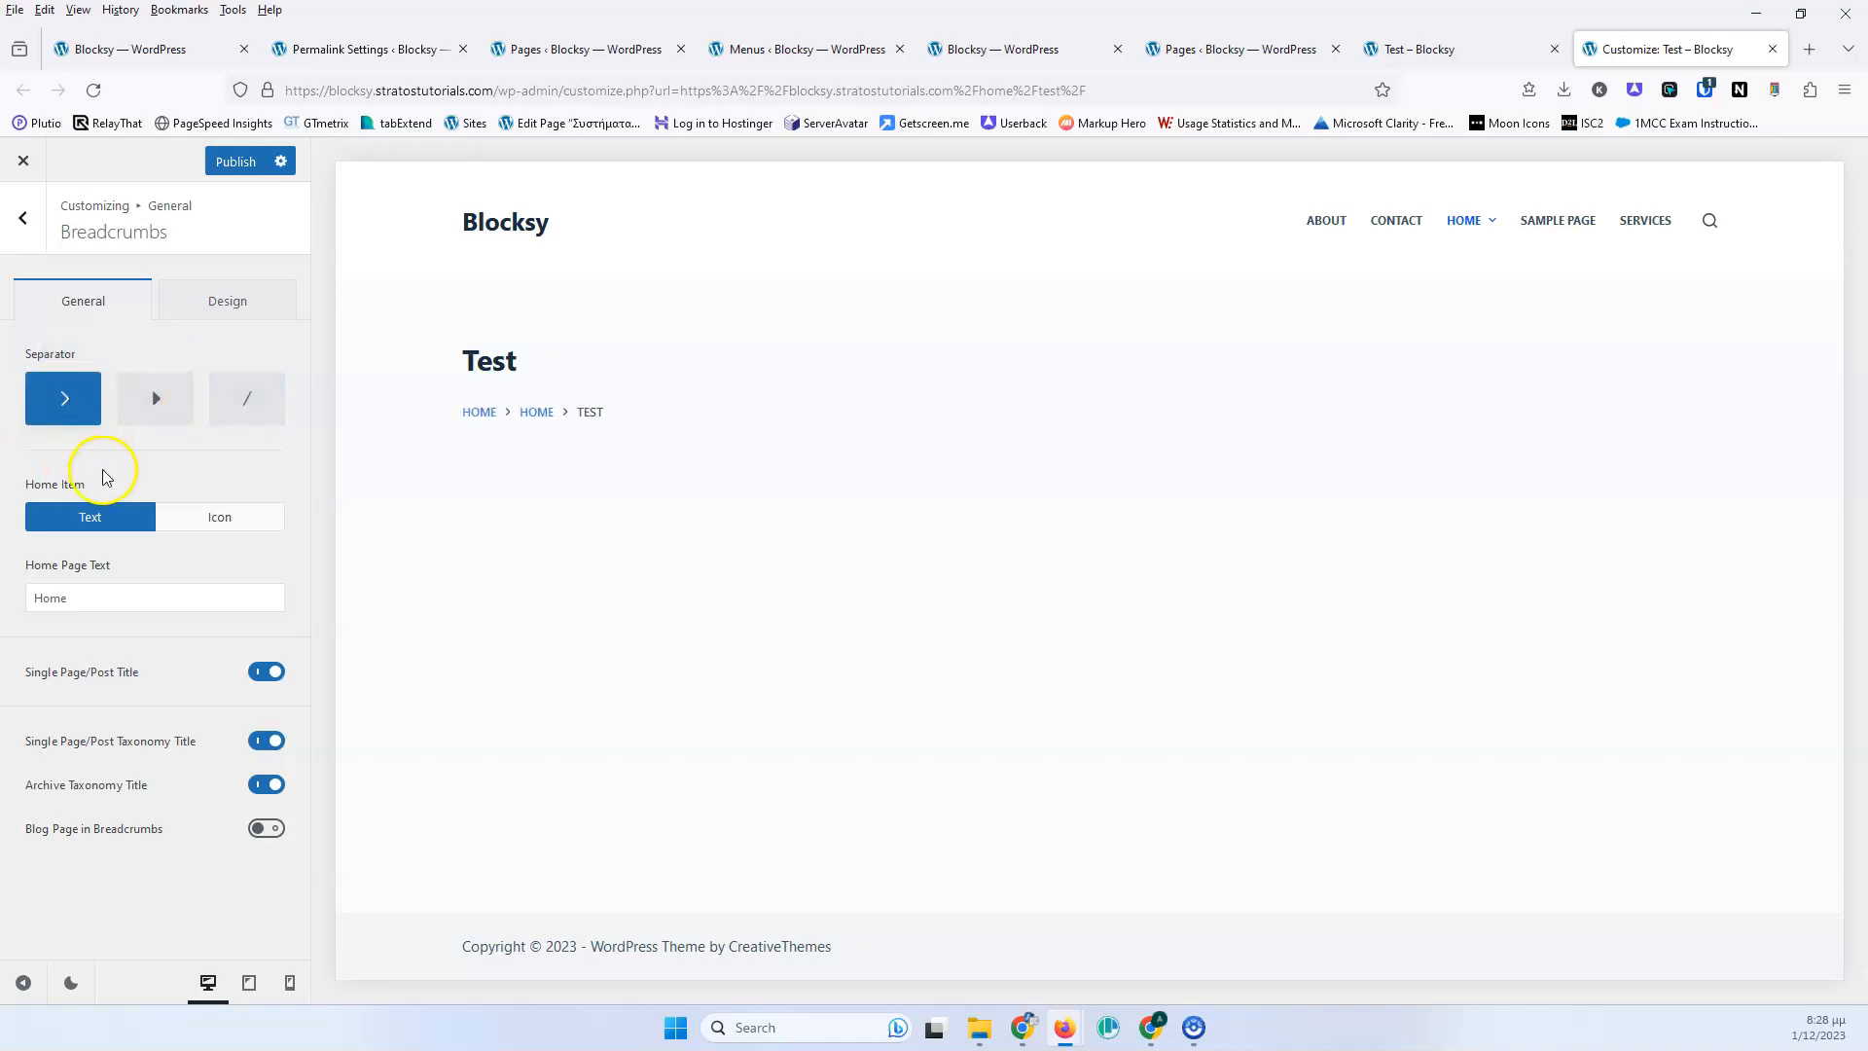
Try the Icon option for the breadcrumbs Home Item, set it back to Text, and select the Home Page Text.
{"action": "left_click", "coordinate": [105, 508]}
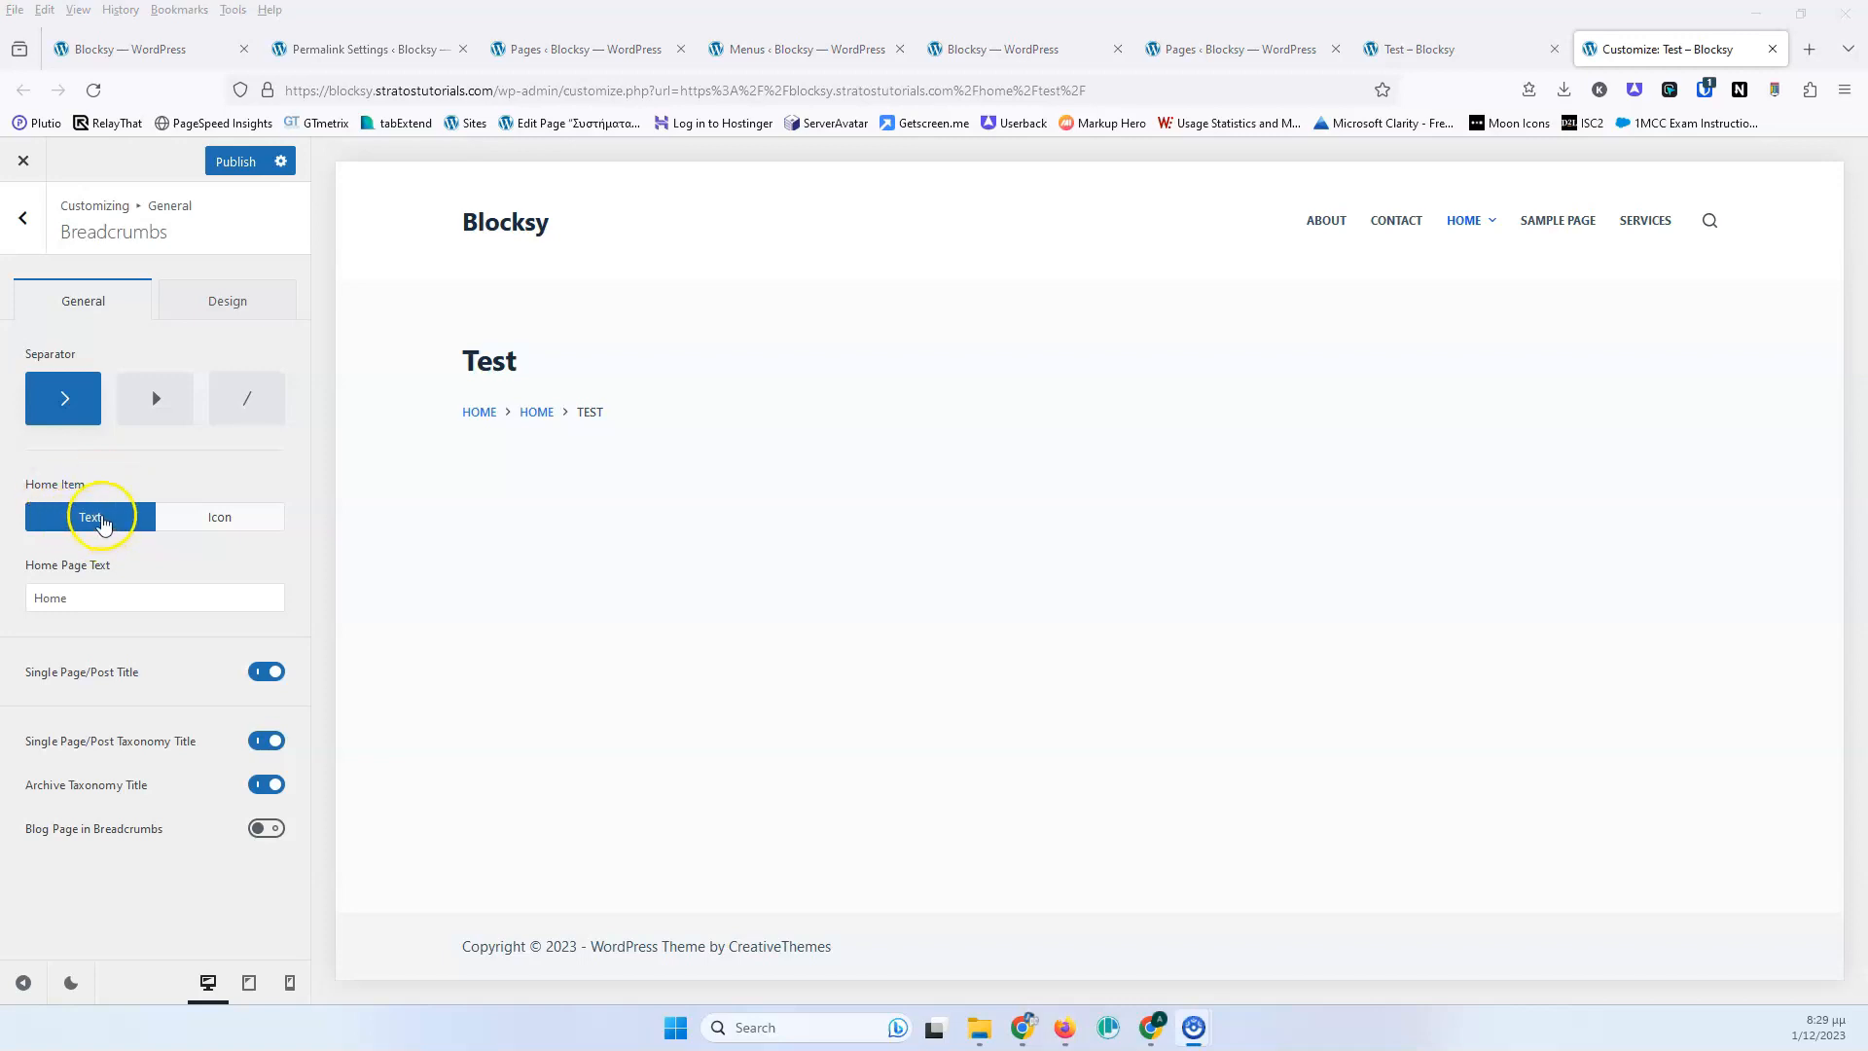
{"action": "left_click", "coordinate": [223, 526]}
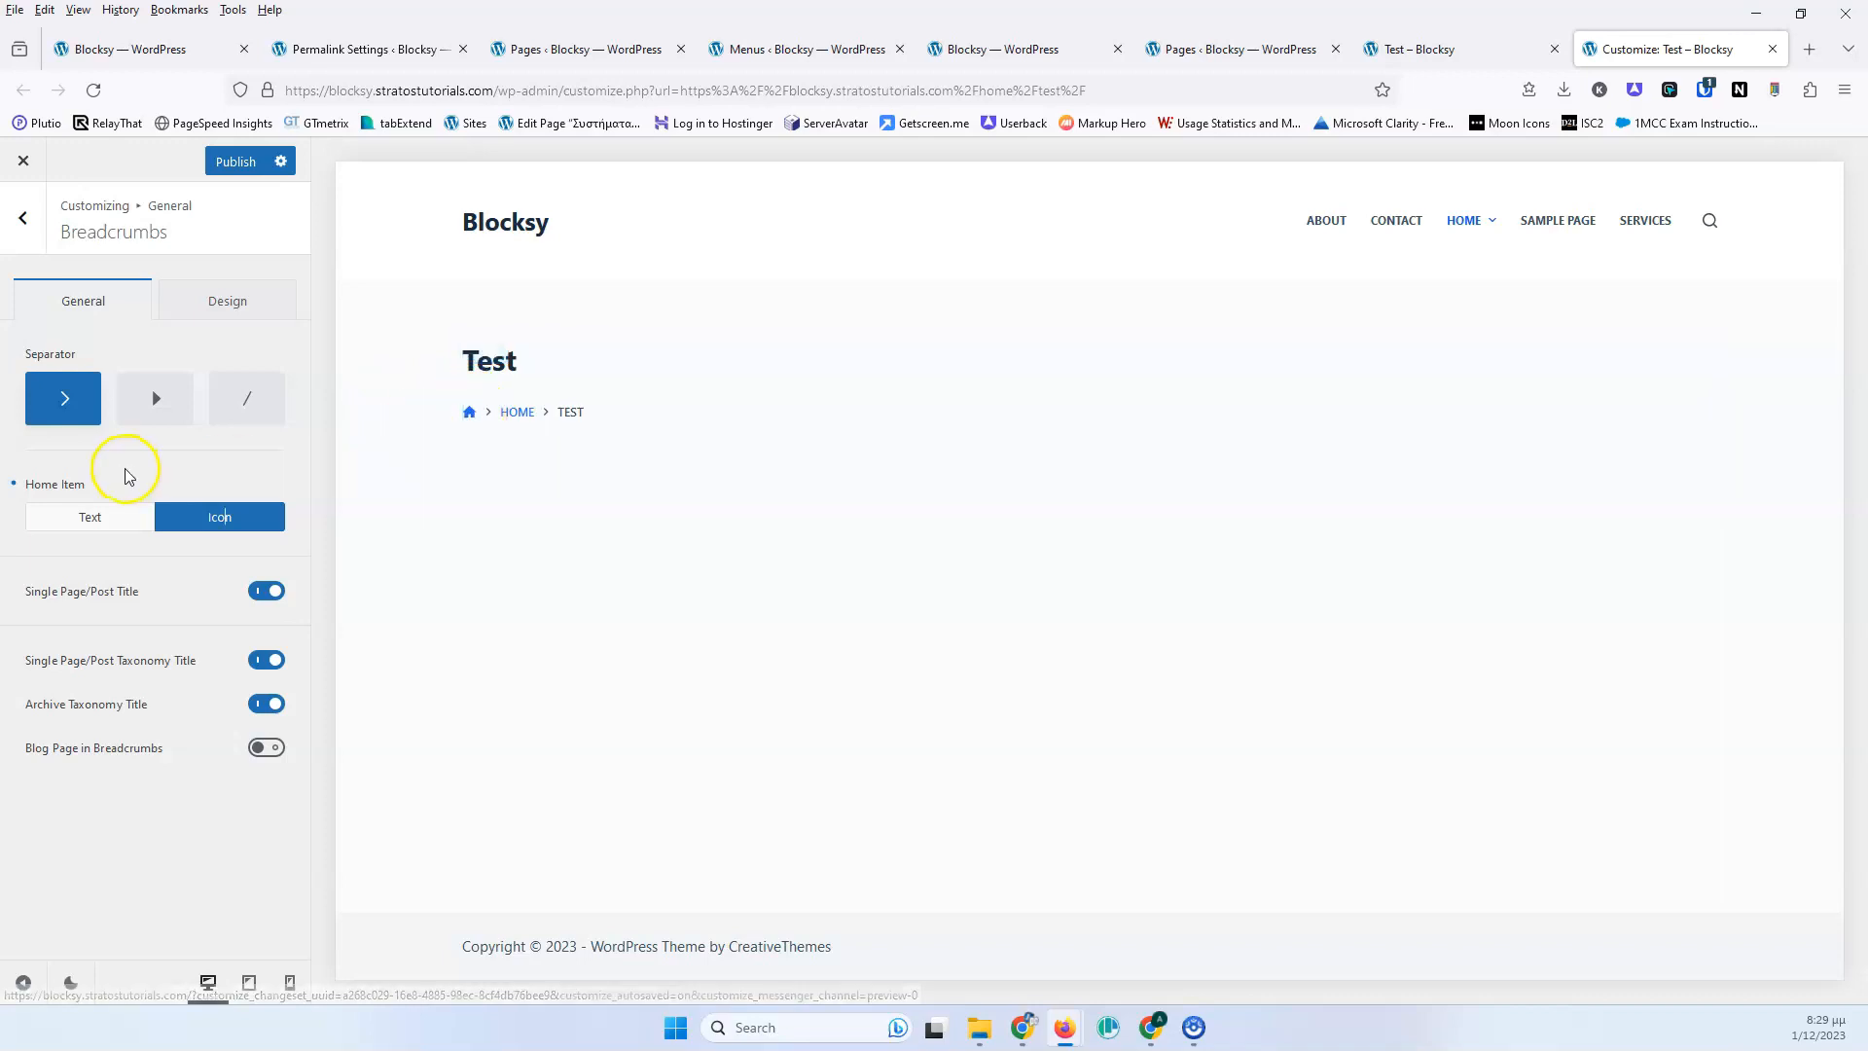
{"action": "left_click", "coordinate": [92, 517]}
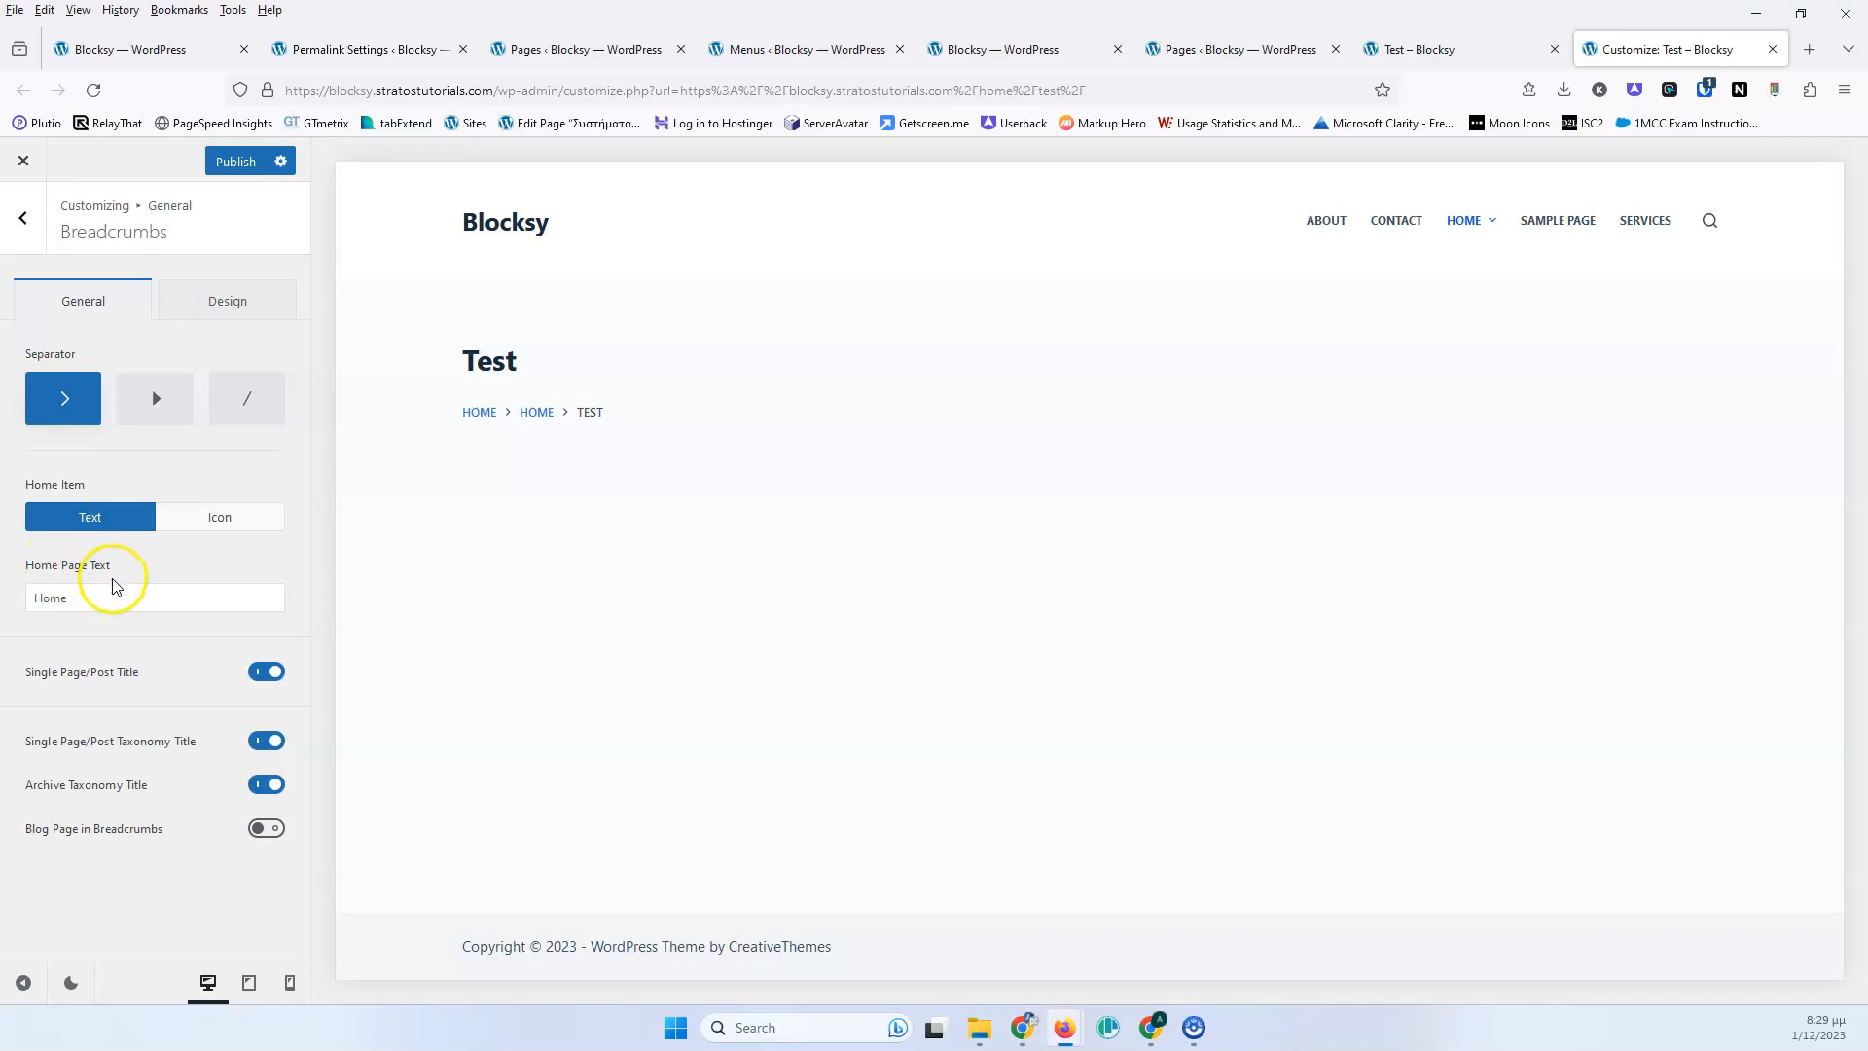
{"action": "double_click", "coordinate": [101, 599]}
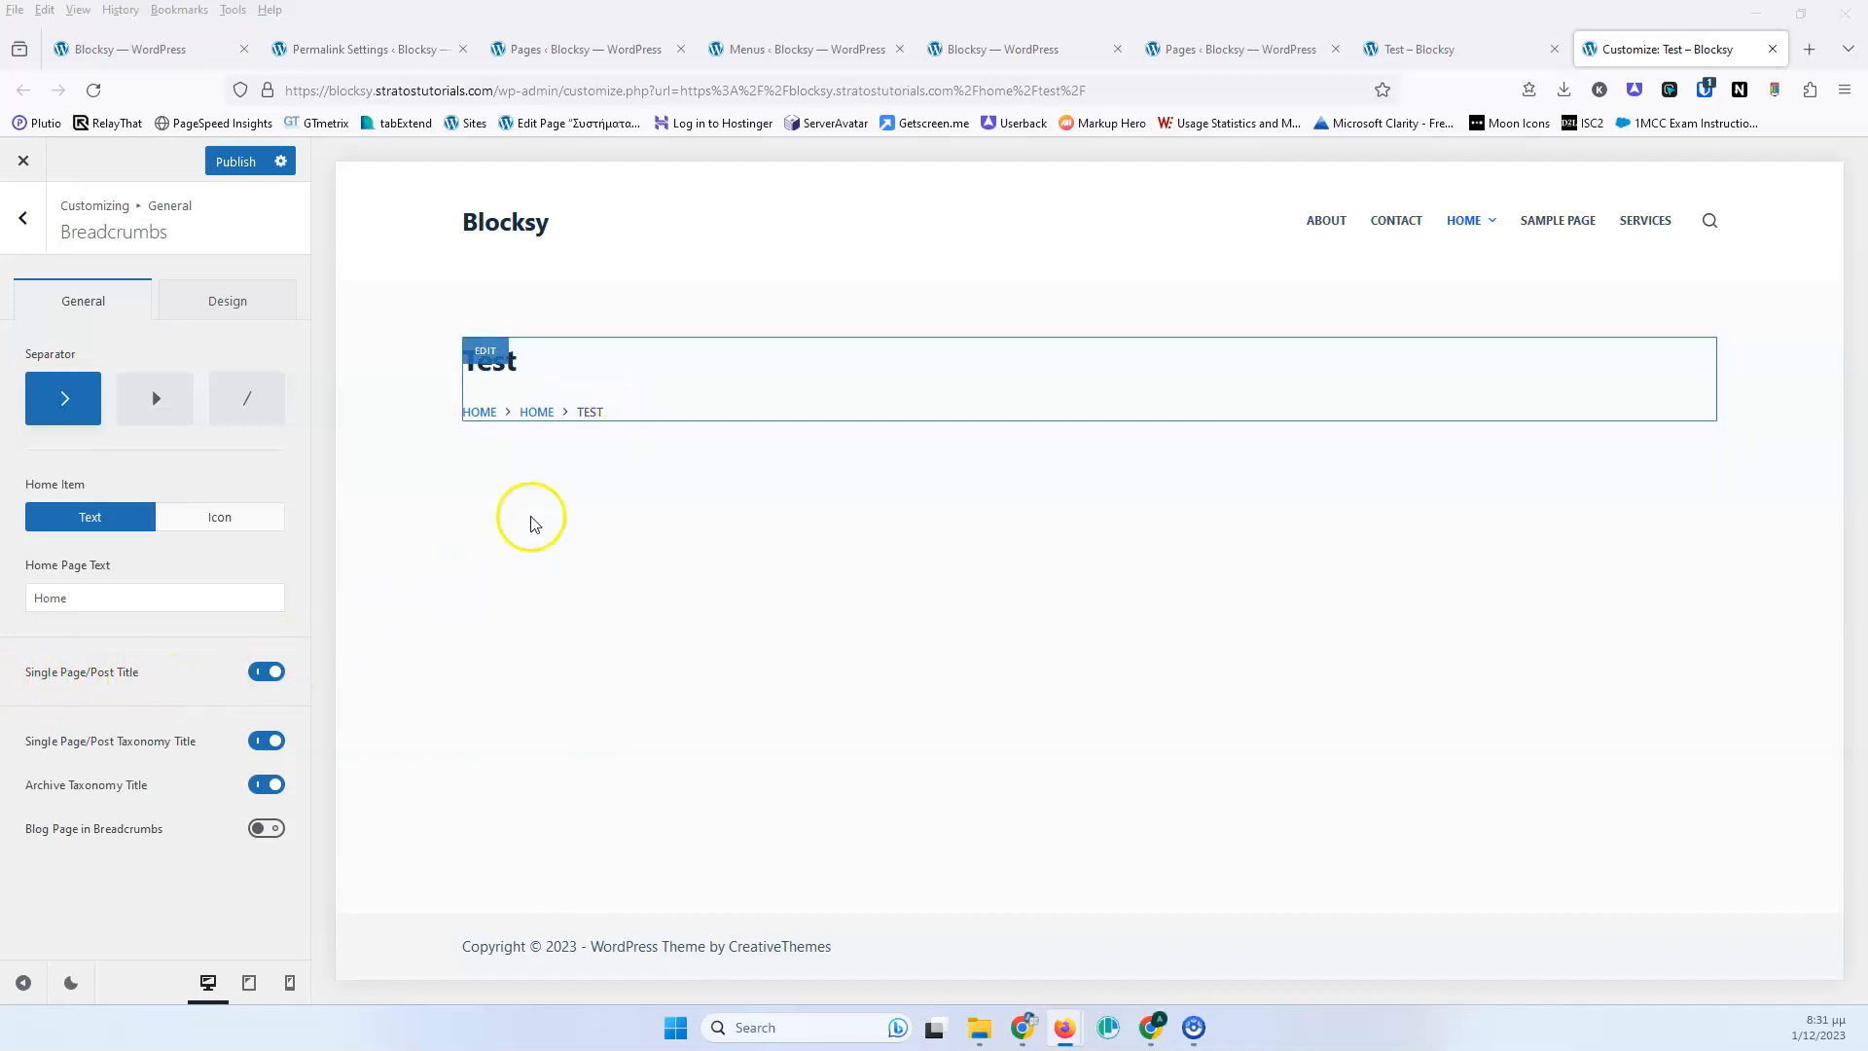
Switch Single Page/Post Title and Single Page/Post Taxonomy Title off and on again, and toggle Blog Page in Breadcrumbs.
{"action": "left_click", "coordinate": [259, 672]}
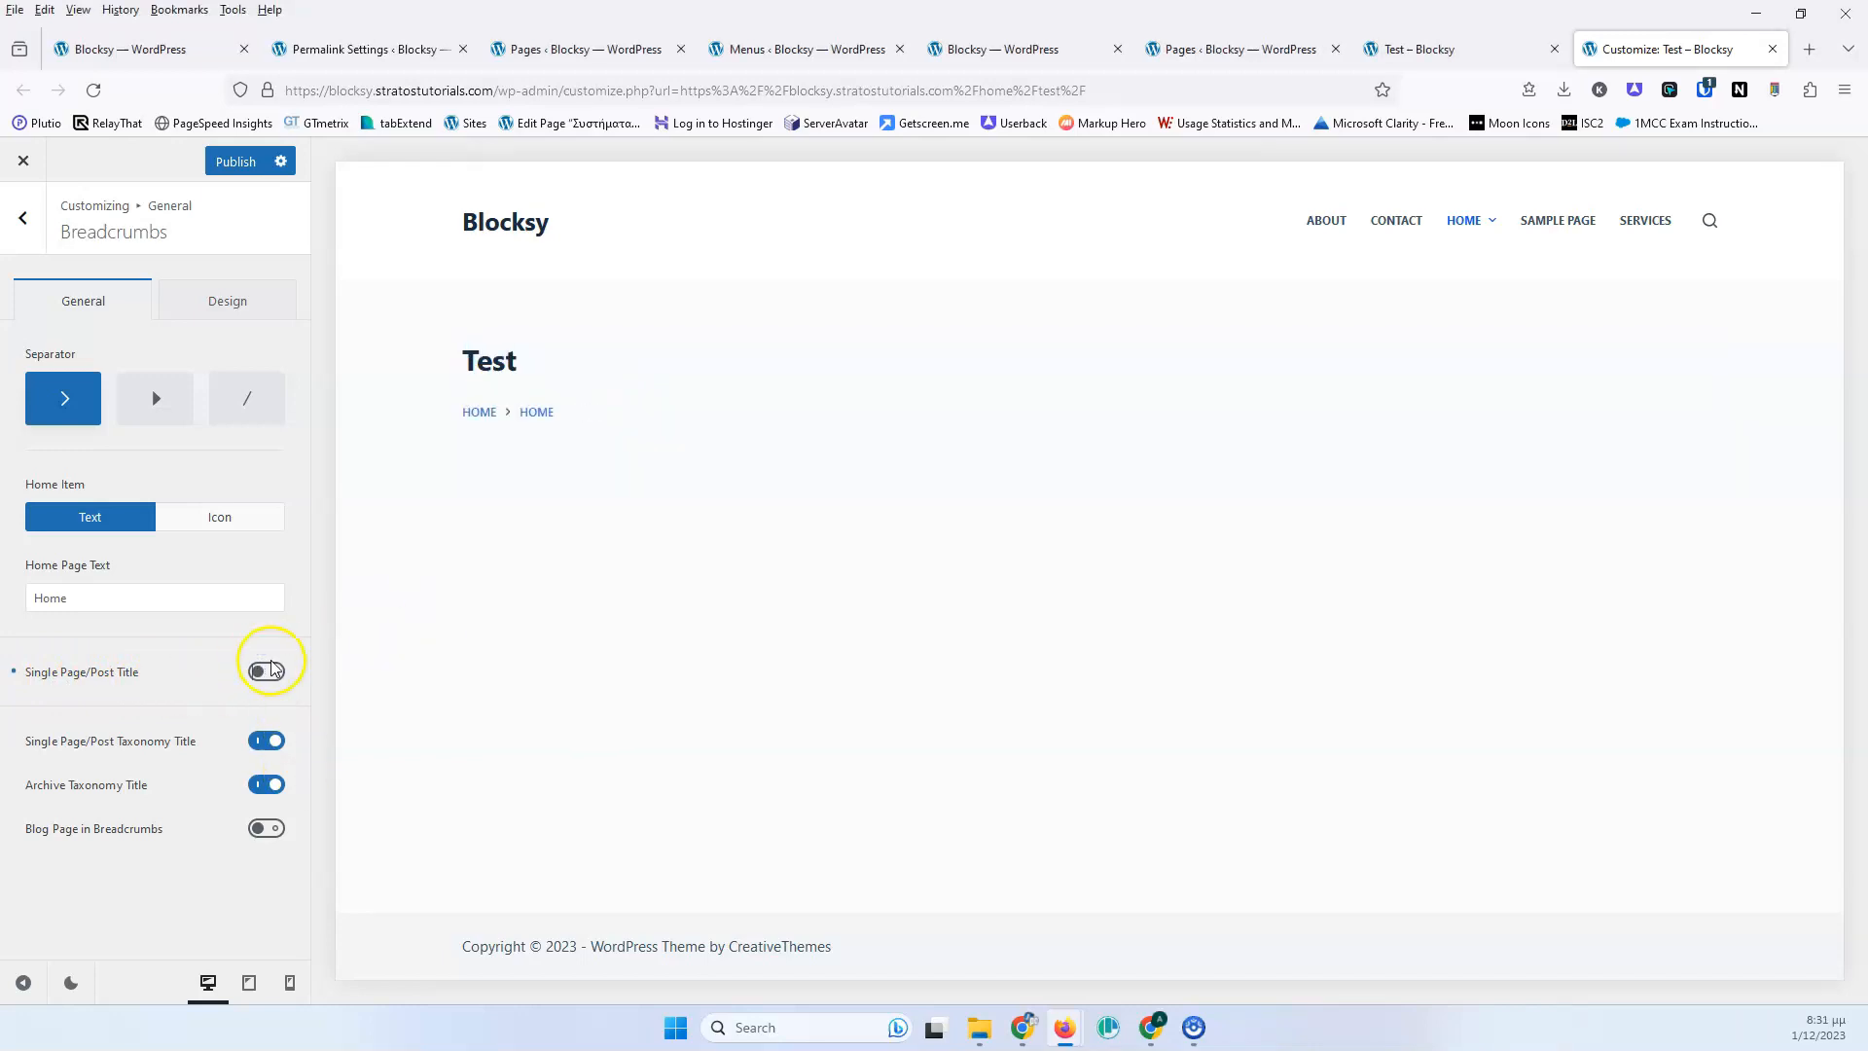
{"action": "left_click", "coordinate": [269, 672]}
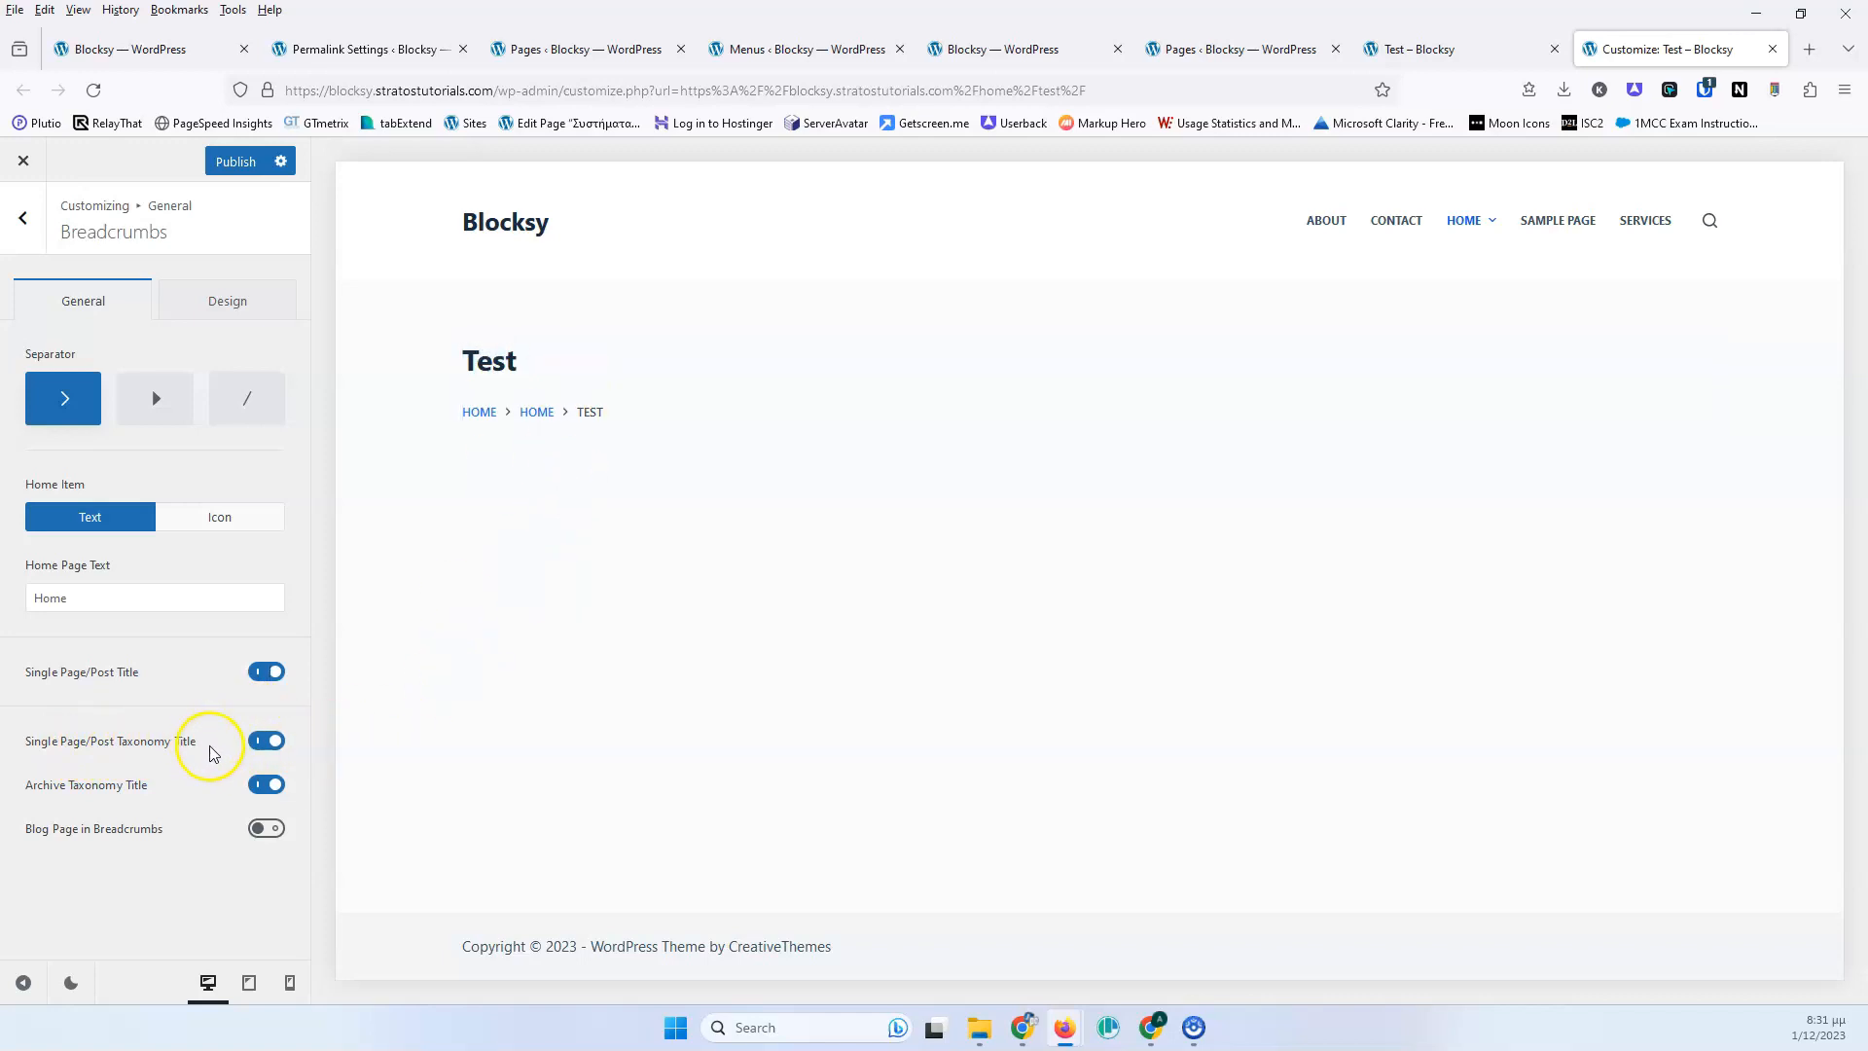
{"action": "left_click", "coordinate": [266, 742]}
{"action": "left_click", "coordinate": [268, 743]}
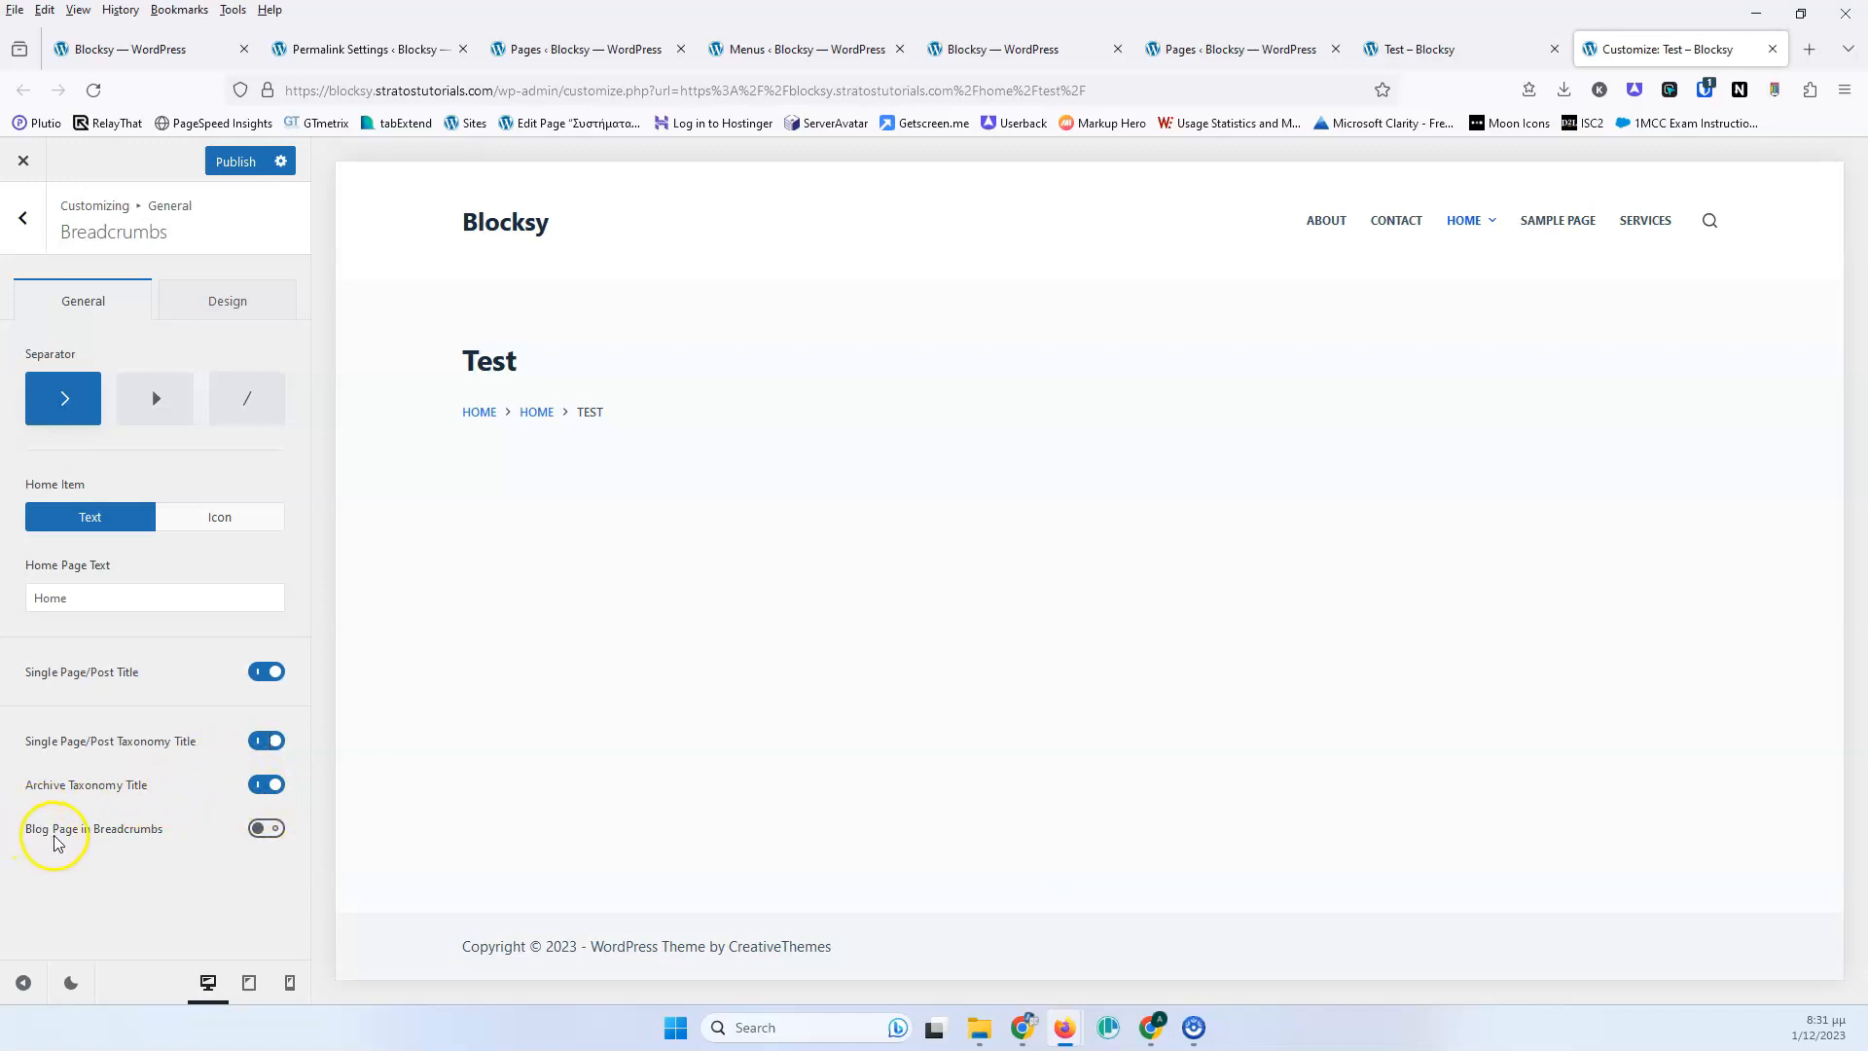
{"action": "left_click", "coordinate": [271, 834]}
Open the breadcrumbs design settings and bring up the Breadcrumbs Font options, including the font family choice.
{"action": "left_click", "coordinate": [200, 302]}
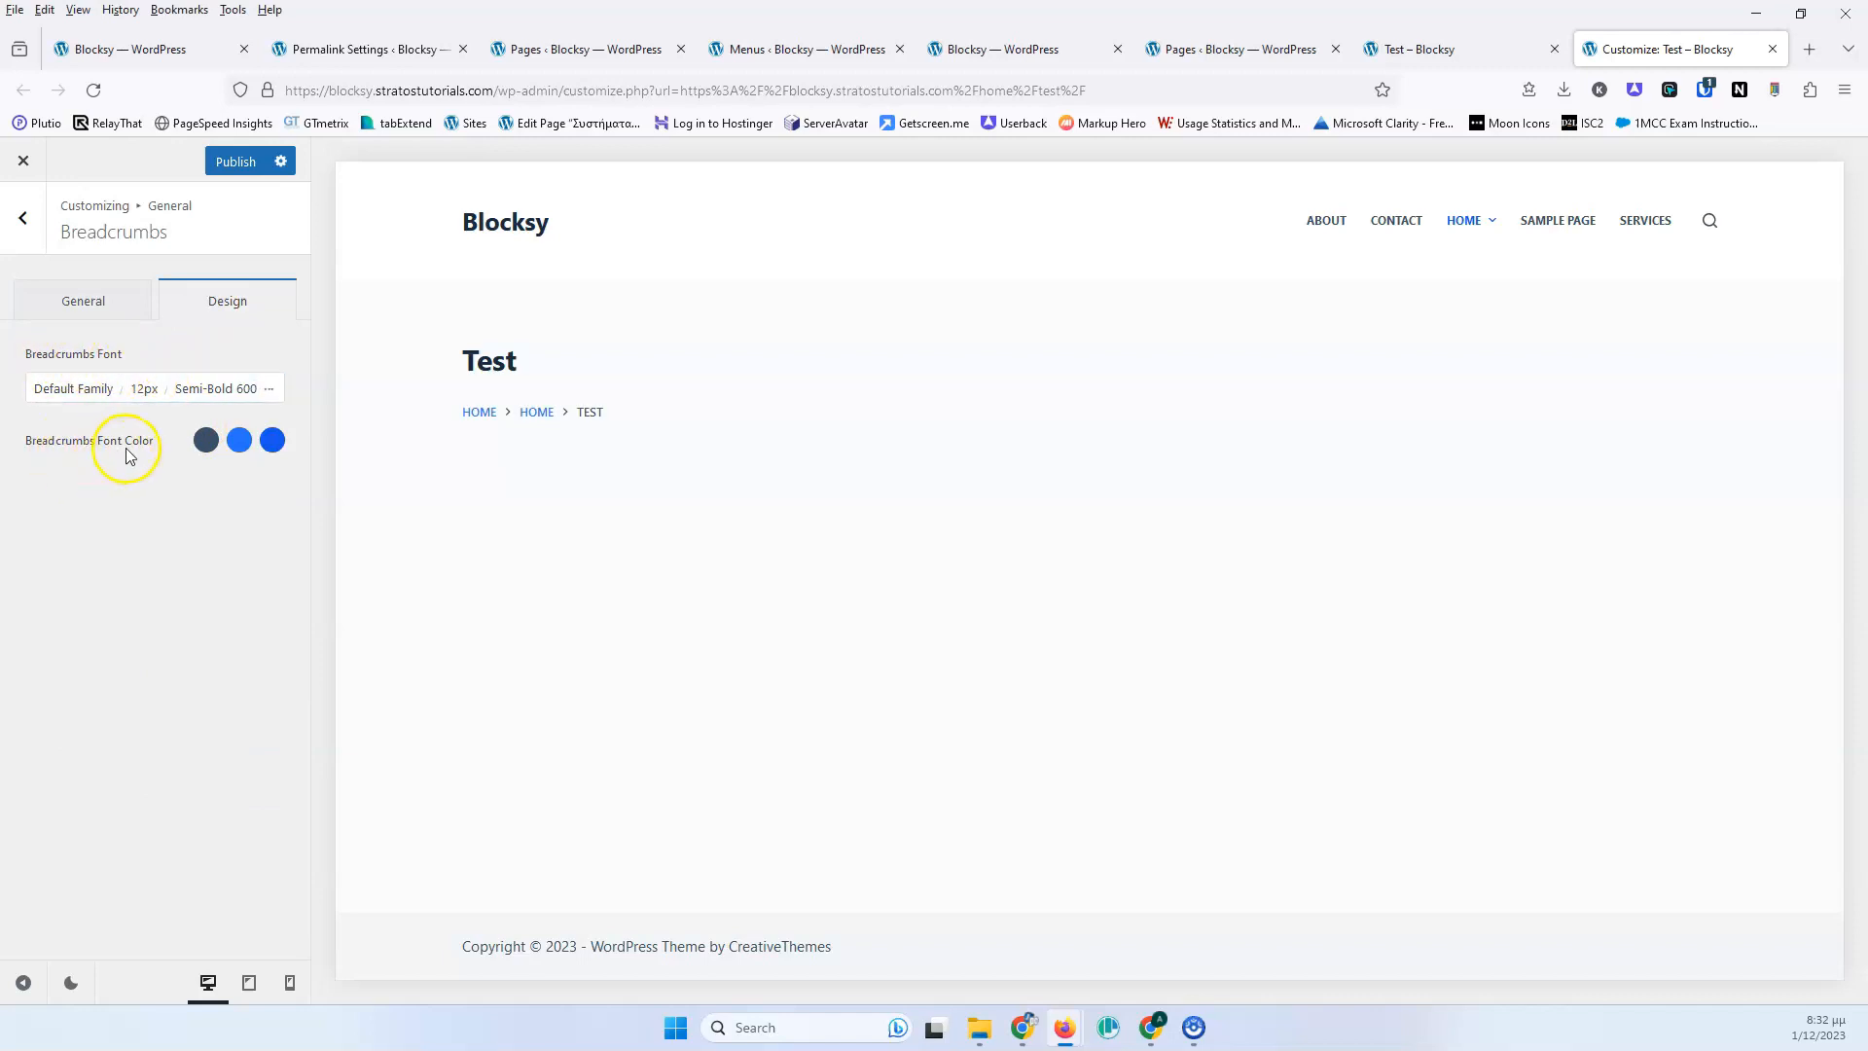
{"action": "left_click", "coordinate": [274, 391]}
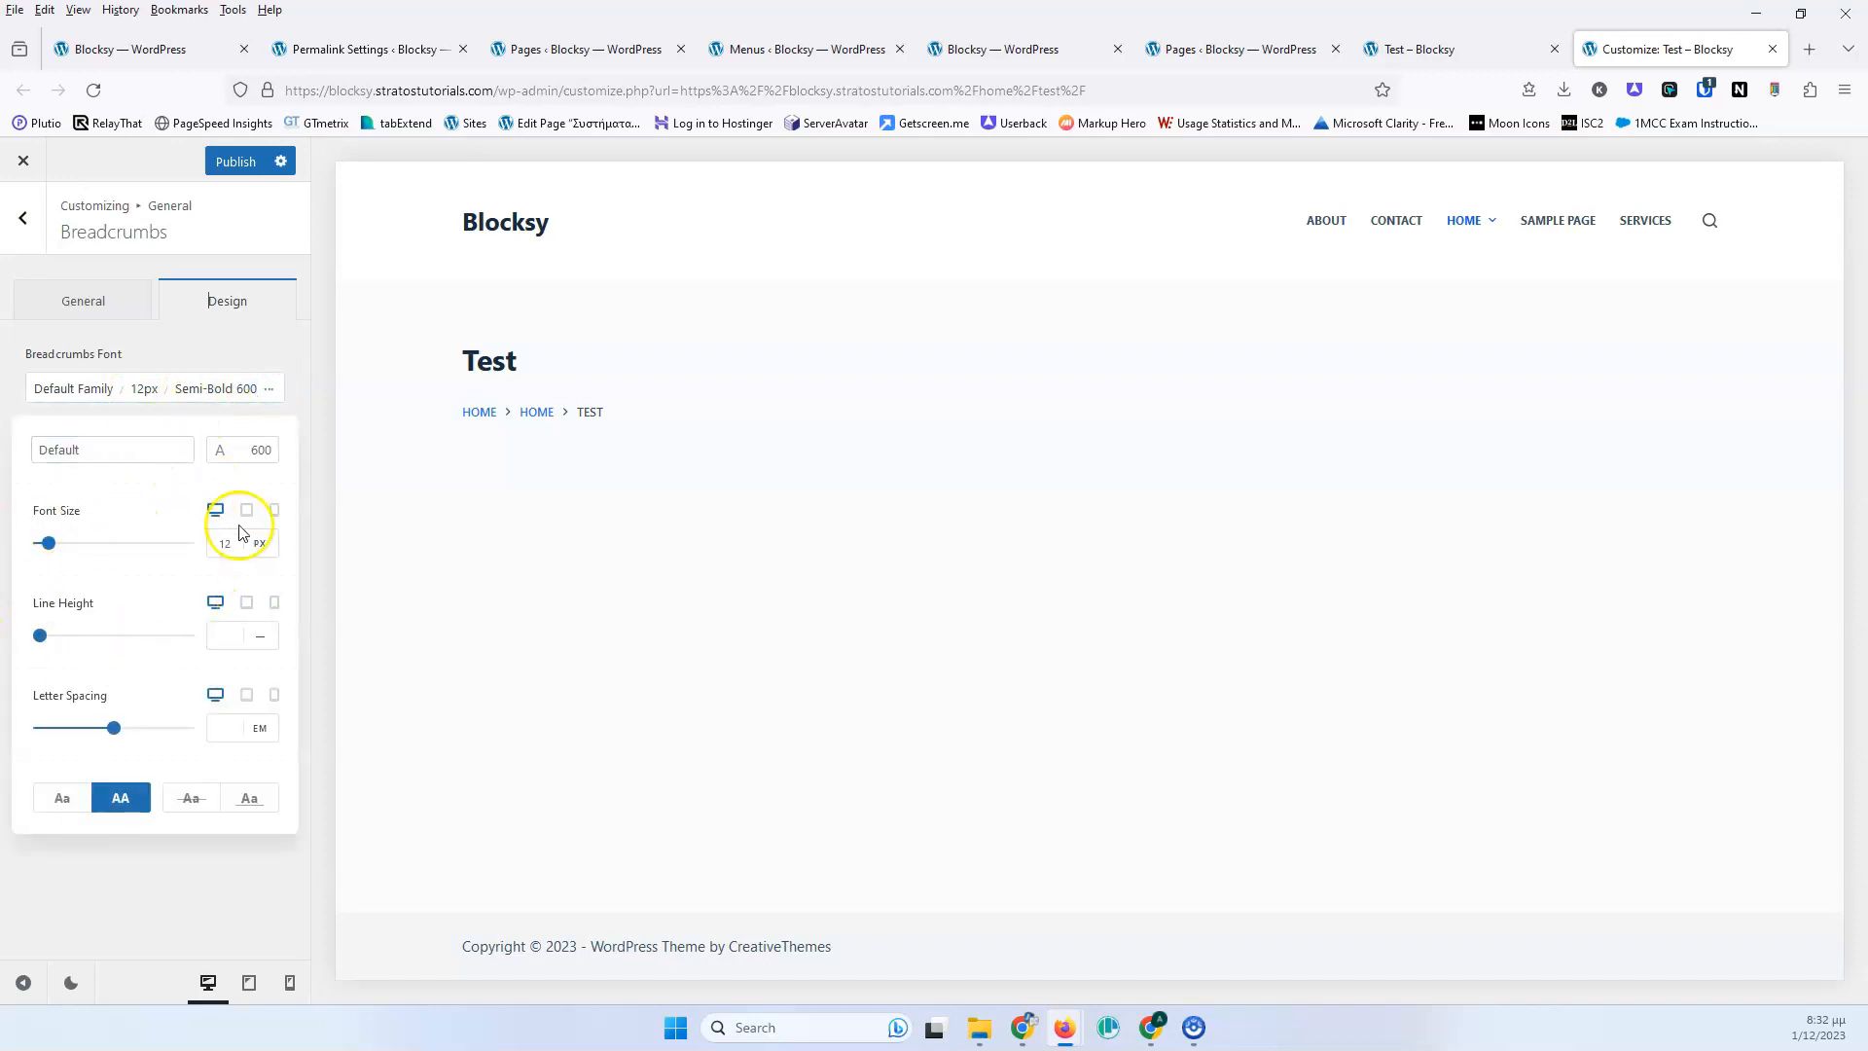
{"action": "left_click", "coordinate": [137, 455]}
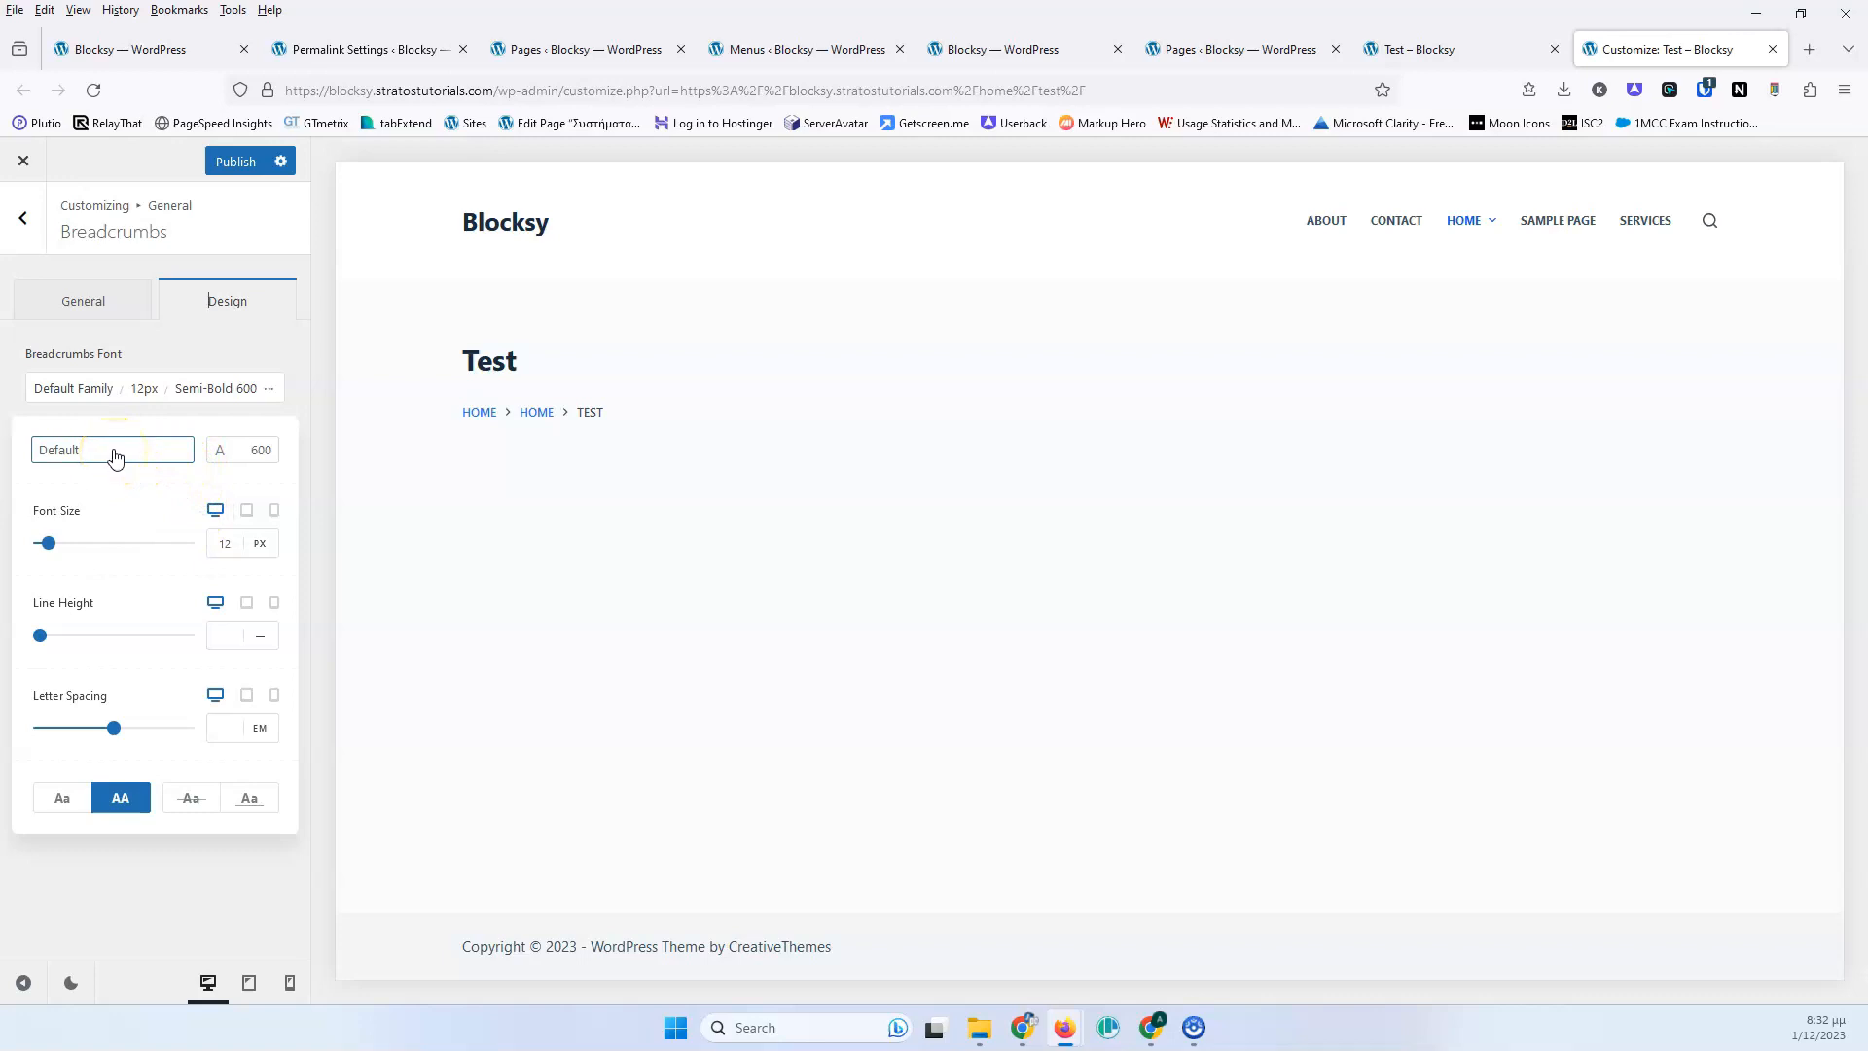
Try the Medium 500, Regular 400 and Extra-Bold 800 breadcrumb font weights and set the weight back to Semi-Bold 600.
{"action": "left_click", "coordinate": [263, 453]}
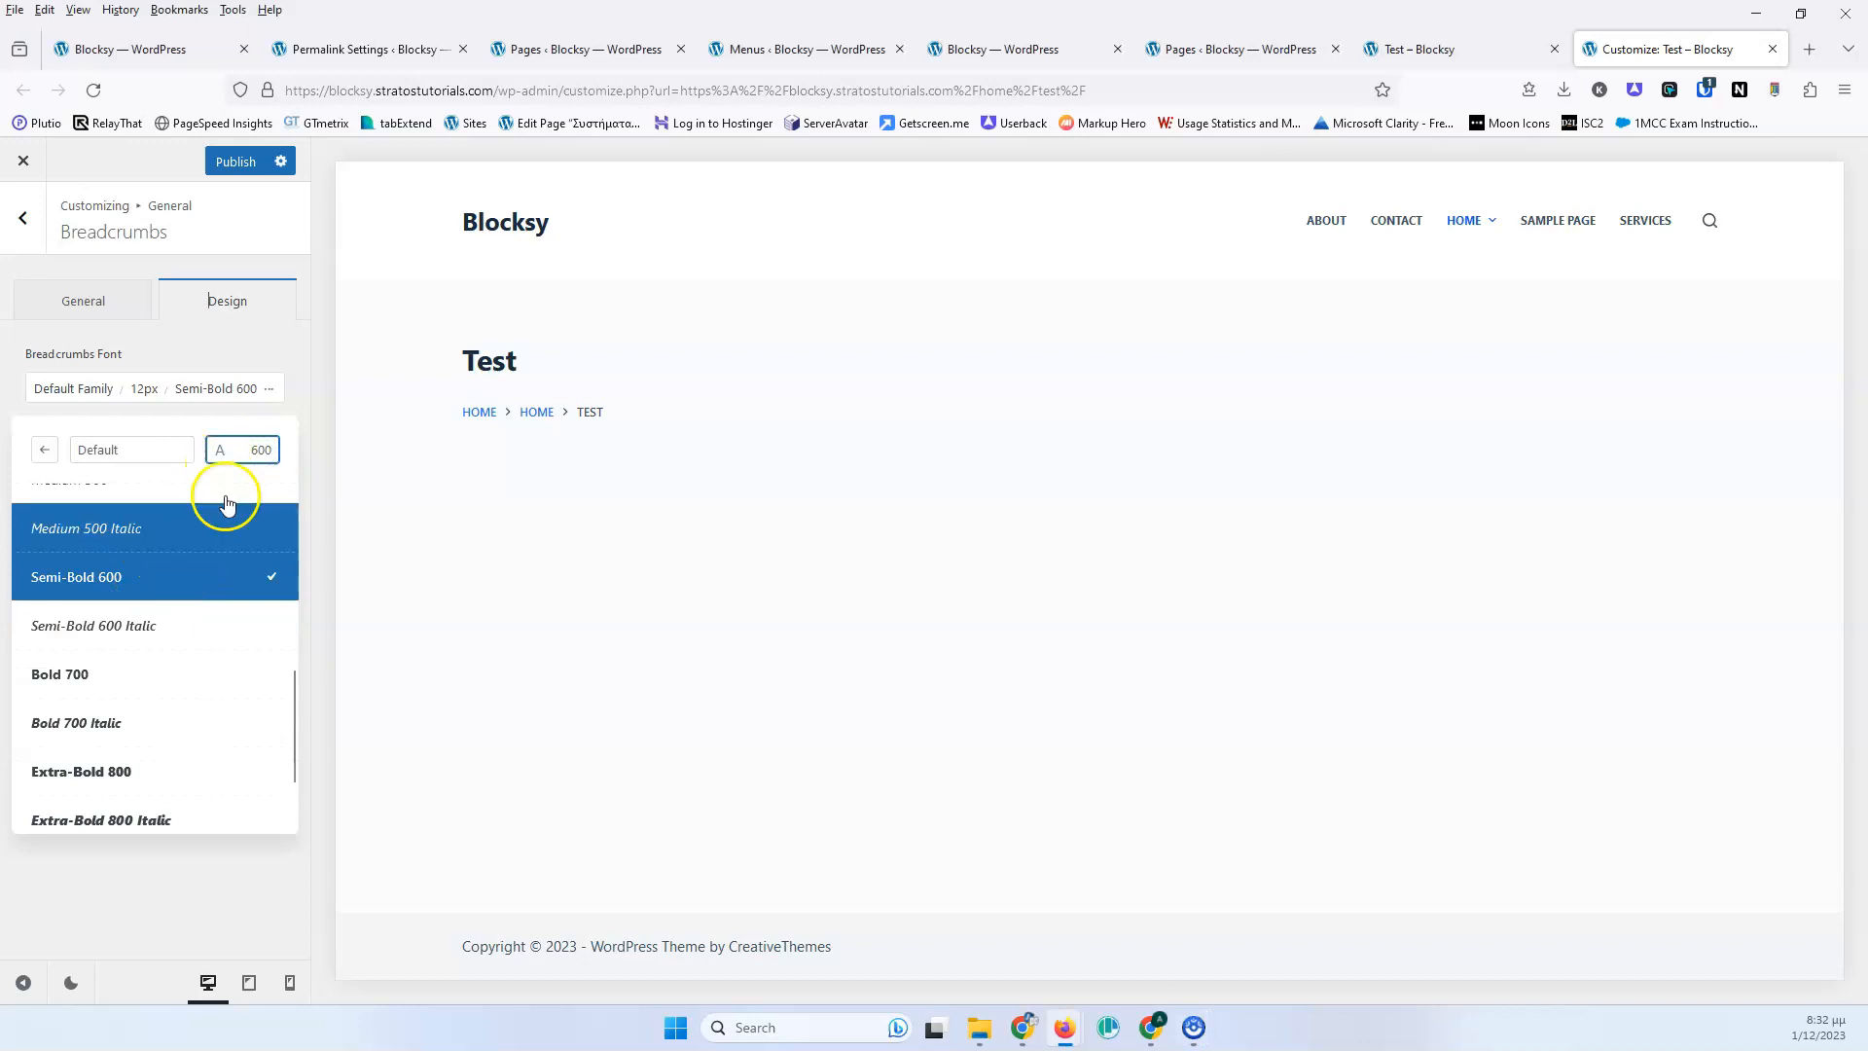
{"action": "scroll", "coordinate": [166, 546], "scroll_direction": "up", "scroll_amount": 2}
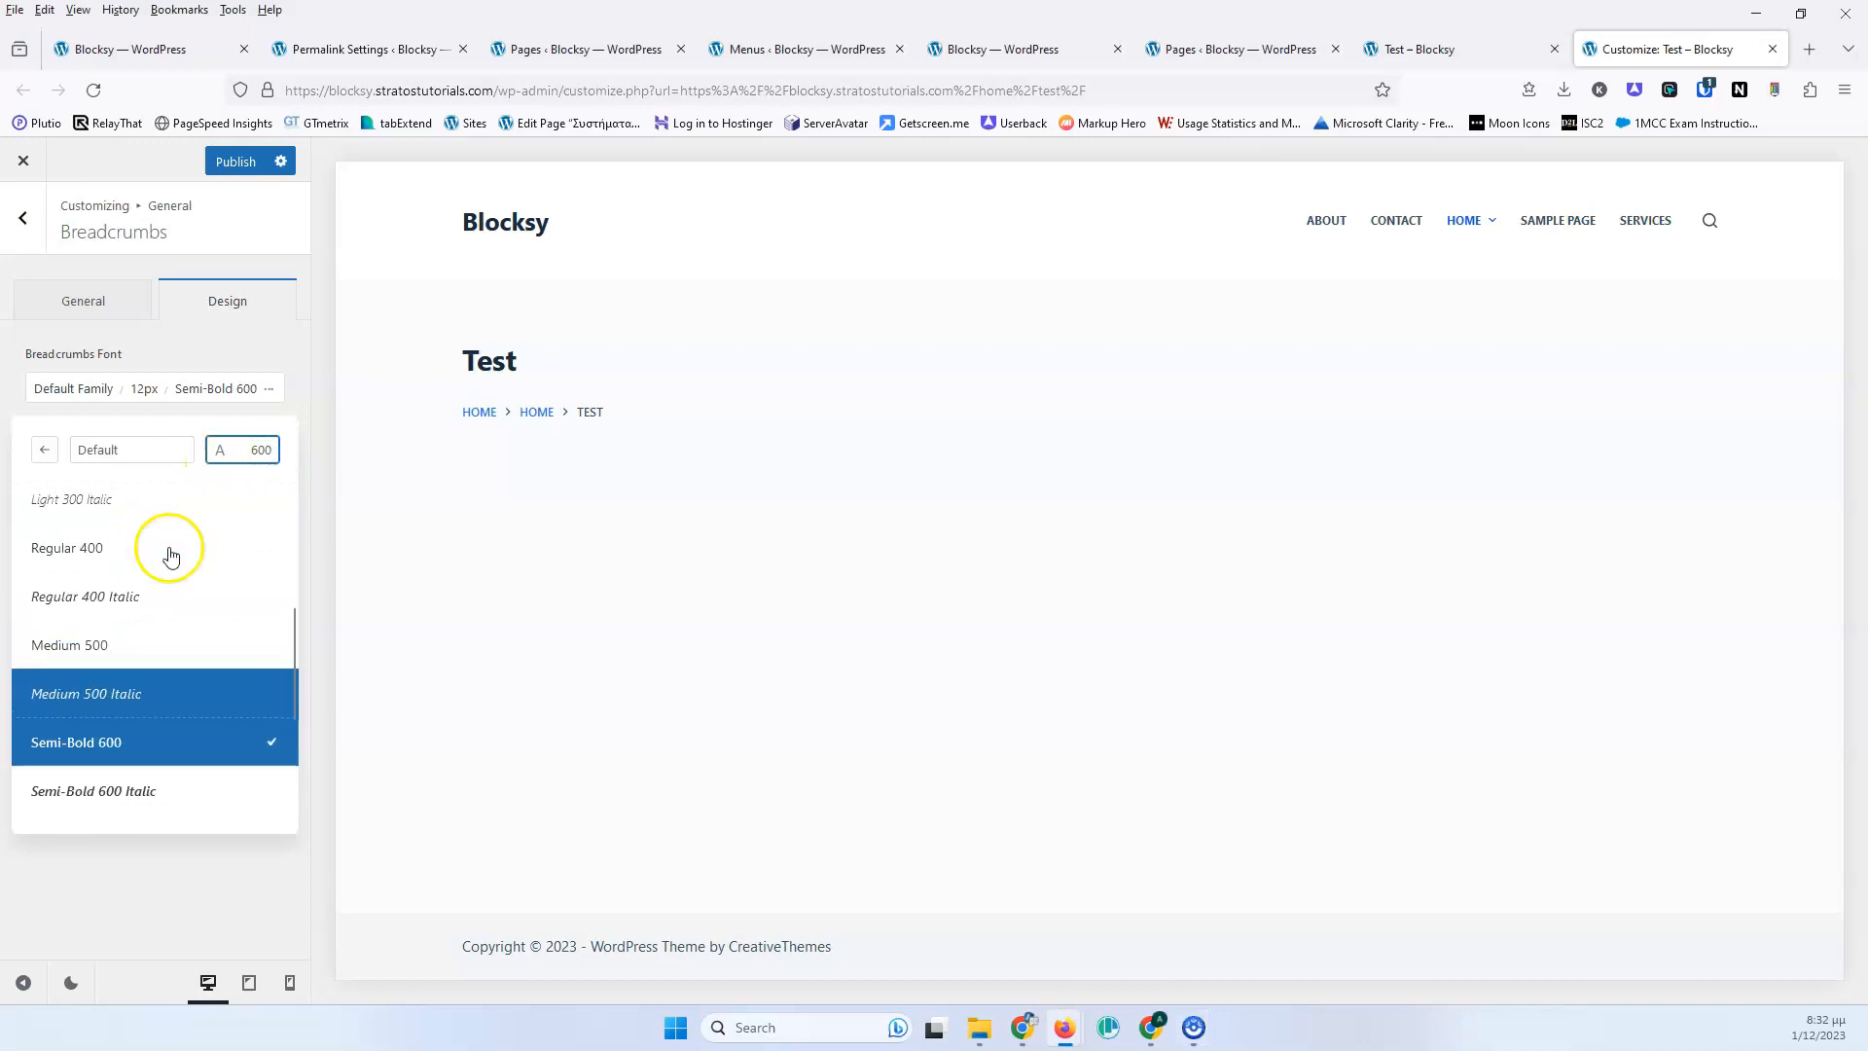
{"action": "left_click", "coordinate": [148, 644]}
{"action": "left_click", "coordinate": [142, 550]}
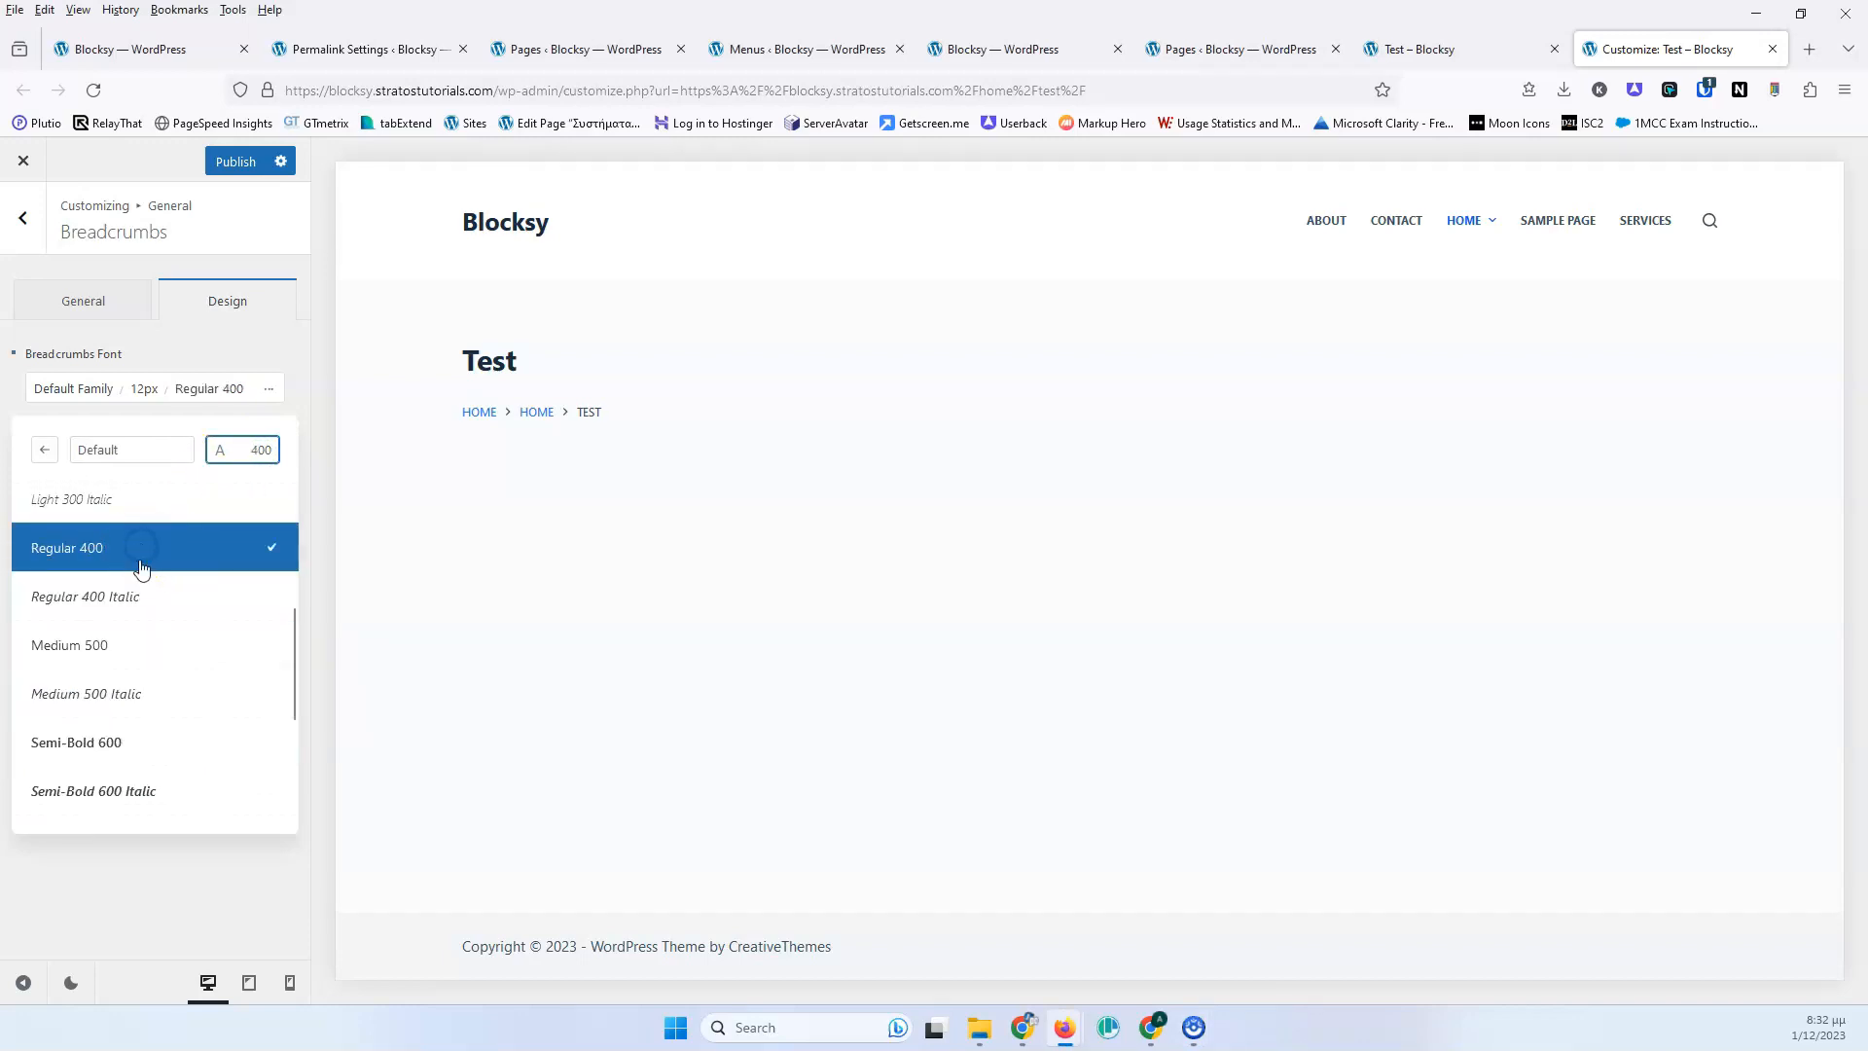
{"action": "scroll", "coordinate": [125, 763], "scroll_direction": "down", "scroll_amount": 2}
{"action": "left_click", "coordinate": [125, 760]}
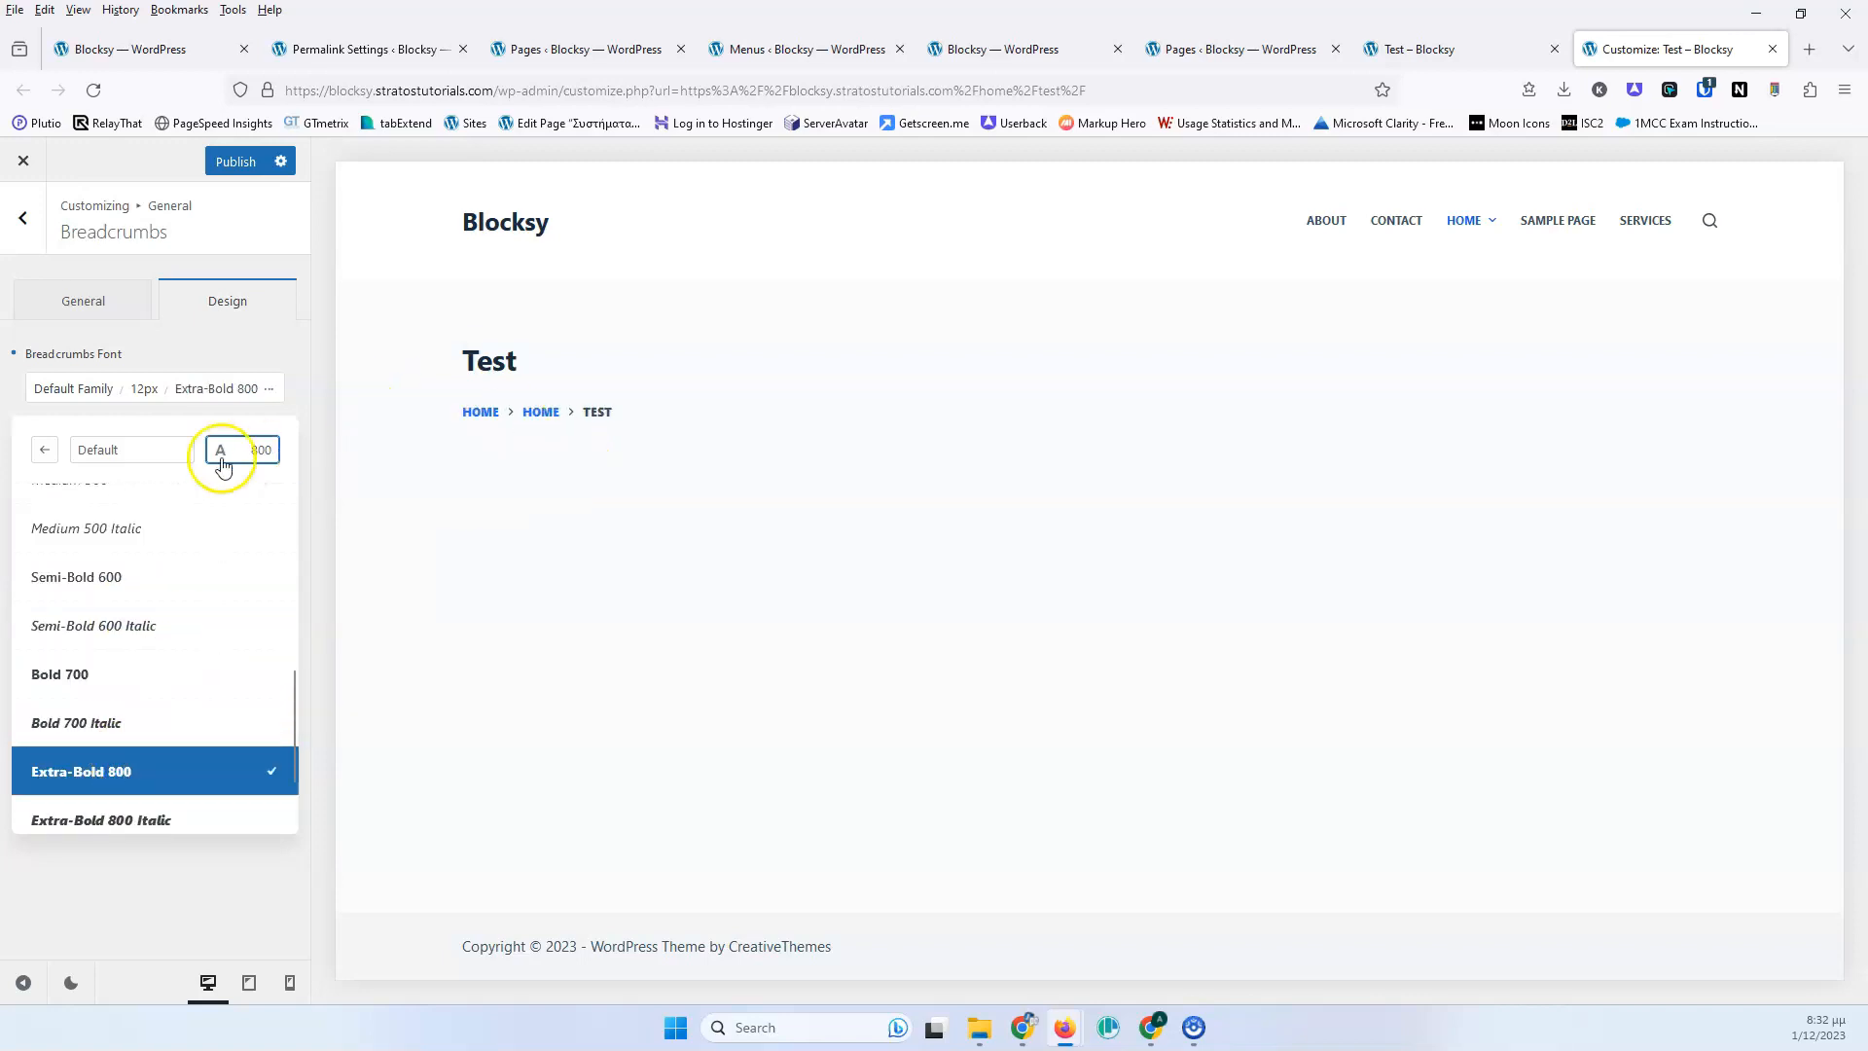
{"action": "left_click", "coordinate": [168, 579]}
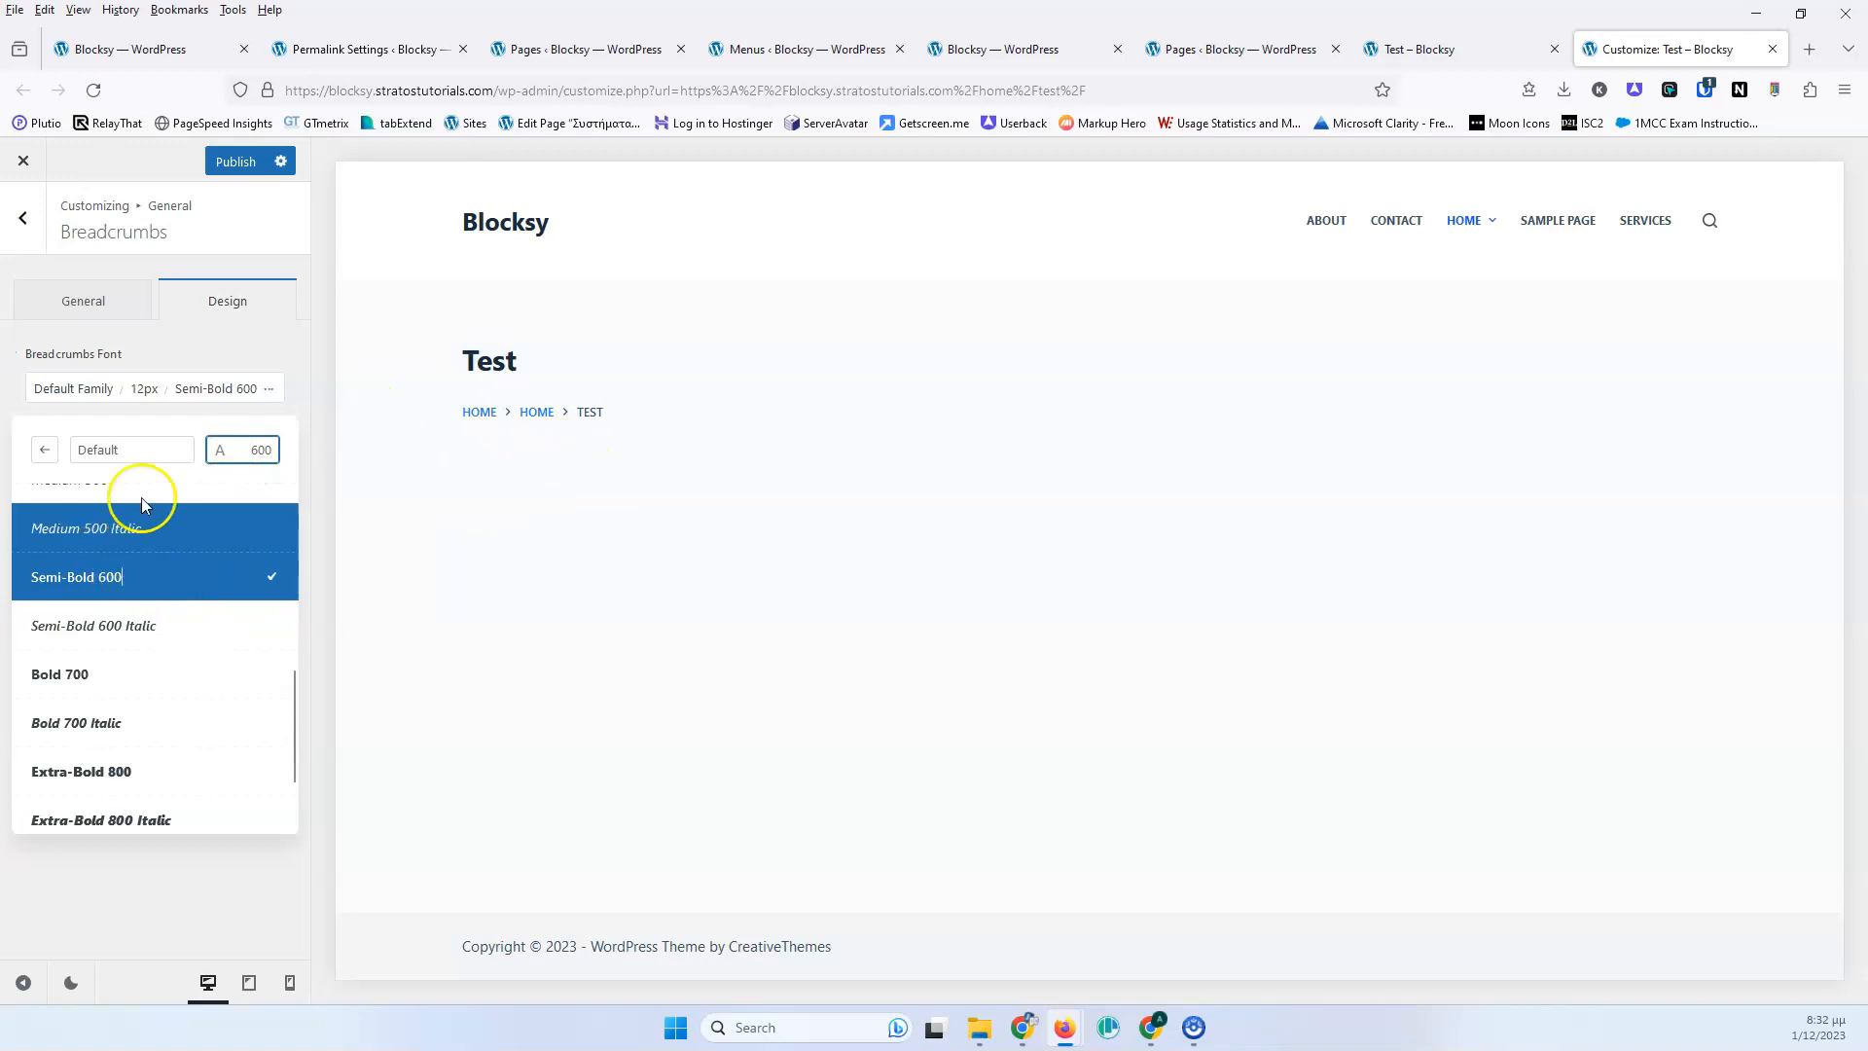
Return to the main Breadcrumbs Font options and set the desktop letter spacing to 0 em.
{"action": "left_click", "coordinate": [268, 390]}
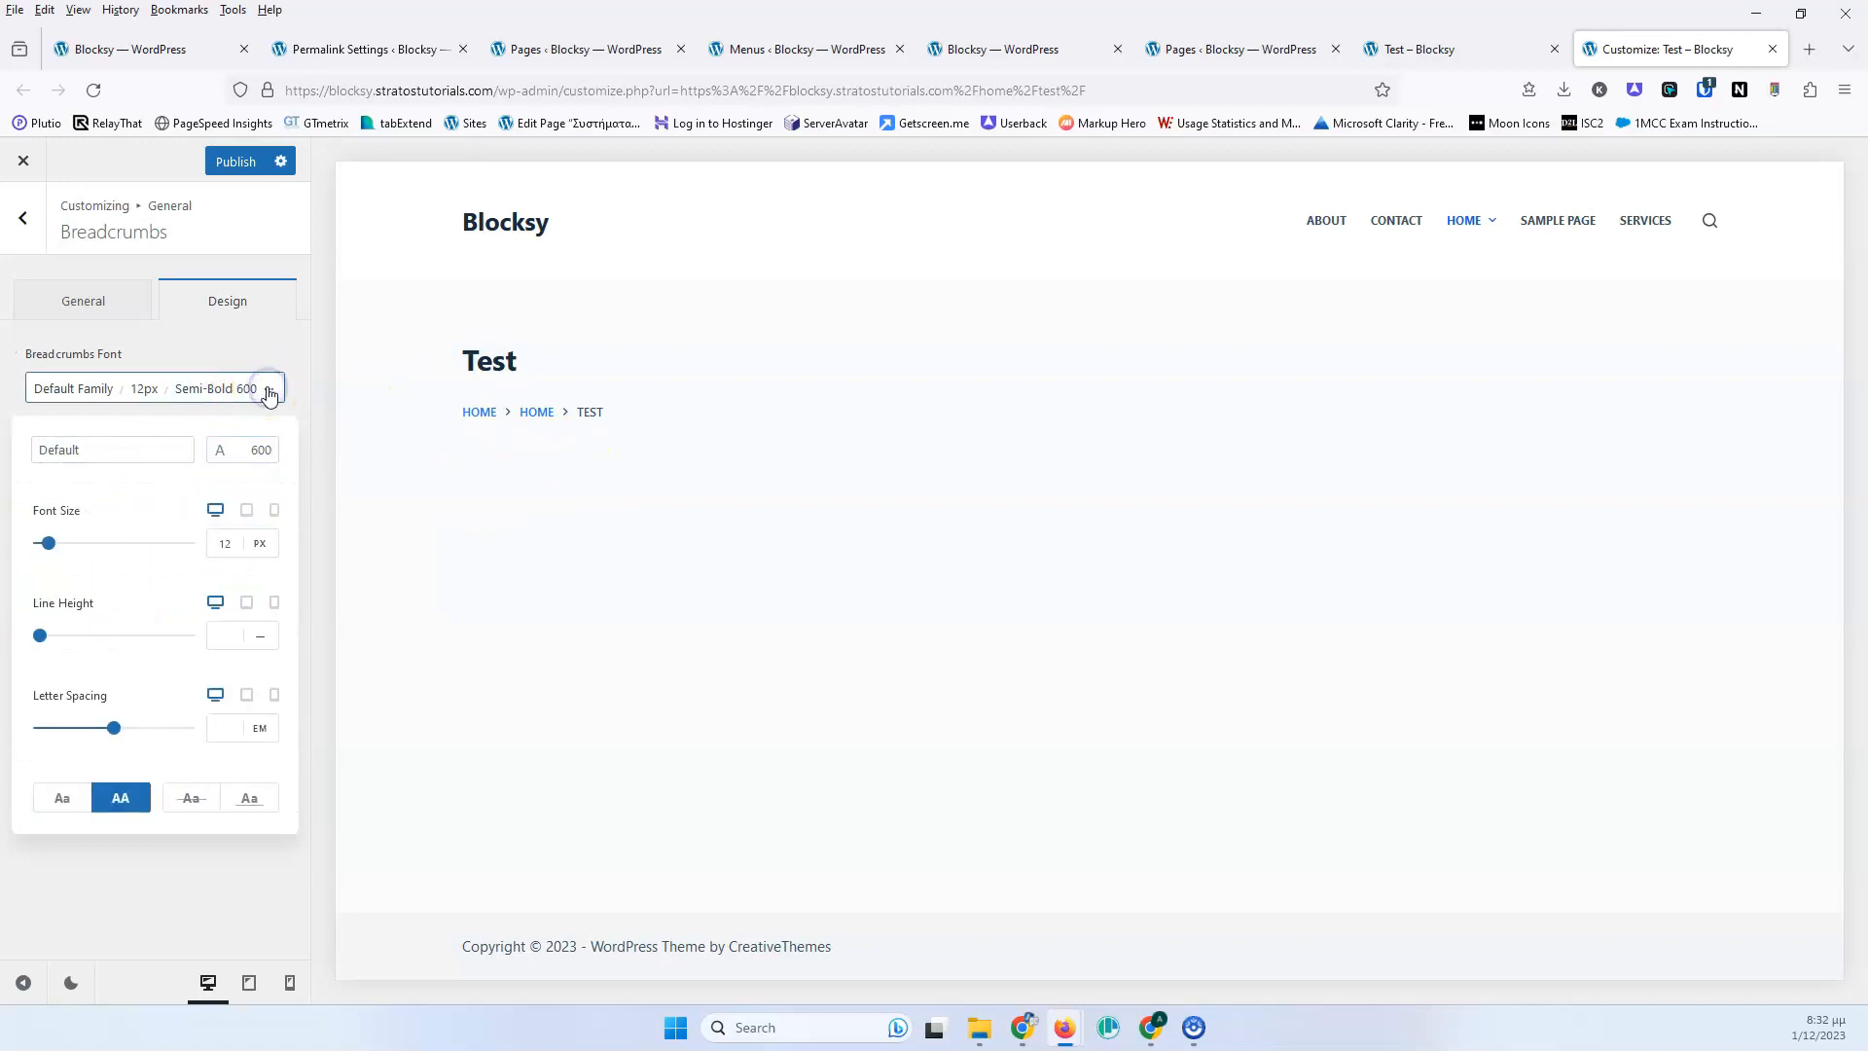
{"action": "left_click", "coordinate": [226, 543]}
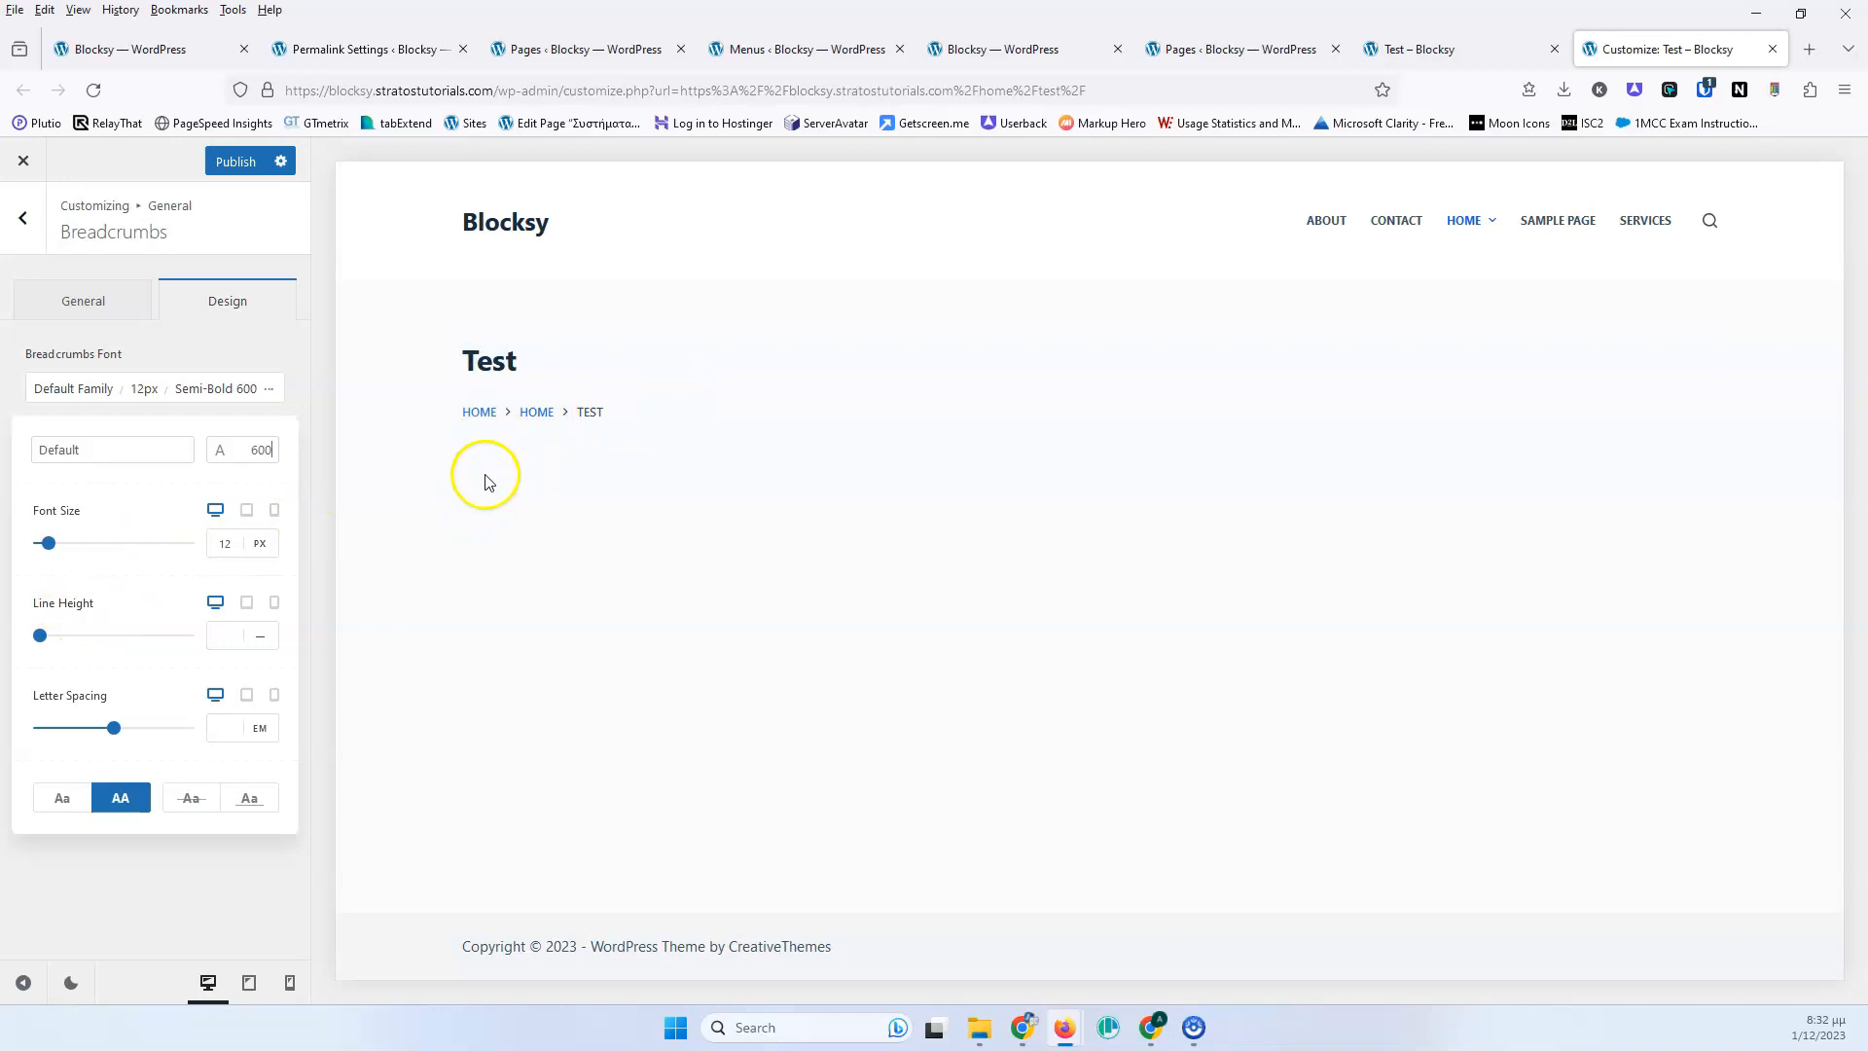
{"action": "left_click", "coordinate": [115, 728]}
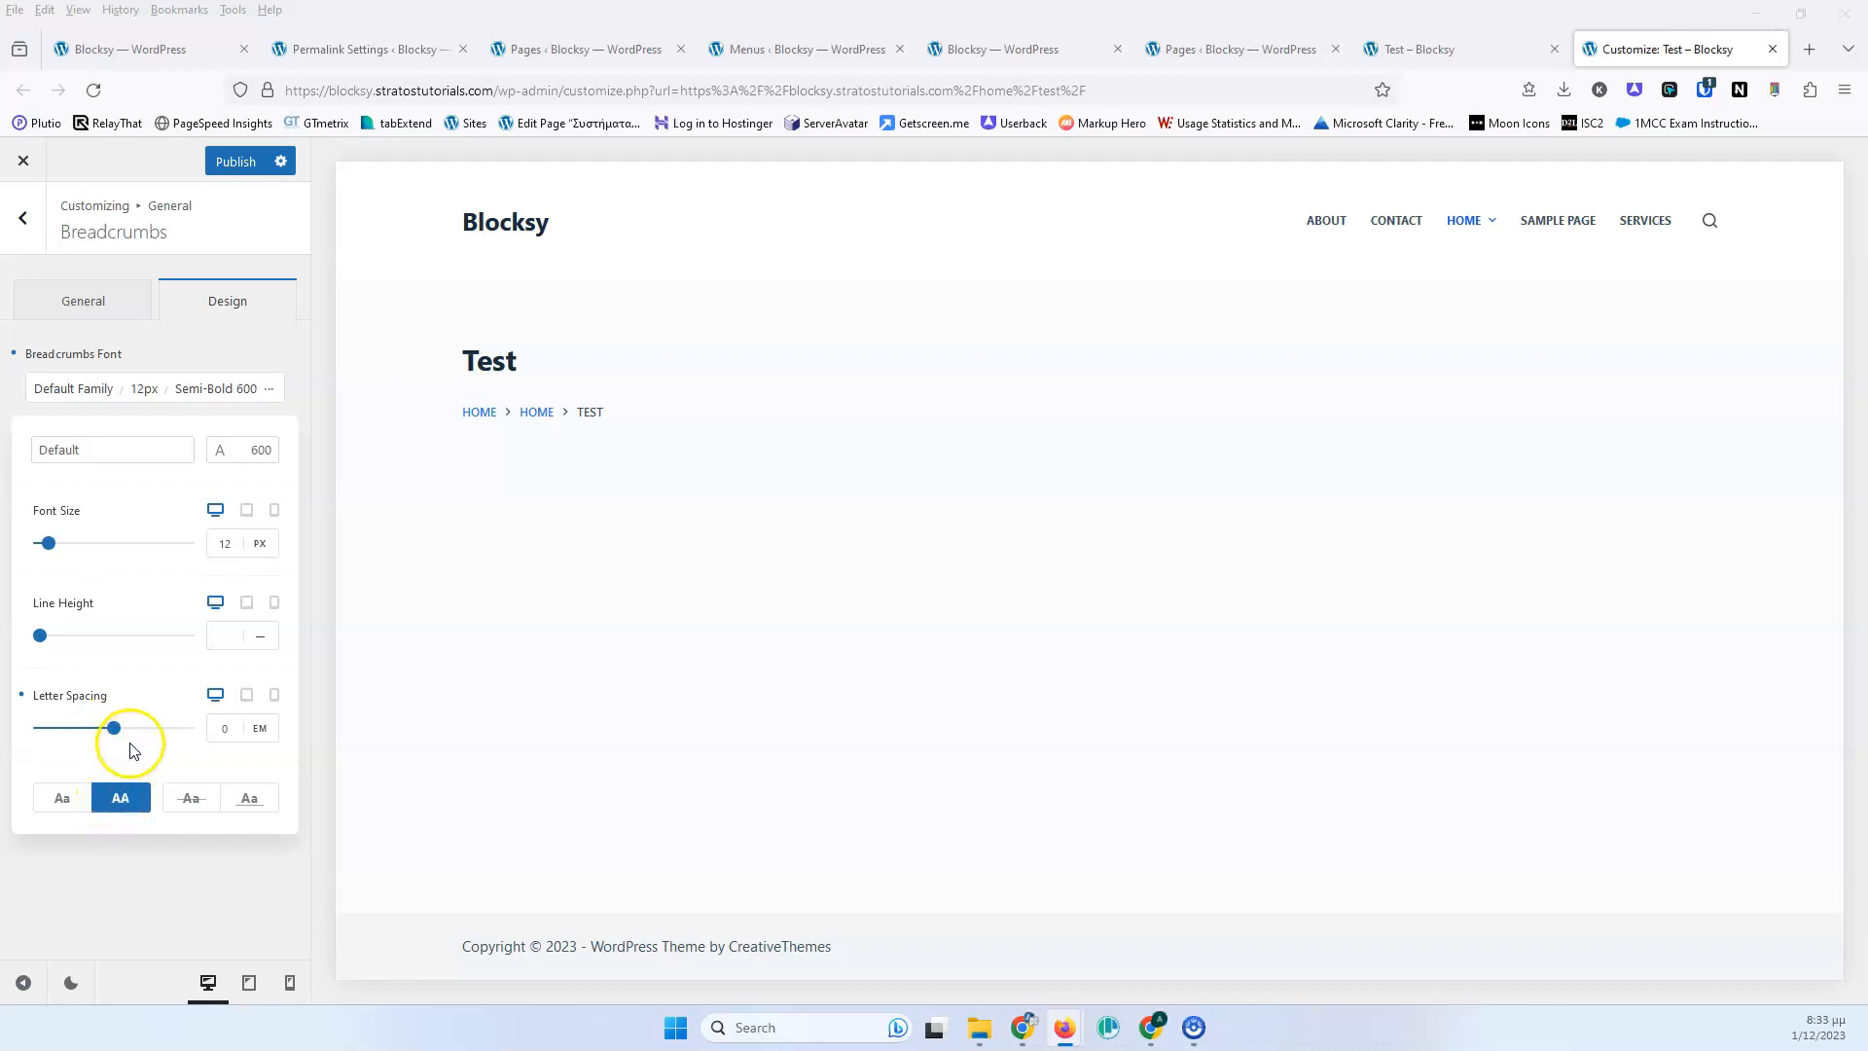
Toggle the breadcrumbs' Uppercase text style to compare it, leave it off, and choose the capitalized Aa style.
{"action": "left_click", "coordinate": [128, 804]}
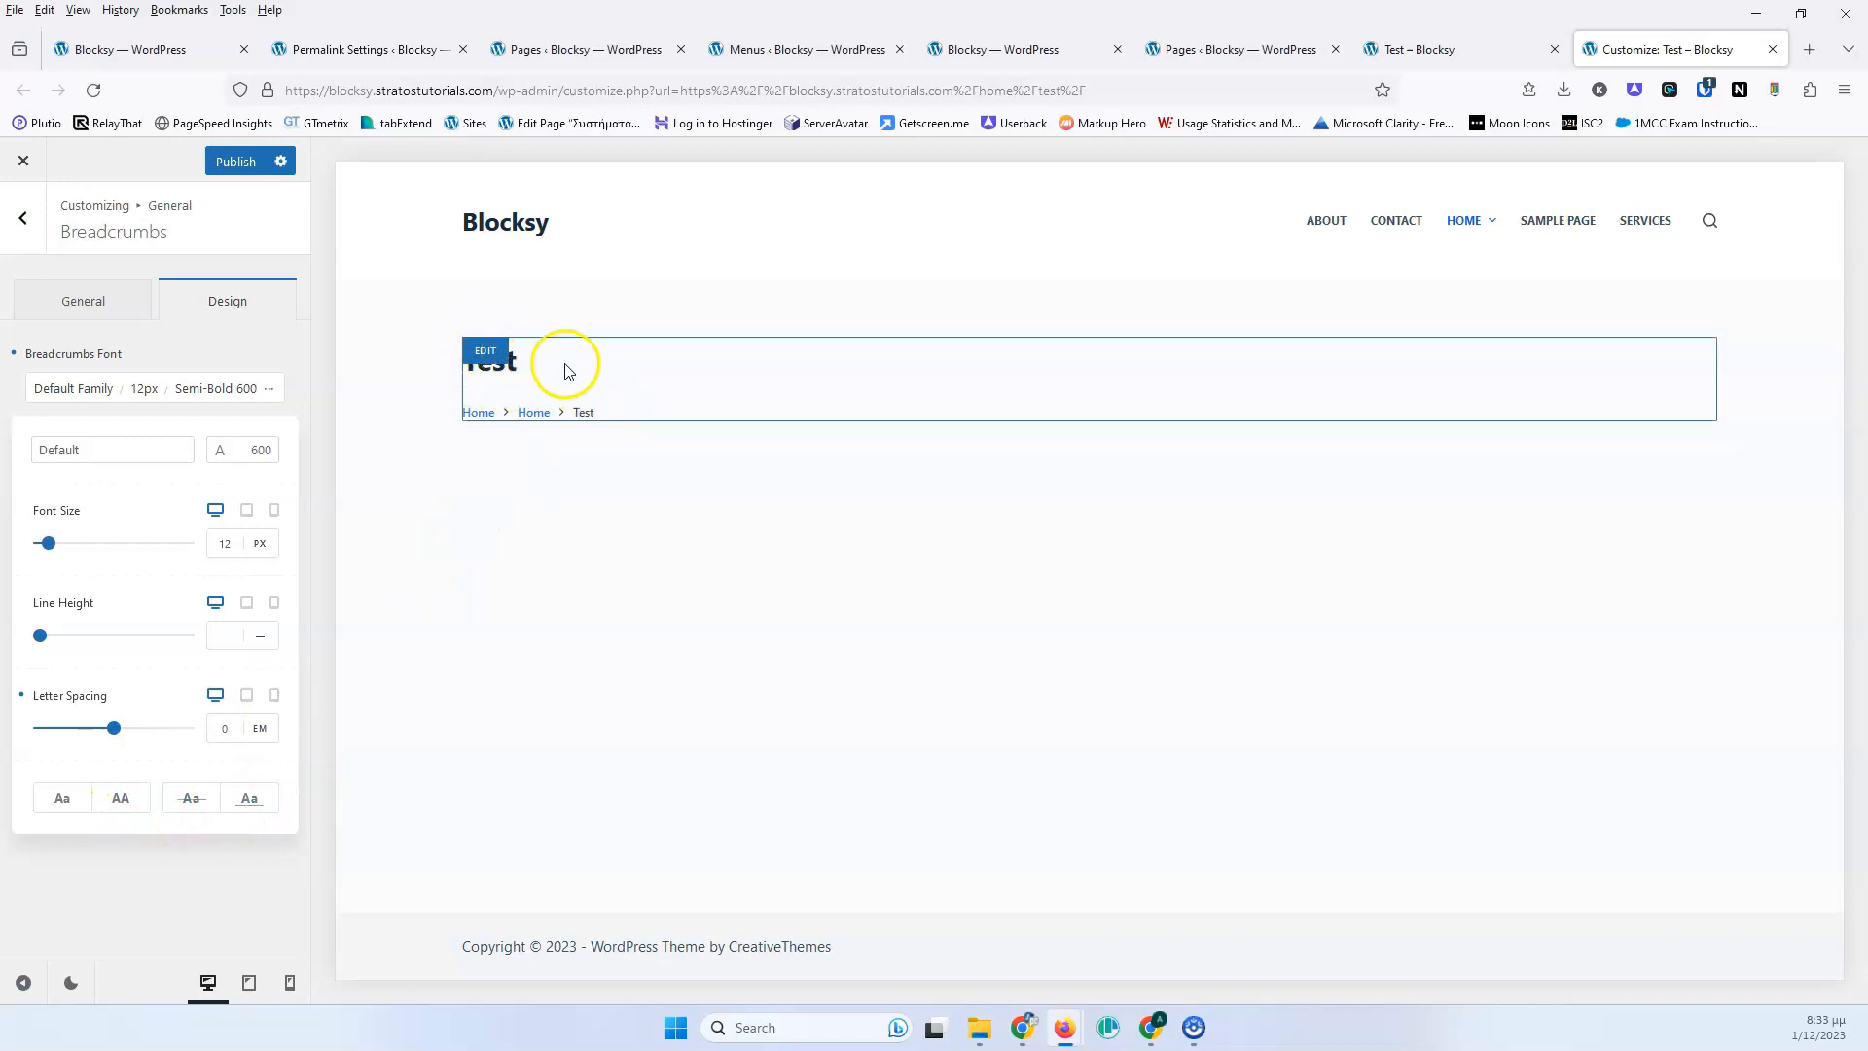
{"action": "left_click", "coordinate": [120, 799]}
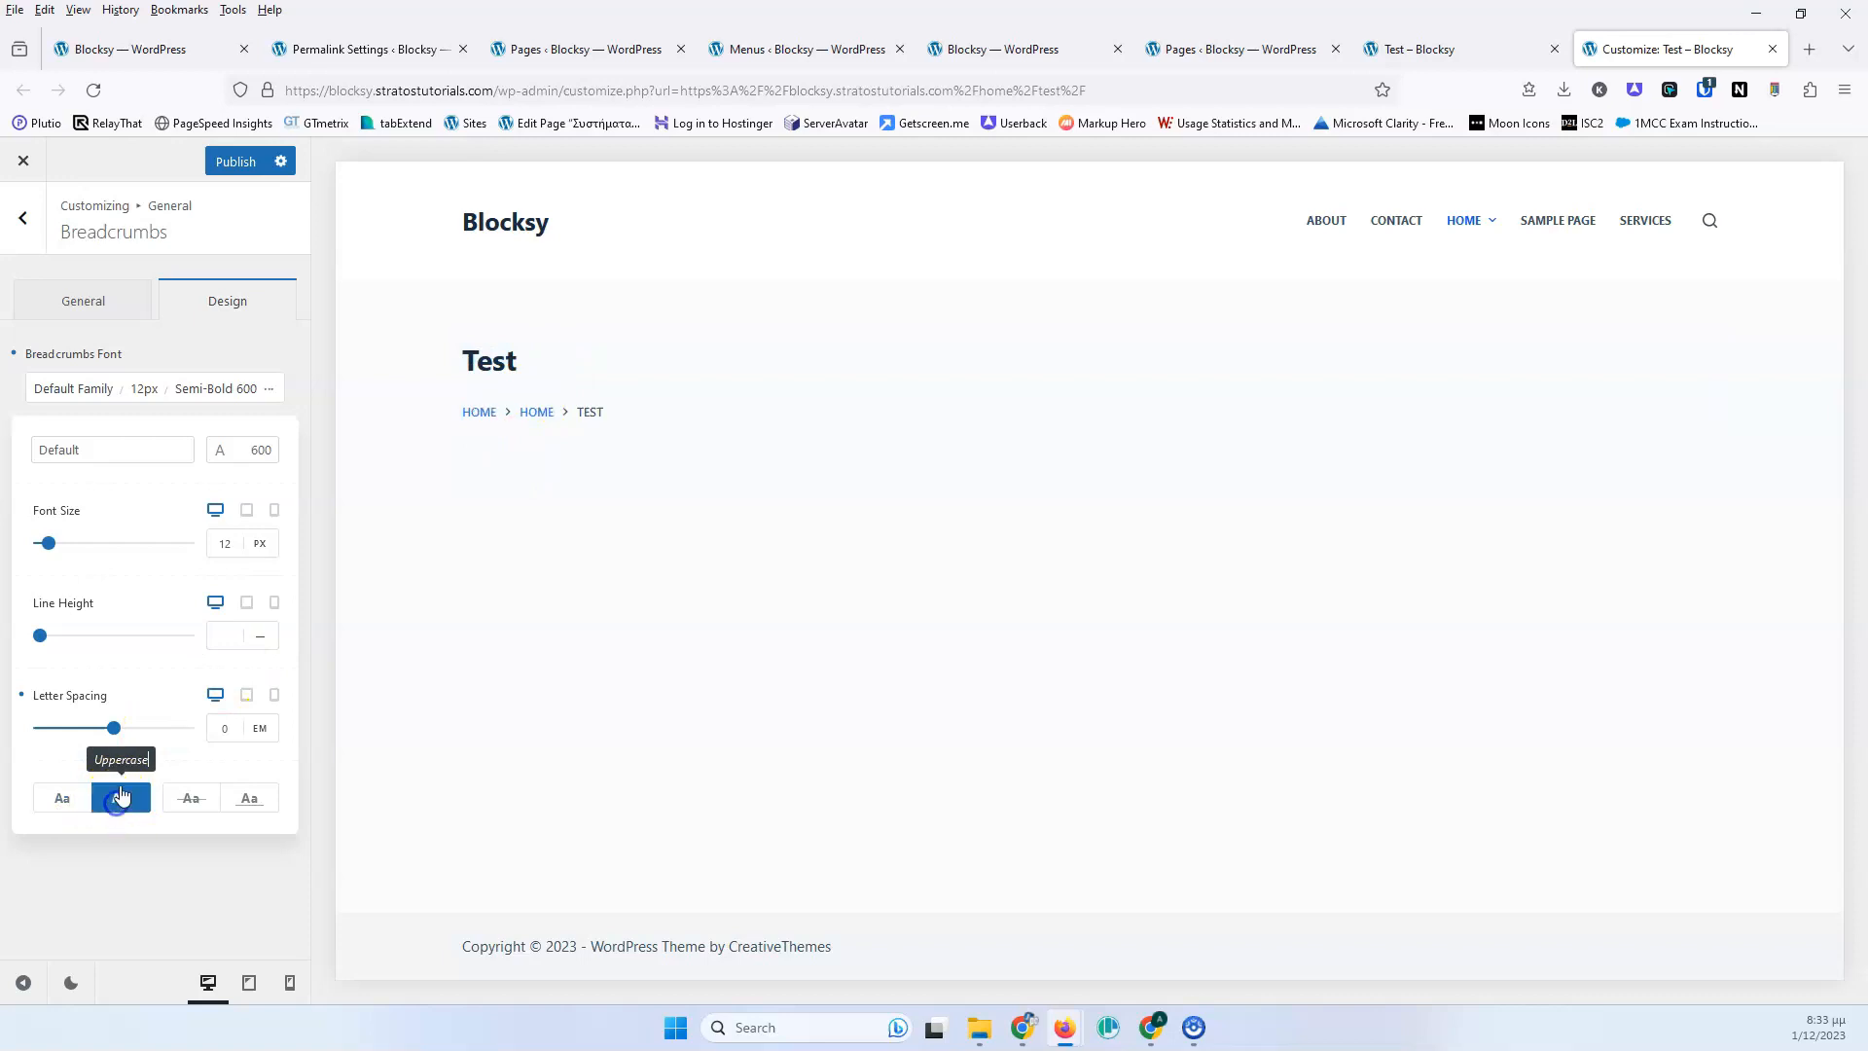
{"action": "left_click", "coordinate": [119, 794]}
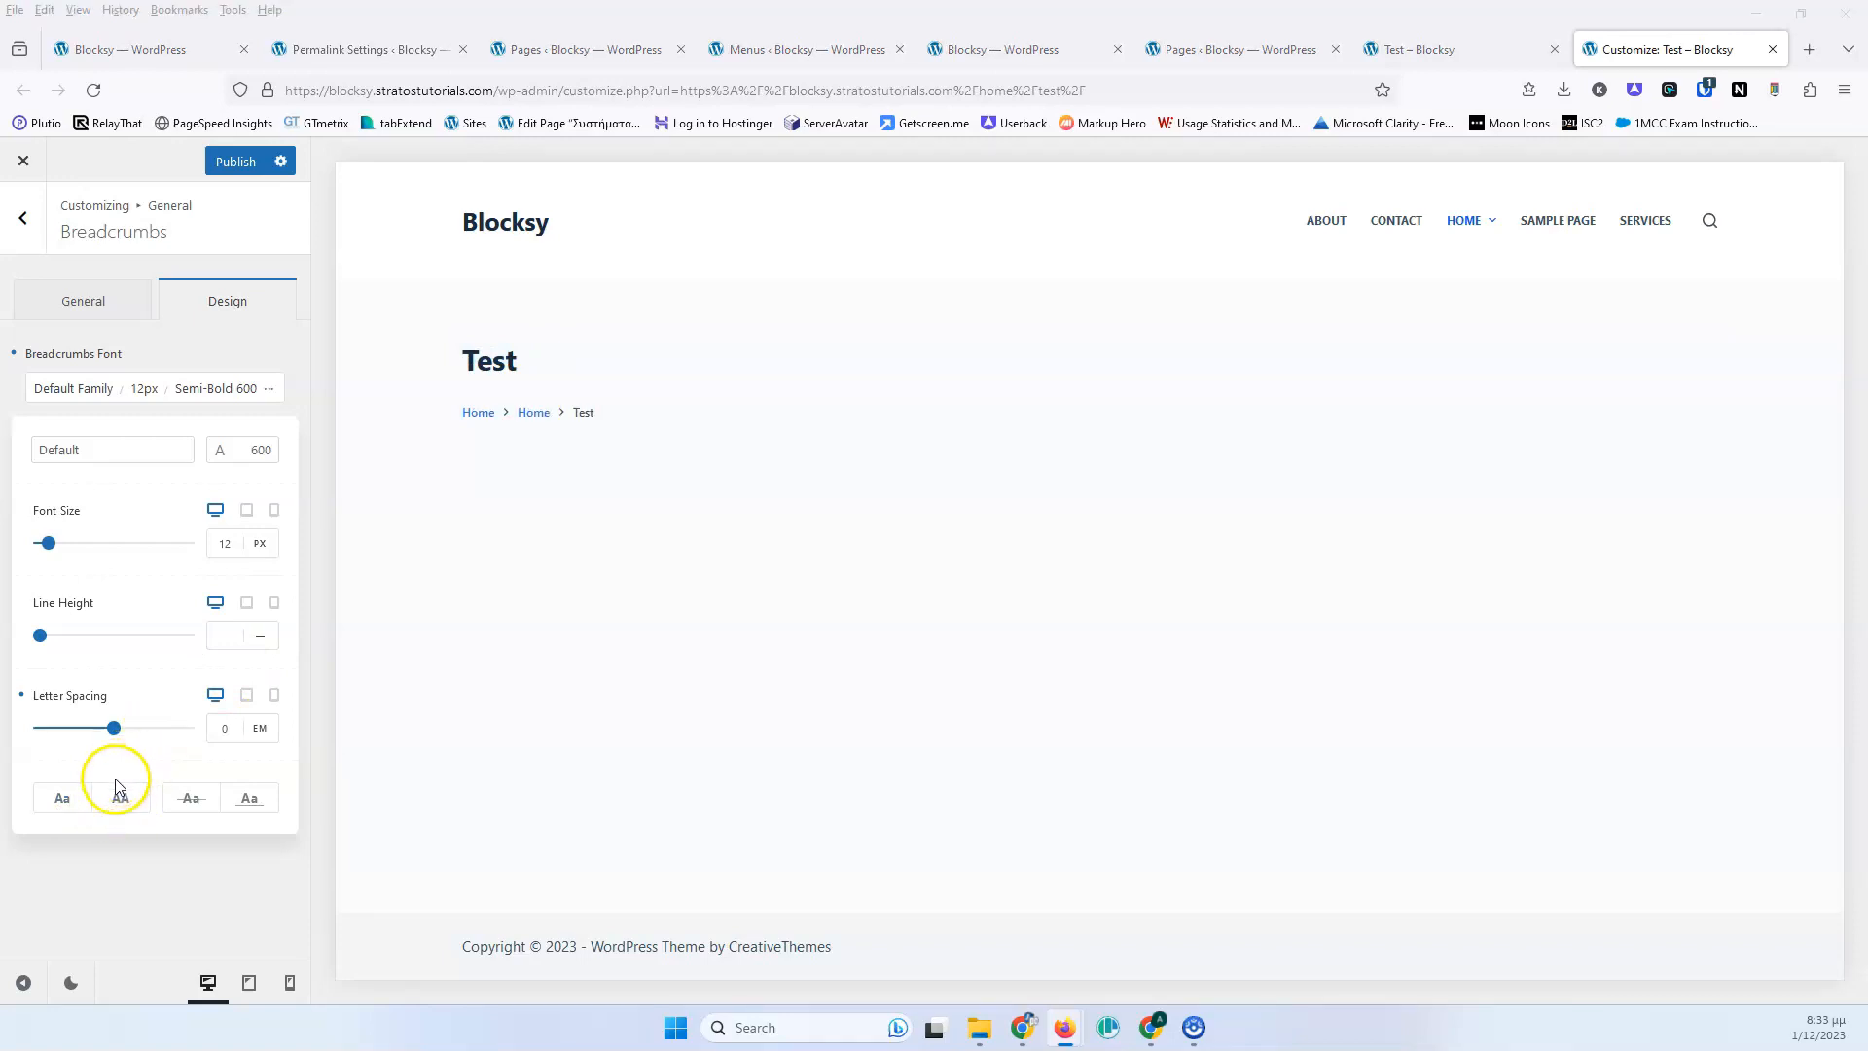
{"action": "left_click", "coordinate": [64, 800]}
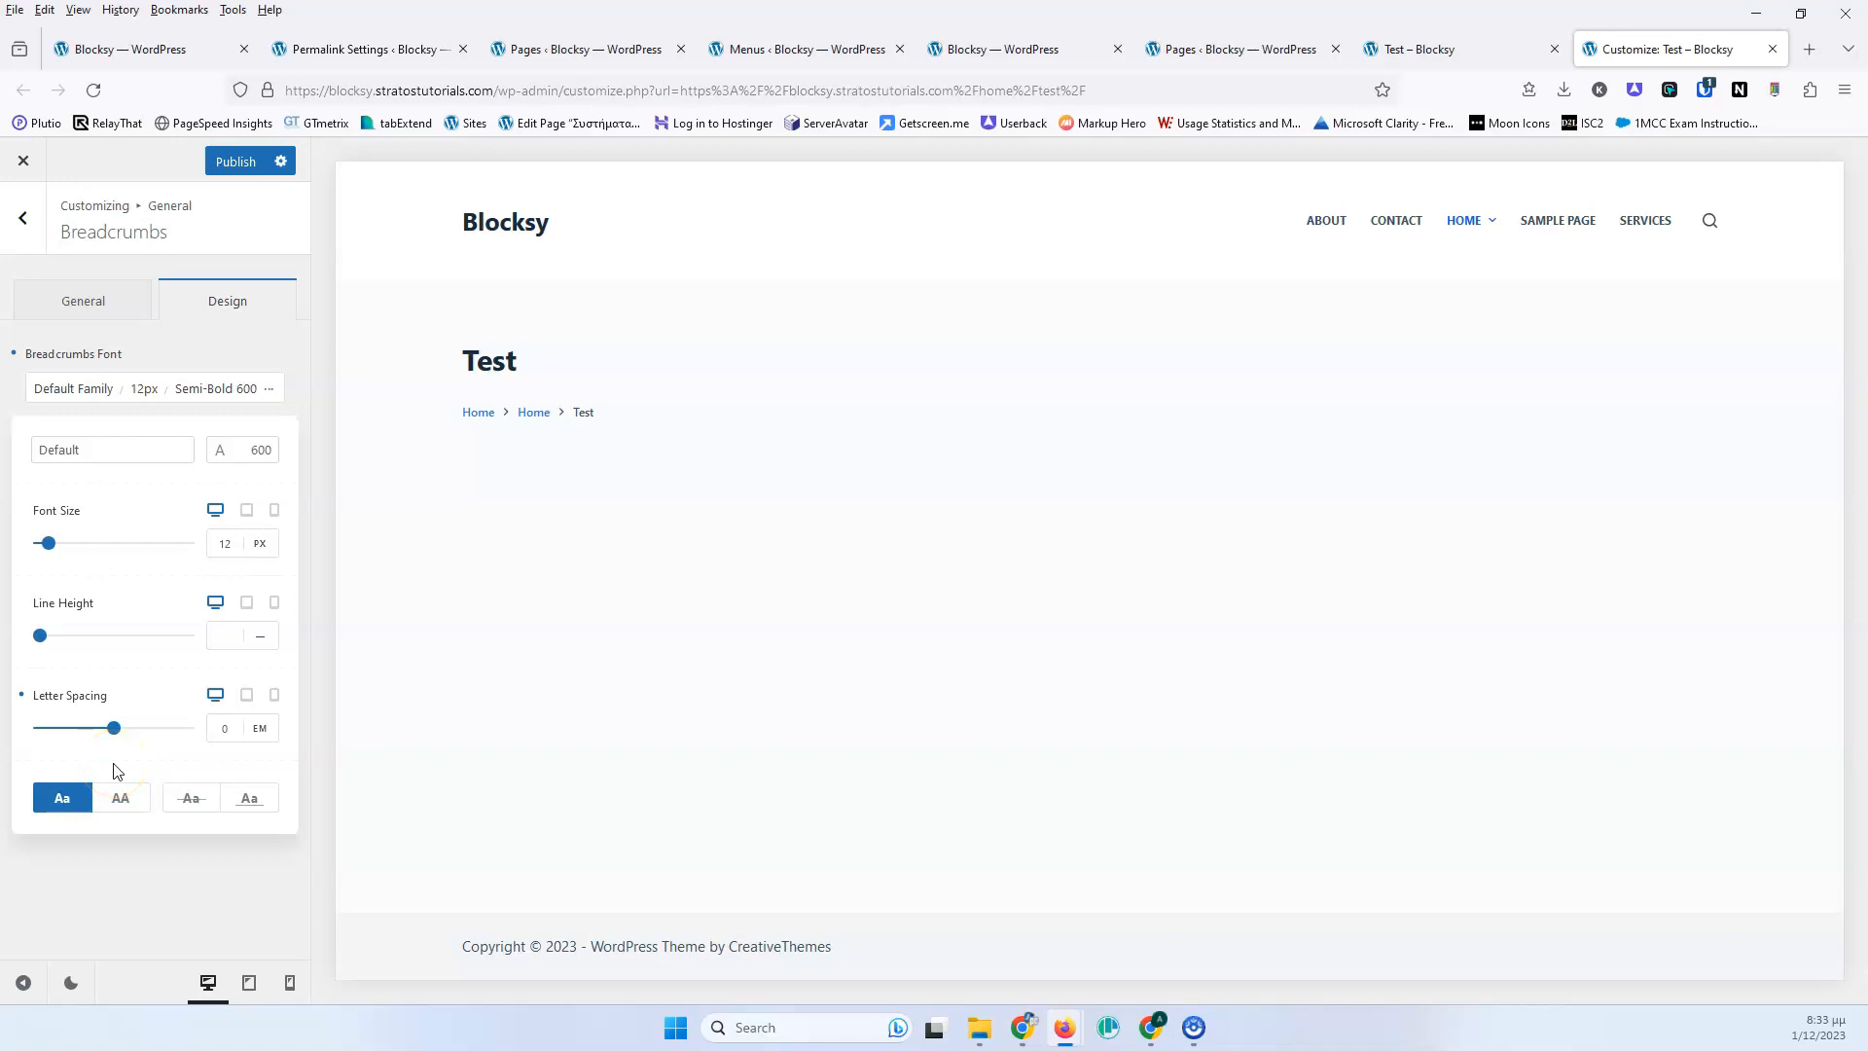
Turn off the breadcrumbs' capitalized text style, then try the Line Through and Underline decorations and leave both off.
{"action": "left_click", "coordinate": [64, 797]}
{"action": "left_click", "coordinate": [186, 800]}
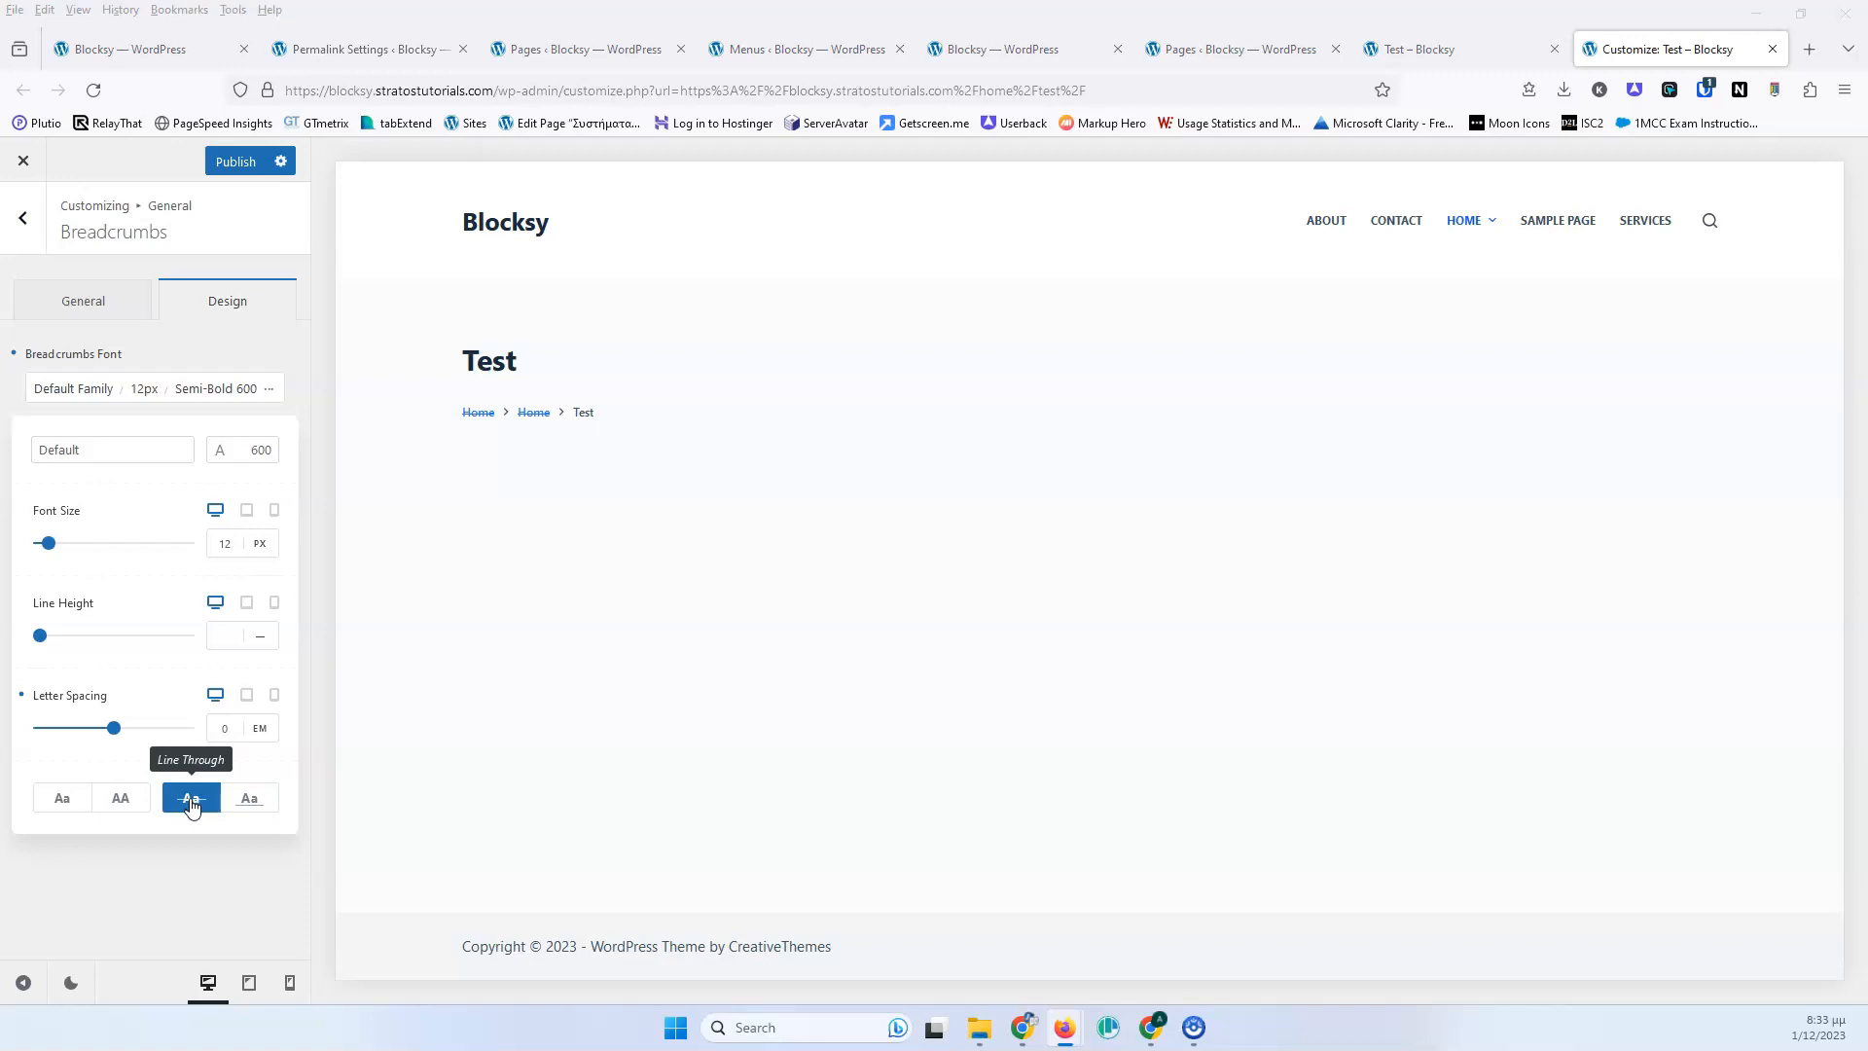
{"action": "left_click", "coordinate": [251, 804]}
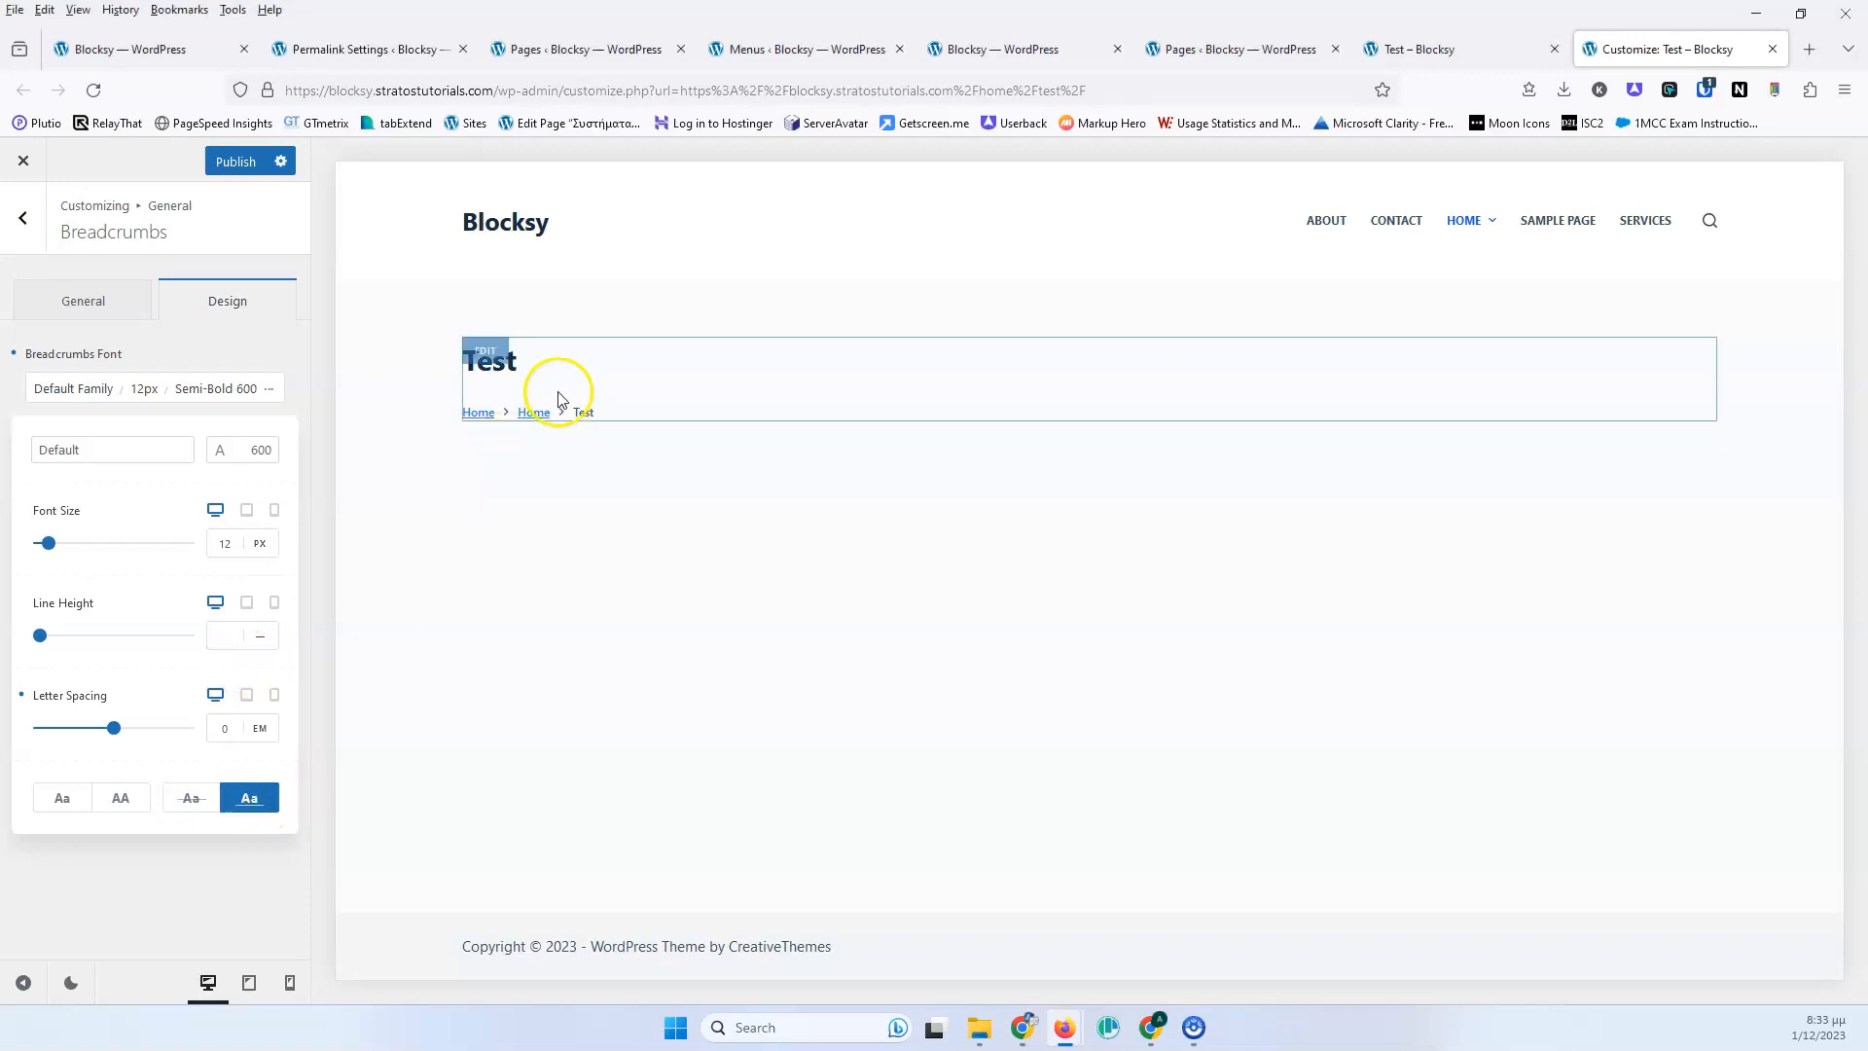
{"action": "left_click", "coordinate": [250, 802]}
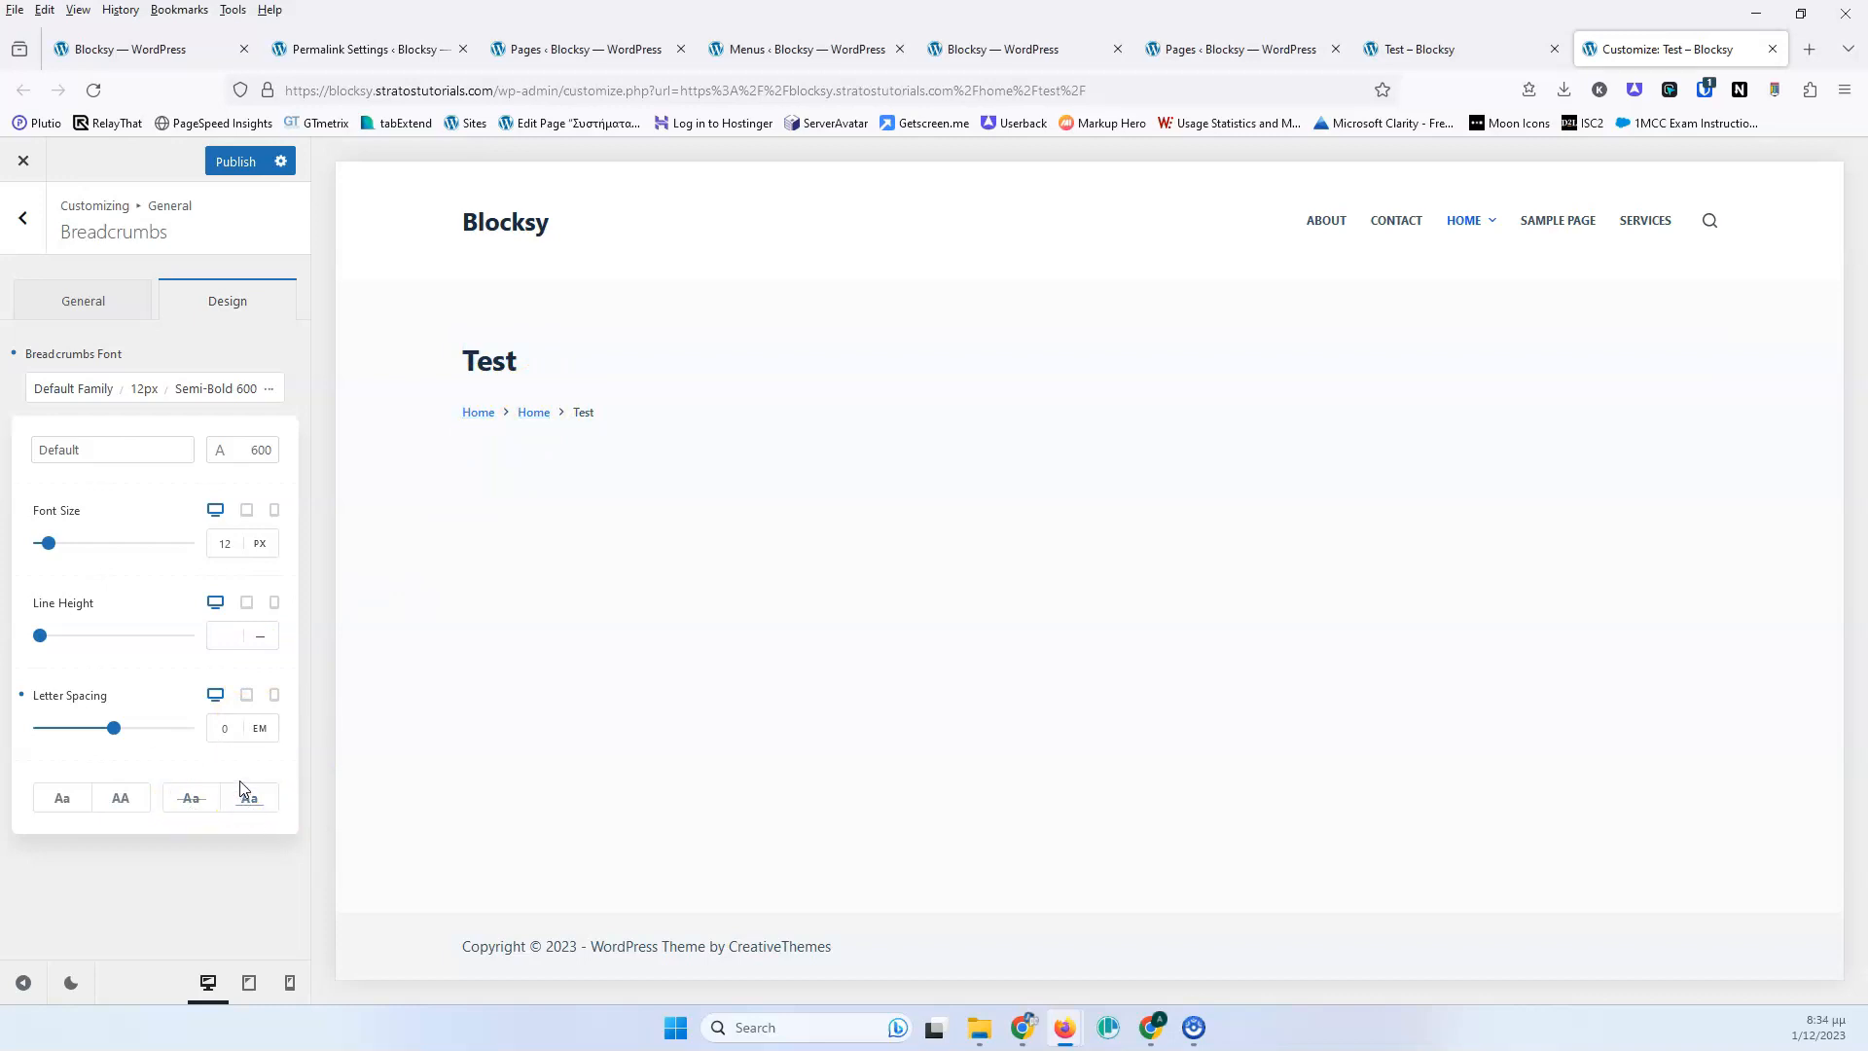
Set the breadcrumbs' font size to 14 px, preview it on tablet, mobile and desktop, and close the font options.
{"action": "left_click", "coordinate": [229, 542]}
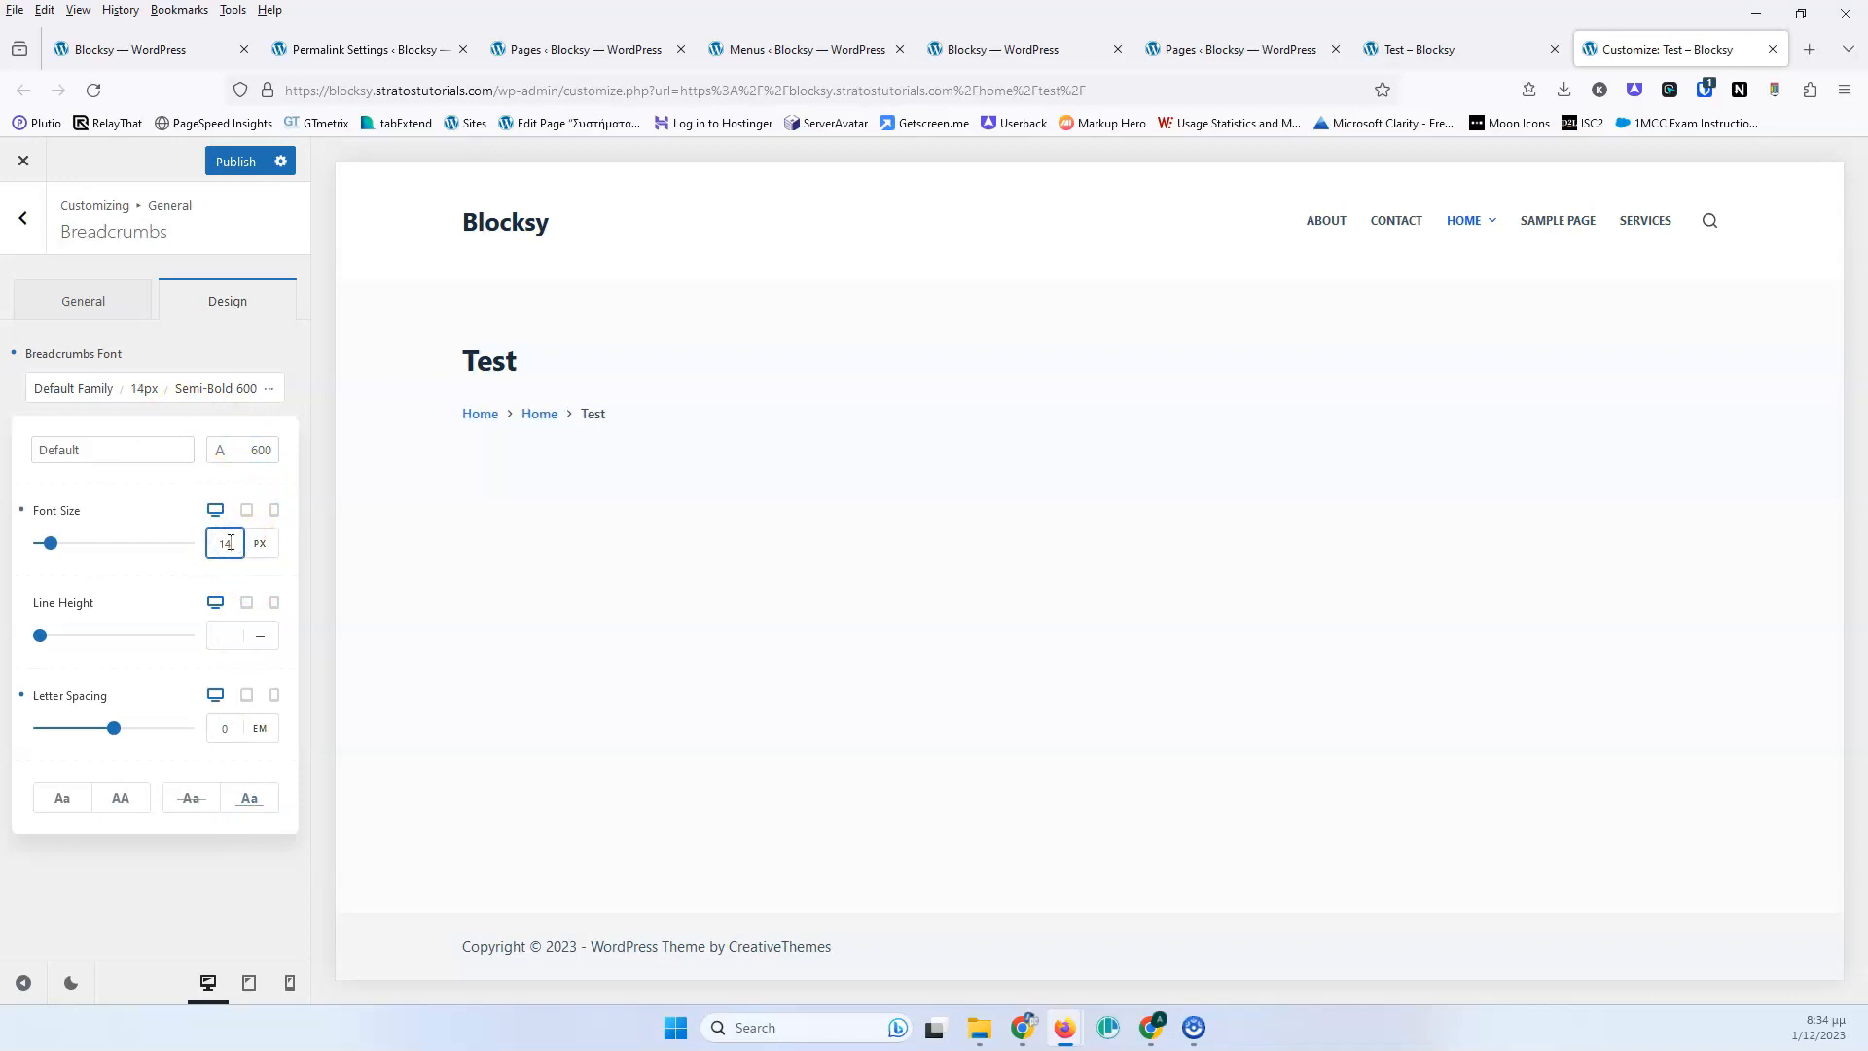
{"action": "left_click", "coordinate": [247, 513]}
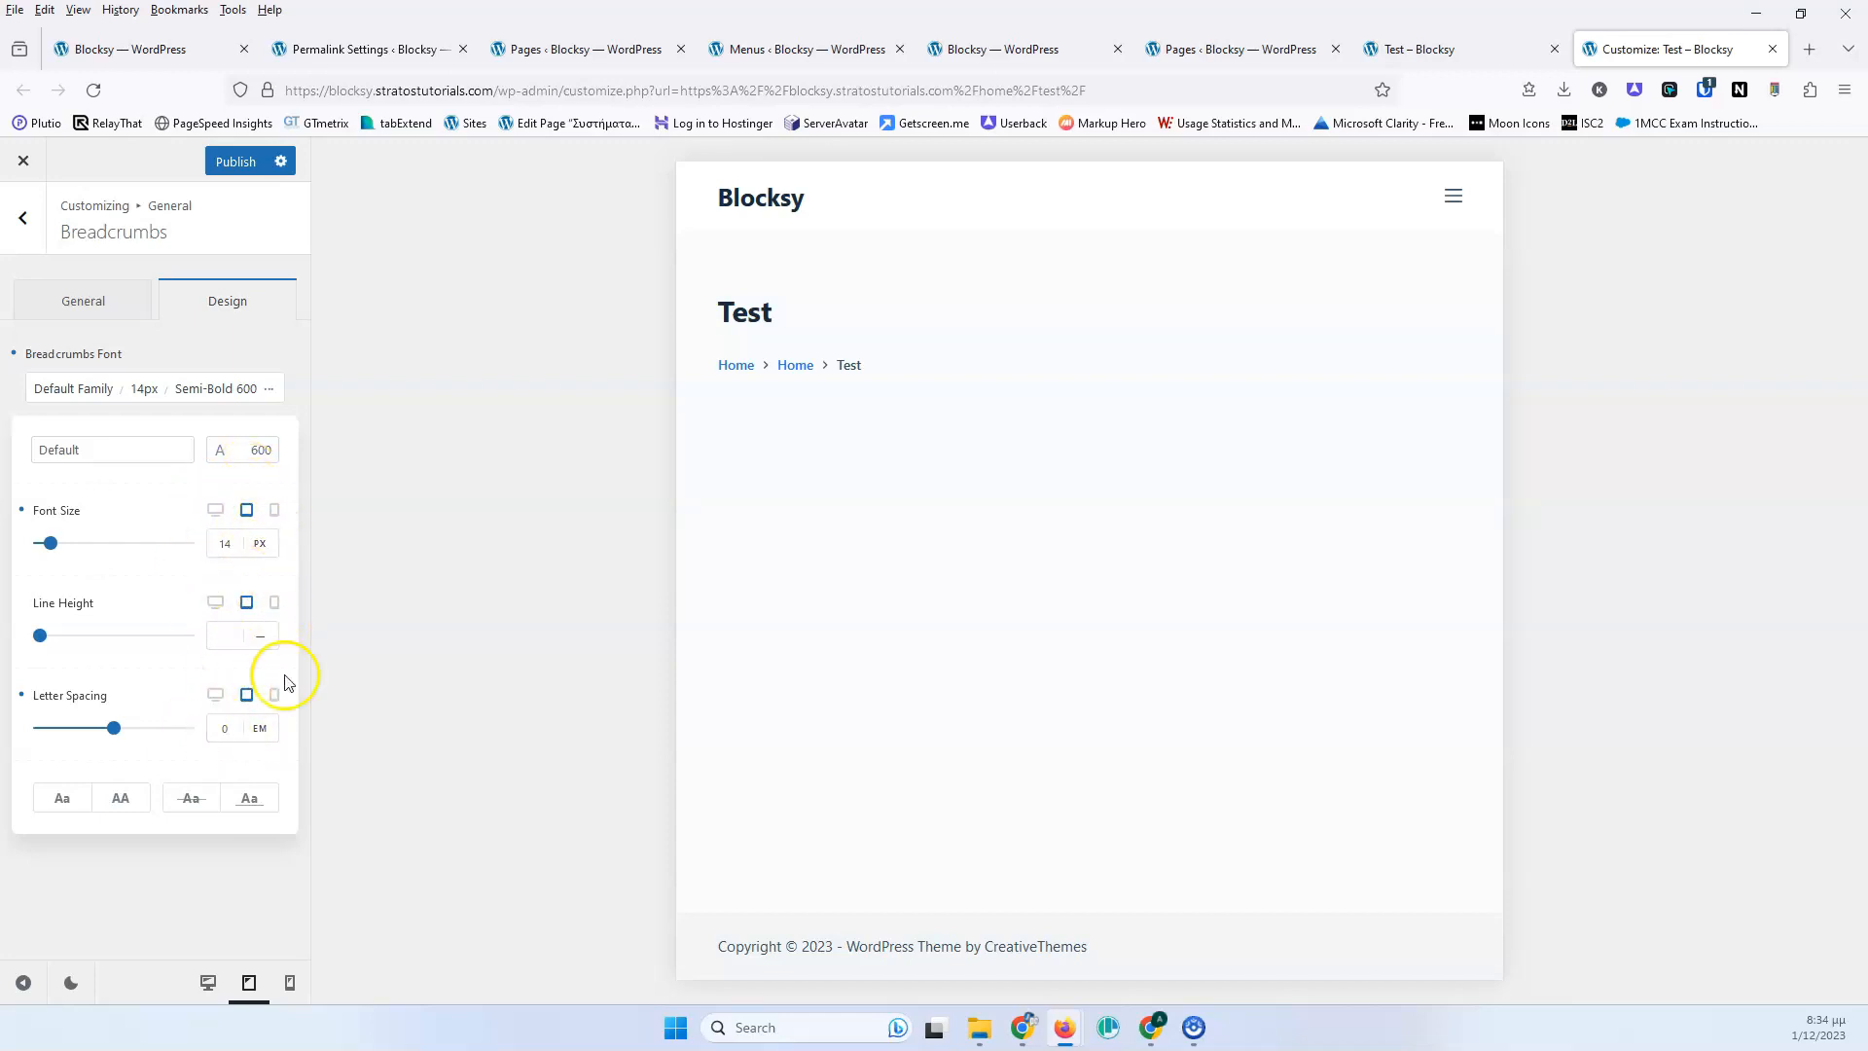
{"action": "left_click", "coordinate": [273, 510]}
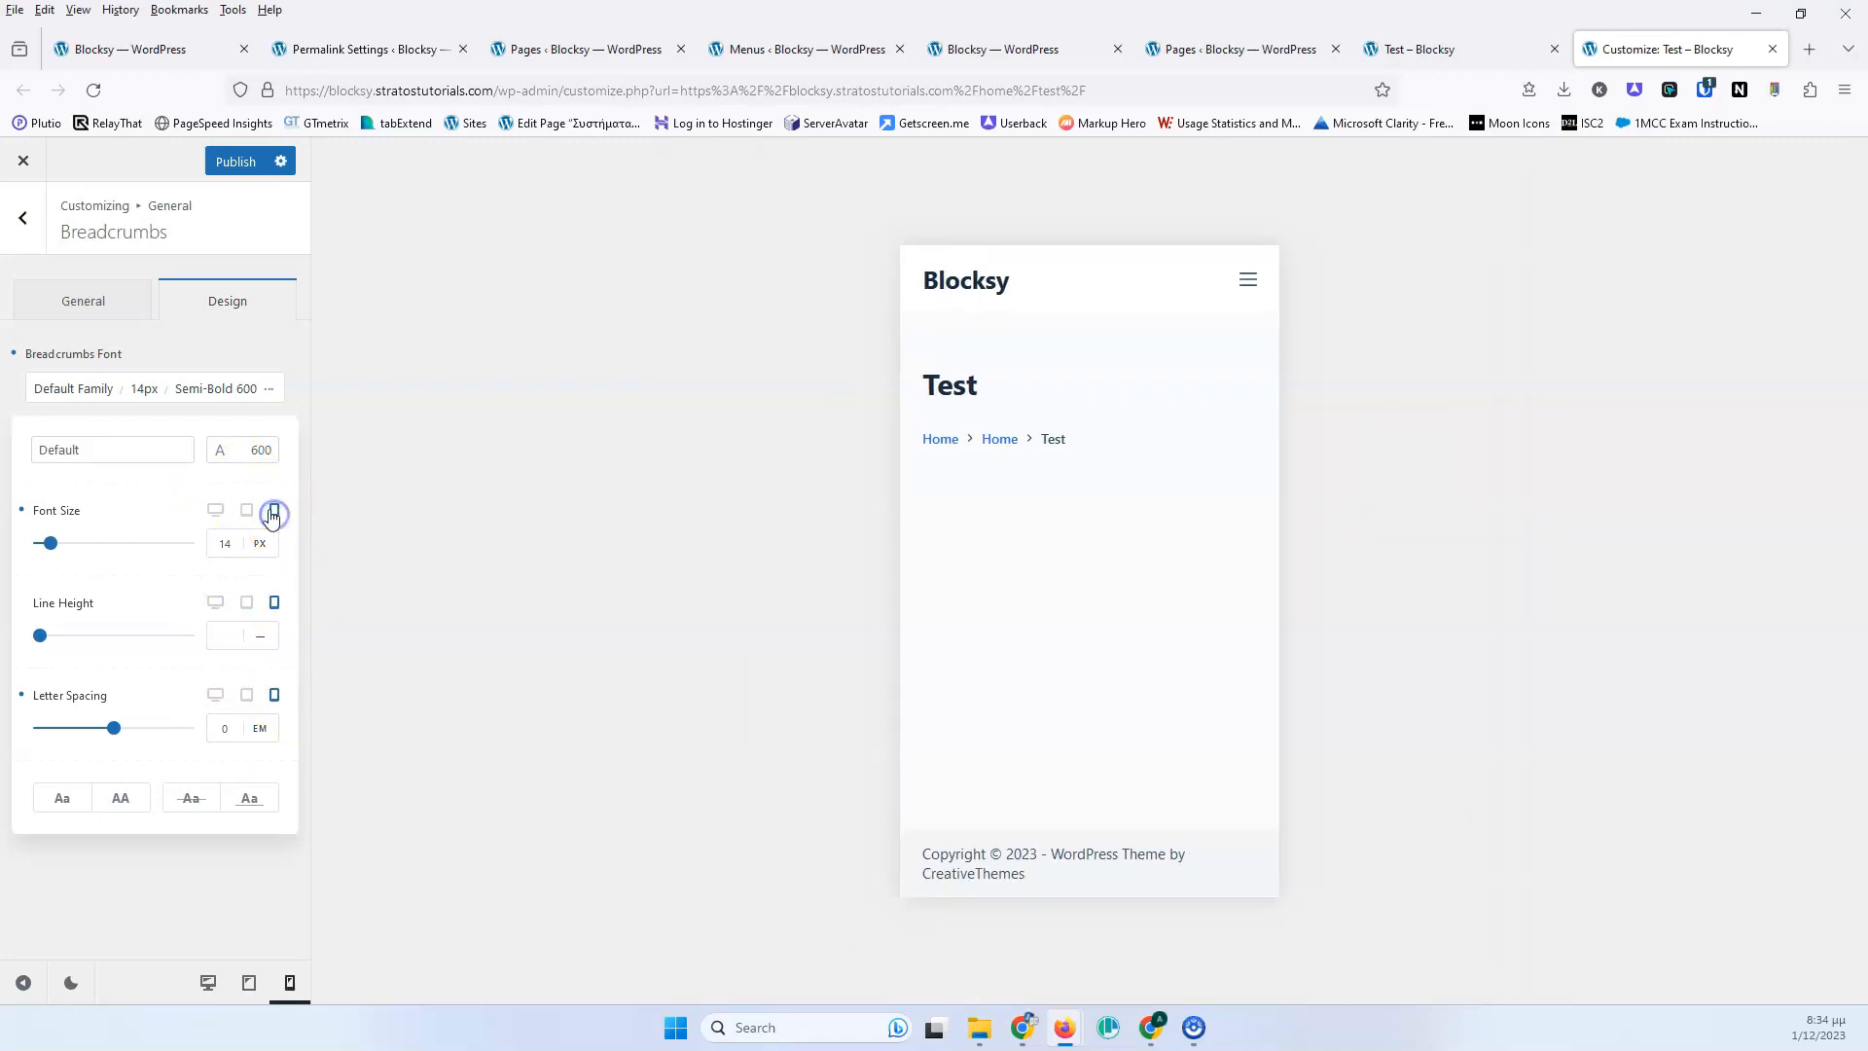
{"action": "left_click", "coordinate": [216, 511]}
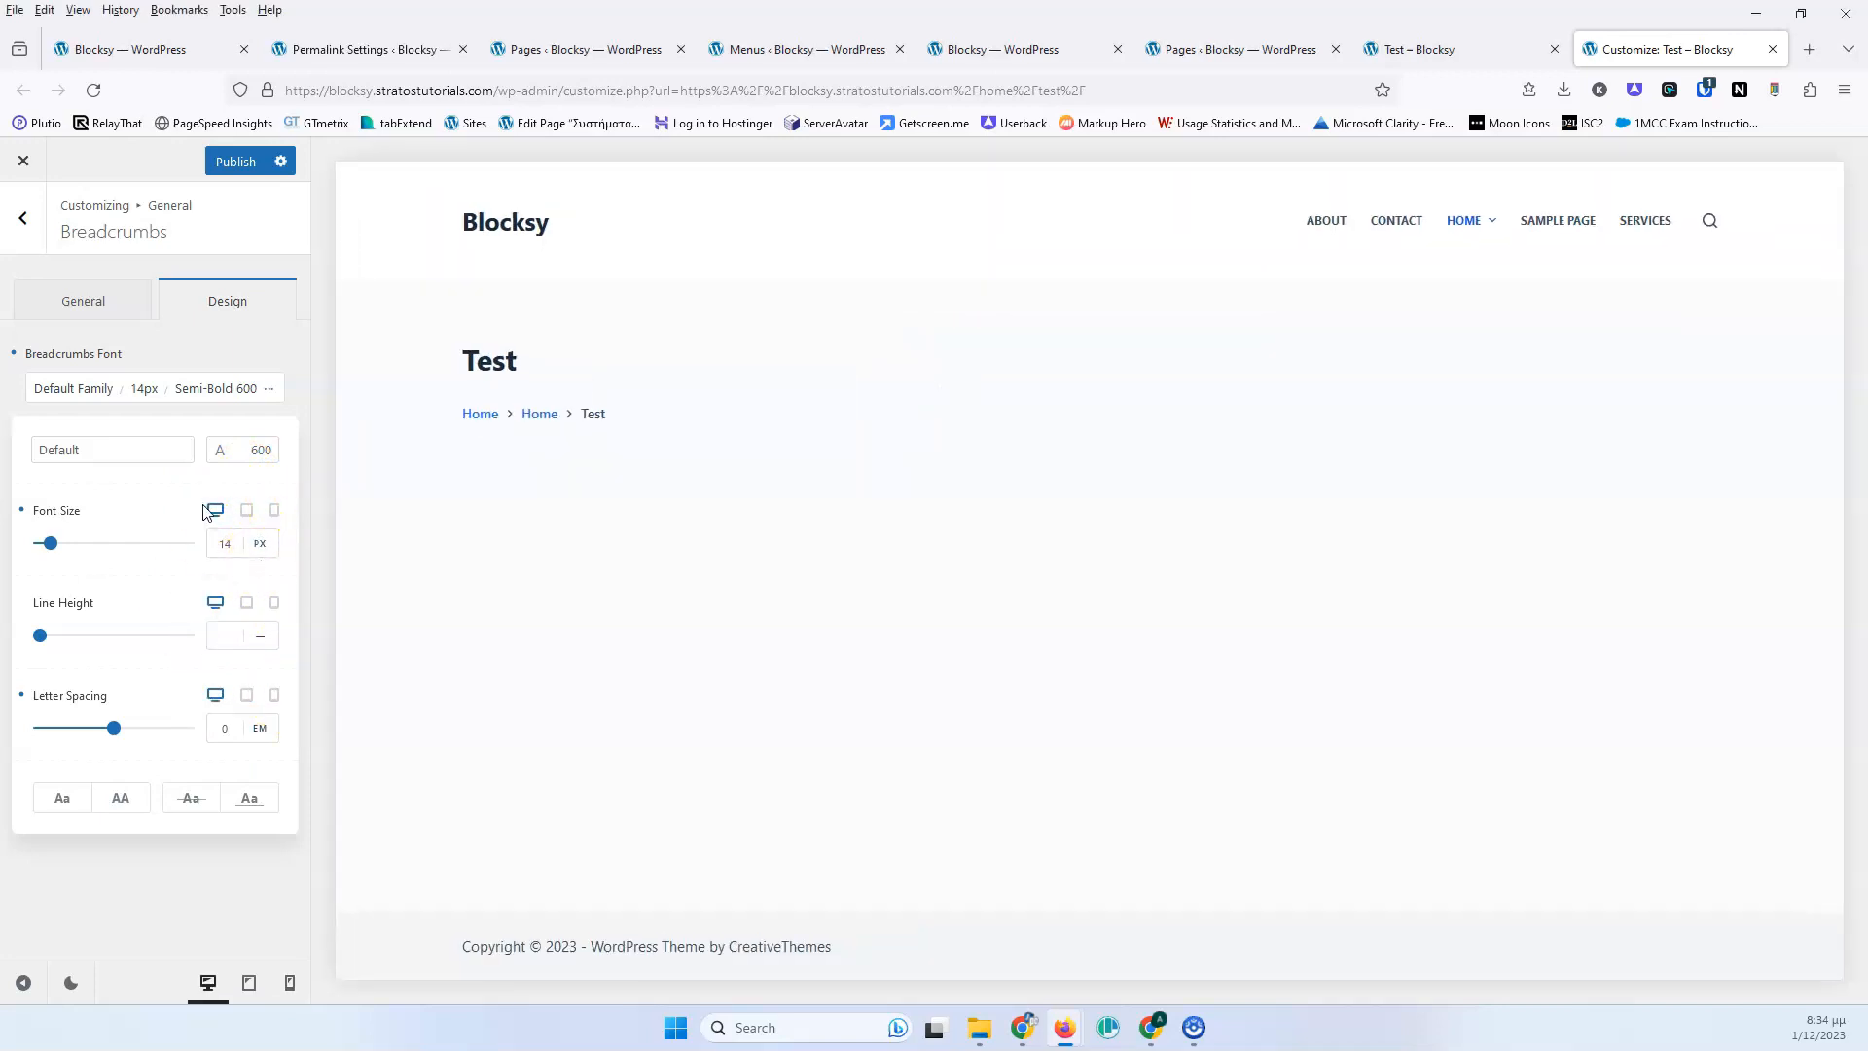
{"action": "left_click", "coordinate": [245, 350]}
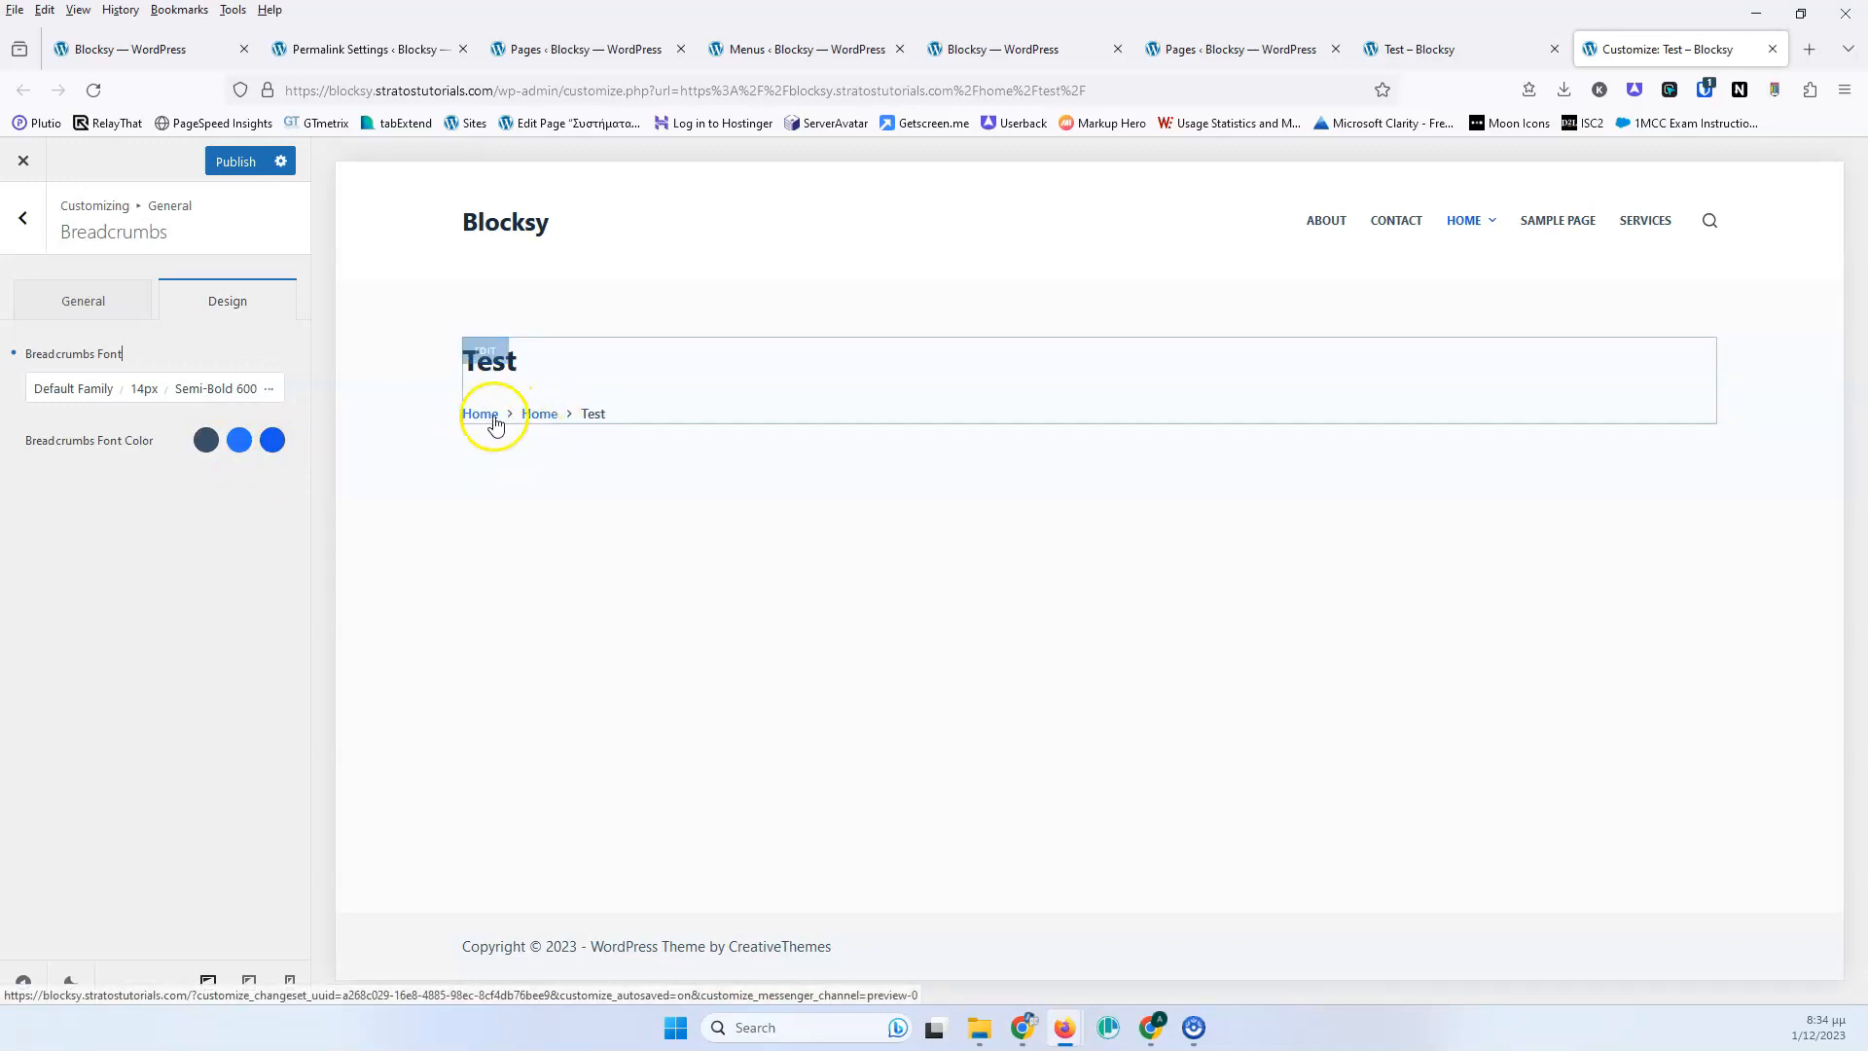
View the Breadcrumbs Font Color picker, then go back to the General options and open the Form Elements settings.
{"action": "left_click", "coordinate": [205, 446]}
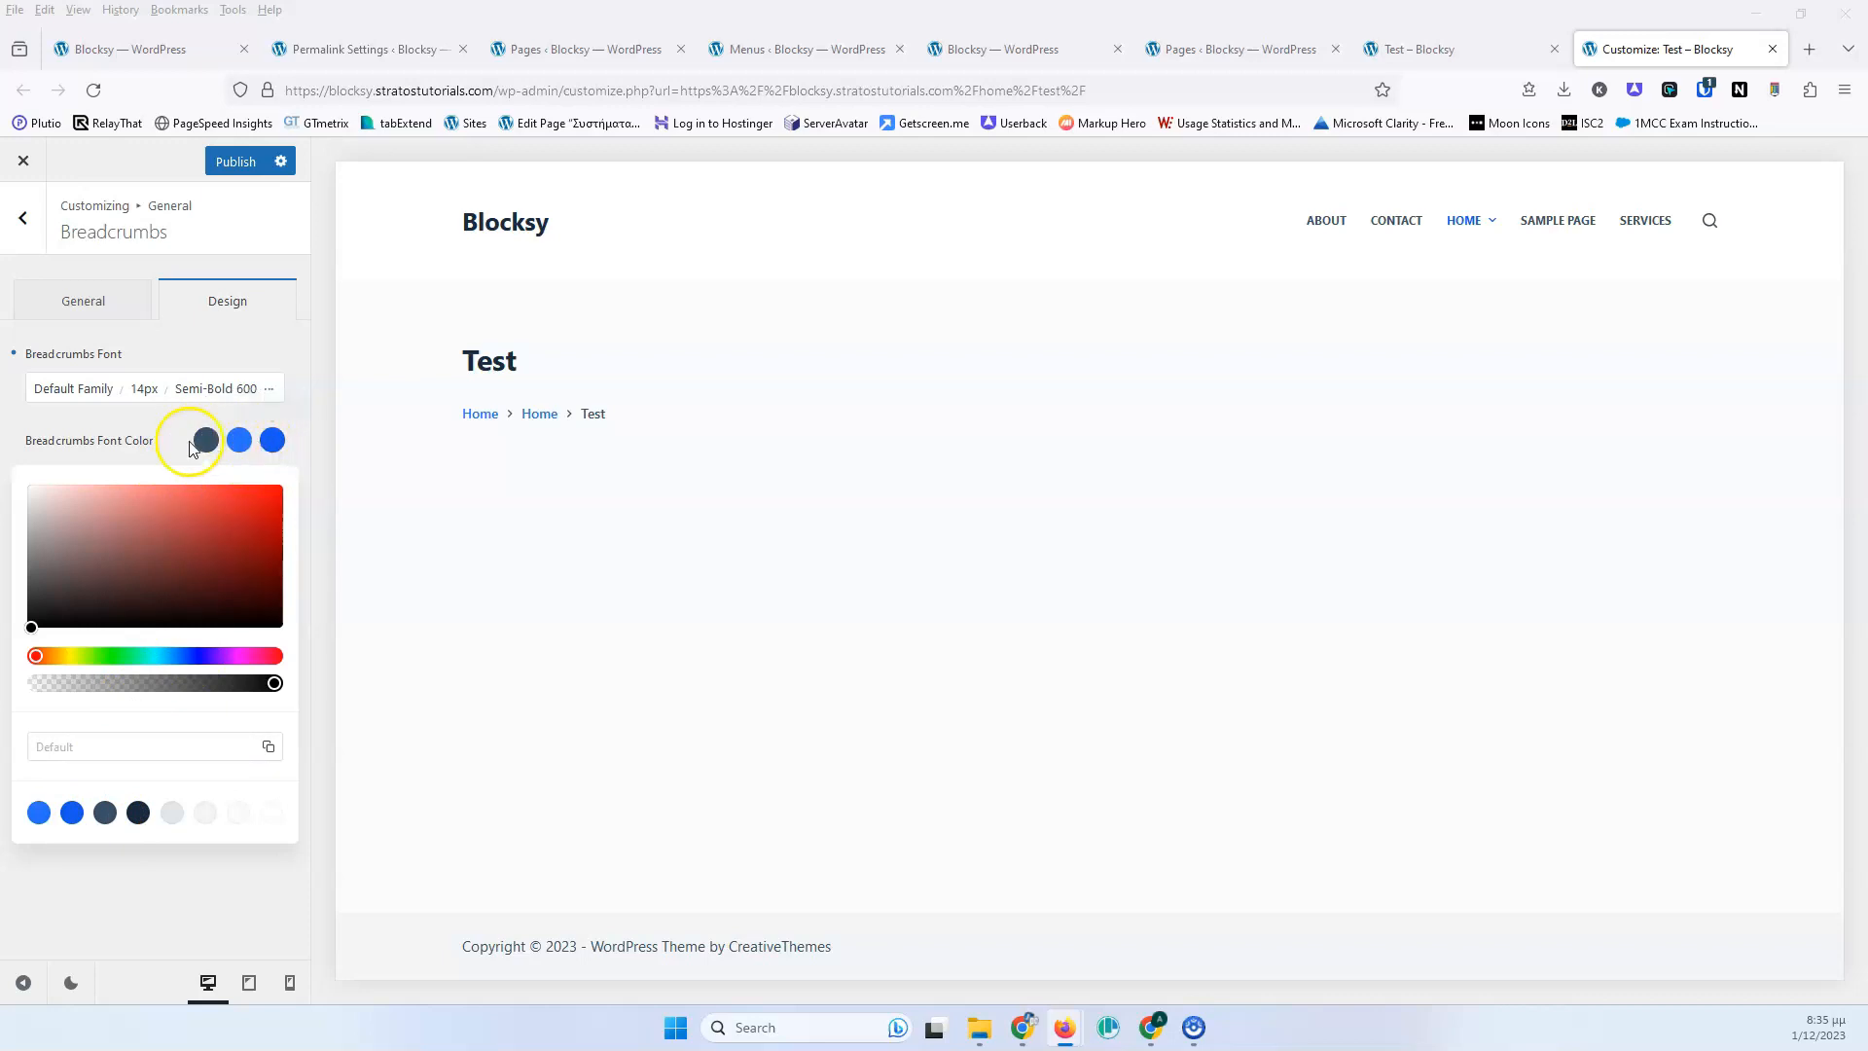
{"action": "left_click", "coordinate": [22, 218]}
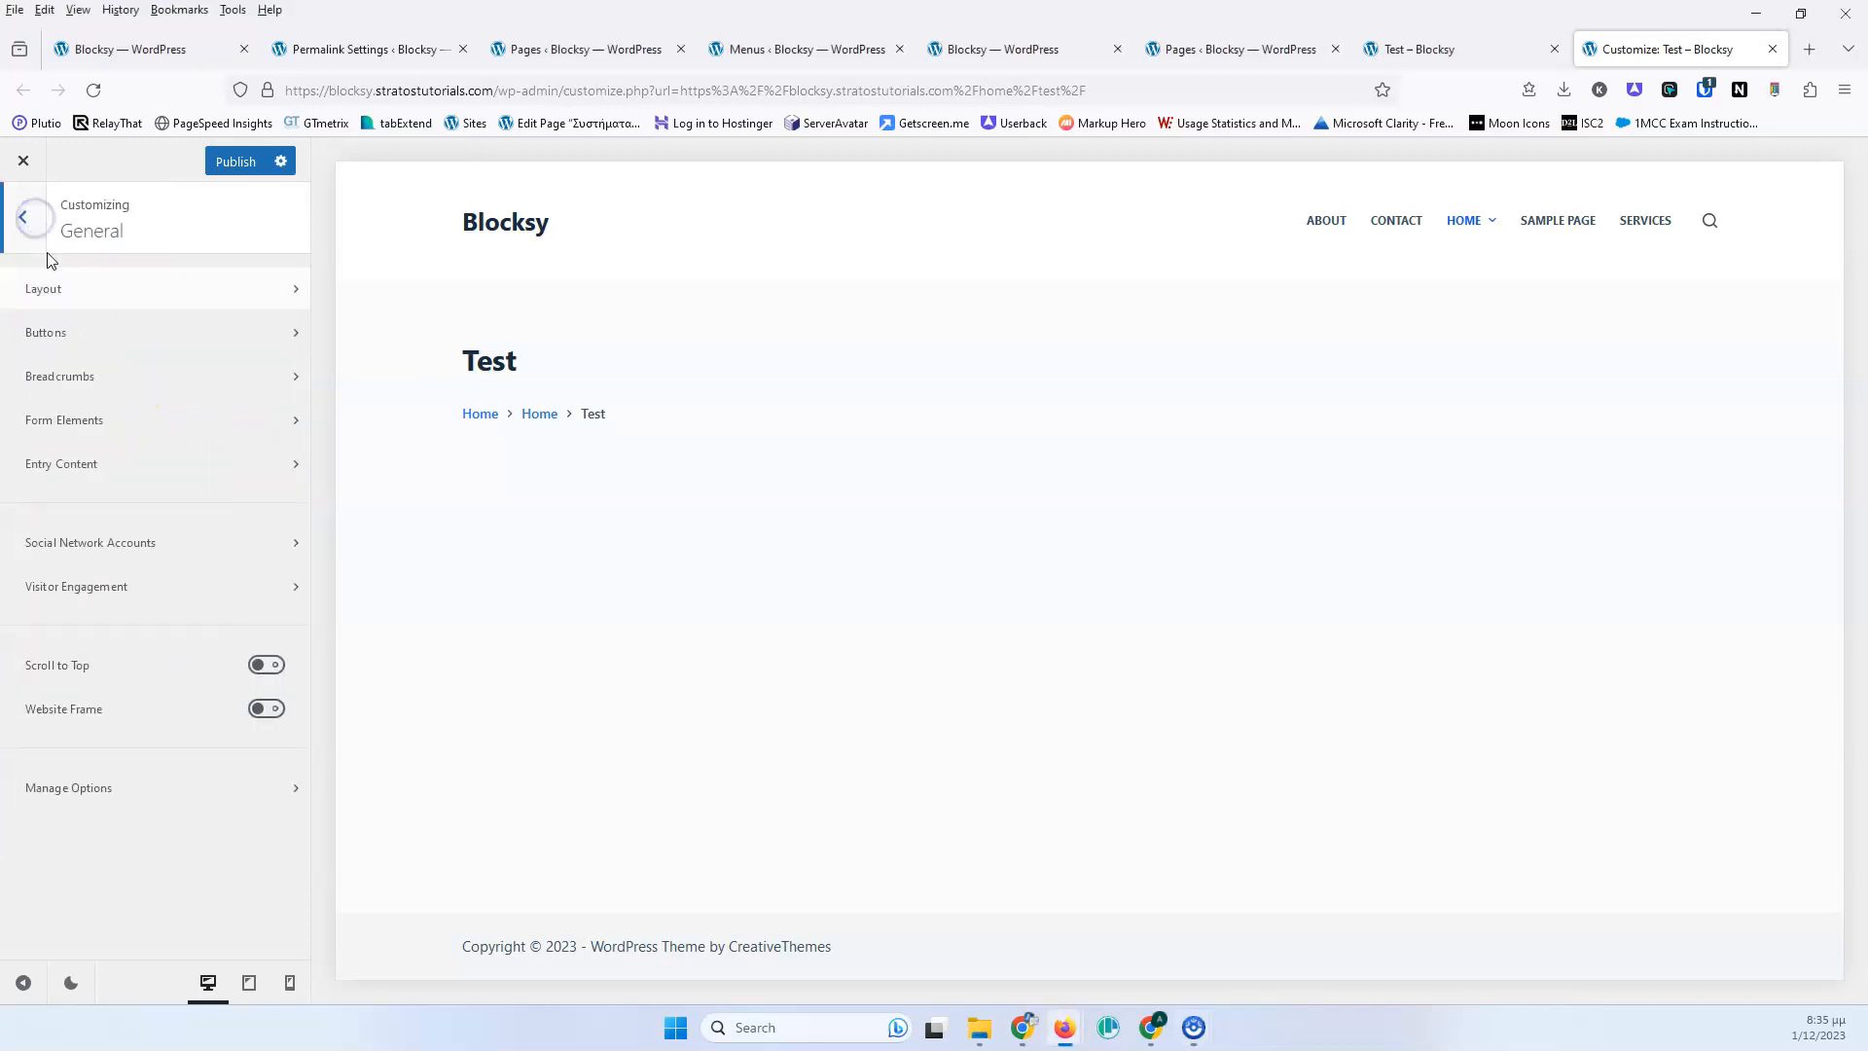
{"action": "left_click", "coordinate": [157, 435]}
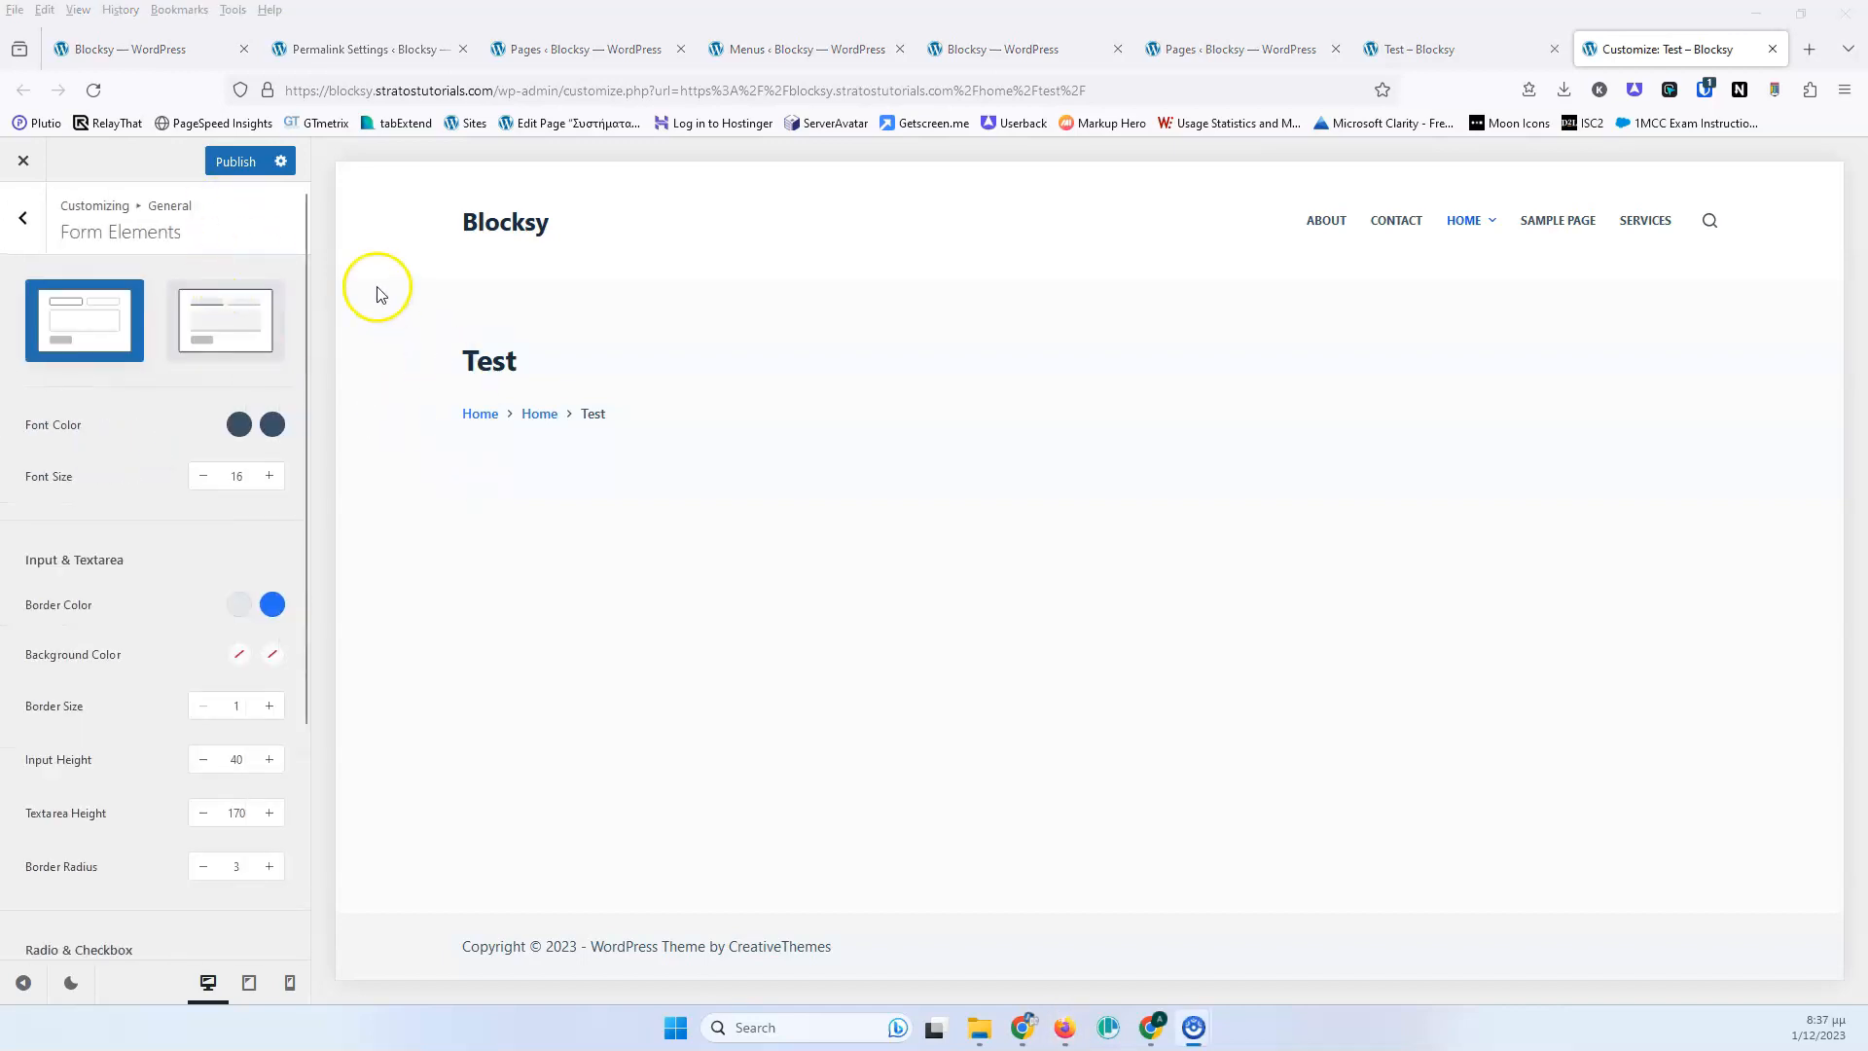
Publish the changes, reload the customizer, and reopen the General Form Elements settings with the autosave notice dismissed.
{"action": "left_click", "coordinate": [234, 164]}
{"action": "left_click", "coordinate": [93, 90]}
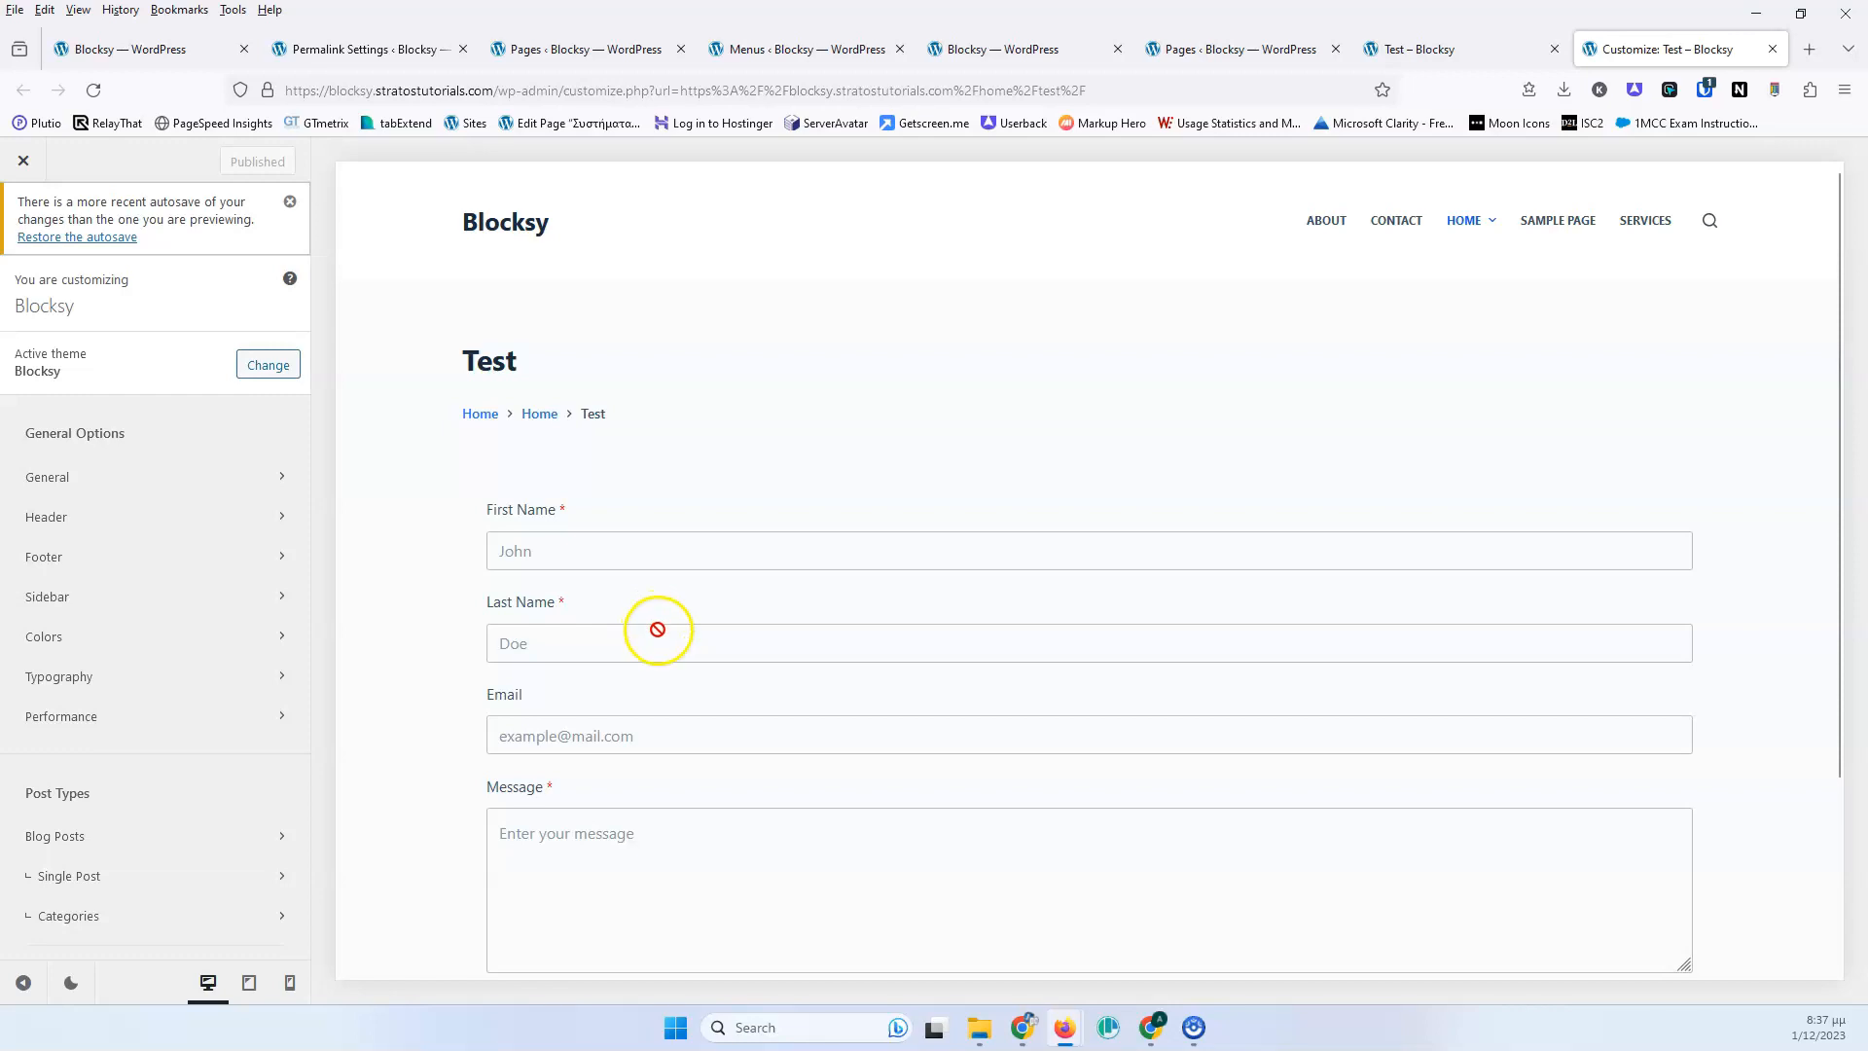
{"action": "left_click", "coordinate": [83, 477]}
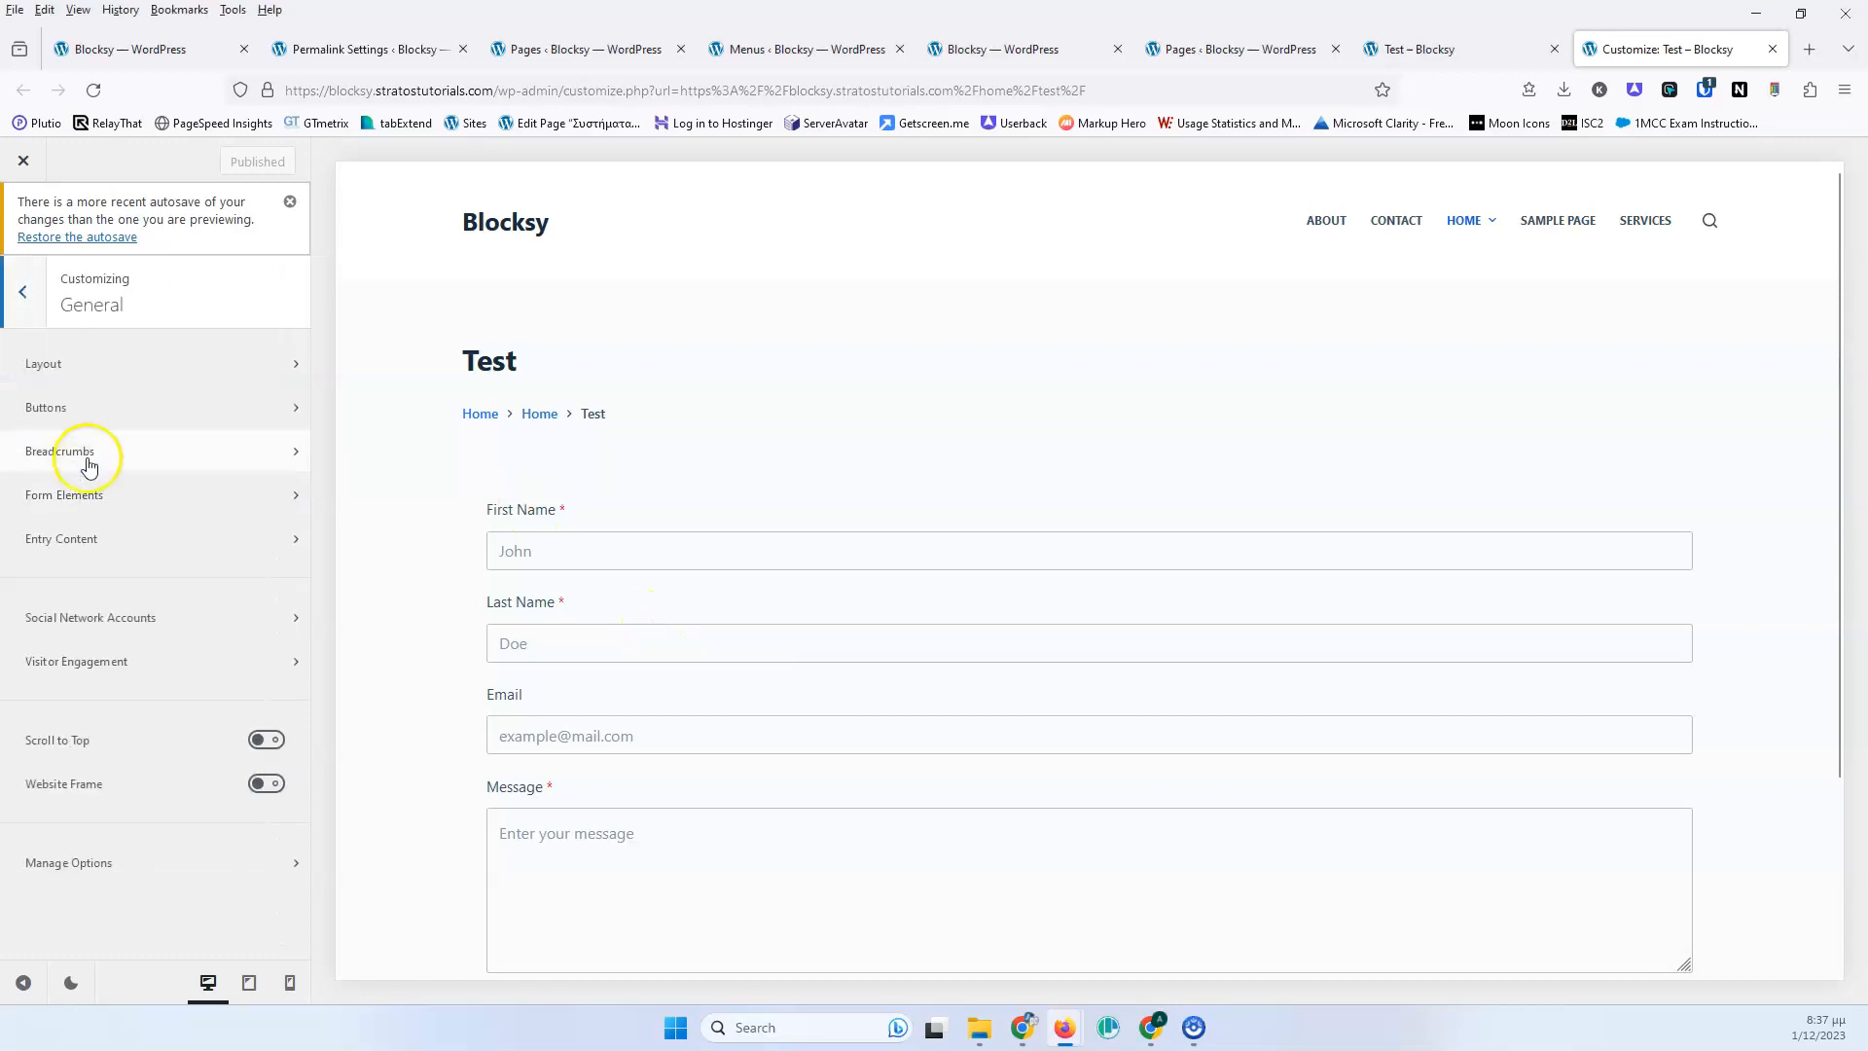
{"action": "left_click", "coordinate": [113, 495]}
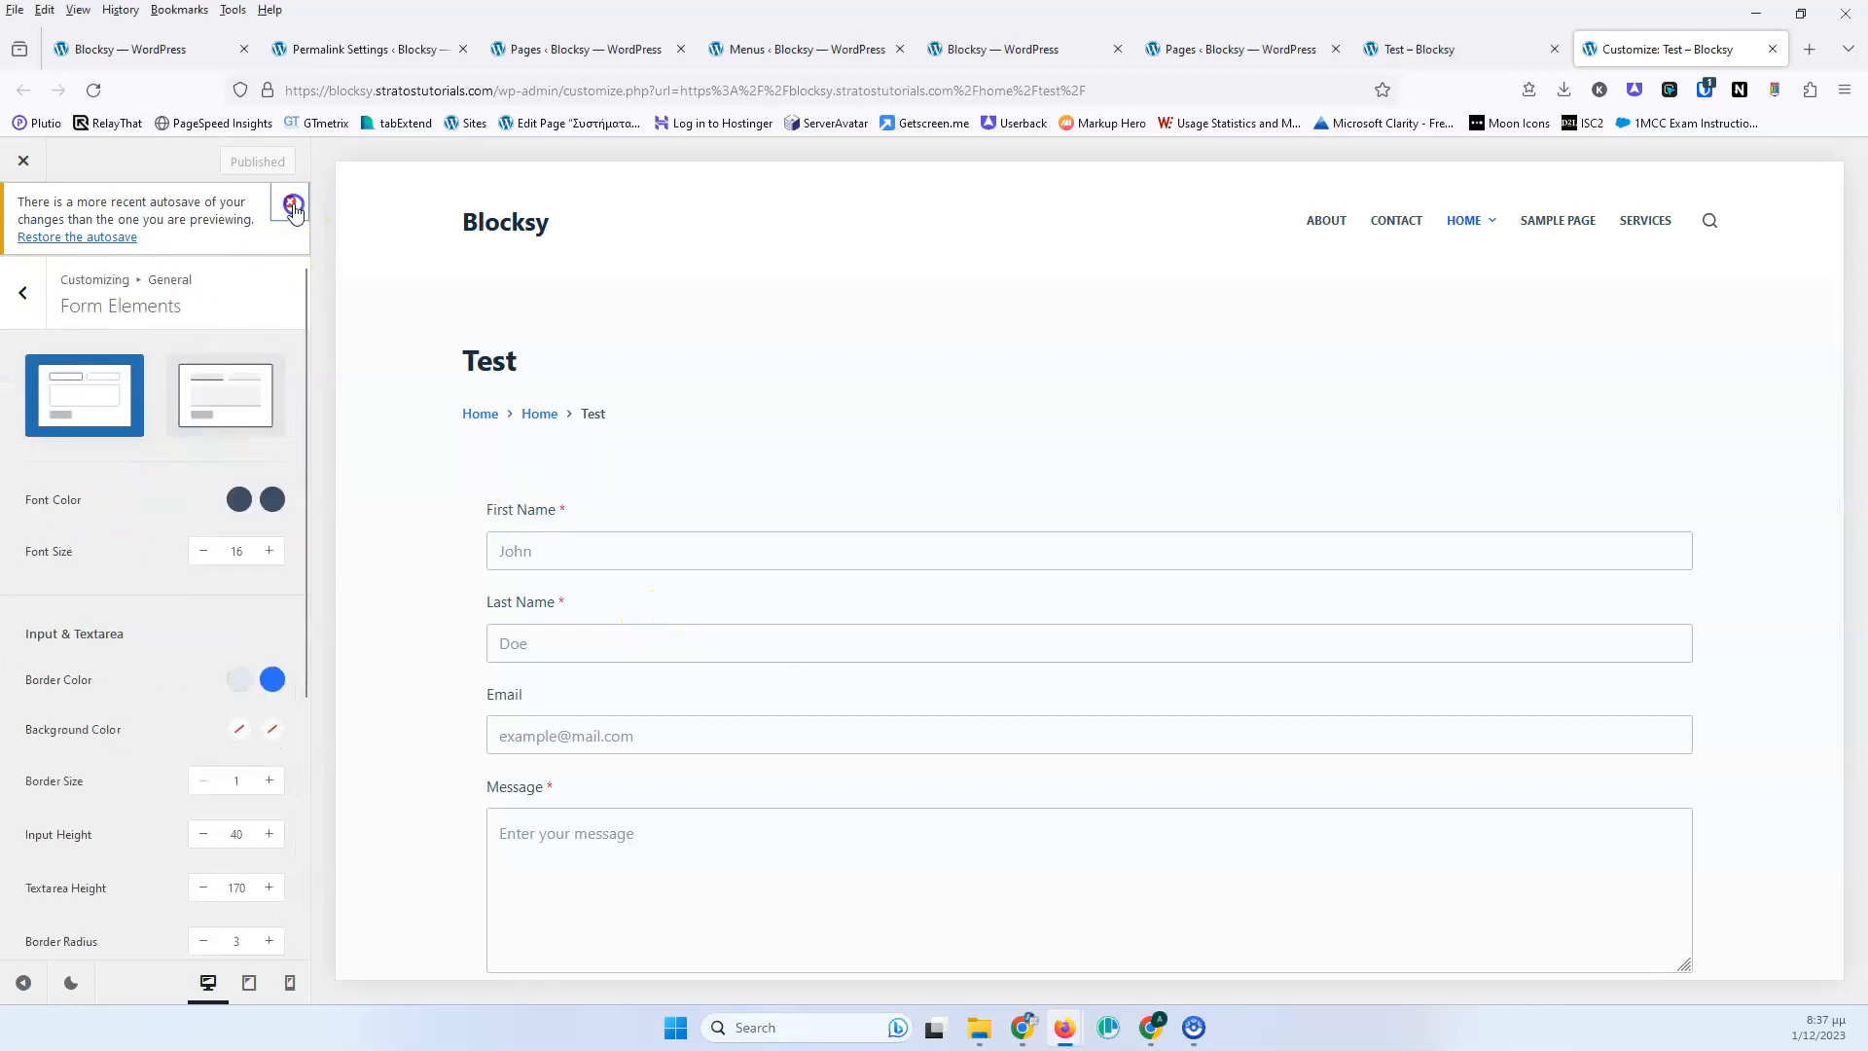
{"action": "left_click", "coordinate": [292, 206]}
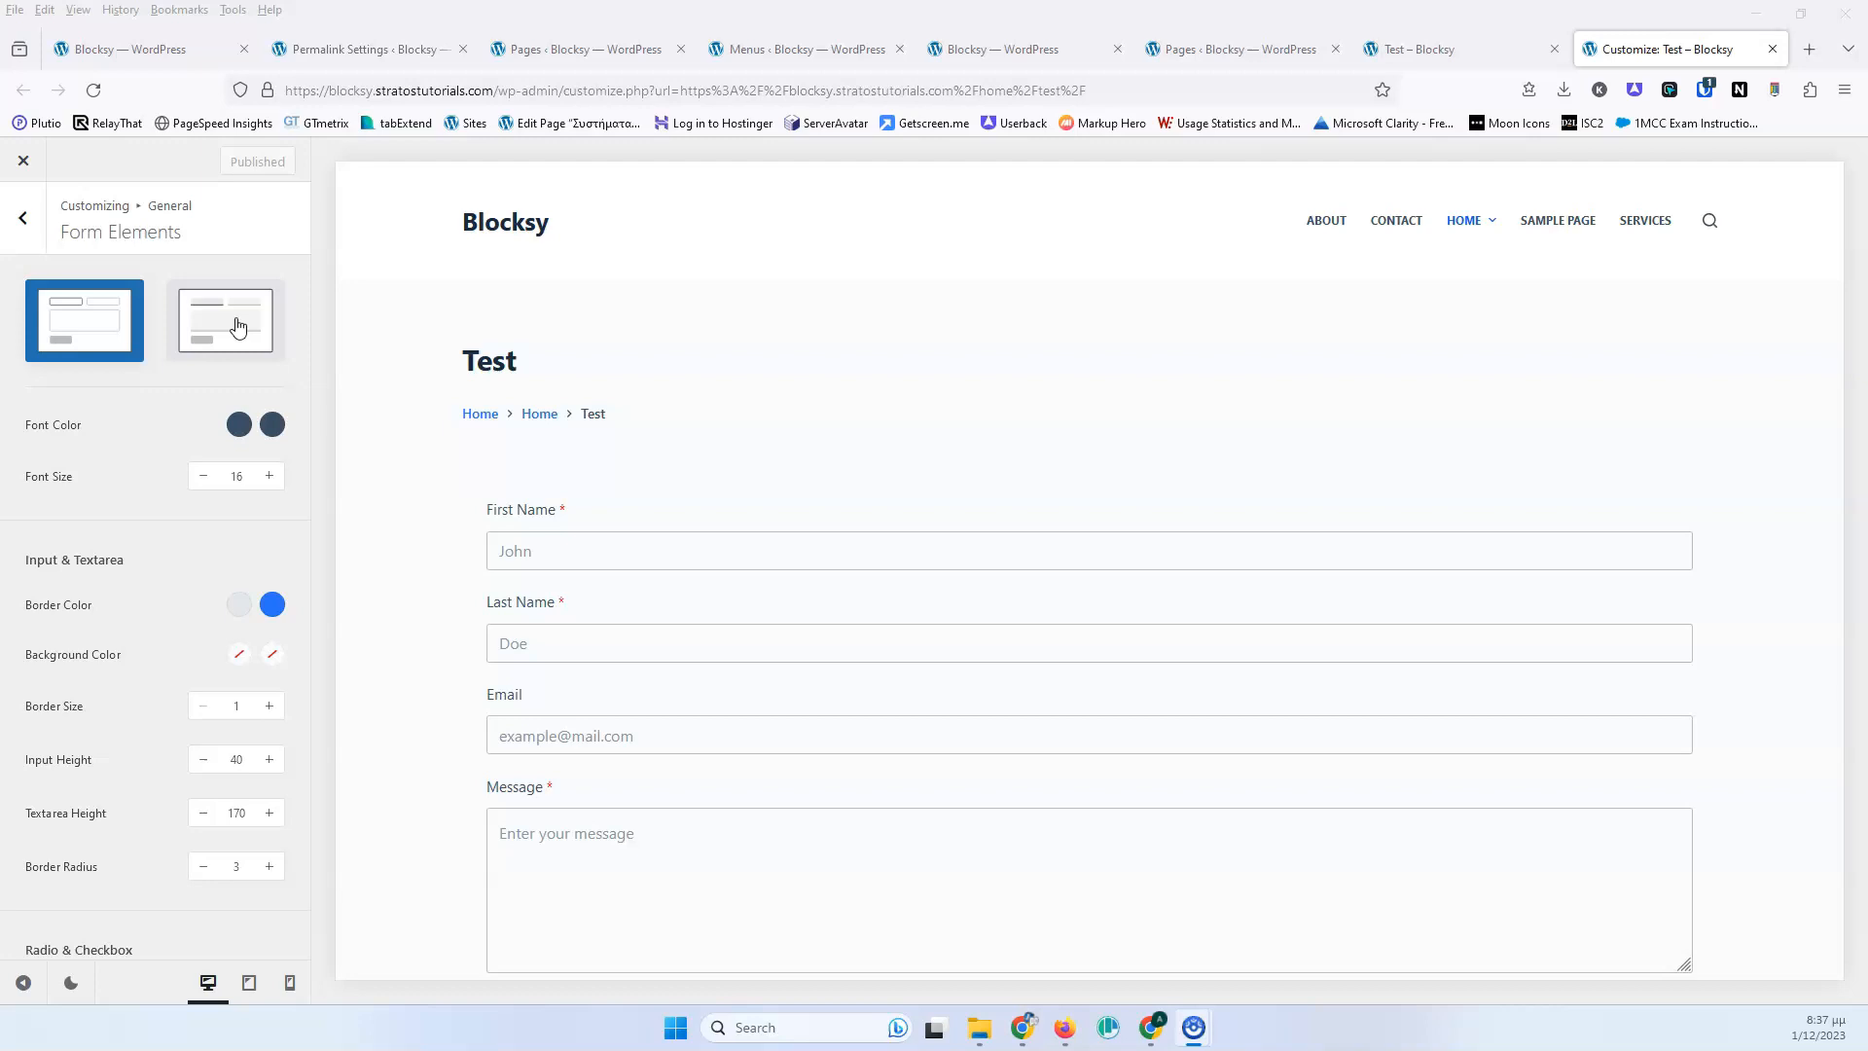
Examine how the Test page's contact form looks in the tablet, mobile and desktop previews.
{"action": "scroll", "coordinate": [680, 546], "scroll_direction": "down", "scroll_amount": 1}
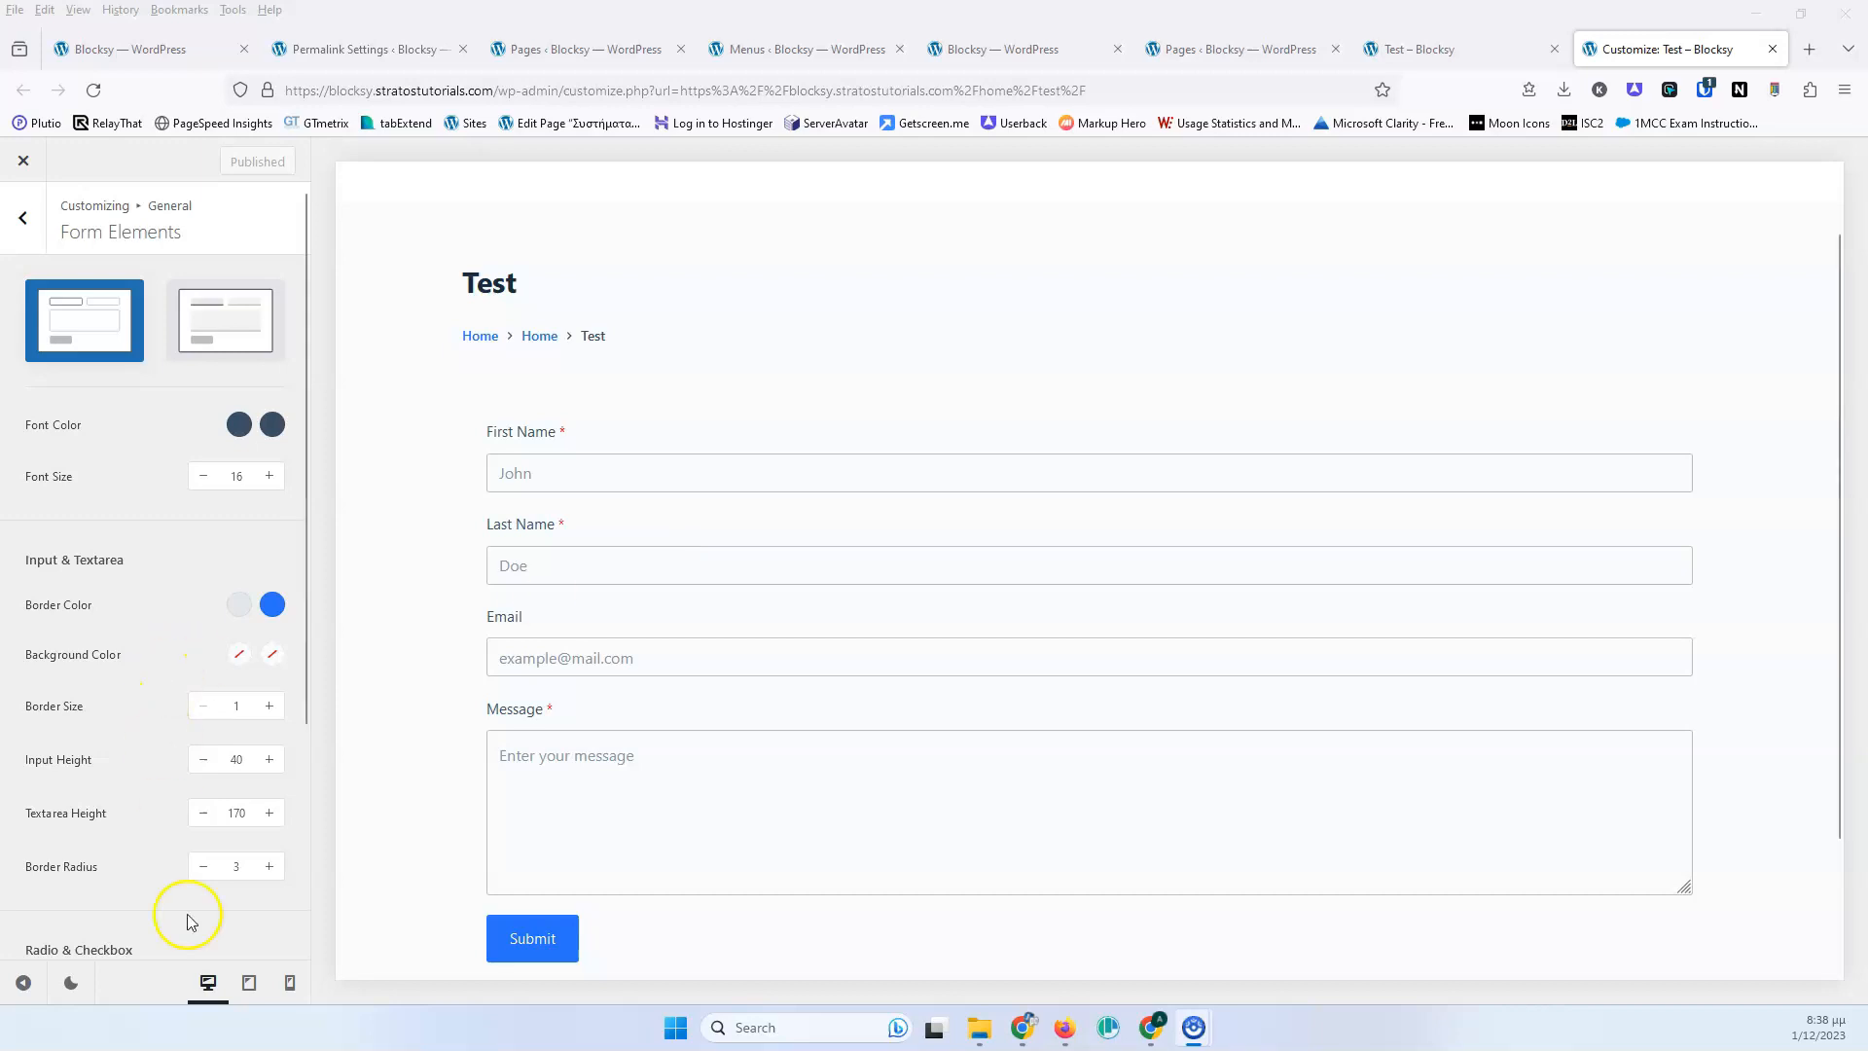
{"action": "left_click", "coordinate": [251, 986]}
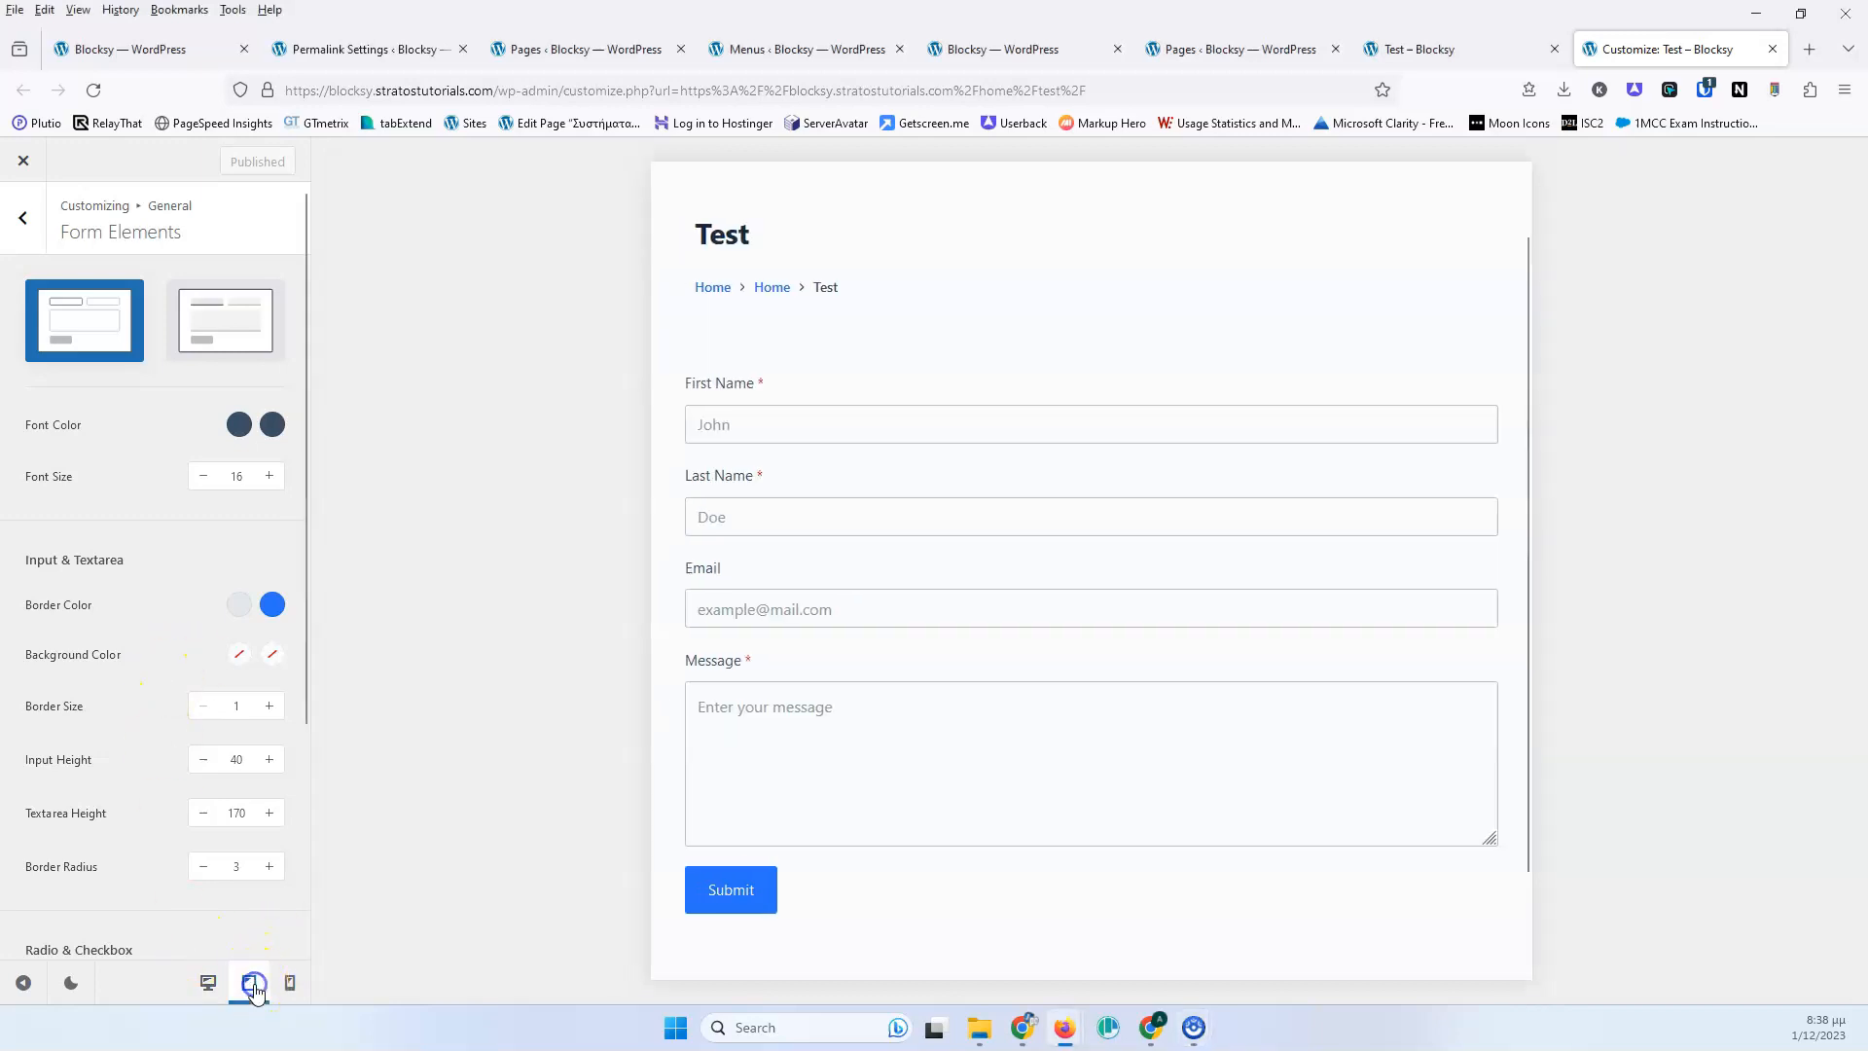
{"action": "left_click", "coordinate": [290, 983]}
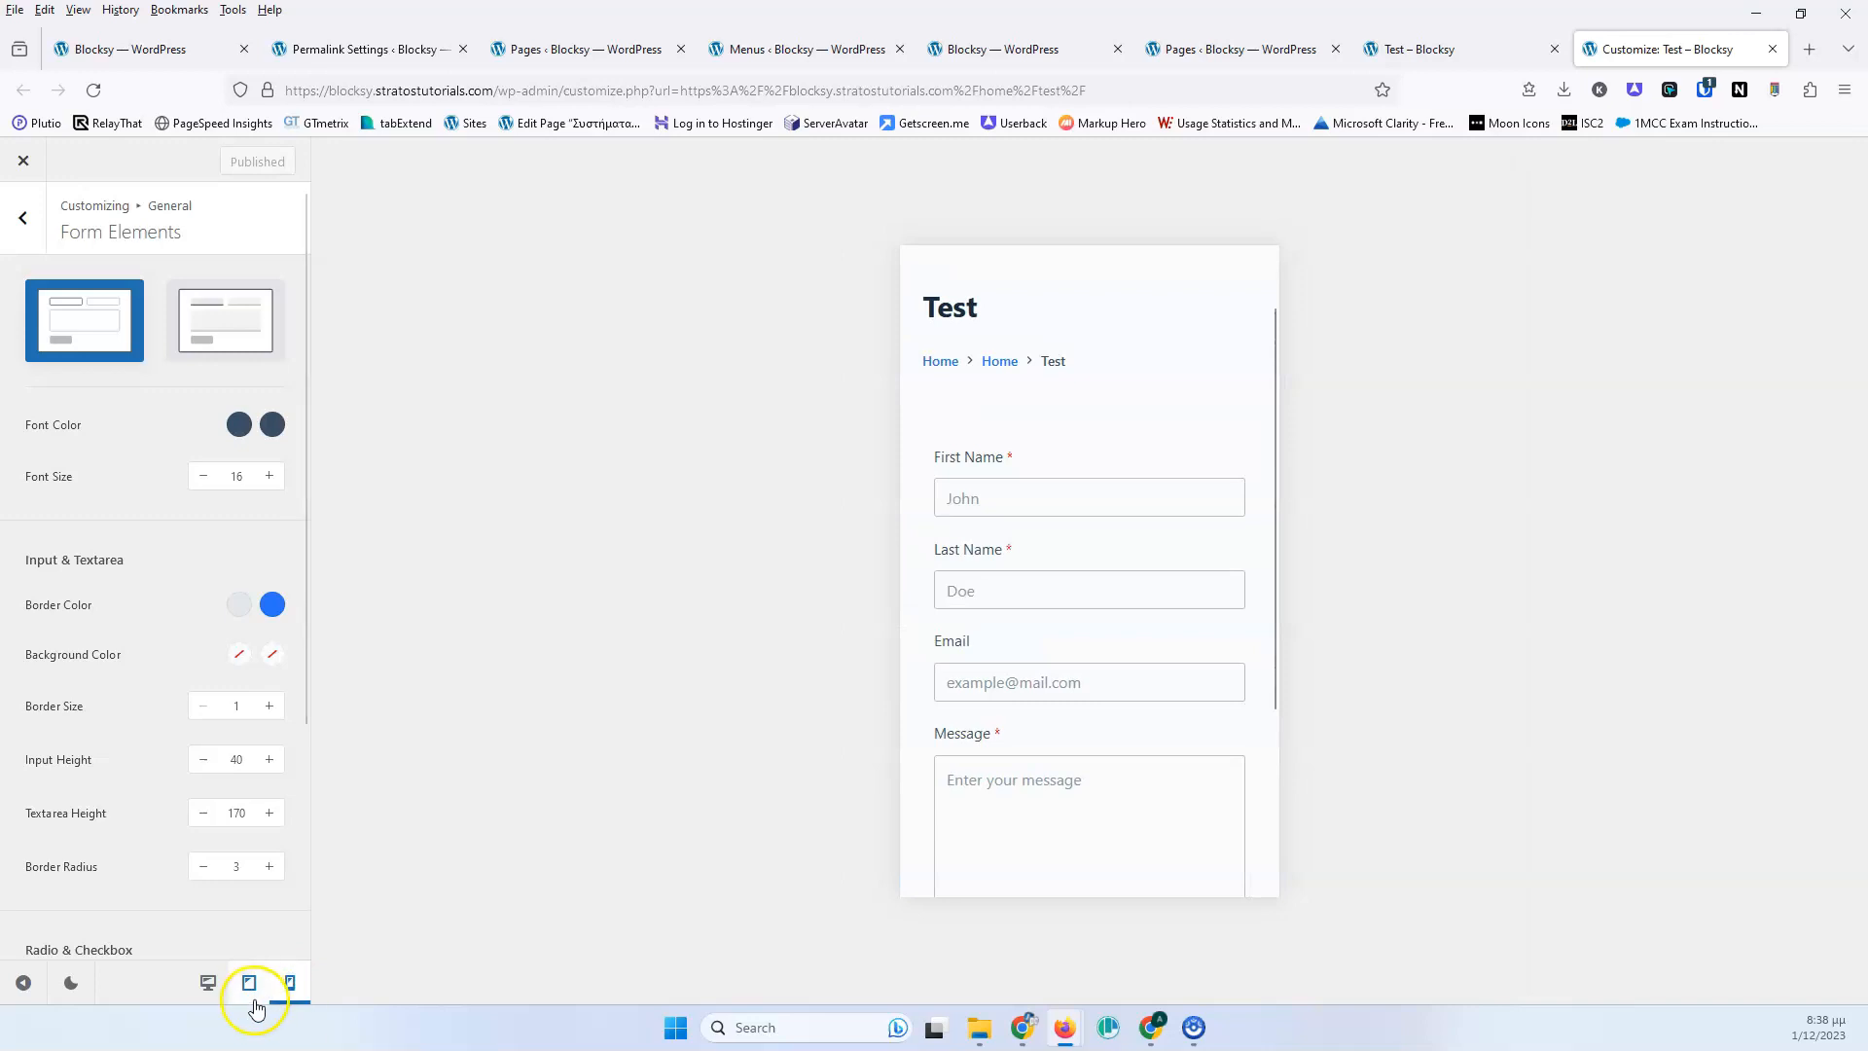
{"action": "left_click", "coordinate": [208, 982]}
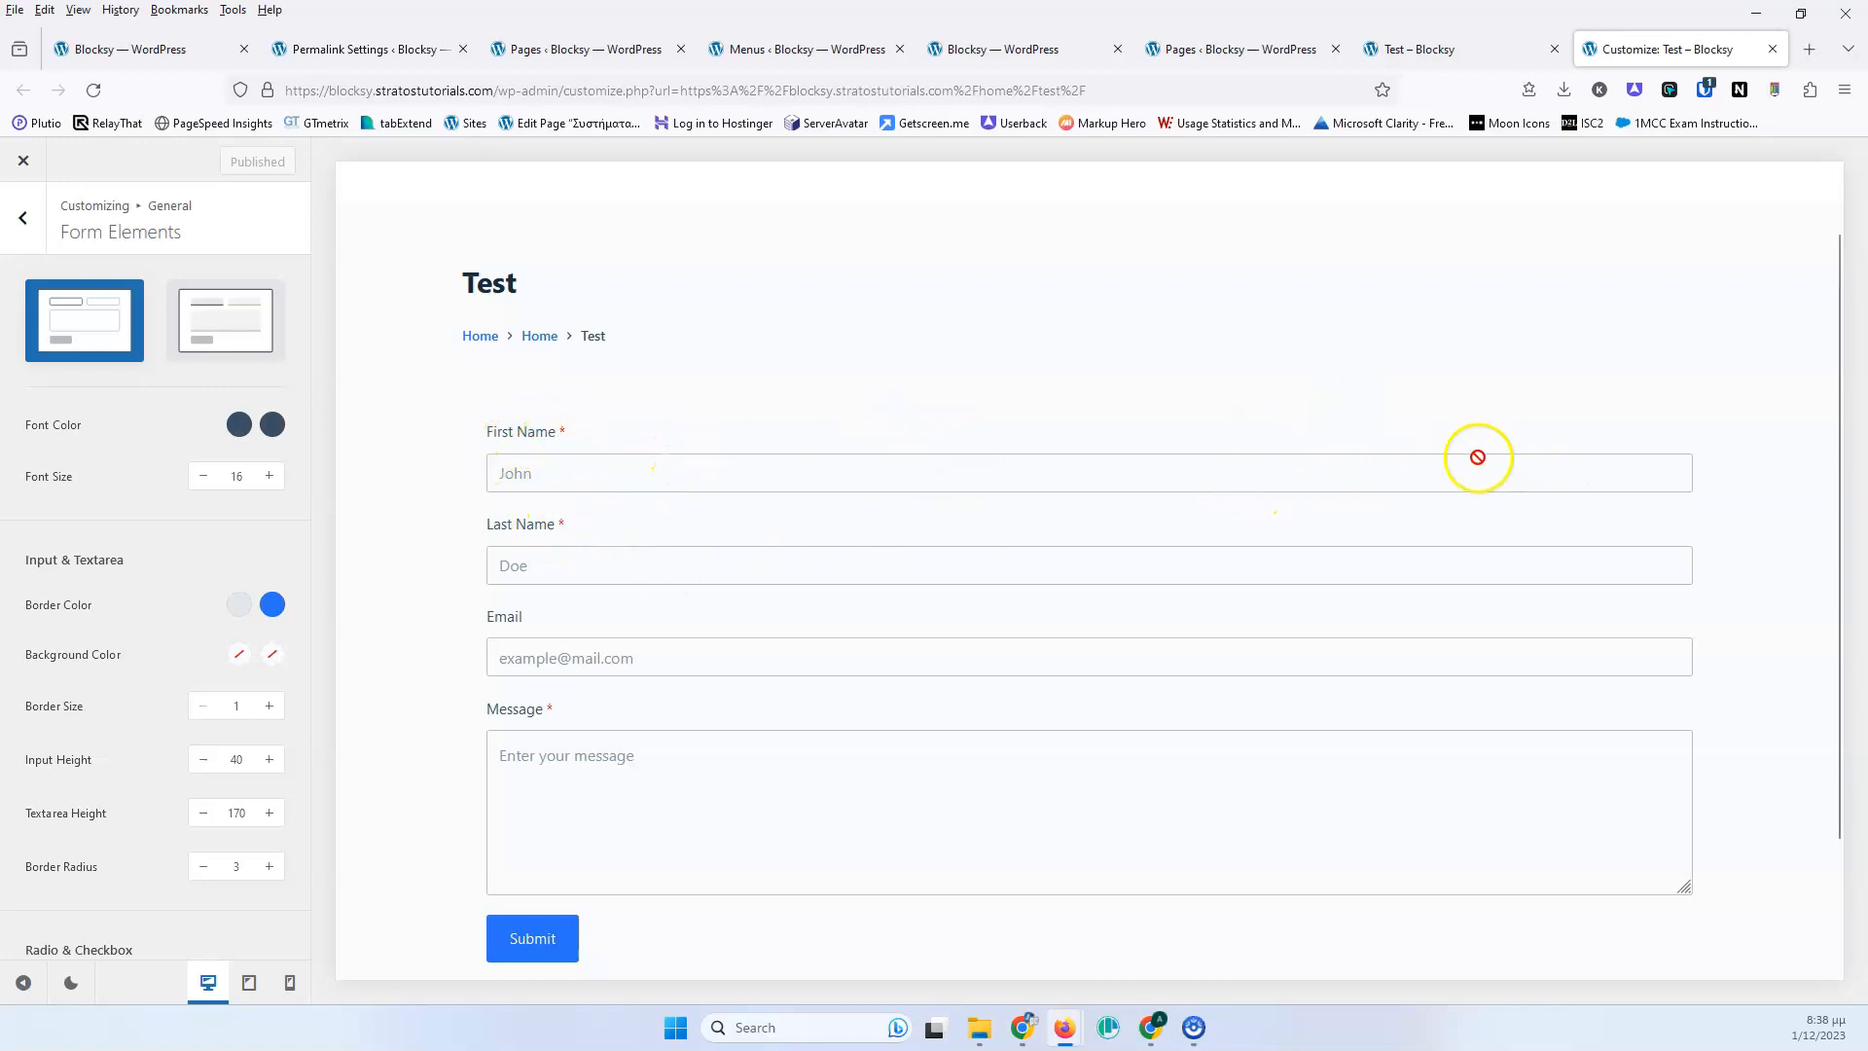
{"action": "left_click", "coordinate": [249, 985]}
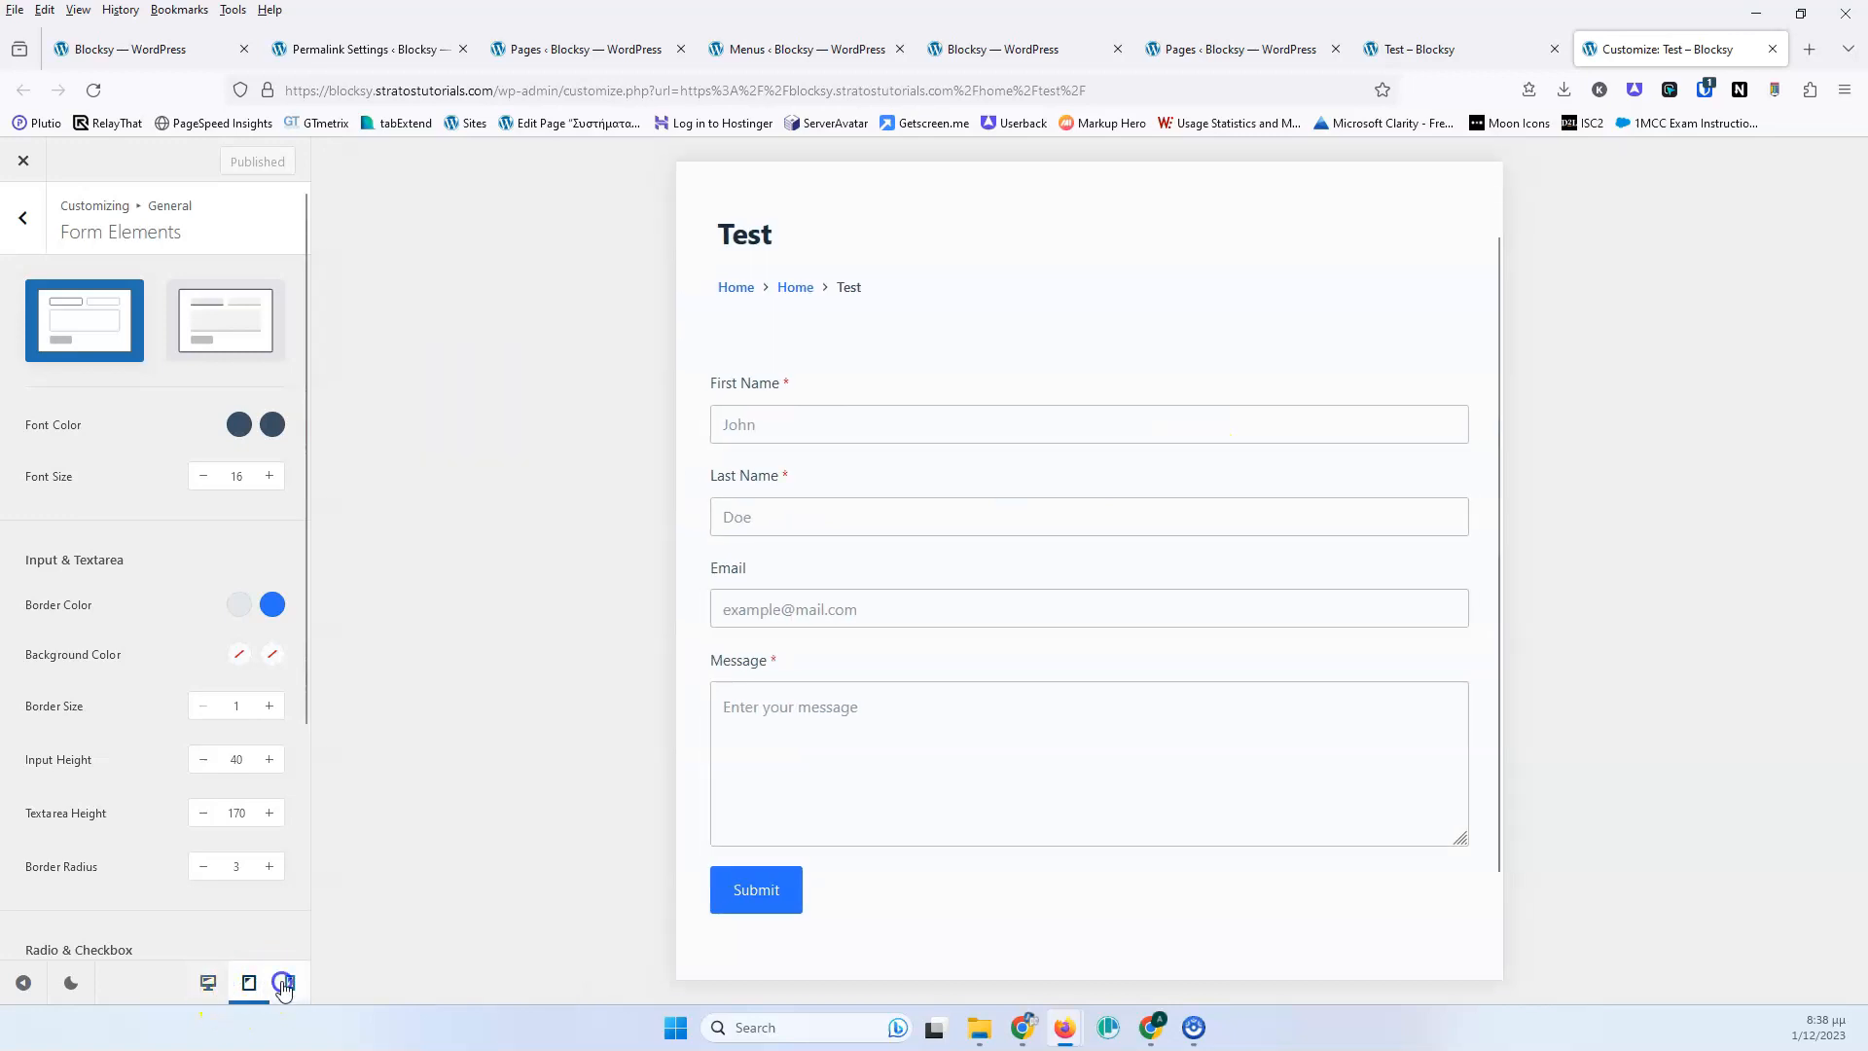
{"action": "left_click", "coordinate": [290, 983]}
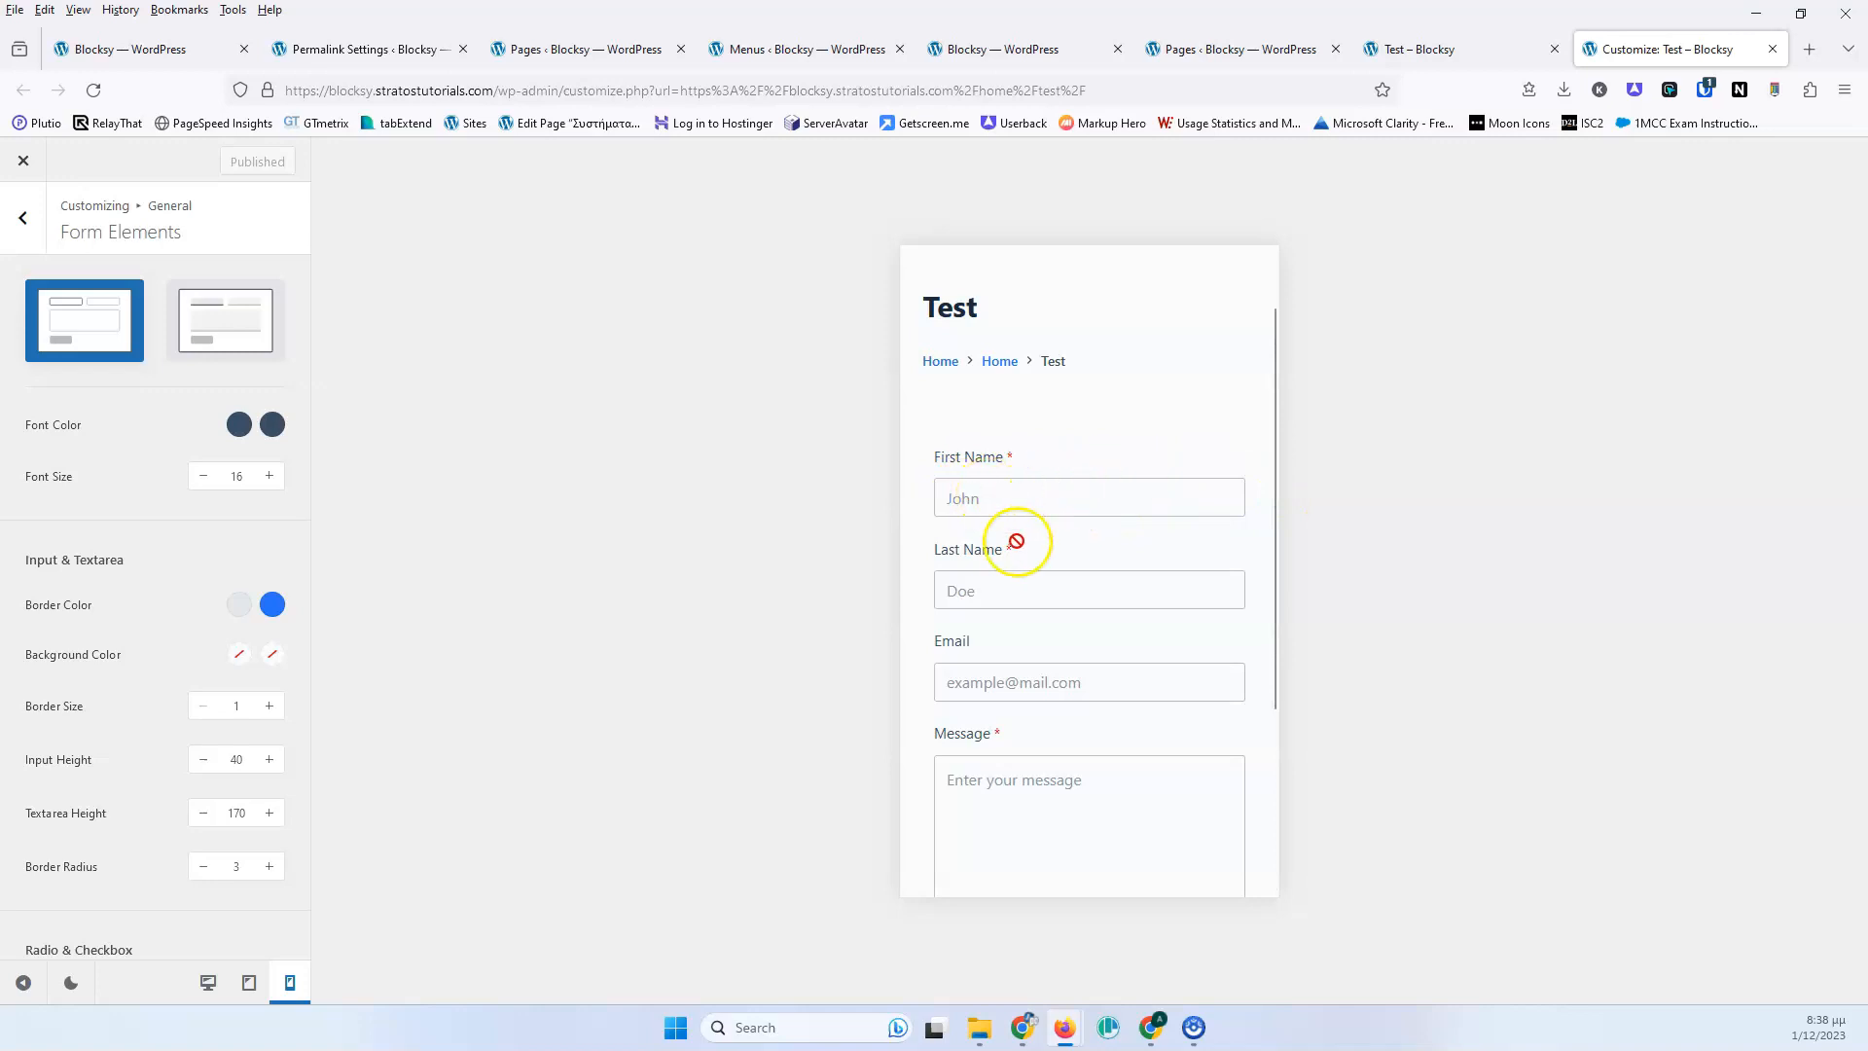
{"action": "left_click", "coordinate": [206, 983]}
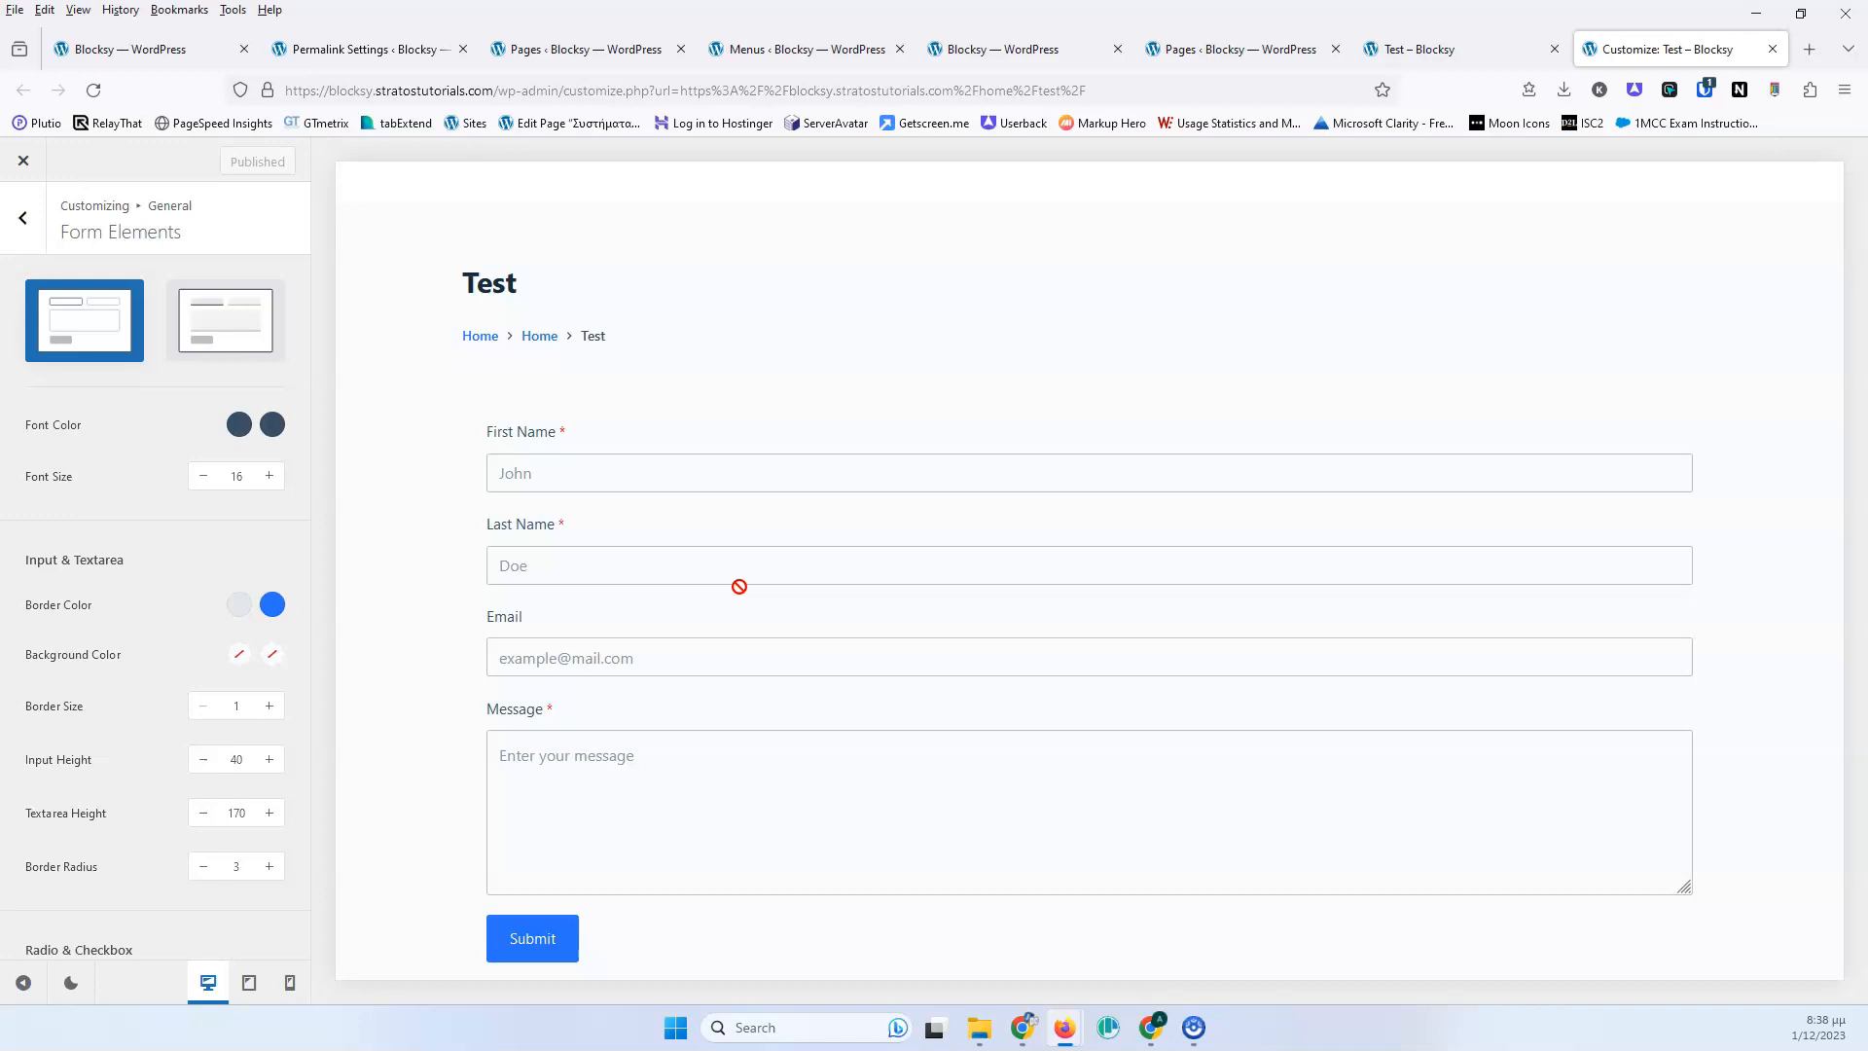
Compare the Classic and Modern form element styles and the options each offers, and keep Classic.
{"action": "left_click", "coordinate": [138, 313]}
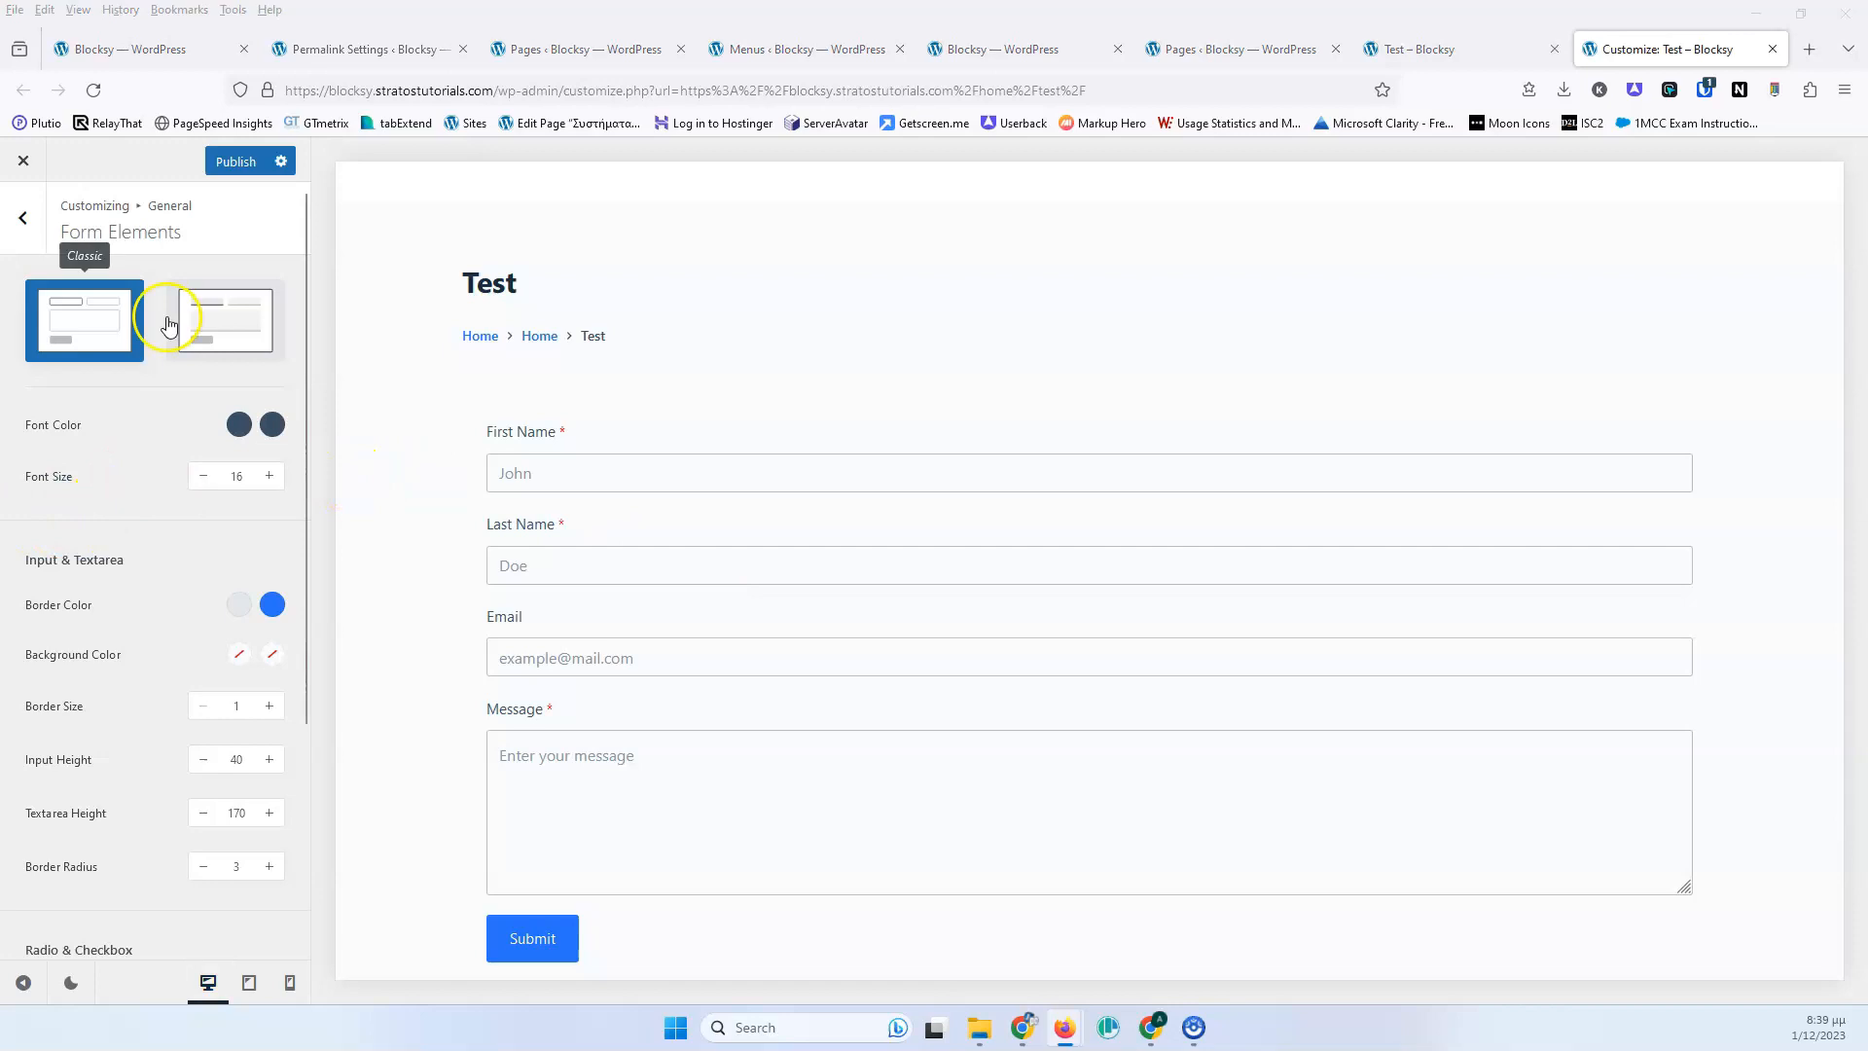
{"action": "left_click", "coordinate": [209, 319]}
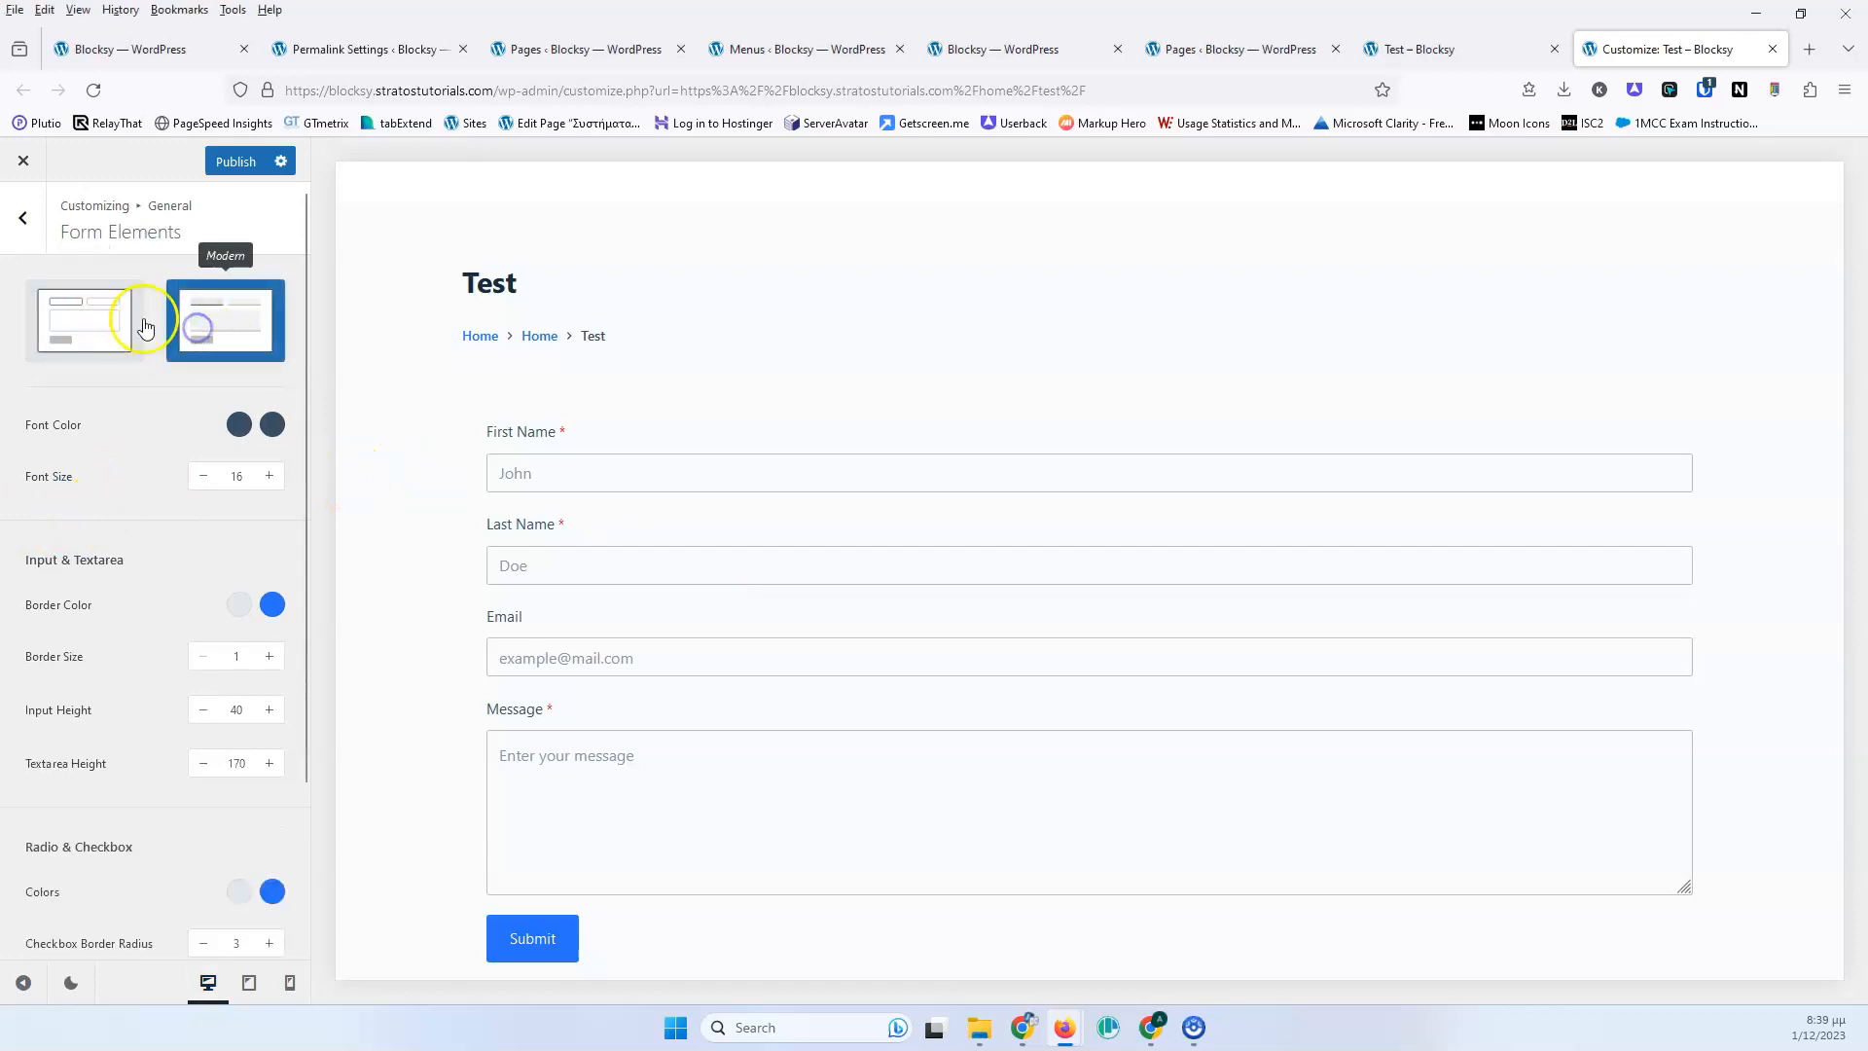
{"action": "left_click", "coordinate": [119, 325]}
{"action": "left_click", "coordinate": [208, 319]}
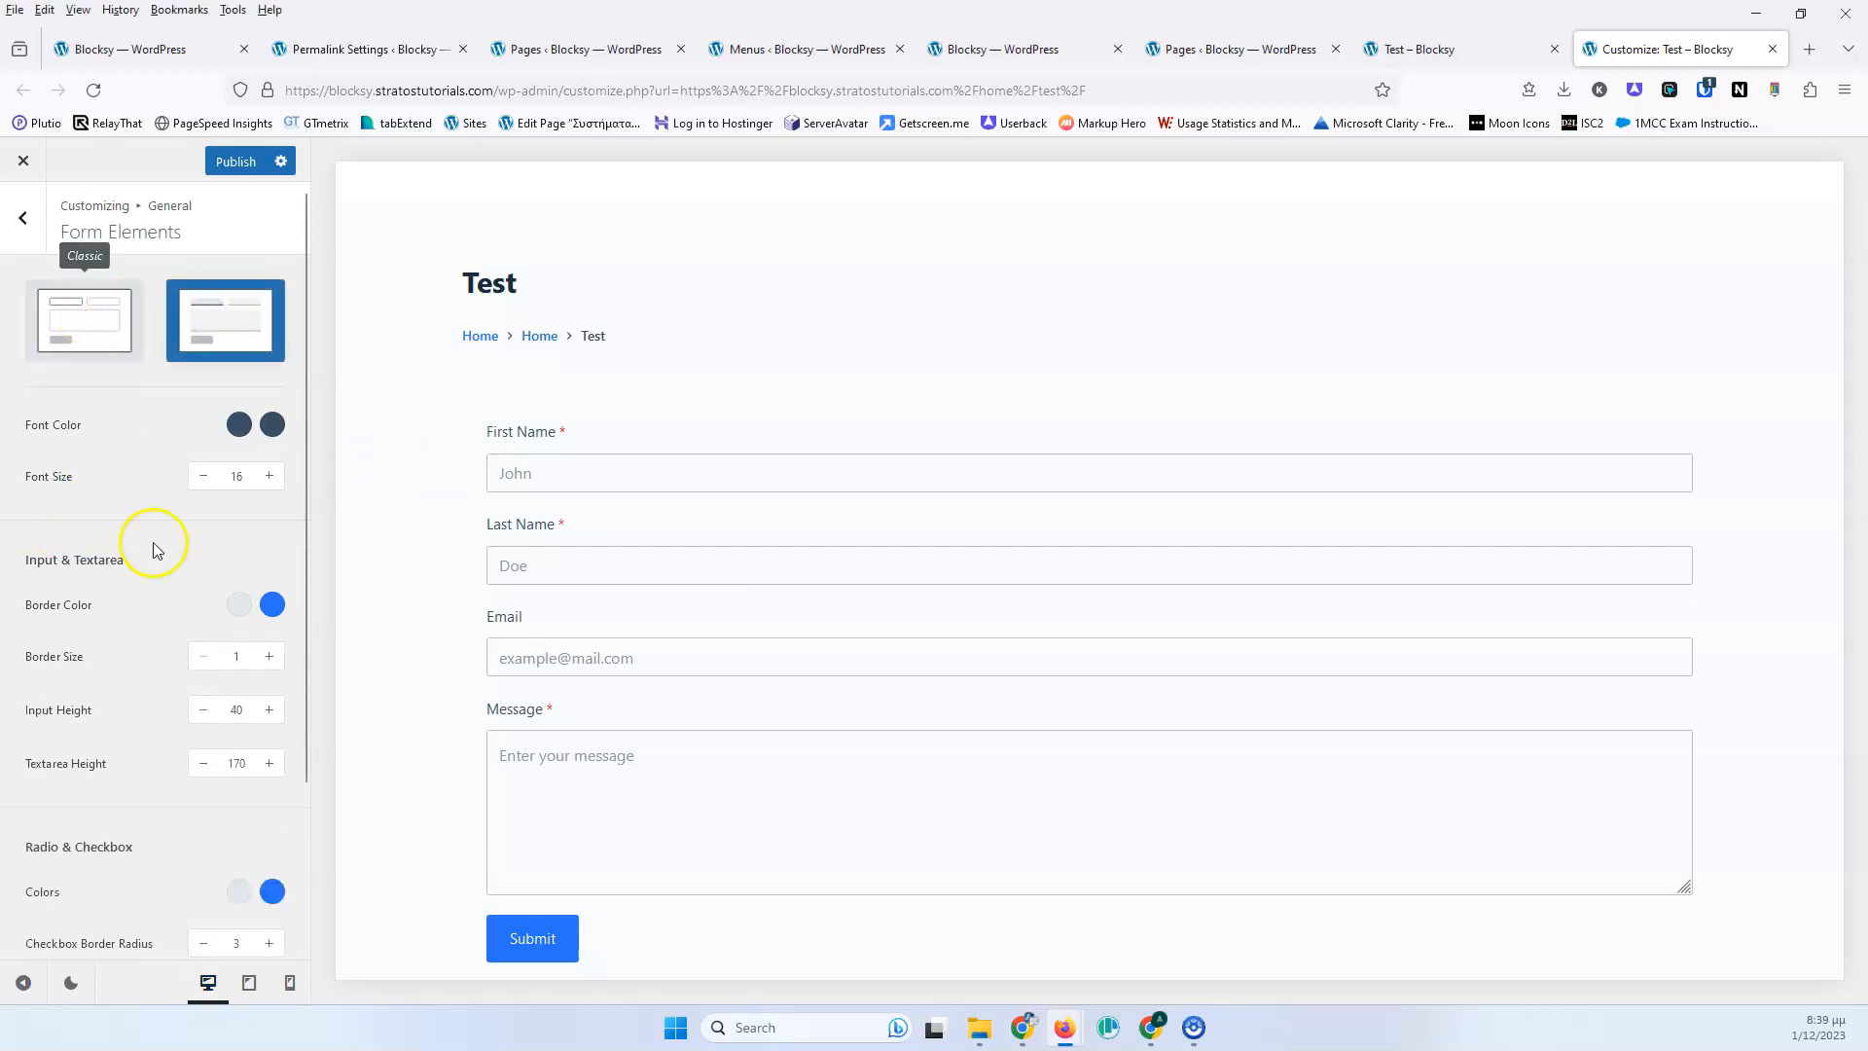
{"action": "left_click", "coordinate": [116, 335]}
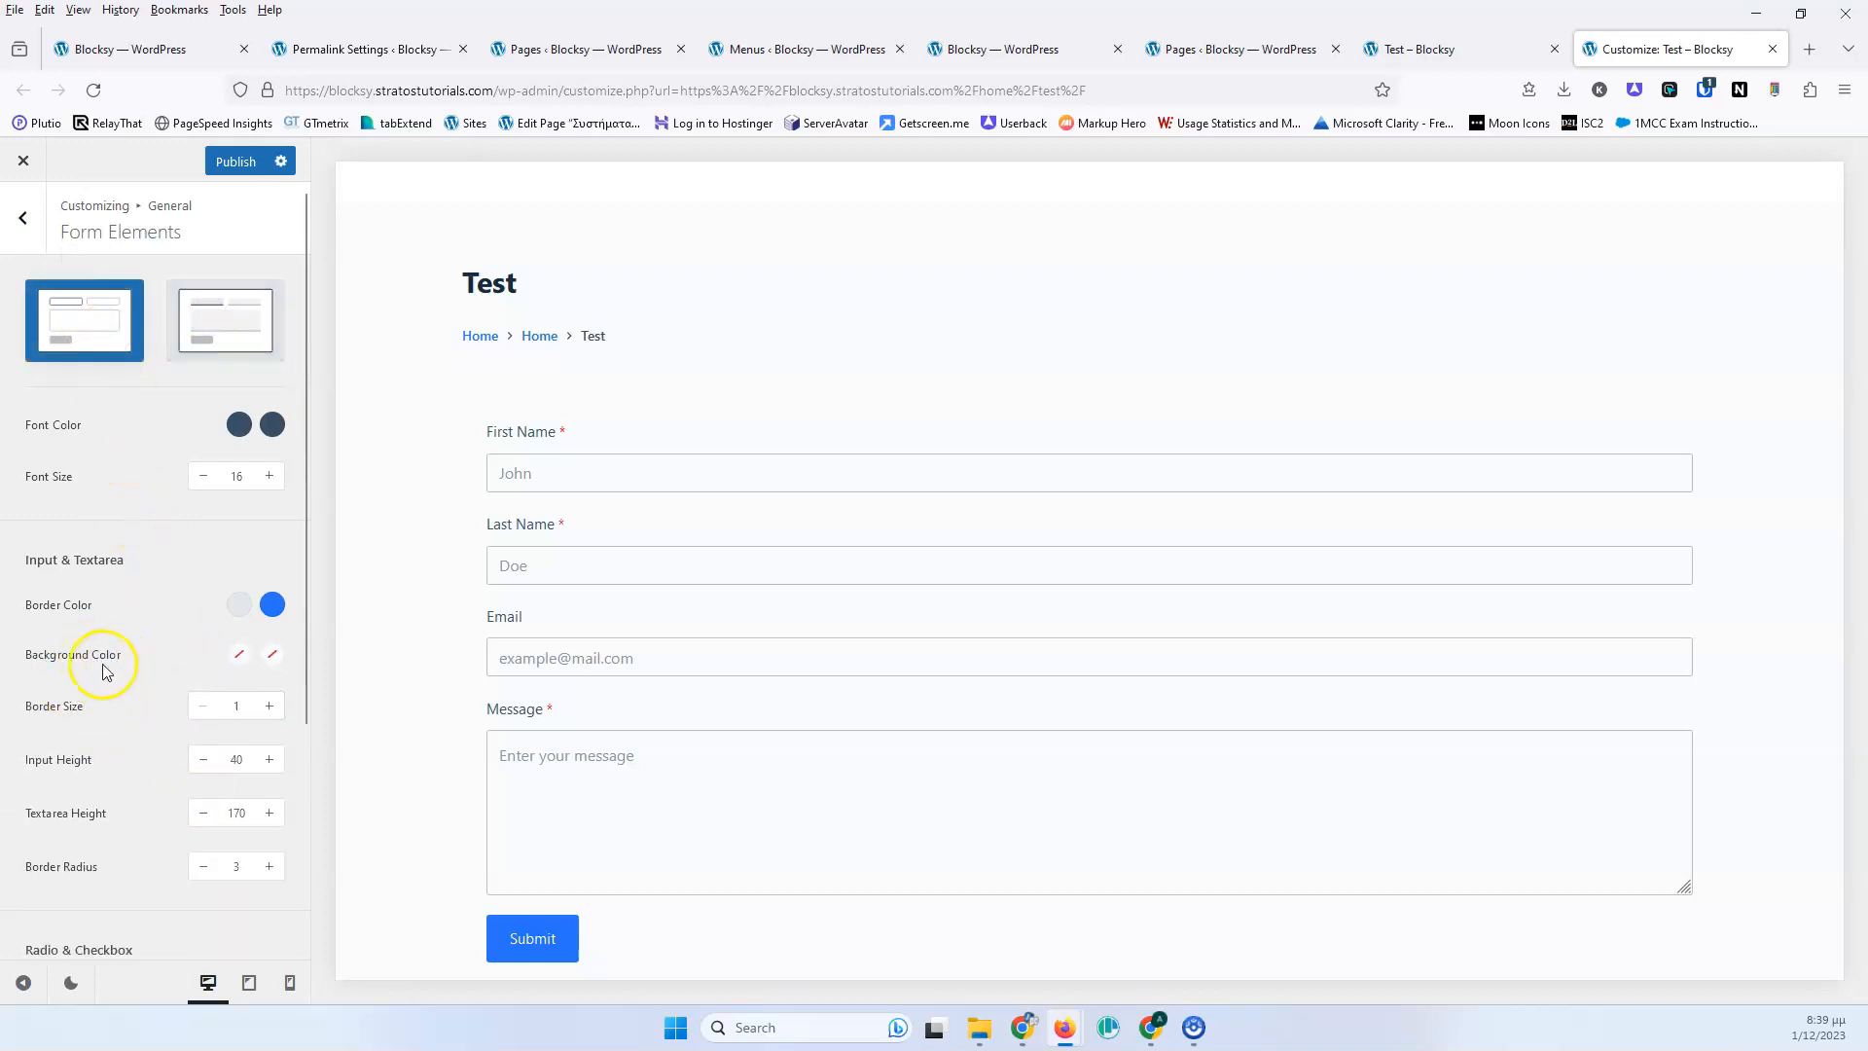
{"action": "left_click", "coordinate": [200, 324]}
{"action": "scroll", "coordinate": [115, 492], "scroll_direction": "down", "scroll_amount": 3}
{"action": "scroll", "coordinate": [113, 494], "scroll_direction": "up", "scroll_amount": 3}
{"action": "left_click", "coordinate": [85, 336]}
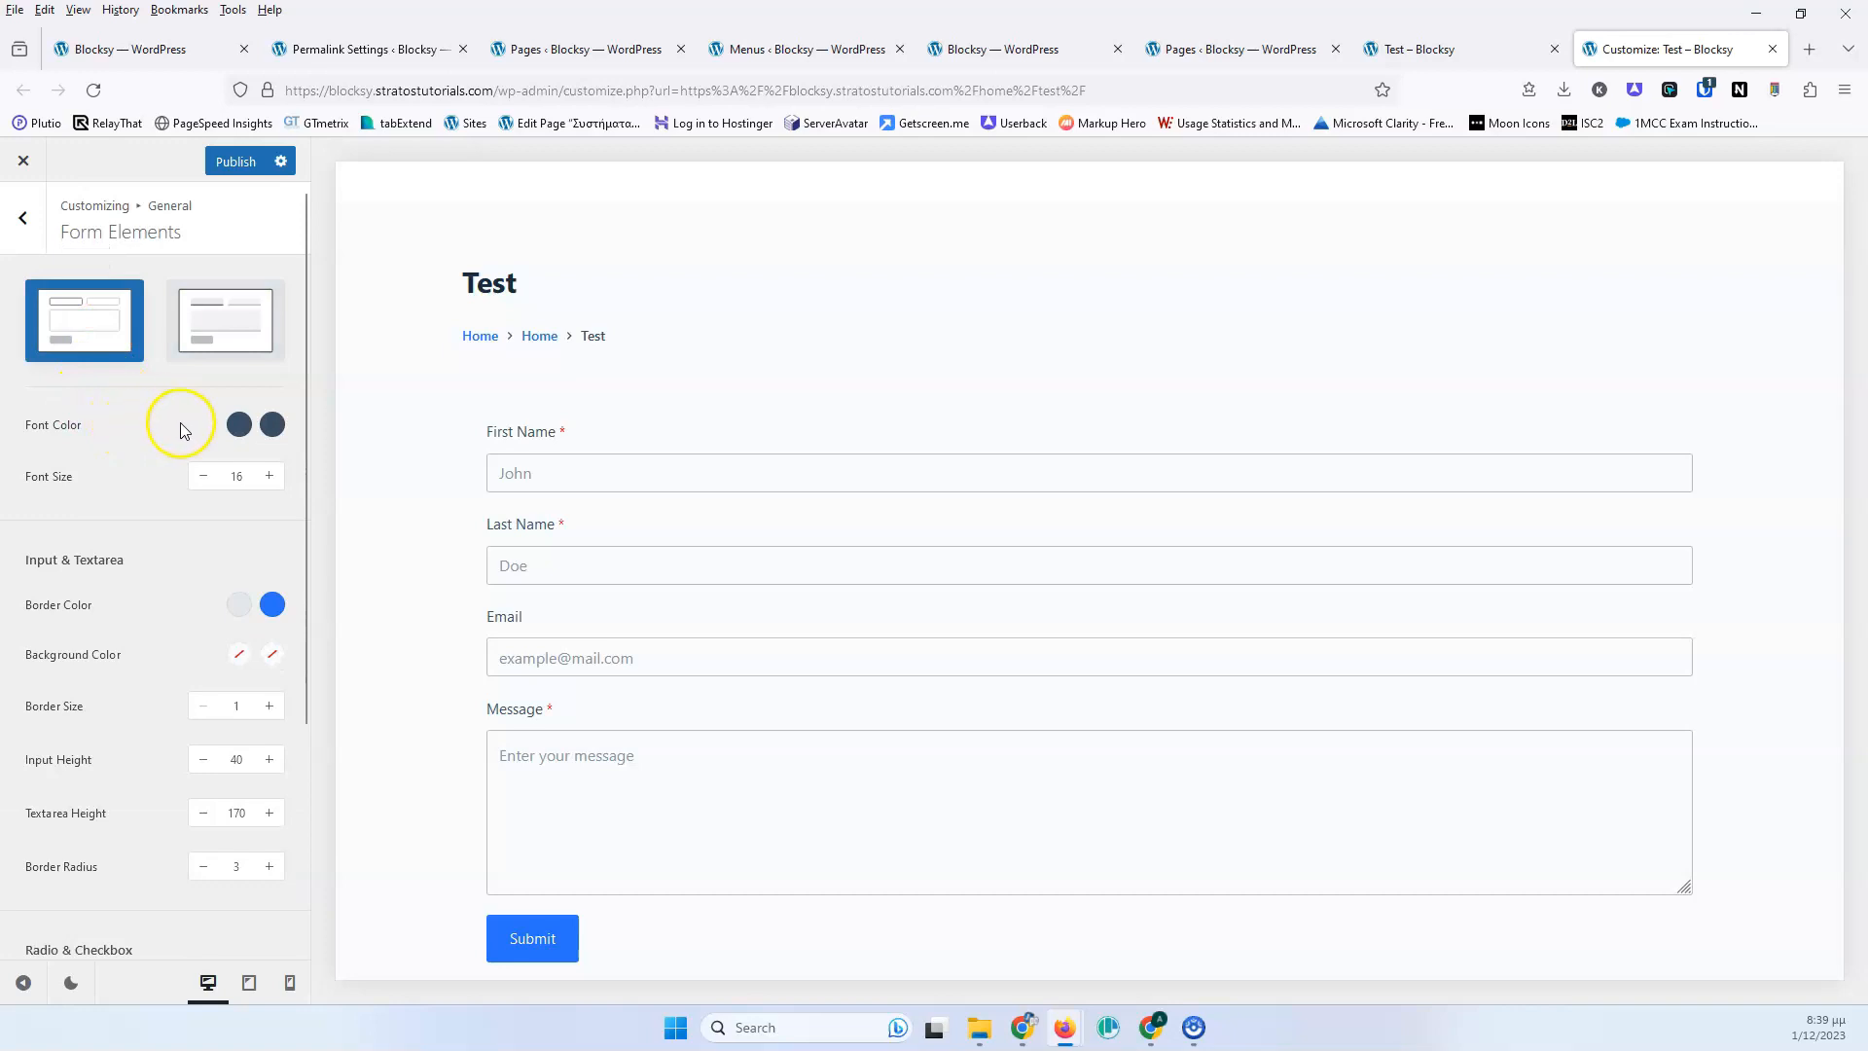
Set the form elements' initial font color to red (#f80505).
{"action": "left_click", "coordinate": [240, 426]}
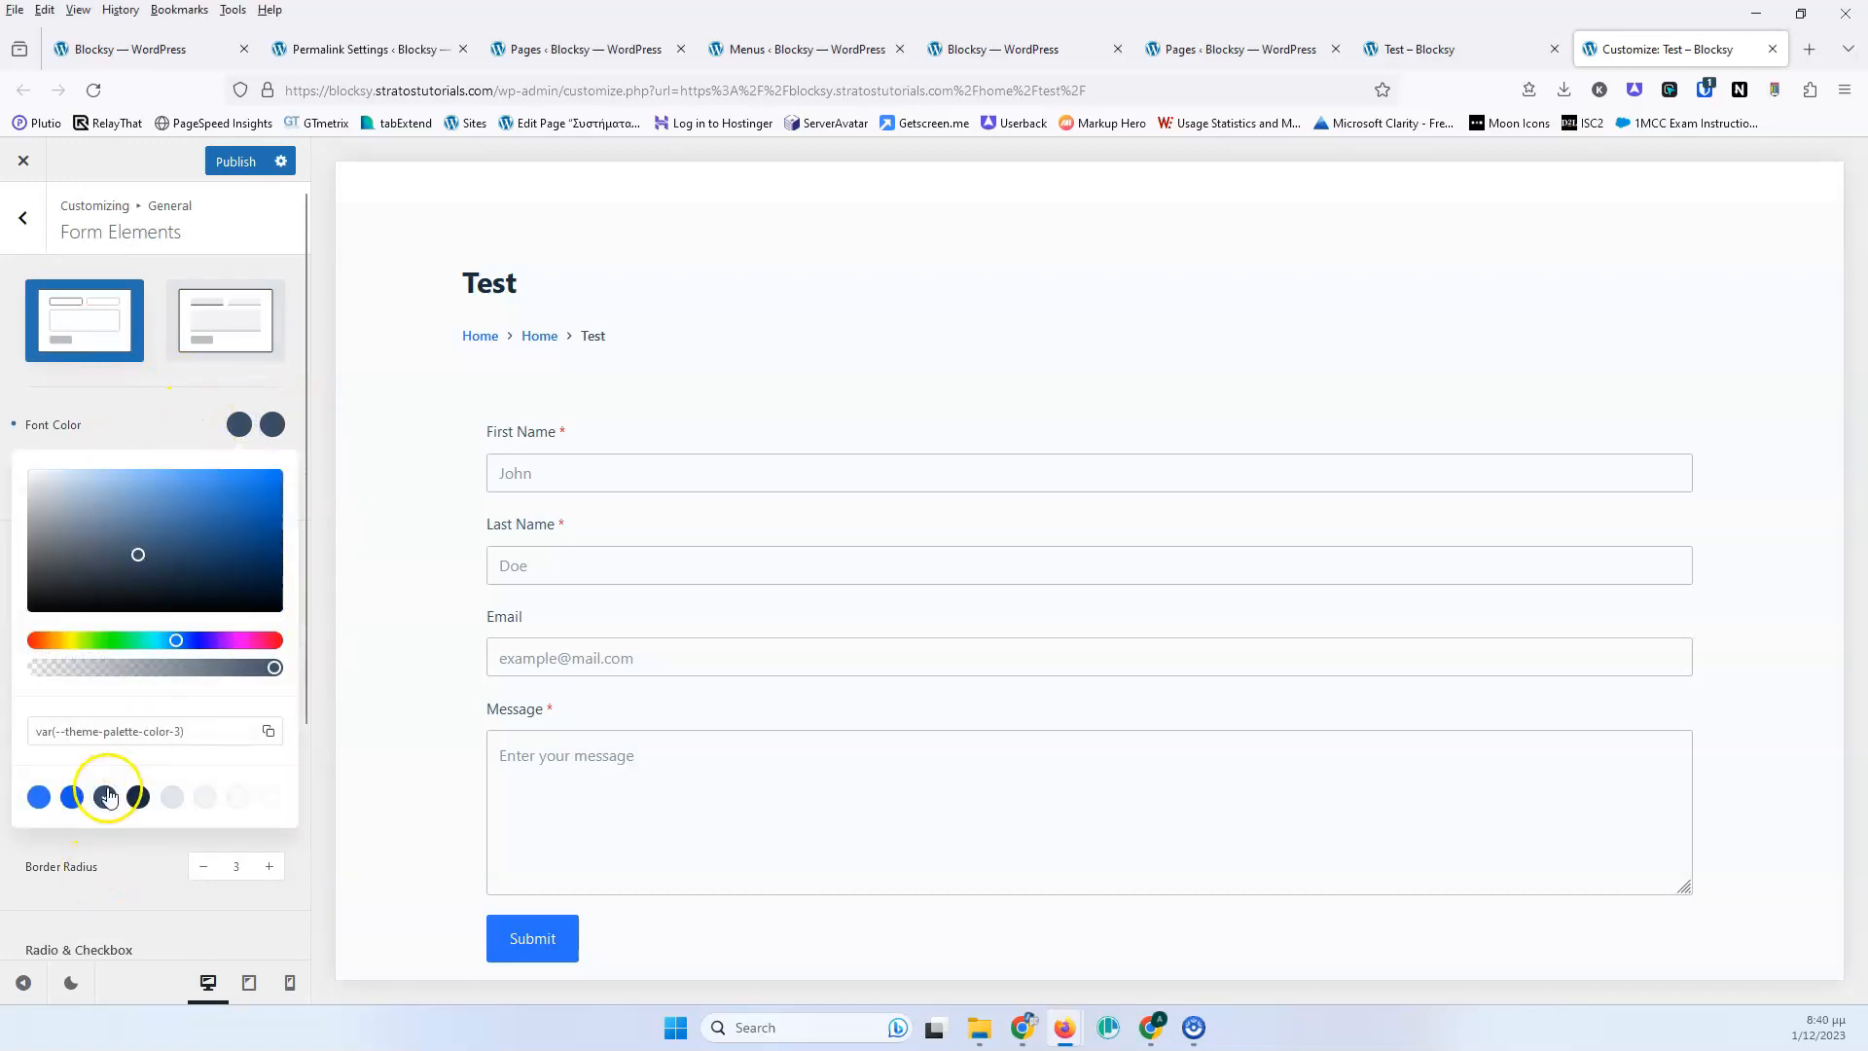
{"action": "left_click", "coordinate": [201, 522]}
{"action": "left_click_drag", "start_coordinate": [202, 522], "coordinate": [261, 573]}
{"action": "left_click_drag", "start_coordinate": [181, 641], "coordinate": [265, 647]}
{"action": "left_click_drag", "start_coordinate": [247, 528], "coordinate": [279, 471]}
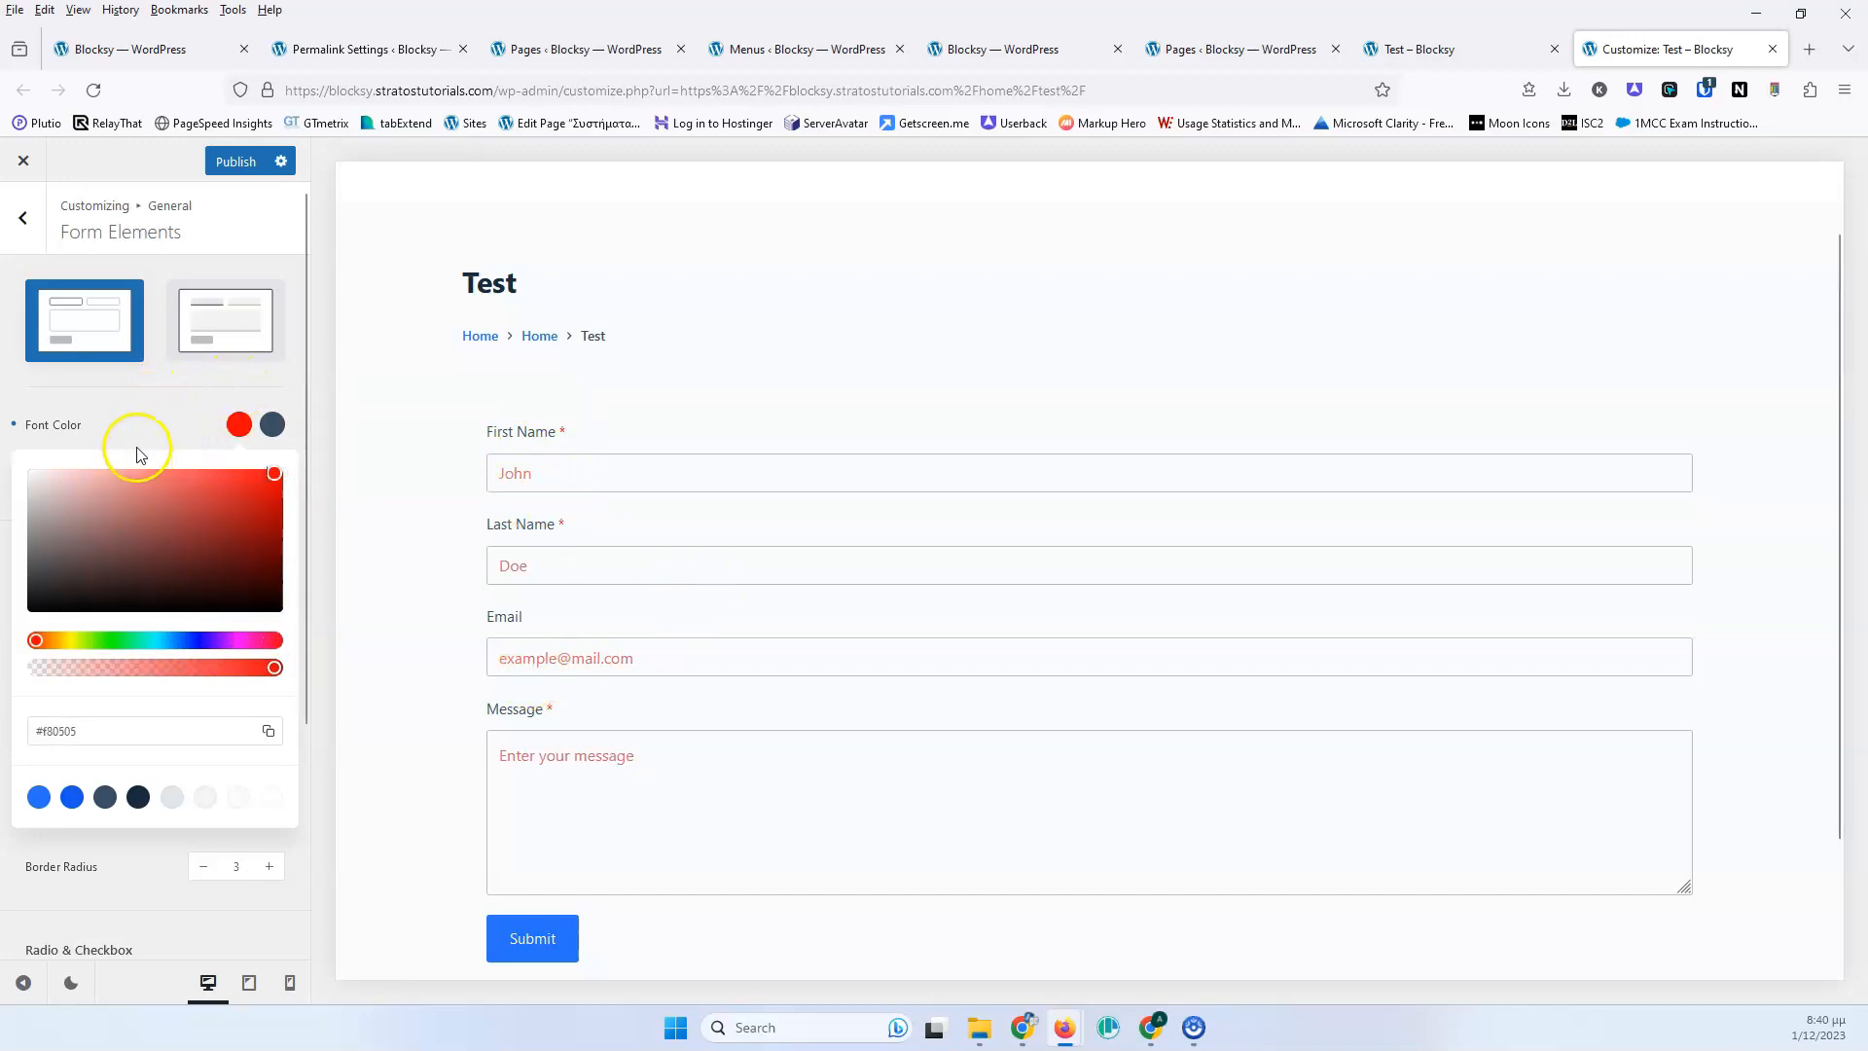
{"action": "left_click", "coordinate": [134, 418]}
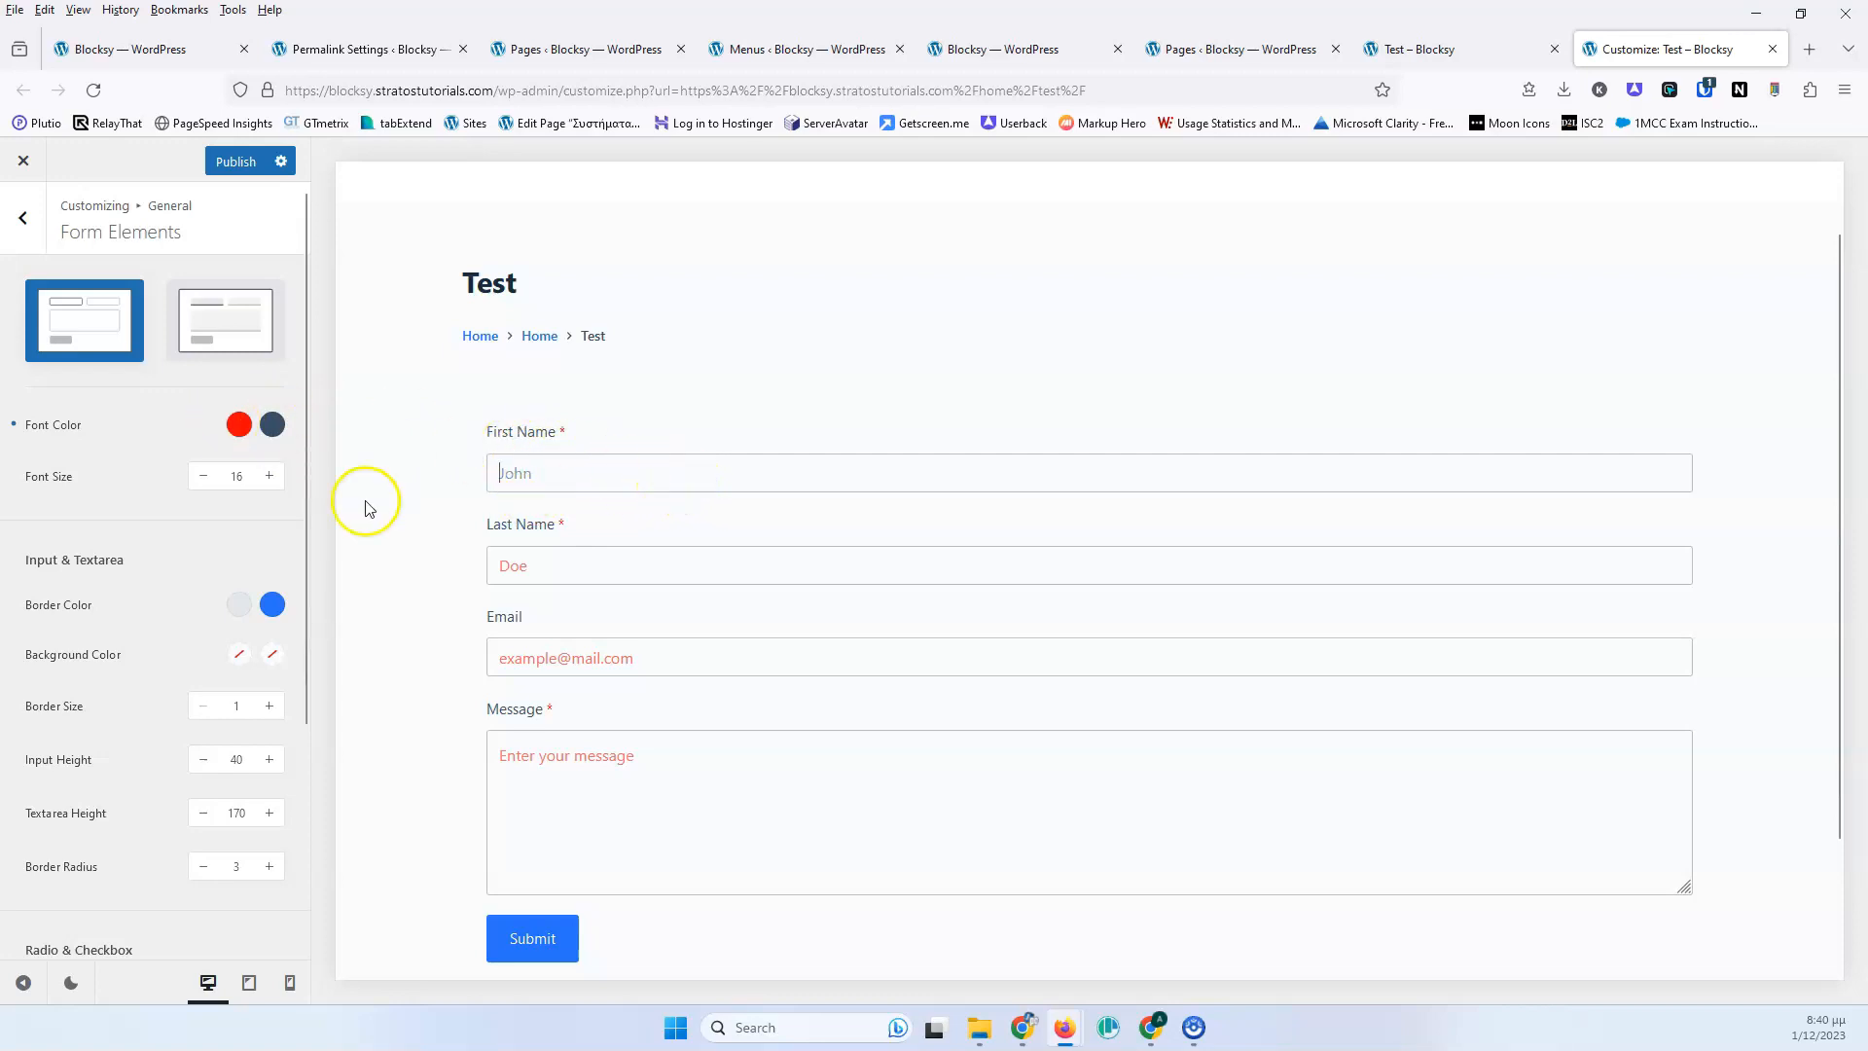
Try larger form element font sizes and settle on 17.
{"action": "left_click", "coordinate": [268, 476]}
{"action": "left_click", "coordinate": [268, 476]}
{"action": "left_click", "coordinate": [203, 476]}
{"action": "left_click", "coordinate": [232, 479]}
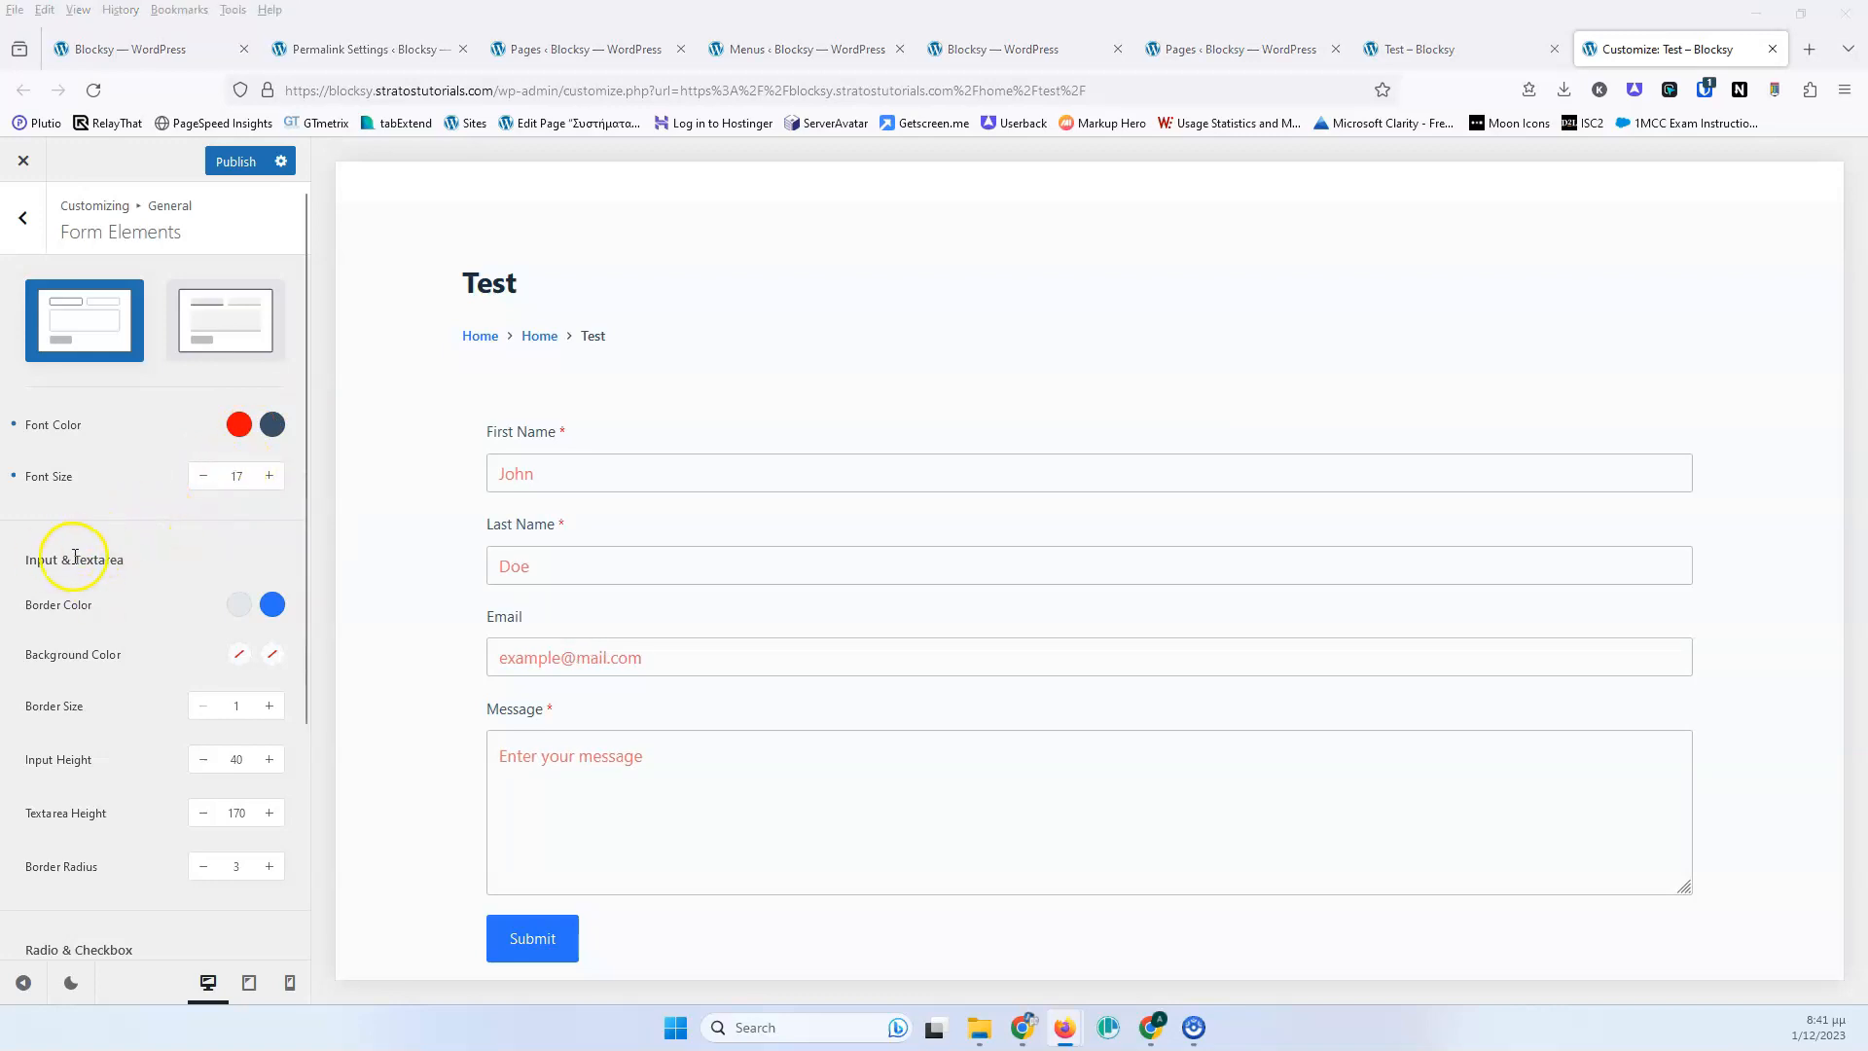
Set the initial border color of the inputs and textarea to bright blue (#0094fe).
{"action": "left_click", "coordinate": [238, 604]}
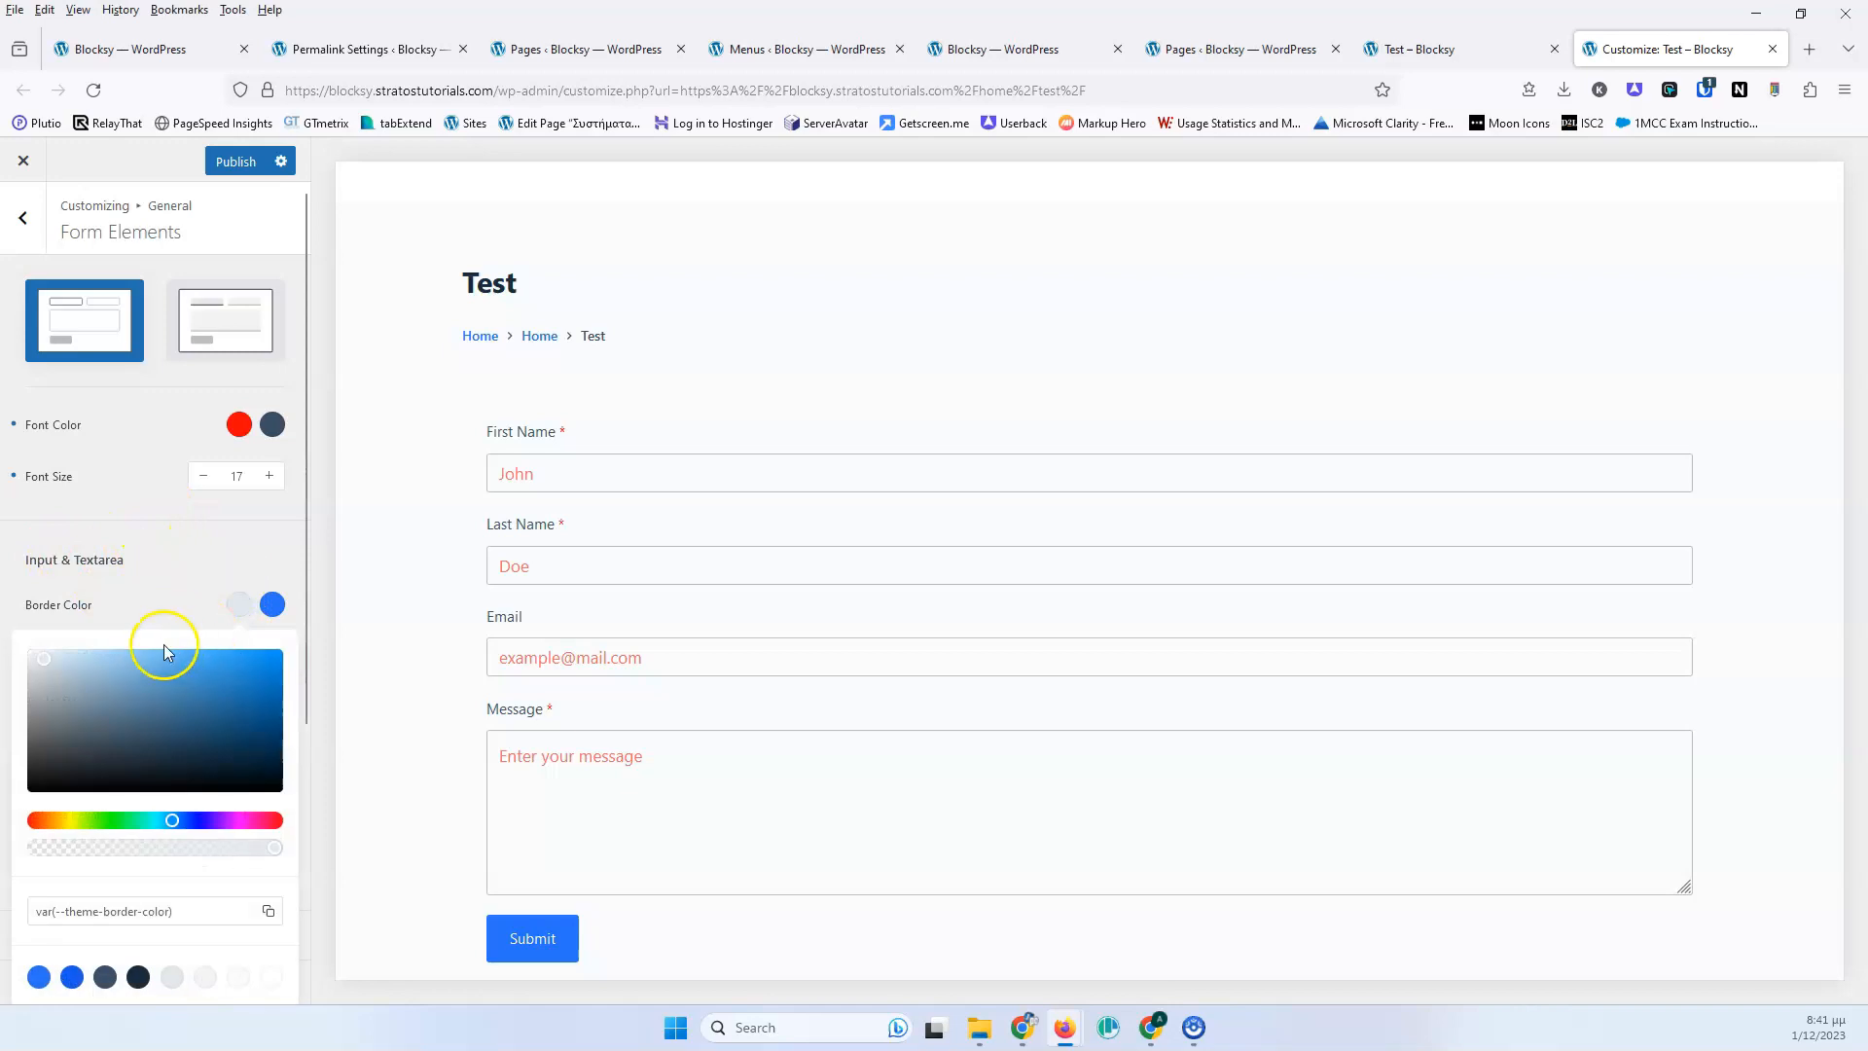
{"action": "left_click_drag", "start_coordinate": [163, 680], "coordinate": [284, 645]}
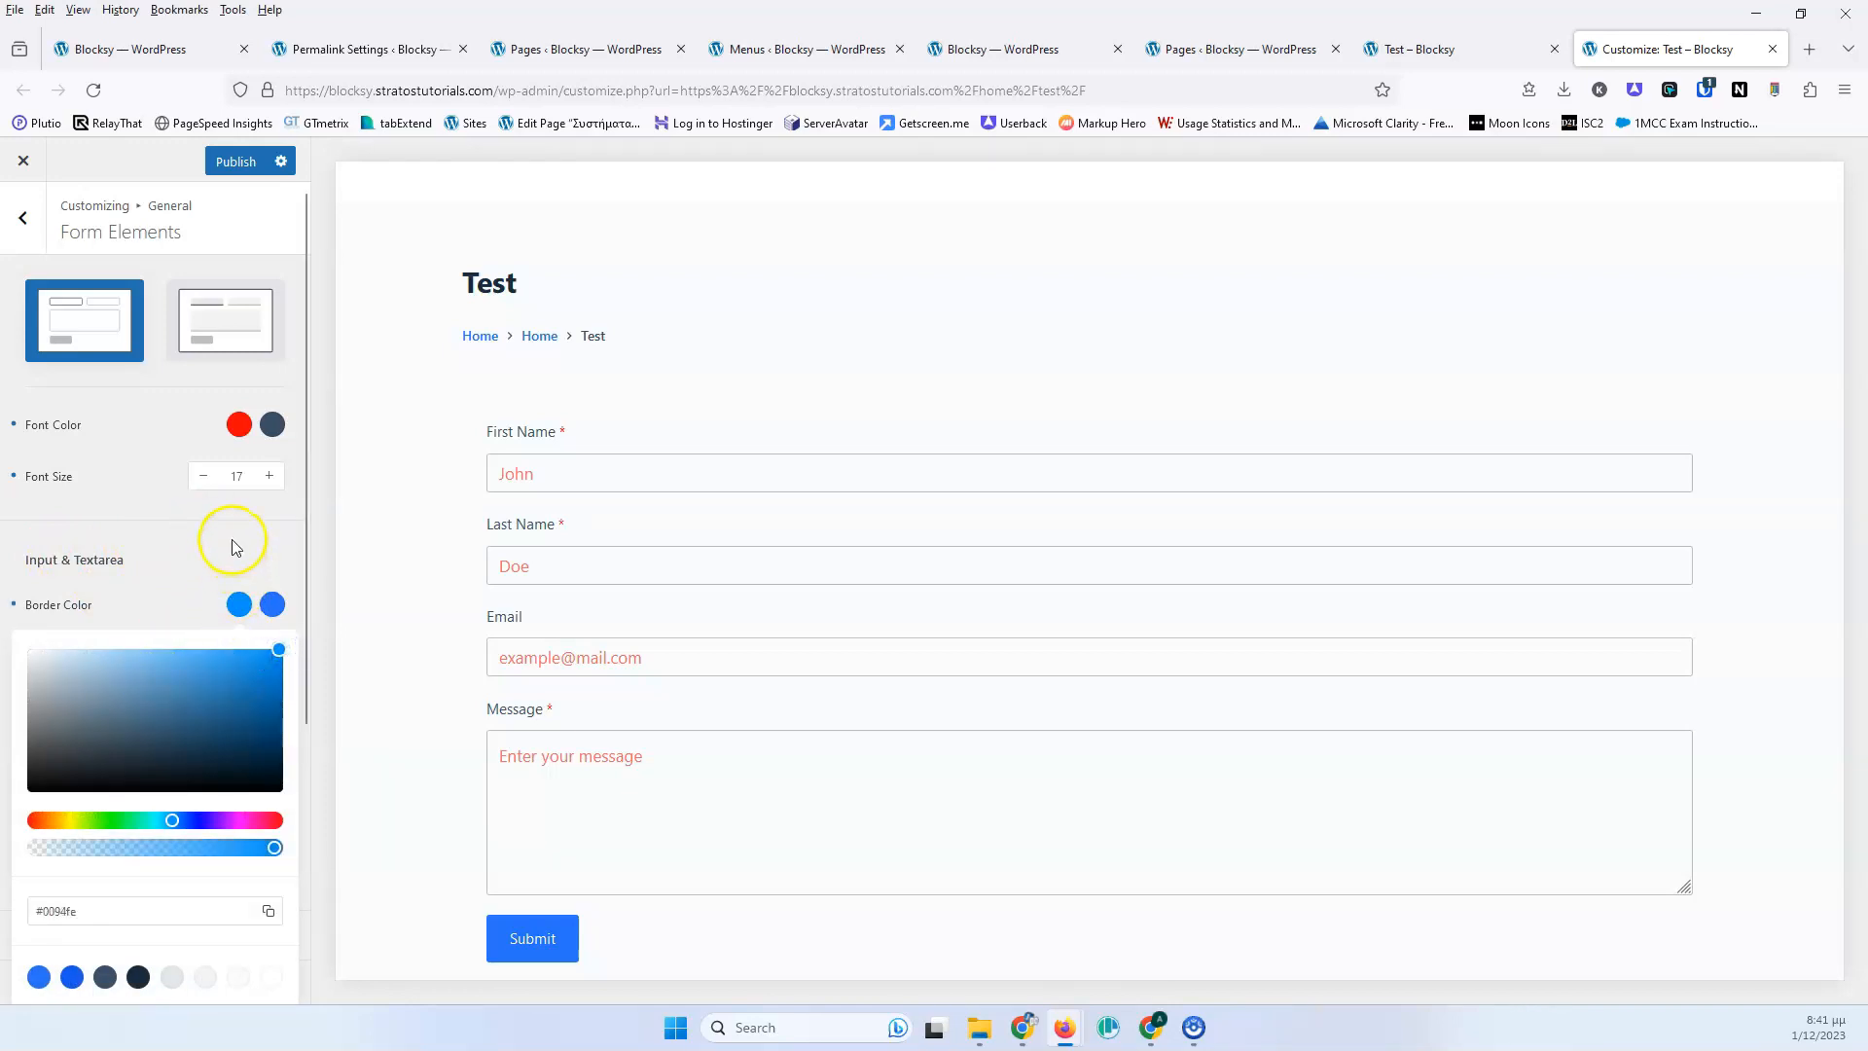
{"action": "left_click", "coordinate": [233, 545]}
Try red for the initial background color of the inputs and textarea, and settle on a light gray around #c8c4c4.
{"action": "left_click", "coordinate": [239, 654]}
{"action": "left_click", "coordinate": [281, 307]}
{"action": "left_click_drag", "start_coordinate": [281, 308], "coordinate": [270, 284]}
{"action": "left_click_drag", "start_coordinate": [210, 364], "coordinate": [44, 305]}
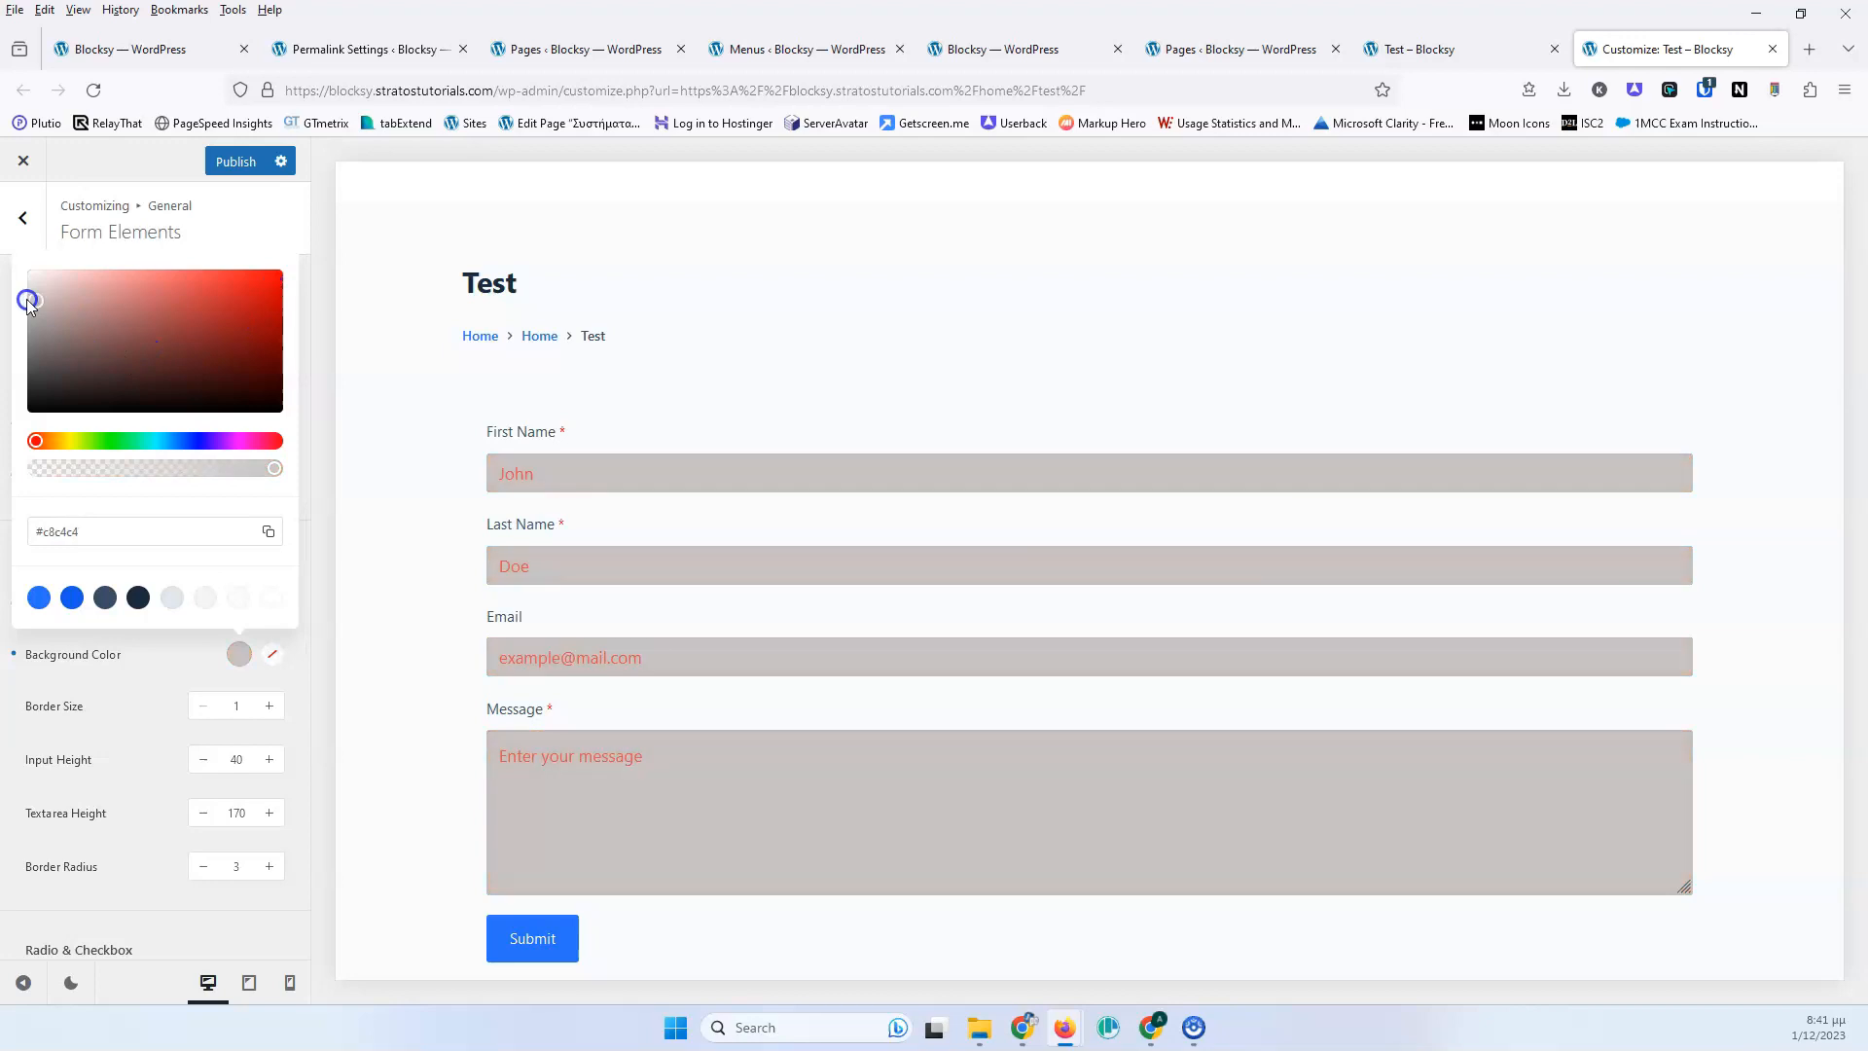
{"action": "left_click", "coordinate": [188, 655]}
{"action": "left_click", "coordinate": [255, 658]}
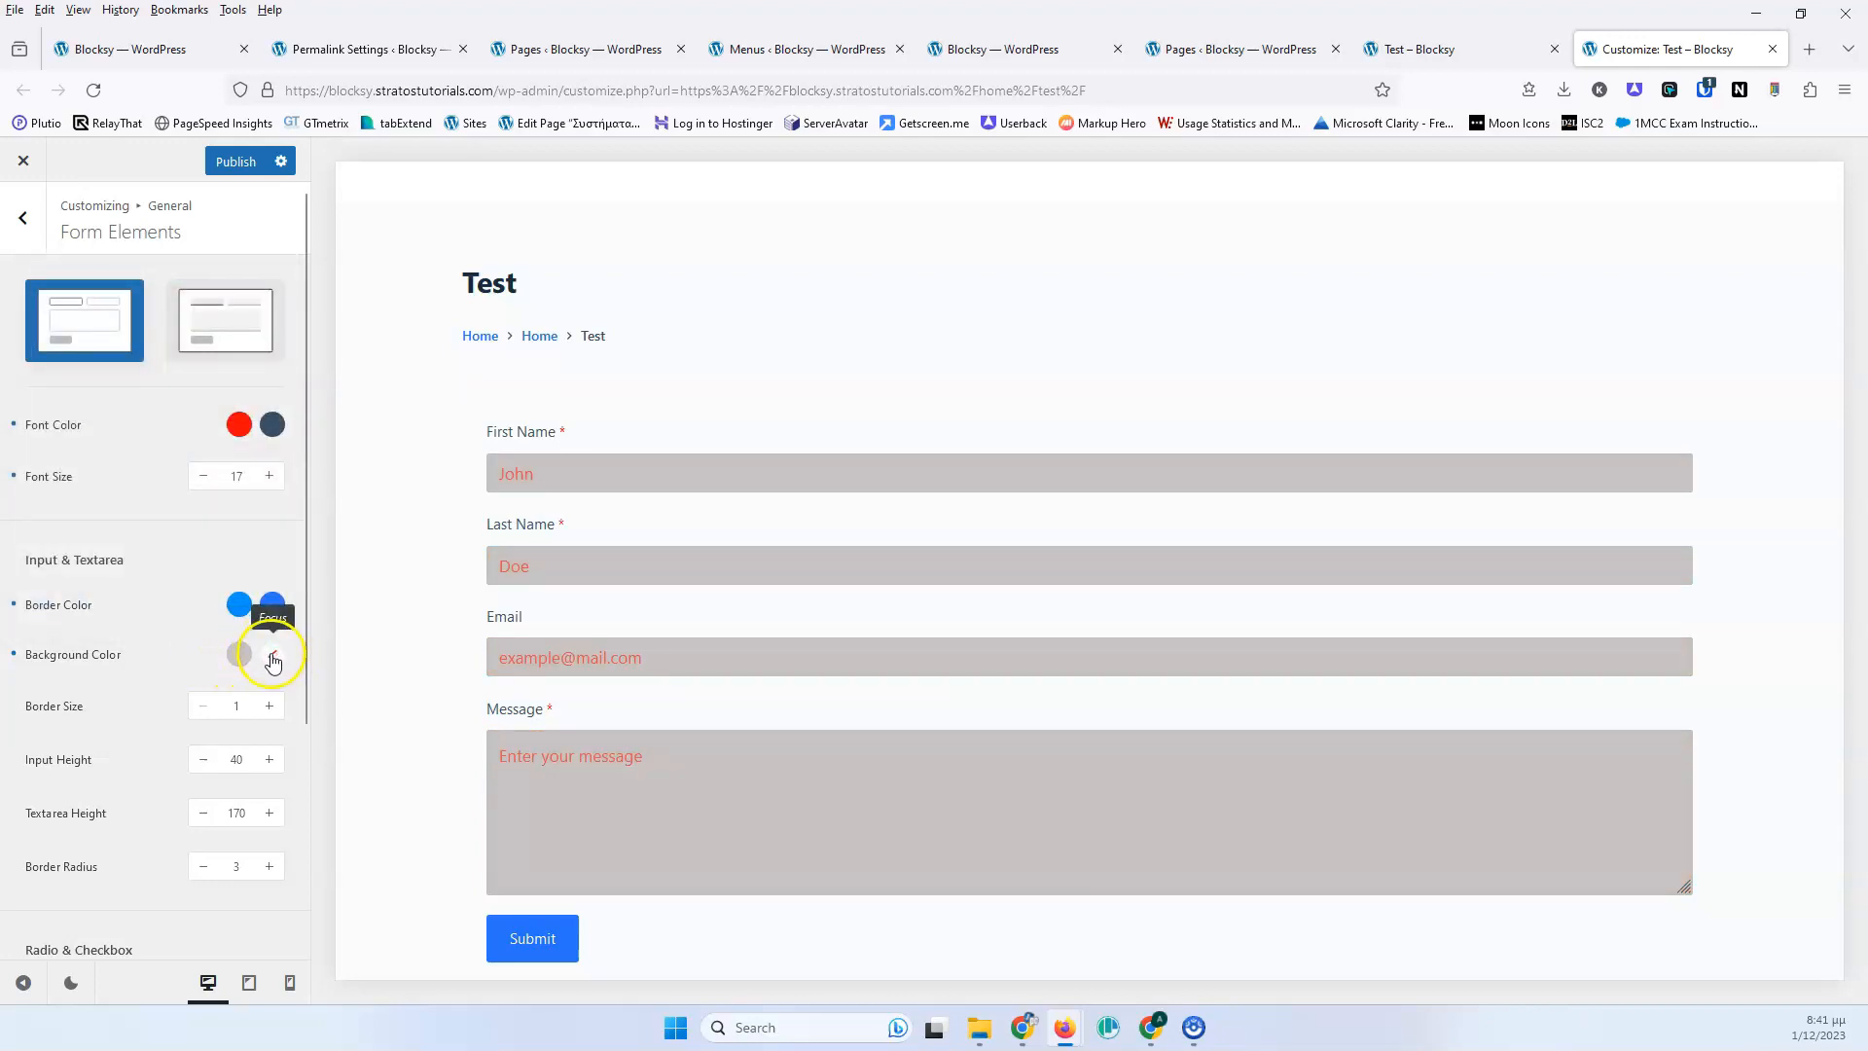
Set the focus background color of the inputs and textarea to a near-white around #f8f8f8 and check it in the Last Name field.
{"action": "left_click", "coordinate": [272, 659]}
{"action": "left_click_drag", "start_coordinate": [55, 284], "coordinate": [32, 277]}
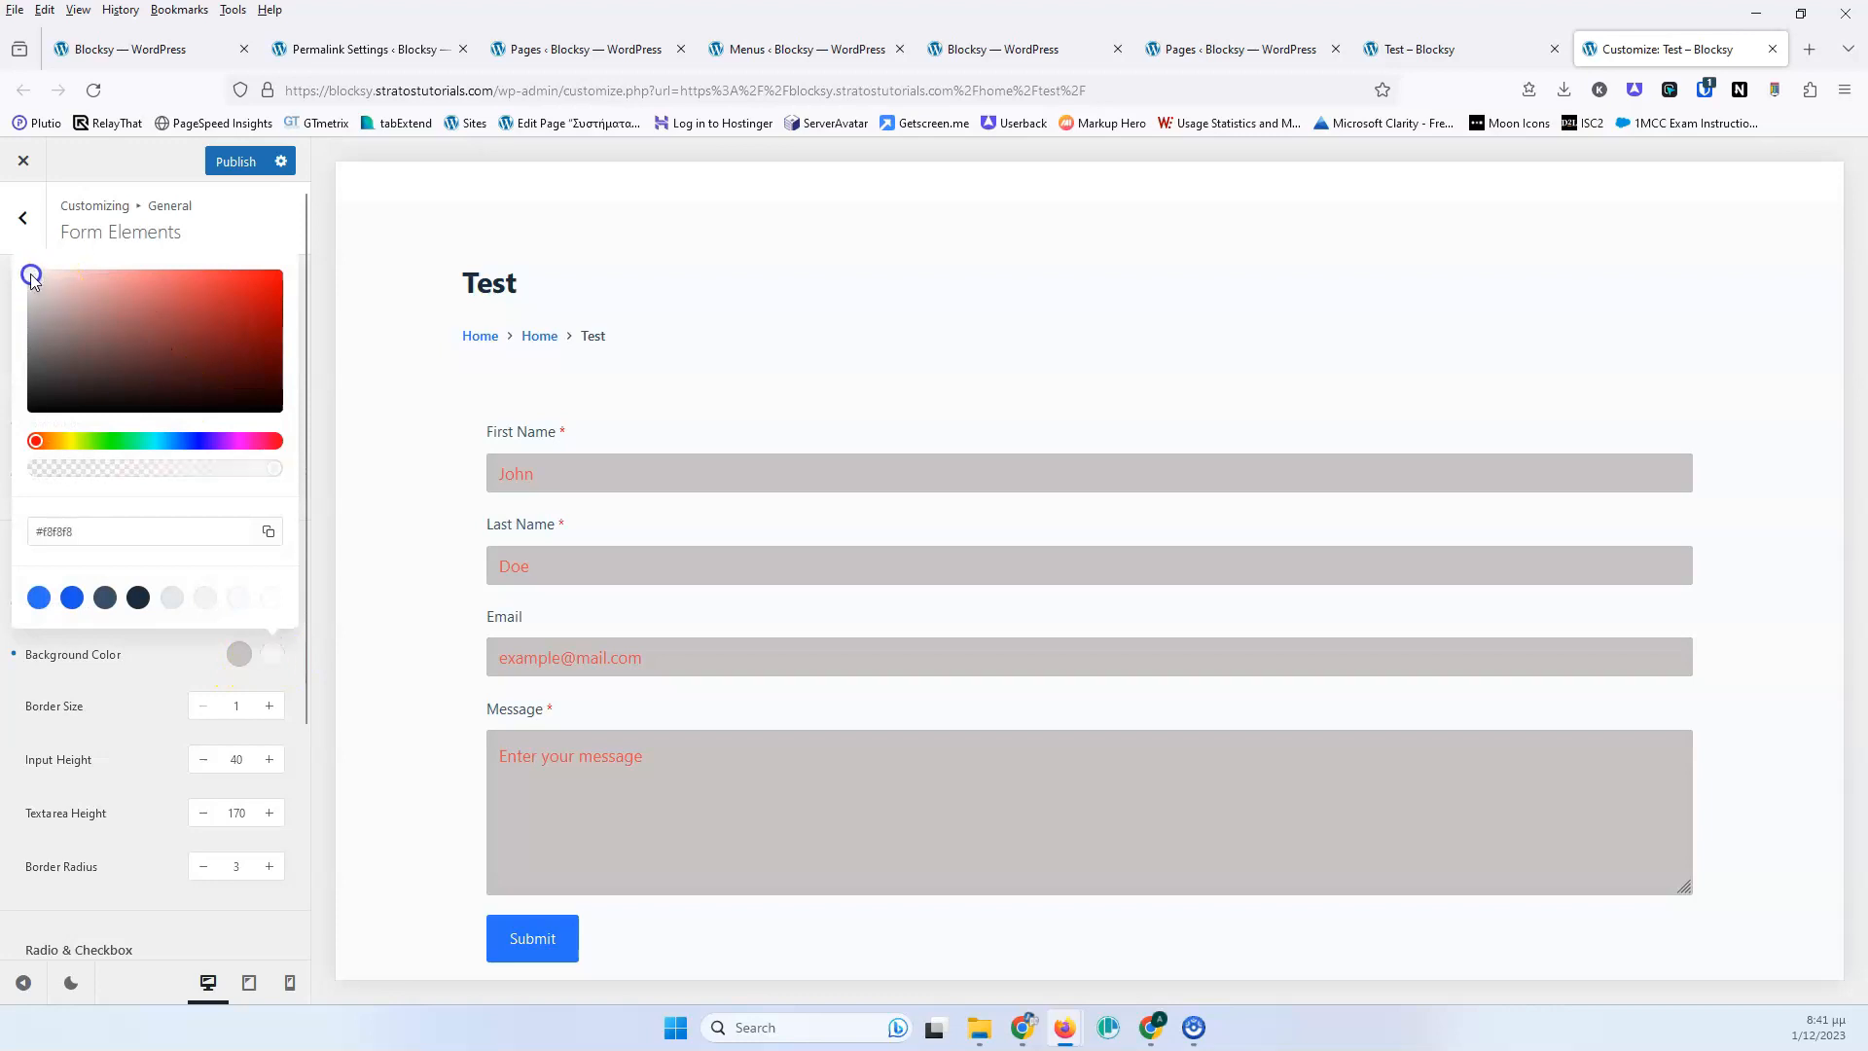
{"action": "left_click", "coordinate": [168, 657]}
{"action": "left_click", "coordinate": [623, 563]}
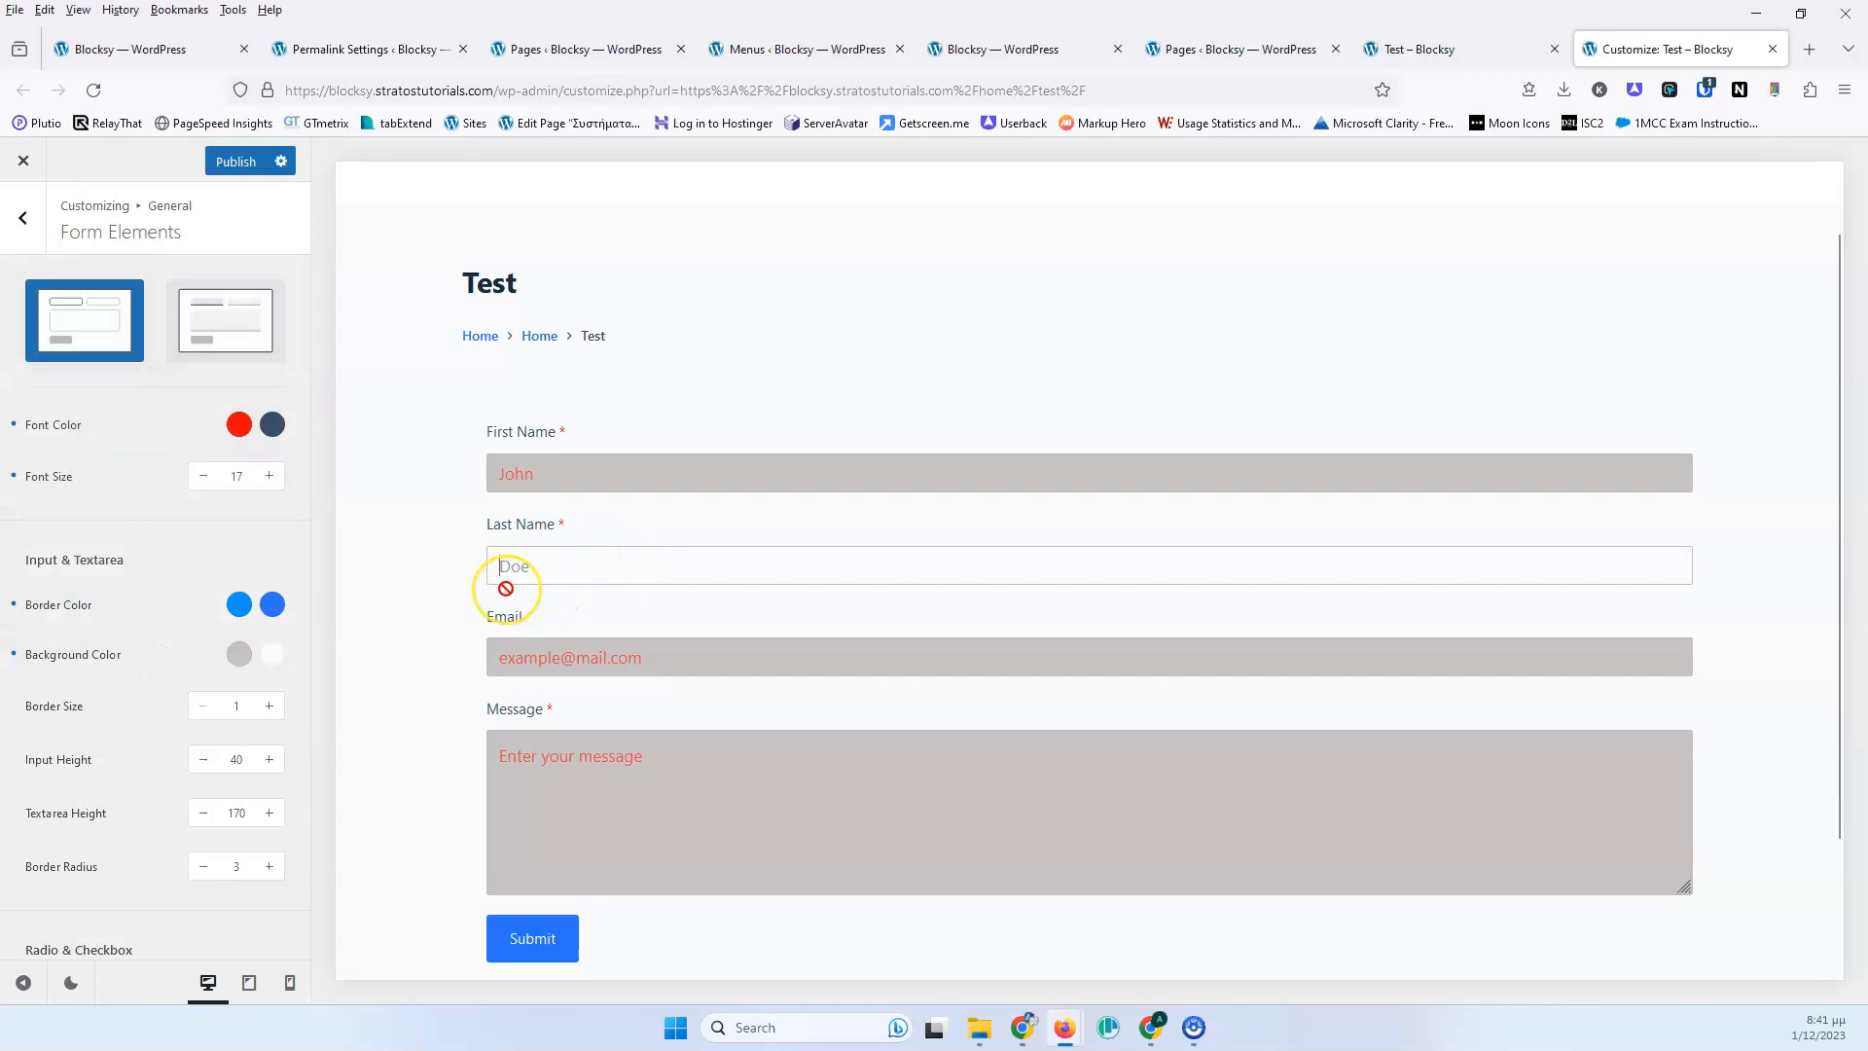
Set the border size of the inputs and textarea to 4 and the input height to 50.
{"action": "left_click", "coordinate": [269, 706]}
{"action": "left_click", "coordinate": [268, 705]}
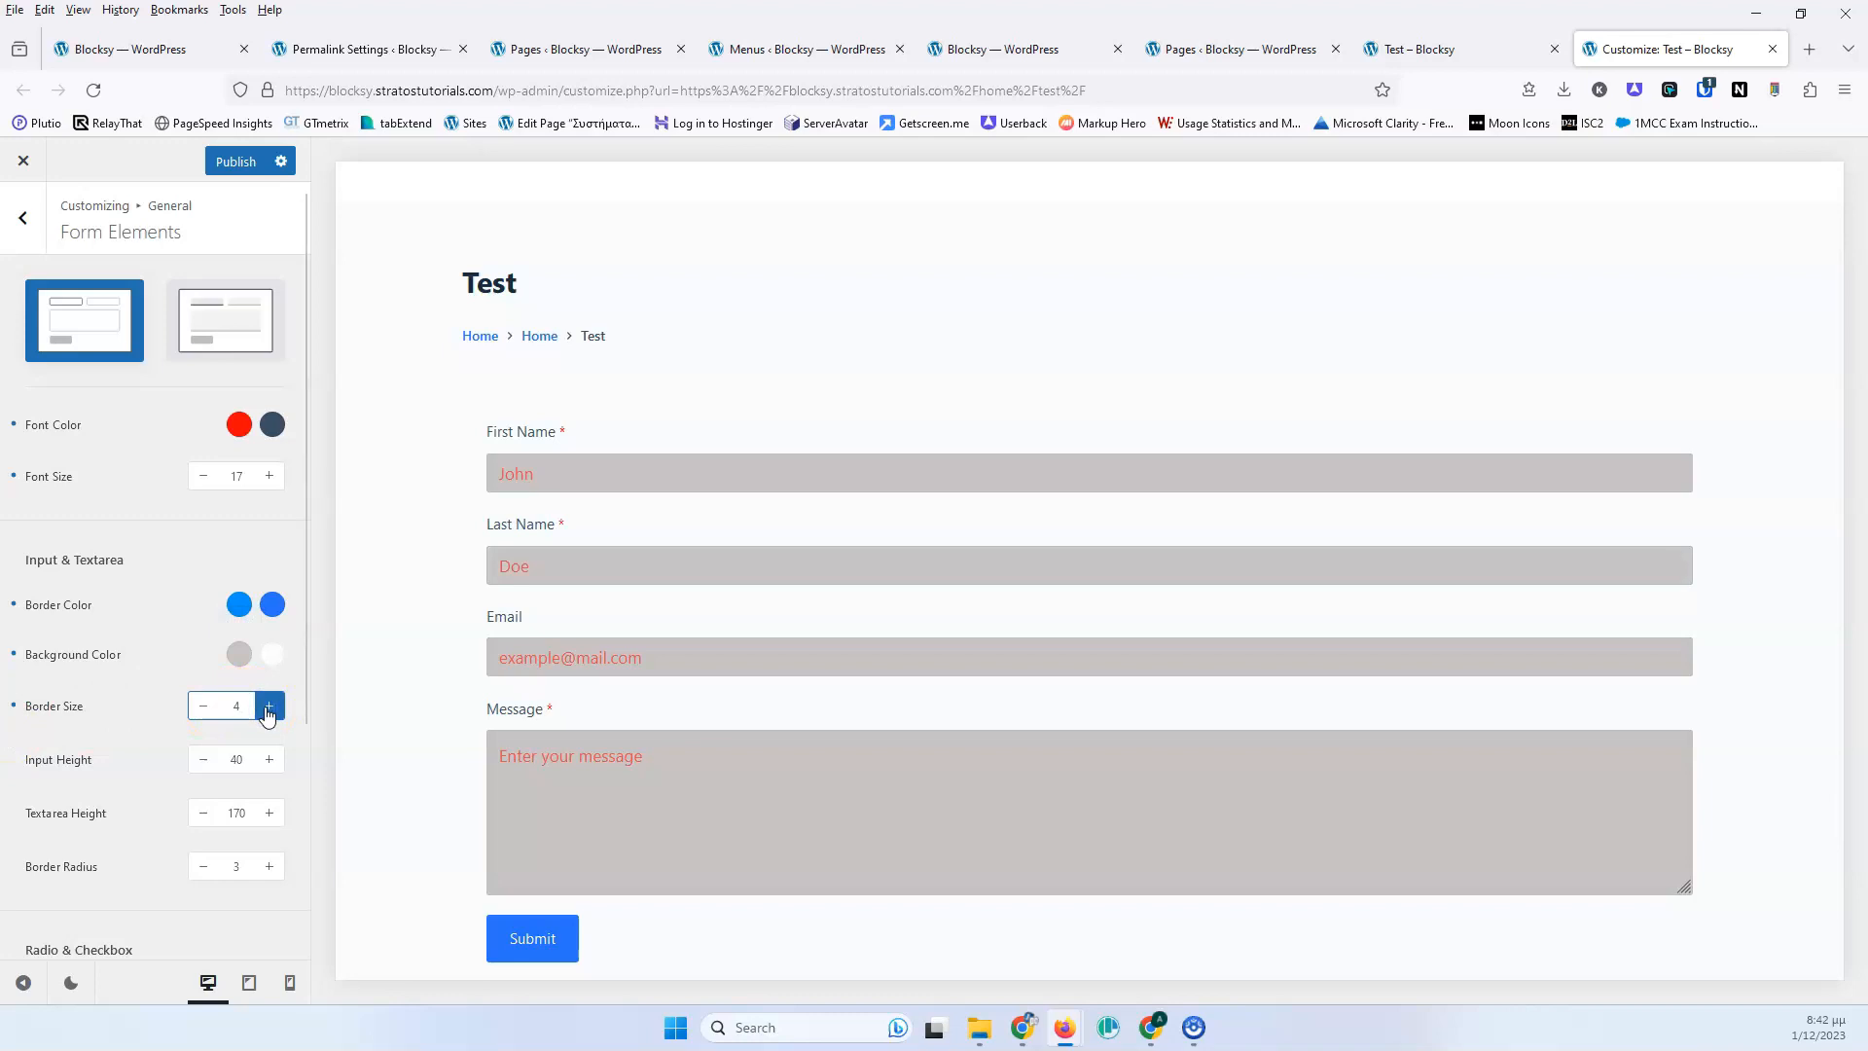
{"action": "left_click", "coordinate": [269, 759]}
{"action": "left_click", "coordinate": [269, 759]}
{"action": "left_click", "coordinate": [269, 759]}
{"action": "left_click", "coordinate": [269, 759]}
{"action": "left_click", "coordinate": [270, 759]}
{"action": "left_click", "coordinate": [269, 759]}
{"action": "left_click", "coordinate": [269, 759]}
{"action": "left_click", "coordinate": [269, 759]}
{"action": "left_click", "coordinate": [270, 759]}
{"action": "left_click", "coordinate": [269, 759]}
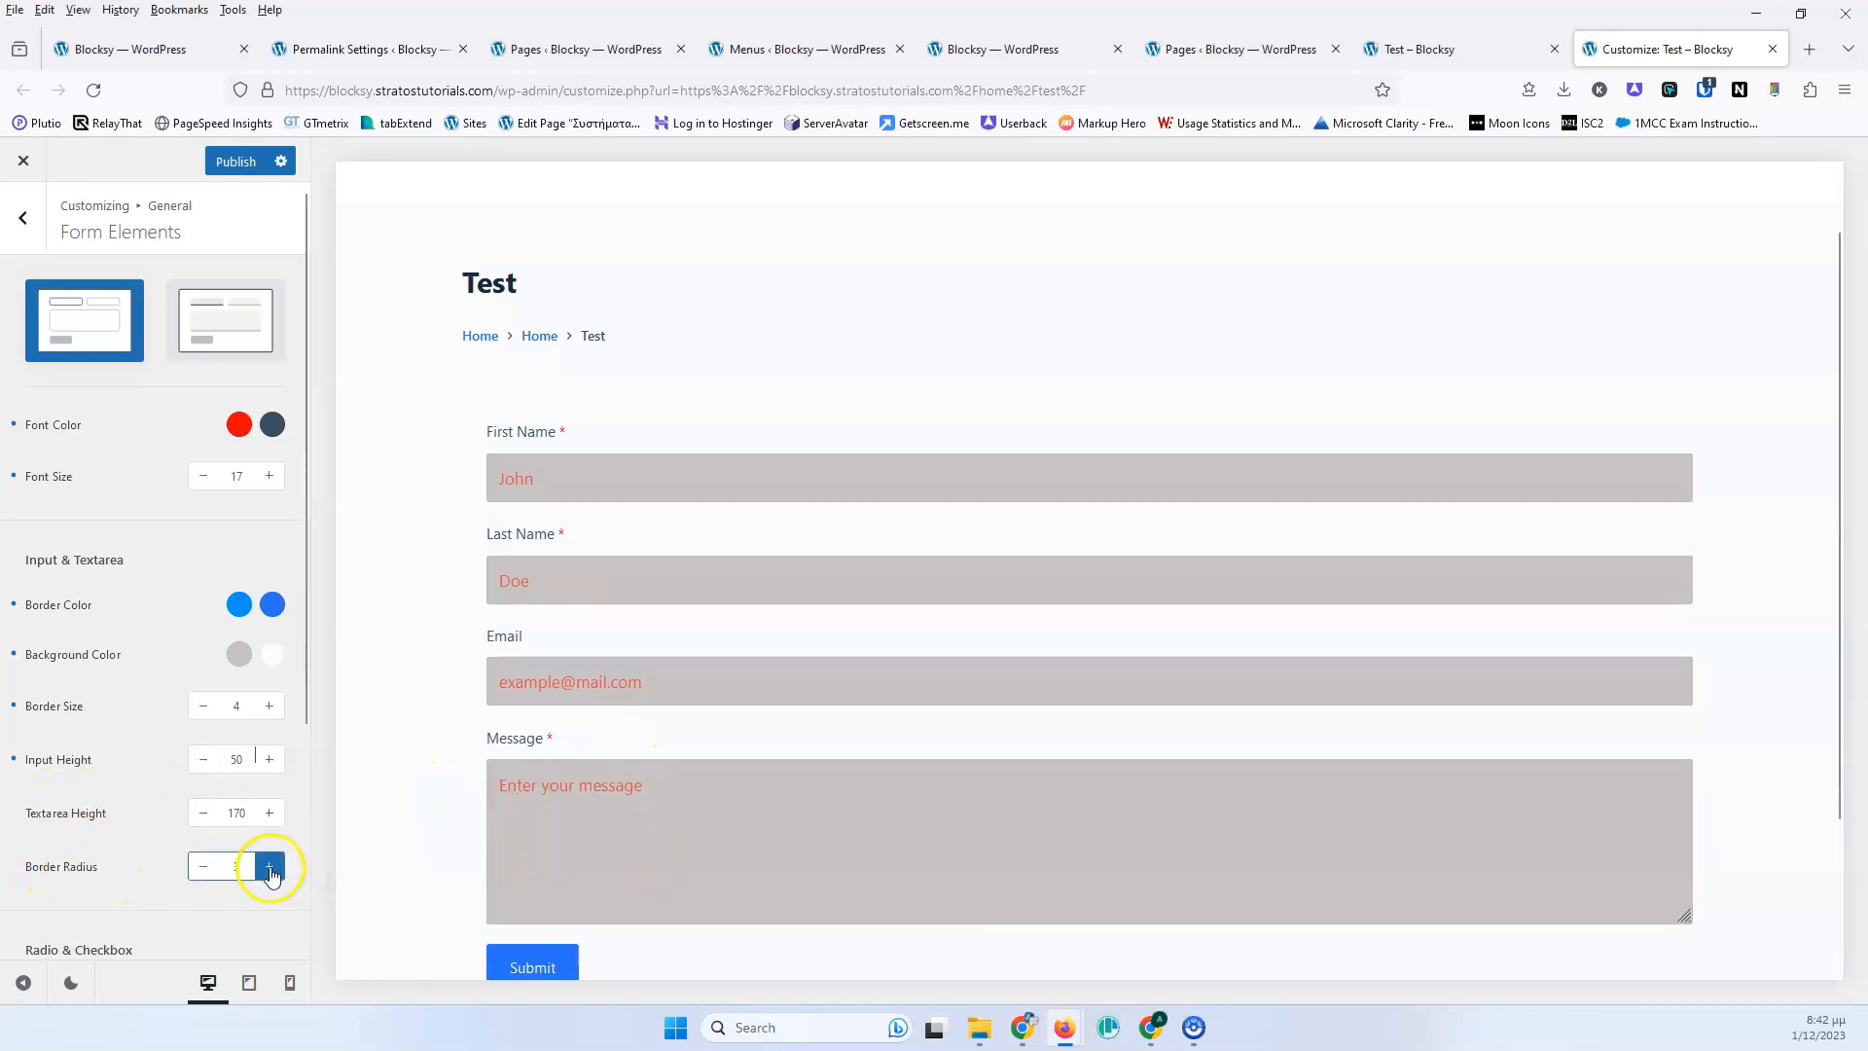
Set the border radius of the inputs and textarea to 10 and look over the radio, checkbox and dropdown settings.
{"action": "left_click", "coordinate": [269, 866]}
{"action": "left_click", "coordinate": [269, 866]}
{"action": "left_click", "coordinate": [270, 866]}
{"action": "scroll", "coordinate": [24, 695], "scroll_direction": "down", "scroll_amount": 3}
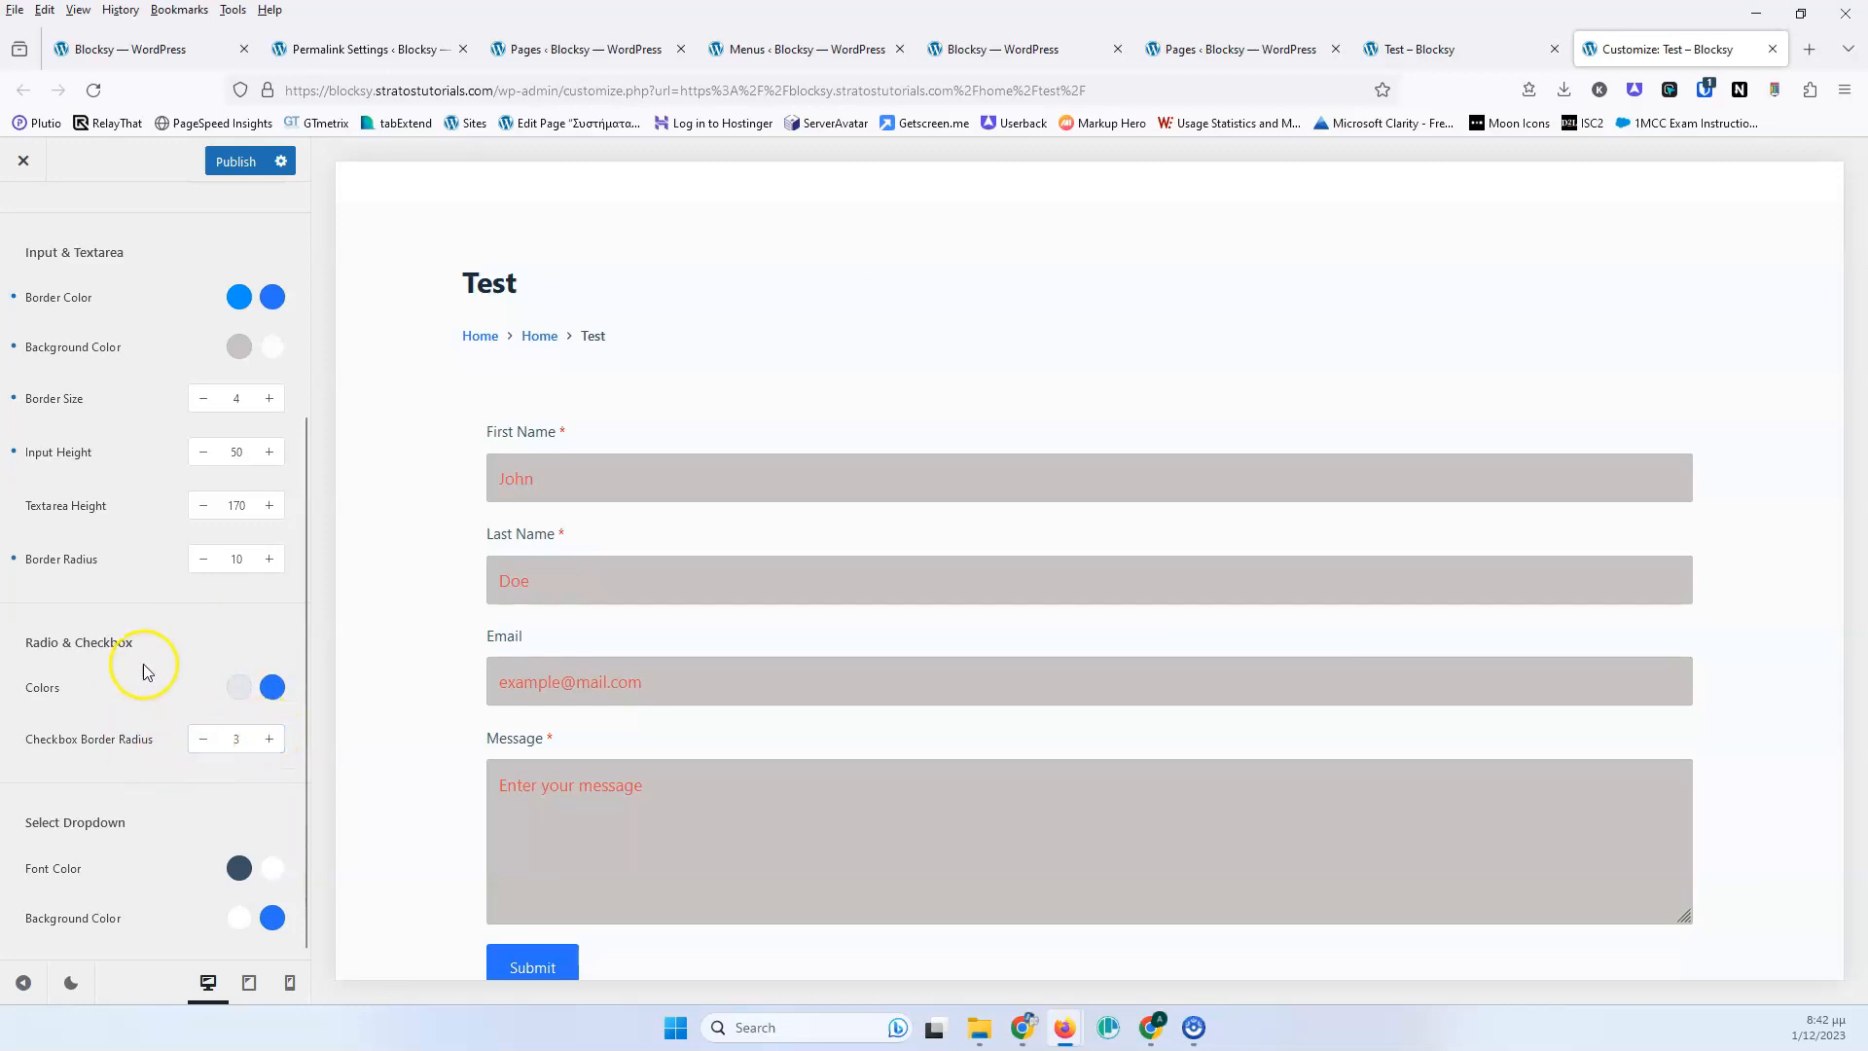
{"action": "scroll", "coordinate": [217, 807], "scroll_direction": "up", "scroll_amount": 3}
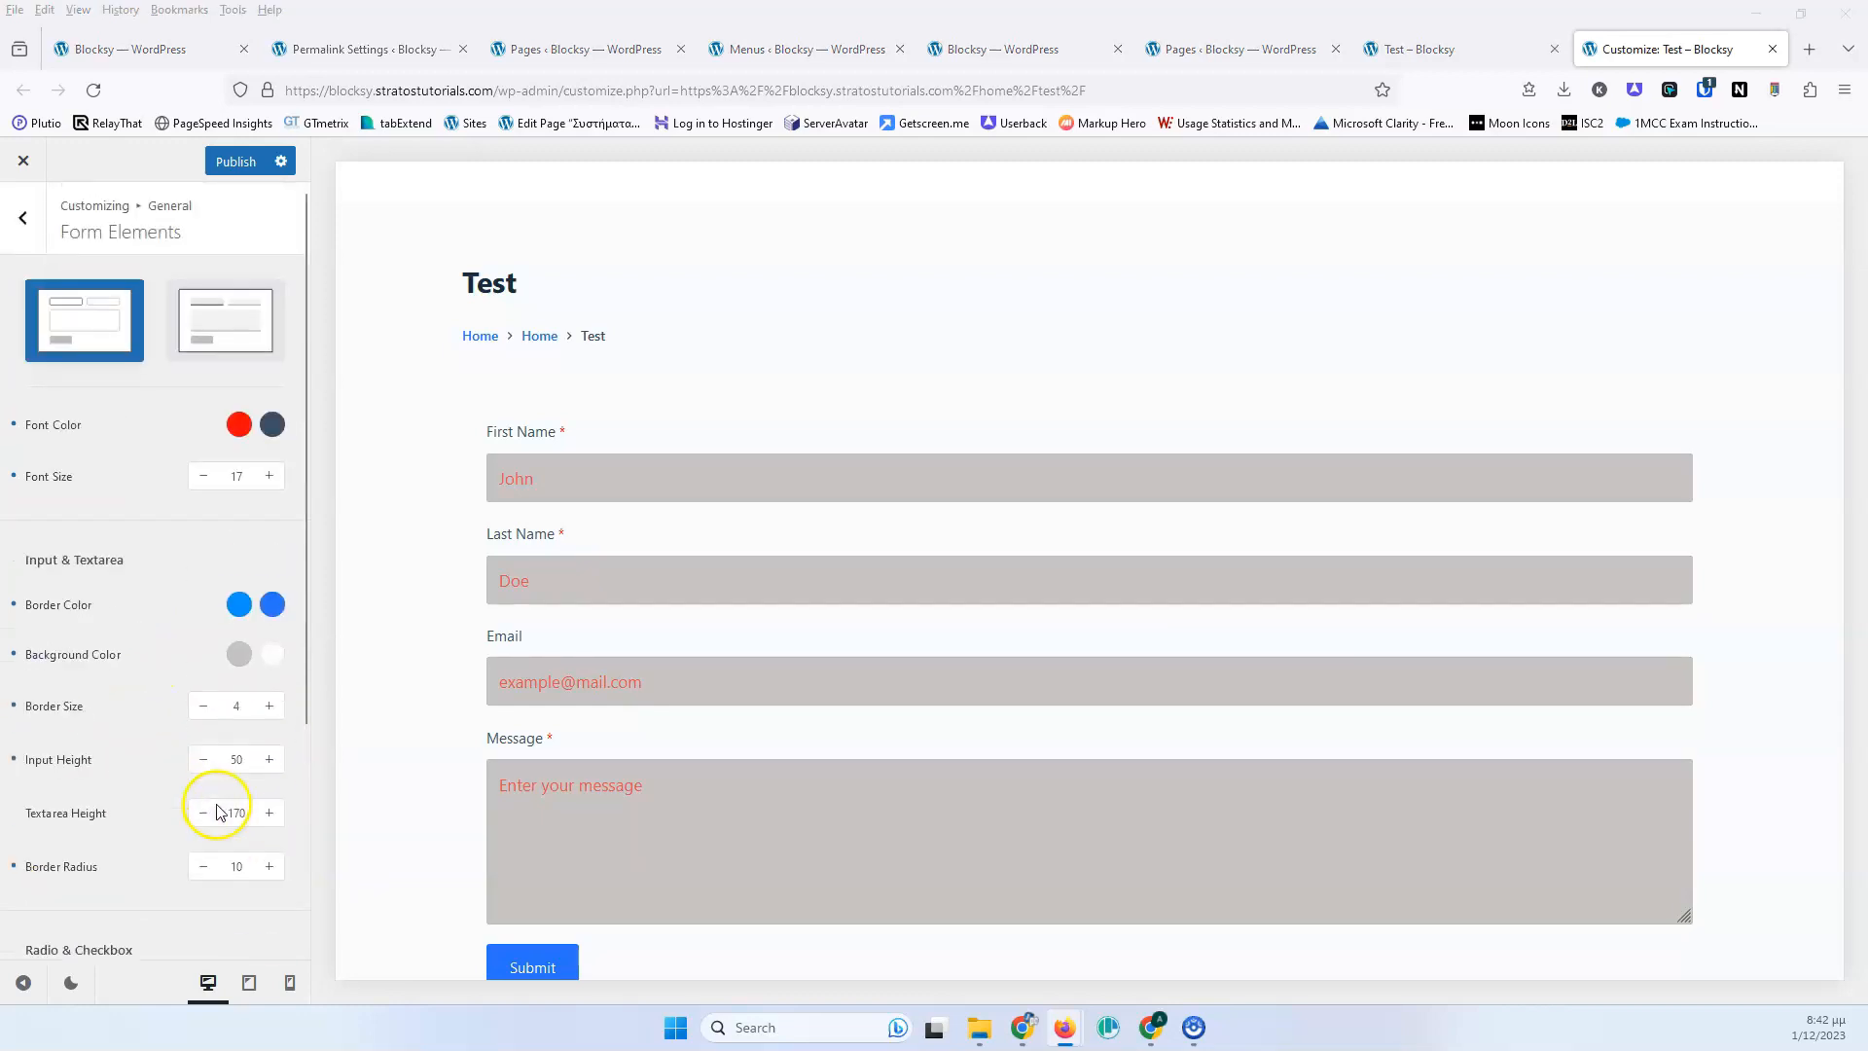
{"action": "scroll", "coordinate": [134, 784], "scroll_direction": "down", "scroll_amount": 3}
{"action": "scroll", "coordinate": [133, 780], "scroll_direction": "up", "scroll_amount": 3}
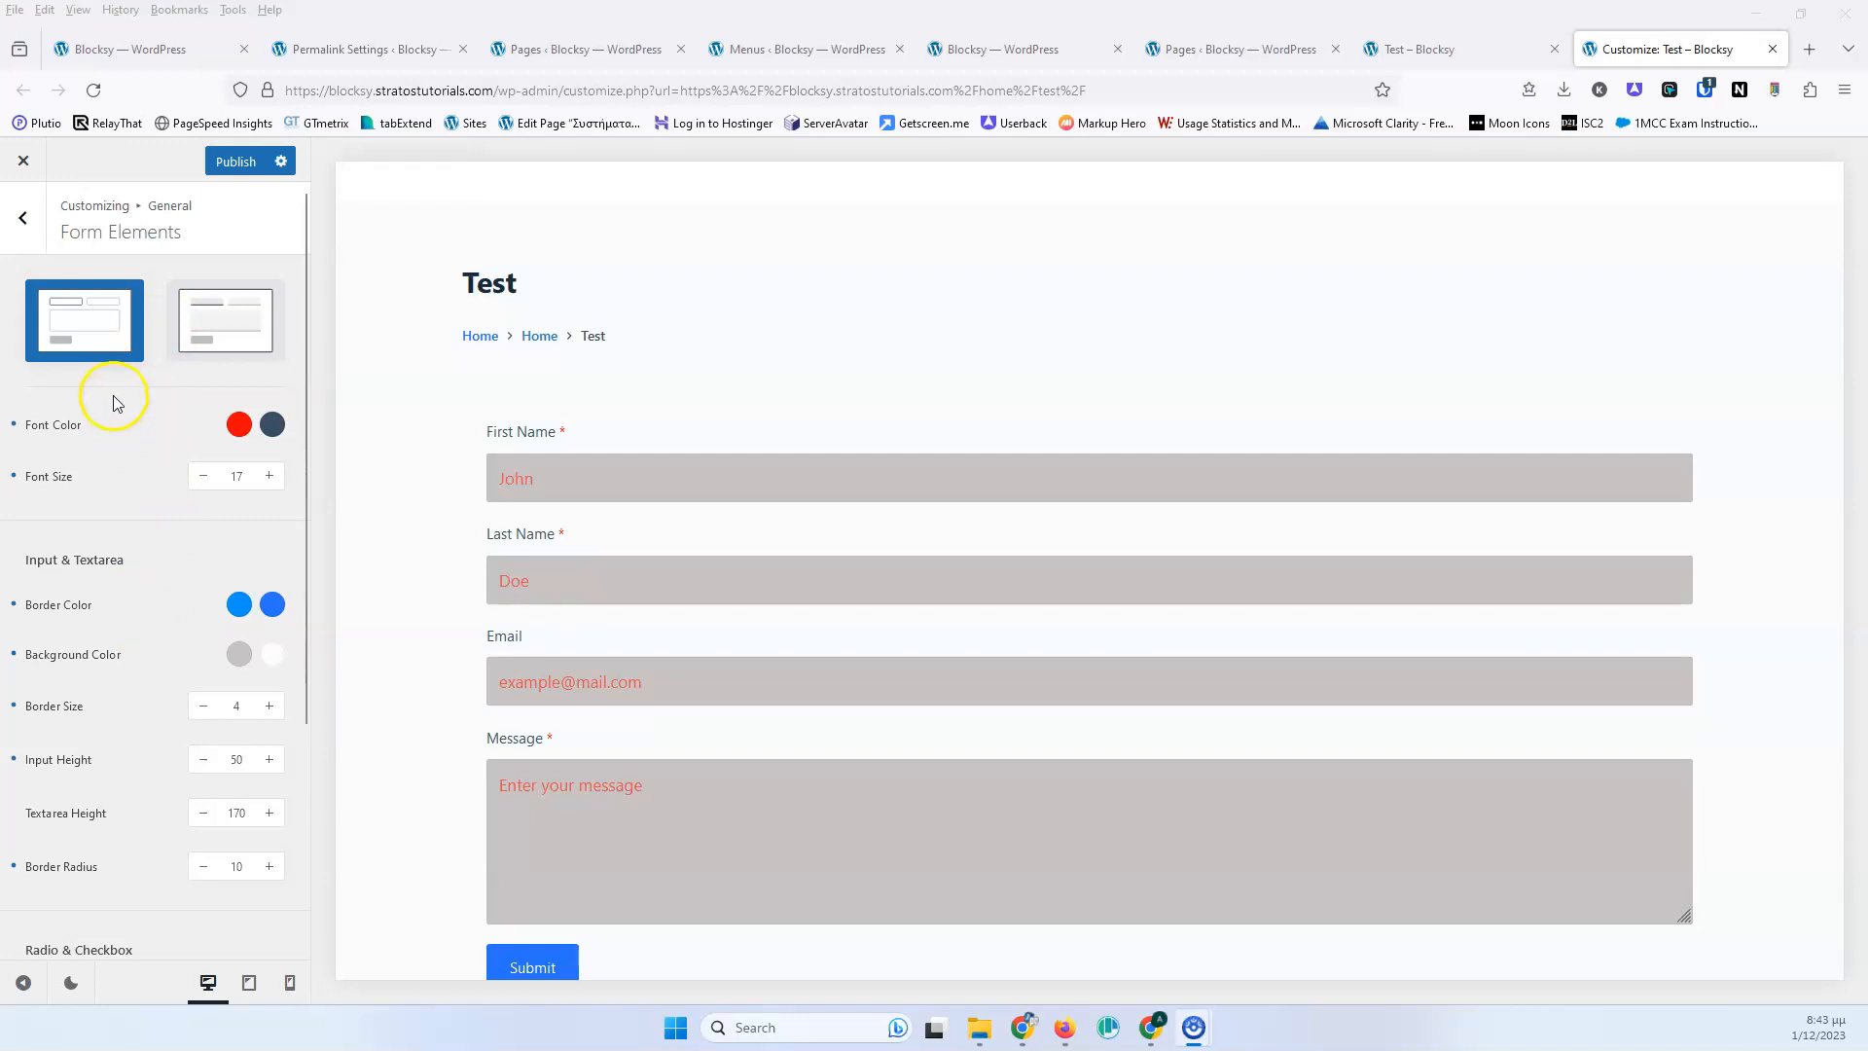
In the Entry Content settings, compare the None, Compact and Spacious content spacings and settle on None.
{"action": "left_click", "coordinate": [25, 218]}
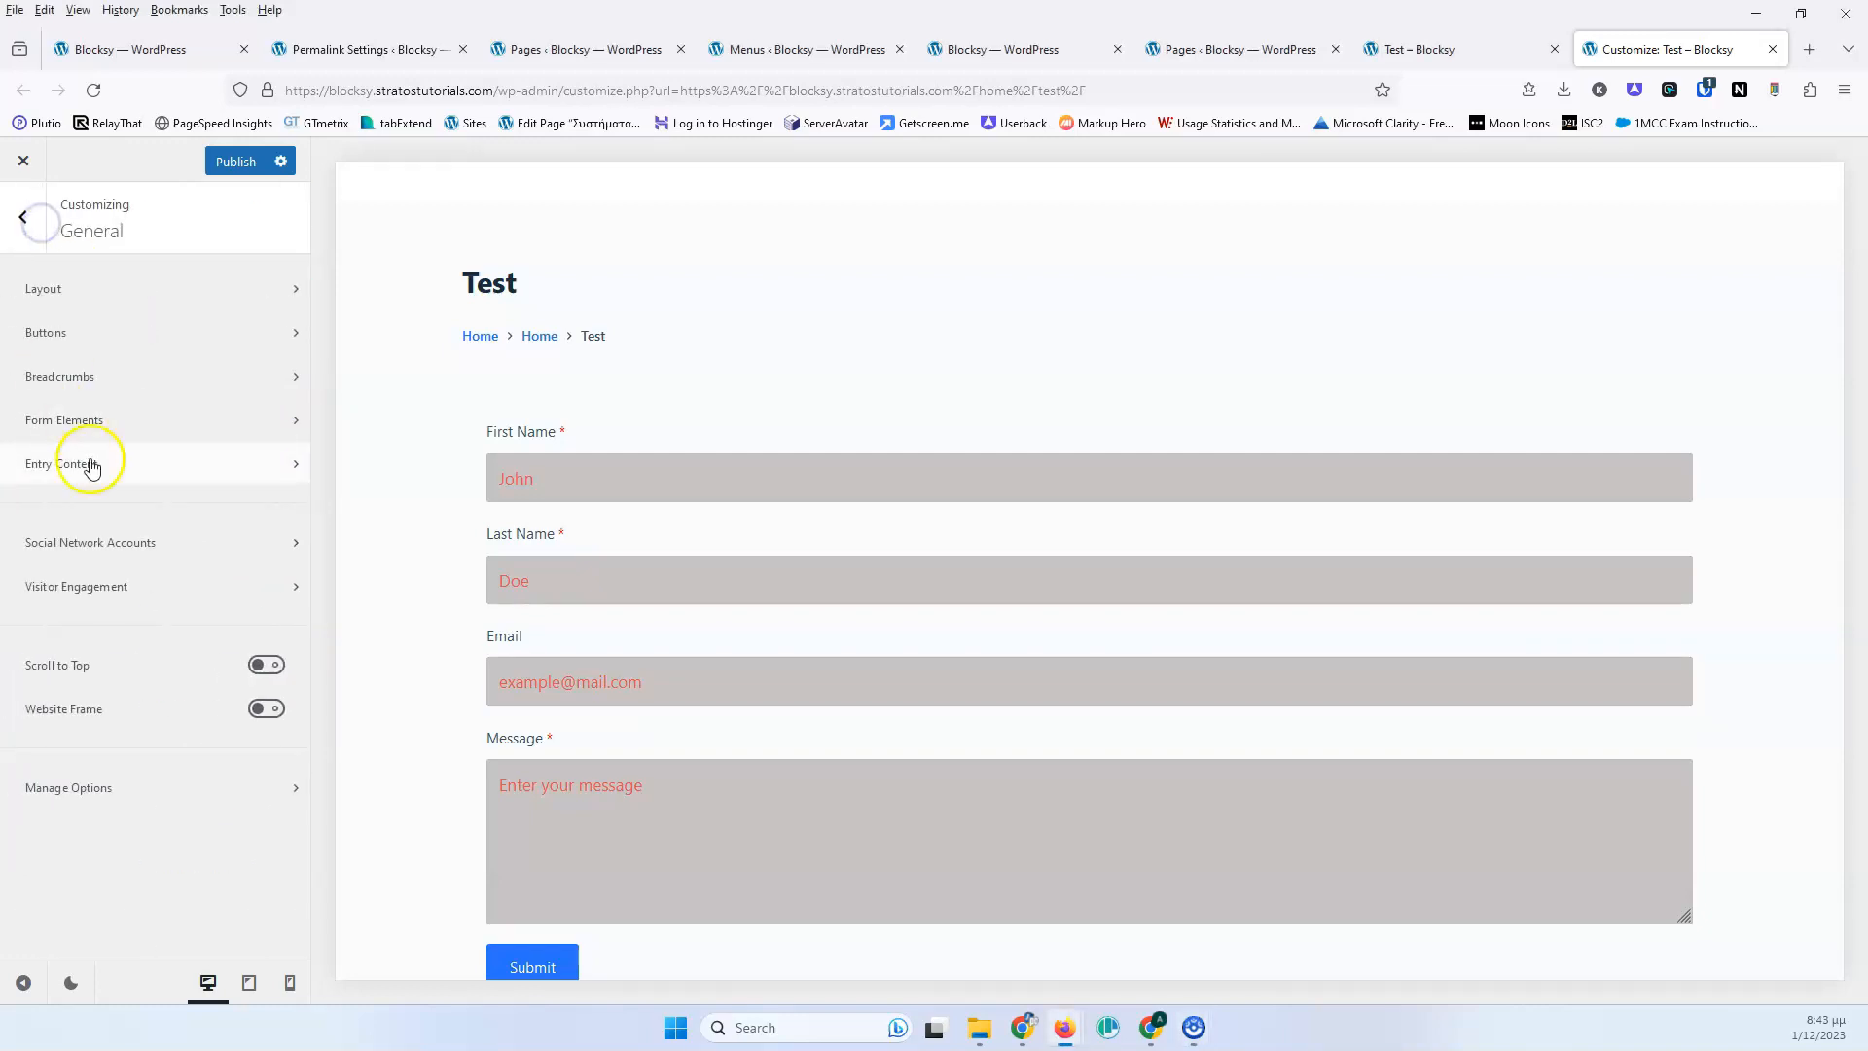
{"action": "left_click", "coordinate": [126, 465]}
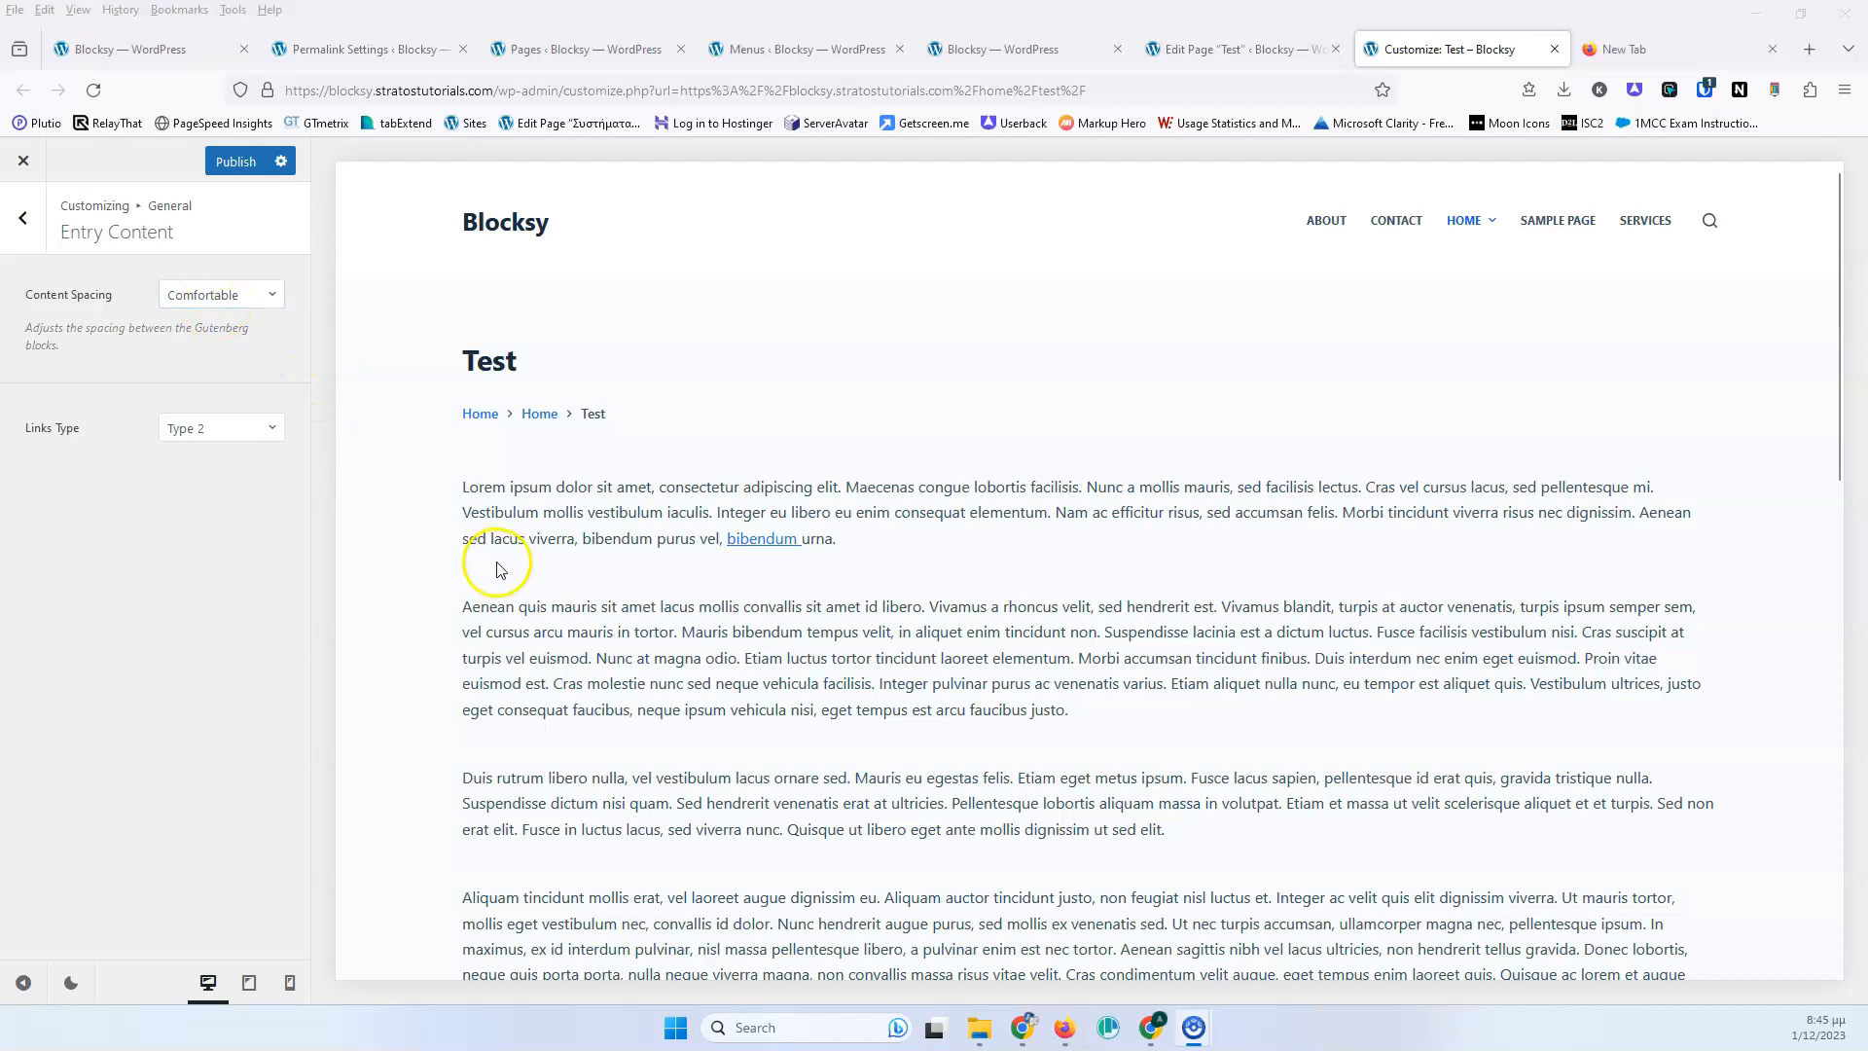
{"action": "left_click", "coordinate": [211, 308]}
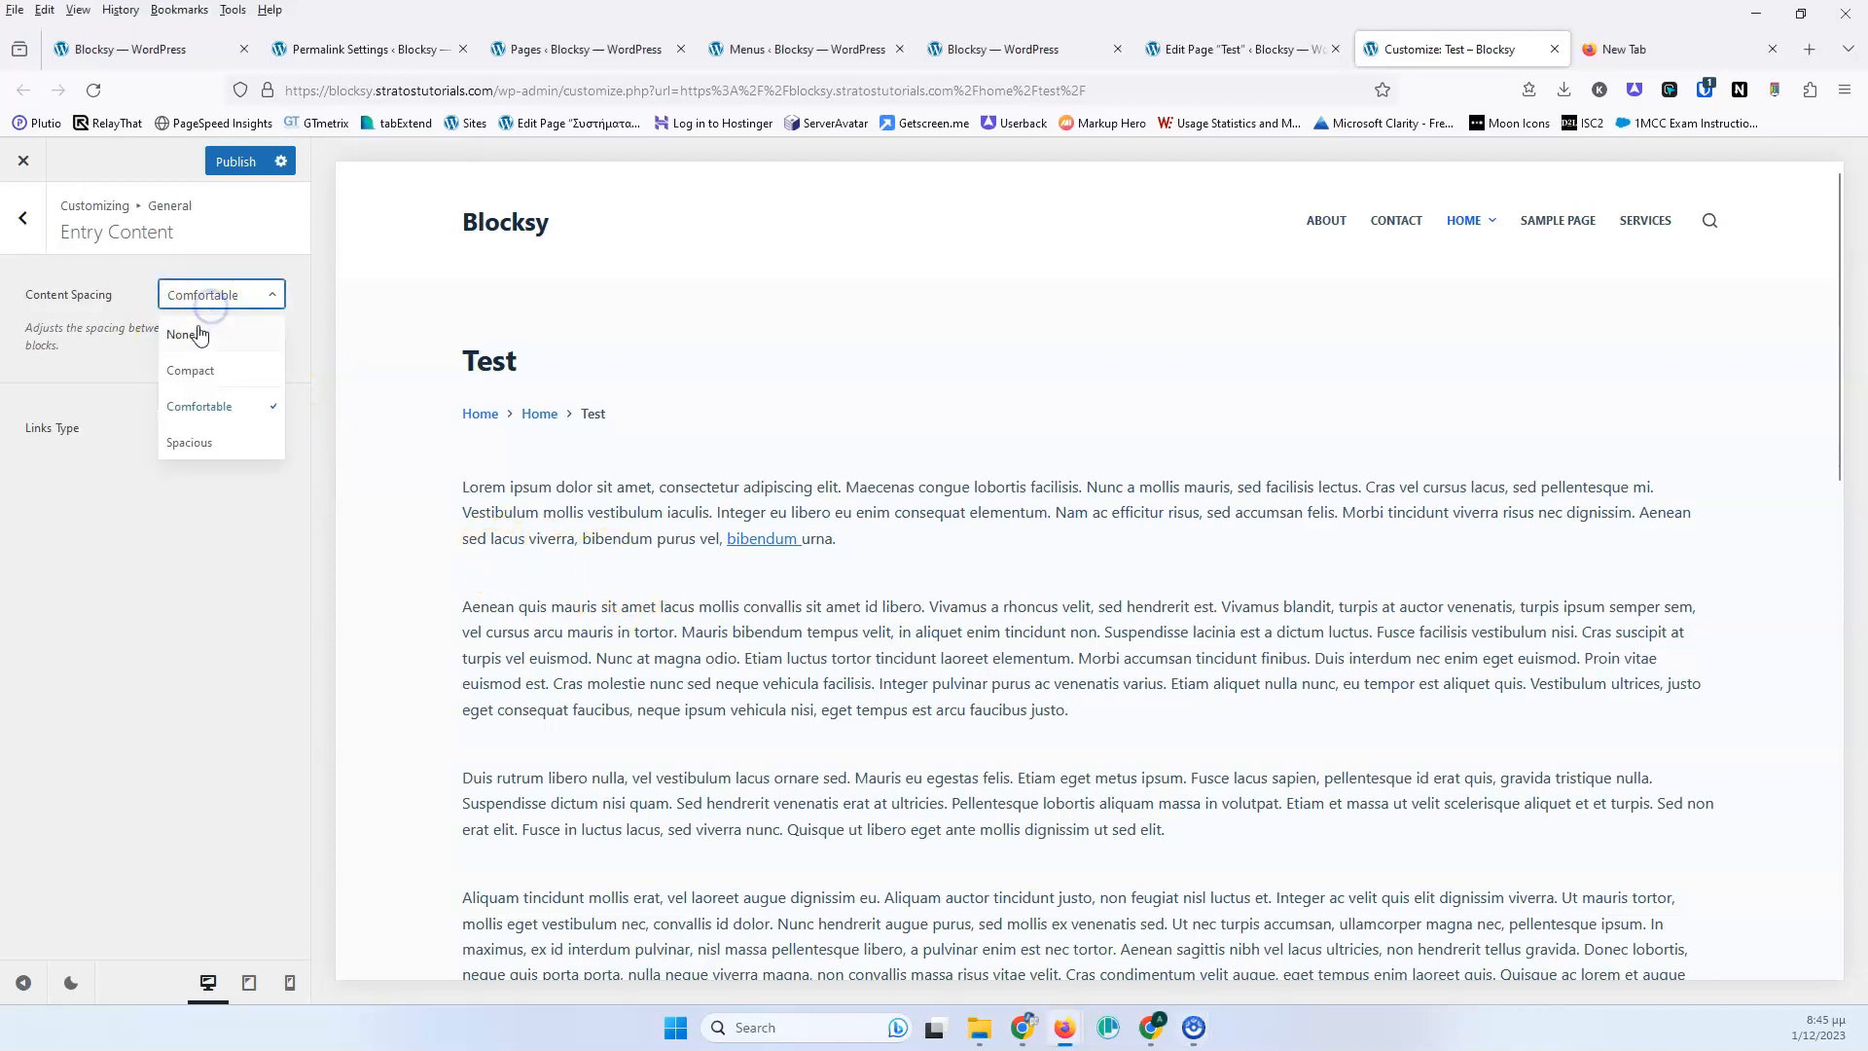
{"action": "left_click", "coordinate": [198, 335]}
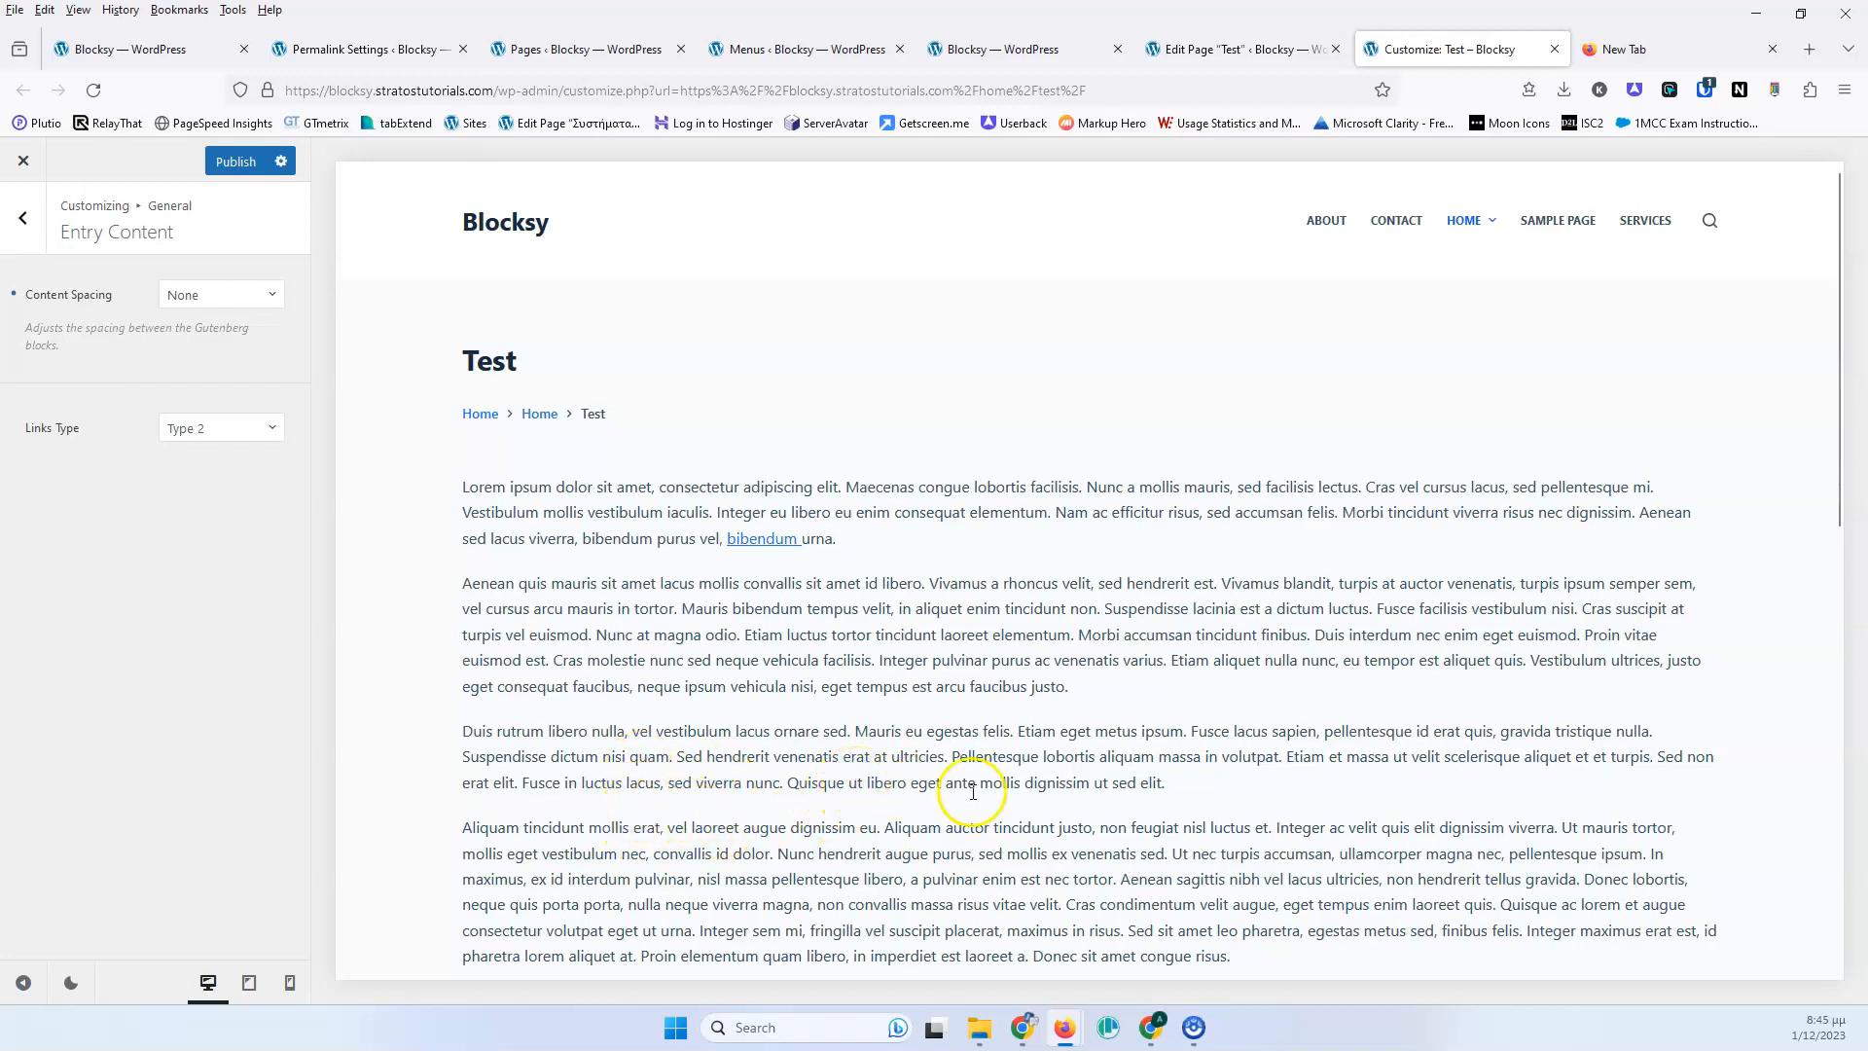
{"action": "left_click", "coordinate": [241, 295]}
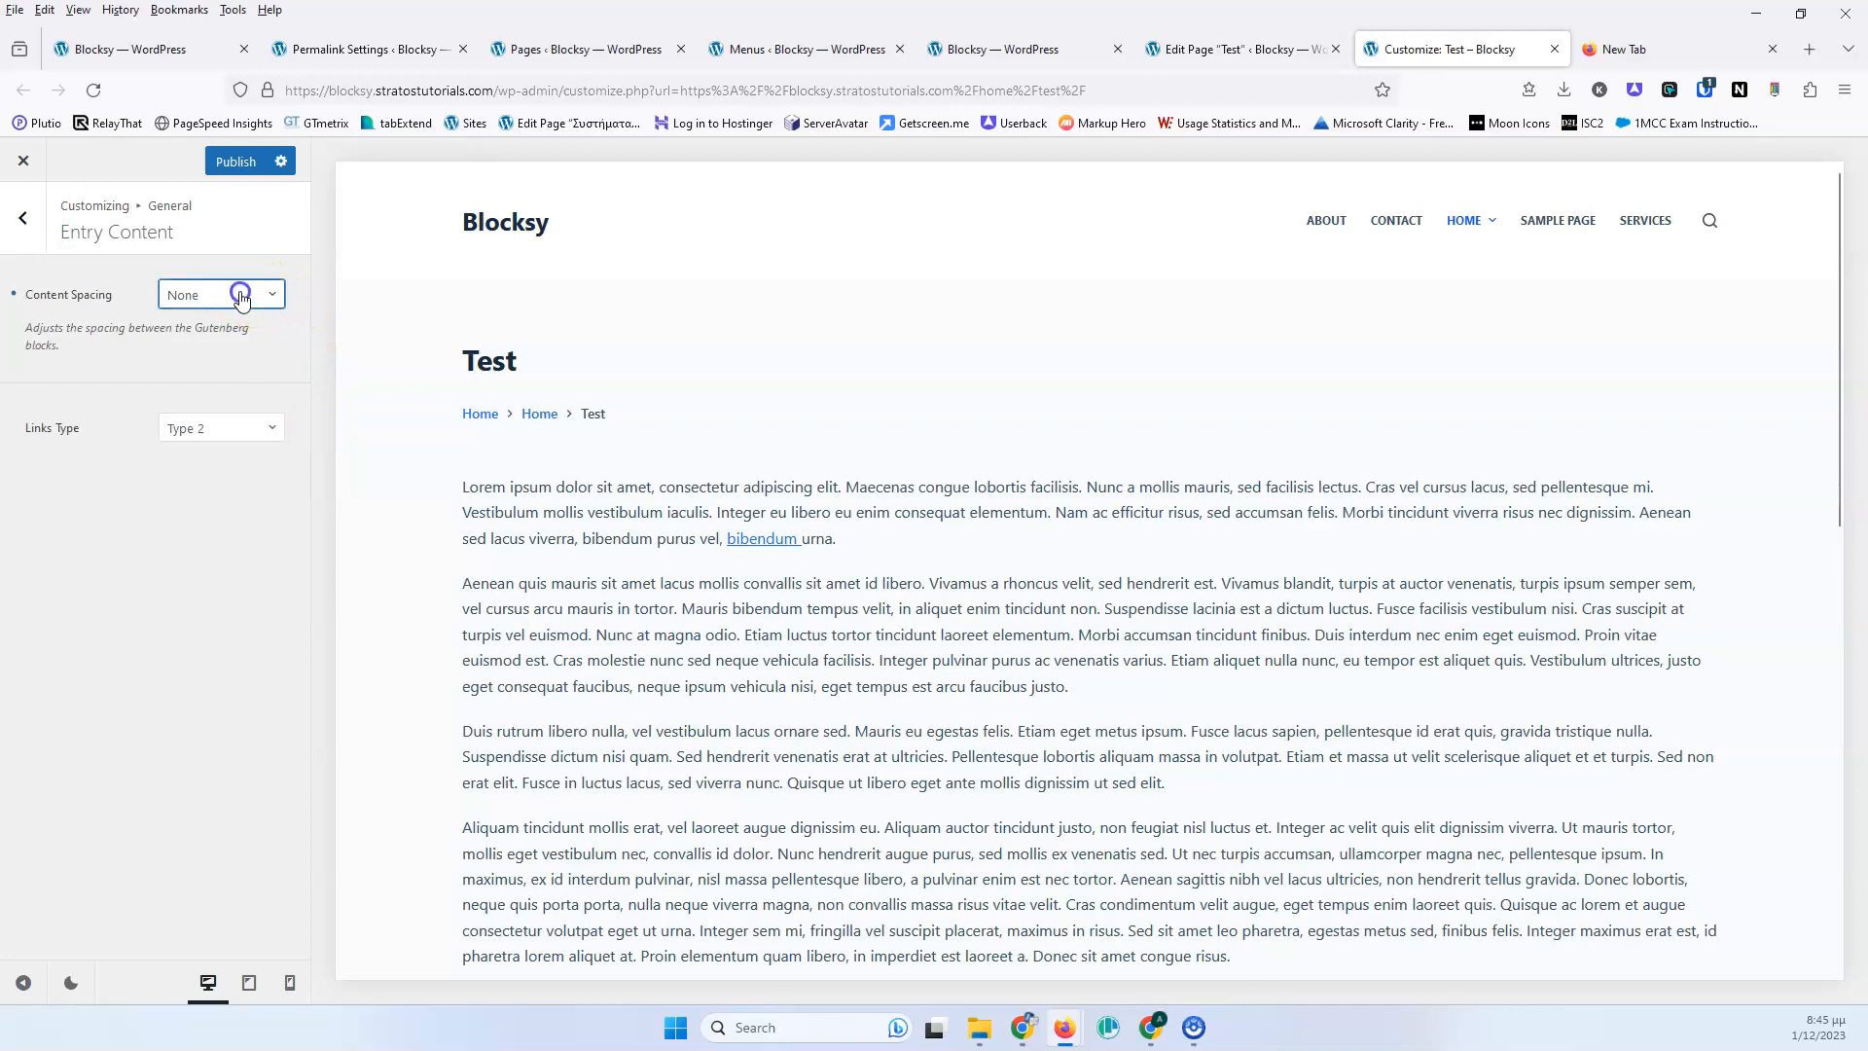
{"action": "left_click", "coordinate": [219, 370]}
{"action": "left_click", "coordinate": [218, 301]}
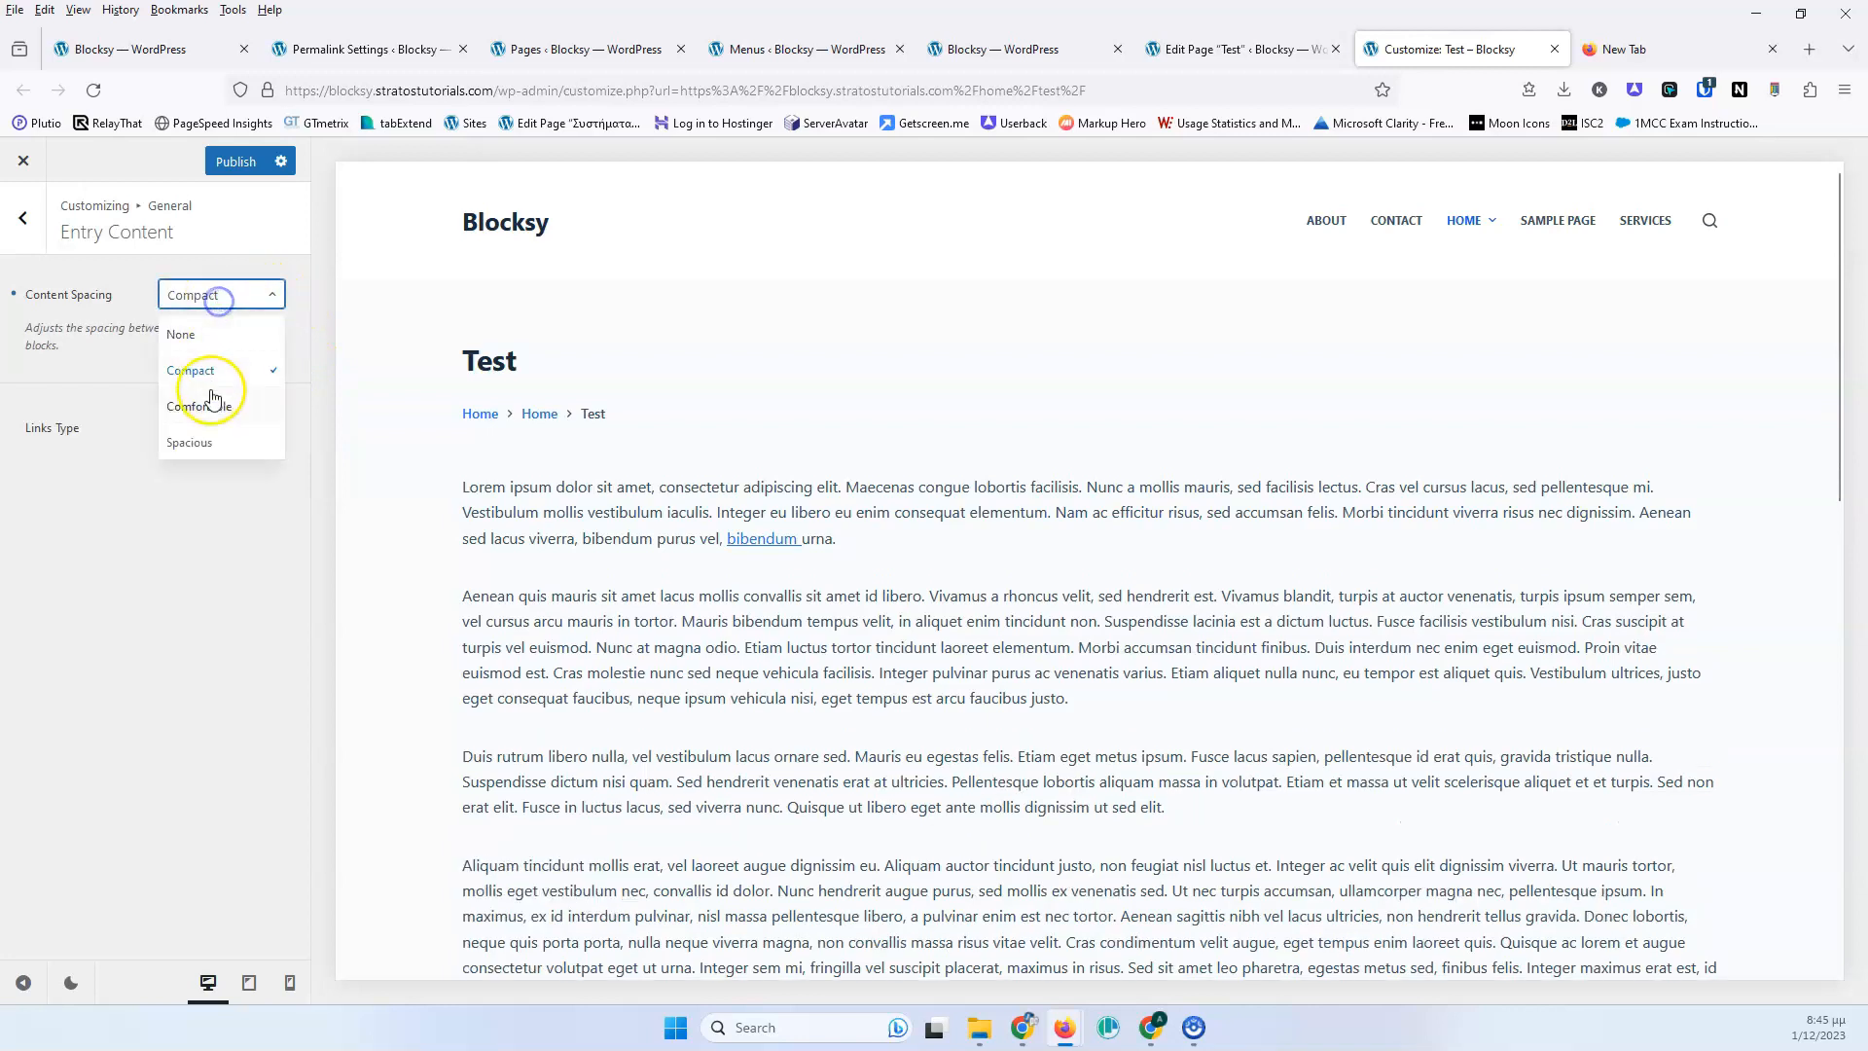
{"action": "left_click", "coordinate": [202, 442]}
{"action": "left_click", "coordinate": [208, 298]}
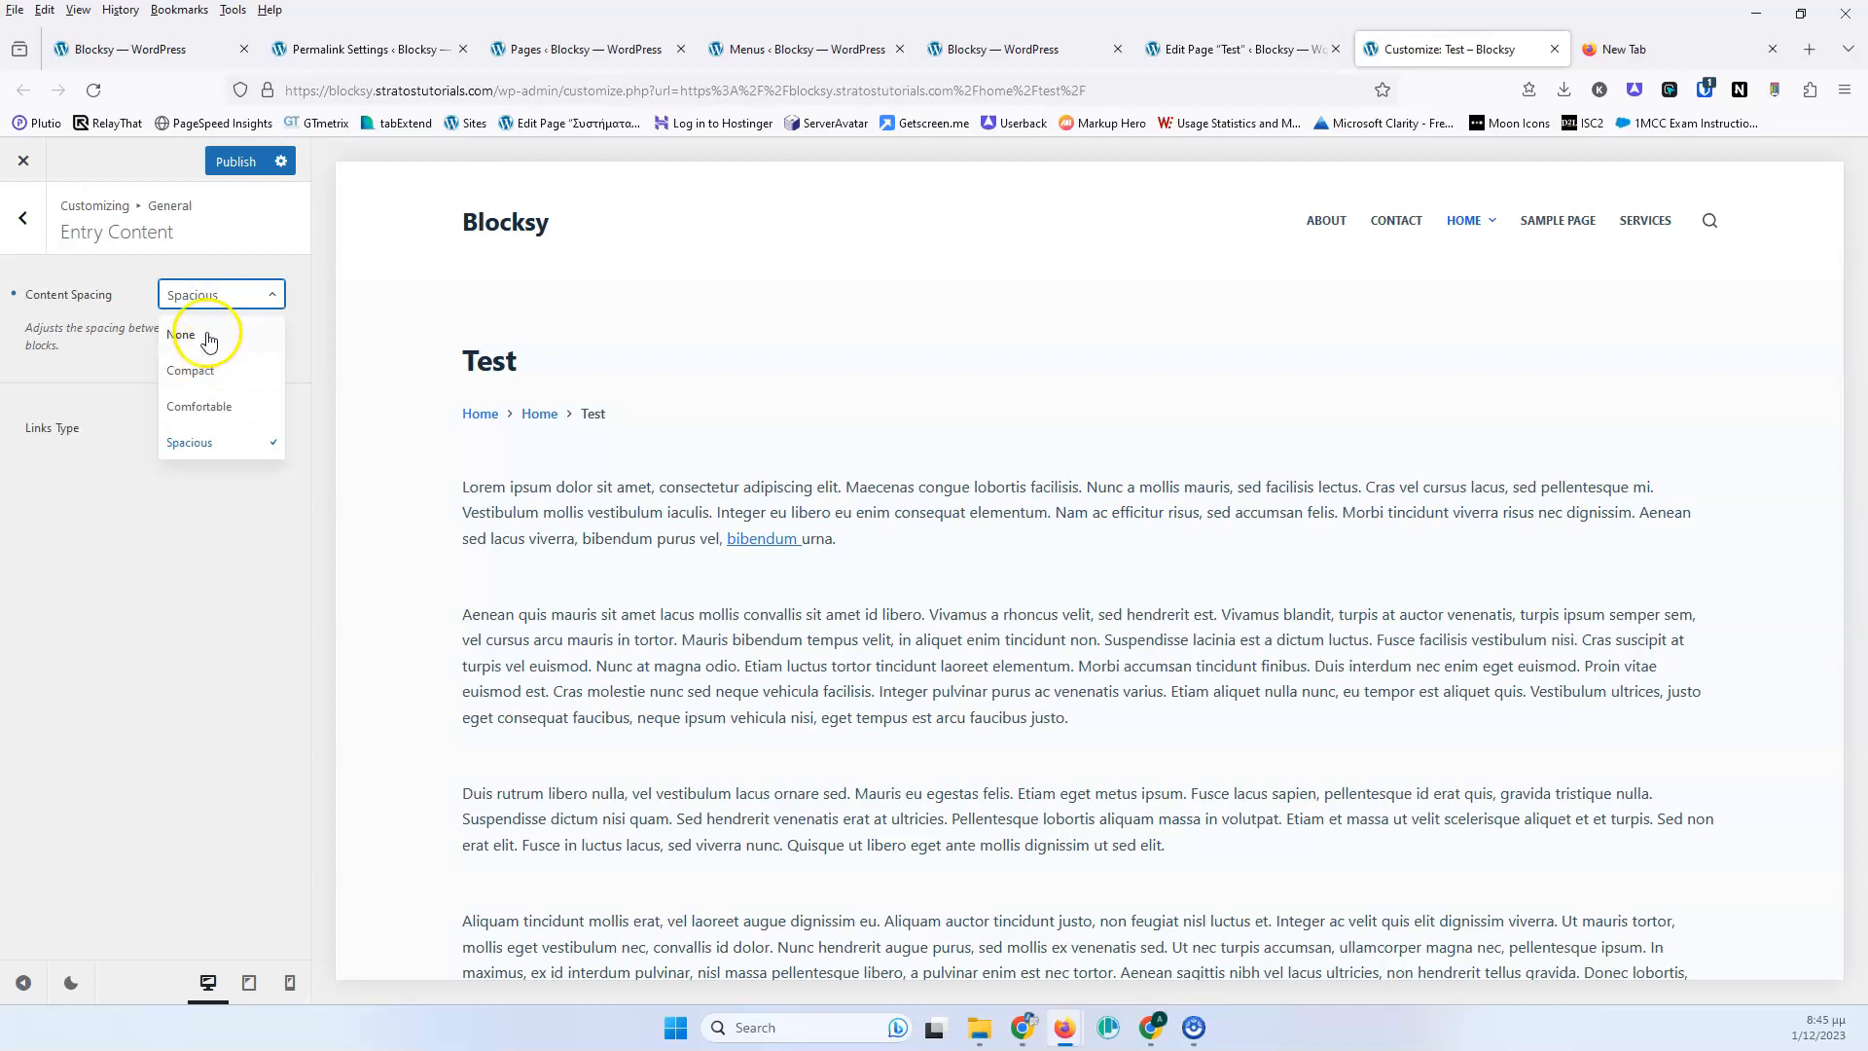
{"action": "left_click", "coordinate": [206, 336]}
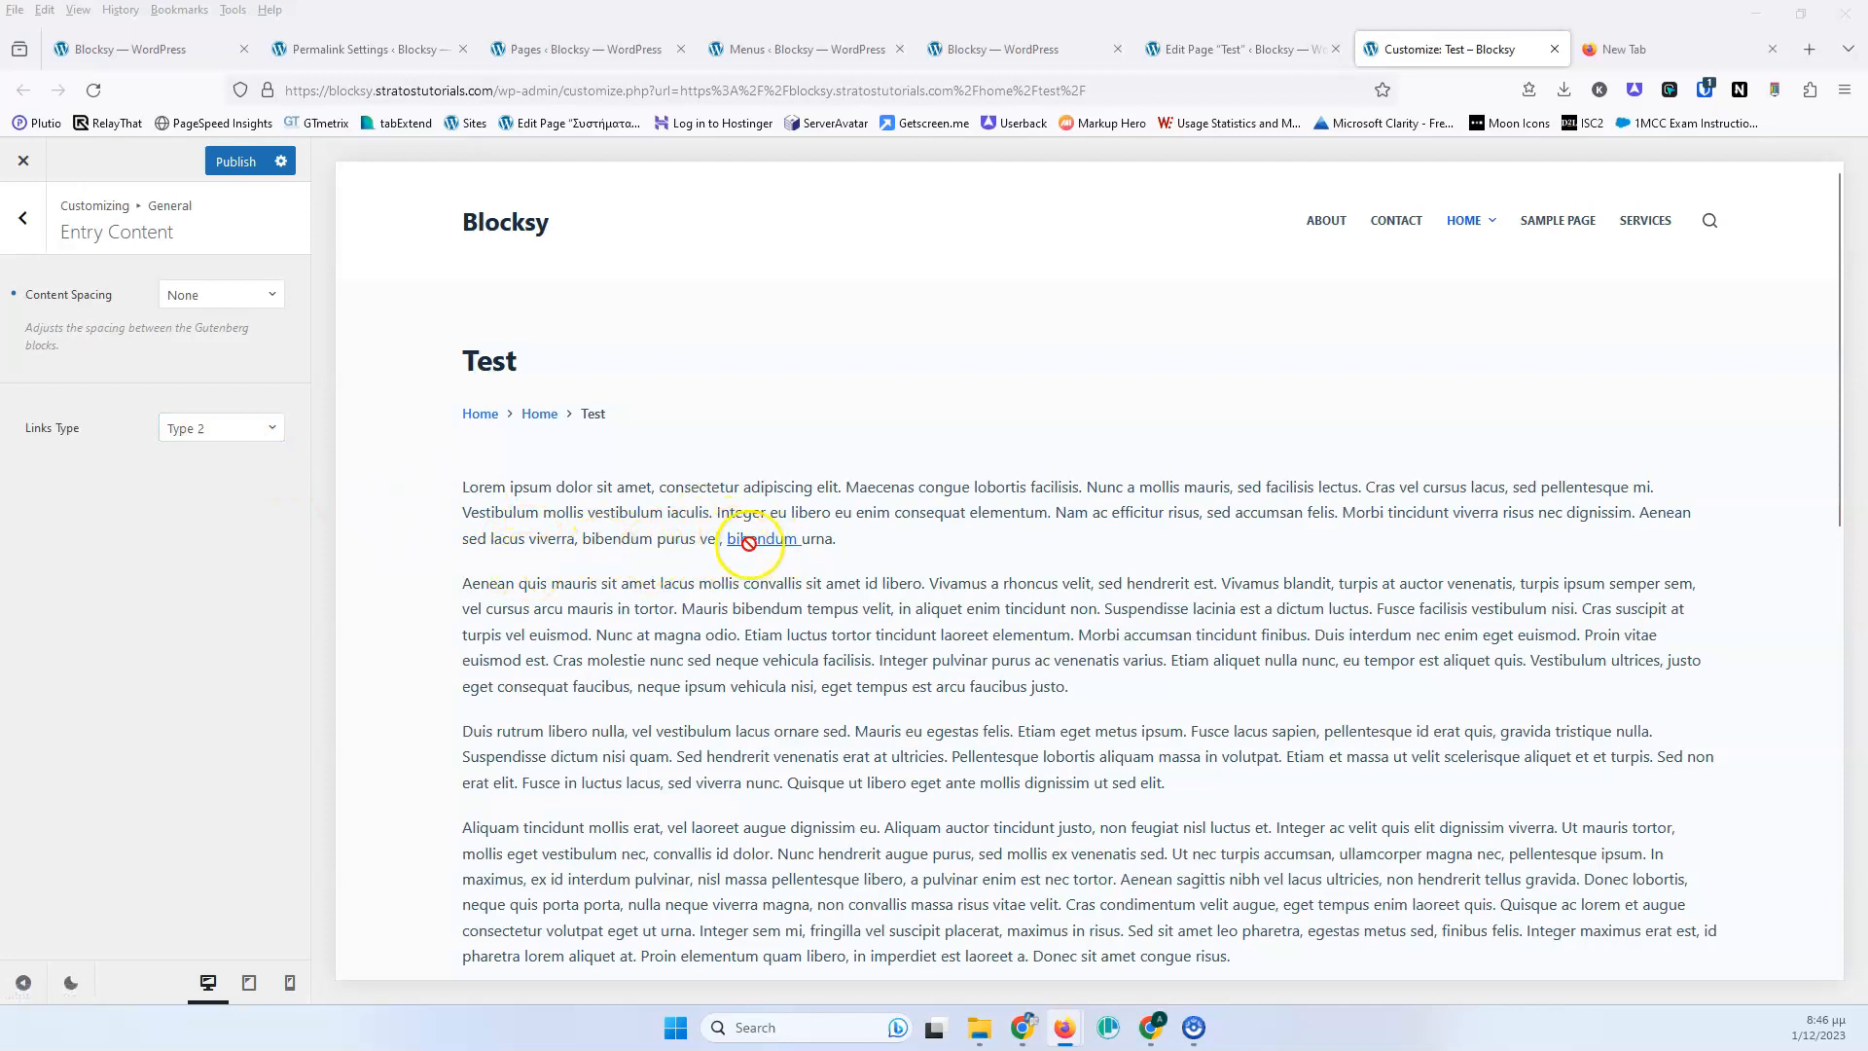
Try links types 1, 3, 4 and 5 on the link in the first paragraph, and return to Type 2.
{"action": "left_click", "coordinate": [218, 437]}
{"action": "left_click", "coordinate": [211, 471]}
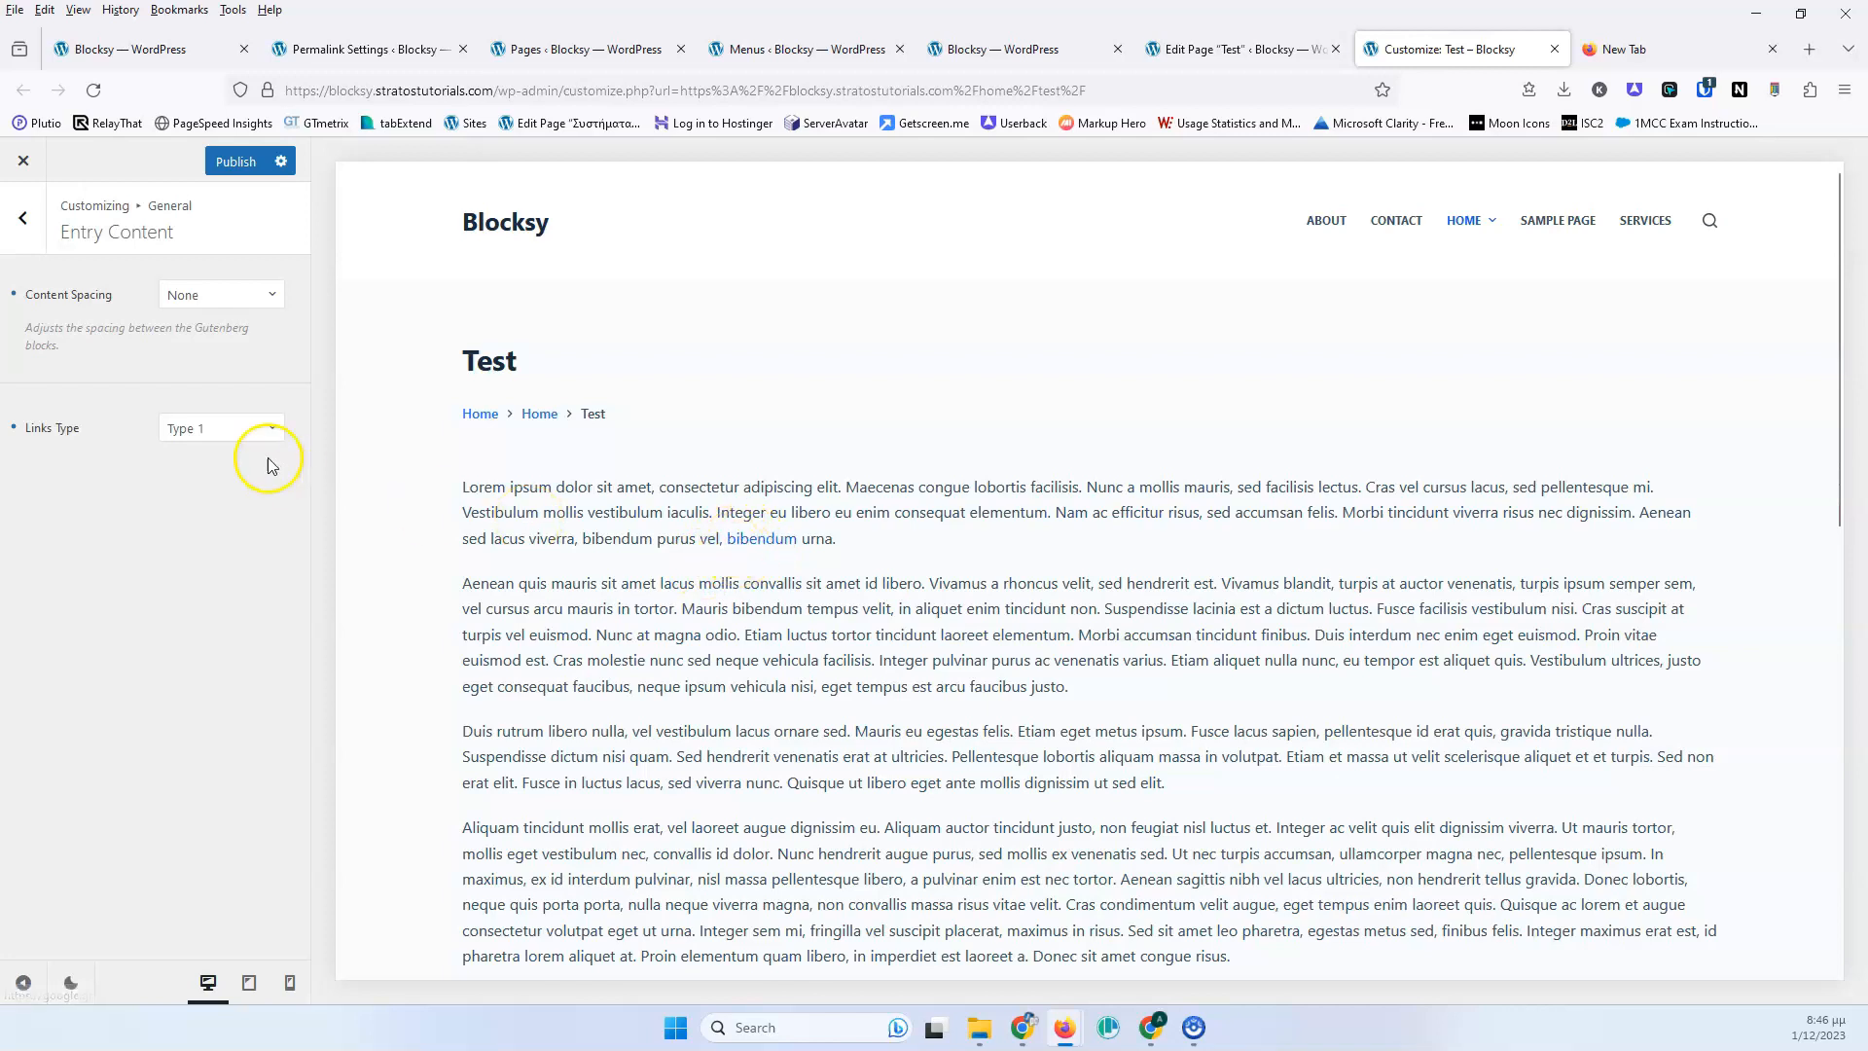
{"action": "left_click", "coordinate": [217, 427]}
{"action": "left_click", "coordinate": [204, 538]}
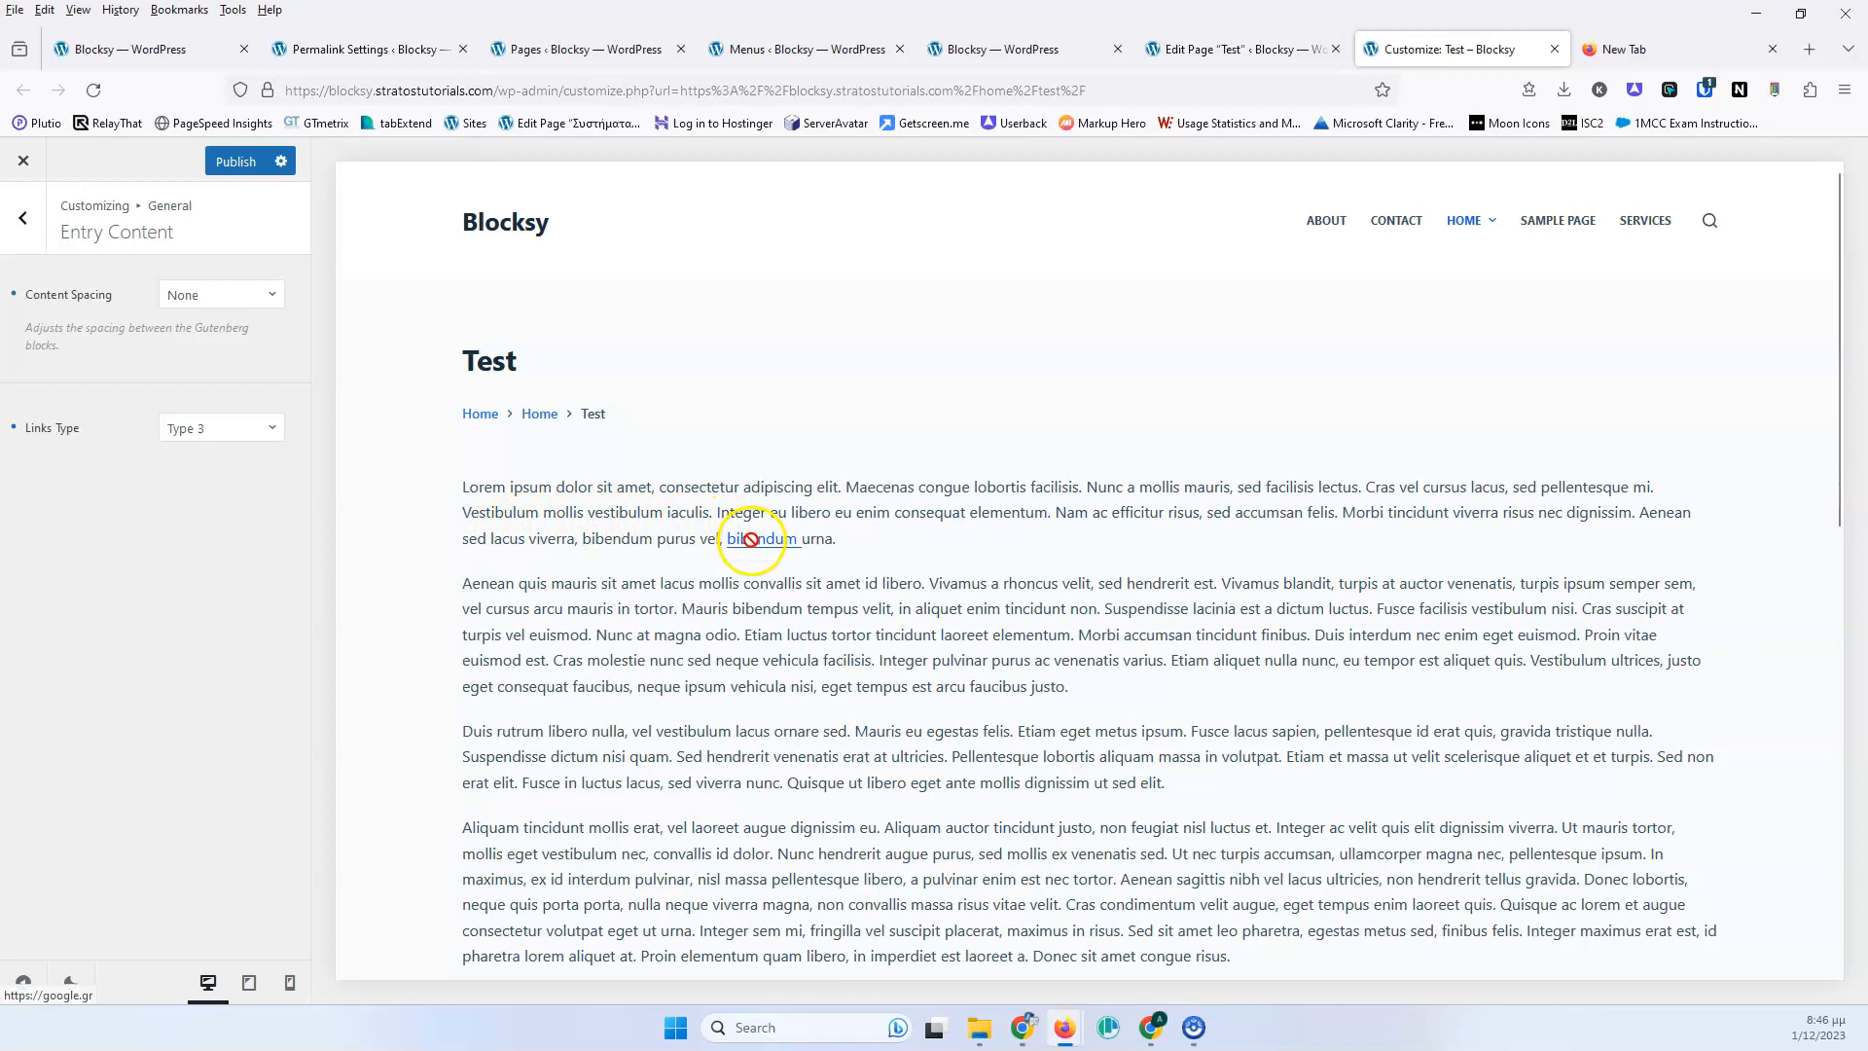
{"action": "left_click", "coordinate": [191, 425]}
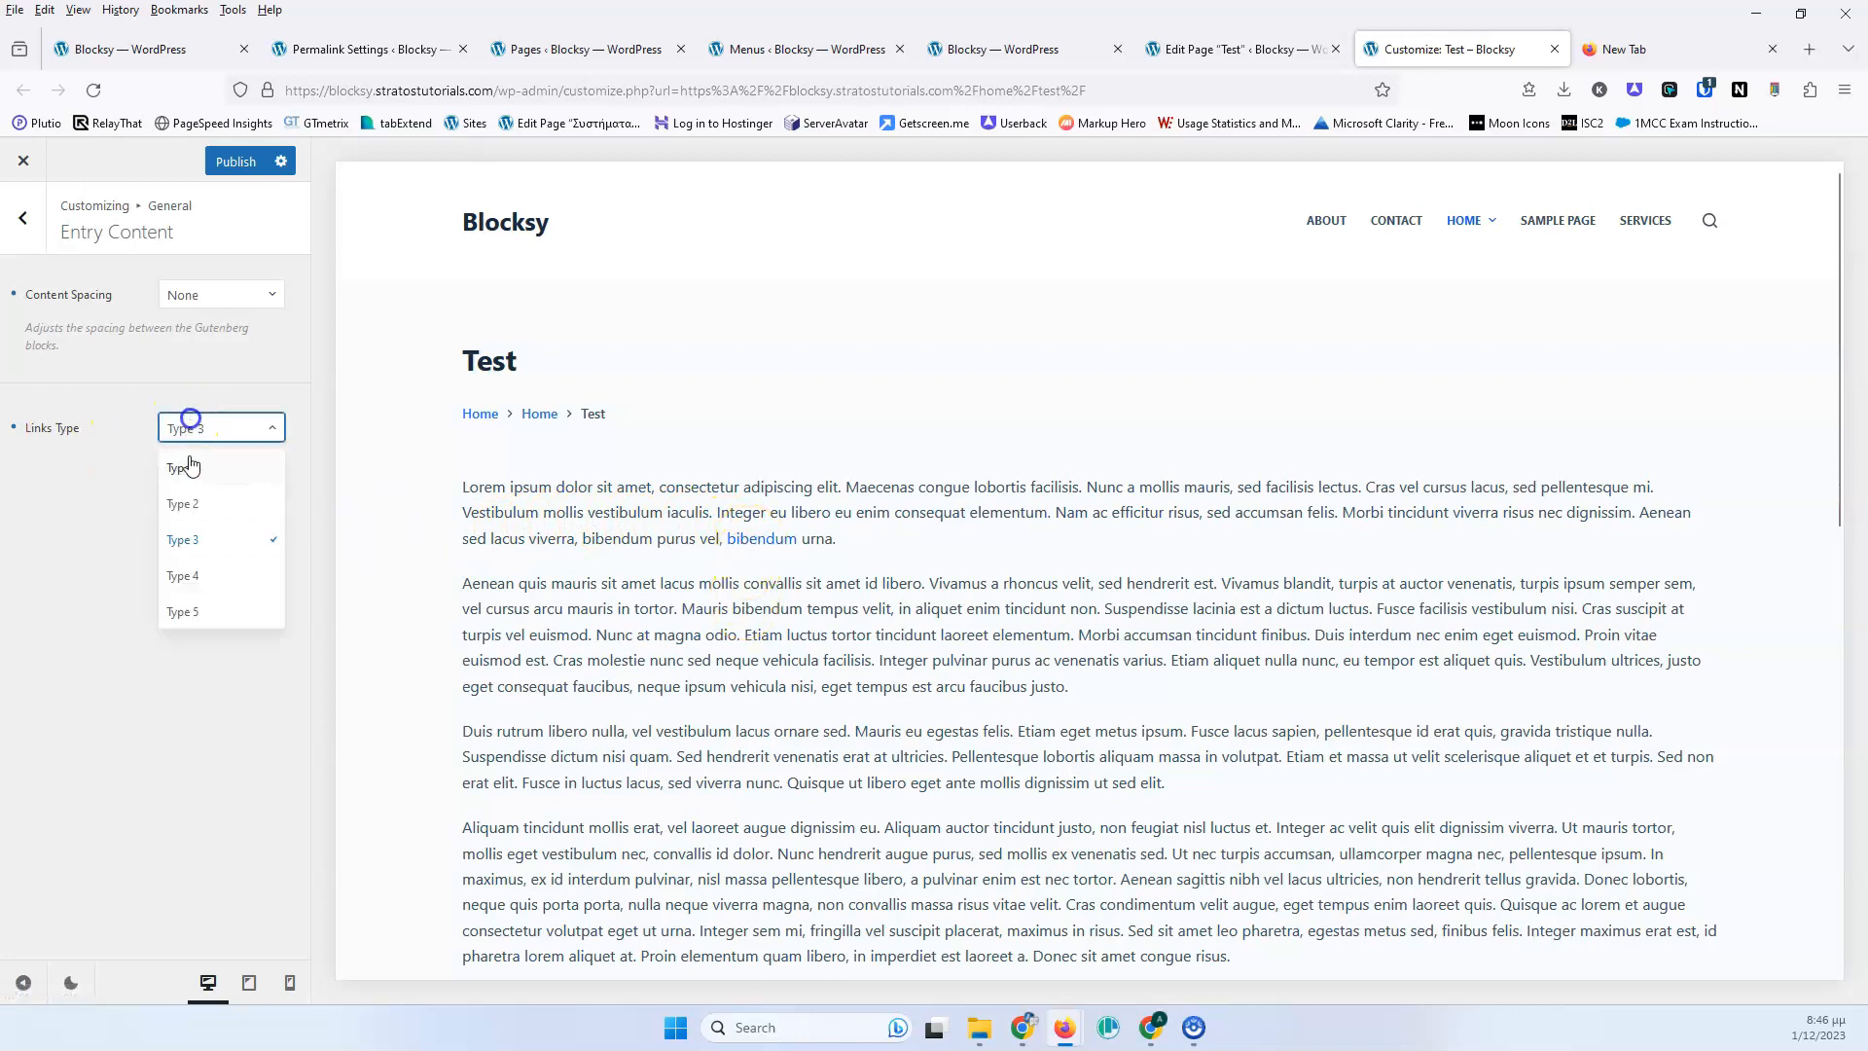
{"action": "left_click", "coordinate": [182, 577]}
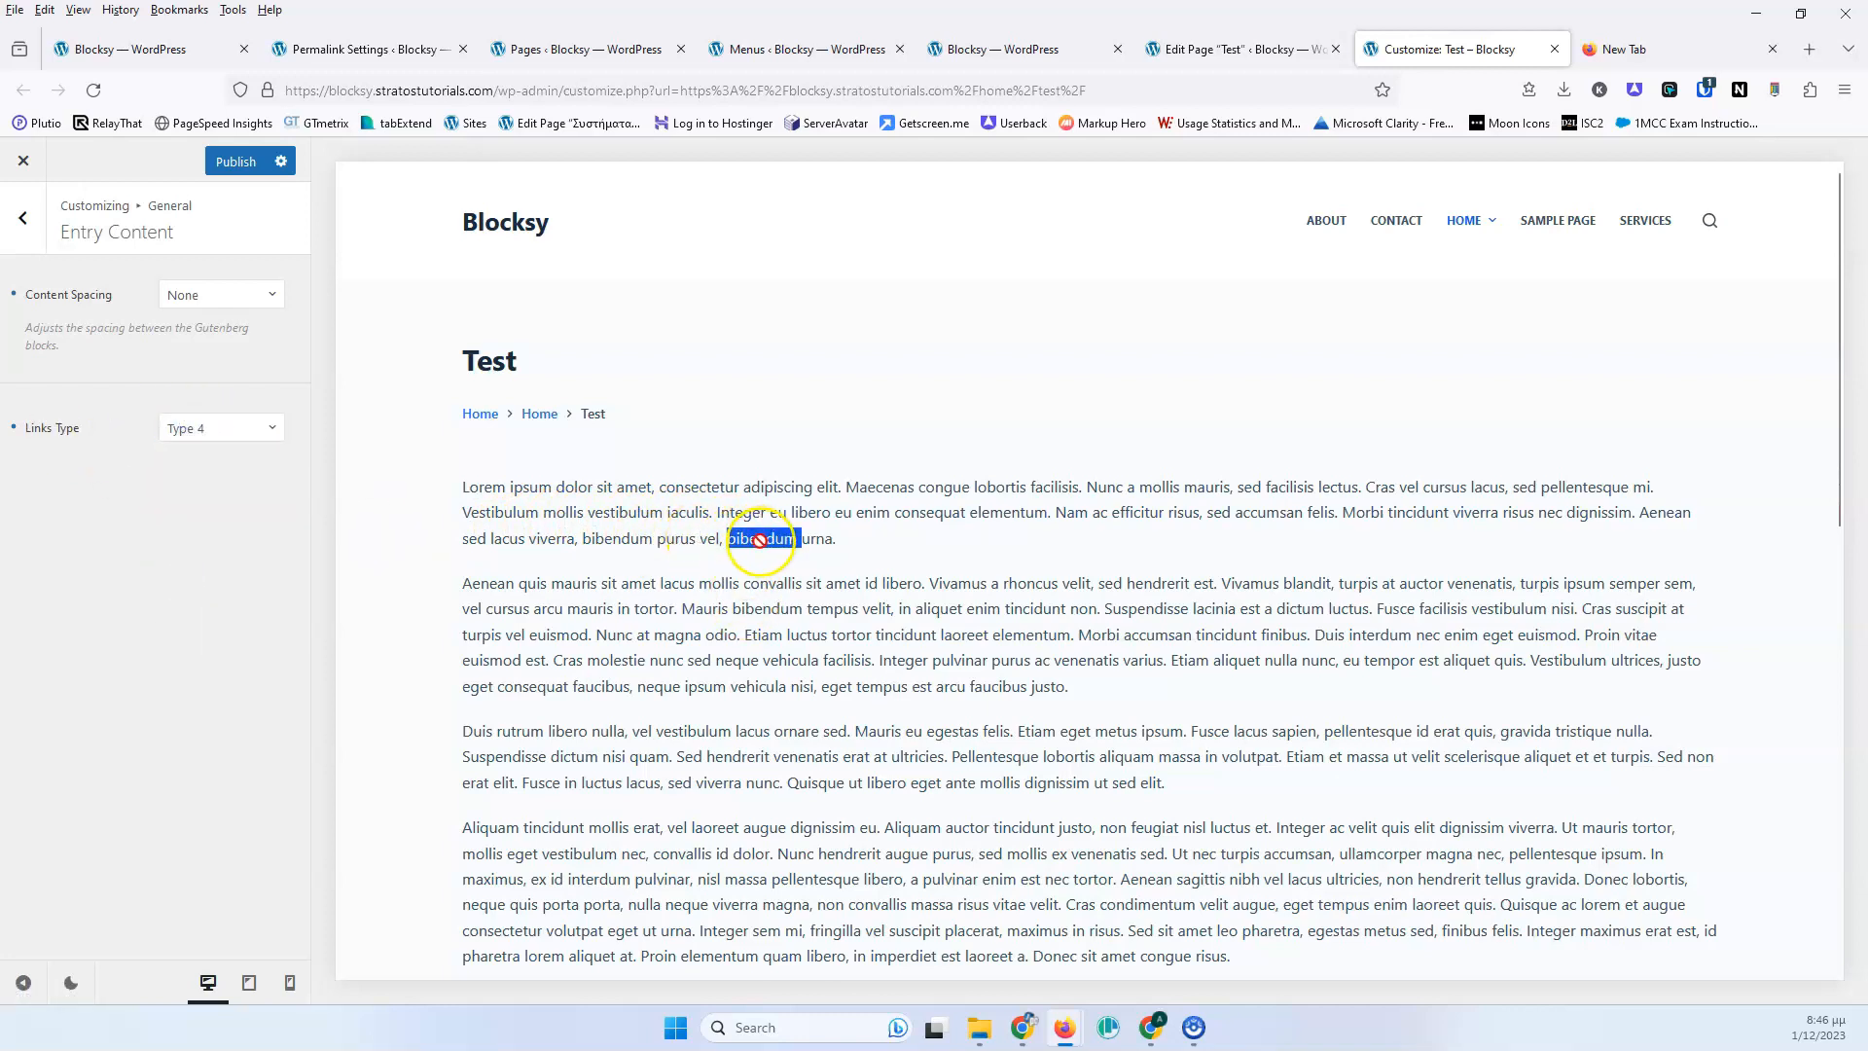
{"action": "left_click", "coordinate": [187, 428]}
{"action": "left_click", "coordinate": [200, 608]}
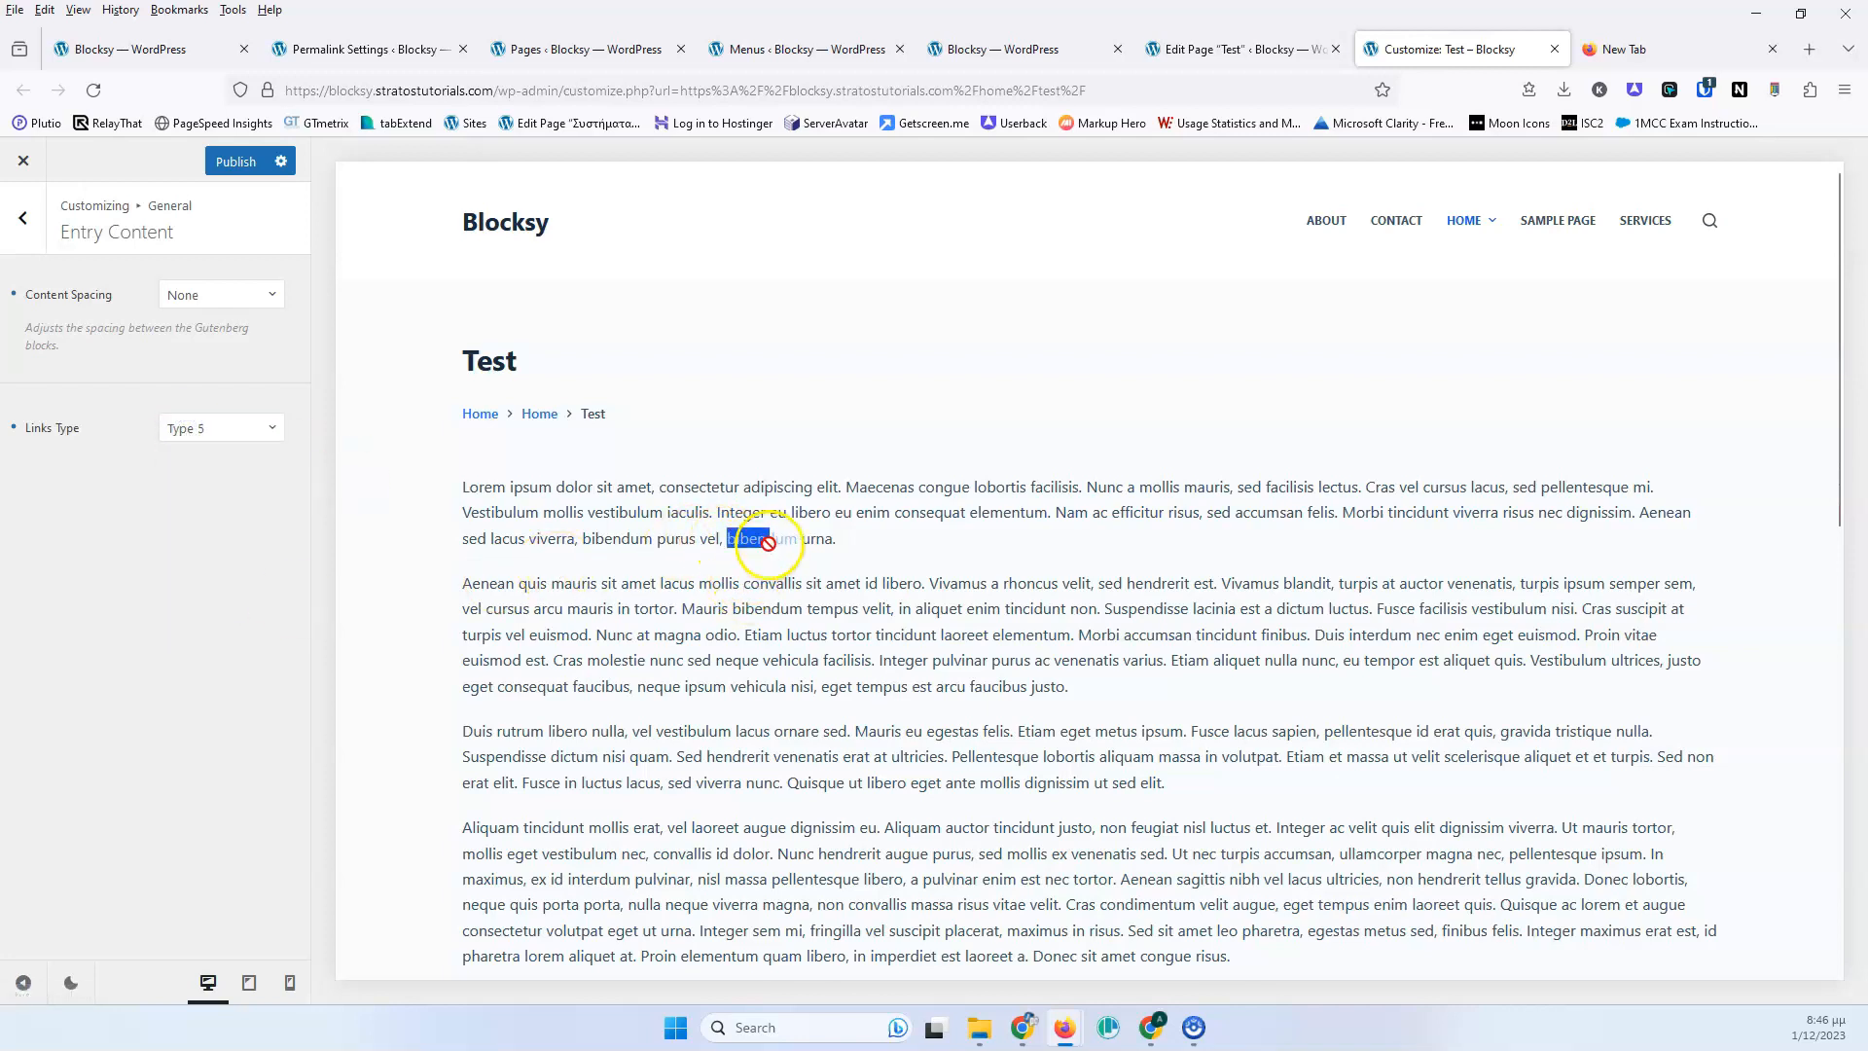
{"action": "left_click", "coordinate": [223, 425]}
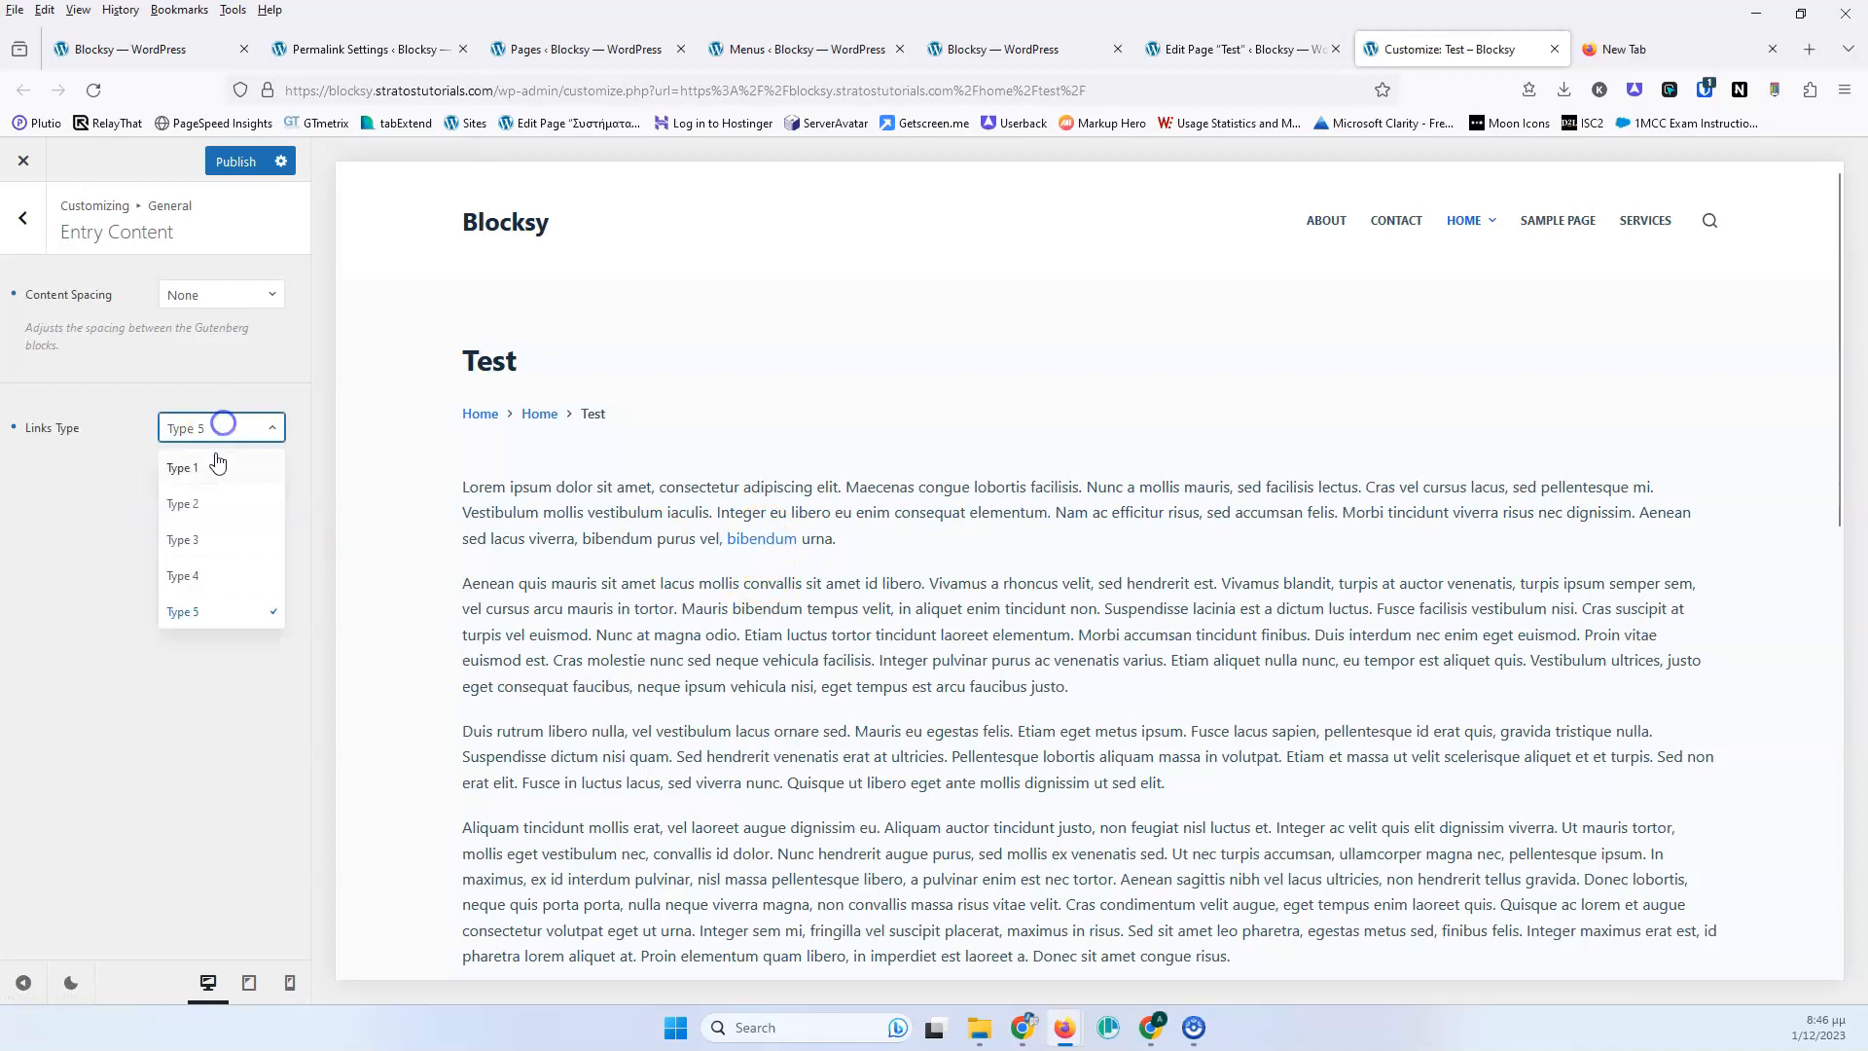
{"action": "left_click", "coordinate": [199, 503]}
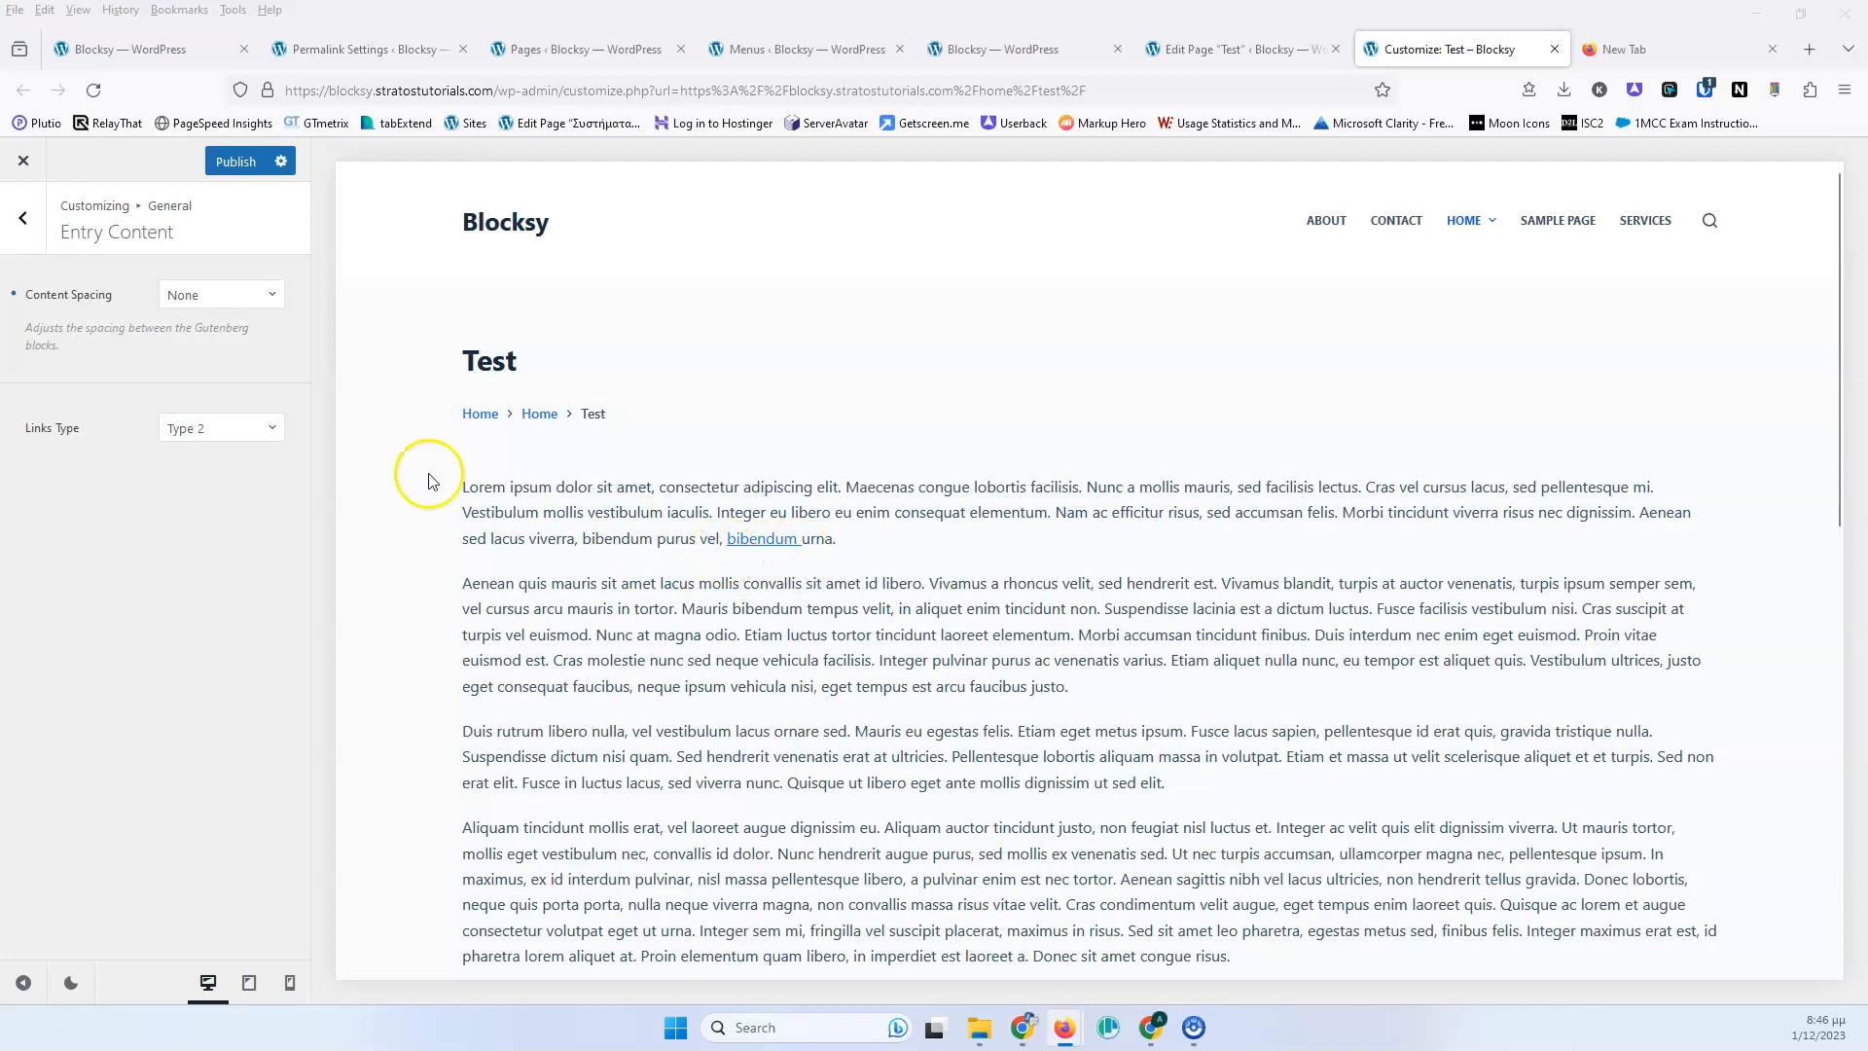
Set the entry content's links type to Type 1.
{"action": "left_click", "coordinate": [221, 426]}
{"action": "left_click", "coordinate": [72, 504]}
{"action": "left_click", "coordinate": [190, 426]}
{"action": "left_click", "coordinate": [195, 467]}
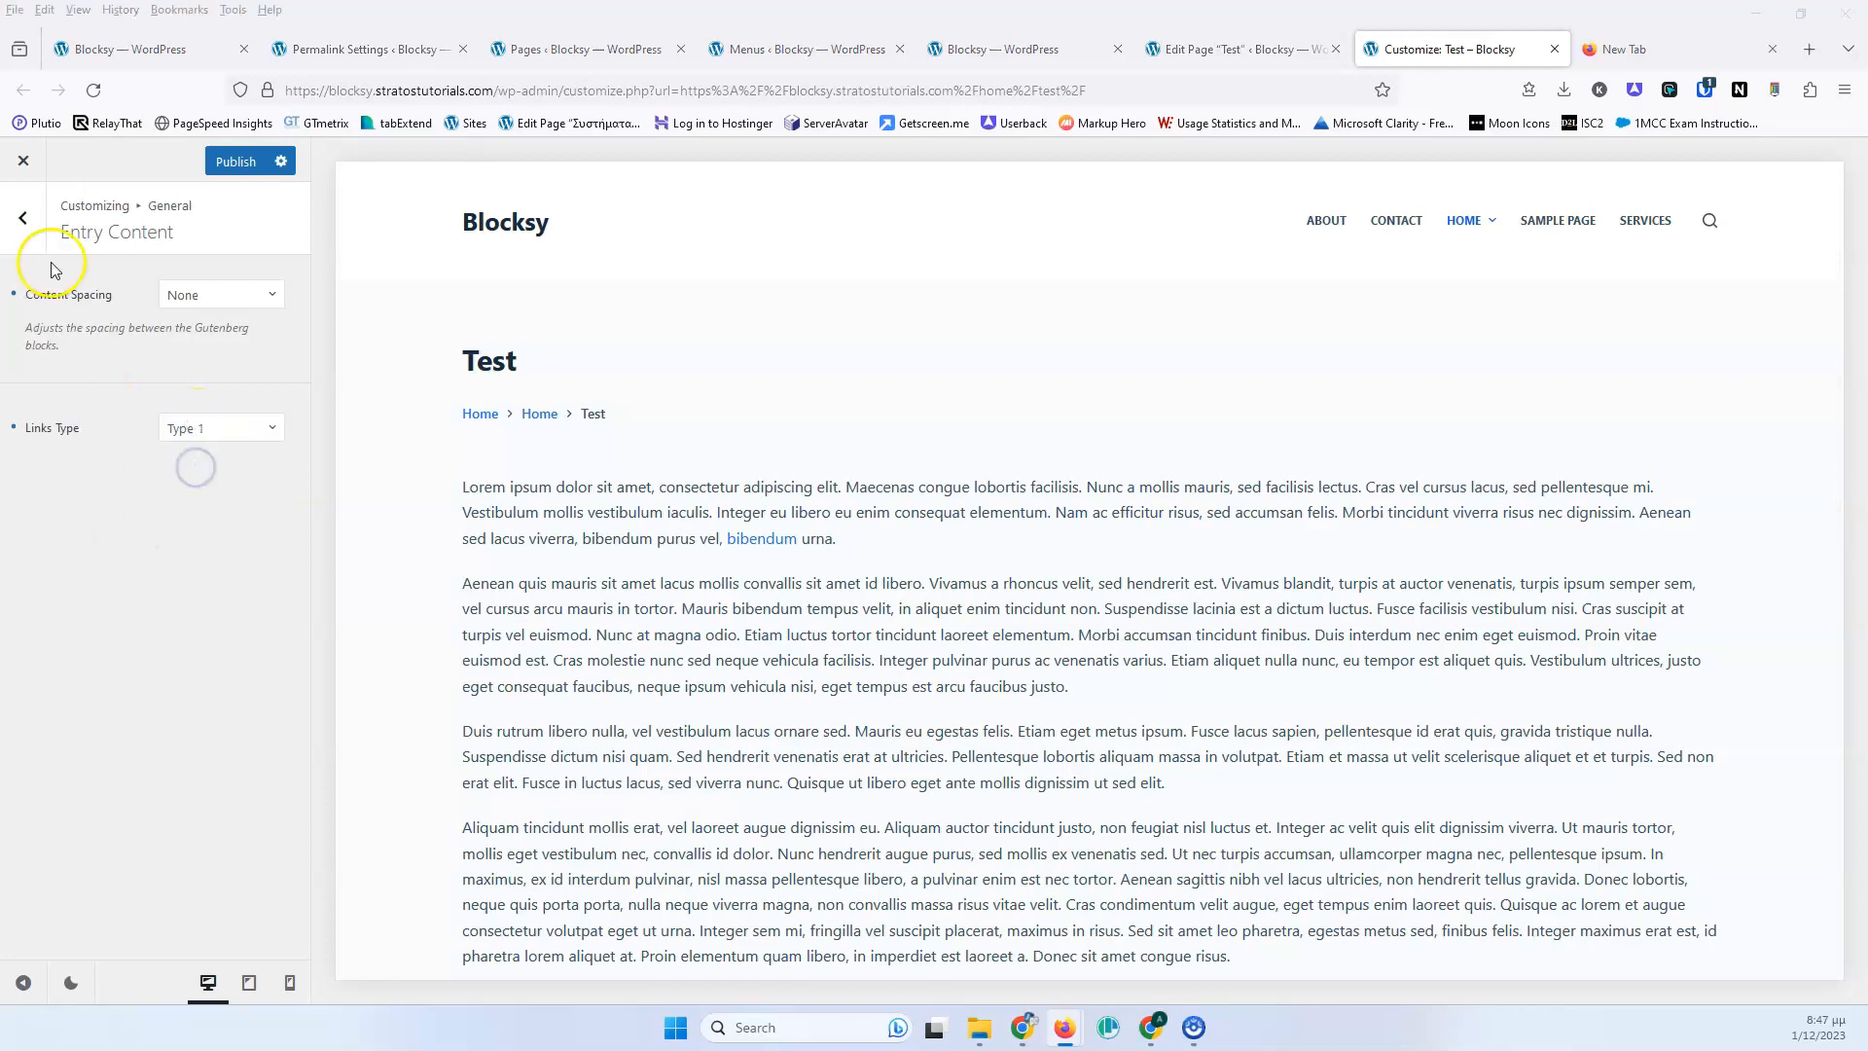
Open the Social Network Accounts settings and look through the available network fields.
{"action": "left_click", "coordinate": [23, 217]}
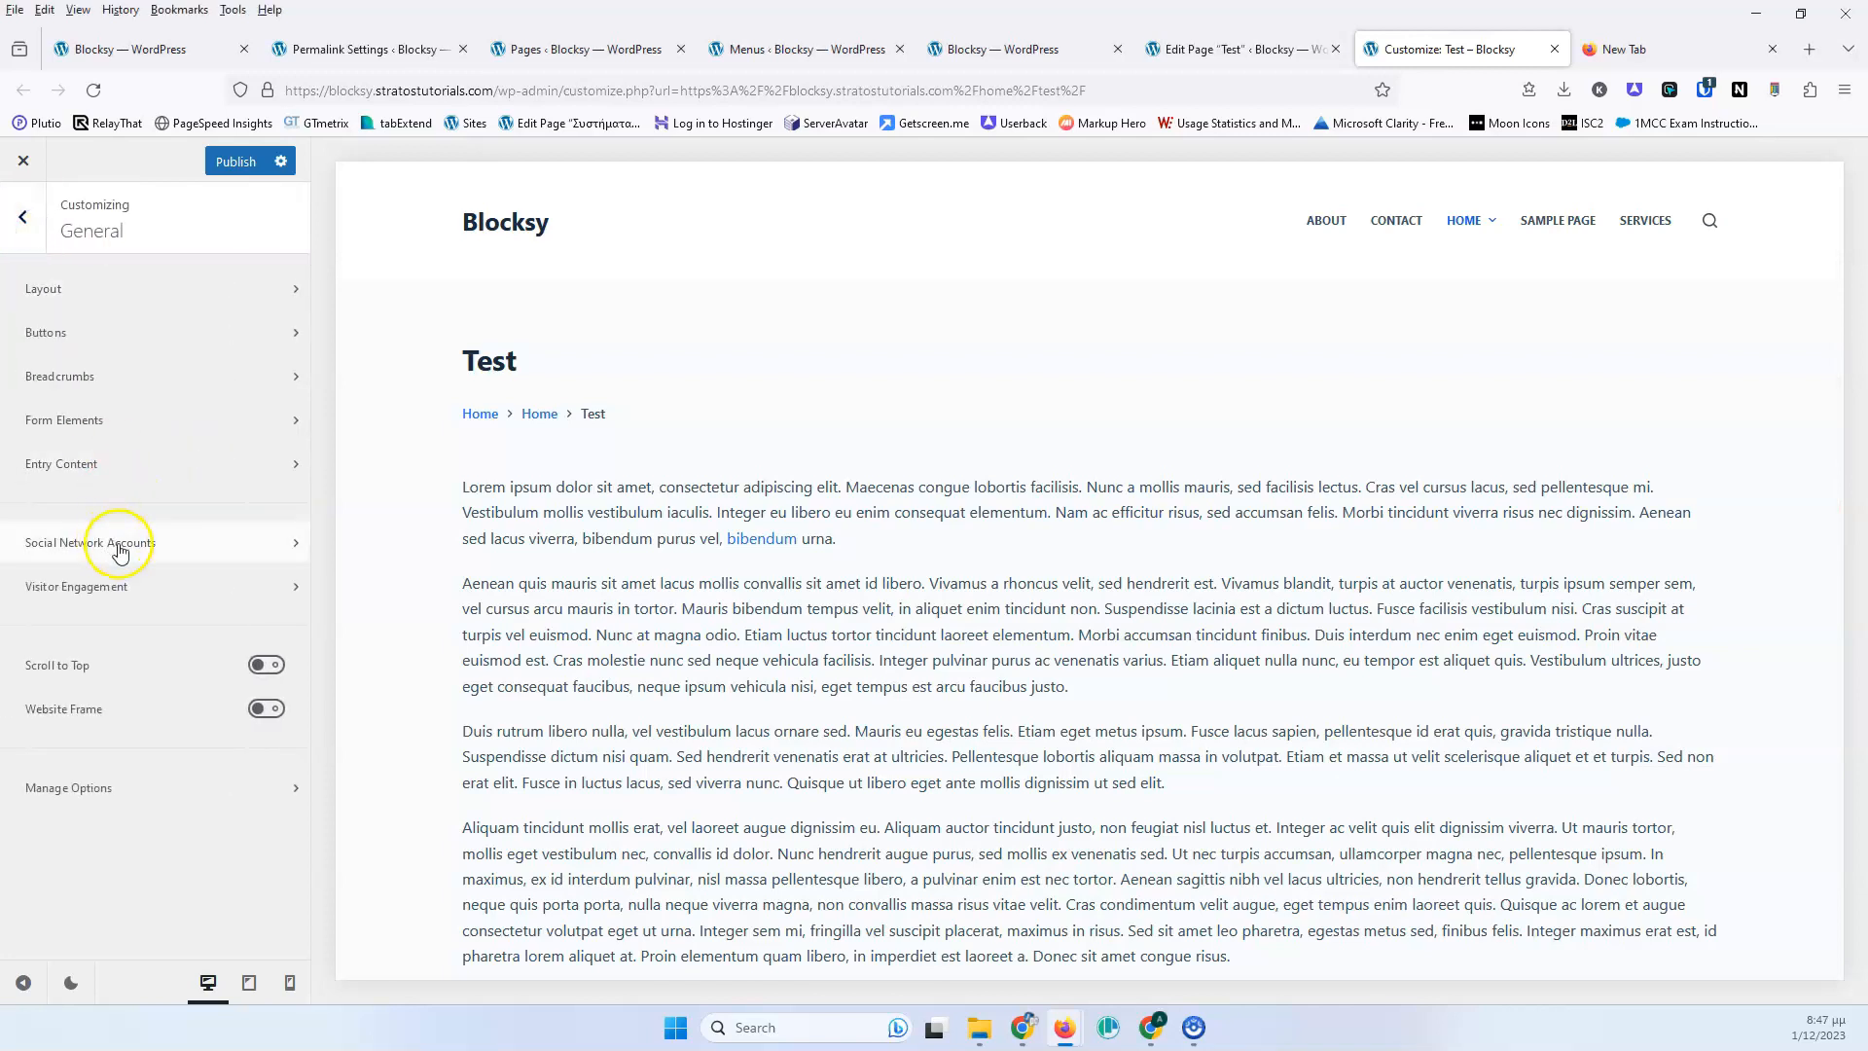
{"action": "left_click", "coordinate": [135, 552]}
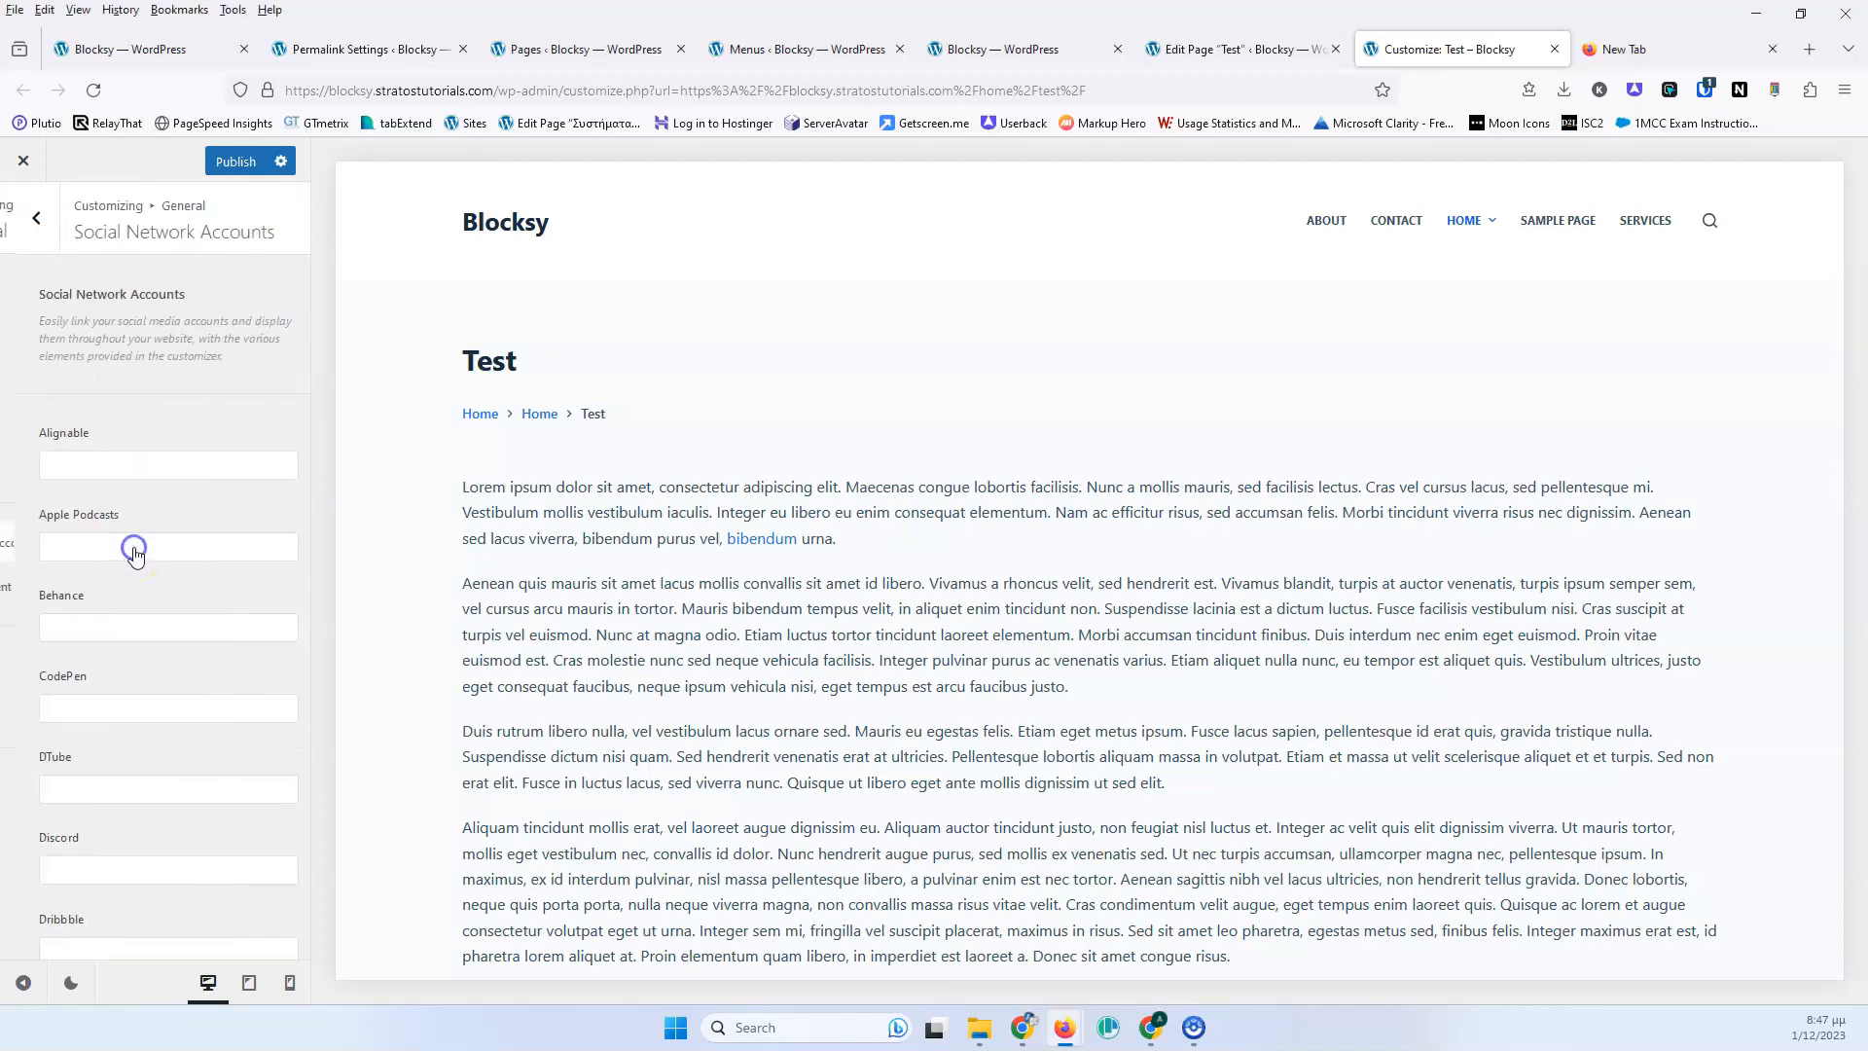
{"action": "scroll", "coordinate": [135, 540], "scroll_direction": "down", "scroll_amount": 5}
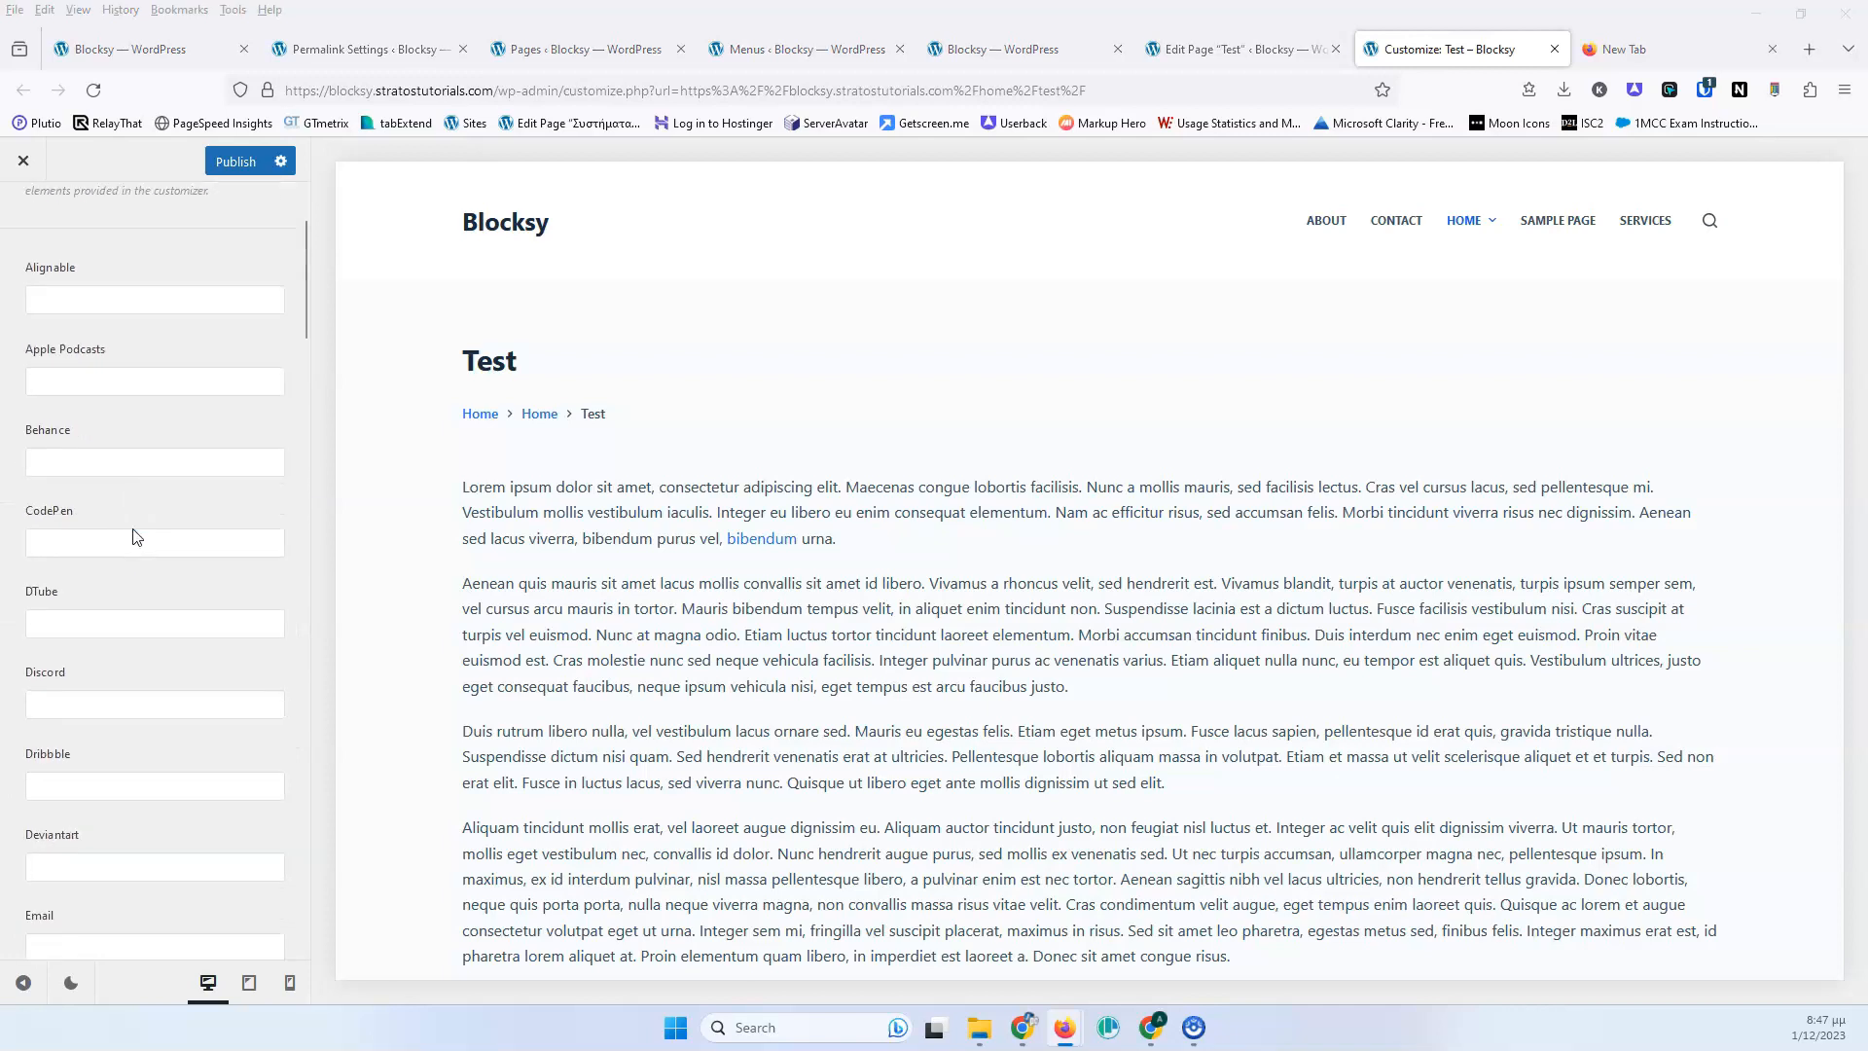
{"action": "scroll", "coordinate": [135, 535], "scroll_direction": "down", "scroll_amount": 2}
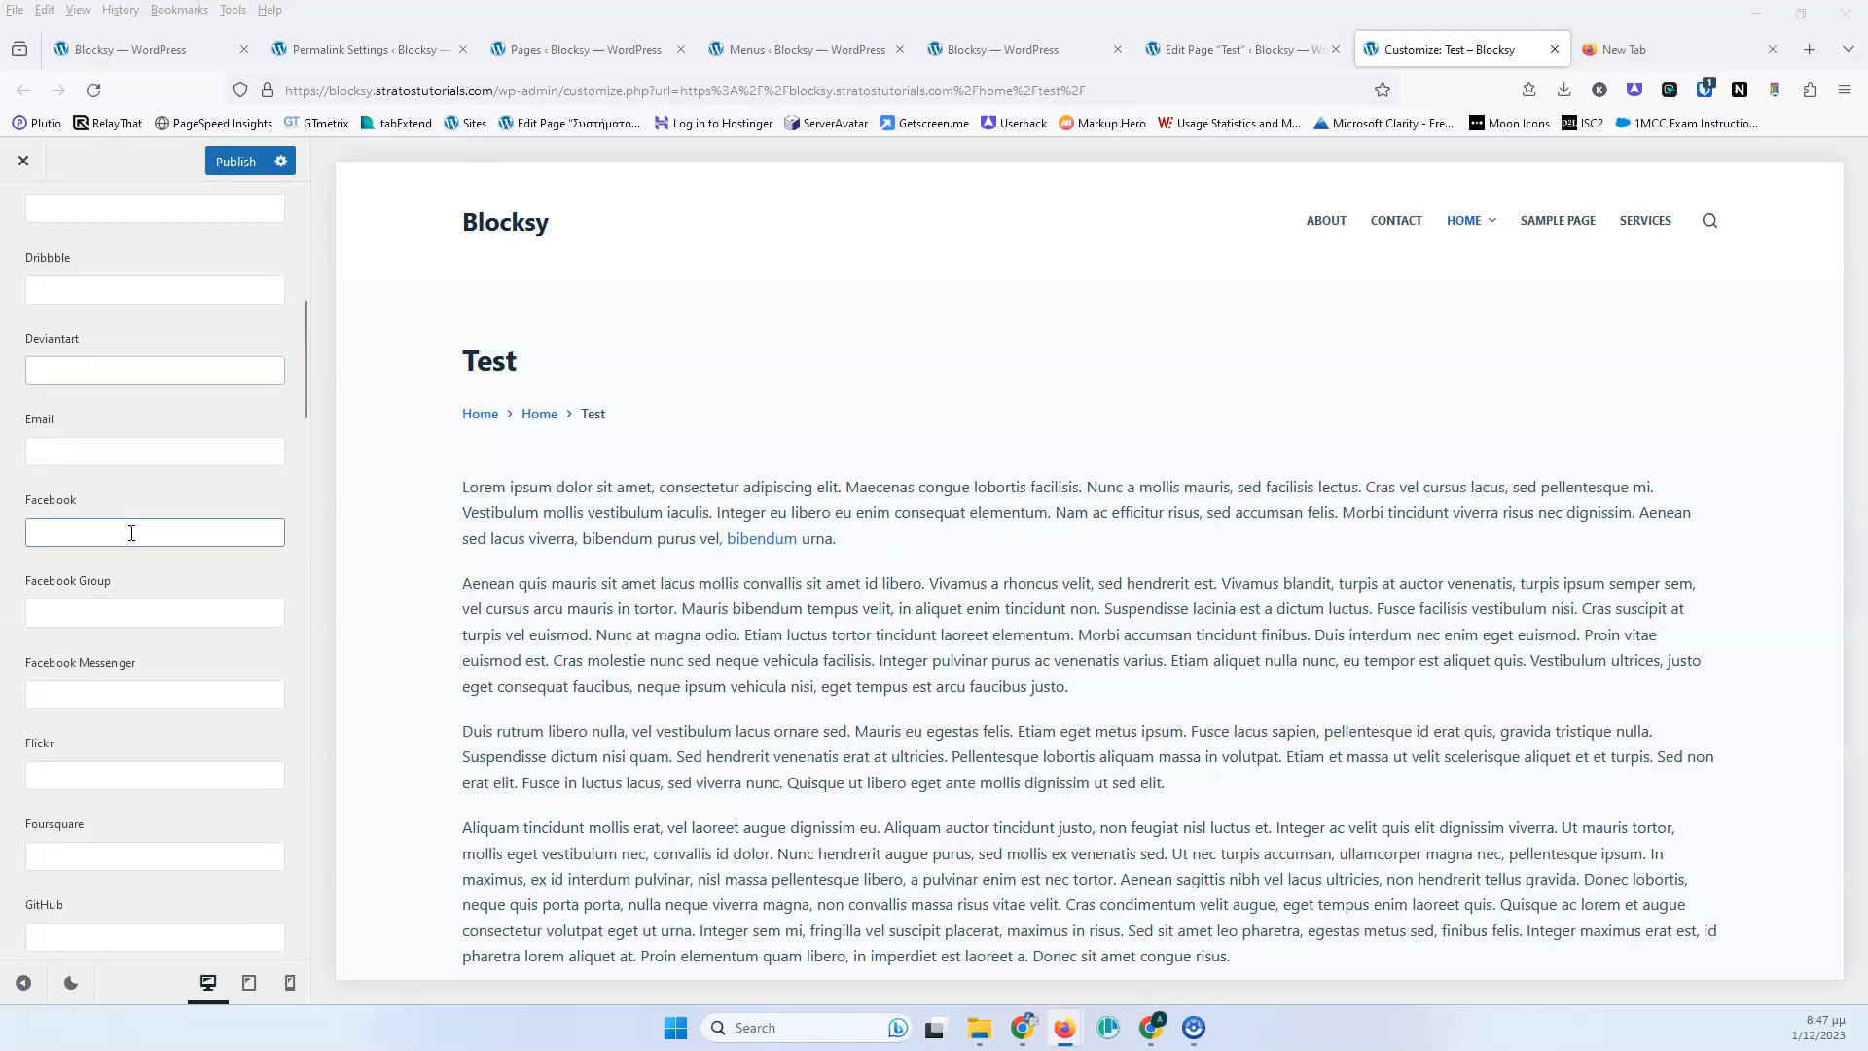
{"action": "scroll", "coordinate": [191, 531], "scroll_direction": "up", "scroll_amount": 5}
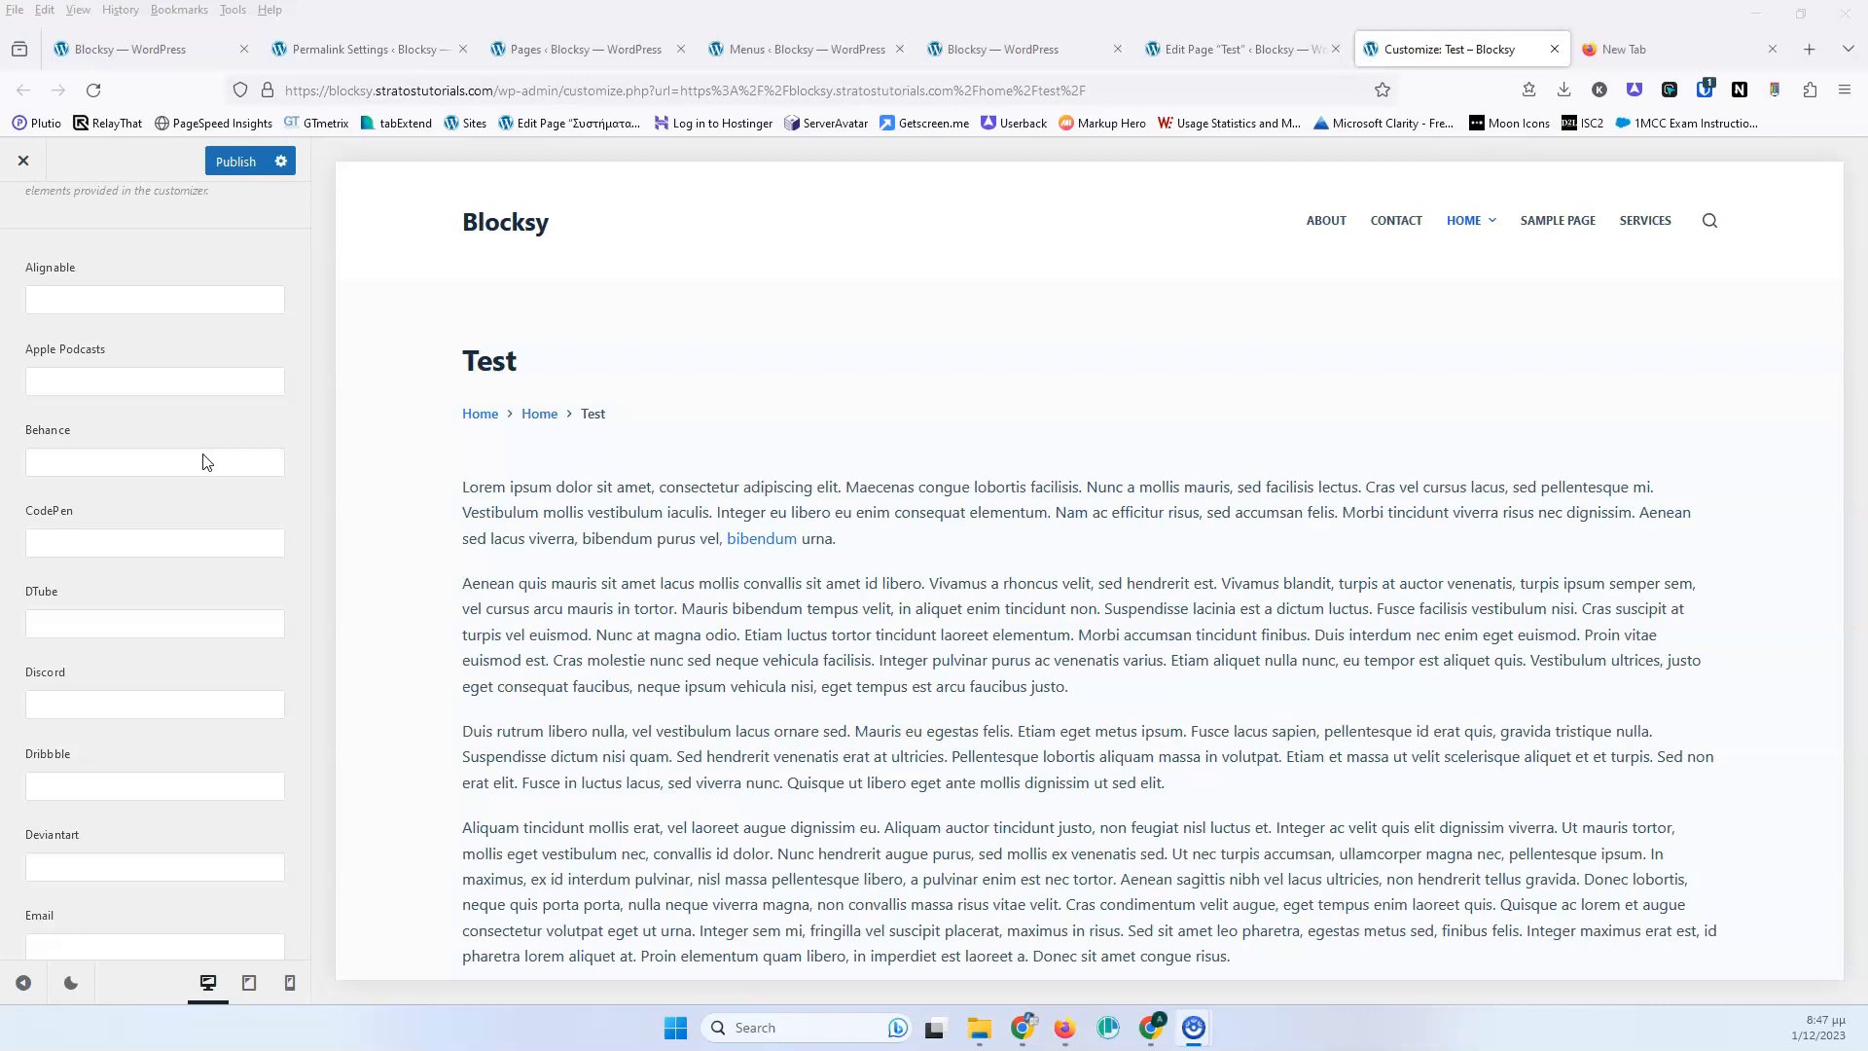
{"action": "scroll", "coordinate": [949, 574], "scroll_direction": "down", "scroll_amount": 5}
{"action": "scroll", "coordinate": [938, 575], "scroll_direction": "up", "scroll_amount": 5}
{"action": "left_click", "coordinate": [47, 550]}
{"action": "left_click", "coordinate": [150, 501]}
{"action": "left_click", "coordinate": [130, 461]}
{"action": "scroll", "coordinate": [126, 458], "scroll_direction": "up", "scroll_amount": 1}
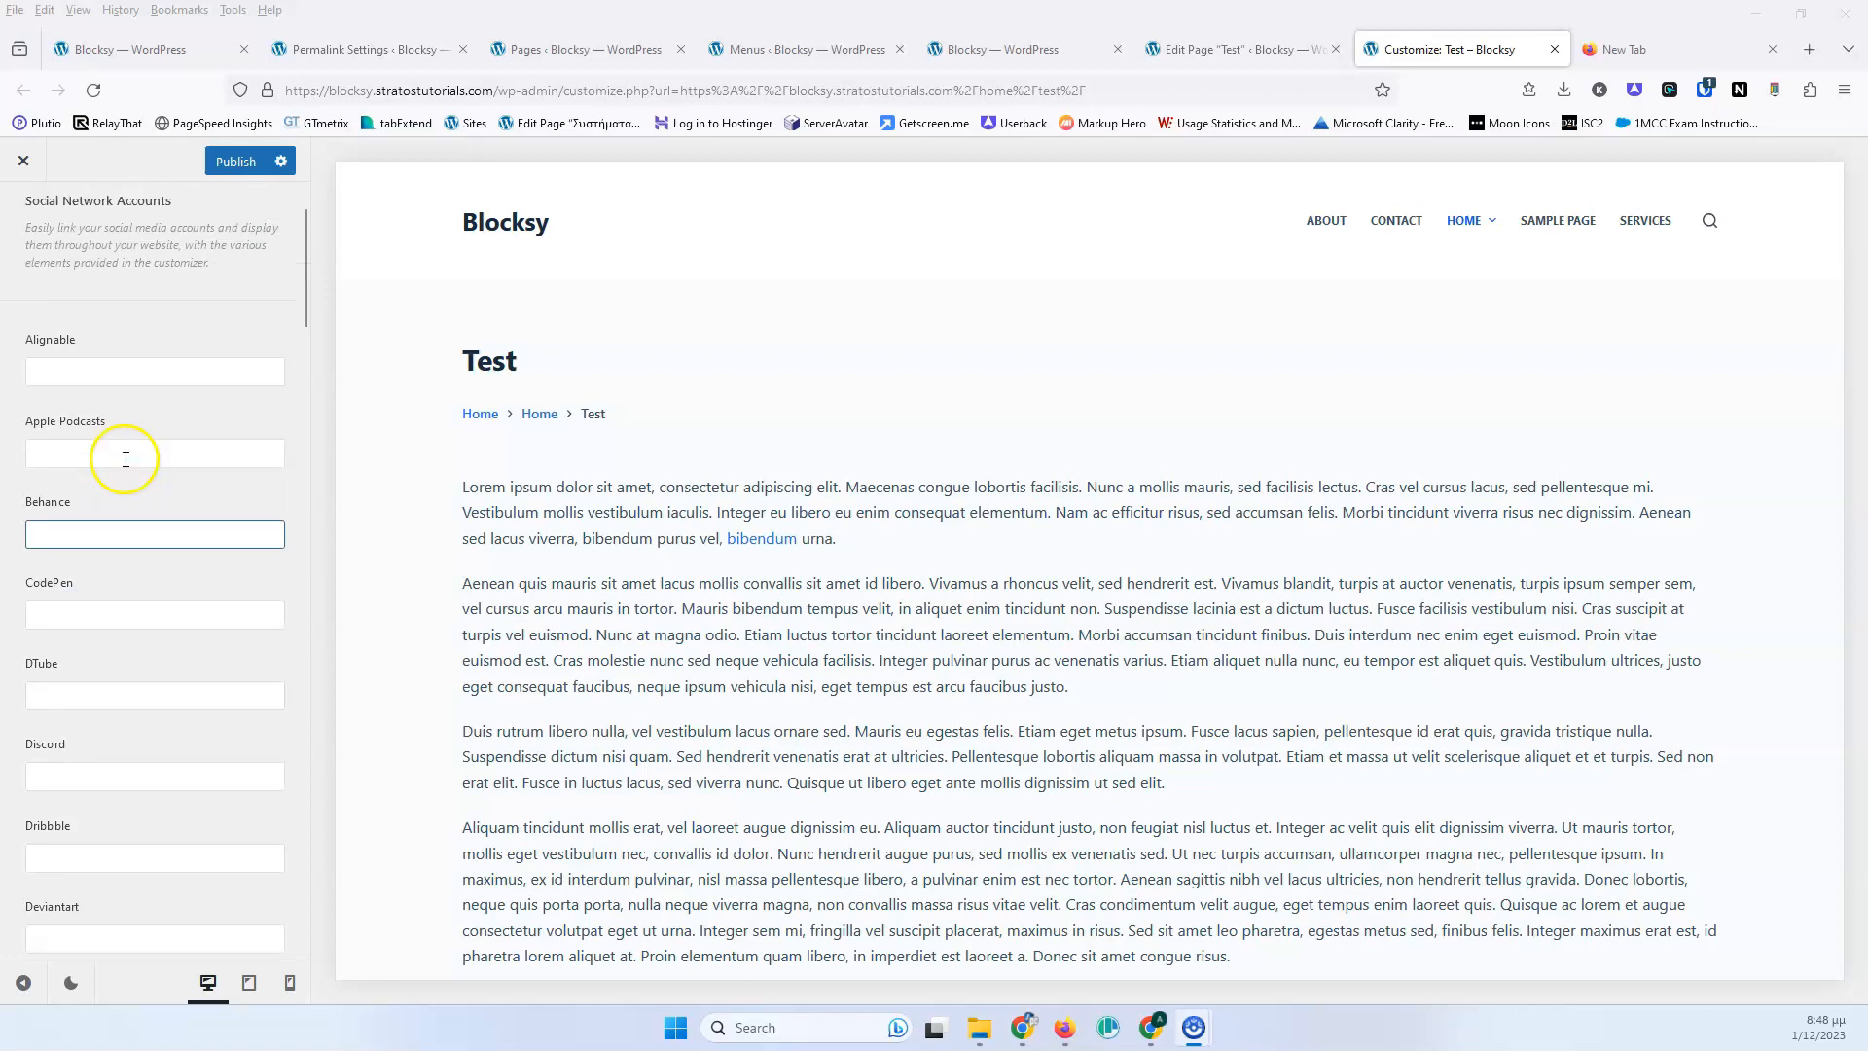
{"action": "scroll", "coordinate": [126, 459], "scroll_direction": "up", "scroll_amount": 1}
{"action": "left_click", "coordinate": [131, 475]}
Enter # as the Facebook placeholder link and facebook.com as the Instagram link.
{"action": "scroll", "coordinate": [130, 487], "scroll_direction": "down", "scroll_amount": 4}
{"action": "scroll", "coordinate": [129, 482], "scroll_direction": "up", "scroll_amount": 2}
{"action": "left_click", "coordinate": [109, 375]}
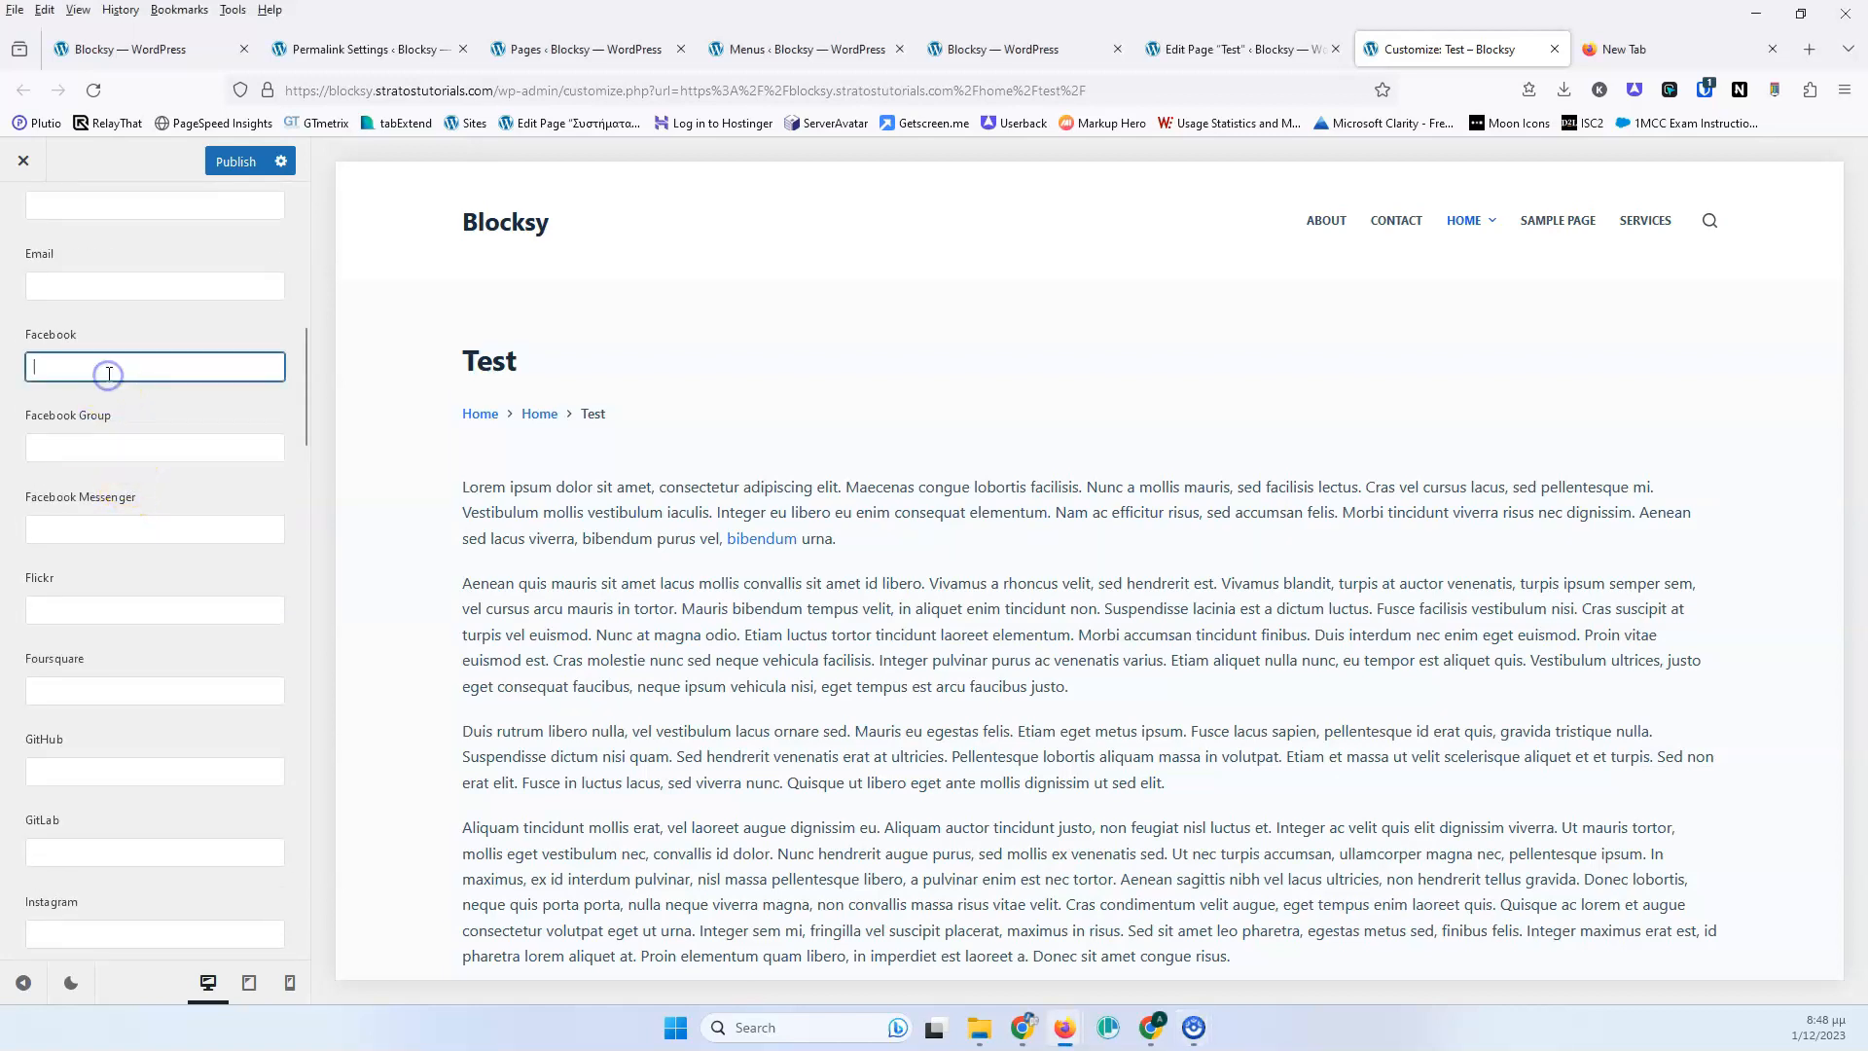
{"action": "left_click", "coordinate": [106, 287]}
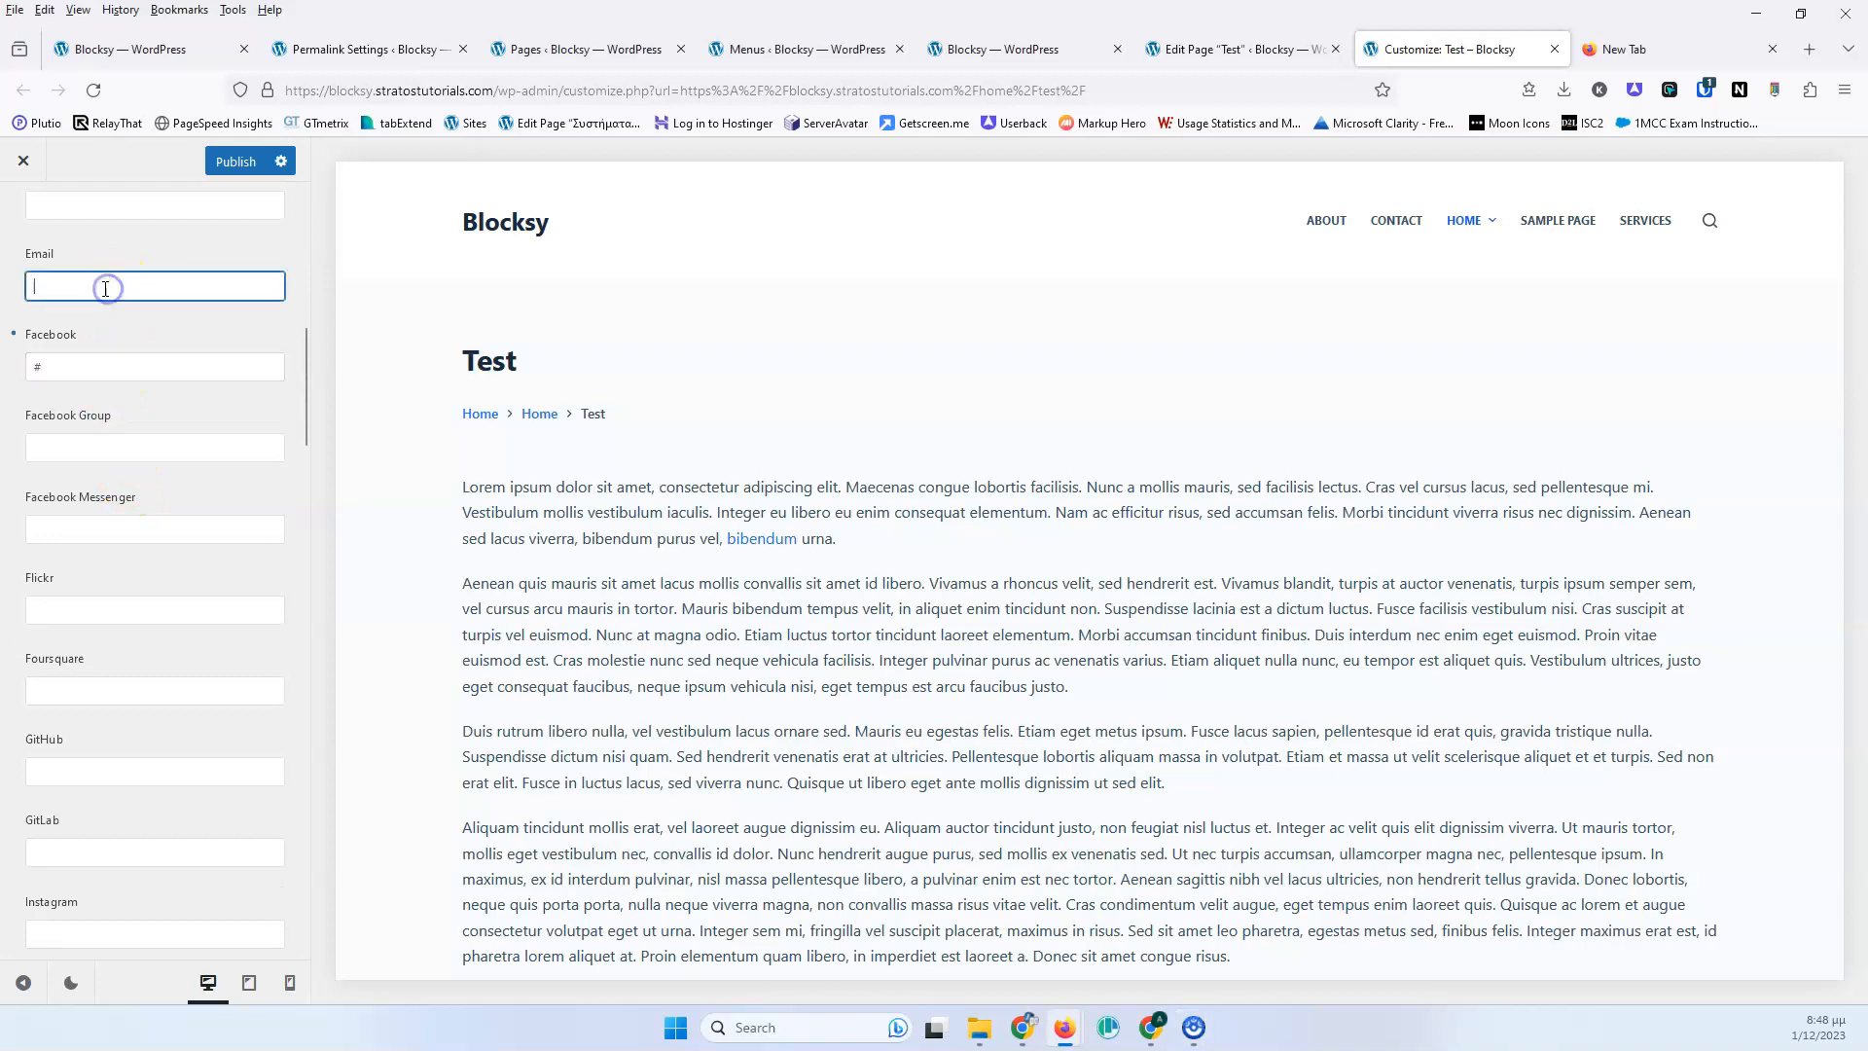
{"action": "scroll", "coordinate": [110, 730], "scroll_direction": "down", "scroll_amount": 1}
{"action": "scroll", "coordinate": [110, 729], "scroll_direction": "down", "scroll_amount": 2}
{"action": "left_click", "coordinate": [108, 683]}
{"action": "left_click", "coordinate": [118, 766]}
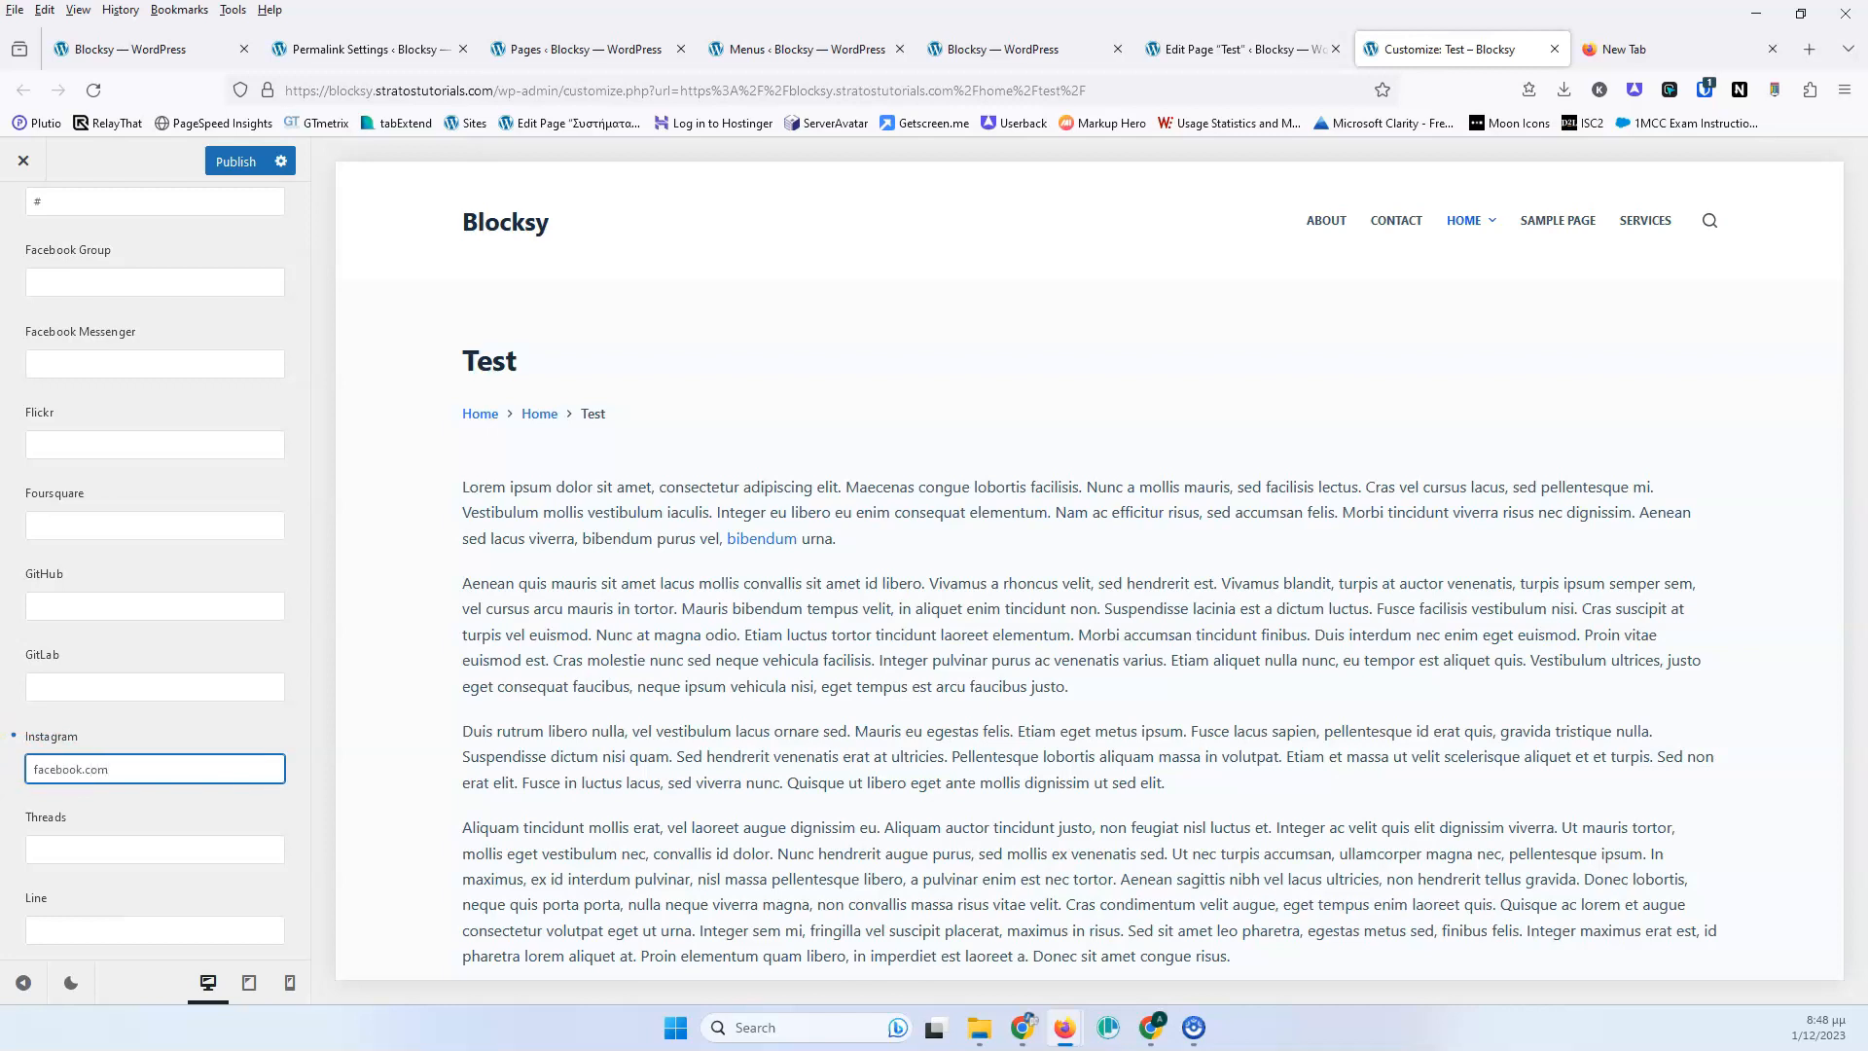
Copy facebook.com from the Instagram field and use it to replace the Facebook and Email entries.
{"action": "left_click_drag", "start_coordinate": [133, 773], "coordinate": [4, 775]}
{"action": "key", "text": "ctrl+c"}
{"action": "scroll", "coordinate": [113, 450], "scroll_direction": "up", "scroll_amount": 3}
{"action": "left_click_drag", "start_coordinate": [94, 525], "coordinate": [14, 519]}
{"action": "key", "text": "ctrl+v"}
{"action": "left_click_drag", "start_coordinate": [53, 453], "coordinate": [28, 458]}
{"action": "key", "text": "ctrl+v"}
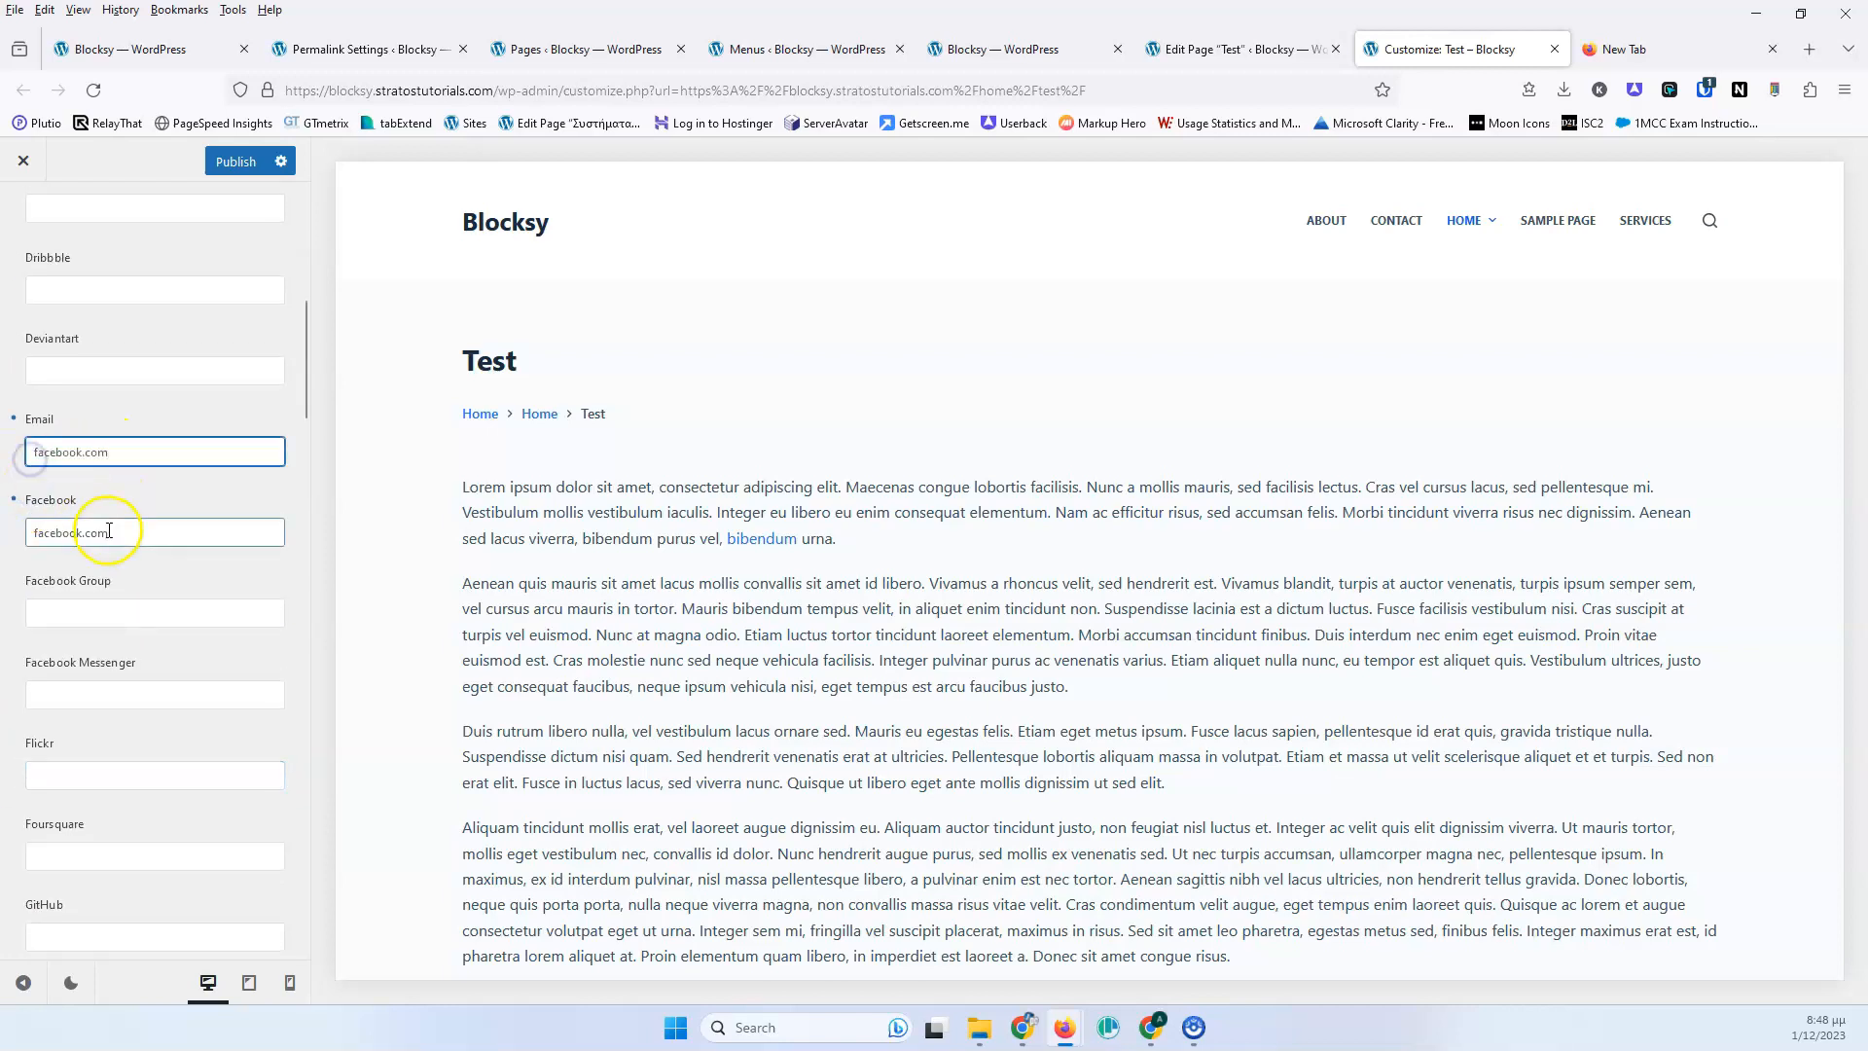
Fill in the Skype account field with the copied facebook.com address.
{"action": "scroll", "coordinate": [110, 530], "scroll_direction": "down", "scroll_amount": 9}
{"action": "scroll", "coordinate": [114, 537], "scroll_direction": "down", "scroll_amount": 6}
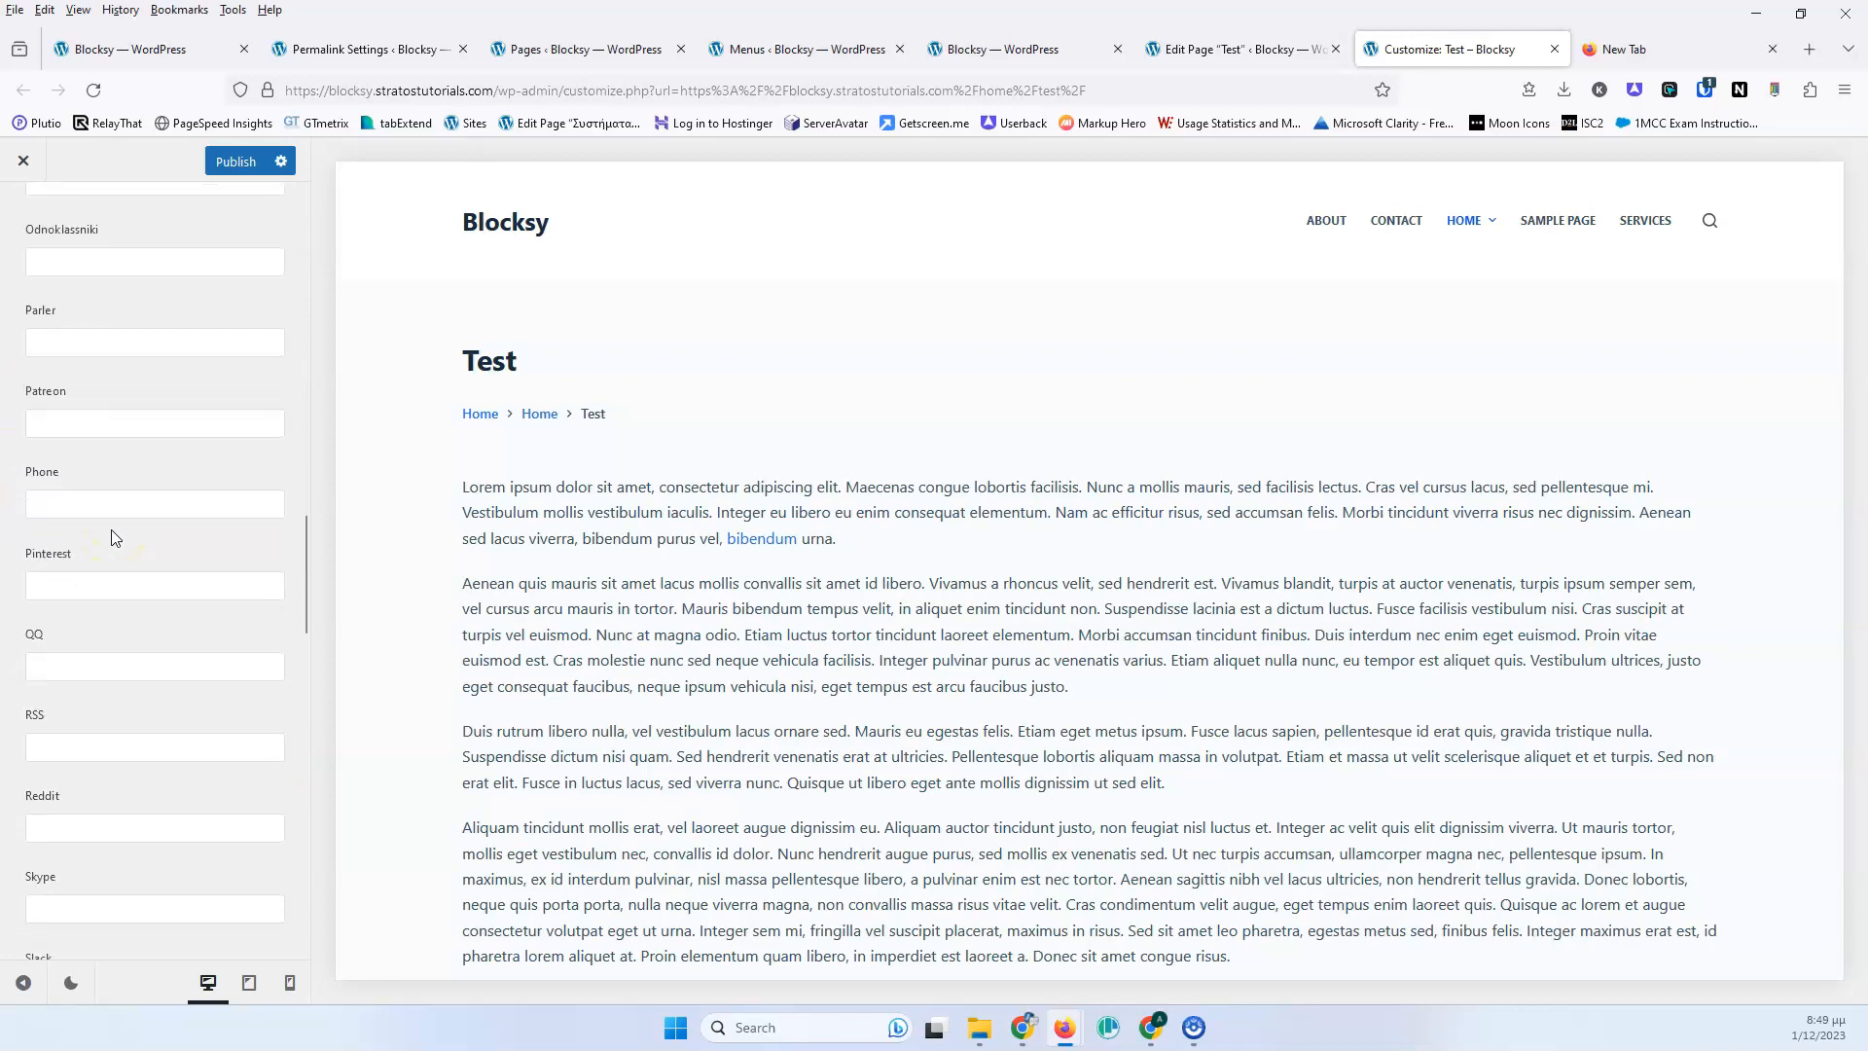
{"action": "left_click", "coordinate": [71, 582]}
{"action": "key", "text": "ctrl+v"}
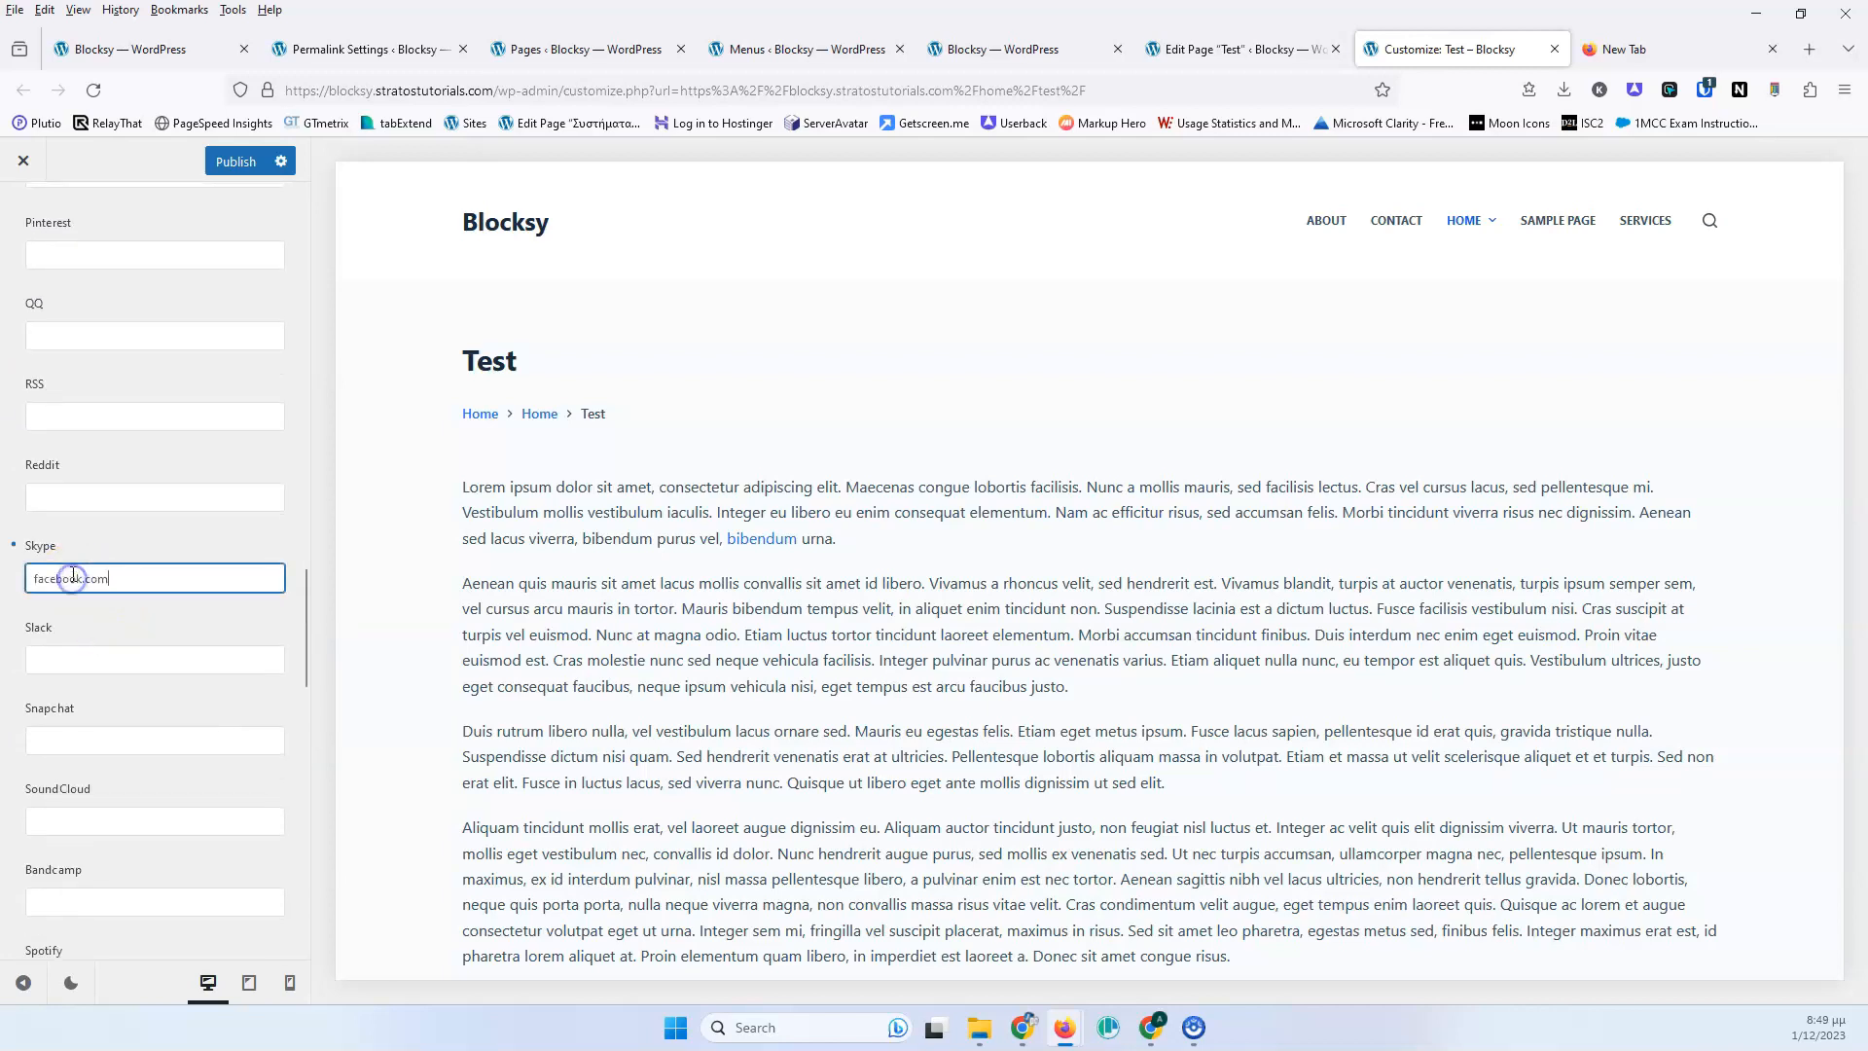
Publish the social network account changes, glance over the Test page preview, and return to the General options.
{"action": "left_click", "coordinate": [237, 160]}
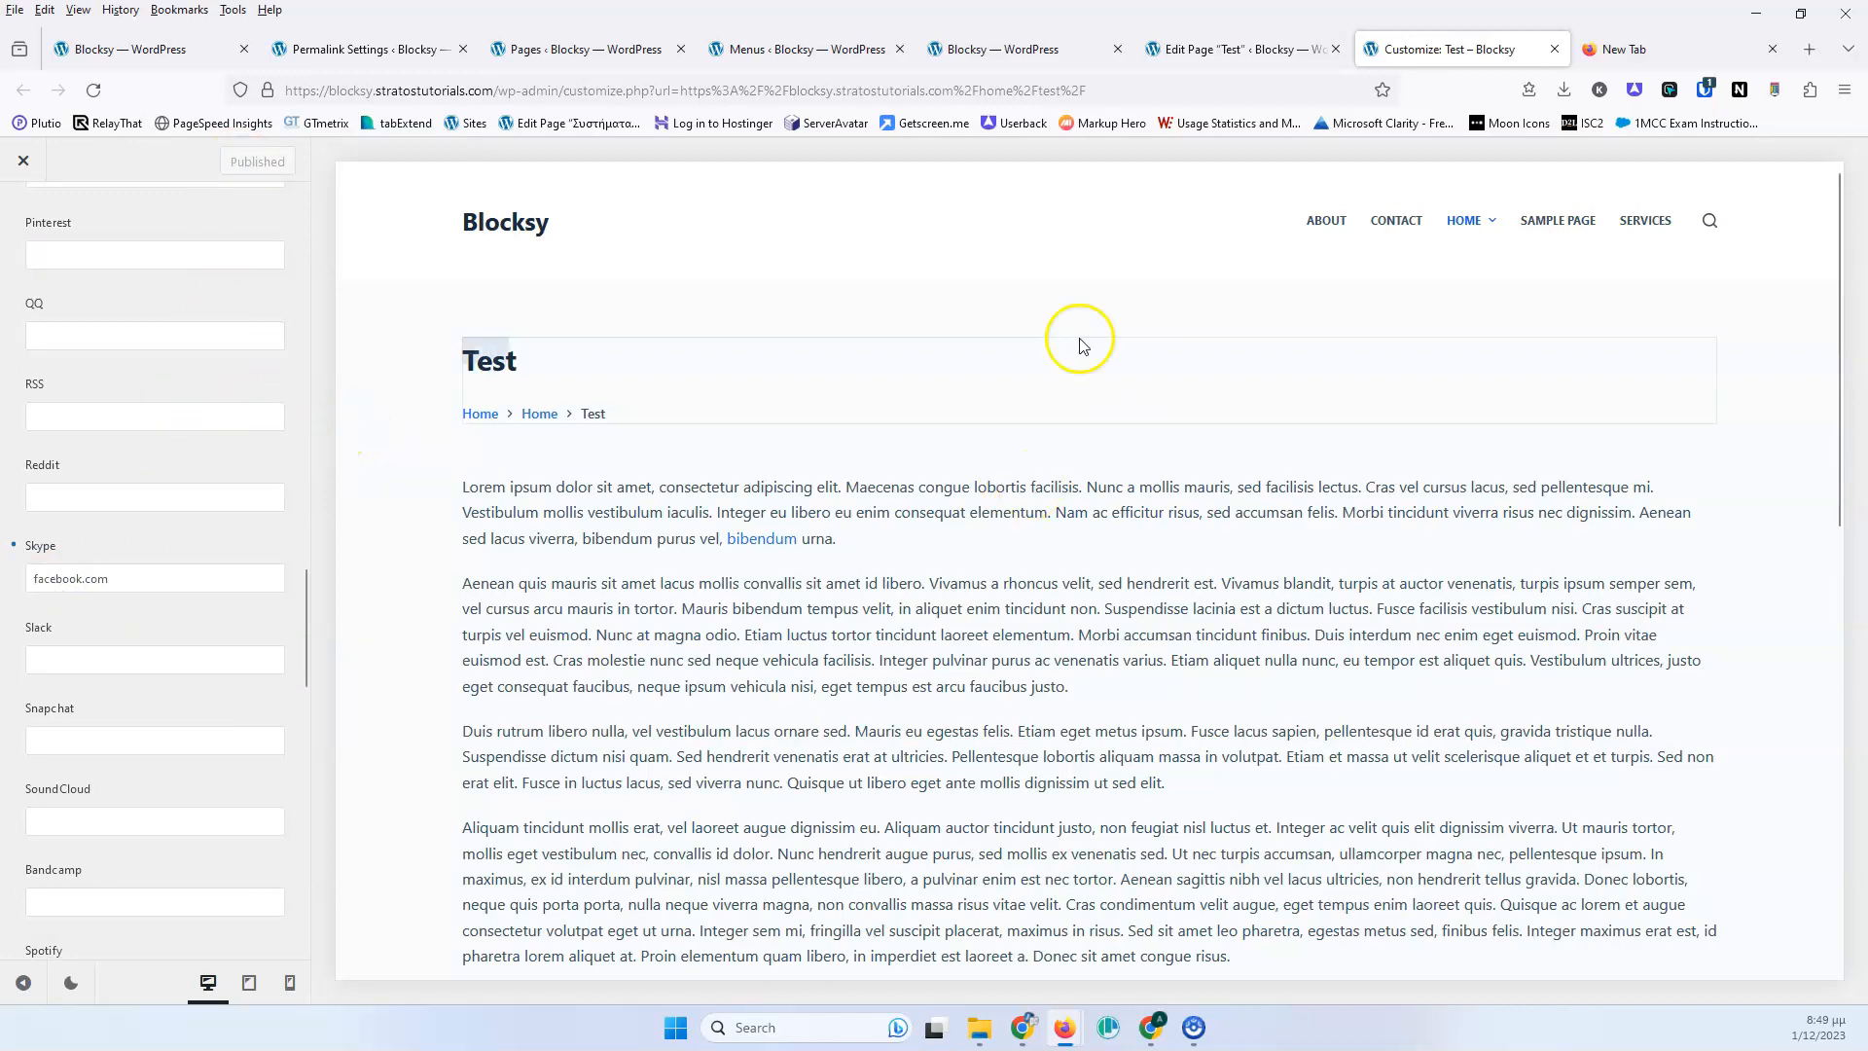
{"action": "scroll", "coordinate": [989, 600], "scroll_direction": "down", "scroll_amount": 2}
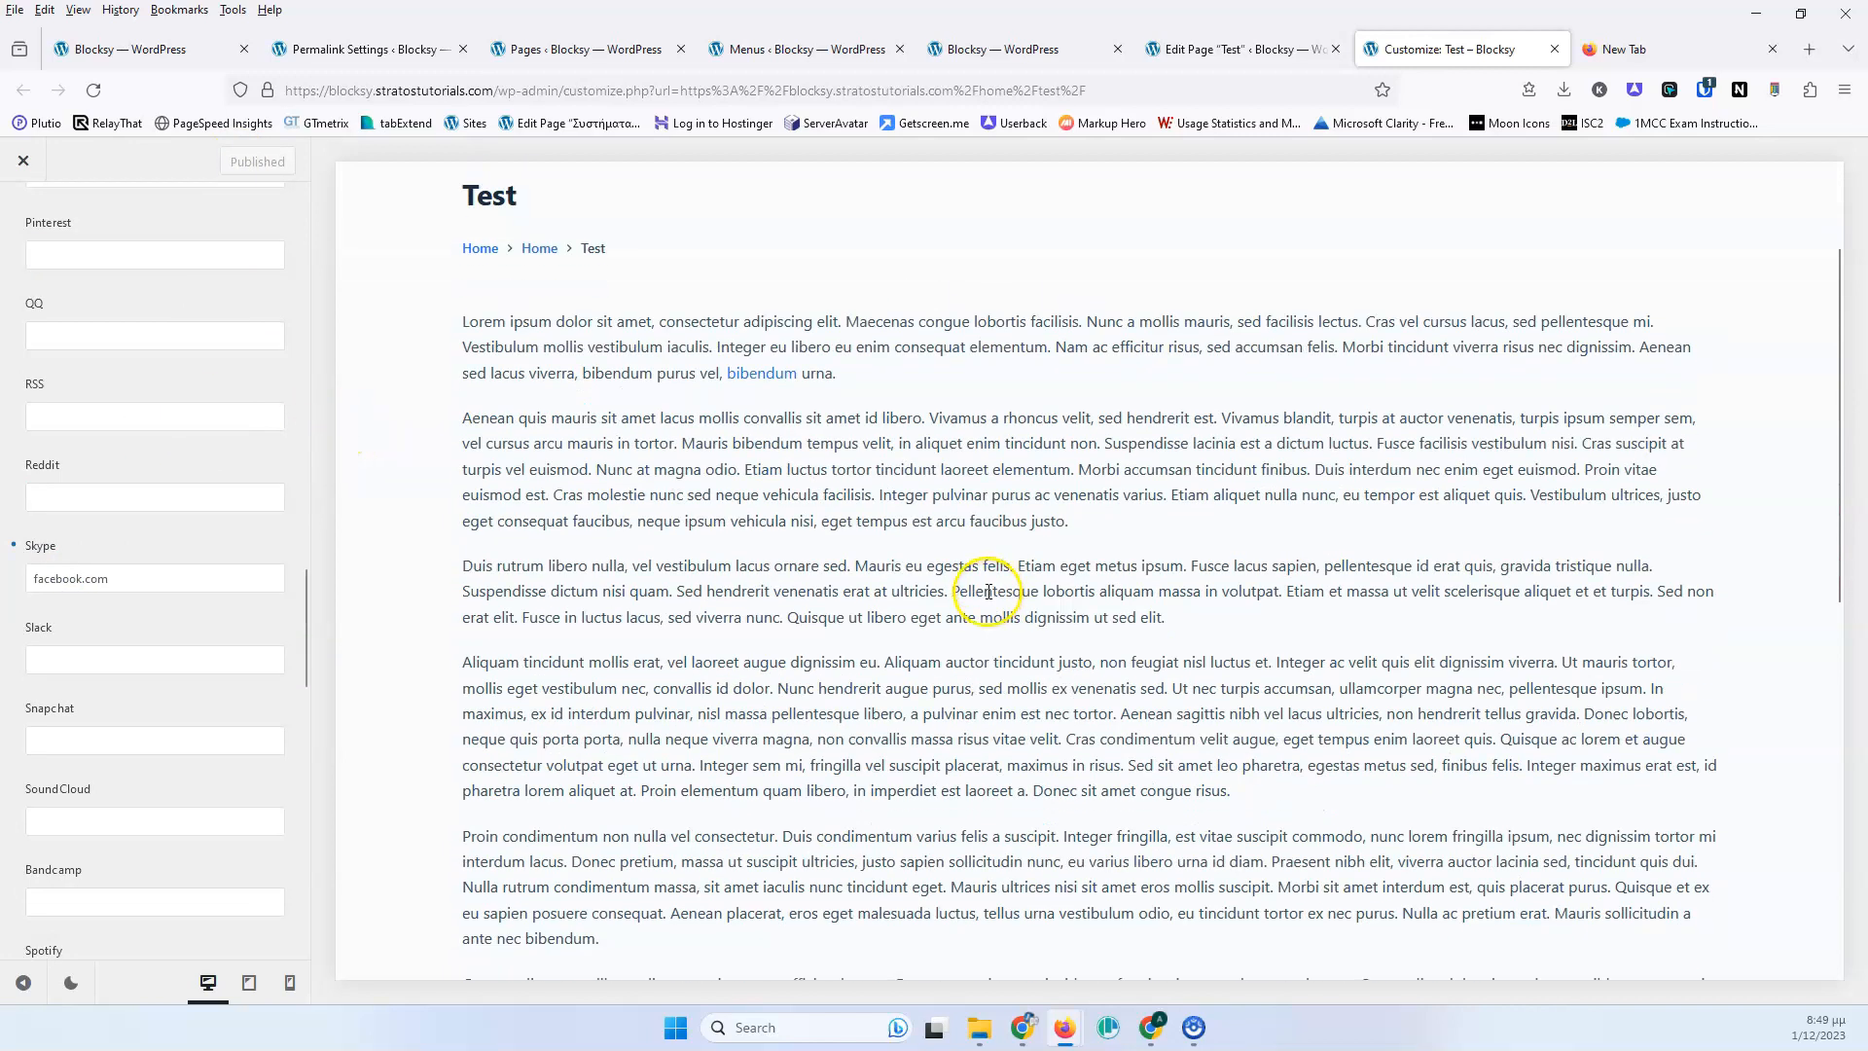
{"action": "scroll", "coordinate": [989, 592], "scroll_direction": "up", "scroll_amount": 2}
{"action": "scroll", "coordinate": [117, 476], "scroll_direction": "up", "scroll_amount": 10}
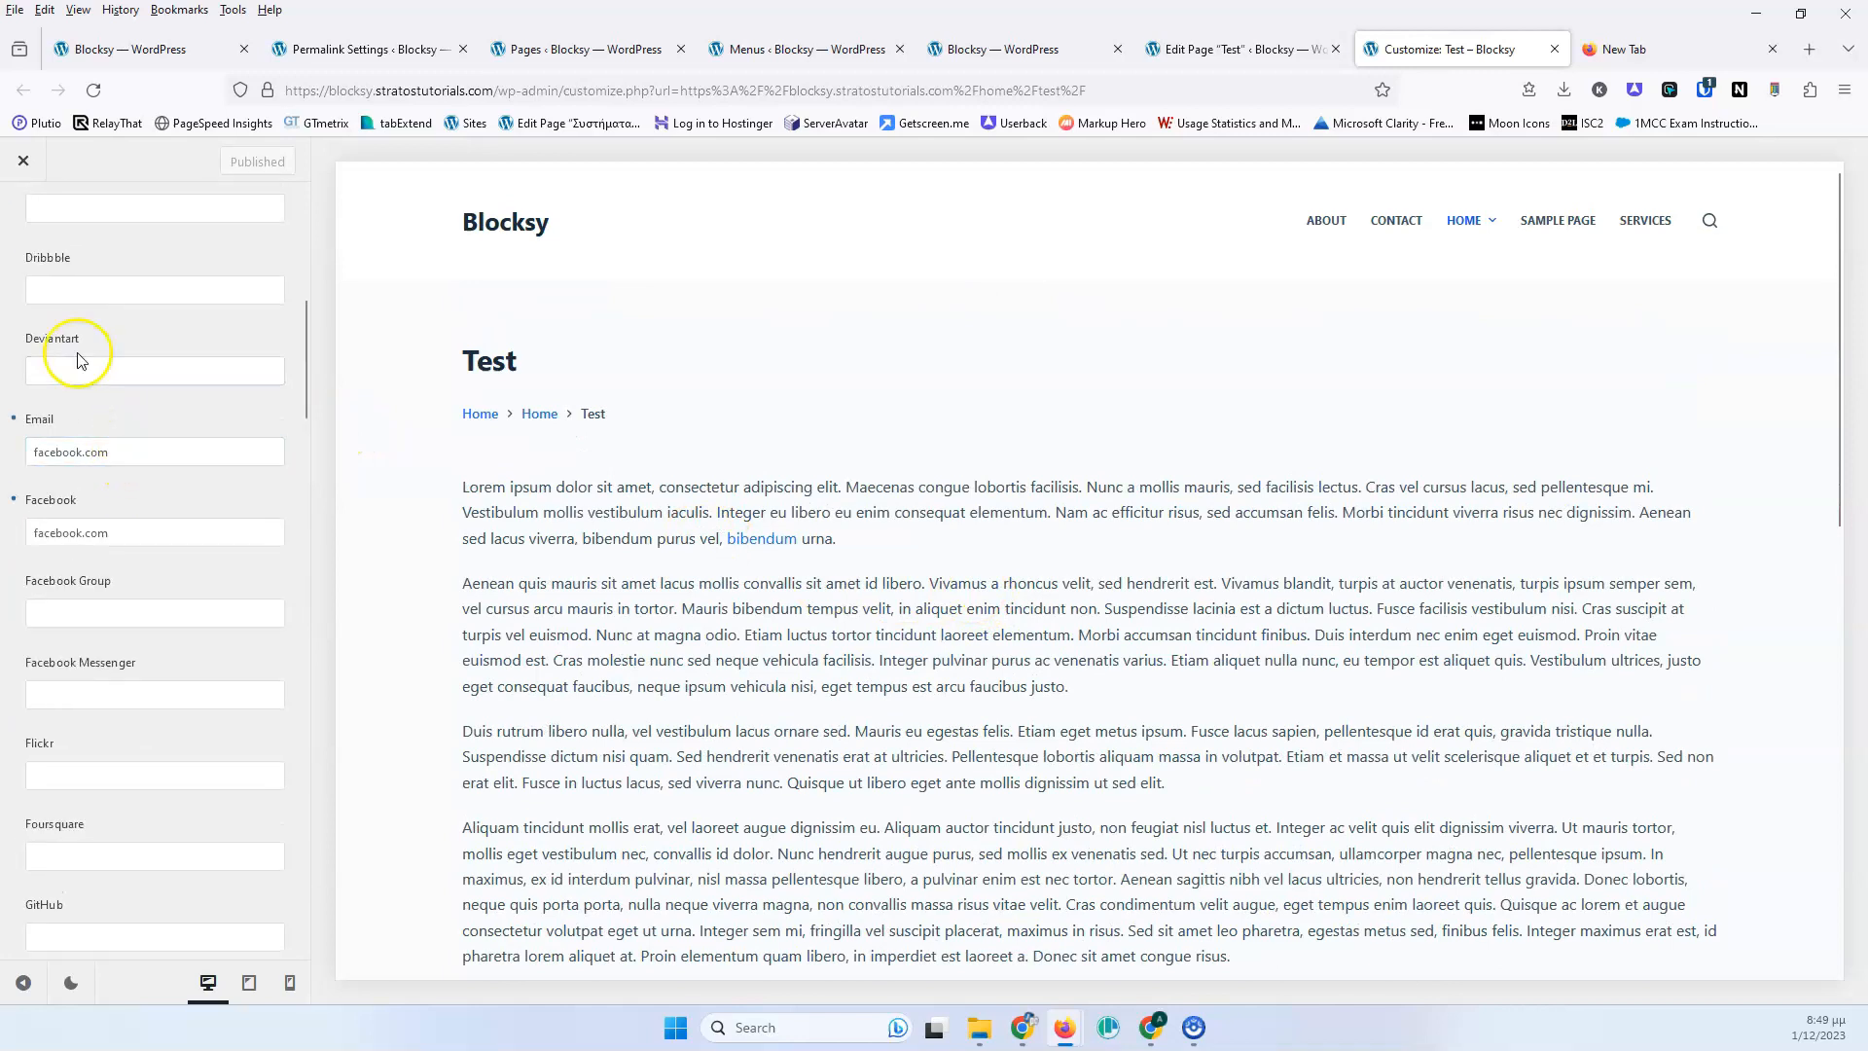
{"action": "scroll", "coordinate": [78, 360], "scroll_direction": "up", "scroll_amount": 5}
{"action": "left_click", "coordinate": [22, 218]}
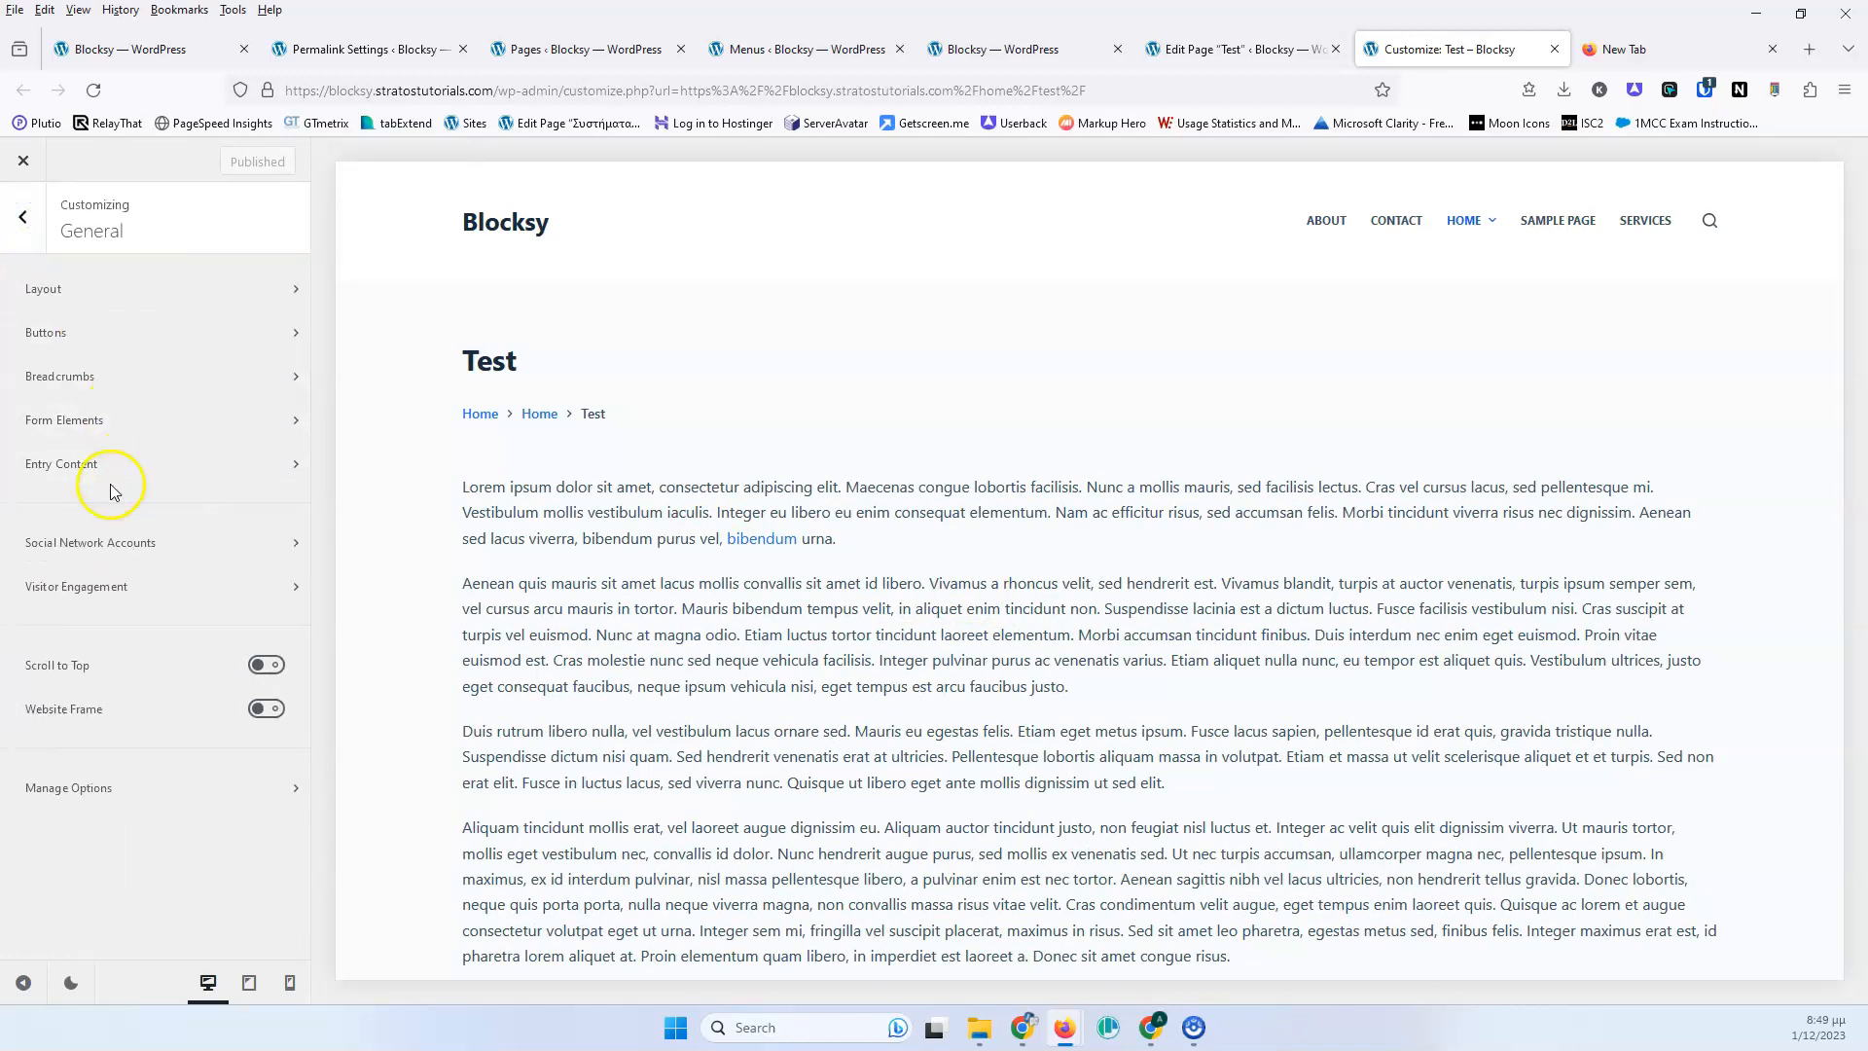
Open the Visitor Engagement settings and review the Google Analytics v4, Schema.org Markup and OpenGraph Meta Data options.
{"action": "left_click", "coordinate": [179, 596]}
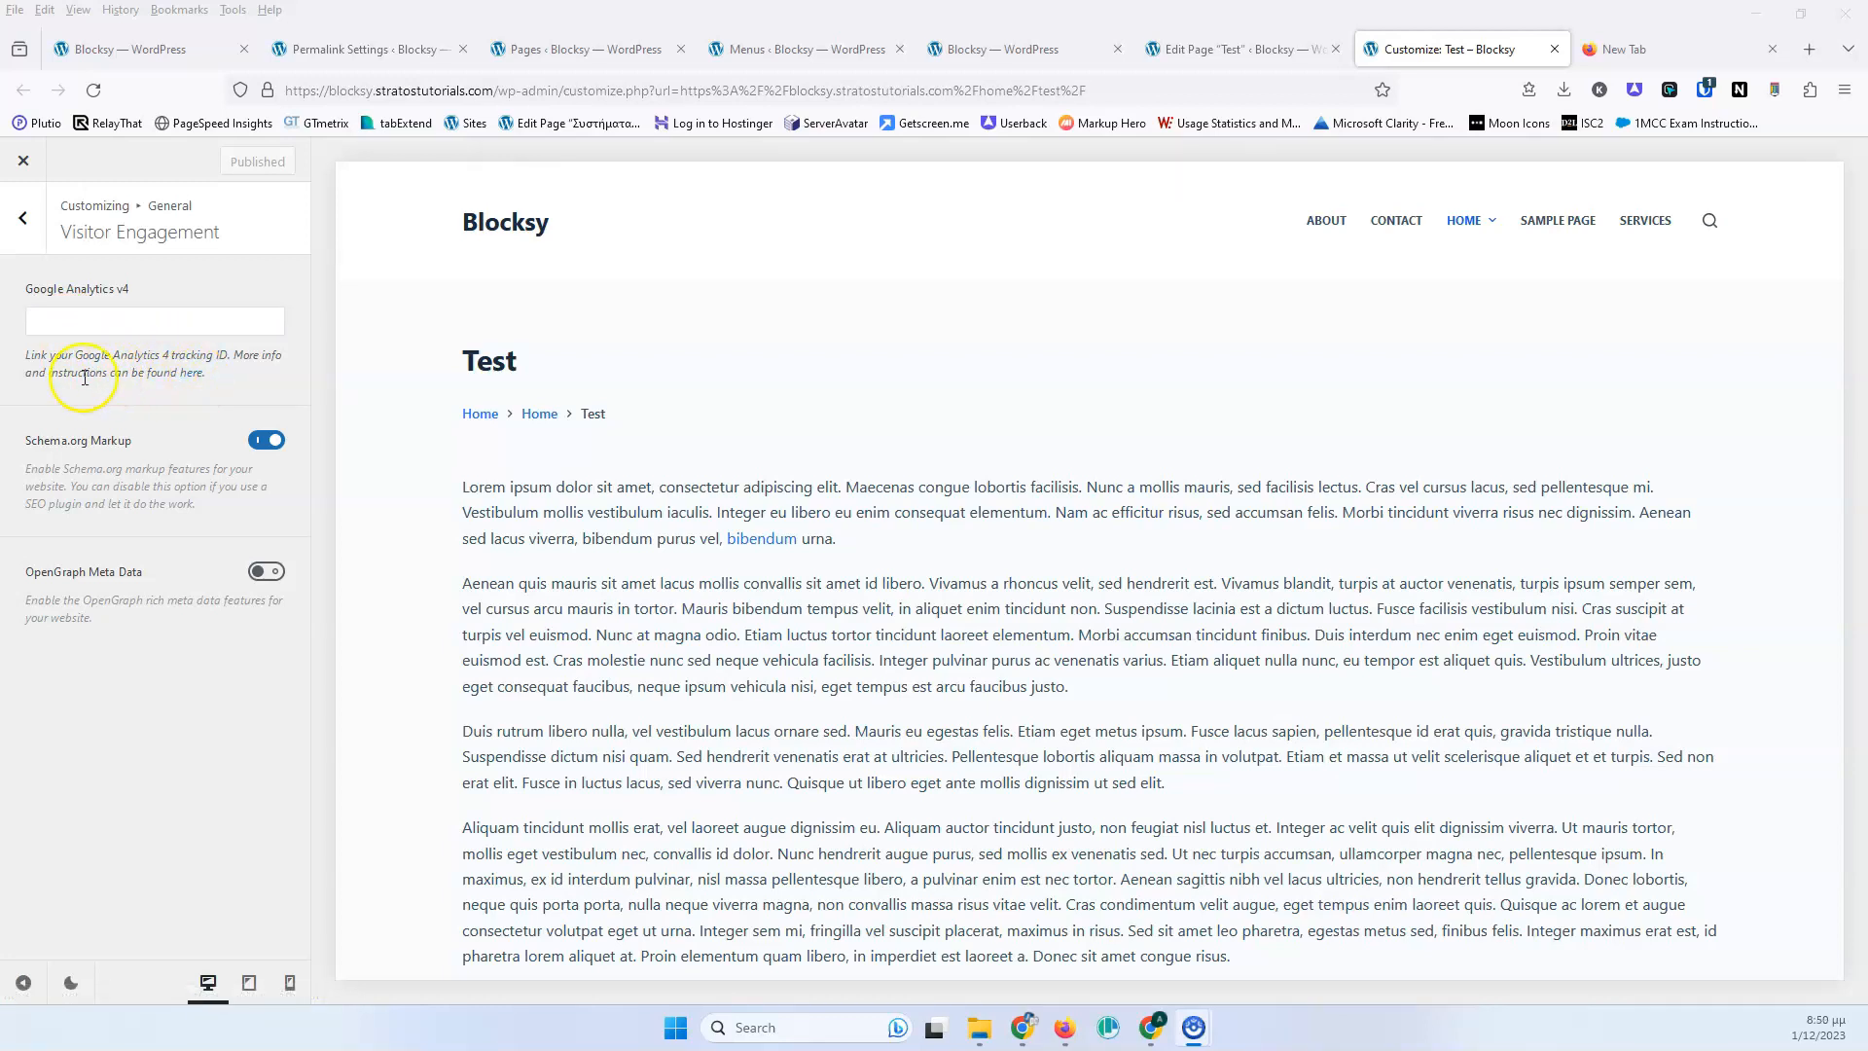
{"action": "left_click", "coordinate": [106, 328]}
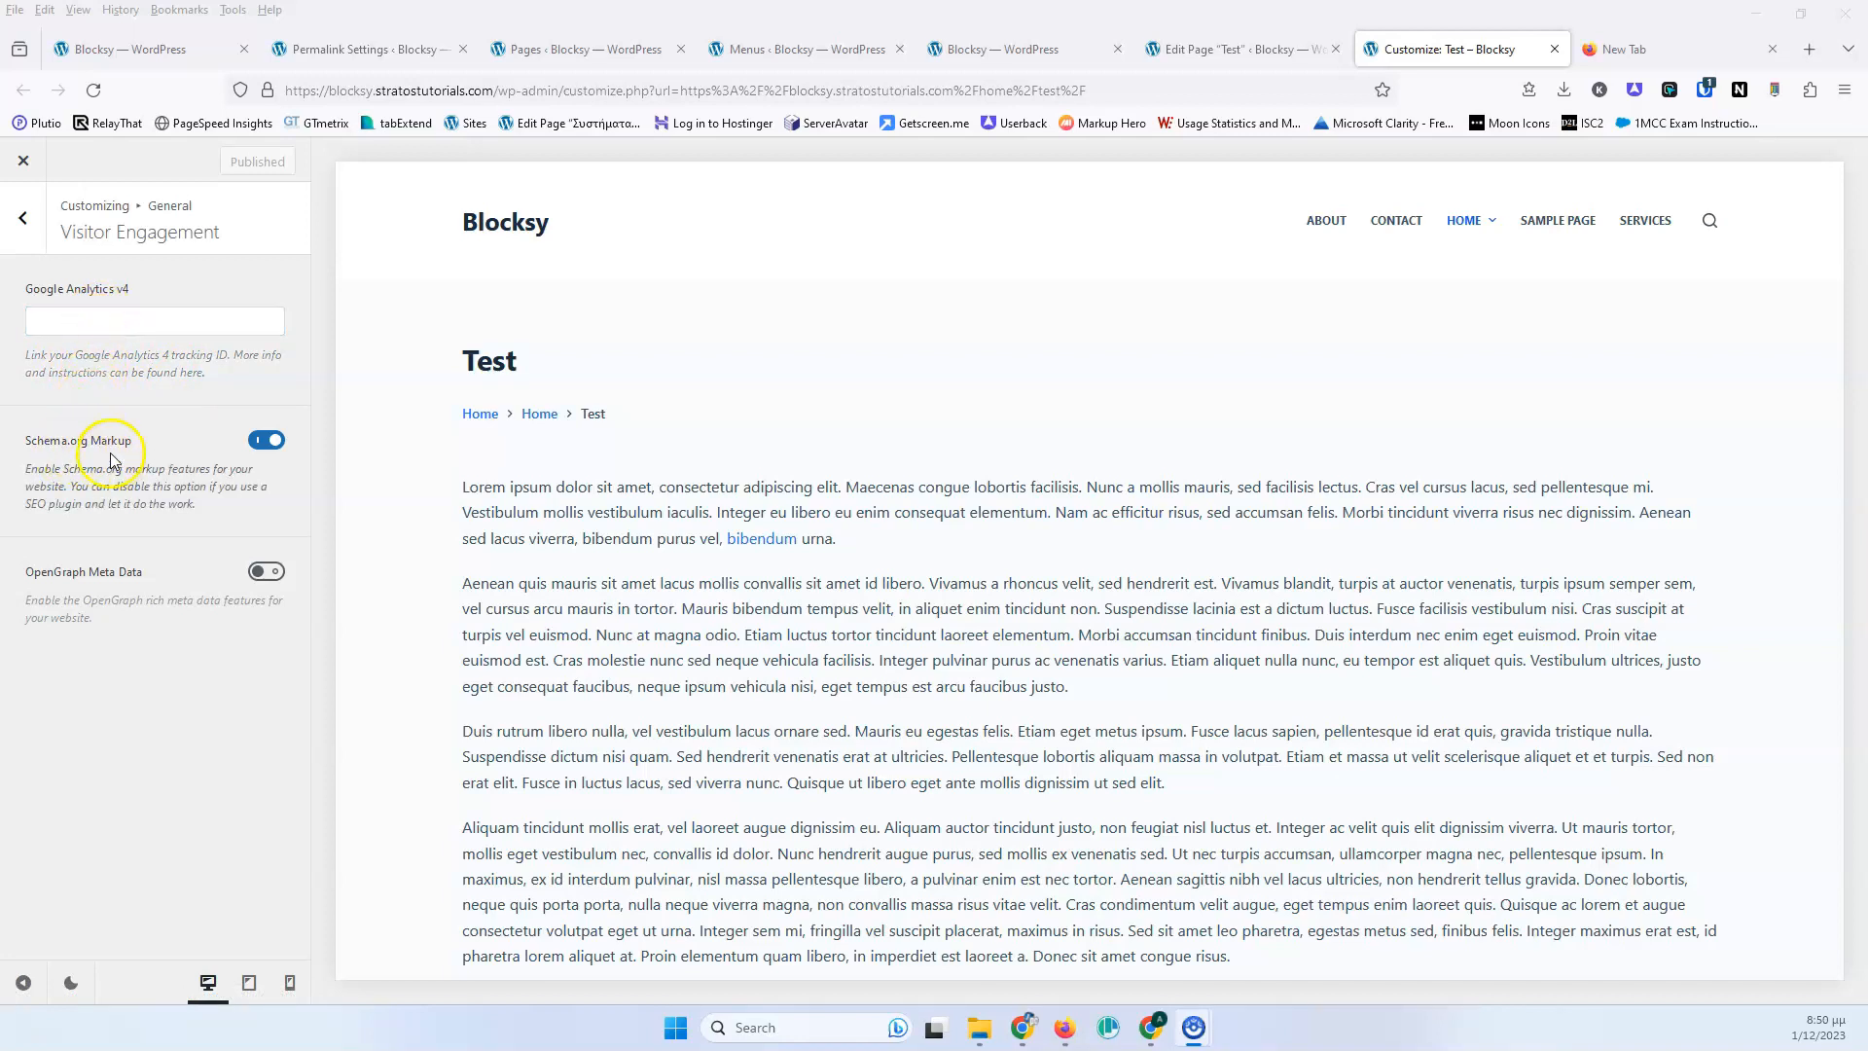
{"action": "left_click", "coordinate": [82, 582]}
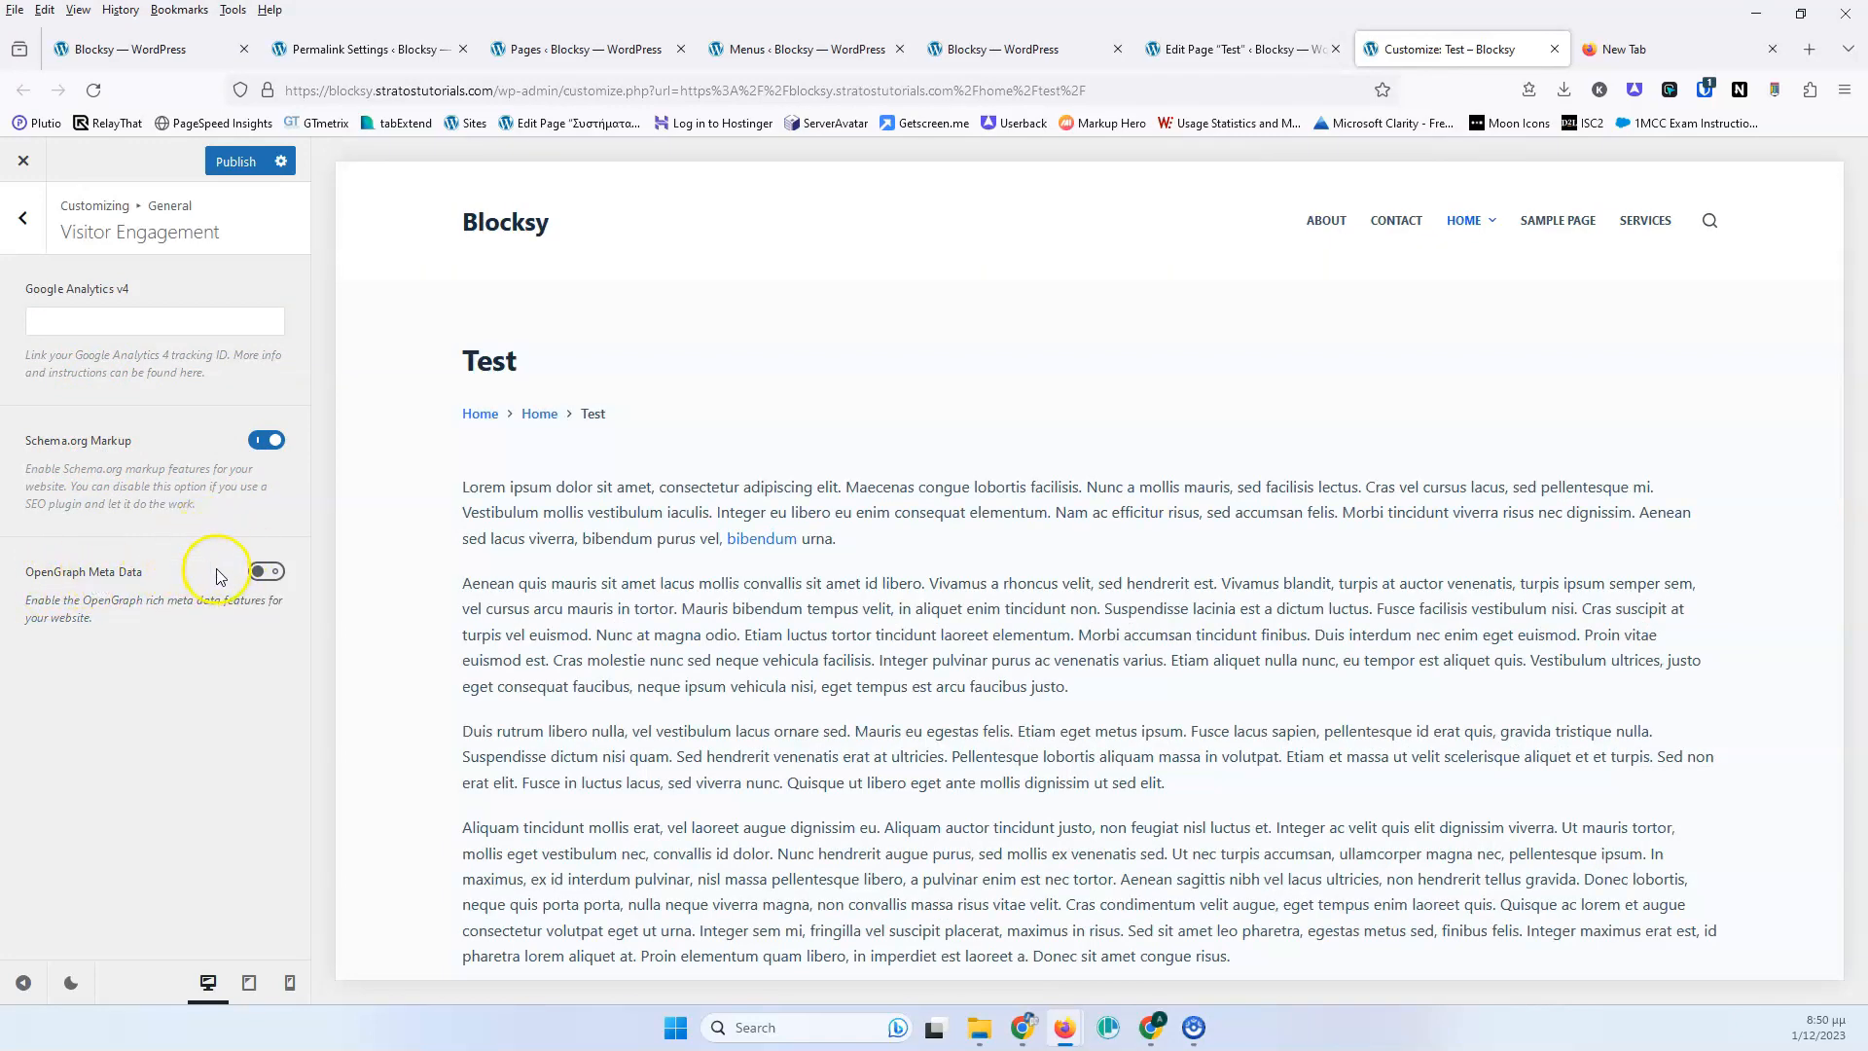
Try the OpenGraph Meta Data option to view its Facebook and Twitter fields, leave it disabled, and return to the General options.
{"action": "left_click", "coordinate": [270, 573]}
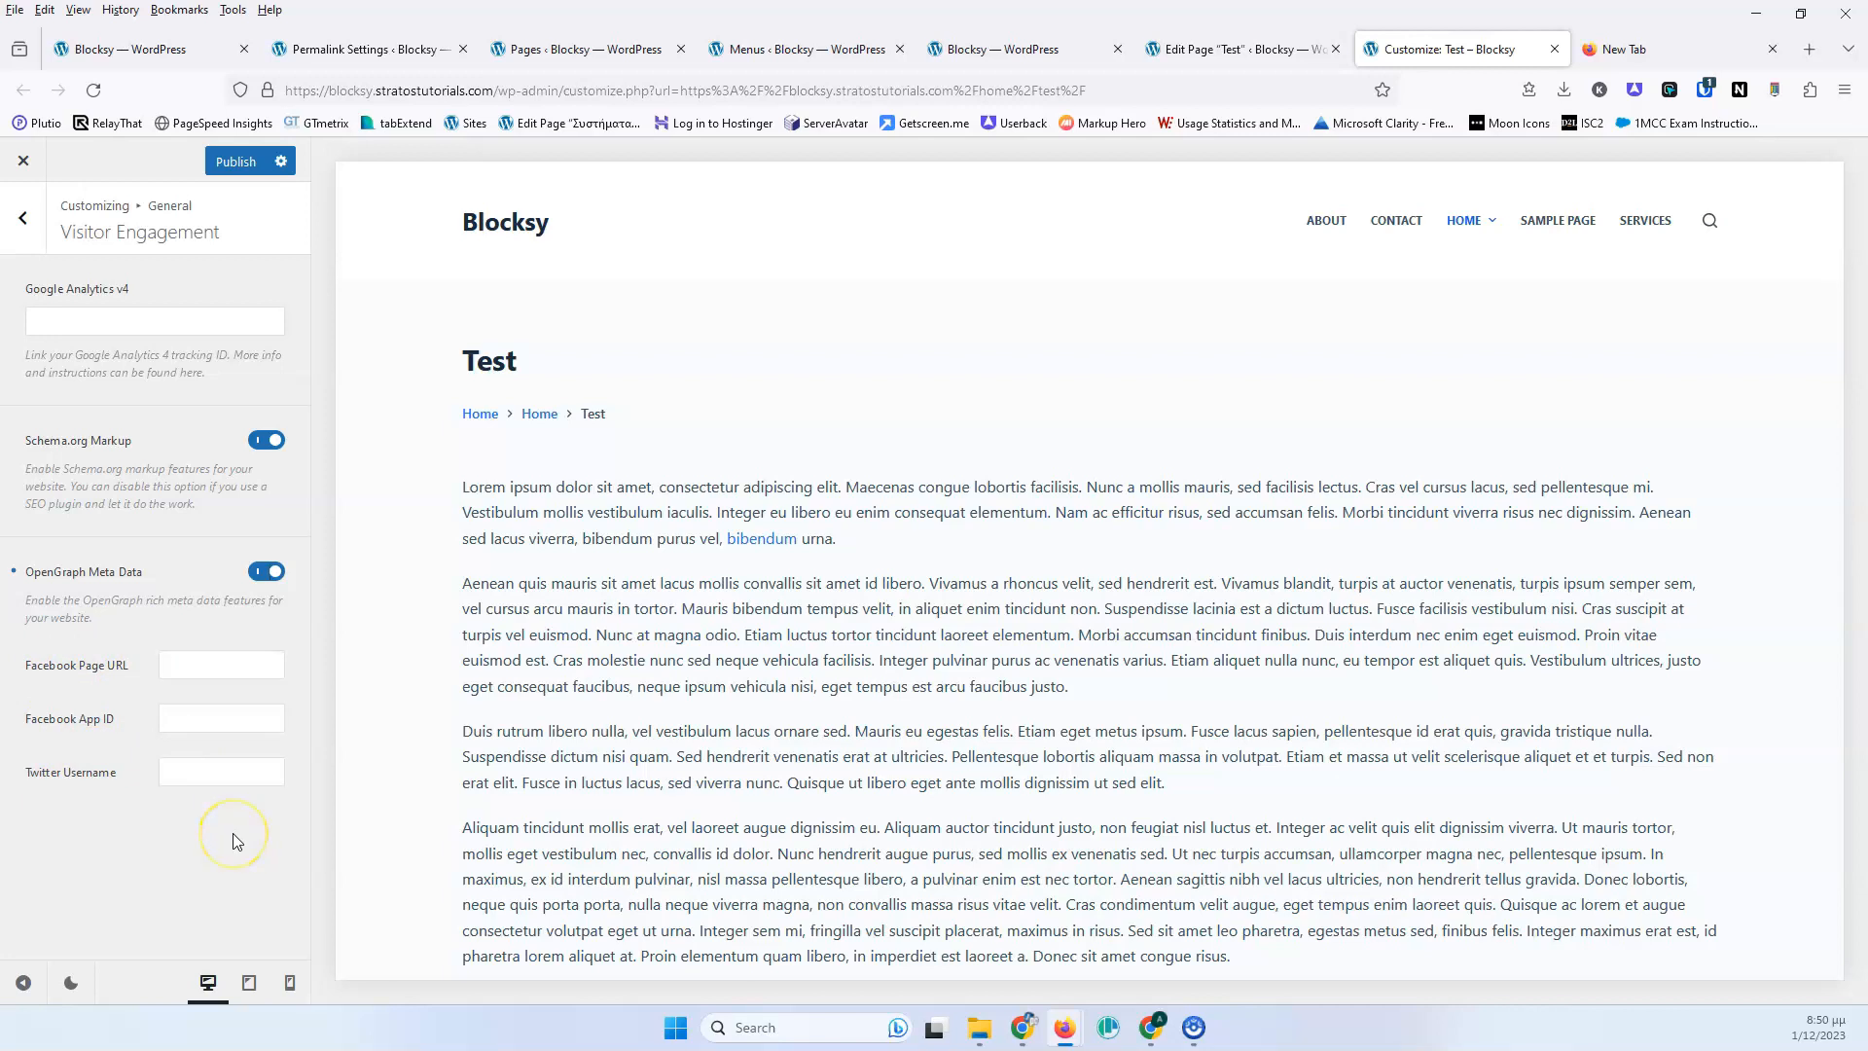
{"action": "left_click", "coordinate": [265, 573]}
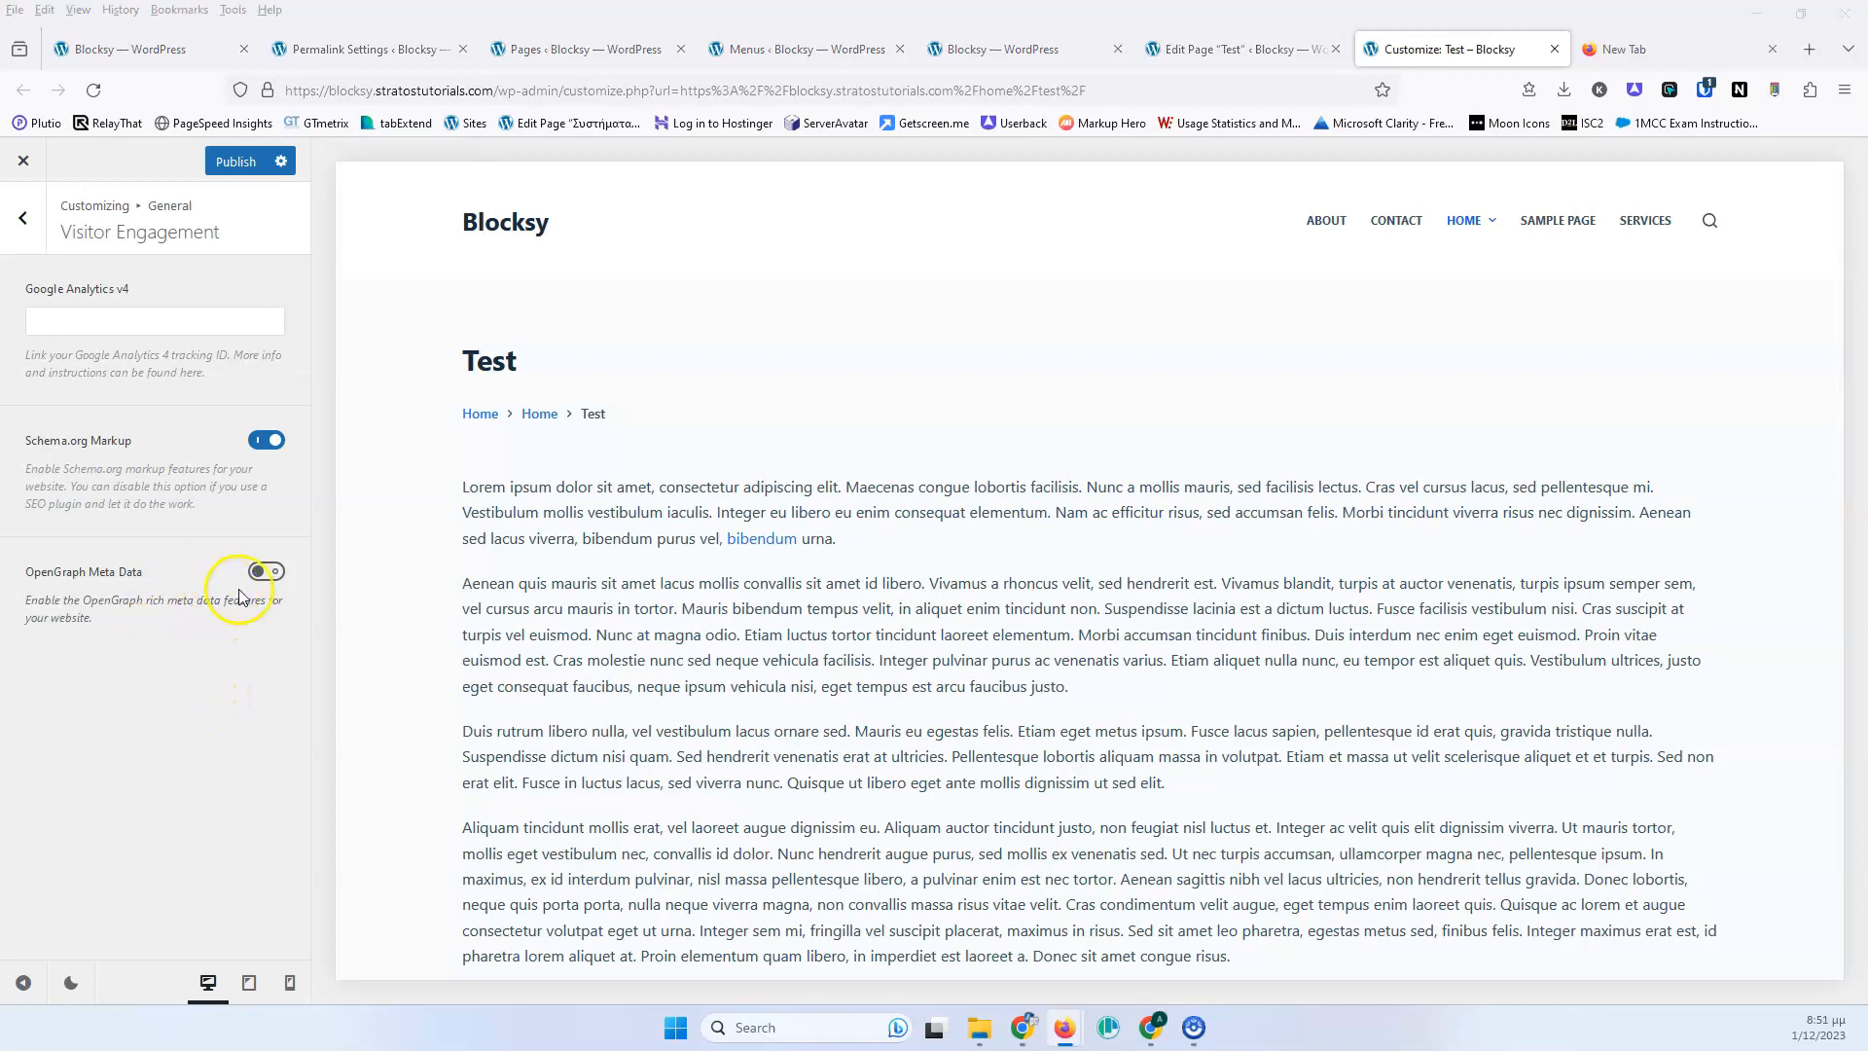
{"action": "left_click", "coordinate": [267, 574]}
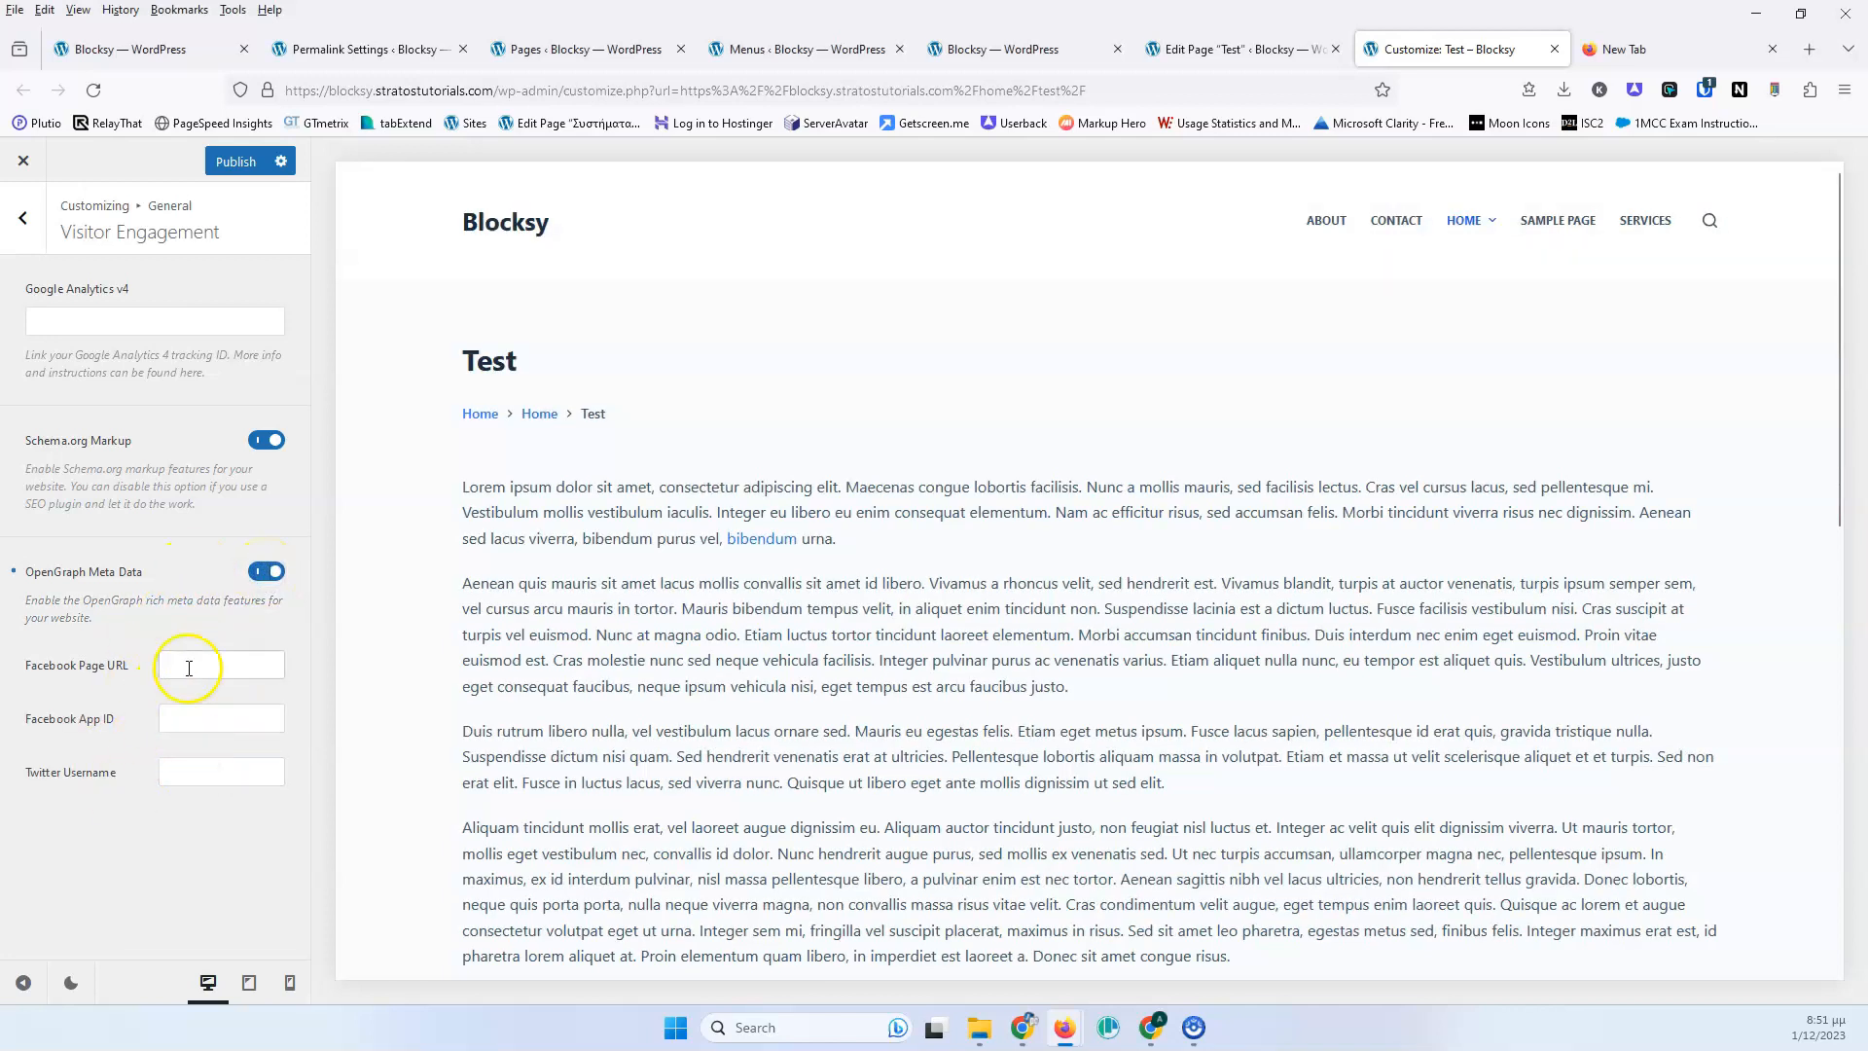
{"action": "left_click", "coordinate": [266, 571]}
{"action": "left_click", "coordinate": [43, 222]}
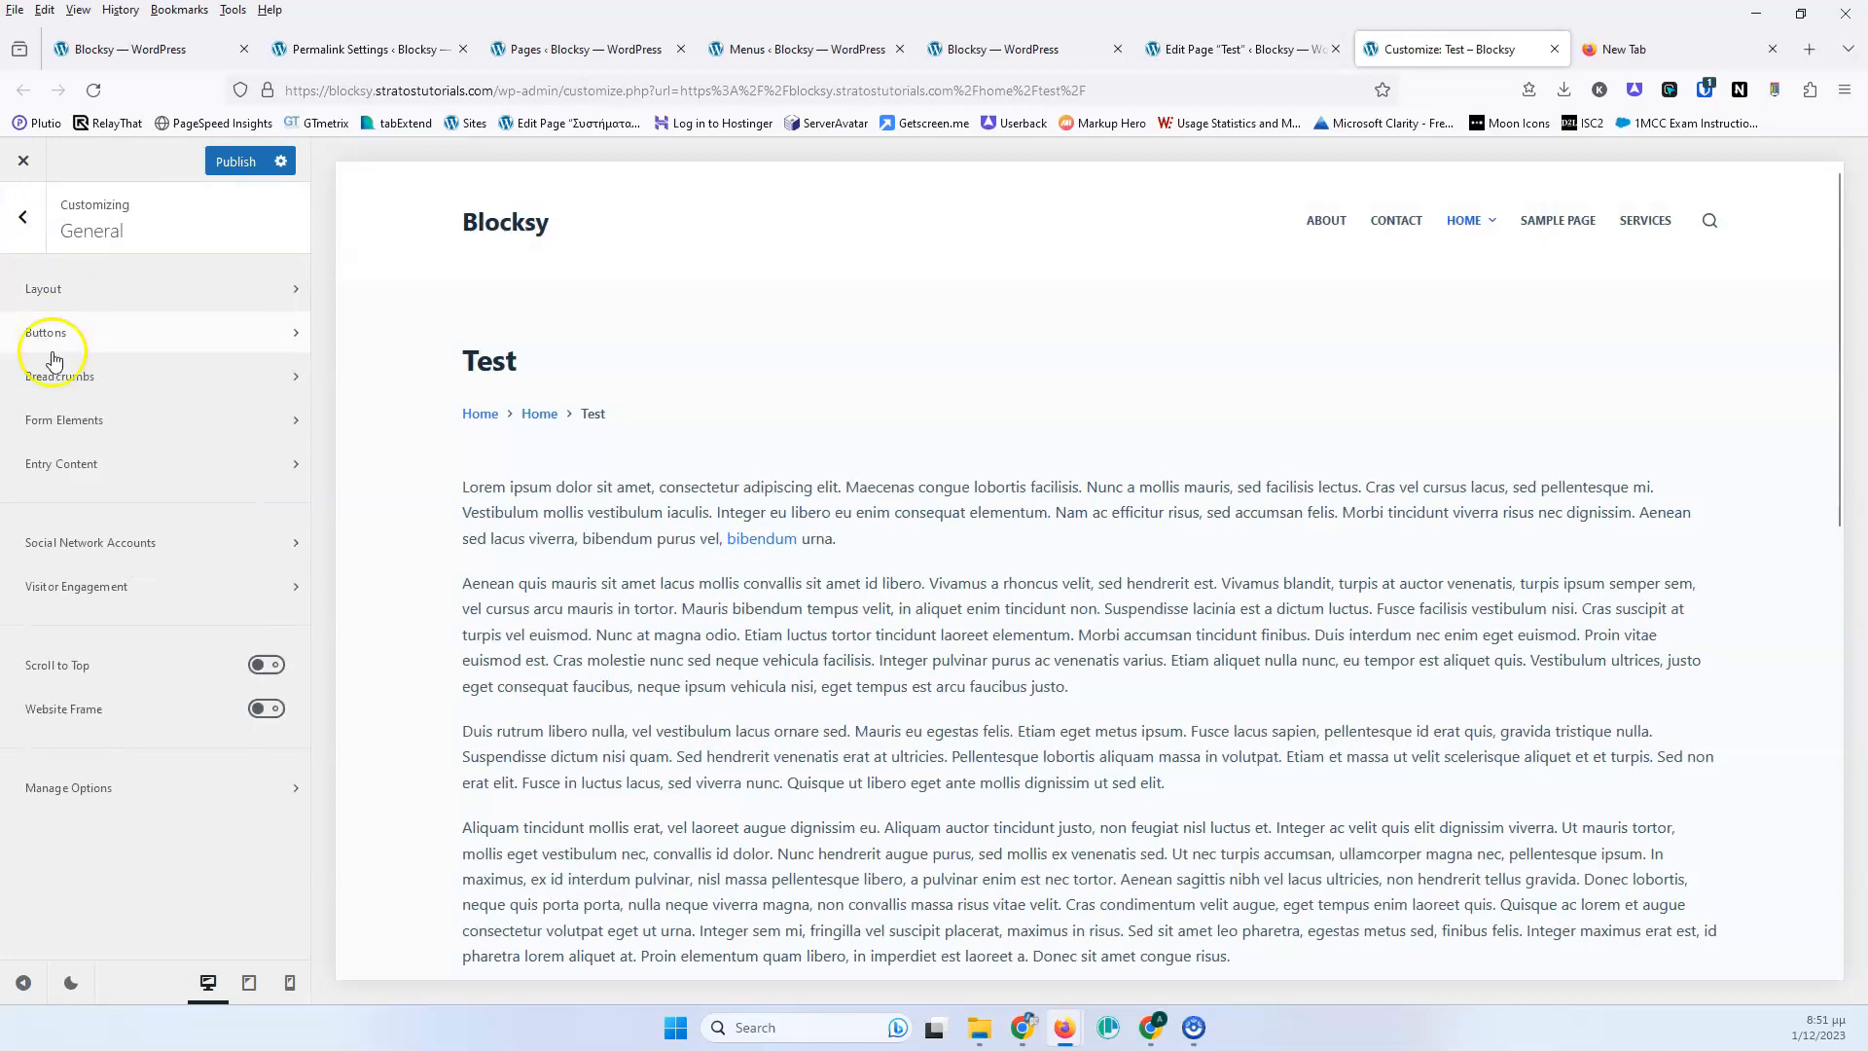
Enable Scroll to Top and test its button on the Test page preview.
{"action": "left_click", "coordinate": [264, 665]}
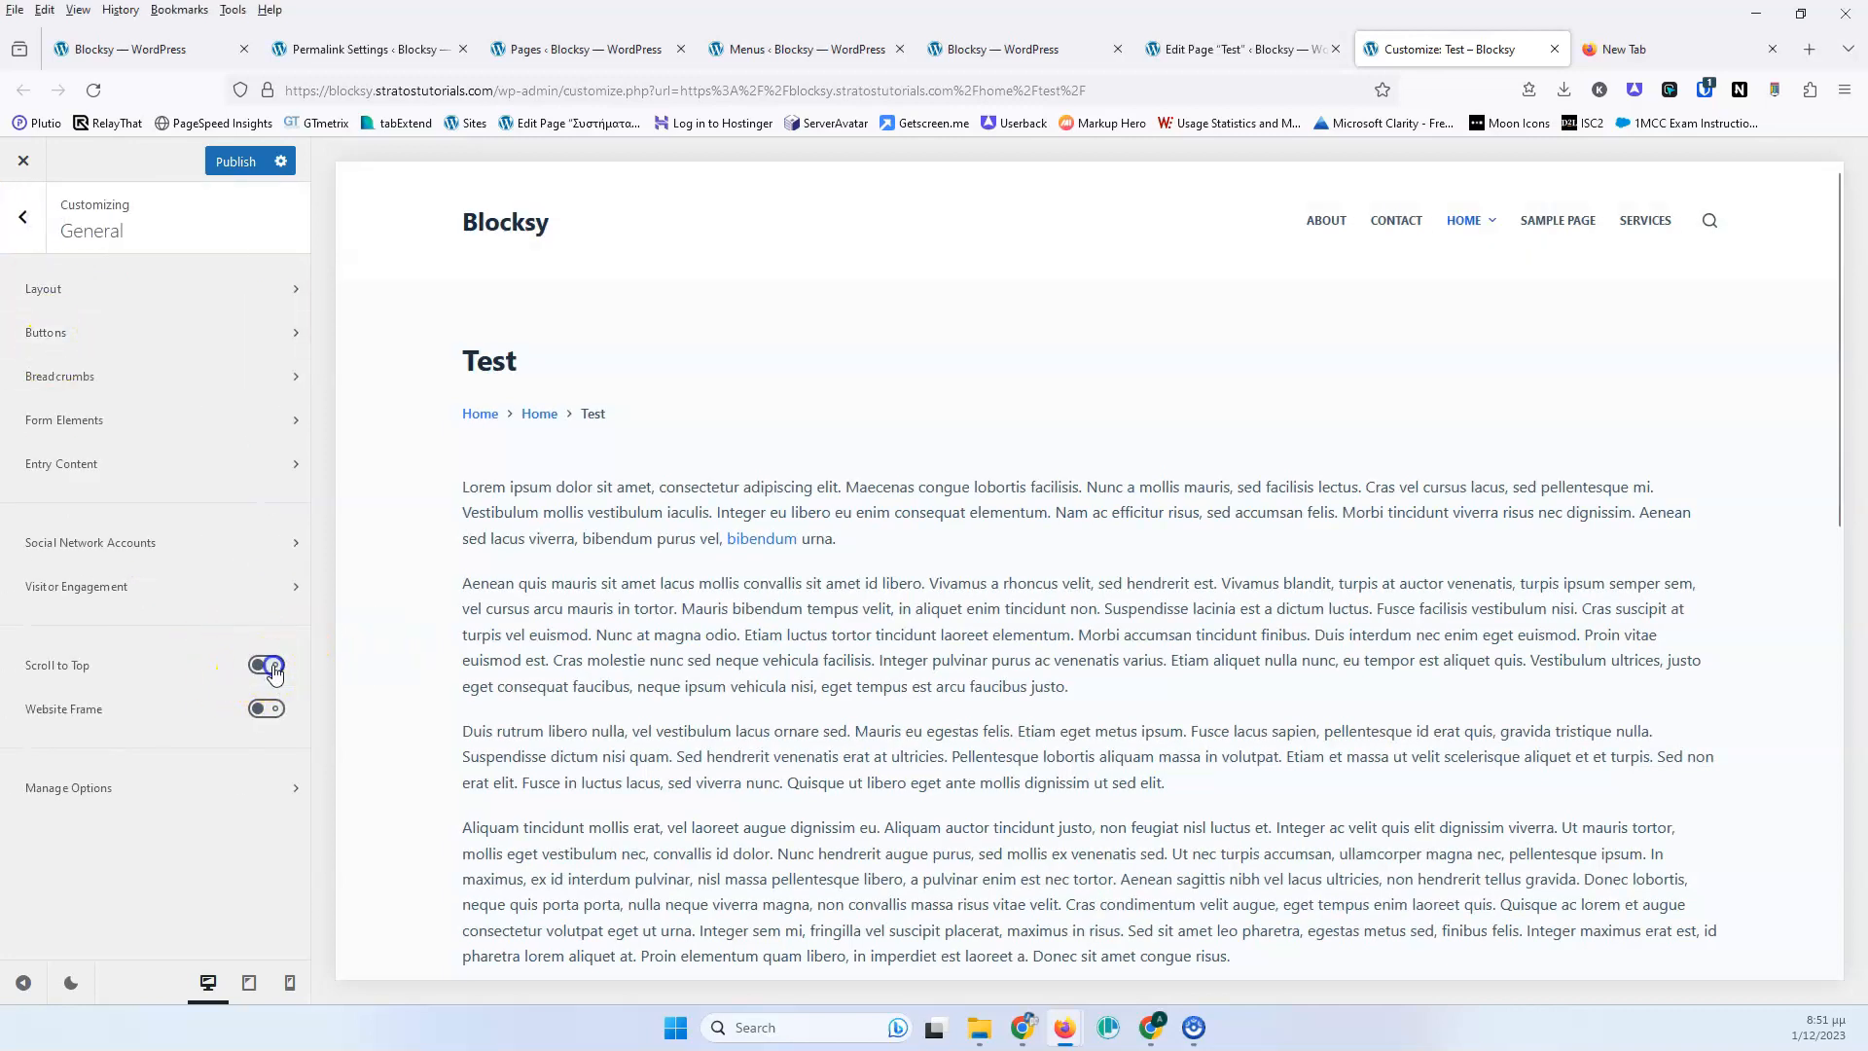
{"action": "scroll", "coordinate": [992, 647], "scroll_direction": "down", "scroll_amount": 10}
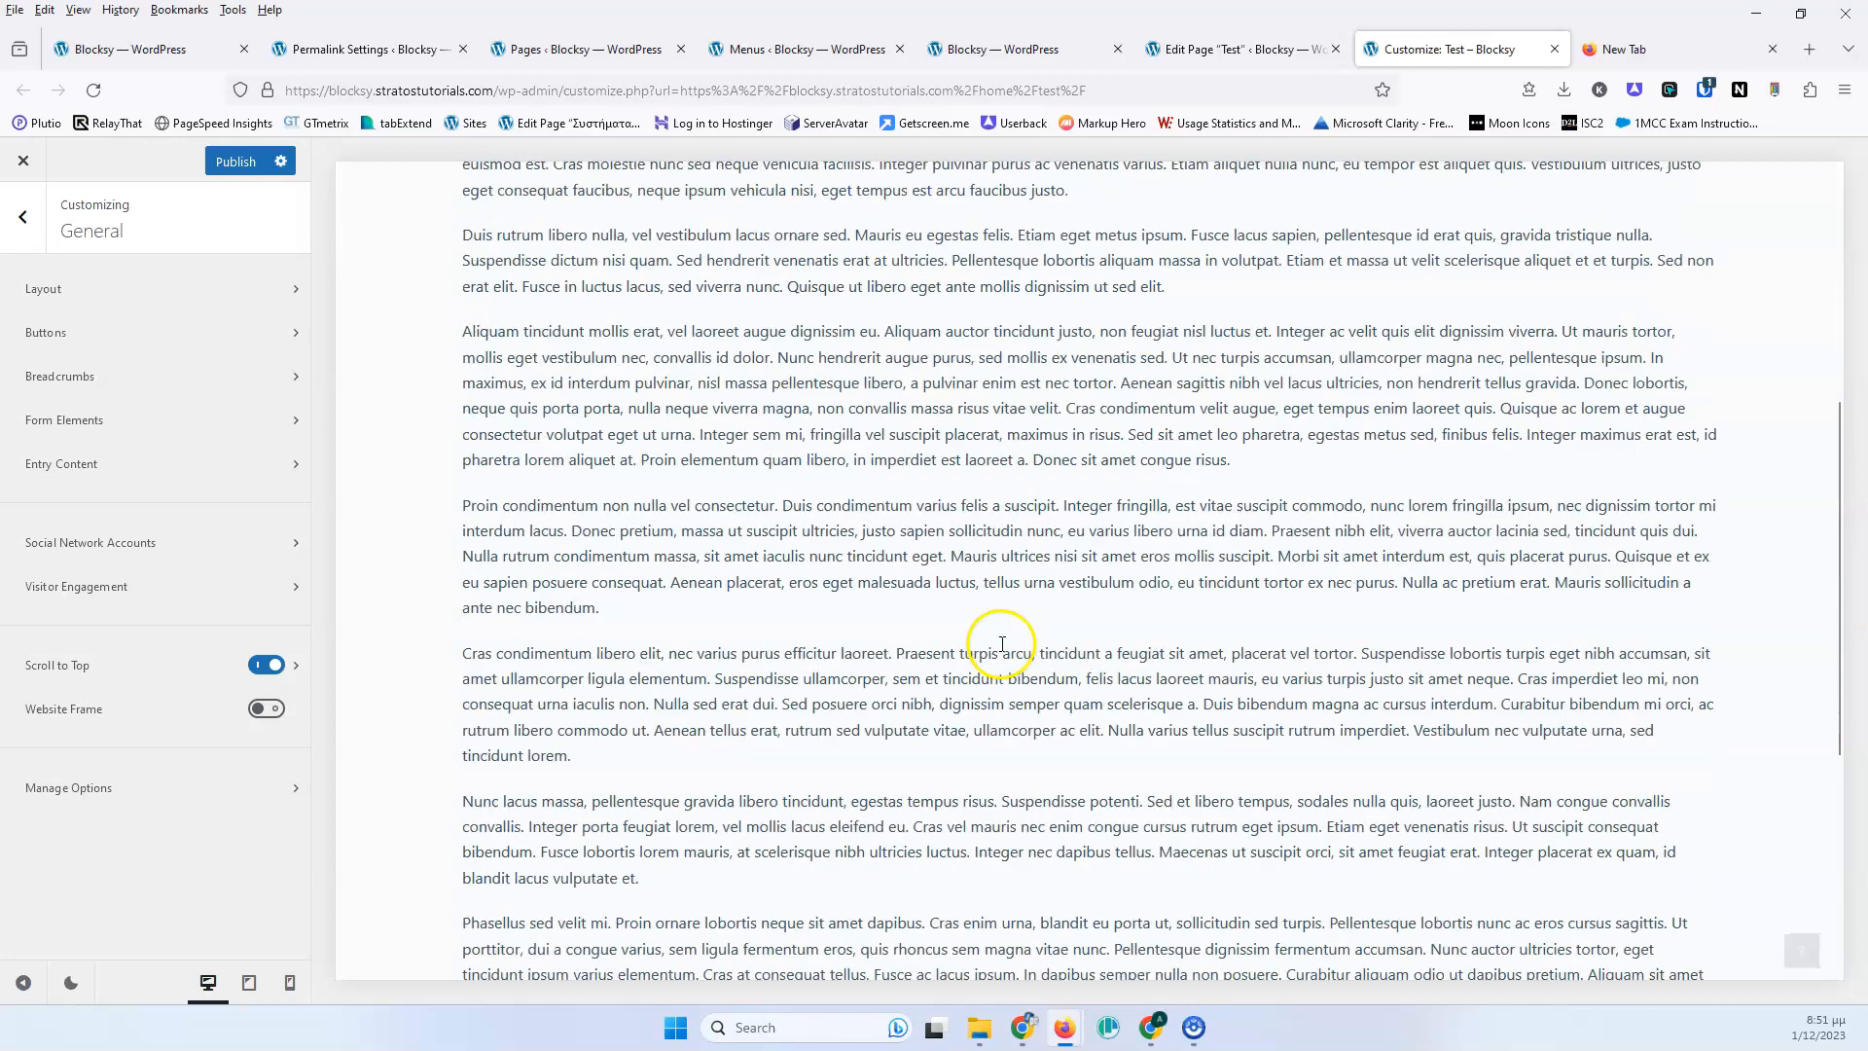
{"action": "scroll", "coordinate": [987, 638], "scroll_direction": "up", "scroll_amount": 10}
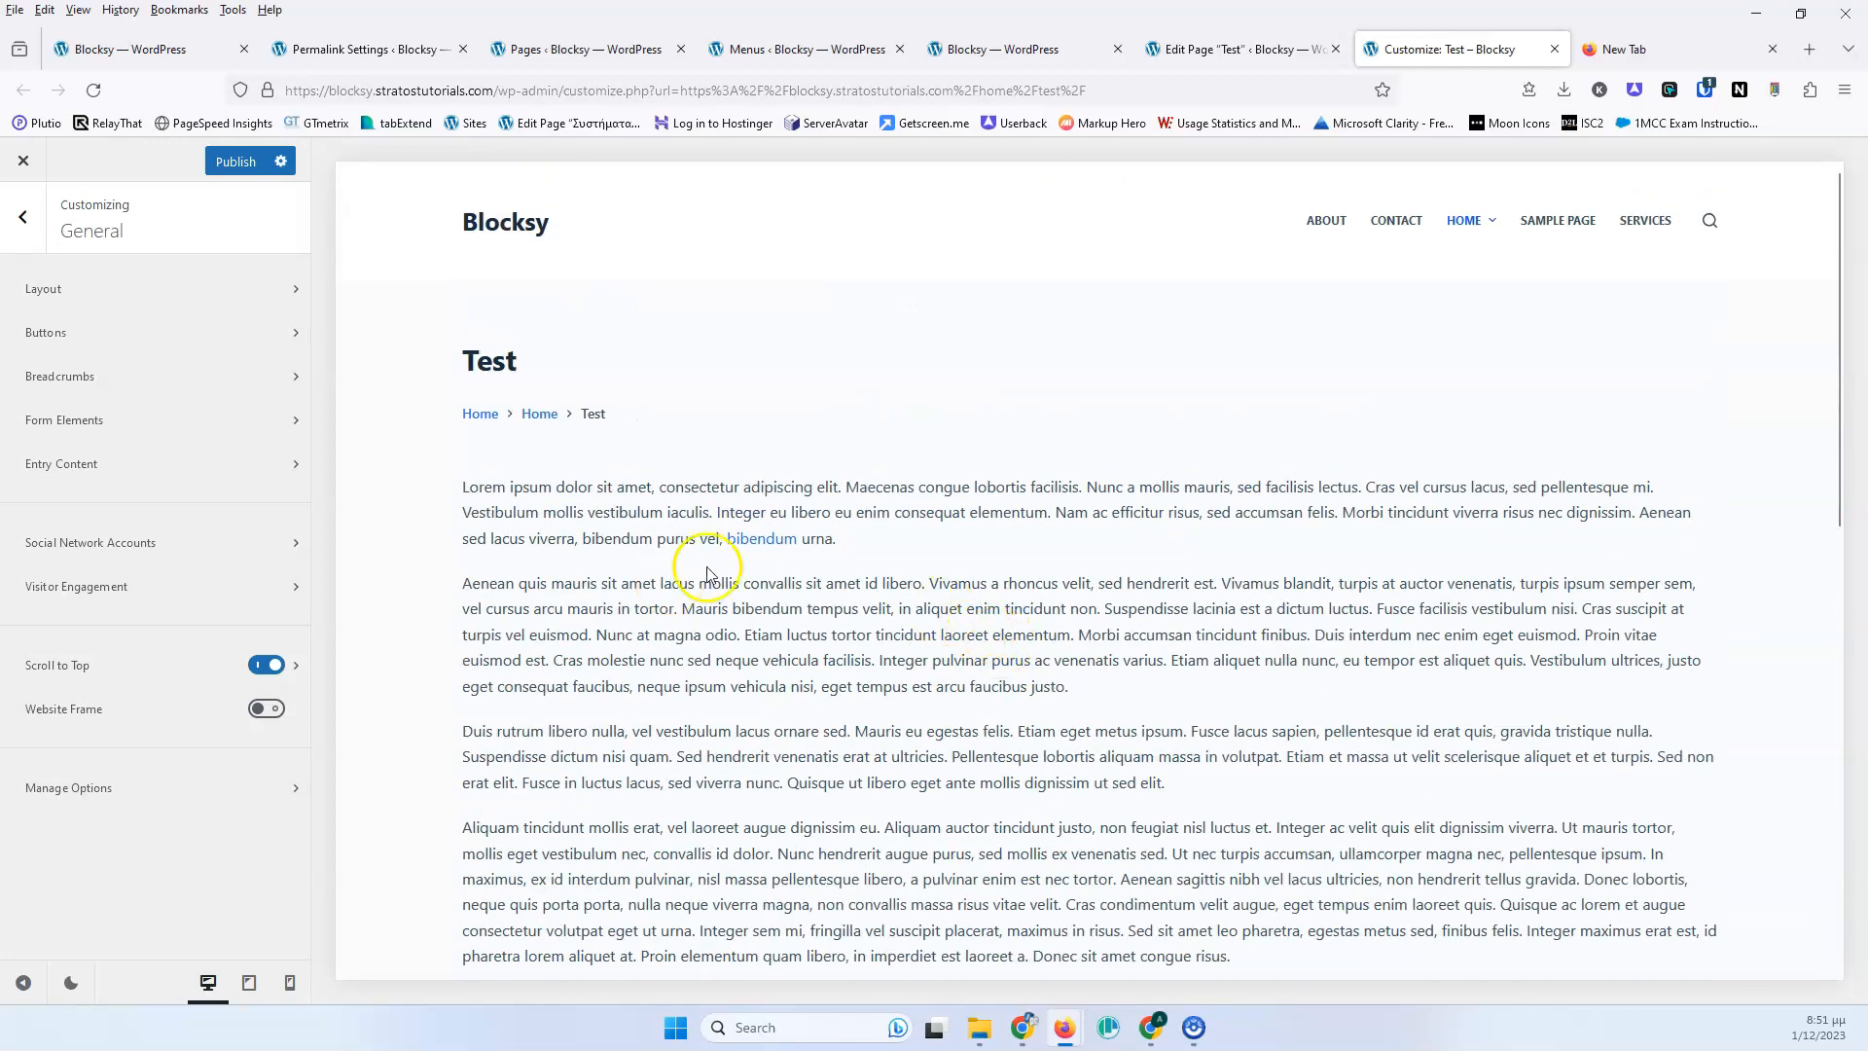
{"action": "scroll", "coordinate": [740, 545], "scroll_direction": "down", "scroll_amount": 5}
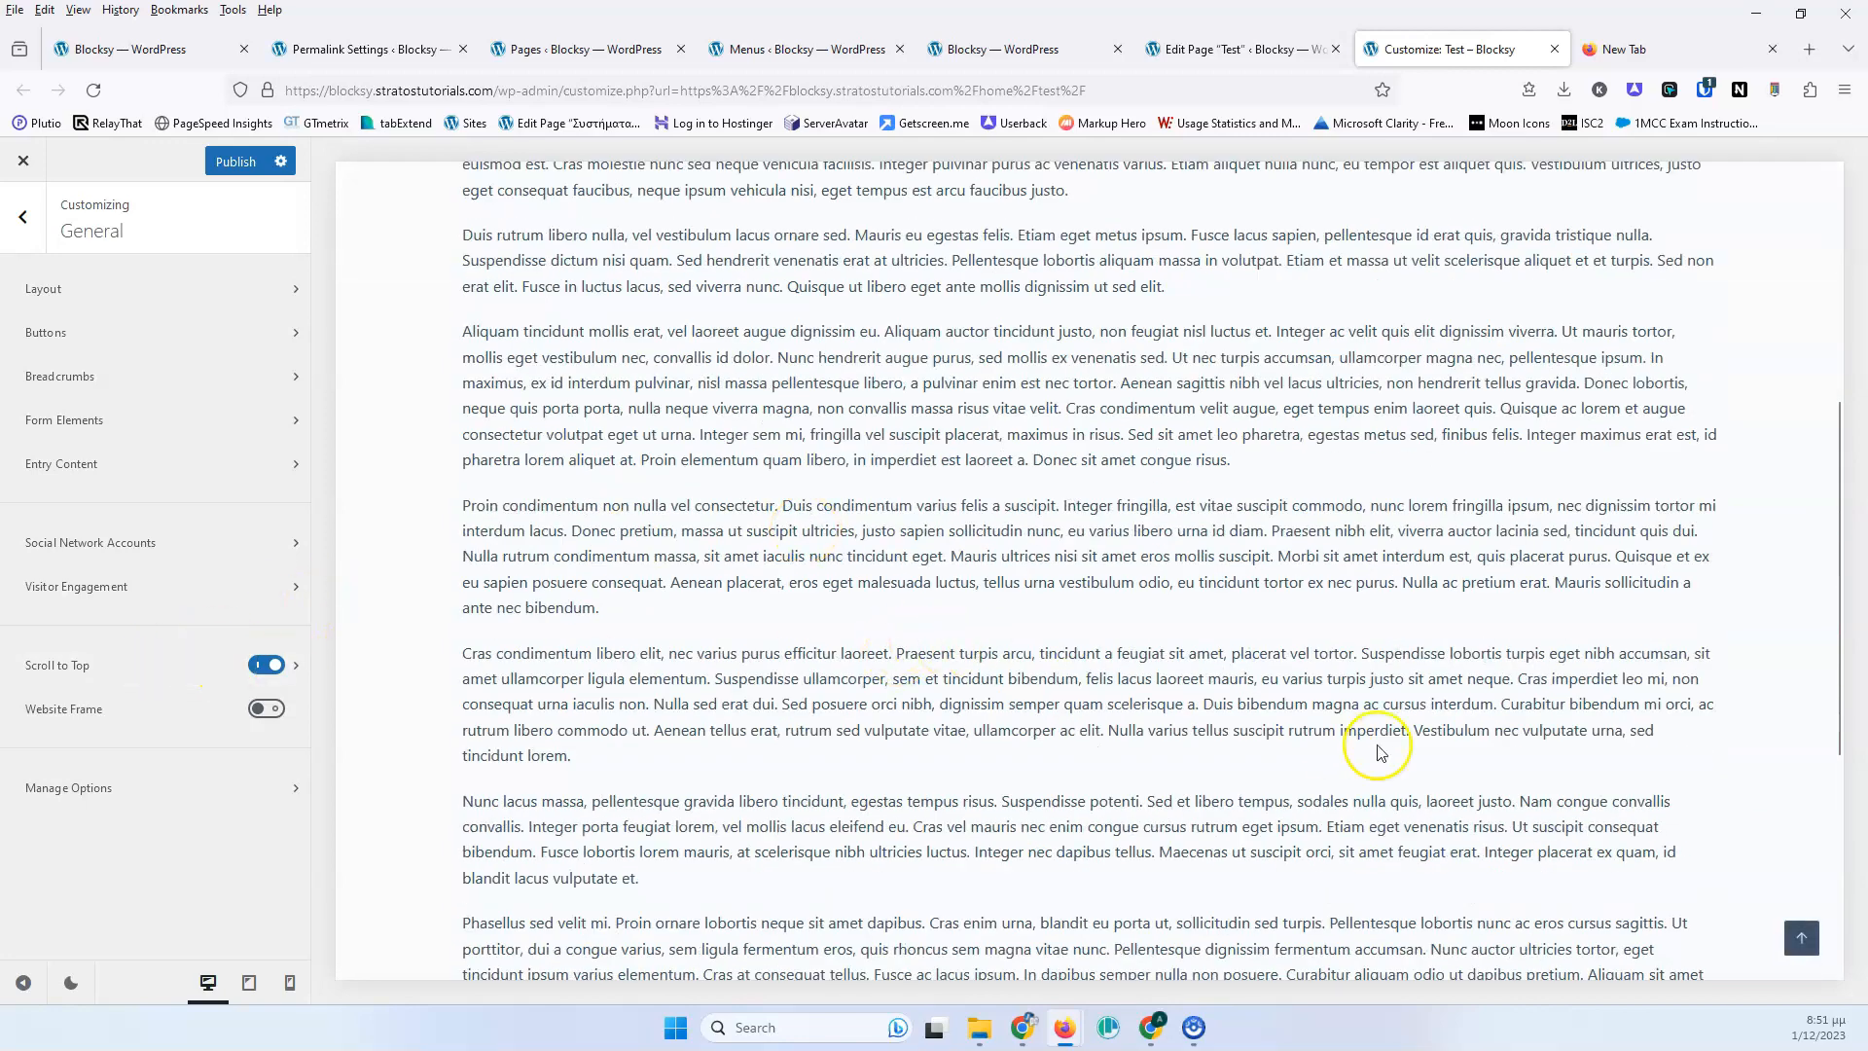
{"action": "left_click", "coordinate": [1798, 936]}
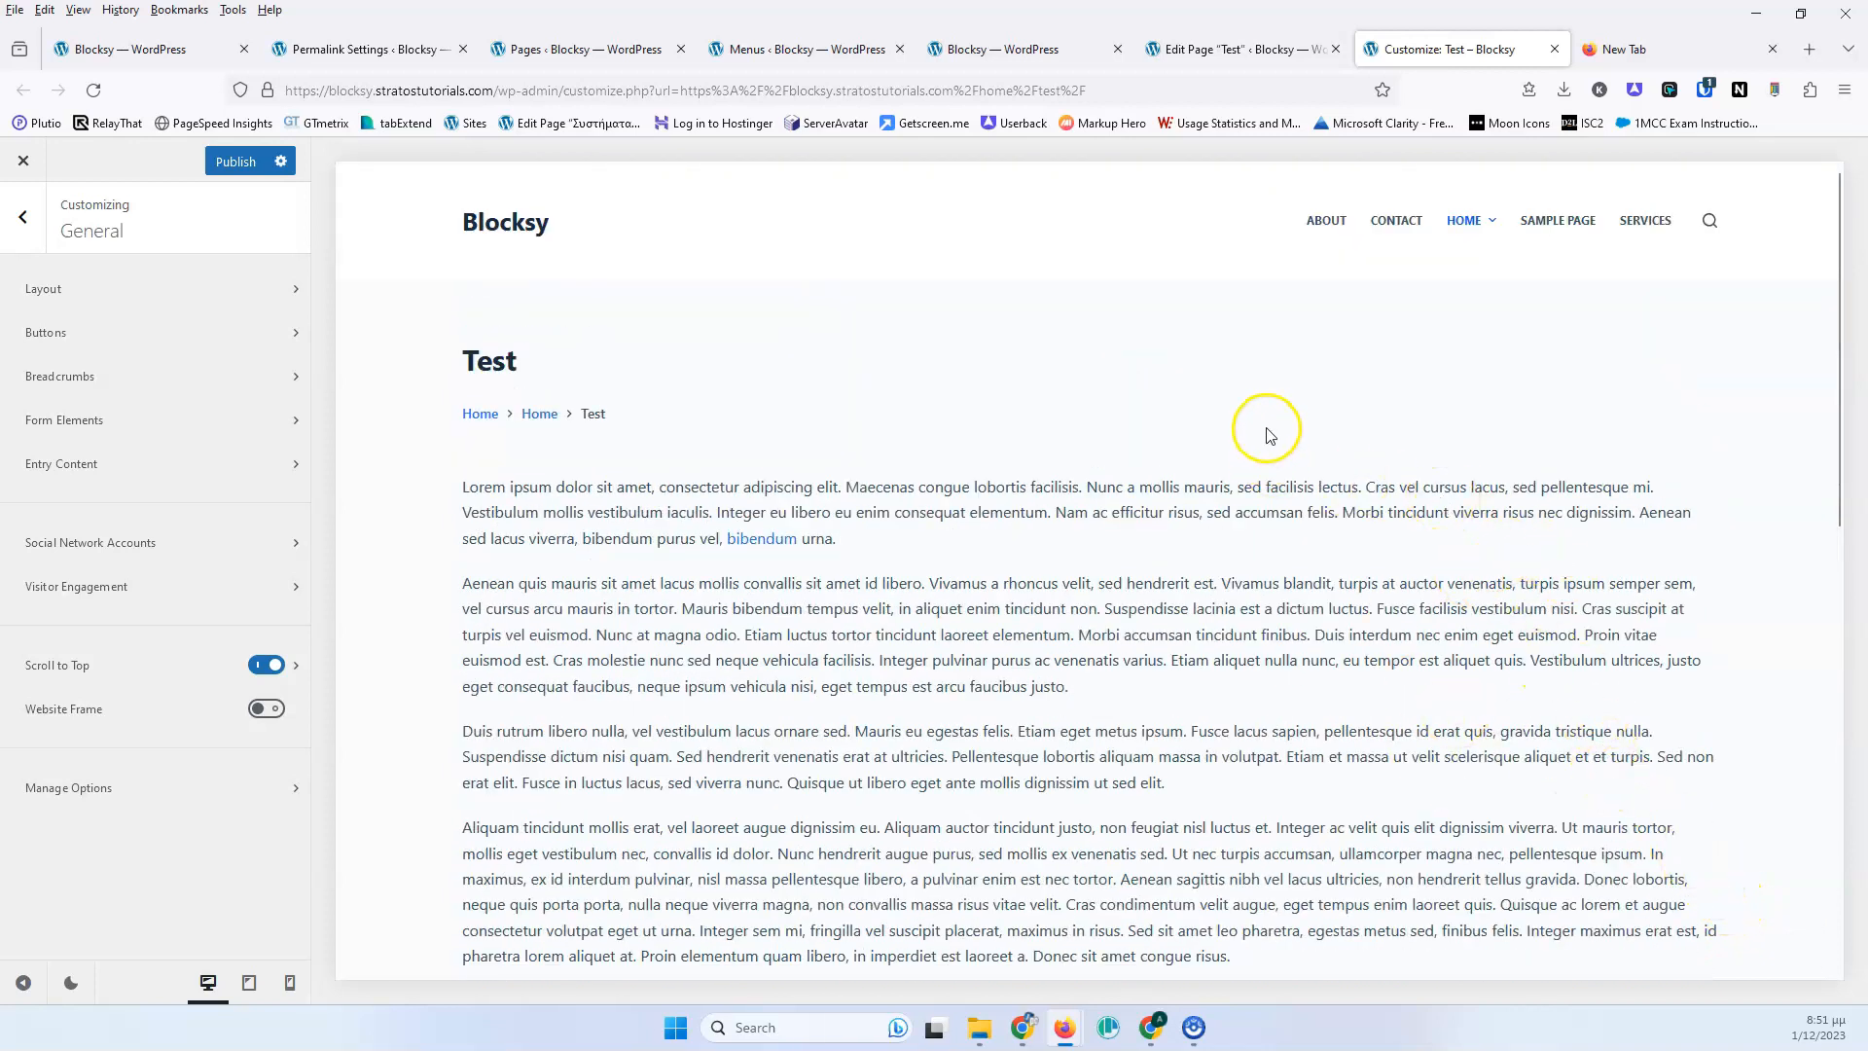
{"action": "scroll", "coordinate": [1270, 433], "scroll_direction": "down", "scroll_amount": 2}
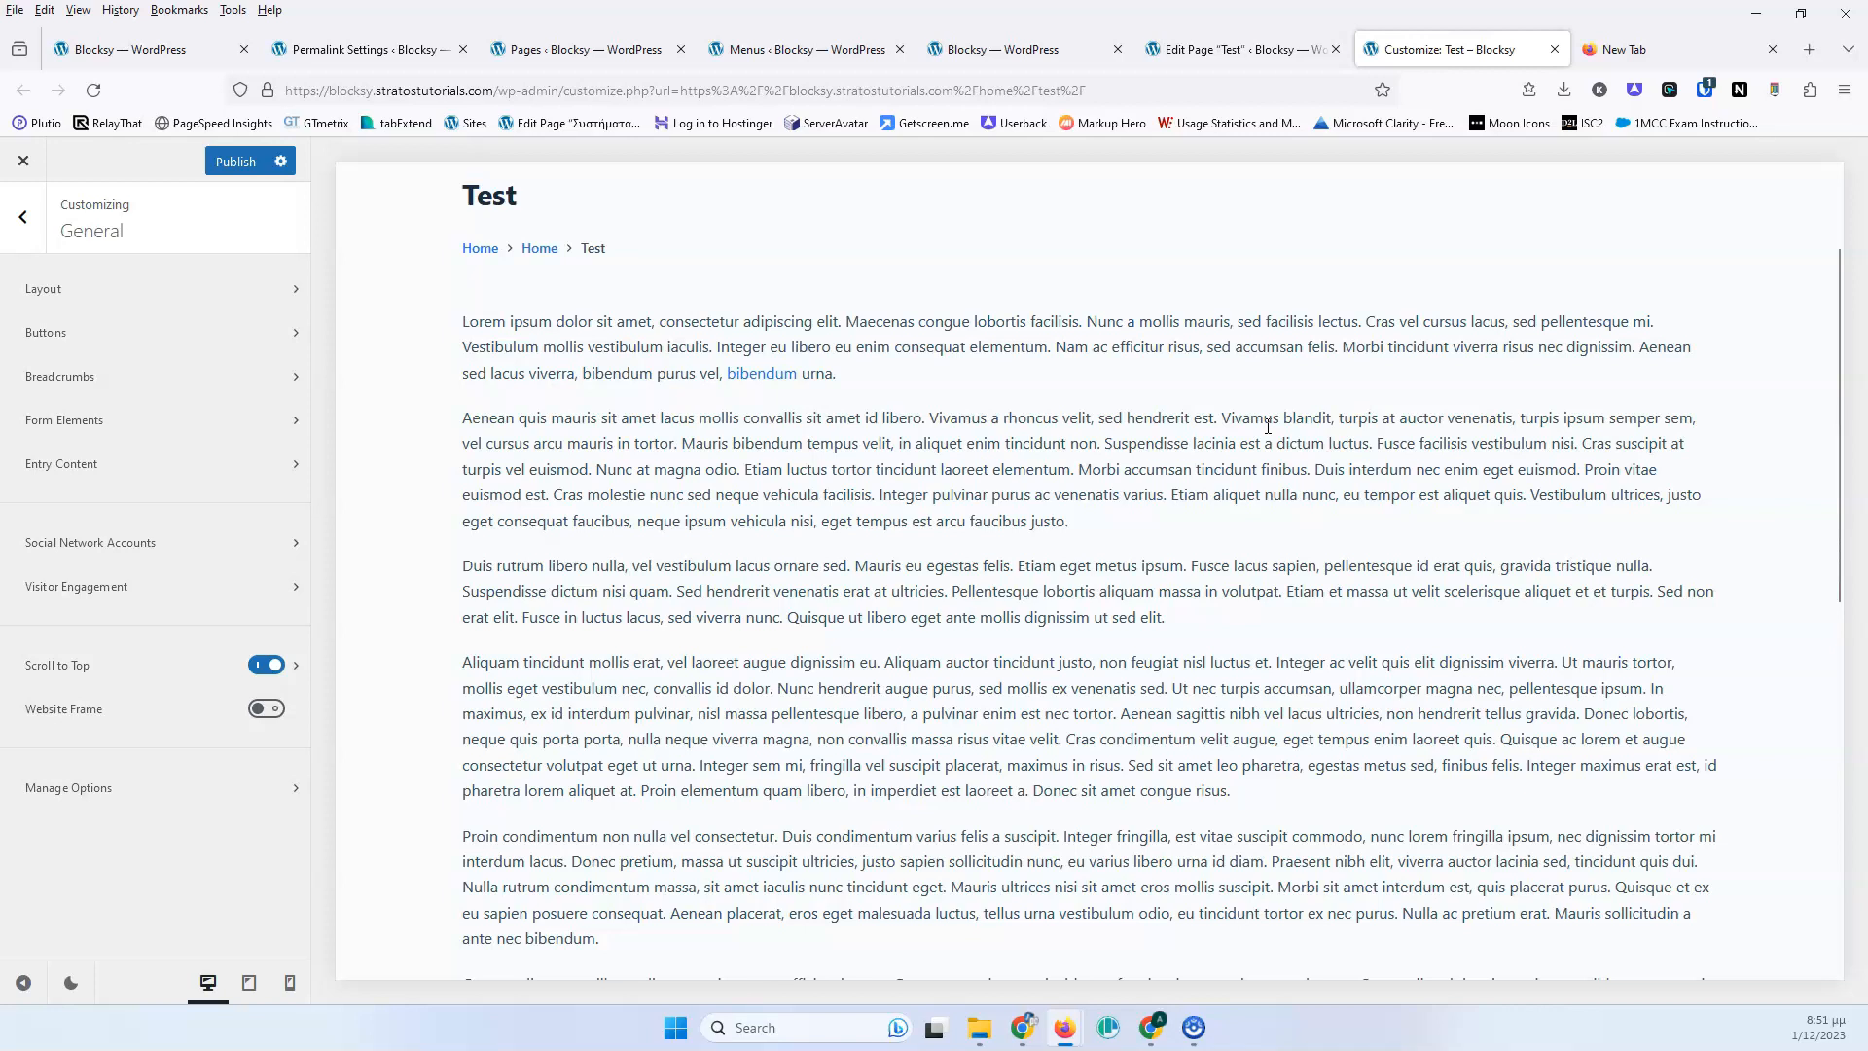
{"action": "scroll", "coordinate": [1268, 426], "scroll_direction": "down", "scroll_amount": 2}
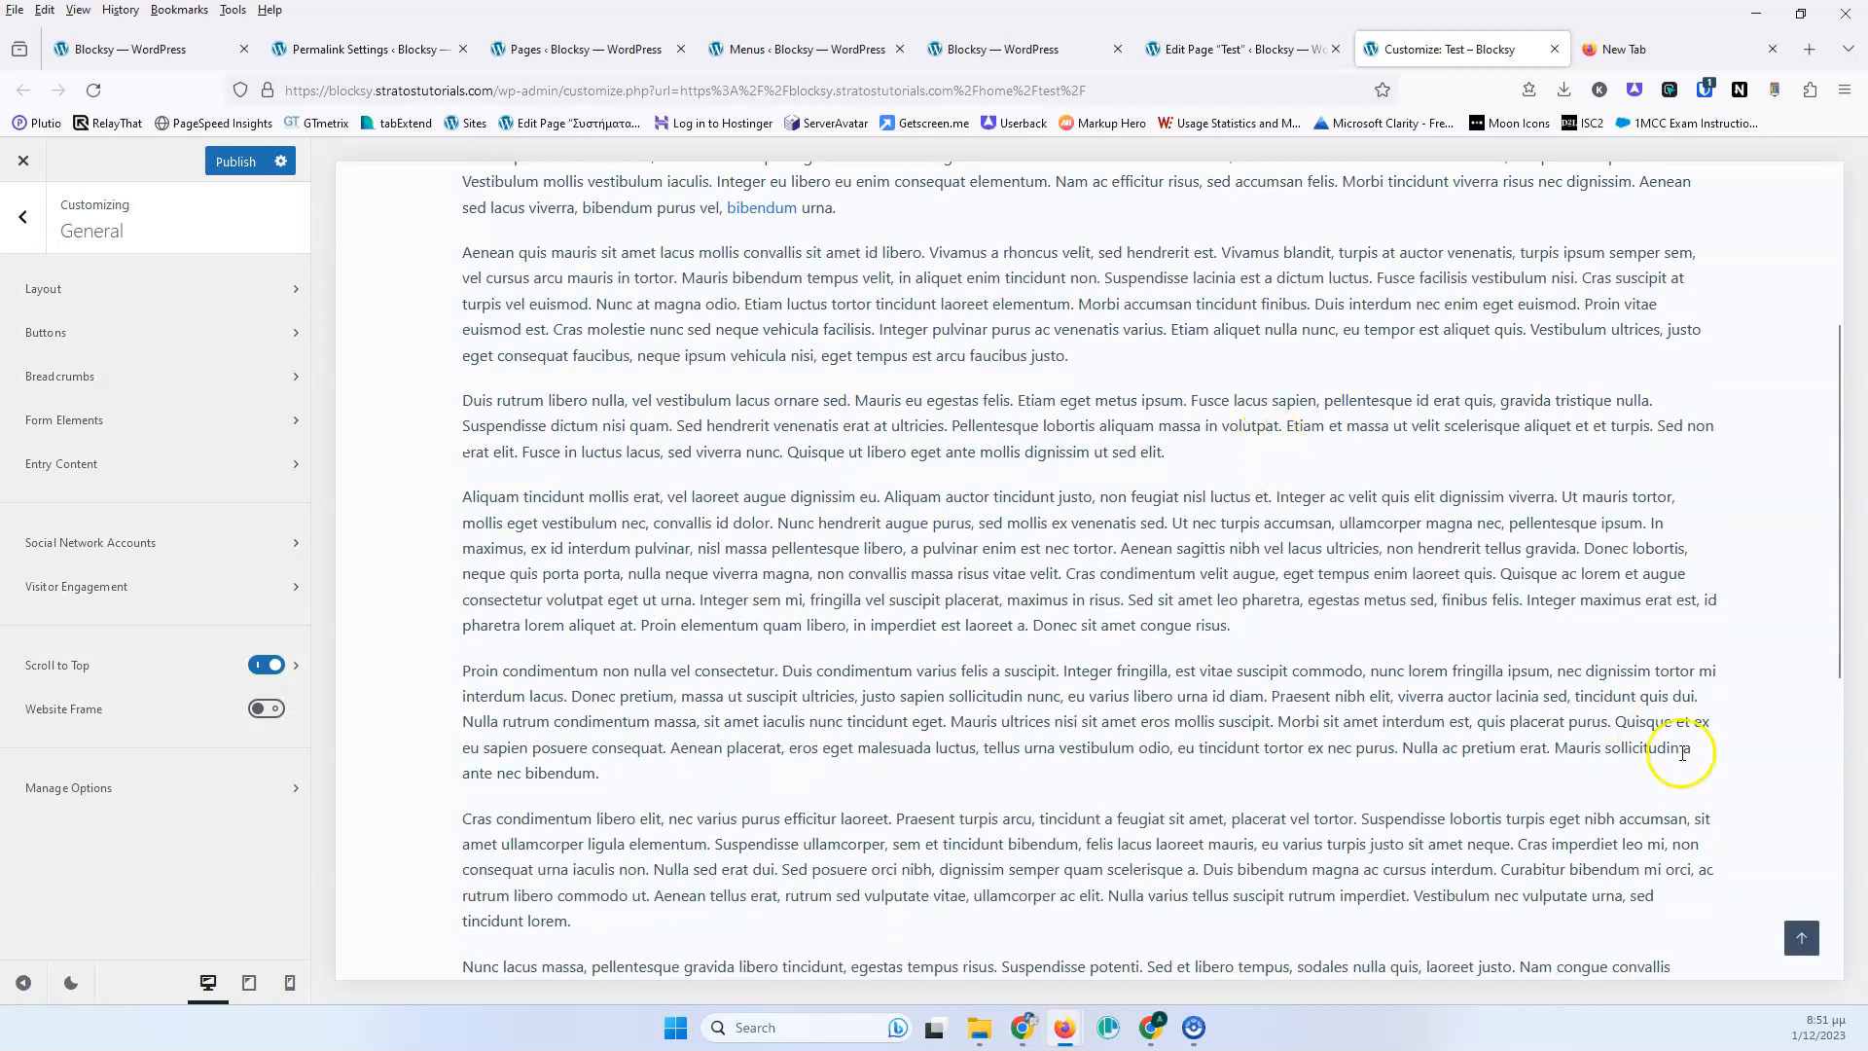
{"action": "left_click", "coordinate": [1803, 943]}
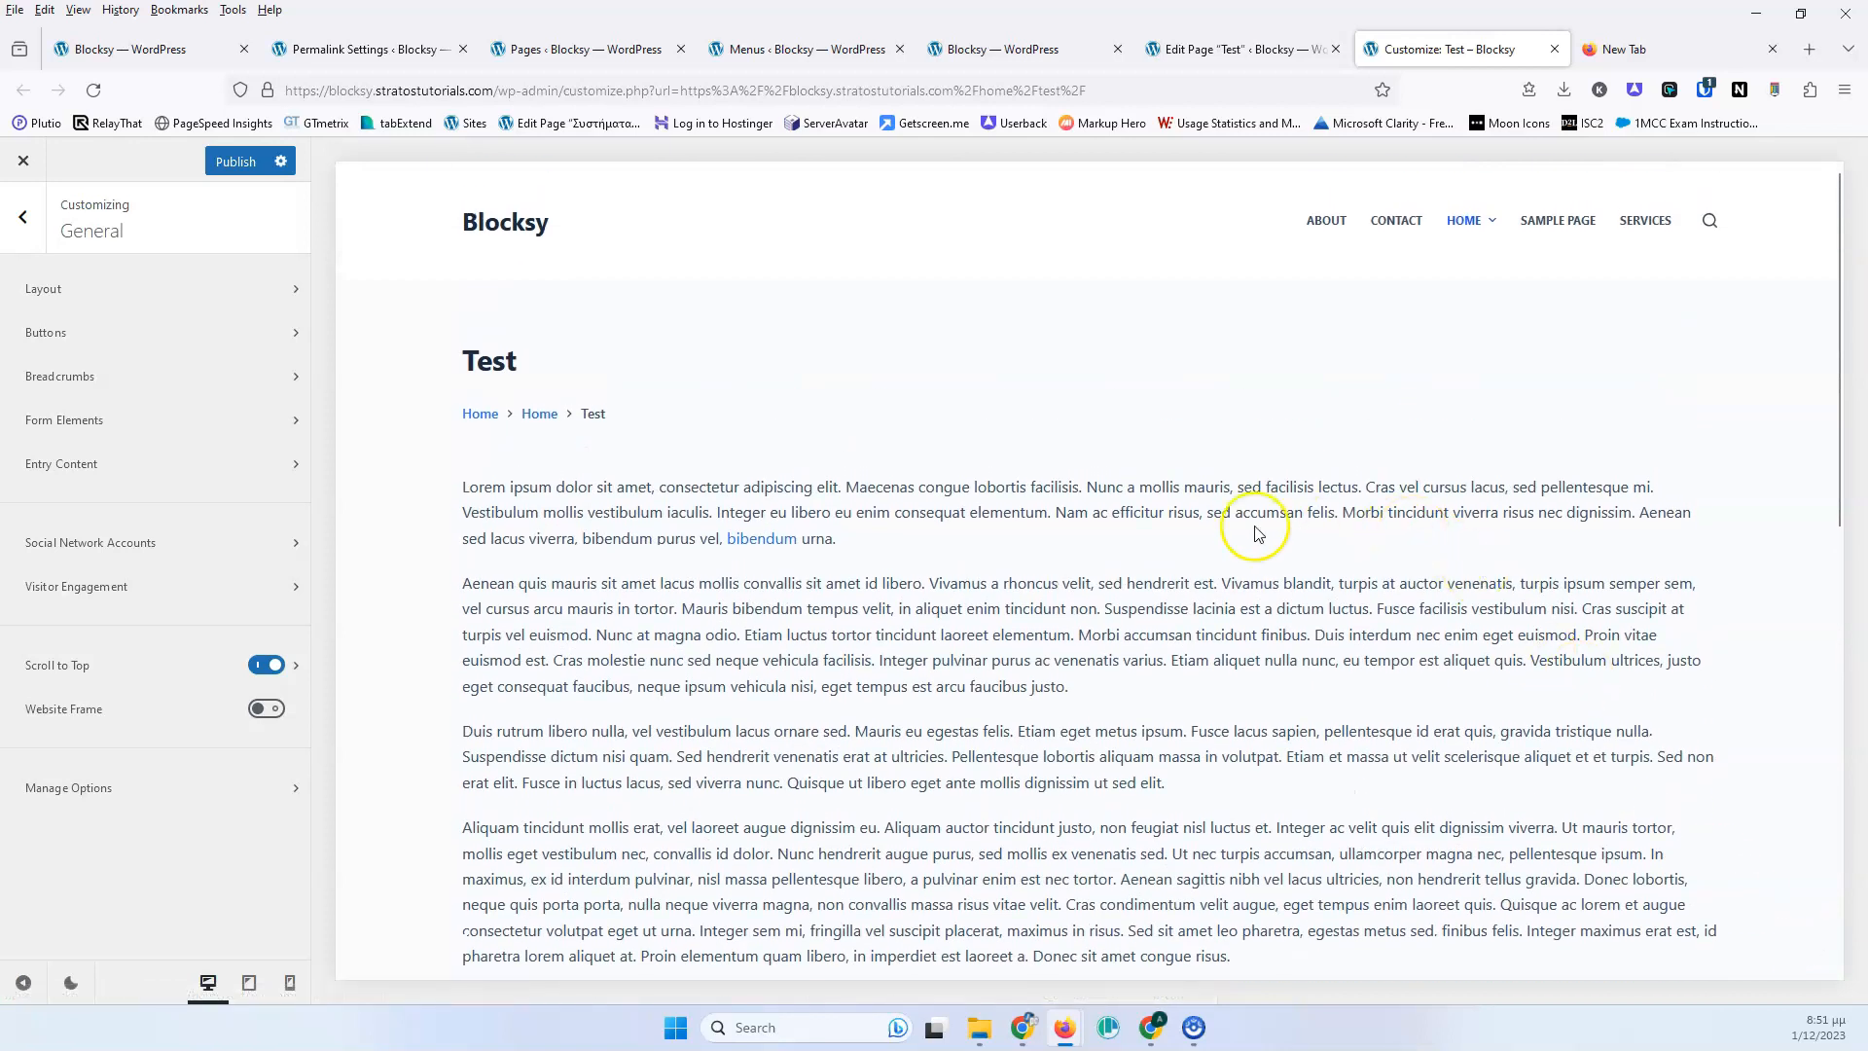
Open the Scroll to Top settings with the preview scrolled far enough down to show the button.
{"action": "scroll", "coordinate": [900, 494], "scroll_direction": "down", "scroll_amount": 3}
{"action": "scroll", "coordinate": [900, 494], "scroll_direction": "down", "scroll_amount": 2}
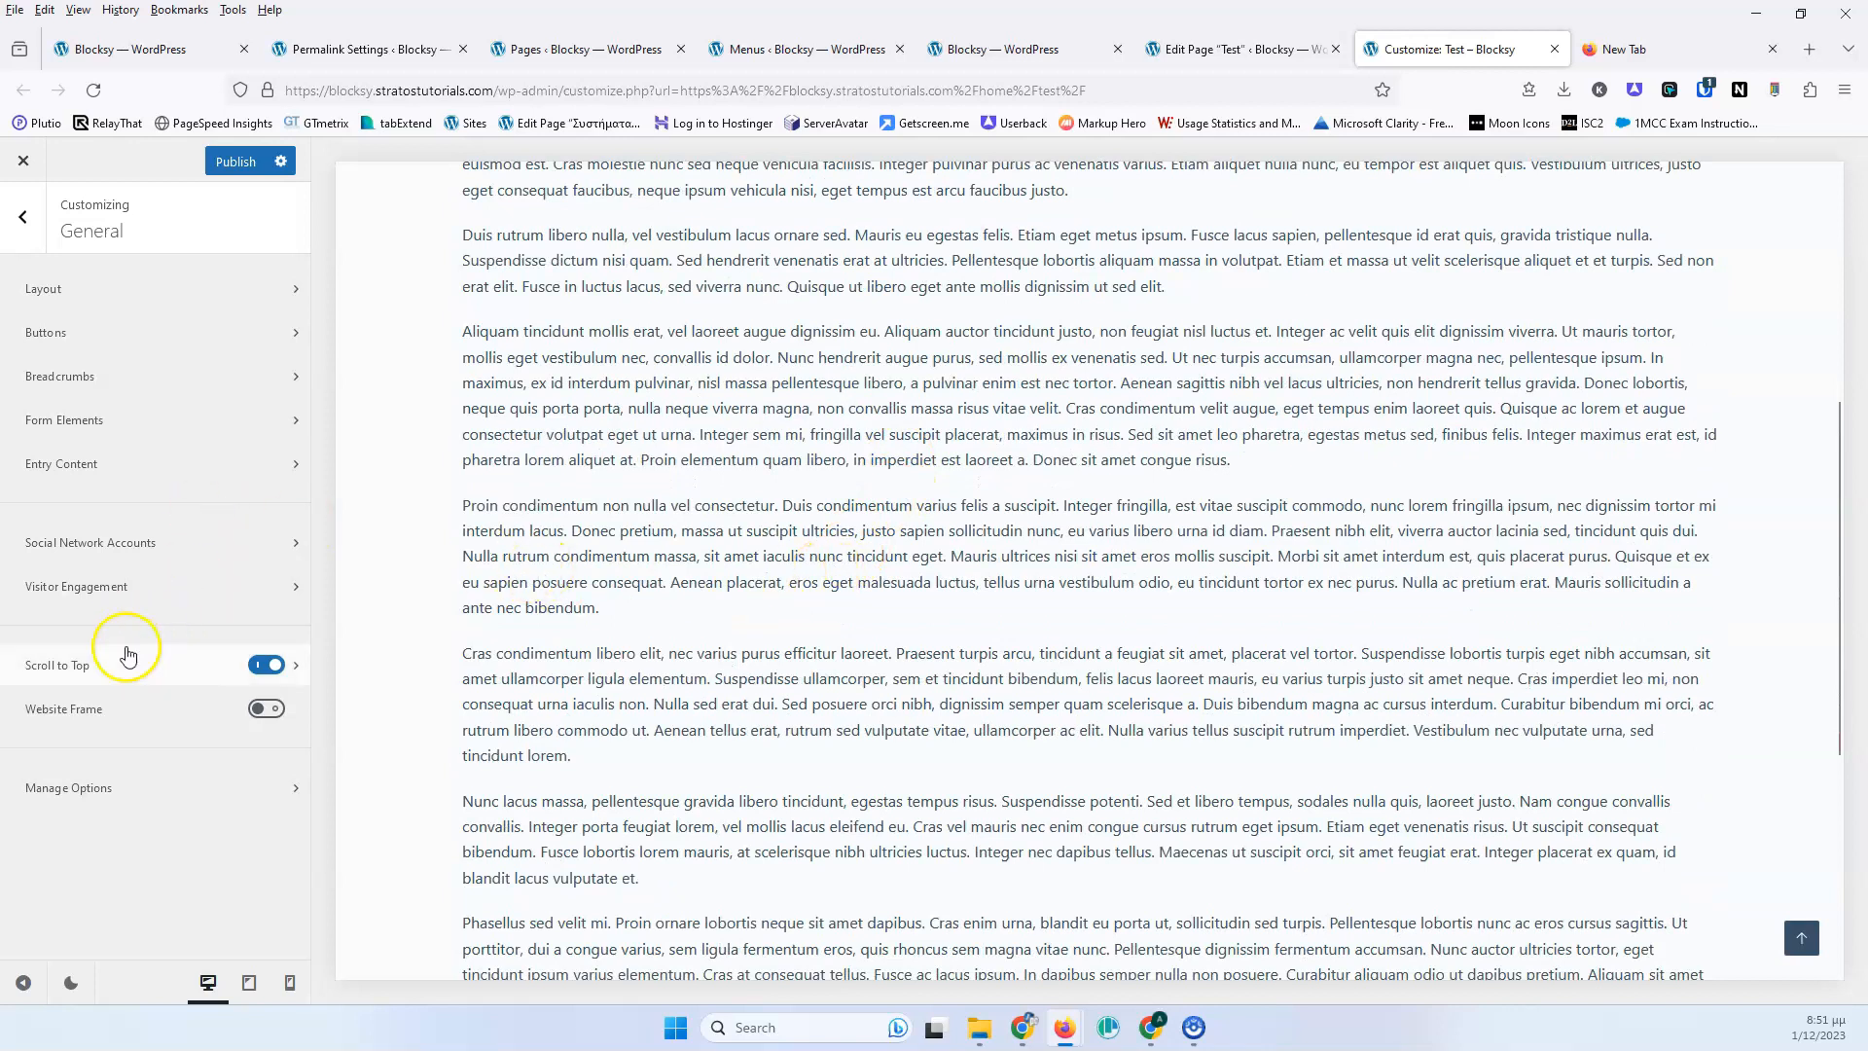
{"action": "left_click", "coordinate": [94, 674]}
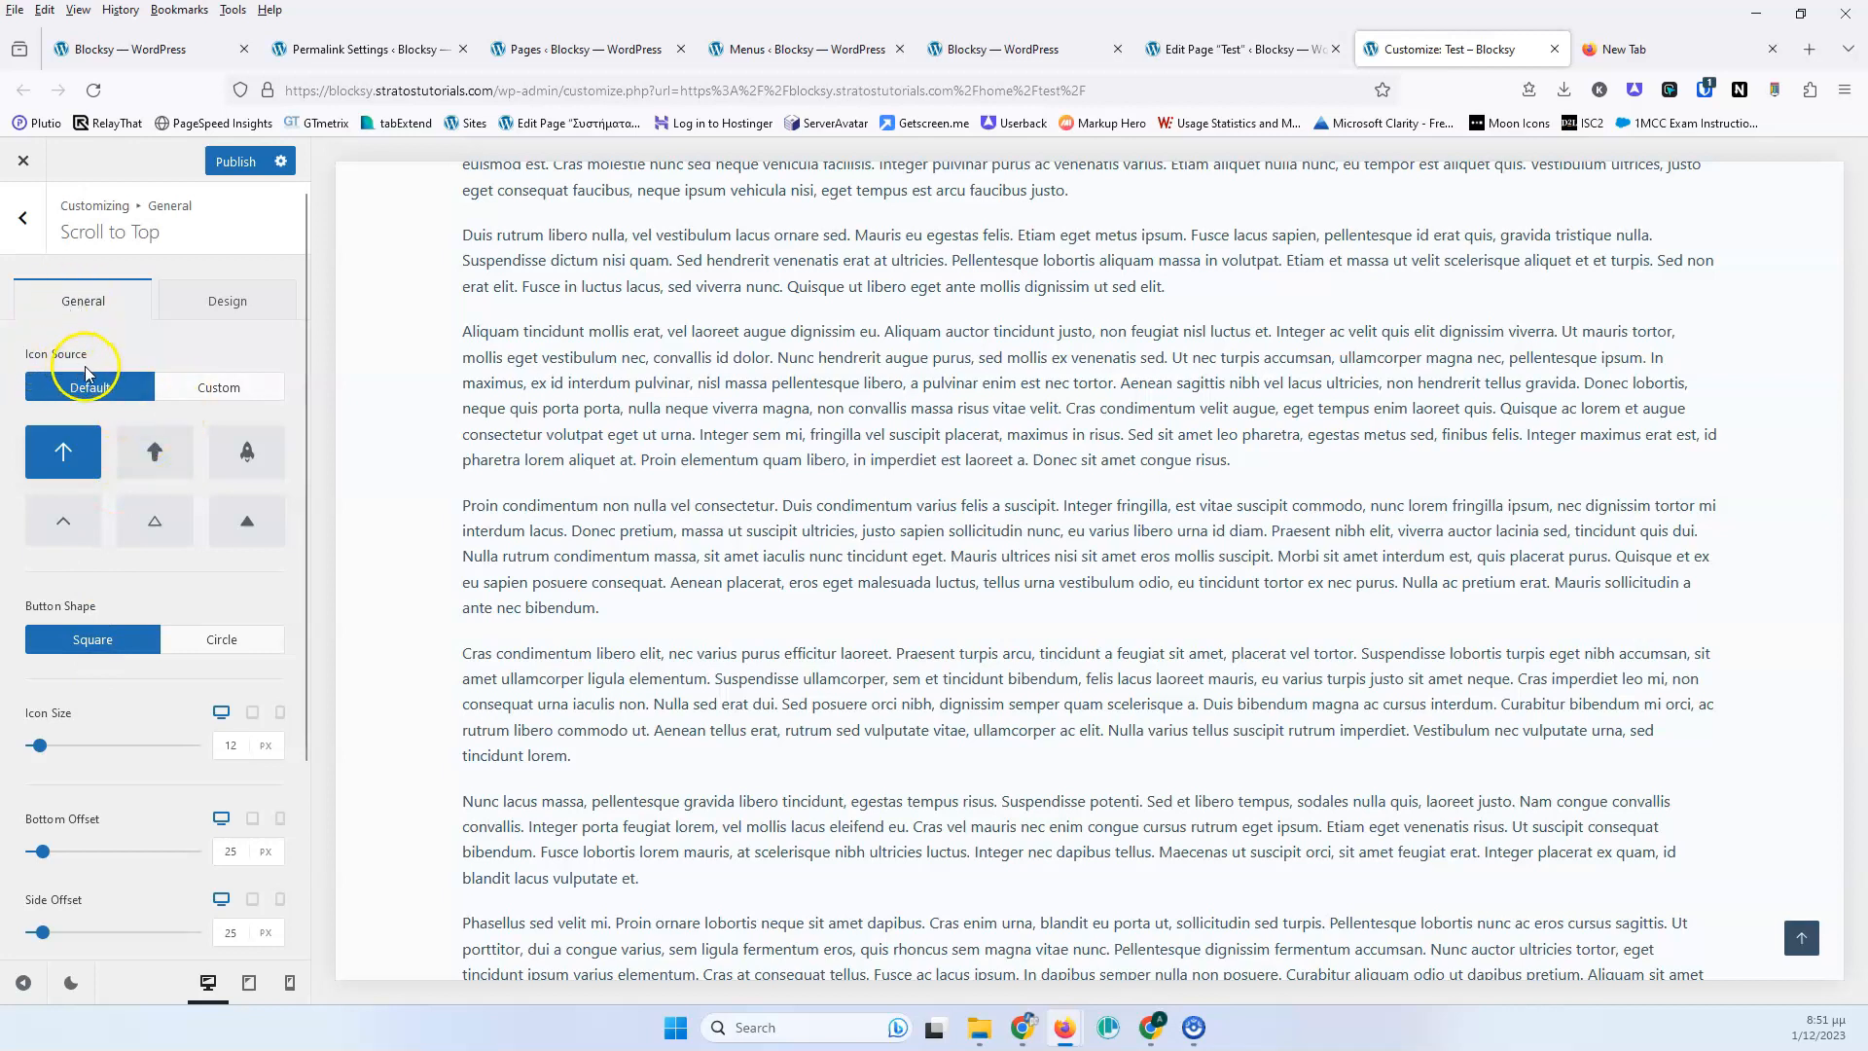
Try the Custom icon source and browse its icon library and the icon upload option.
{"action": "left_click", "coordinate": [214, 394]}
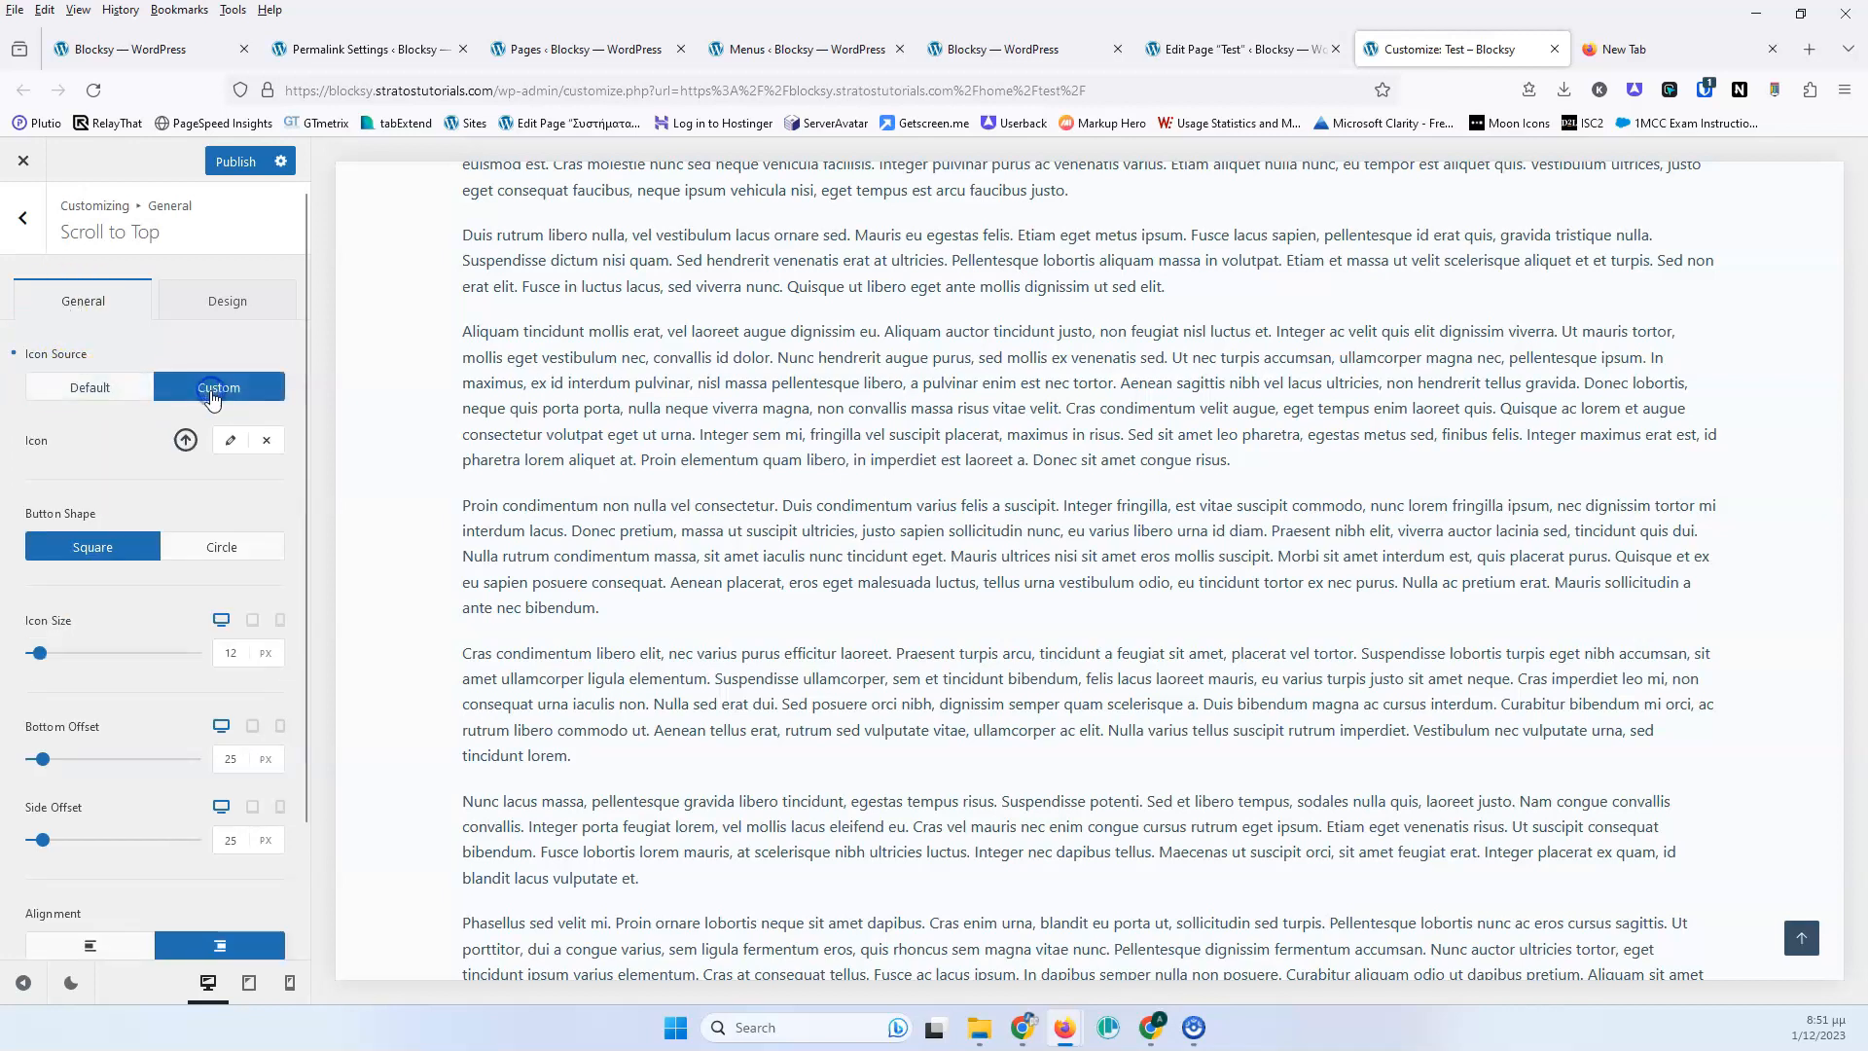
{"action": "left_click", "coordinate": [232, 443]}
{"action": "scroll", "coordinate": [161, 689], "scroll_direction": "down", "scroll_amount": 3}
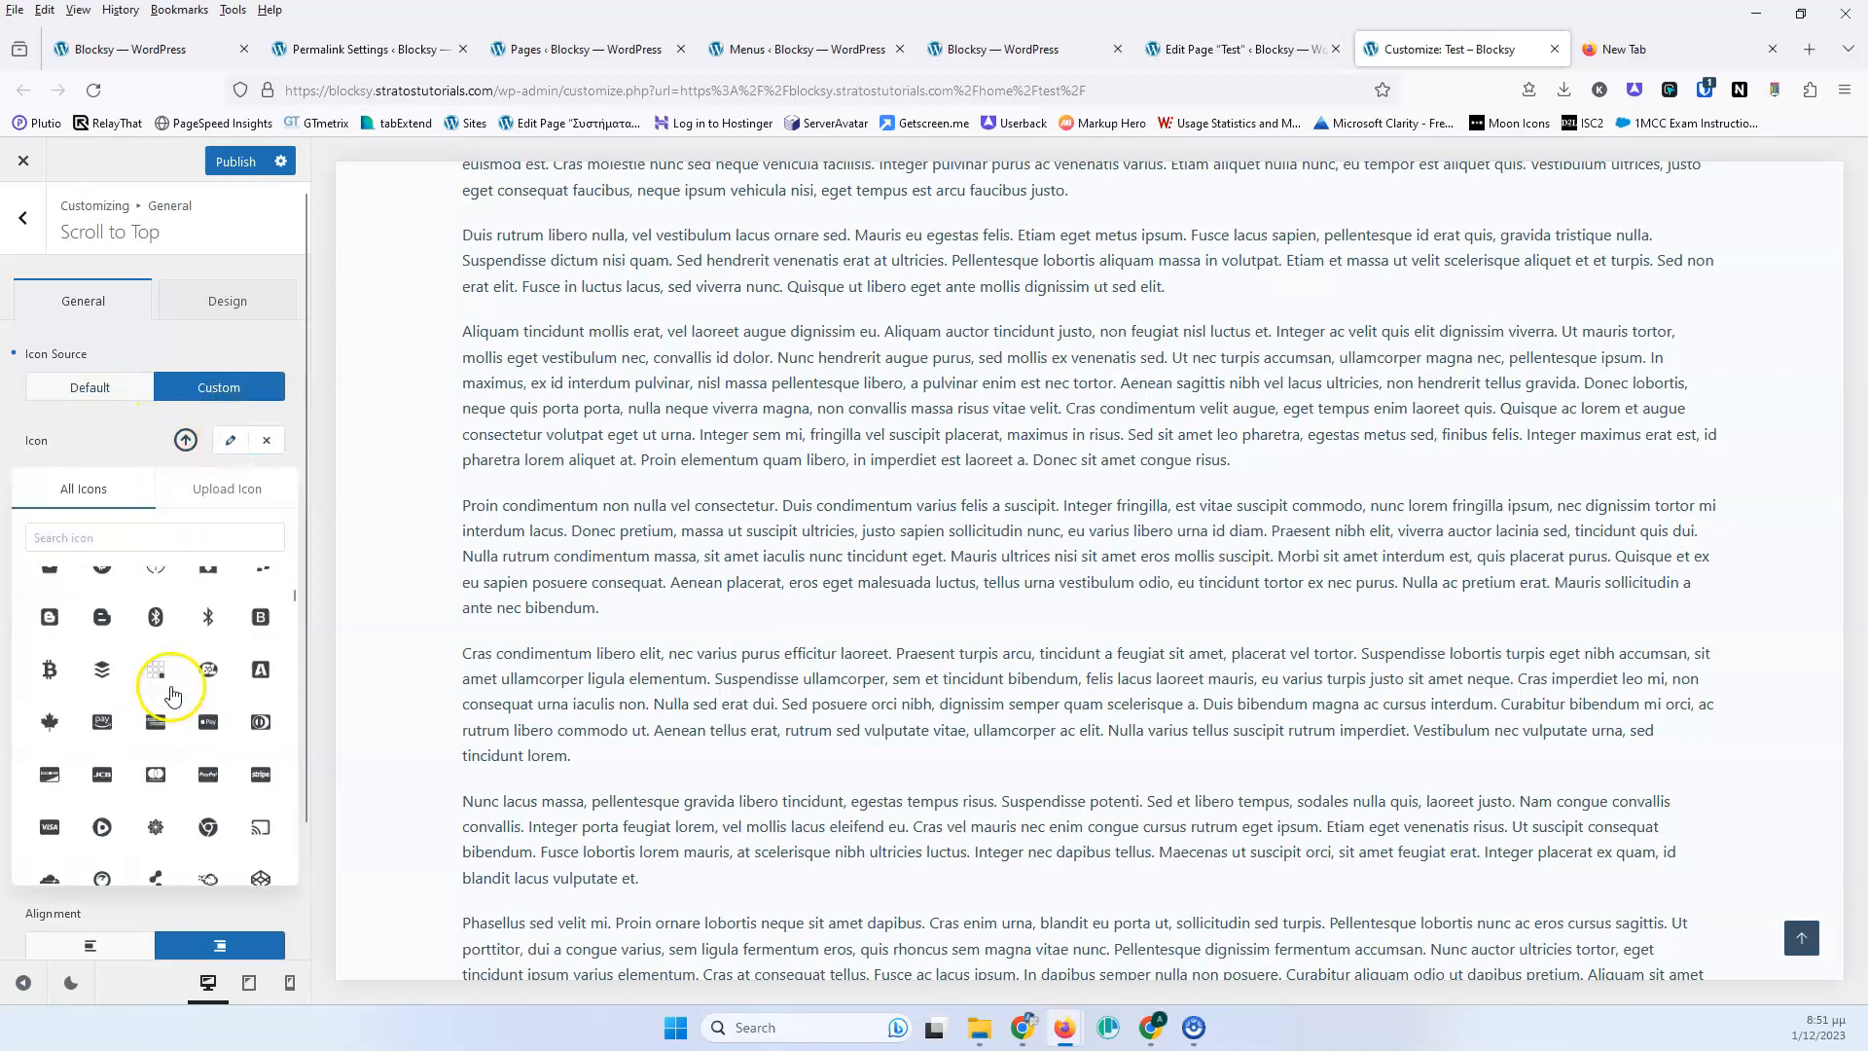
{"action": "left_click", "coordinate": [212, 488]}
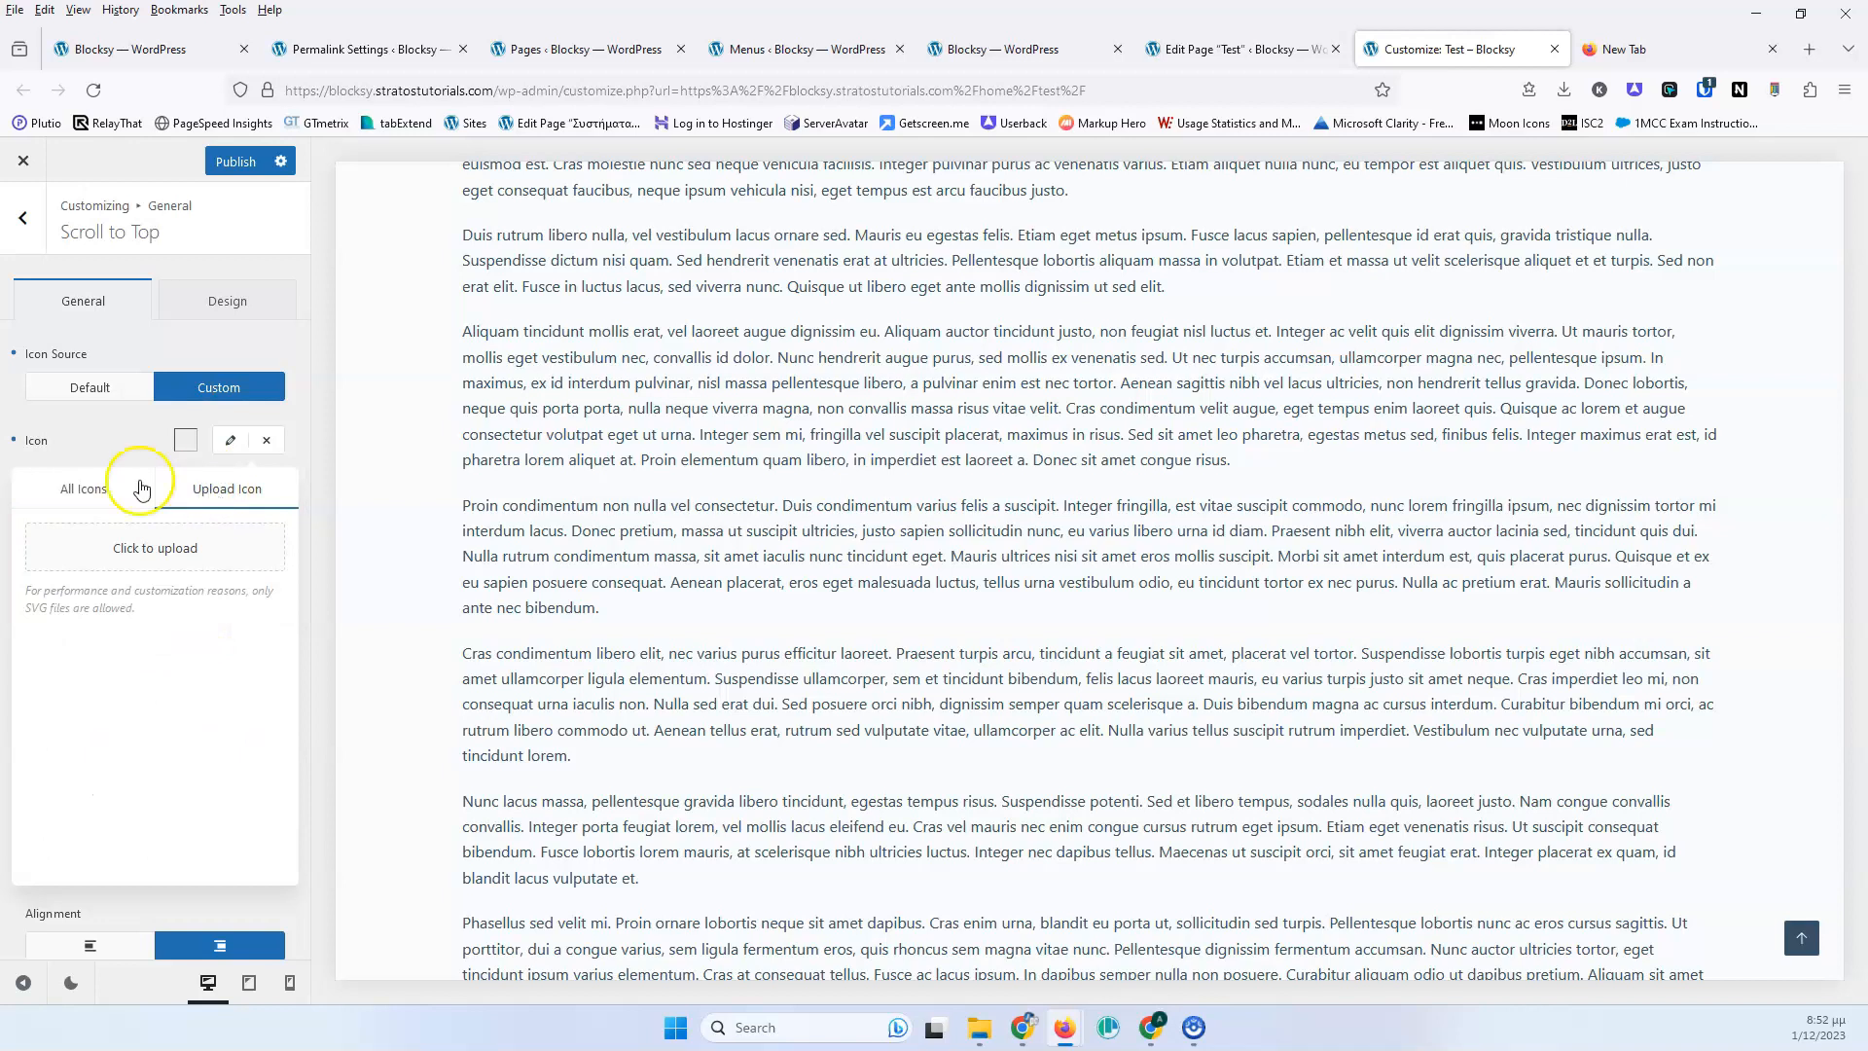
{"action": "left_click", "coordinate": [103, 481]}
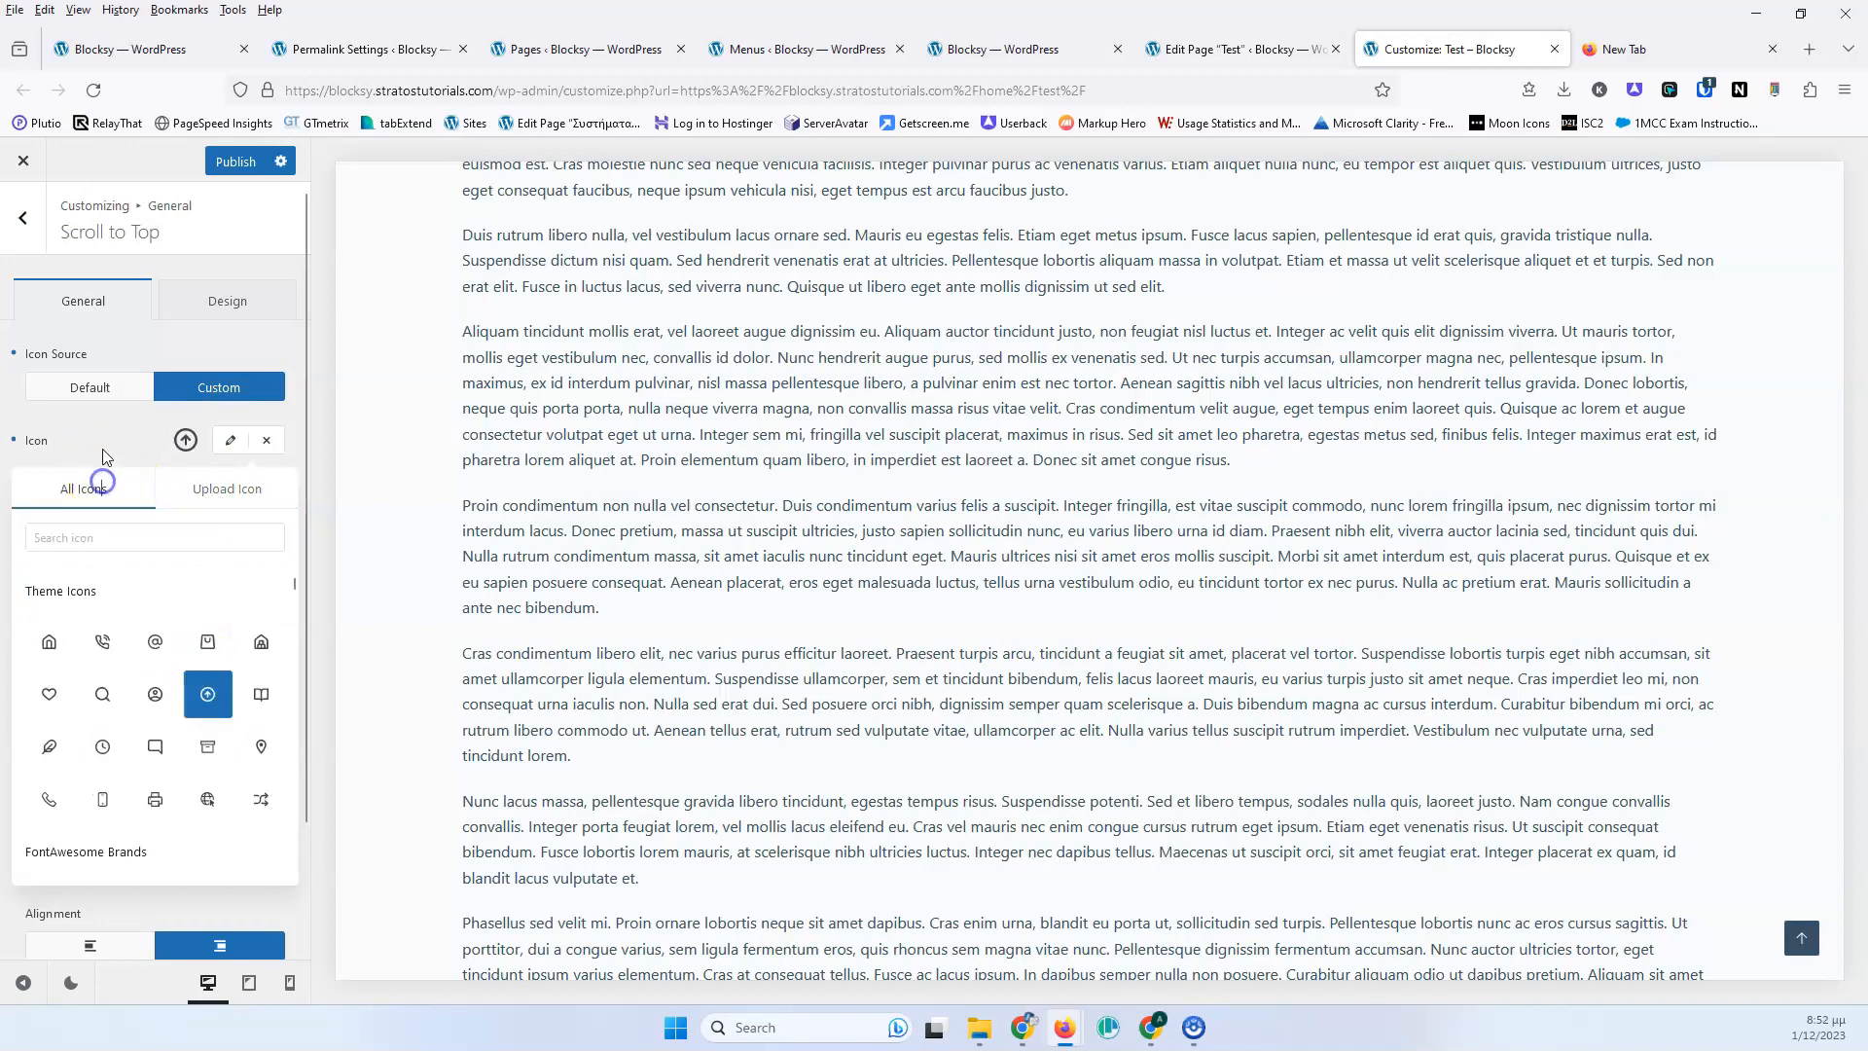
{"action": "left_click", "coordinate": [103, 440]}
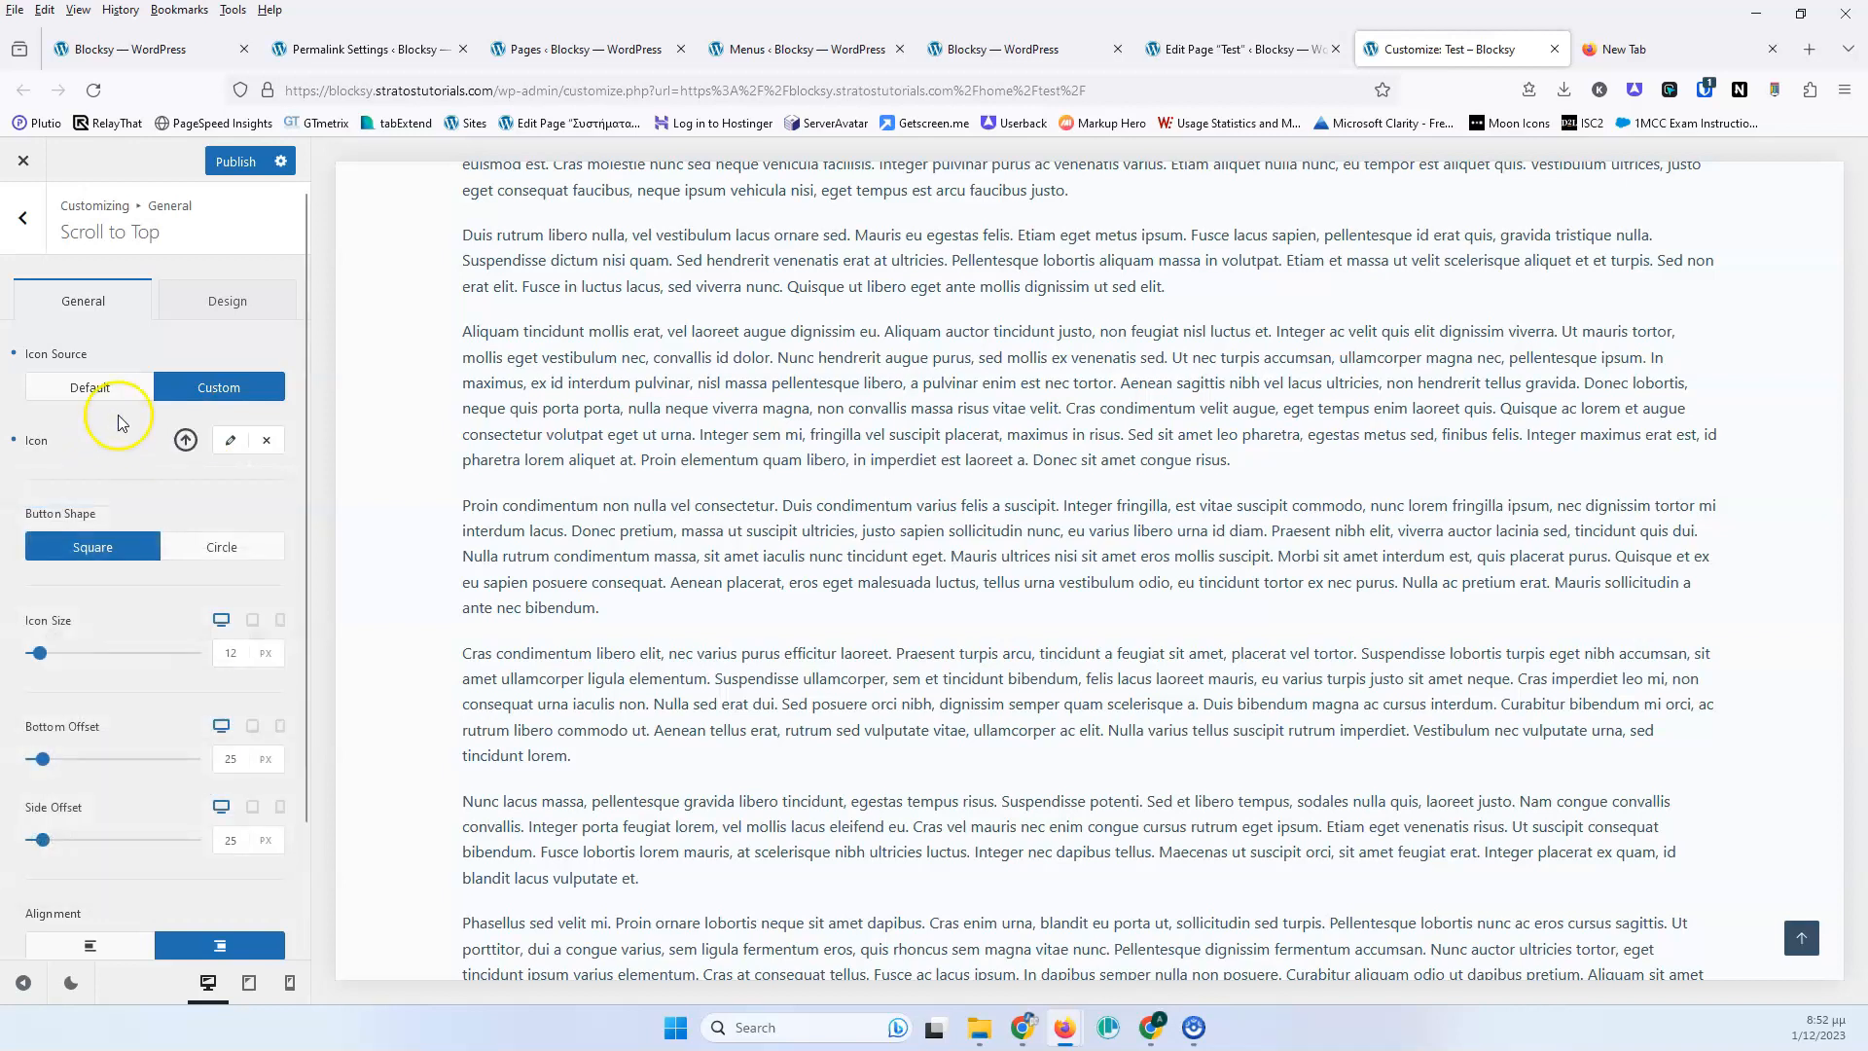
Restore the Default icon source, choose the solid triangle icon, and try the Circle button shape before reverting to Square.
{"action": "left_click", "coordinate": [120, 391]}
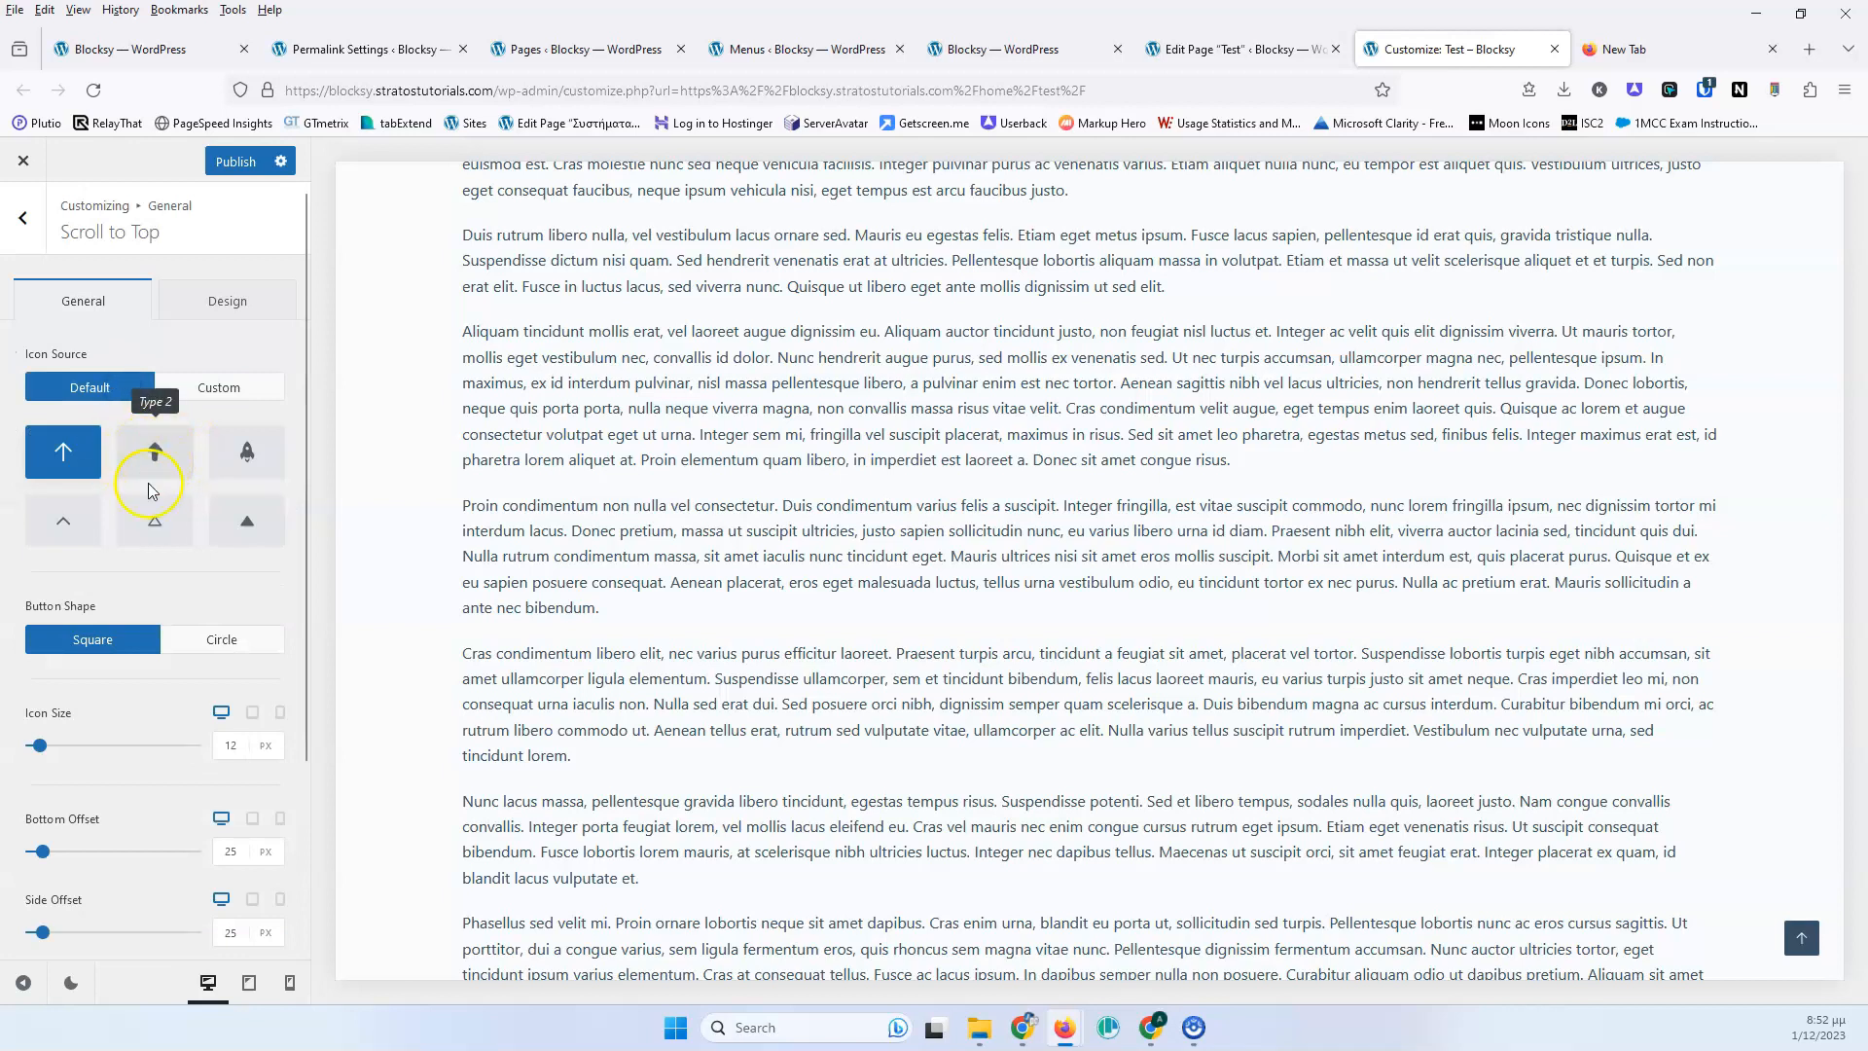
{"action": "left_click", "coordinate": [246, 530]}
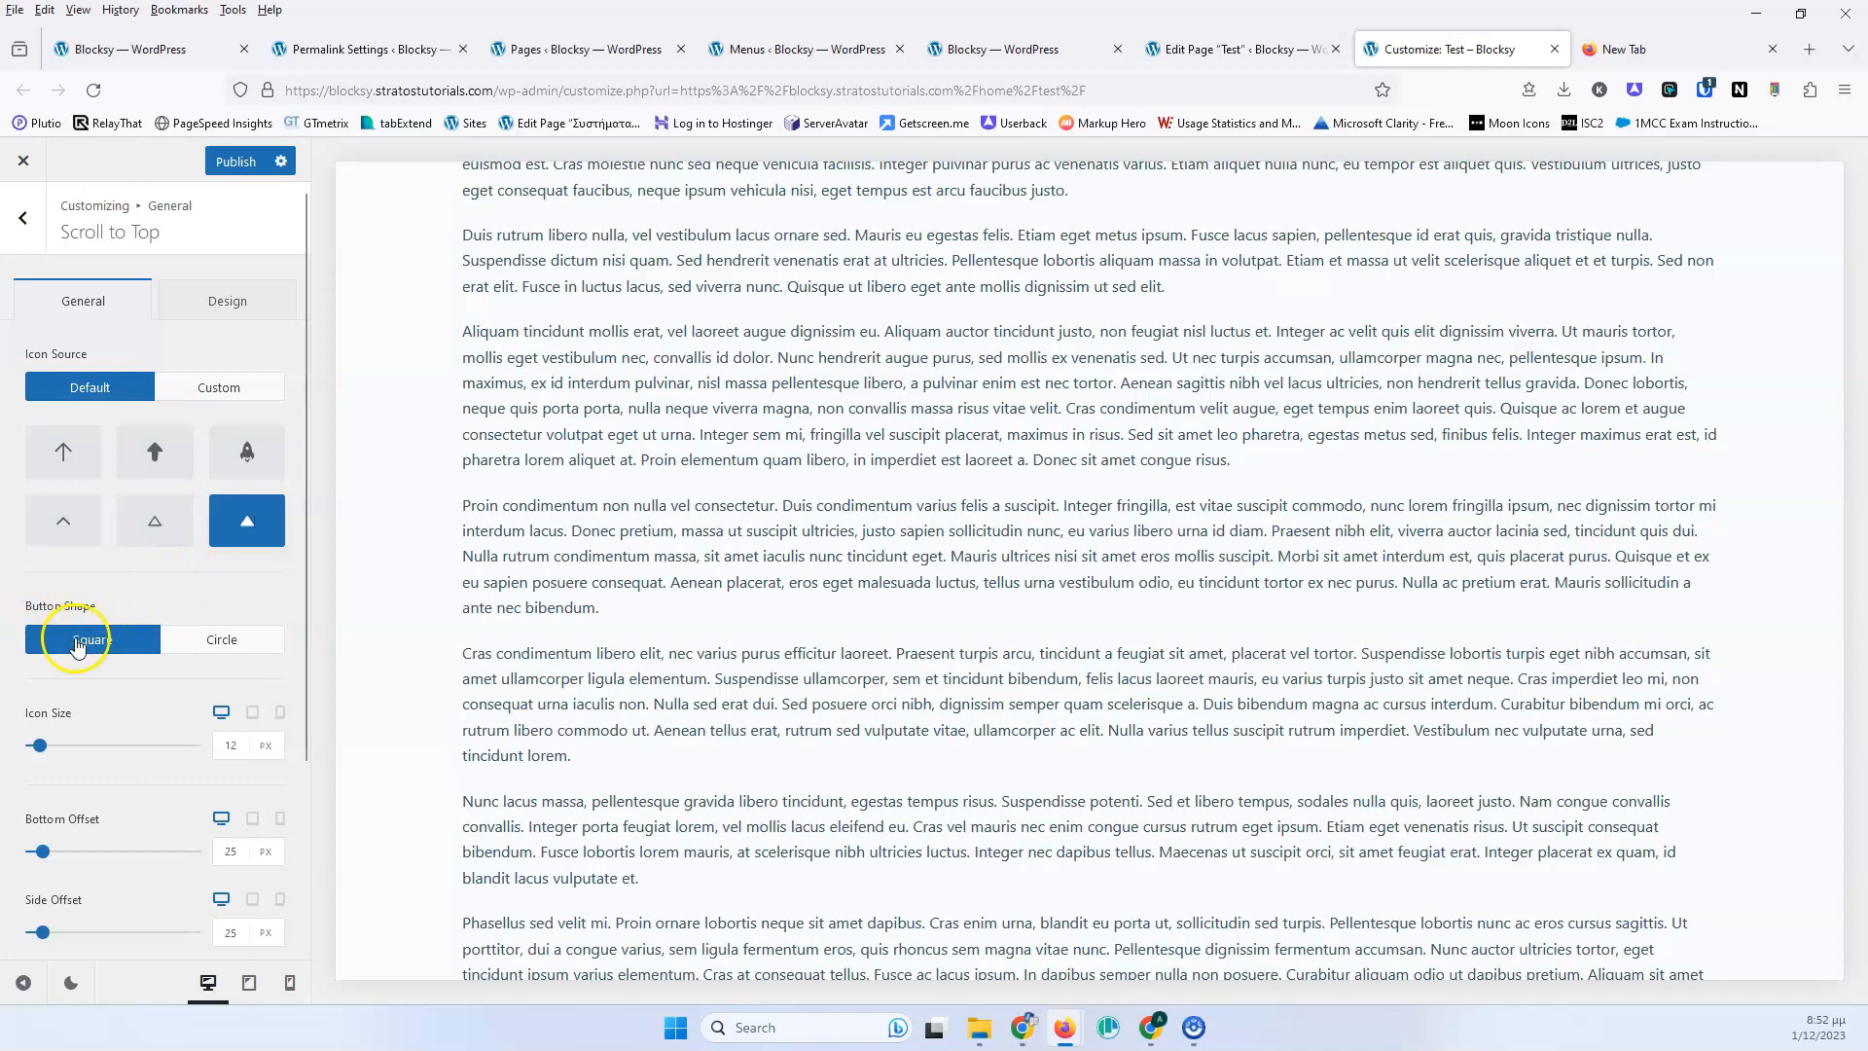
{"action": "left_click", "coordinate": [212, 639]}
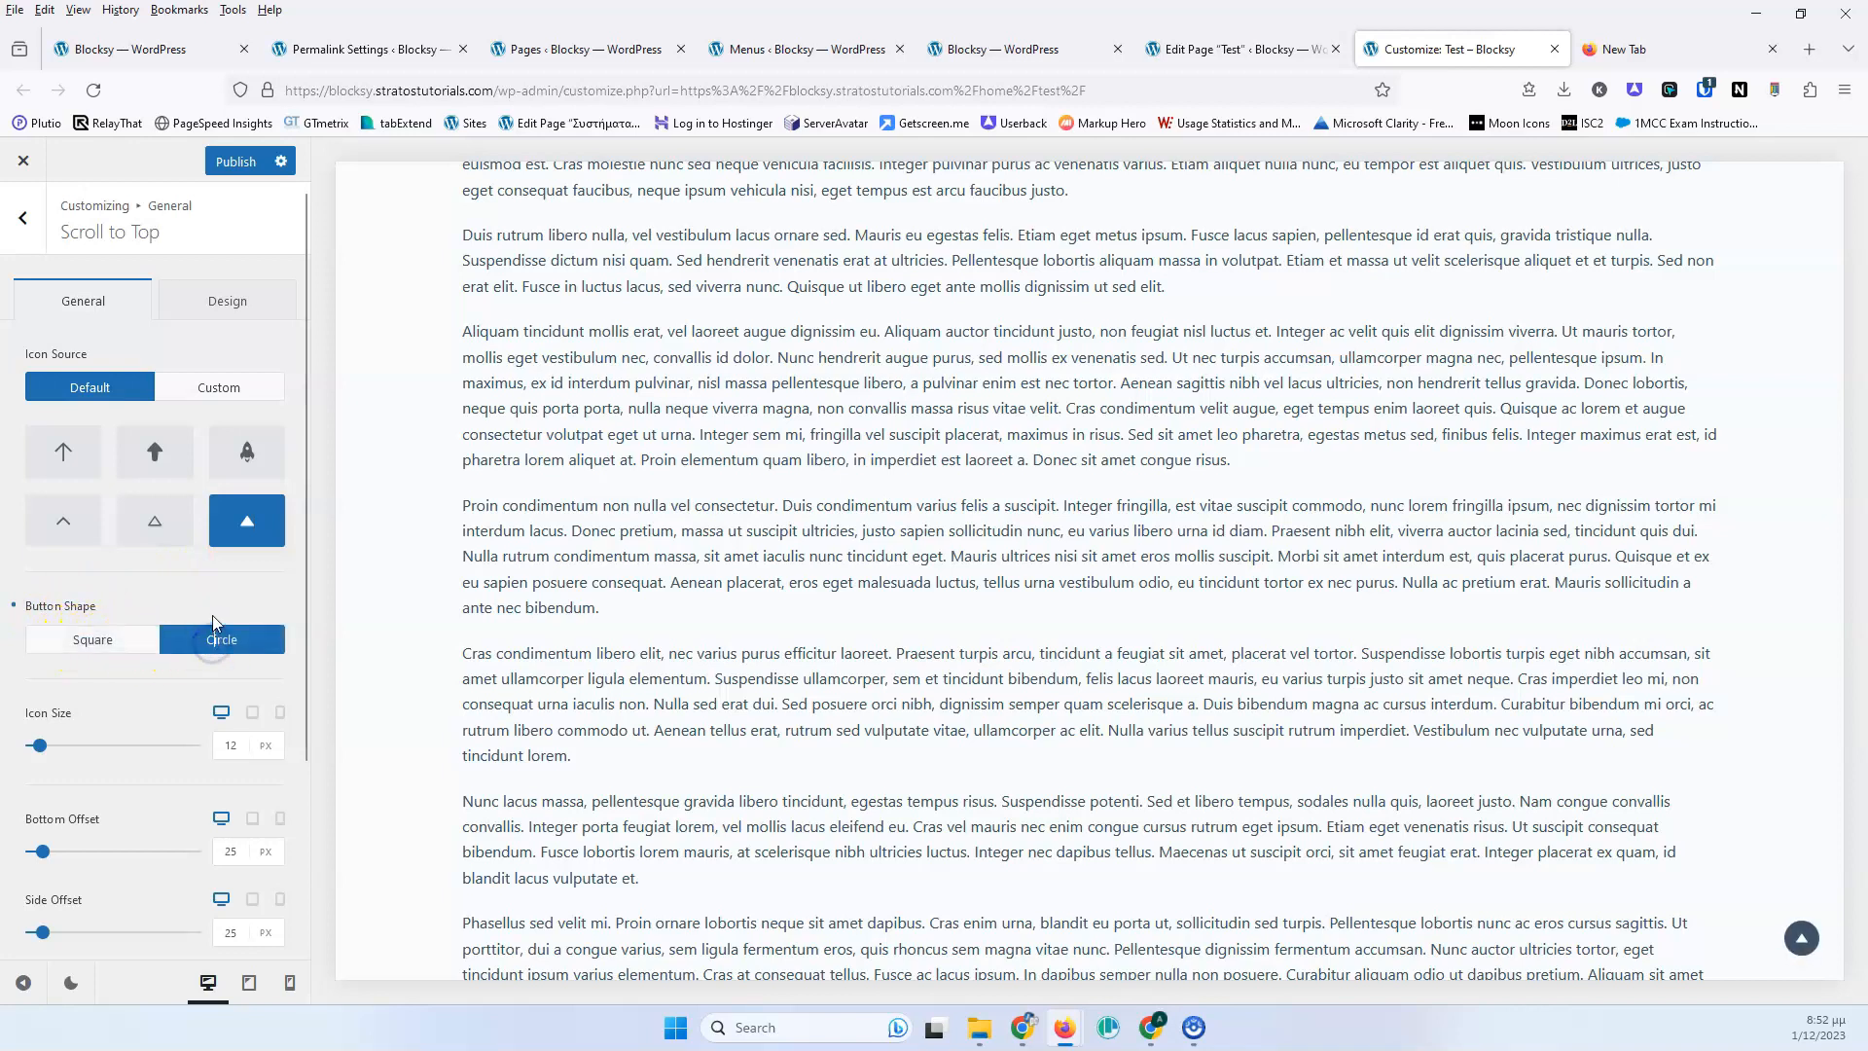
{"action": "left_click", "coordinate": [109, 641]}
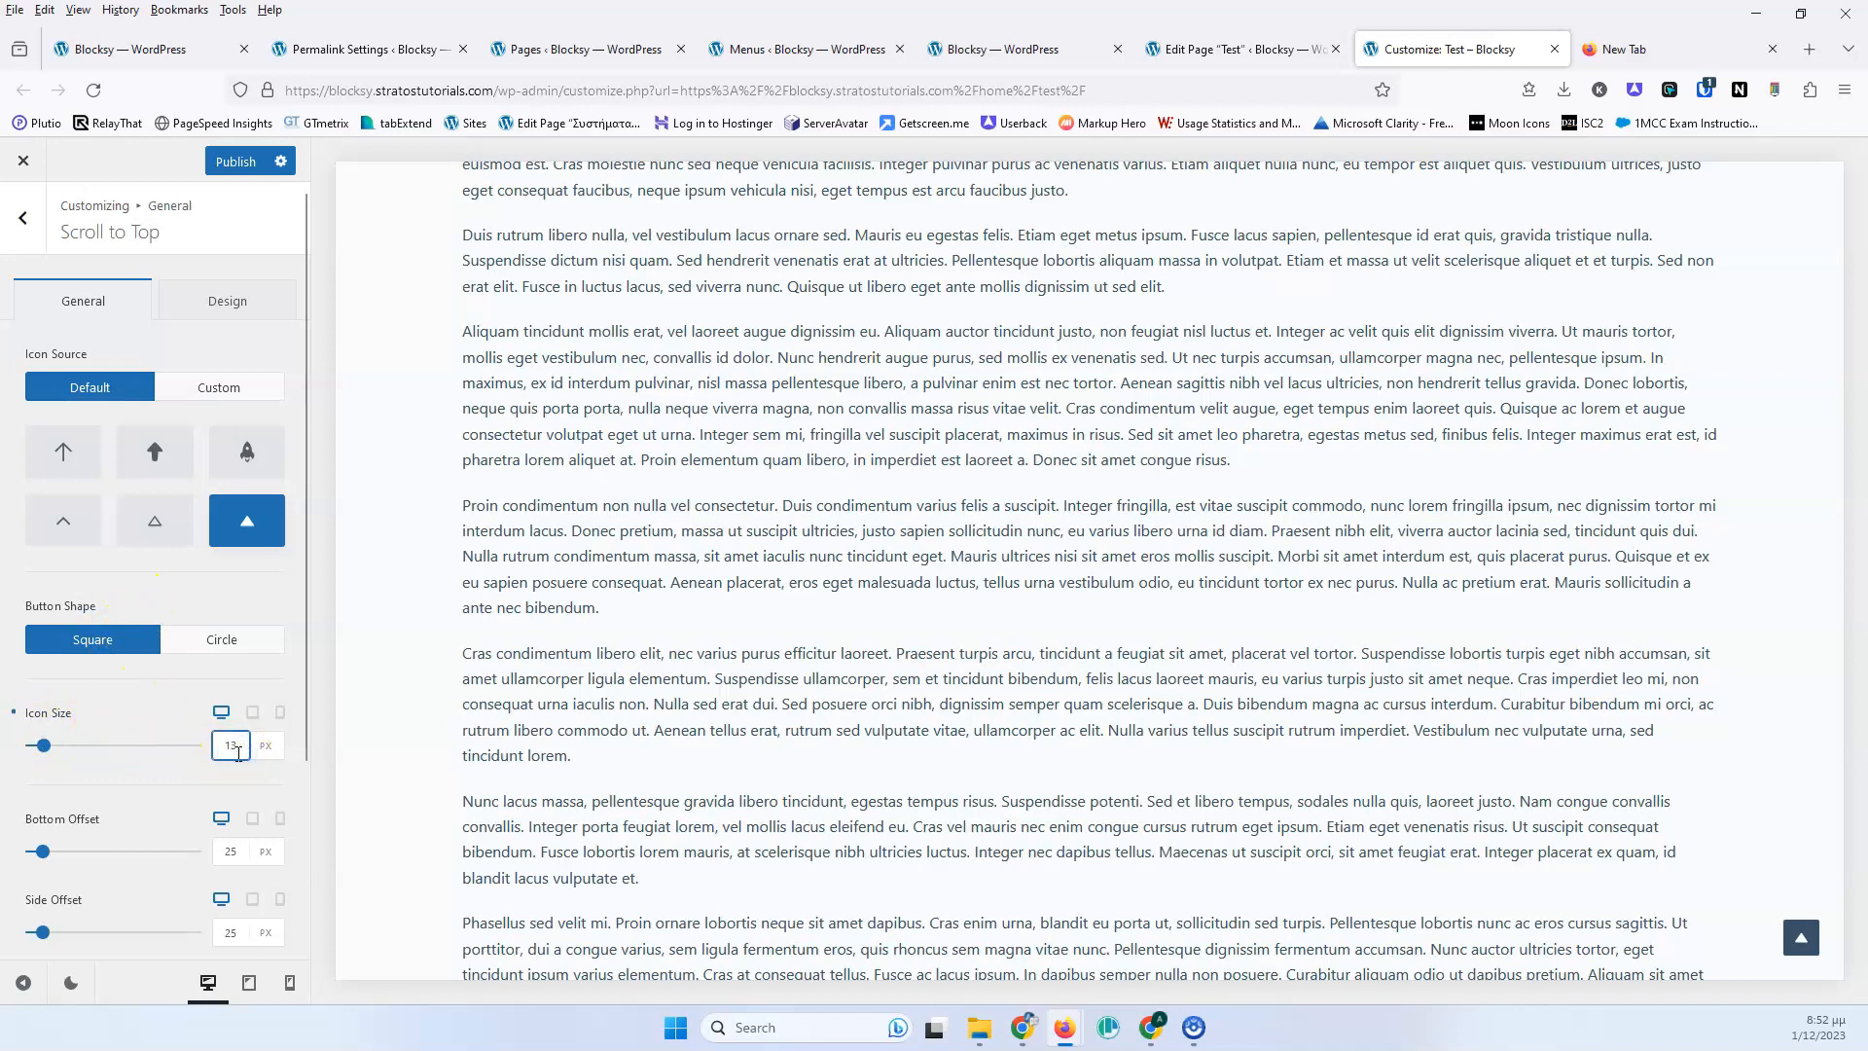
Set the scroll-to-top icon size to 15 px and both the bottom and side offsets to 40 px.
{"action": "key", "text": "Up"}
{"action": "left_click", "coordinate": [242, 850]}
{"action": "key", "text": "Up"}
{"action": "key", "text": "Up"}
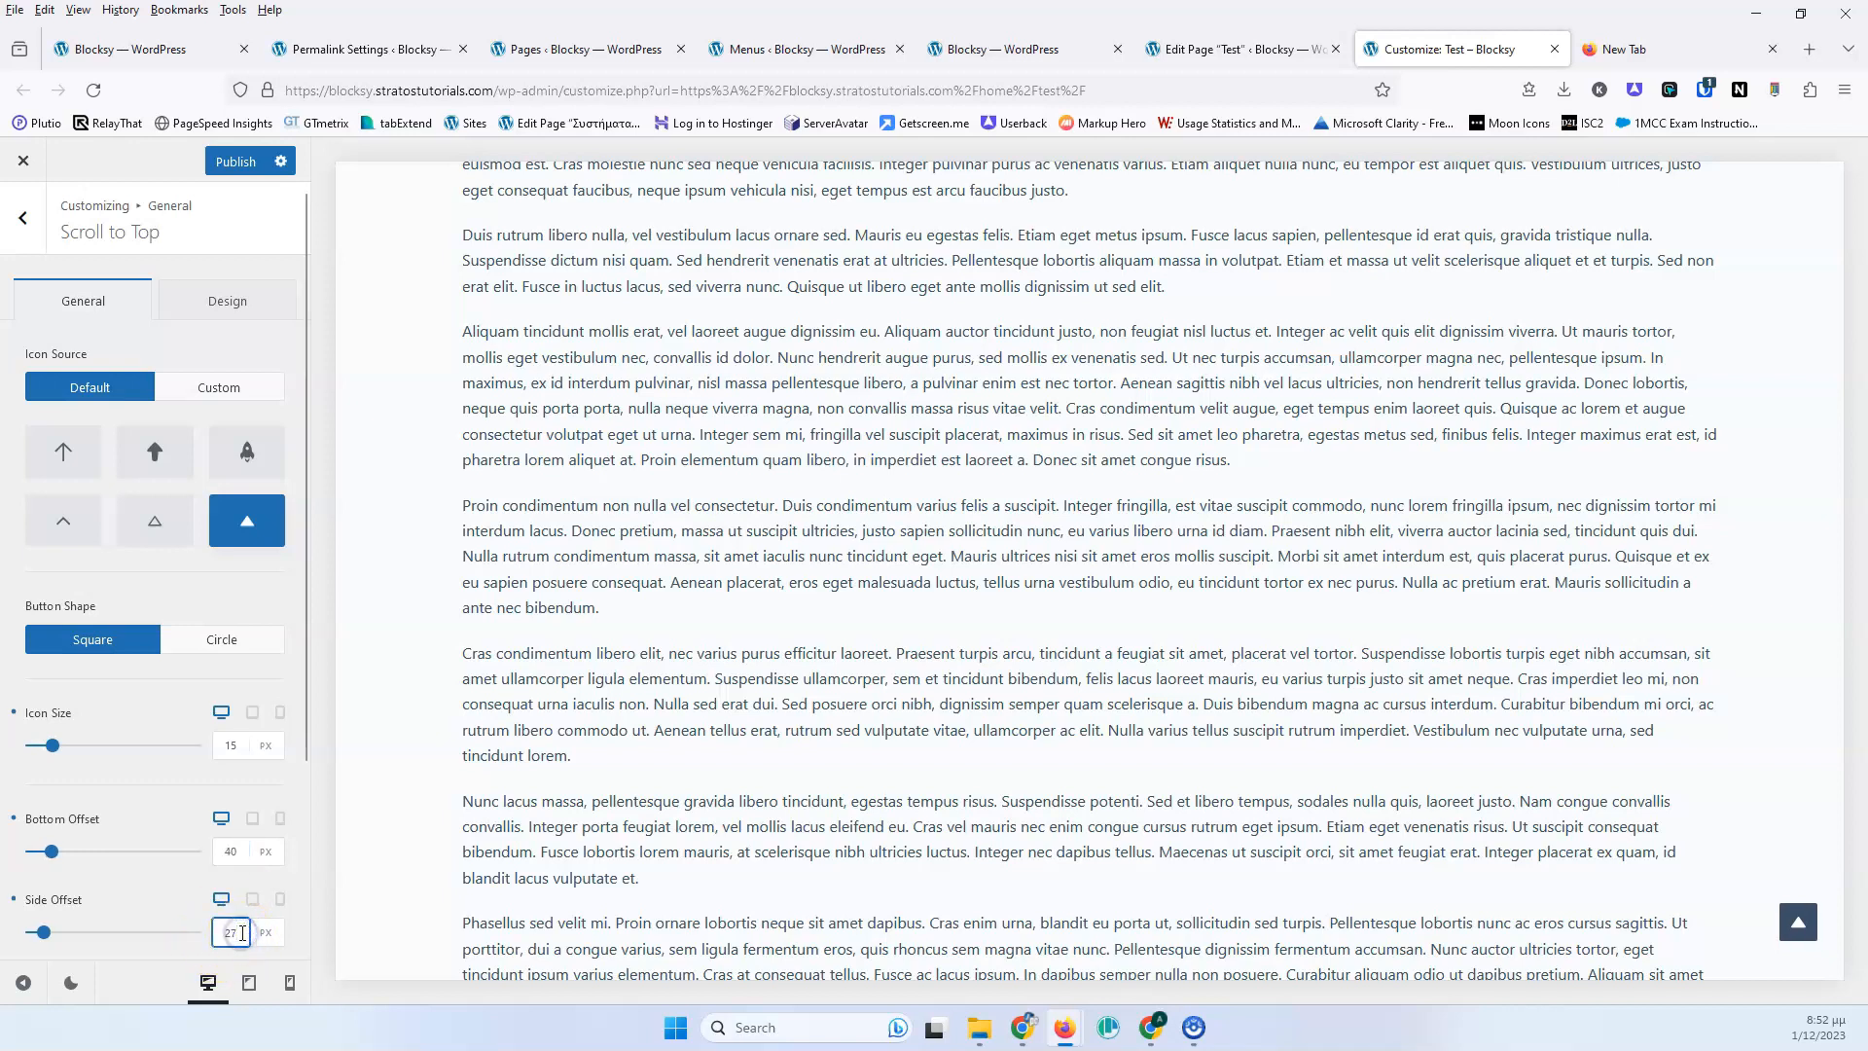
{"action": "key", "text": "Up"}
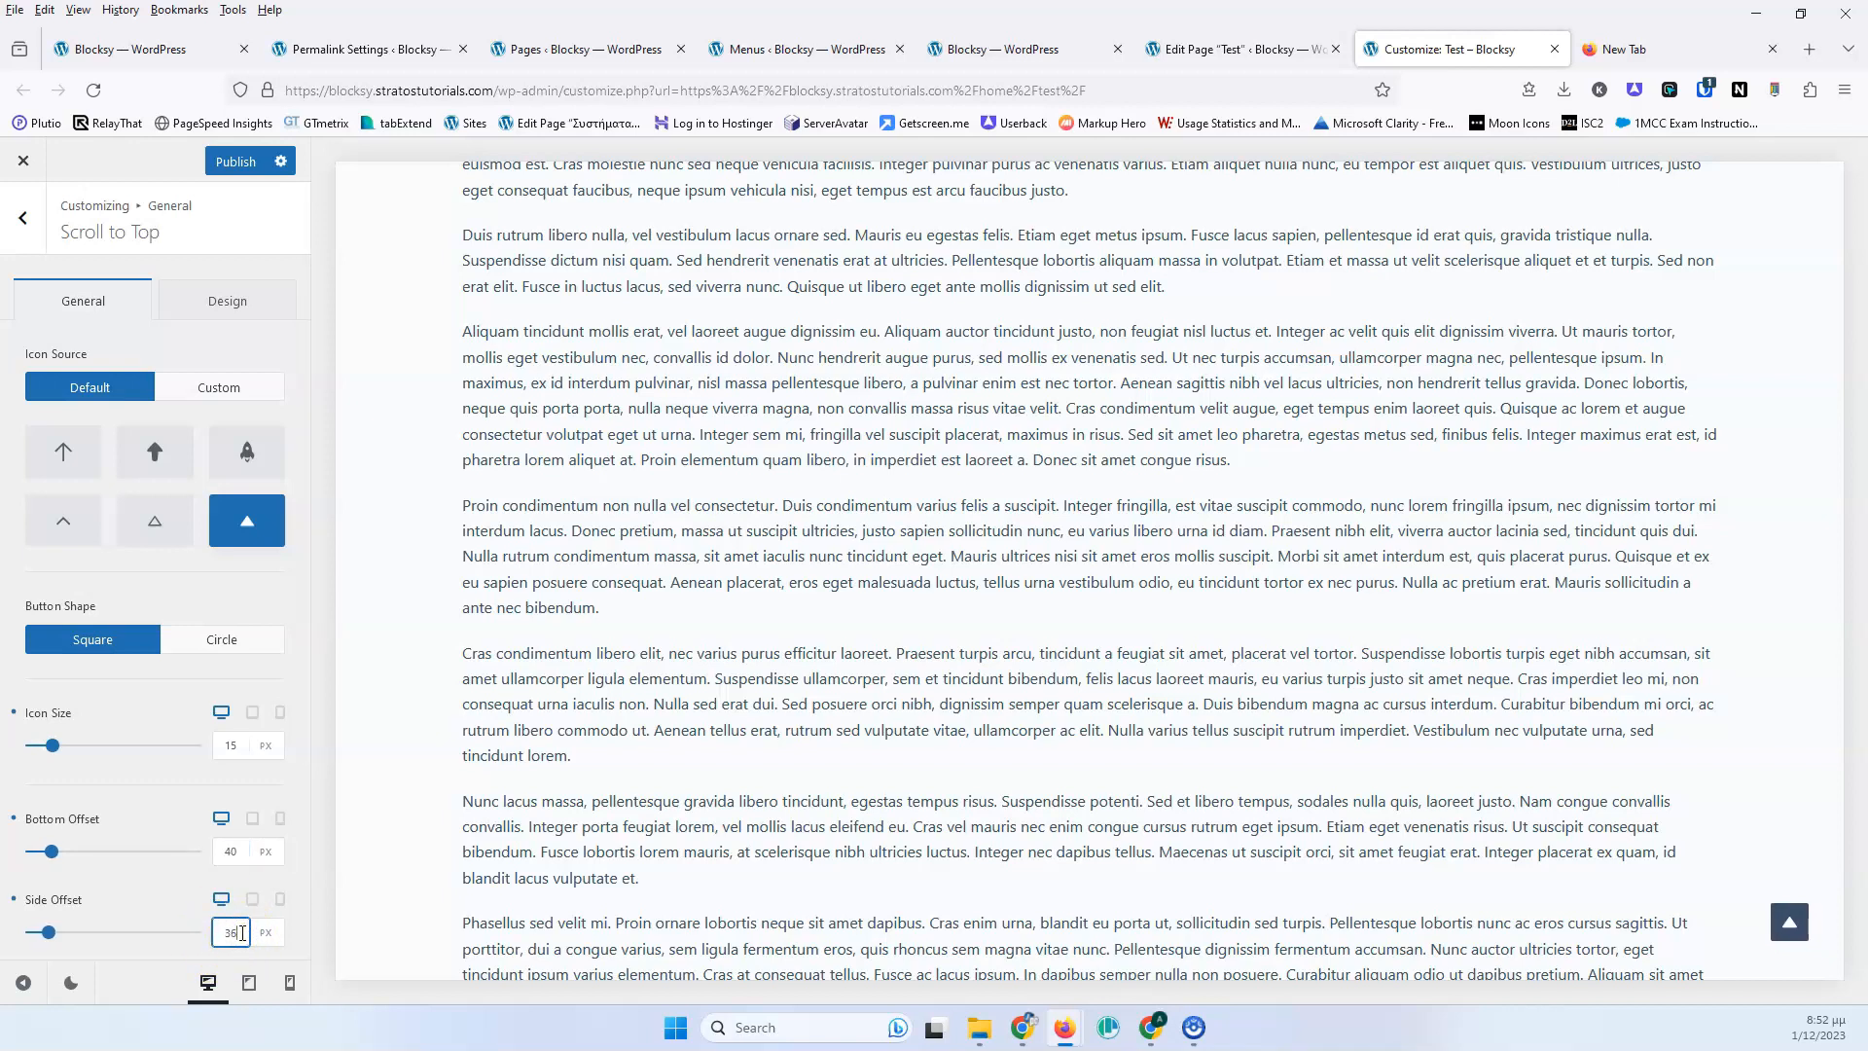
{"action": "key", "text": "Down"}
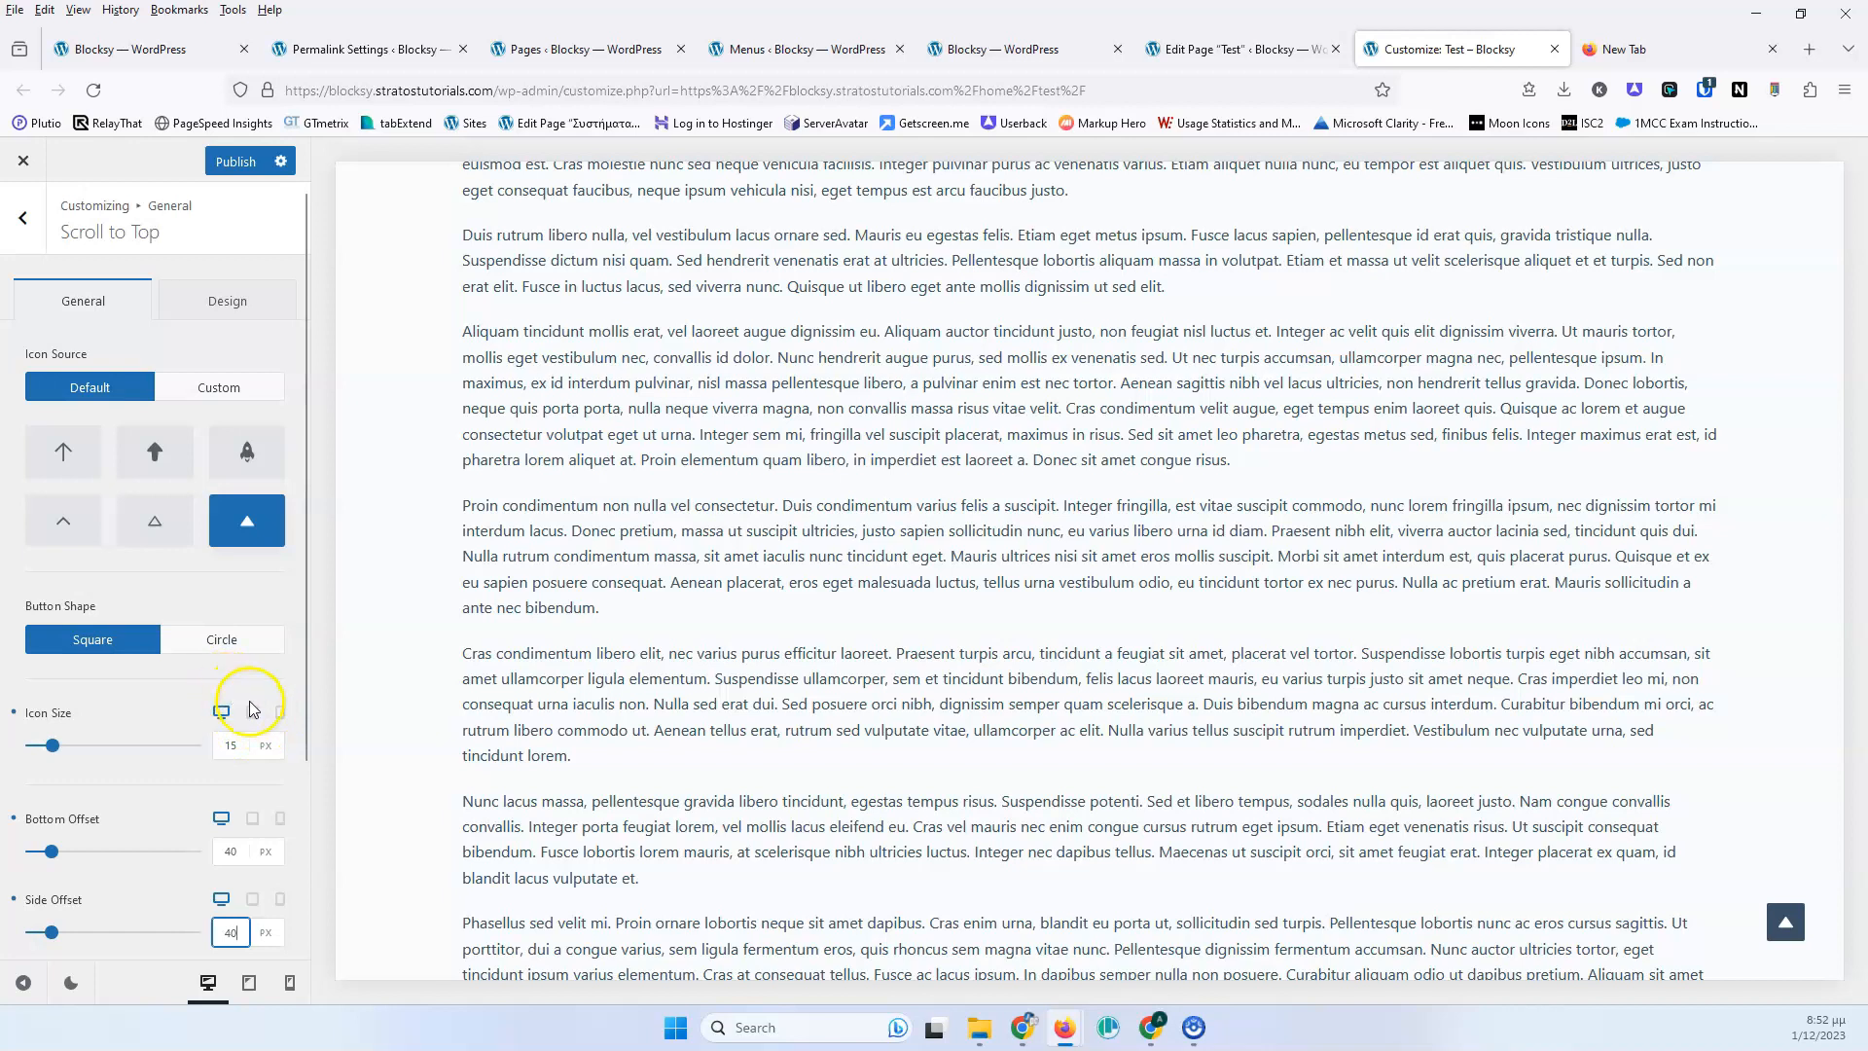
Set the scroll-to-top button's alignment to left.
{"action": "scroll", "coordinate": [234, 622], "scroll_direction": "down", "scroll_amount": 2}
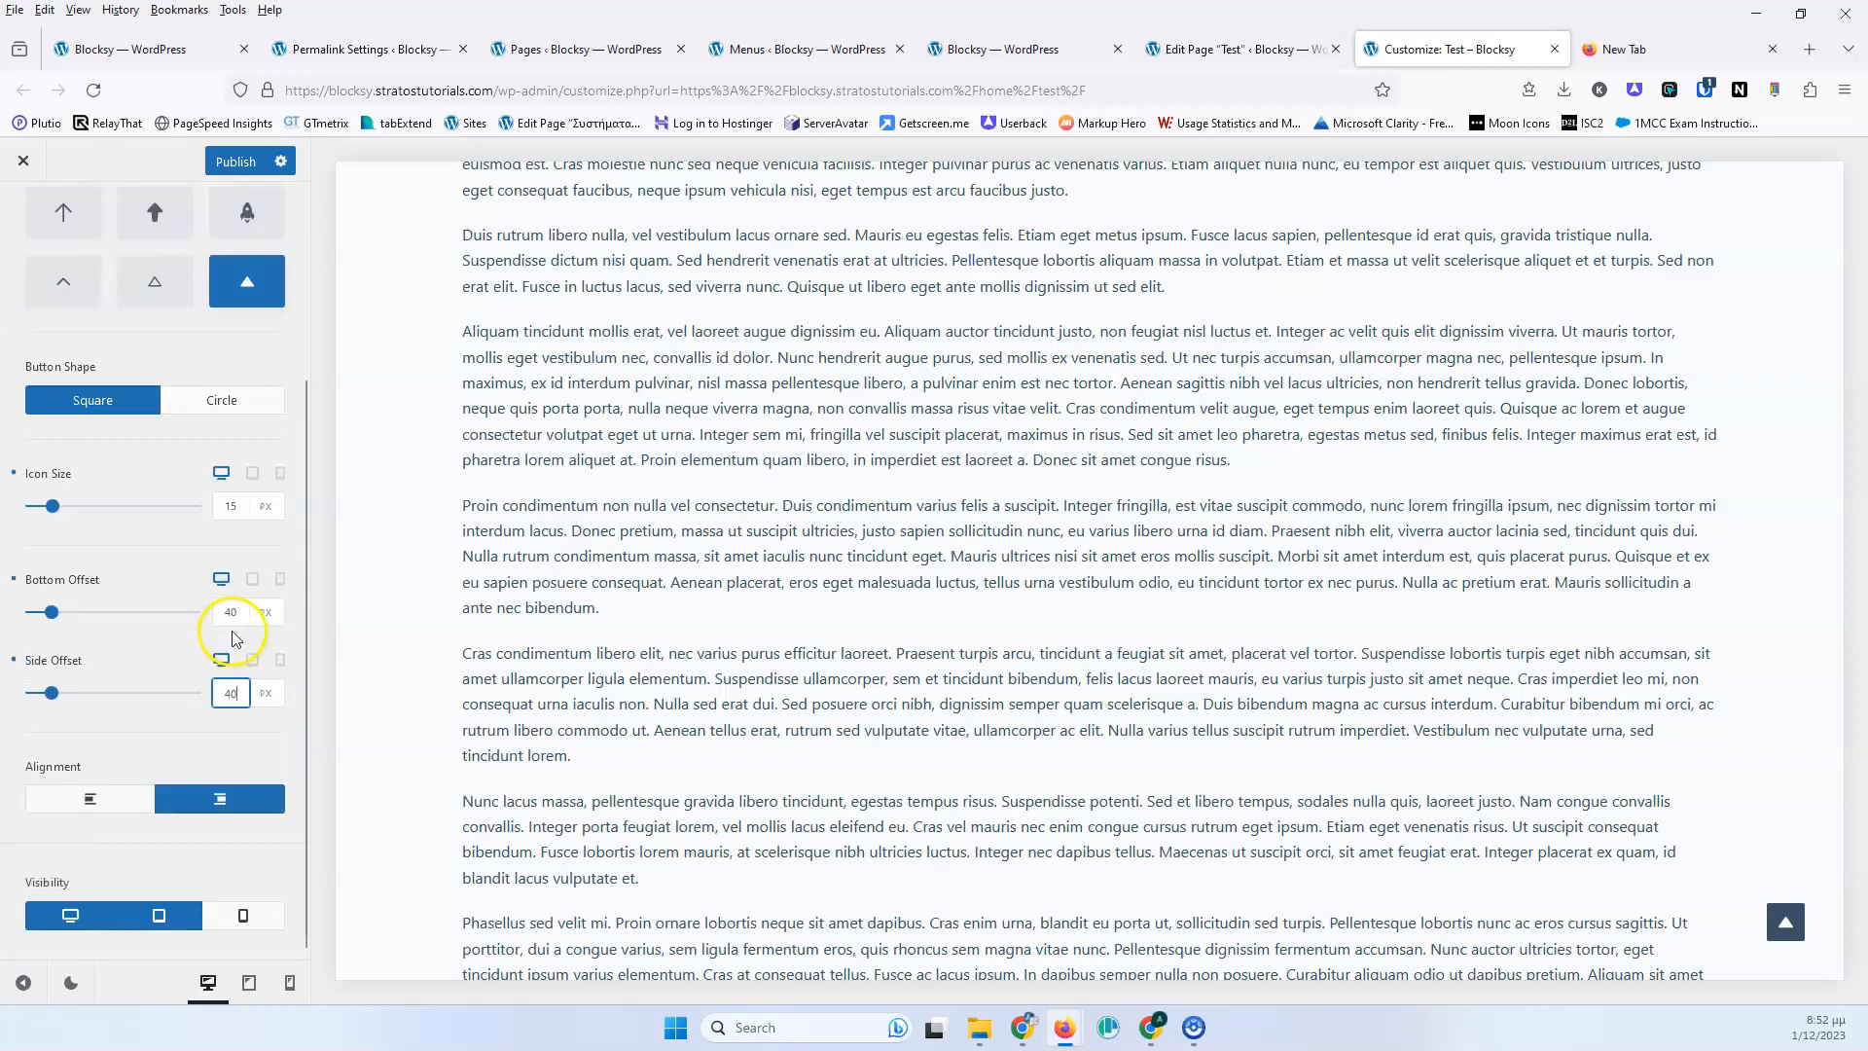
{"action": "left_click", "coordinate": [96, 804]}
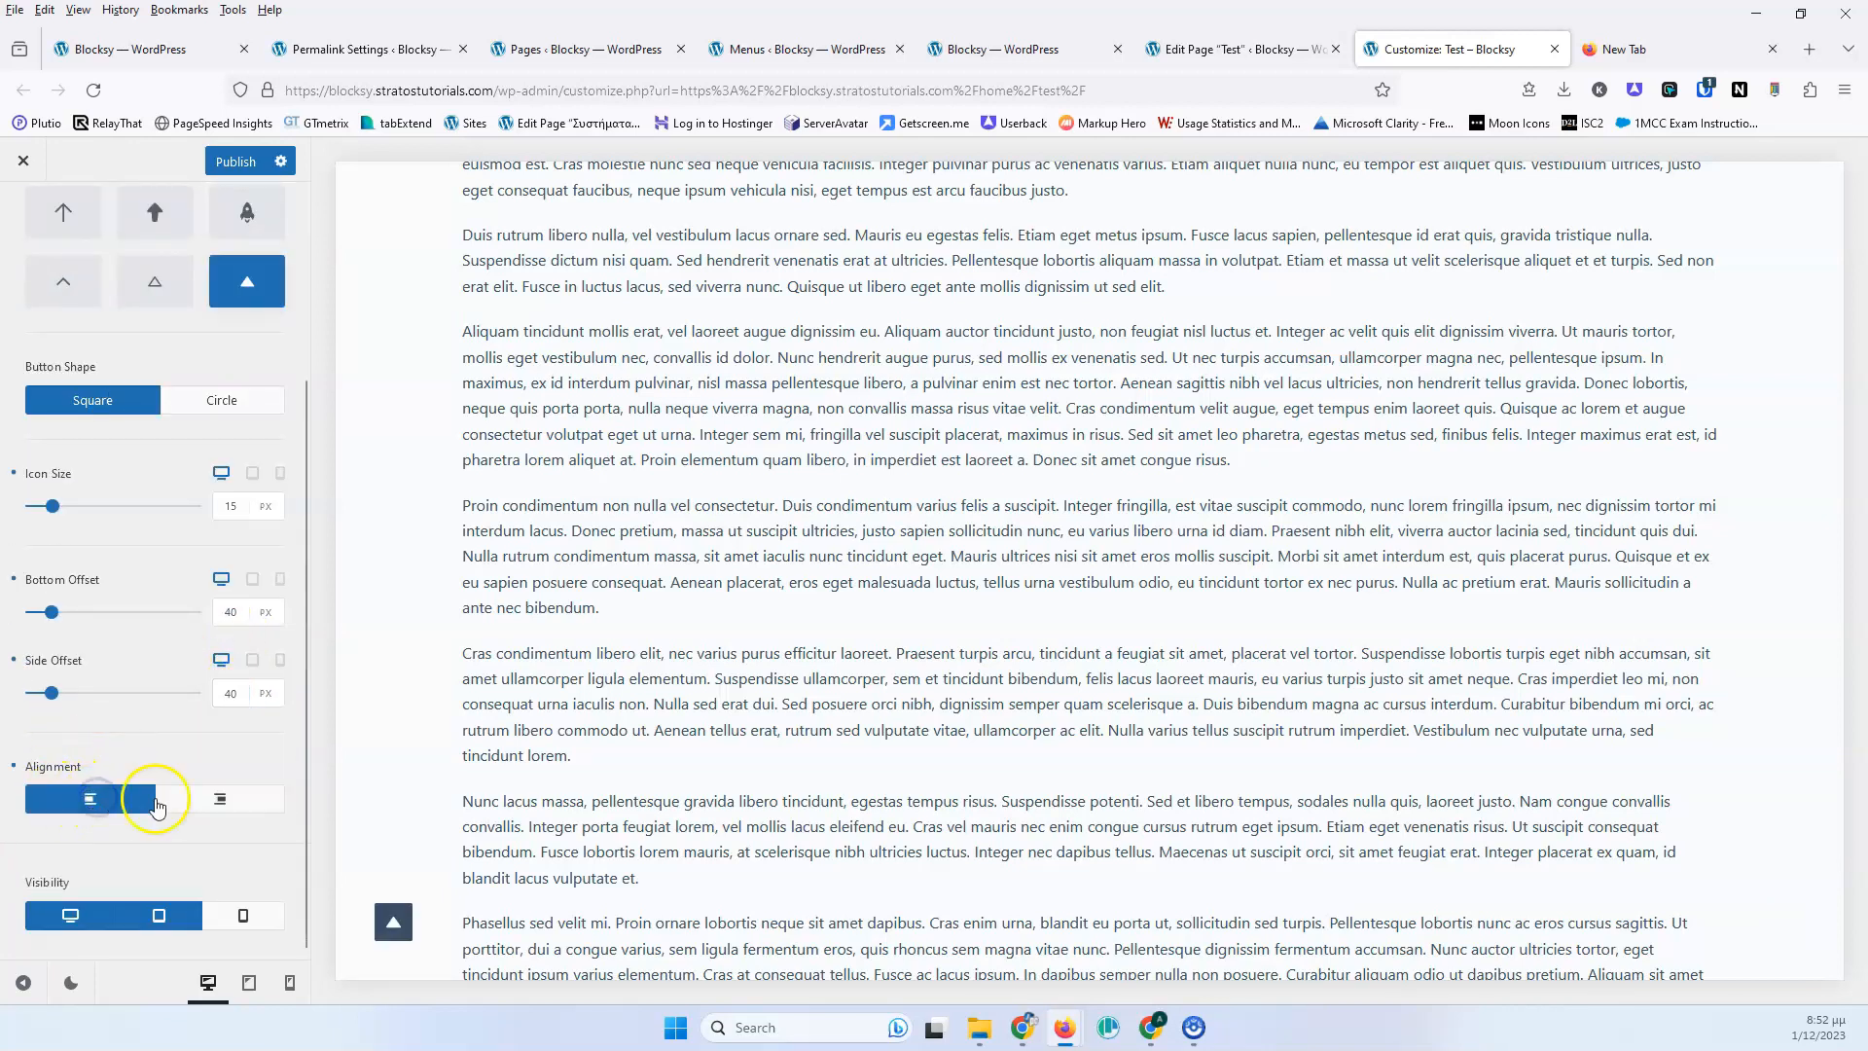
Set the scroll-to-top button's alignment to right and check where it shows in the mobile and tablet previews.
{"action": "left_click", "coordinate": [212, 798]}
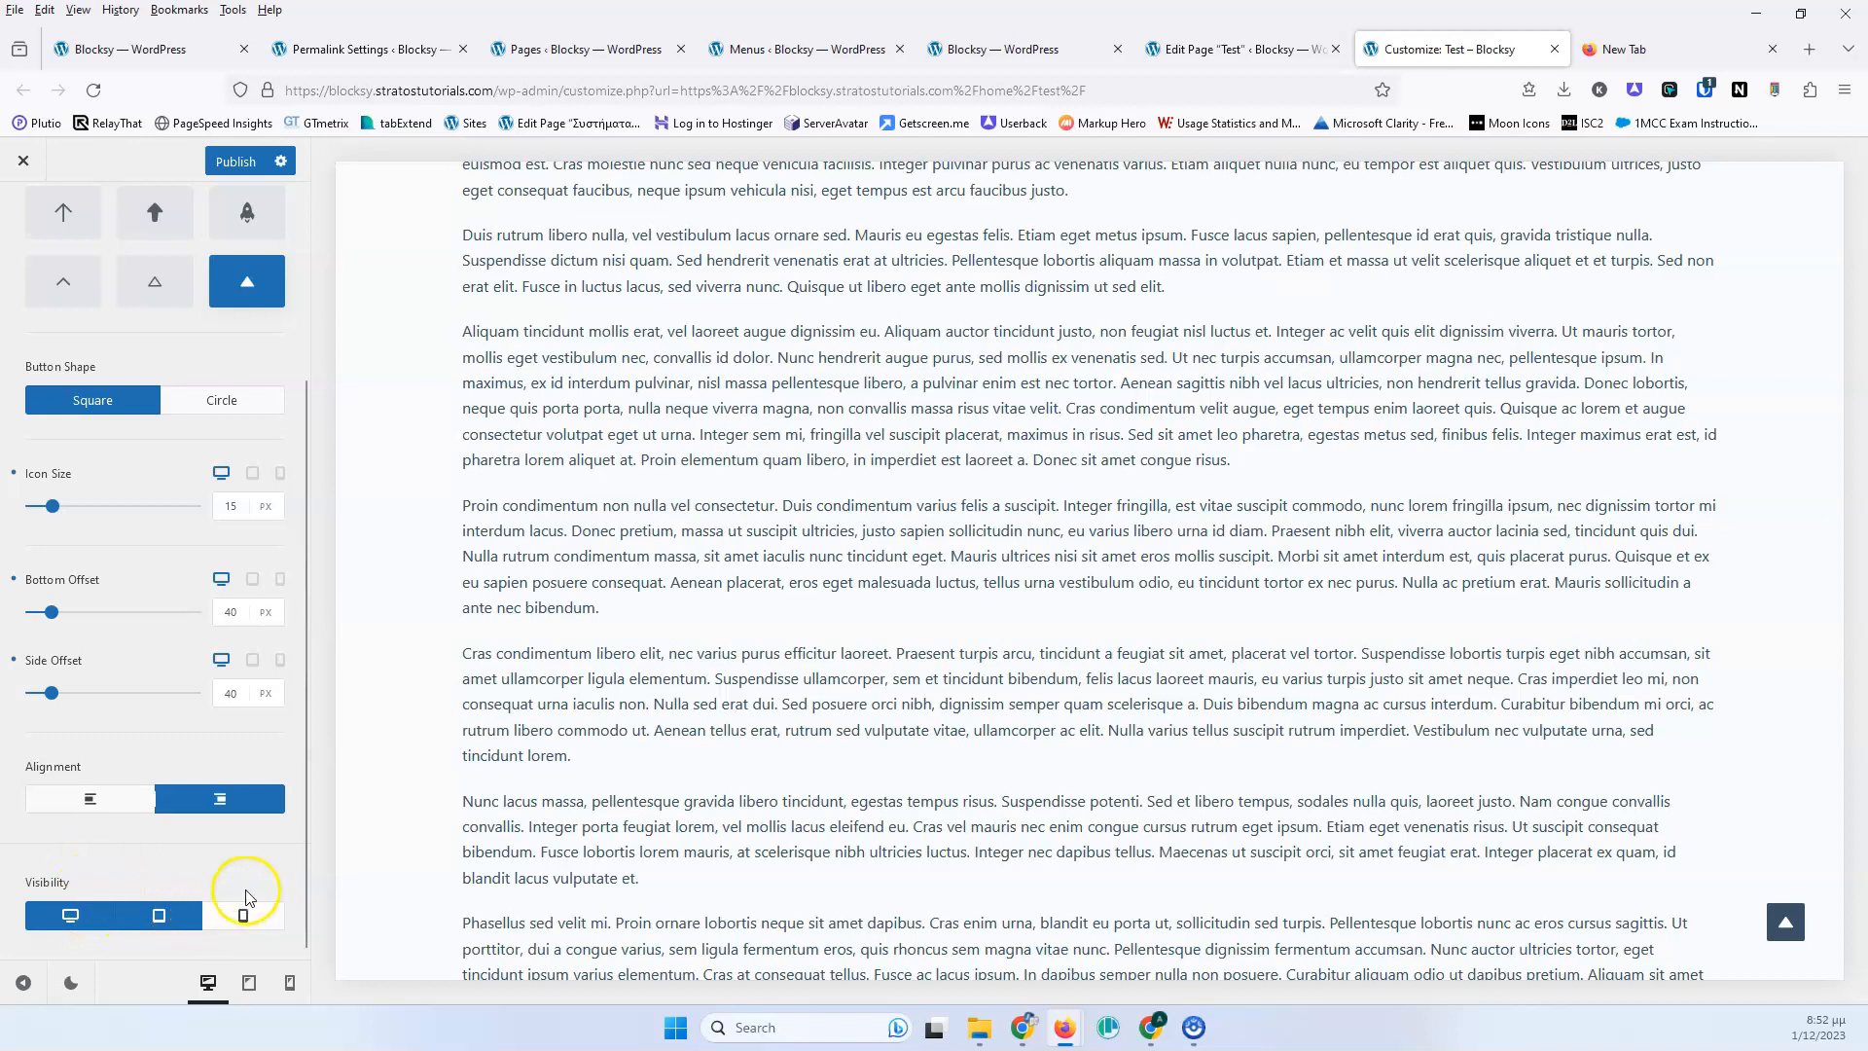
{"action": "left_click", "coordinate": [249, 922]}
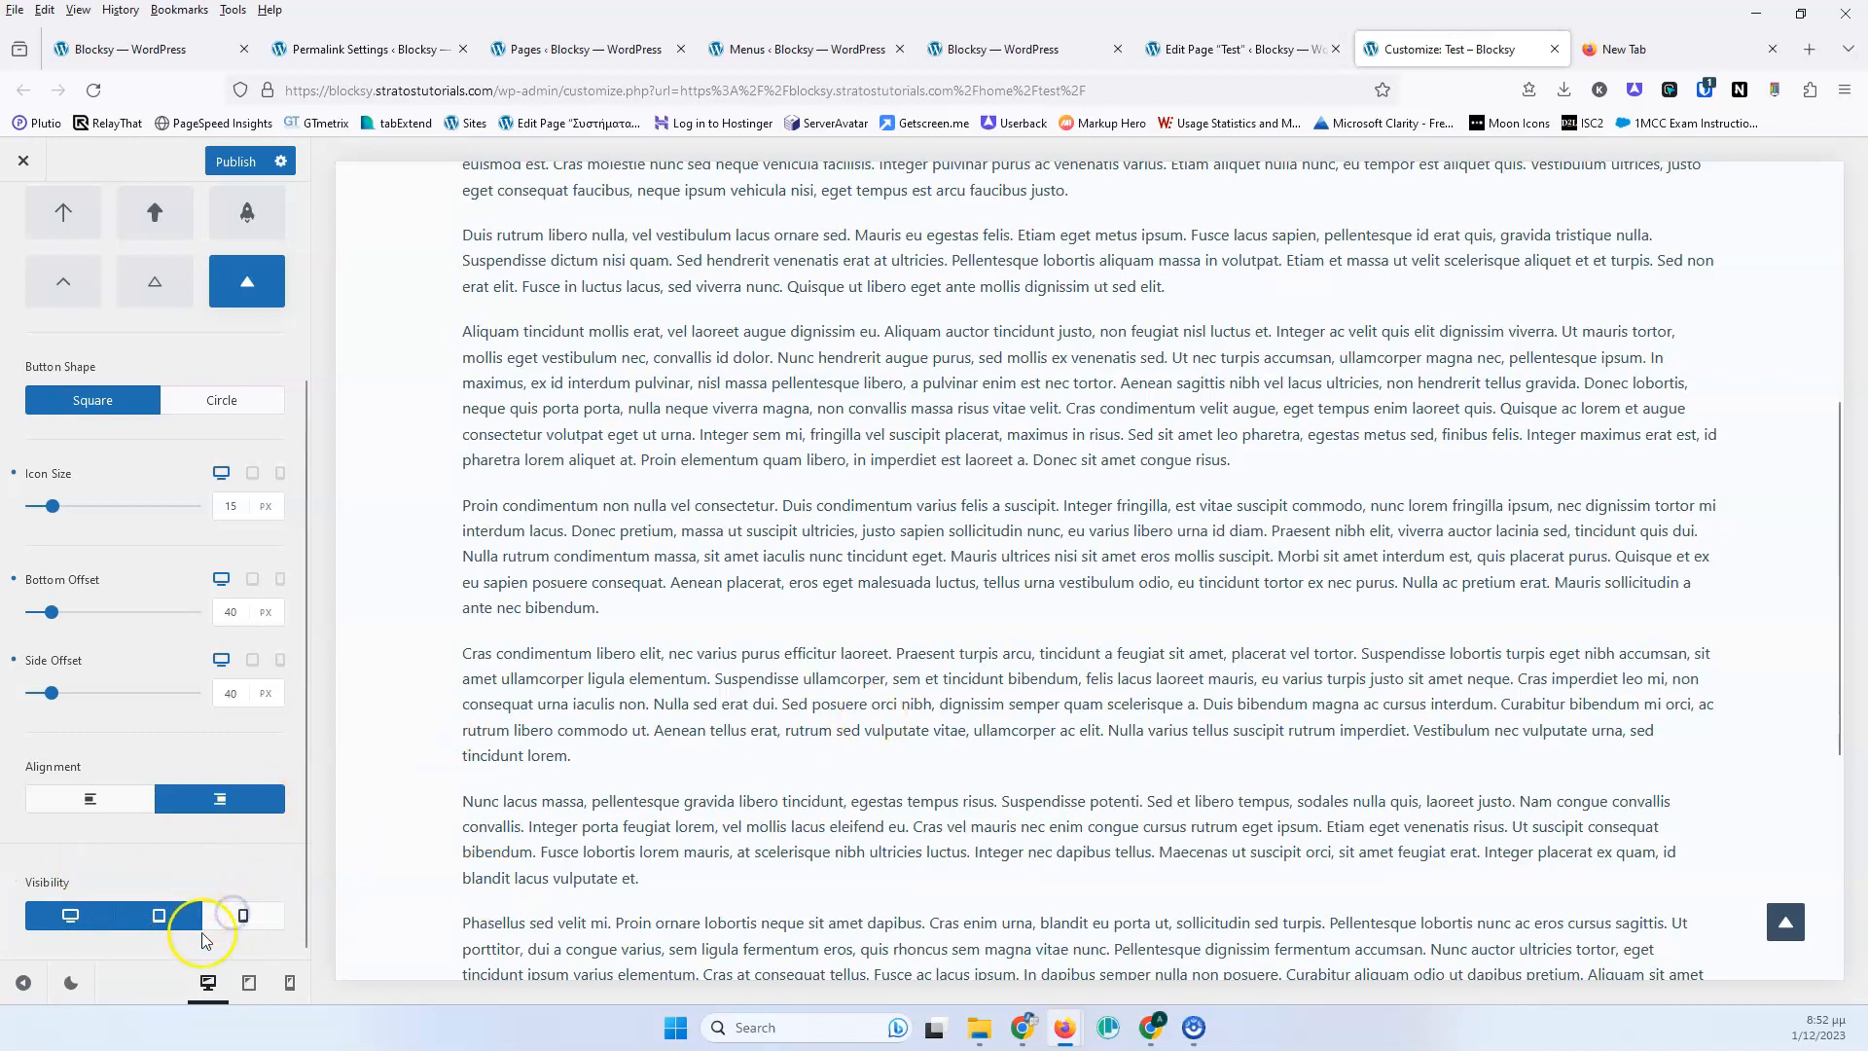
{"action": "left_click", "coordinate": [289, 983]}
{"action": "scroll", "coordinate": [1069, 593], "scroll_direction": "down", "scroll_amount": 10}
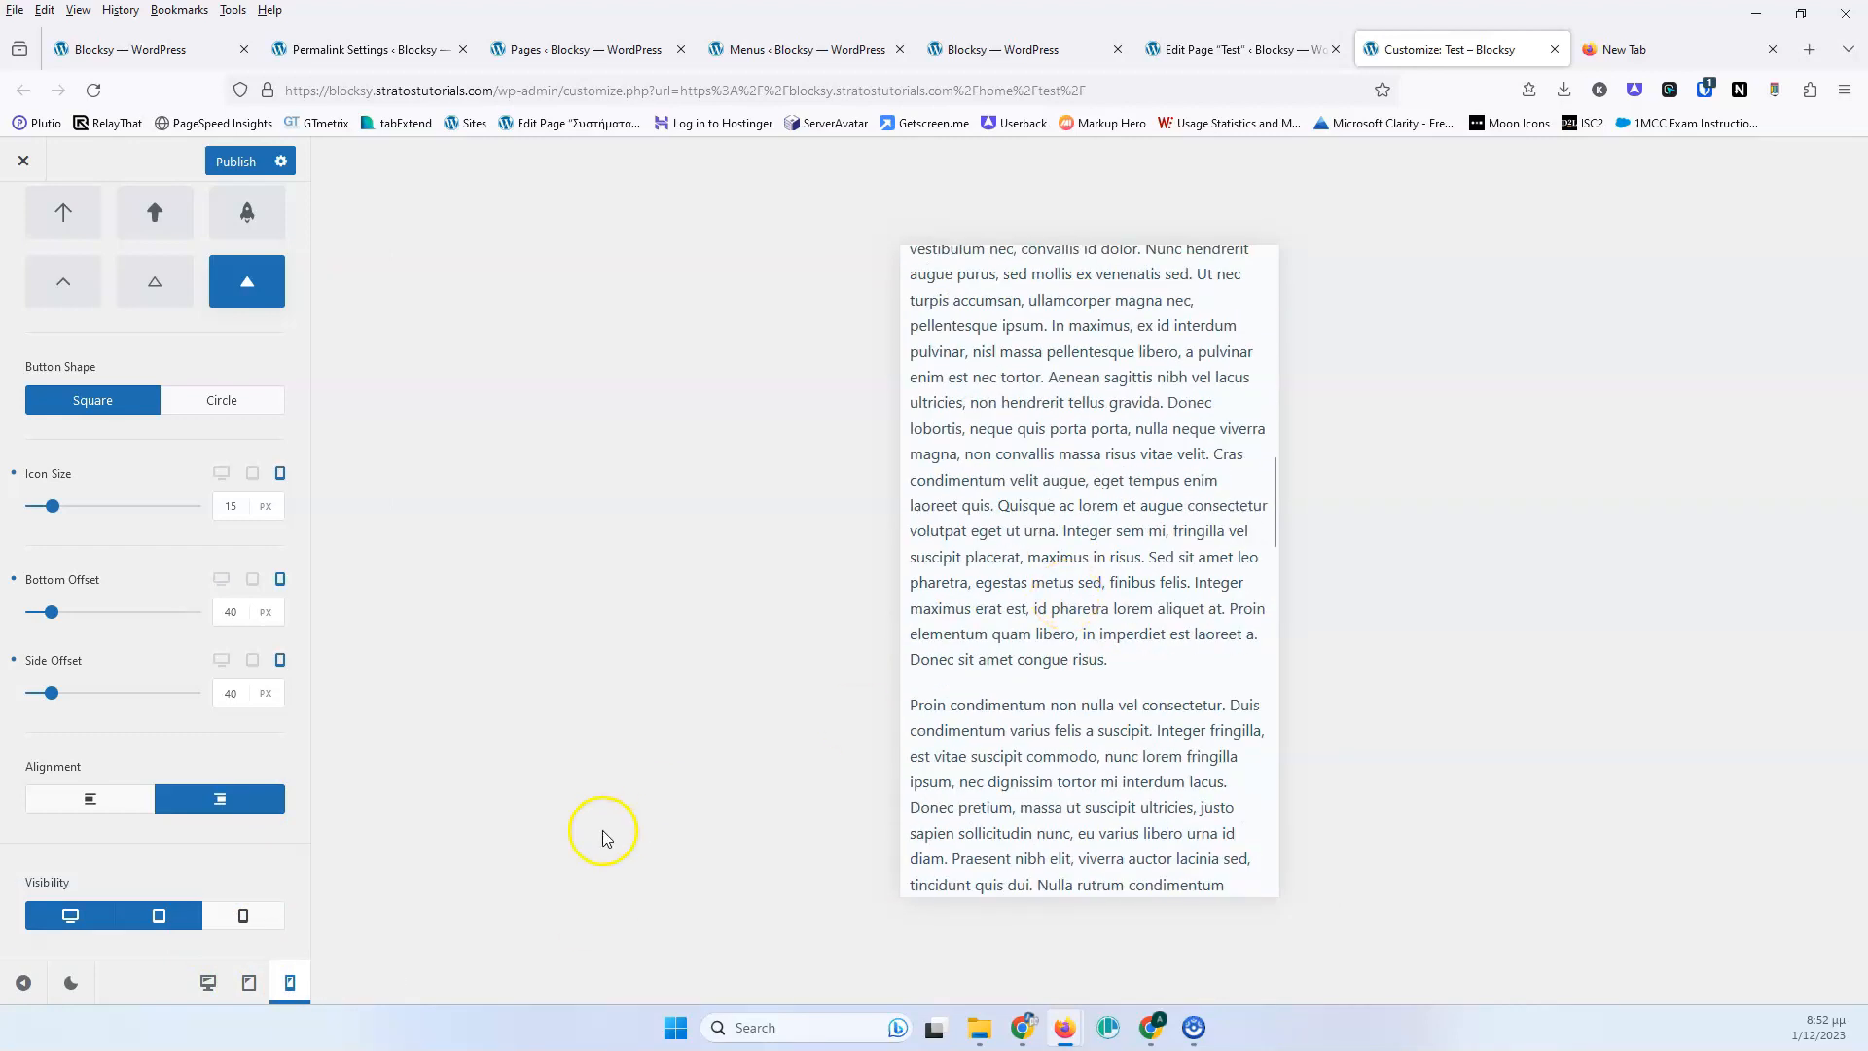
{"action": "left_click", "coordinate": [250, 983]}
{"action": "scroll", "coordinate": [1014, 634], "scroll_direction": "up", "scroll_amount": 7}
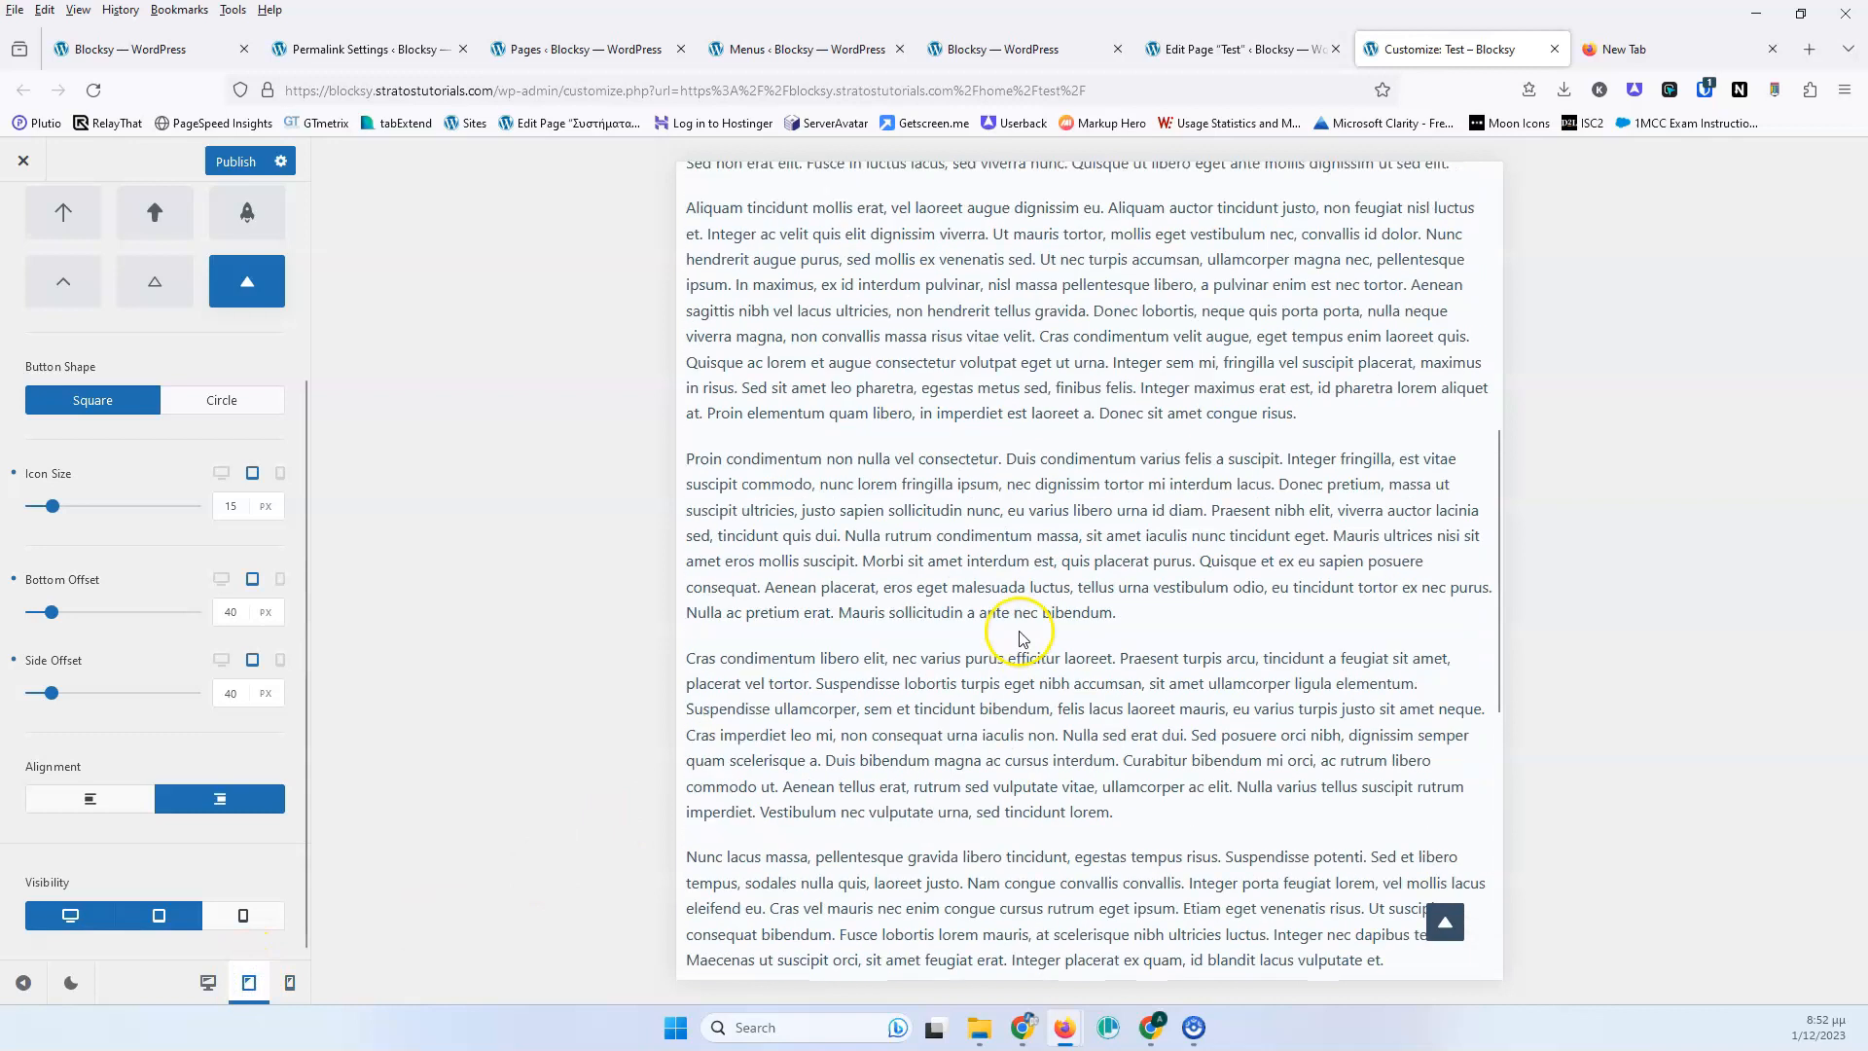
{"action": "scroll", "coordinate": [801, 828], "scroll_direction": "up", "scroll_amount": 6}
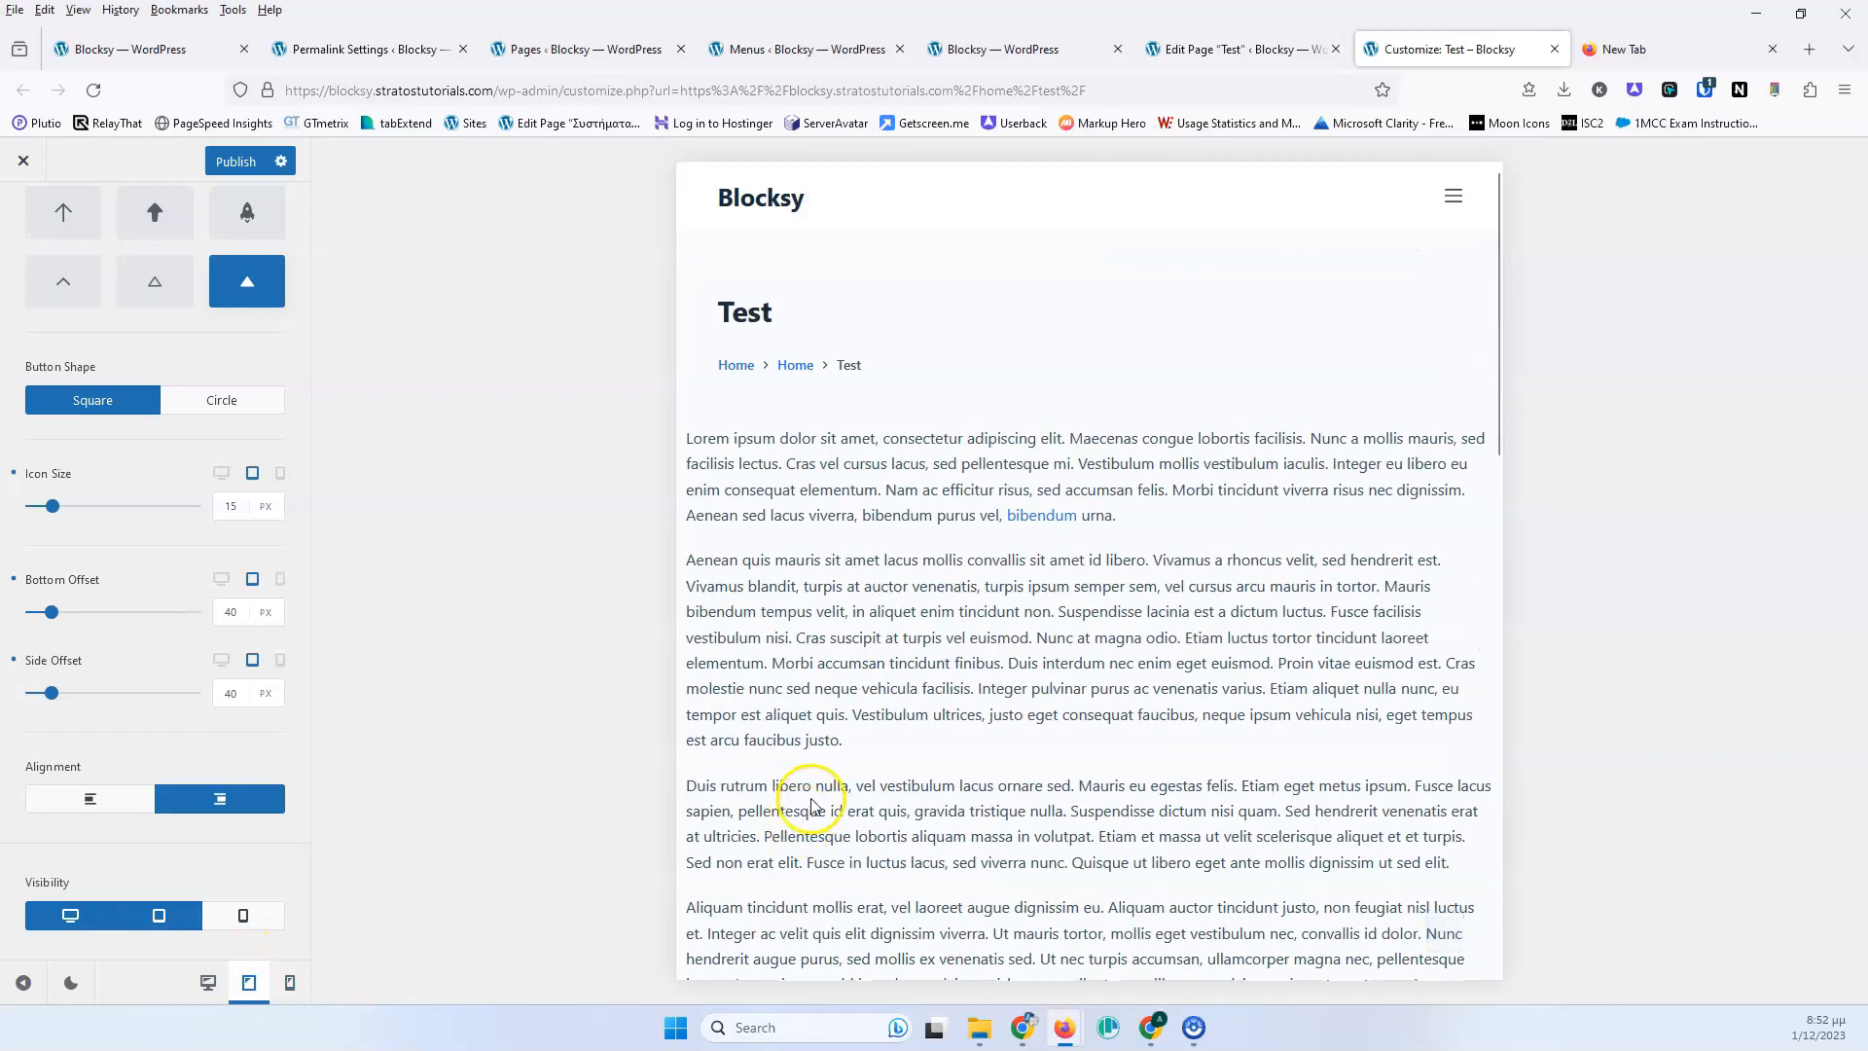
Enable the scroll-to-top button's visibility on mobile and check it in the mobile preview.
{"action": "left_click", "coordinate": [243, 915]}
{"action": "left_click", "coordinate": [290, 983]}
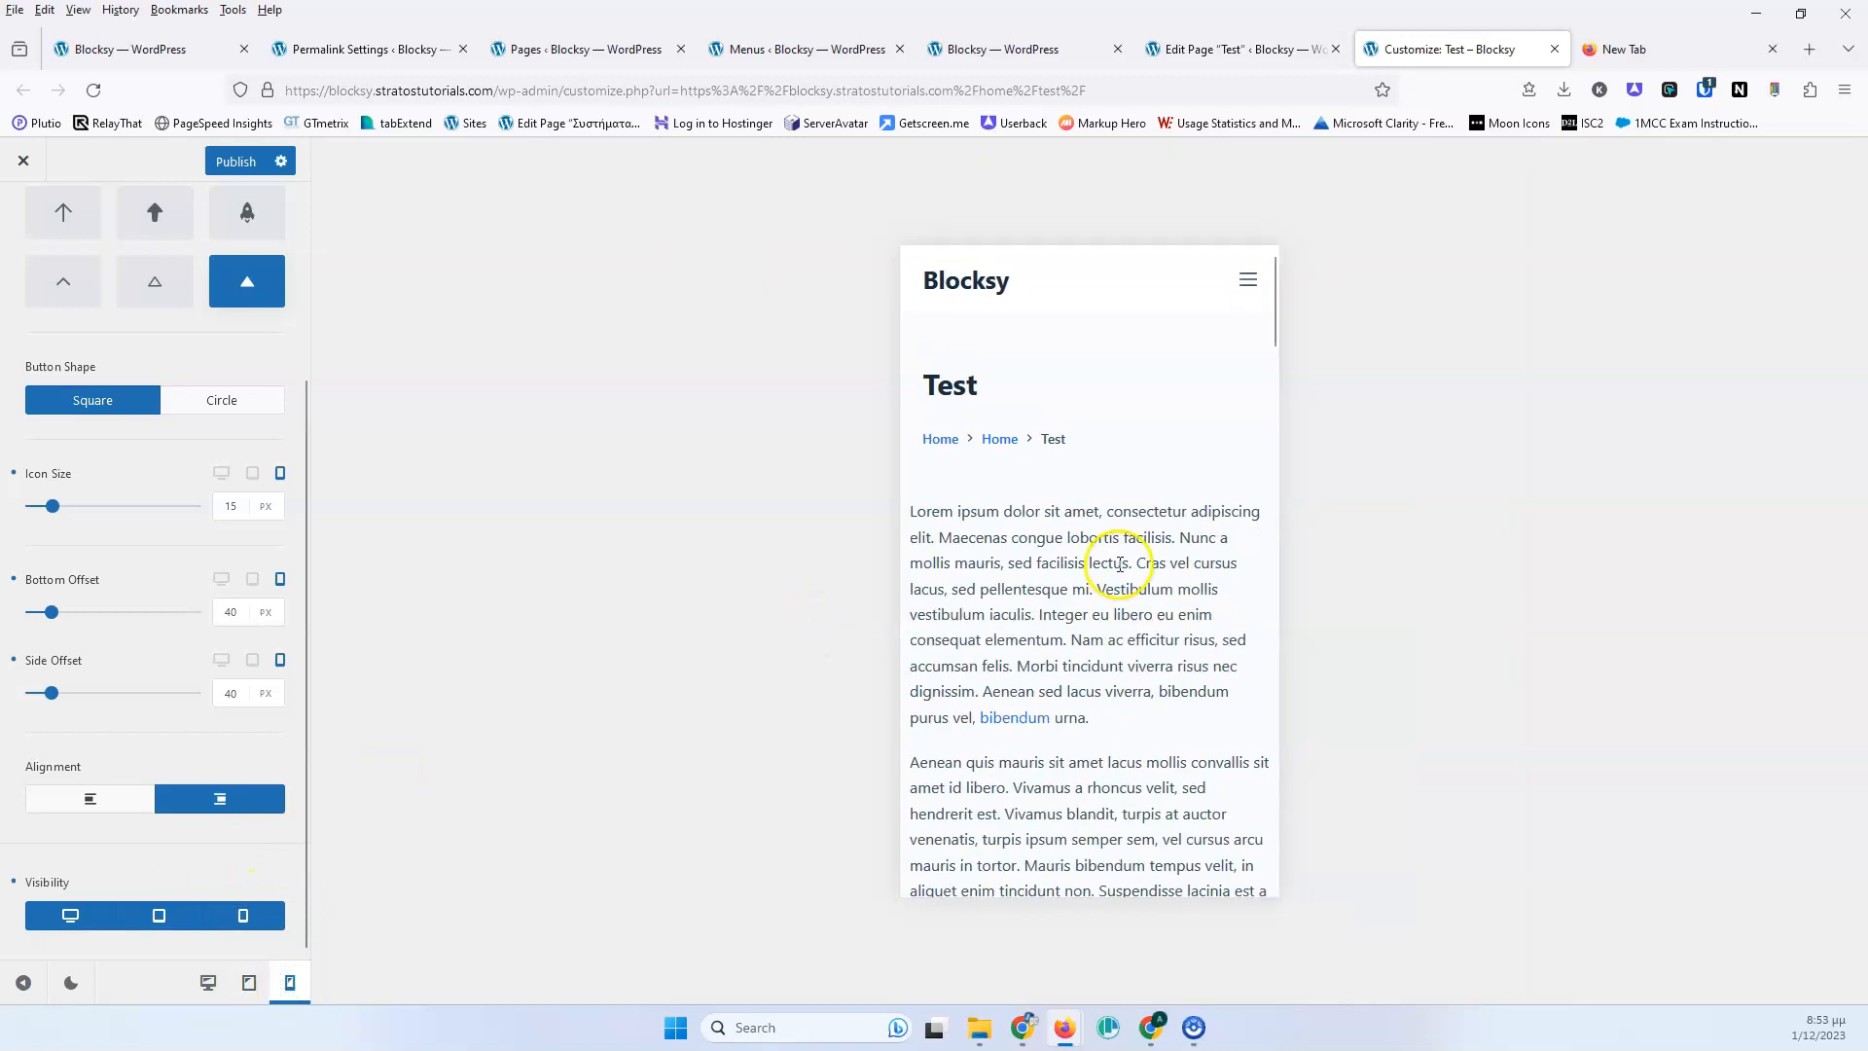
{"action": "scroll", "coordinate": [1024, 545], "scroll_direction": "down", "scroll_amount": 8}
{"action": "scroll", "coordinate": [1022, 550], "scroll_direction": "up", "scroll_amount": 10}
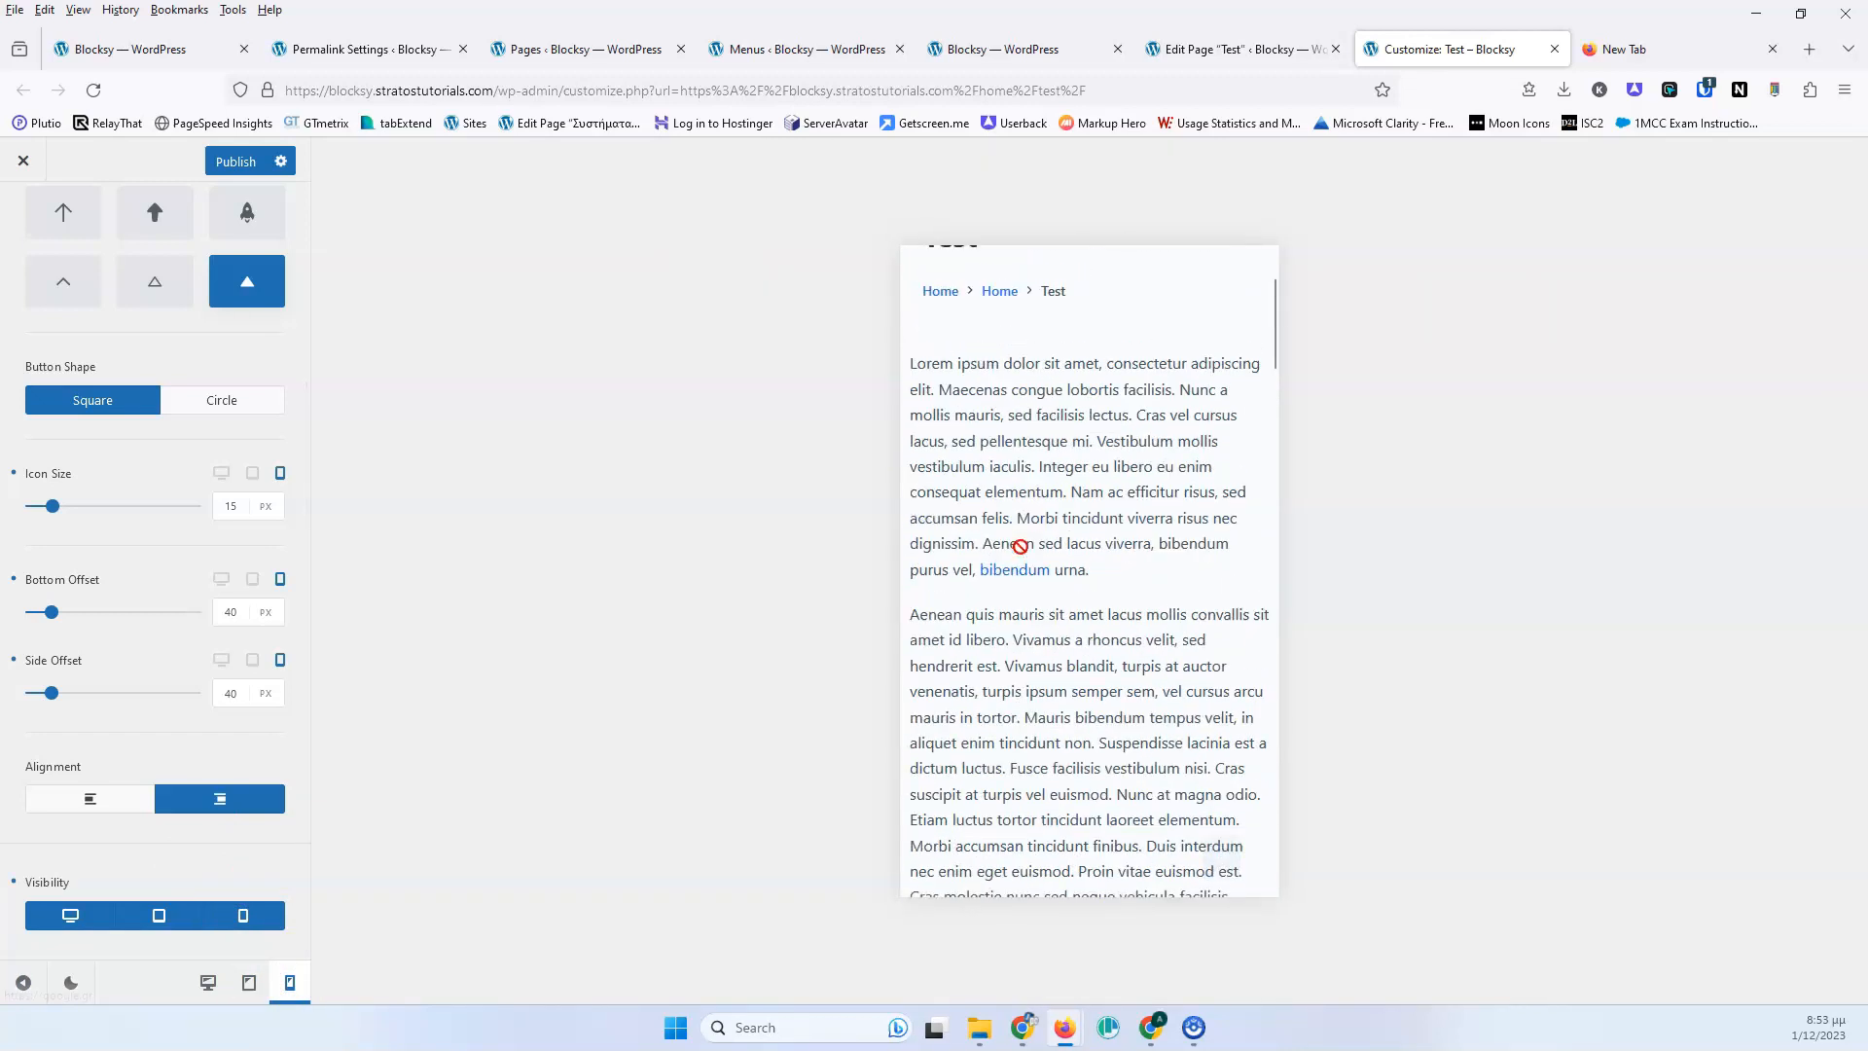
Limit the scroll-to-top button's visibility to desktop only and return to the desktop preview.
{"action": "left_click", "coordinate": [209, 918]}
{"action": "left_click", "coordinate": [158, 915]}
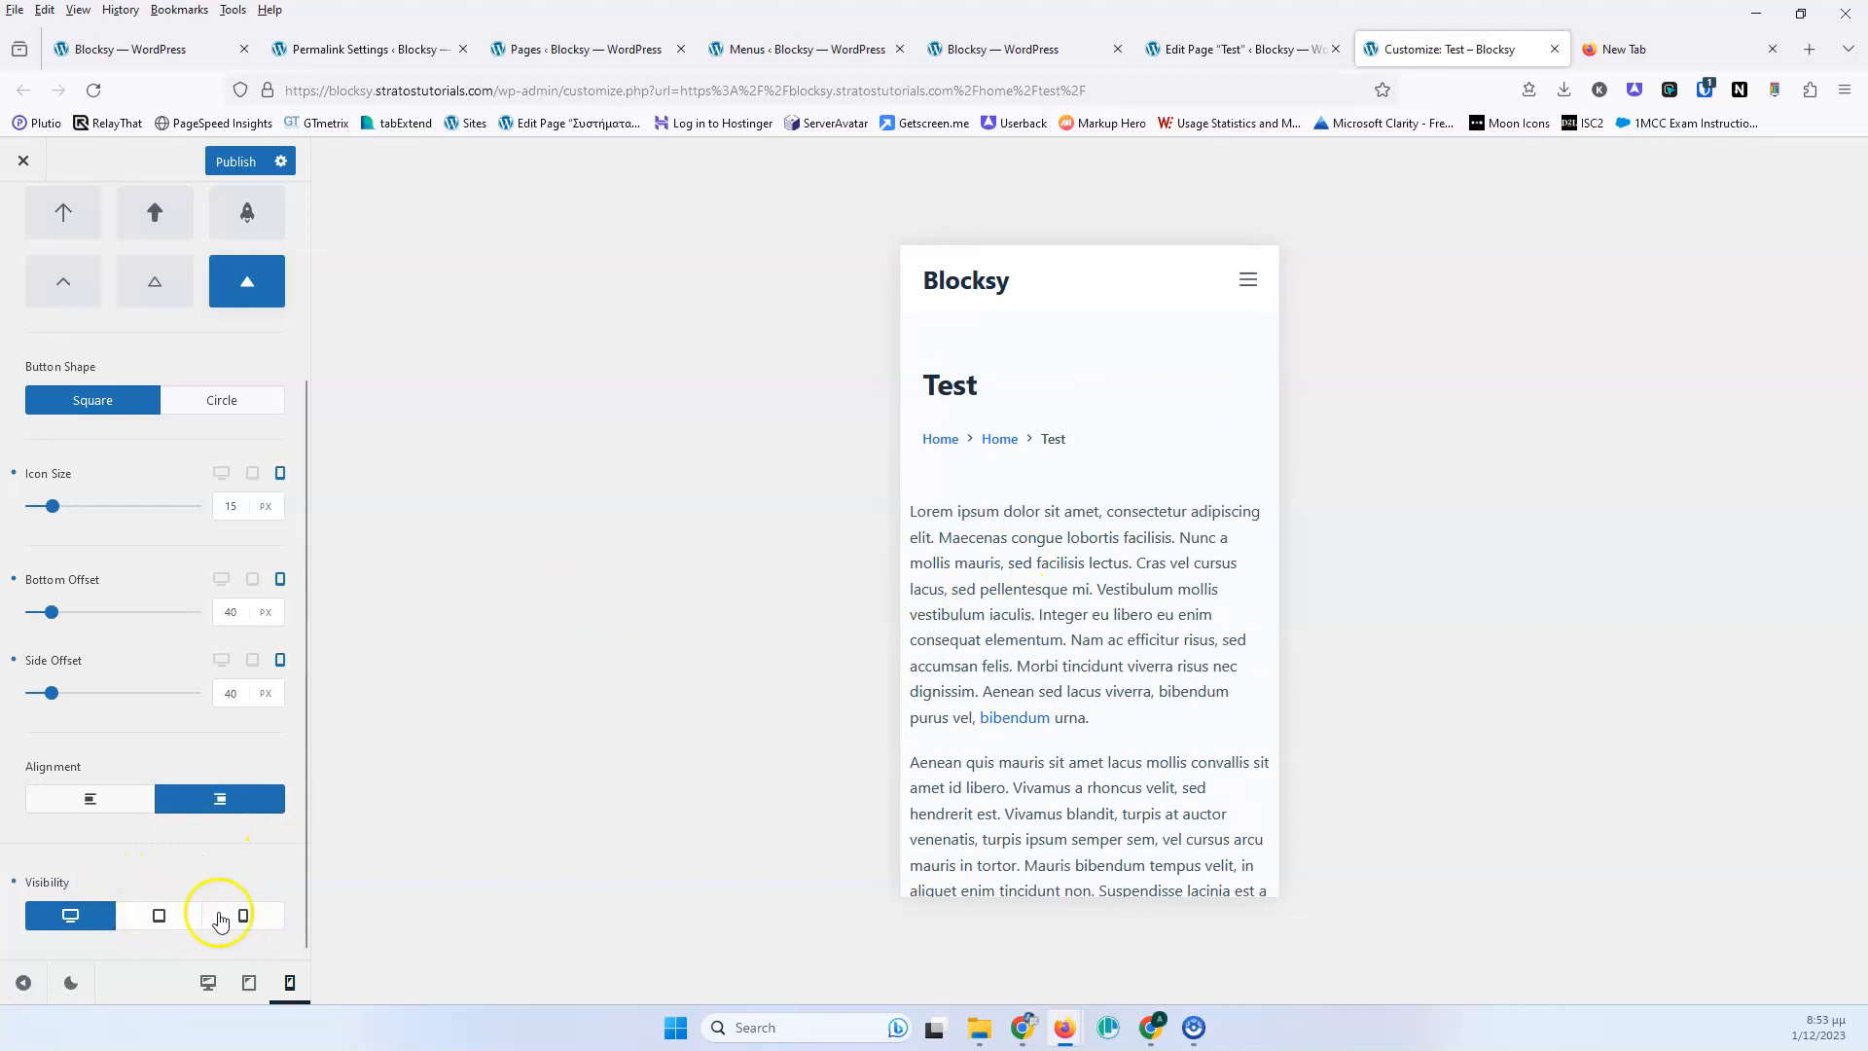
{"action": "left_click", "coordinate": [208, 983]}
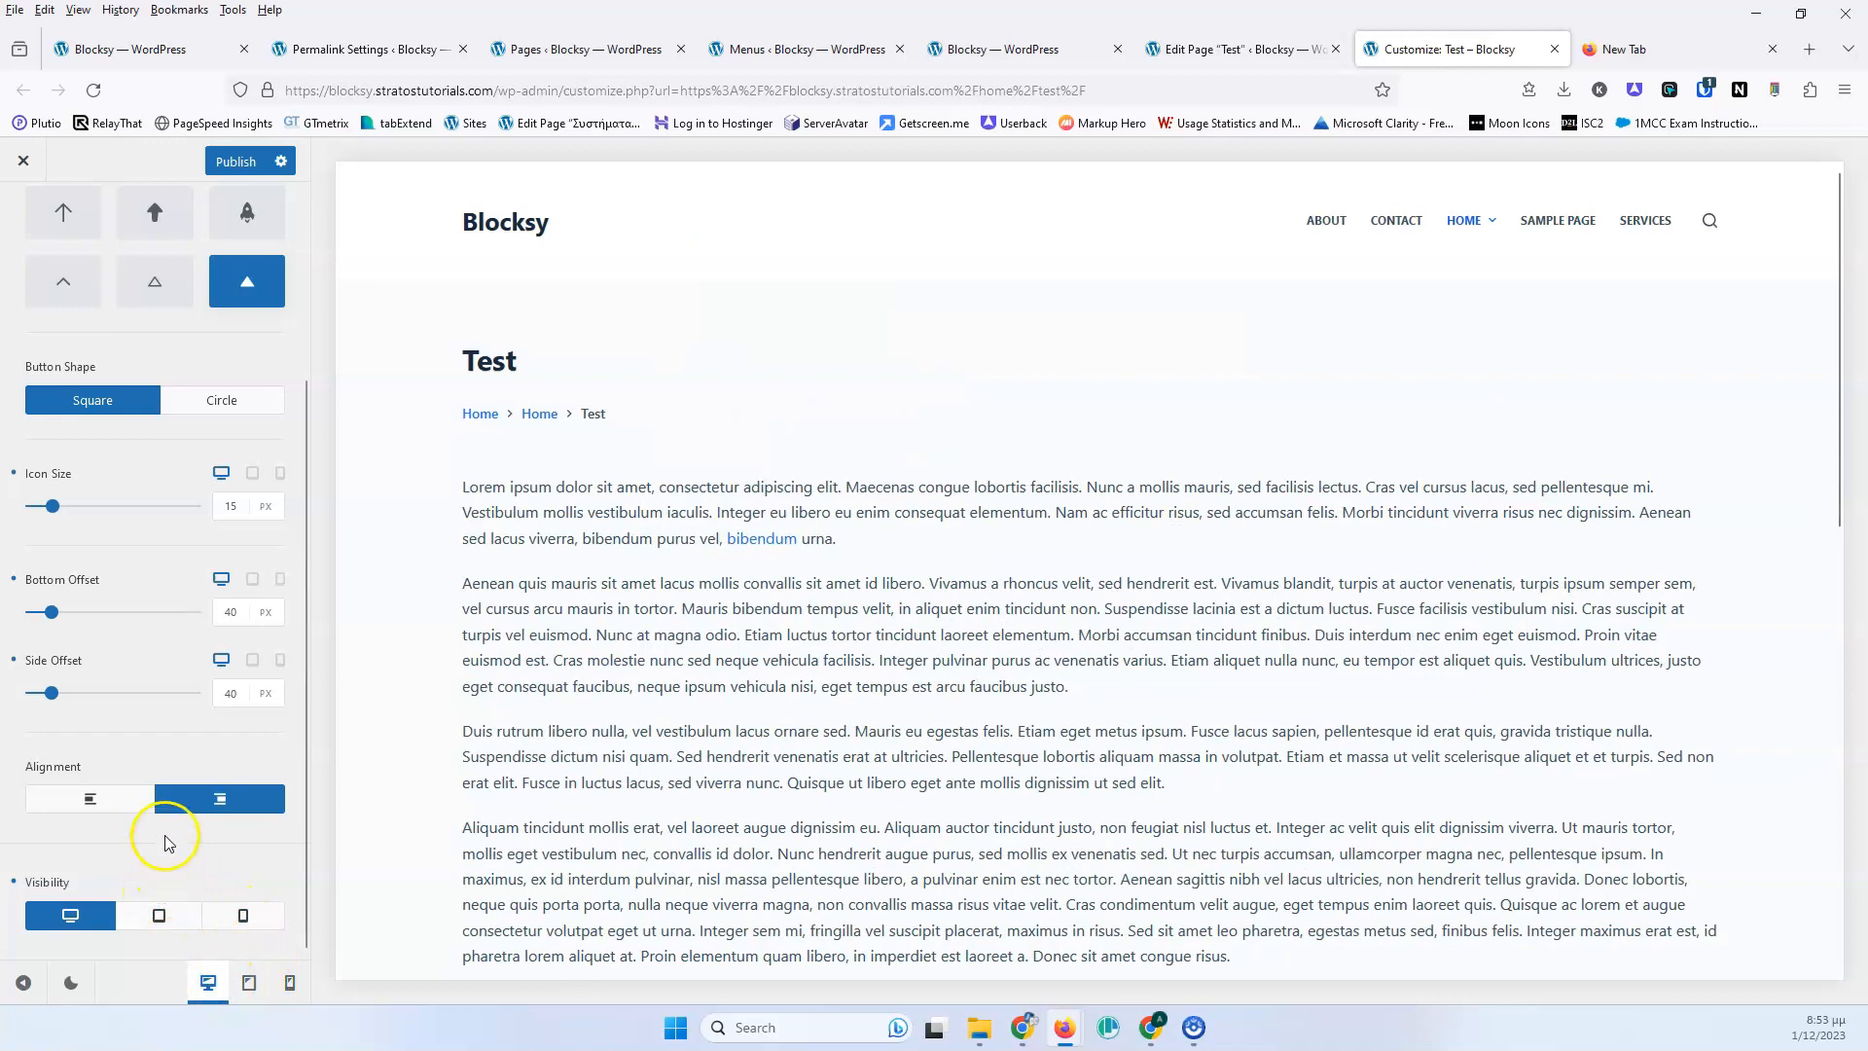
In the Scroll to Top design settings, set the initial icon color to the first blue palette color.
{"action": "scroll", "coordinate": [146, 740], "scroll_direction": "up", "scroll_amount": 3}
{"action": "left_click", "coordinate": [243, 297]}
{"action": "scroll", "coordinate": [817, 535], "scroll_direction": "down", "scroll_amount": 7}
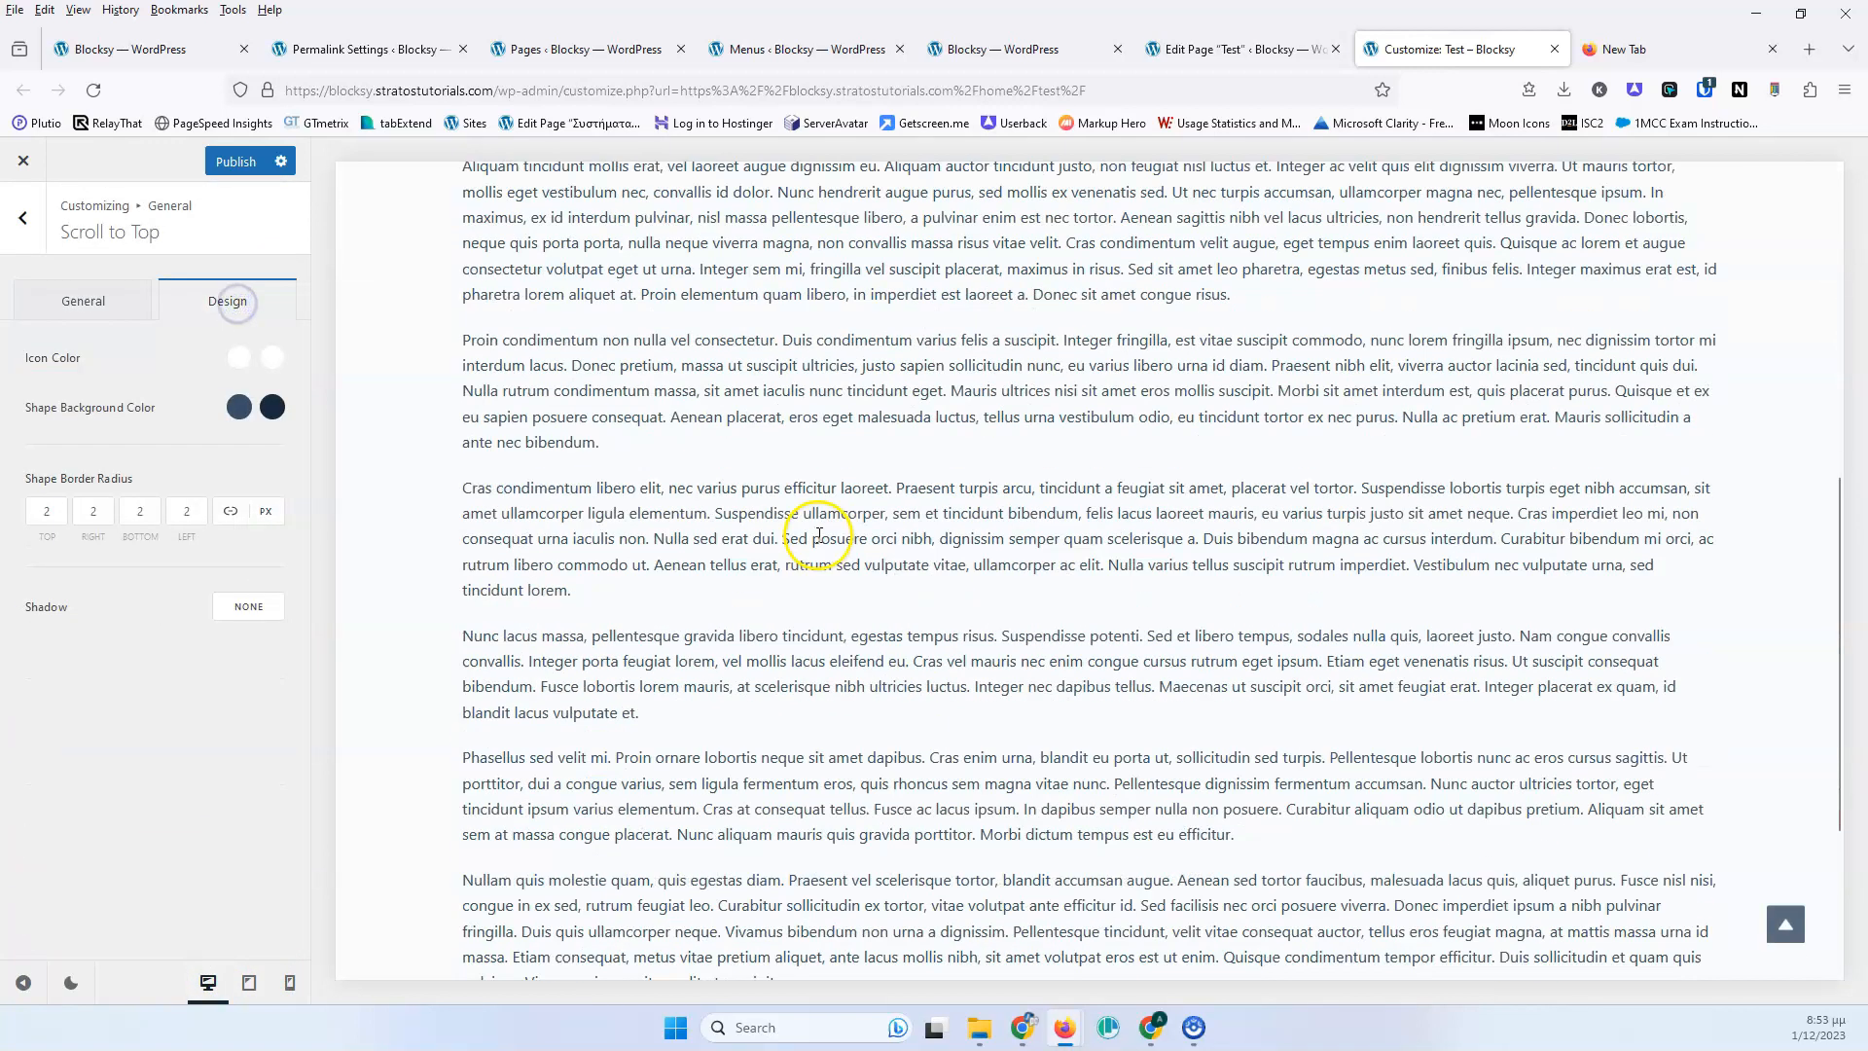
{"action": "scroll", "coordinate": [817, 535], "scroll_direction": "down", "scroll_amount": 3}
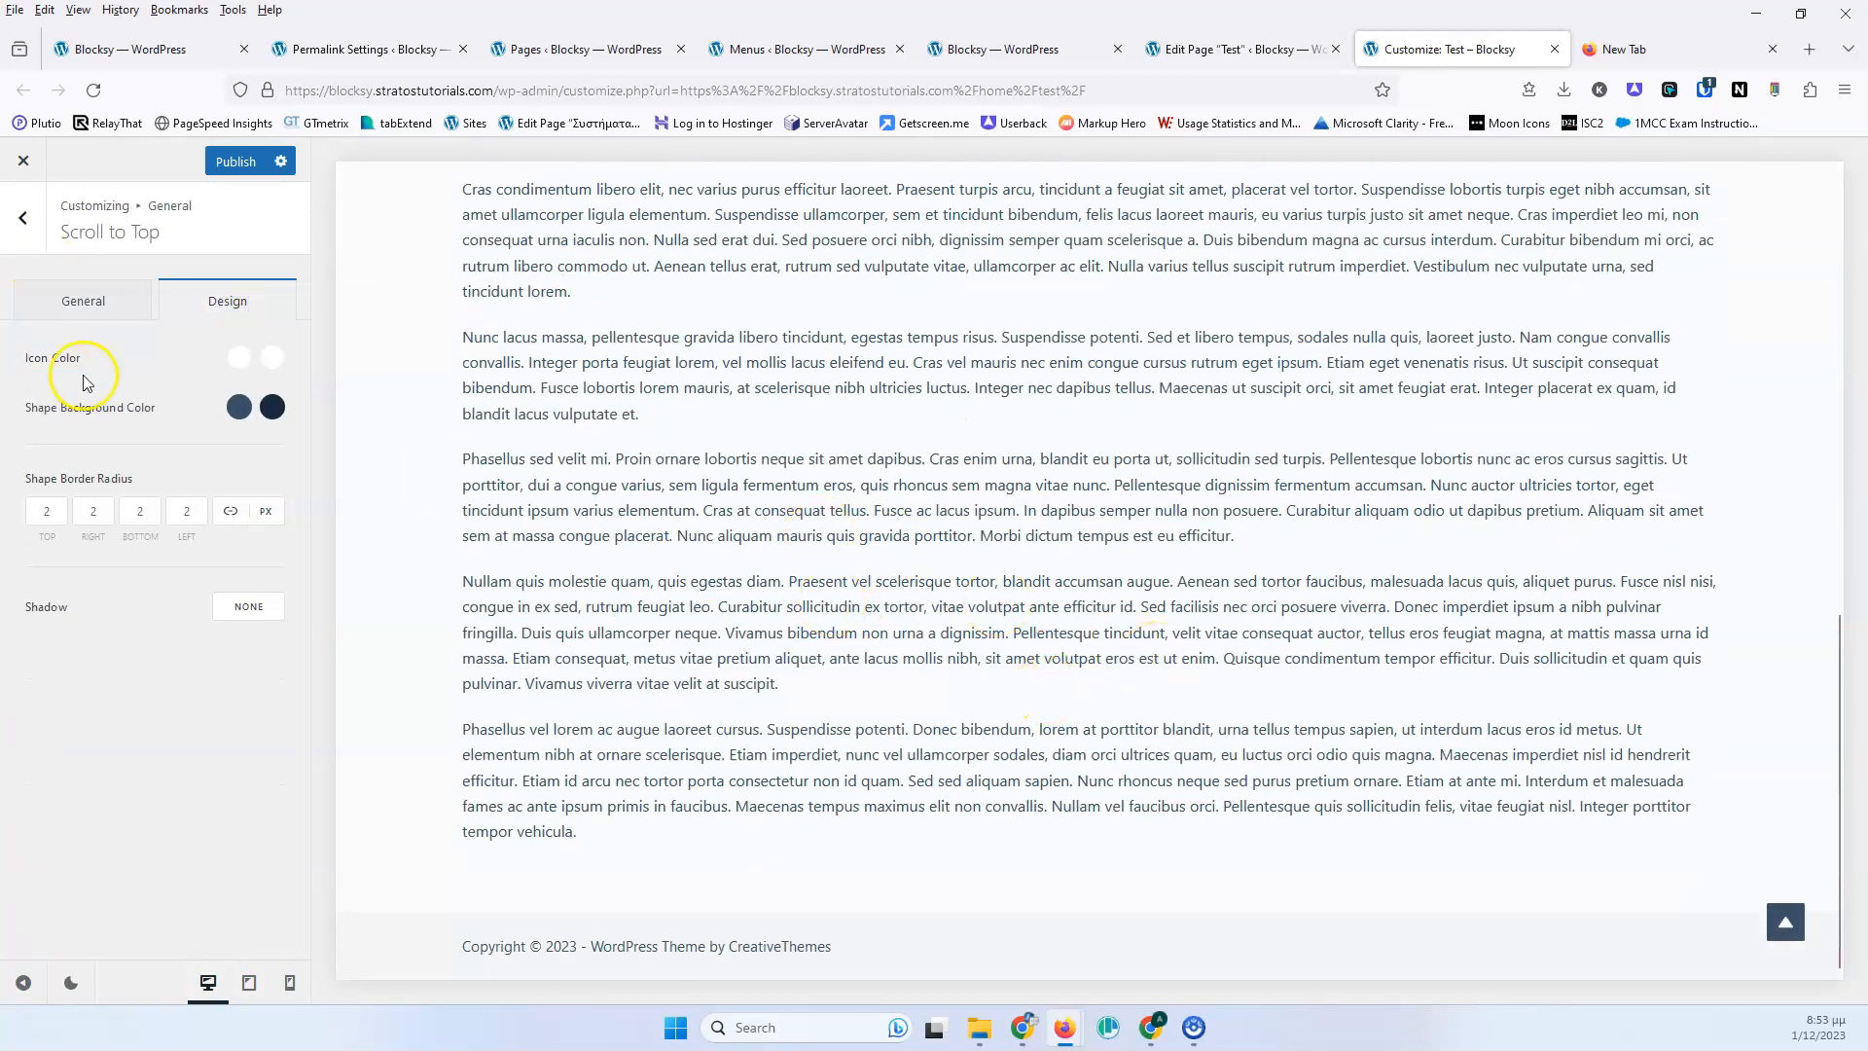
{"action": "left_click", "coordinate": [238, 357]}
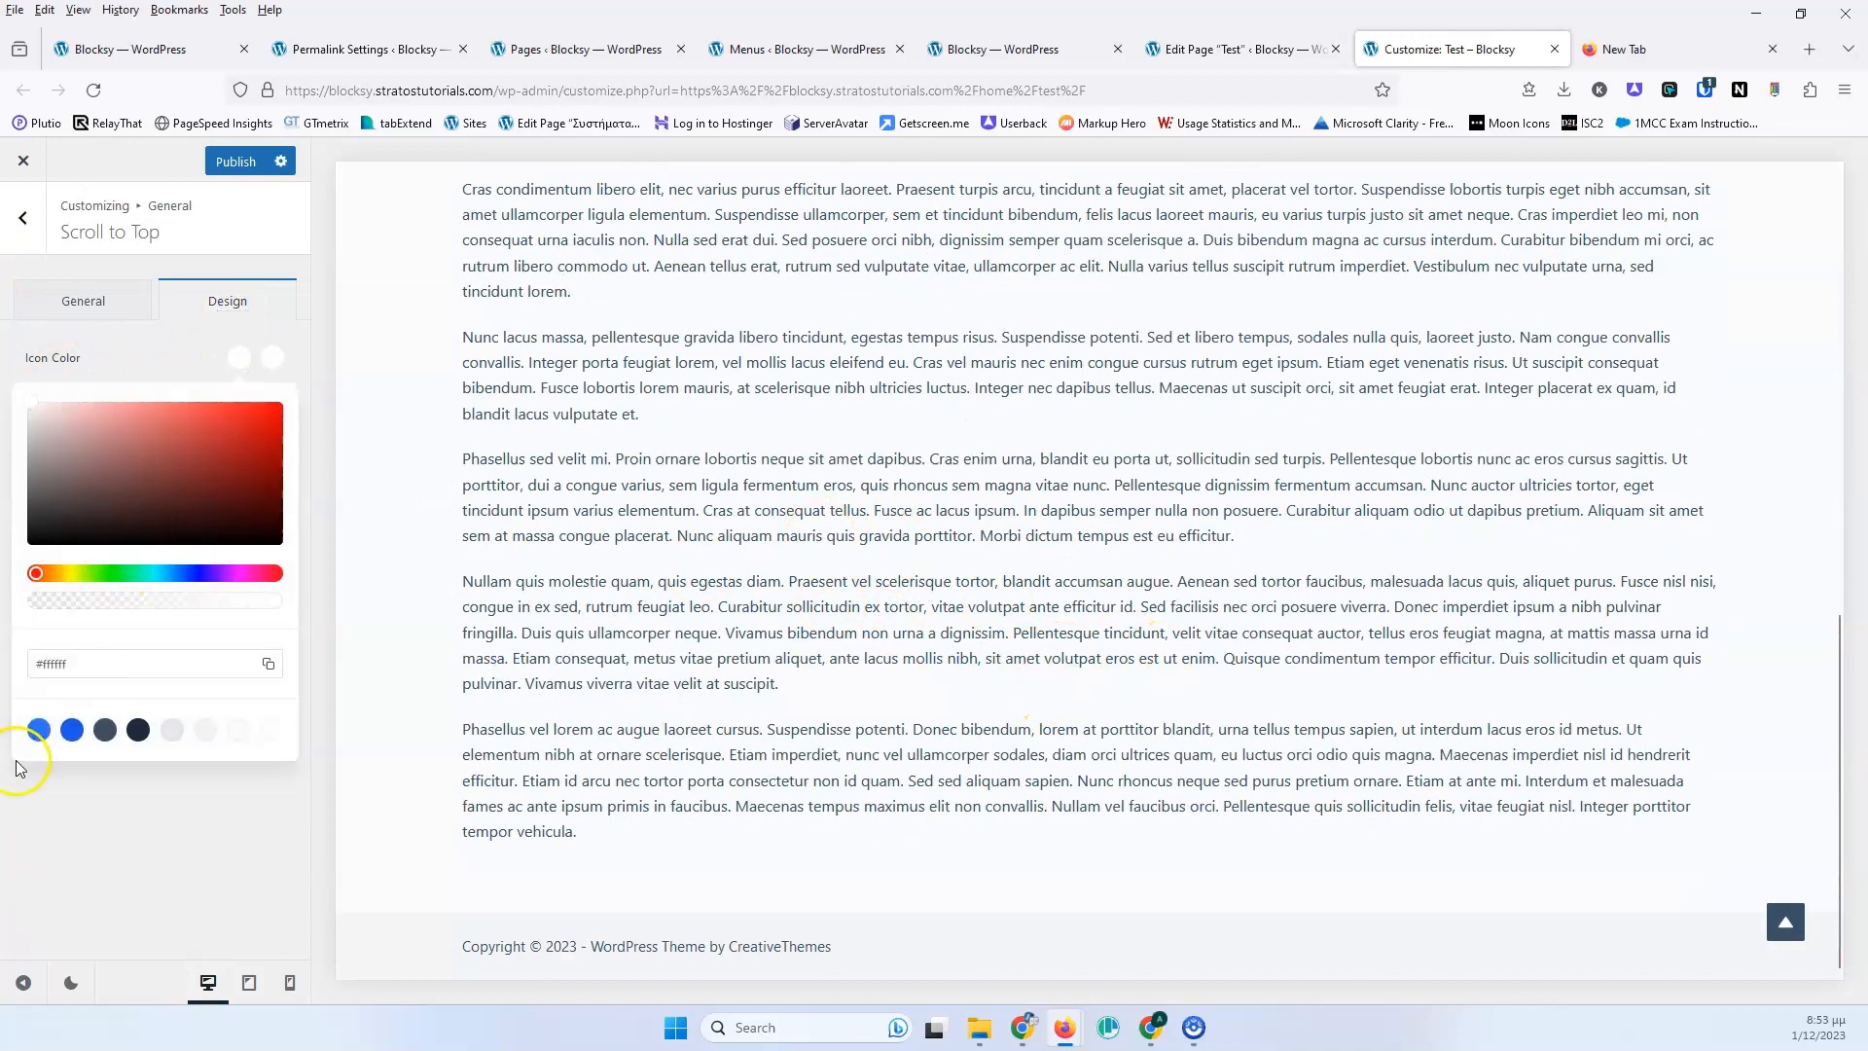
{"action": "left_click", "coordinate": [37, 730]}
{"action": "left_click", "coordinate": [170, 331]}
{"action": "left_click", "coordinate": [276, 362]}
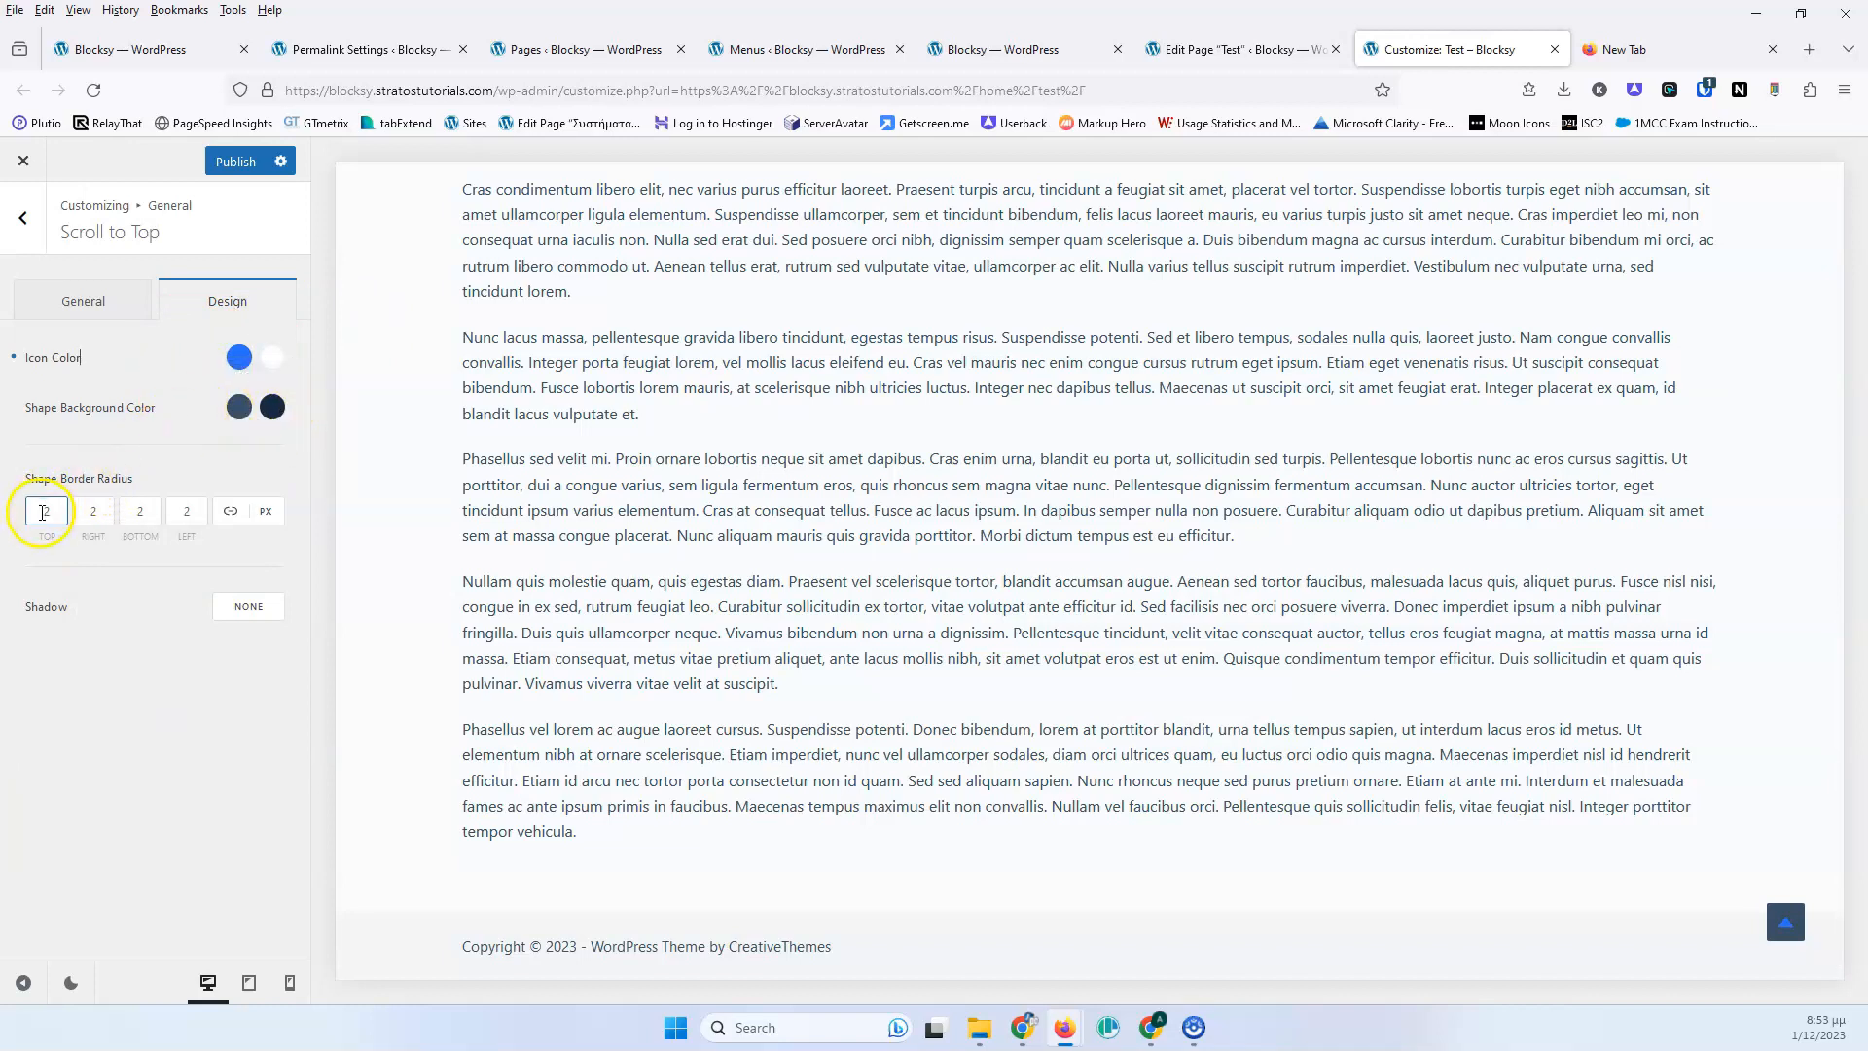
Set the scroll-to-top button's shape border radius to 4 px on all sides and try out the shadow toggle.
{"action": "left_click", "coordinate": [51, 522]}
{"action": "left_click", "coordinate": [234, 607]}
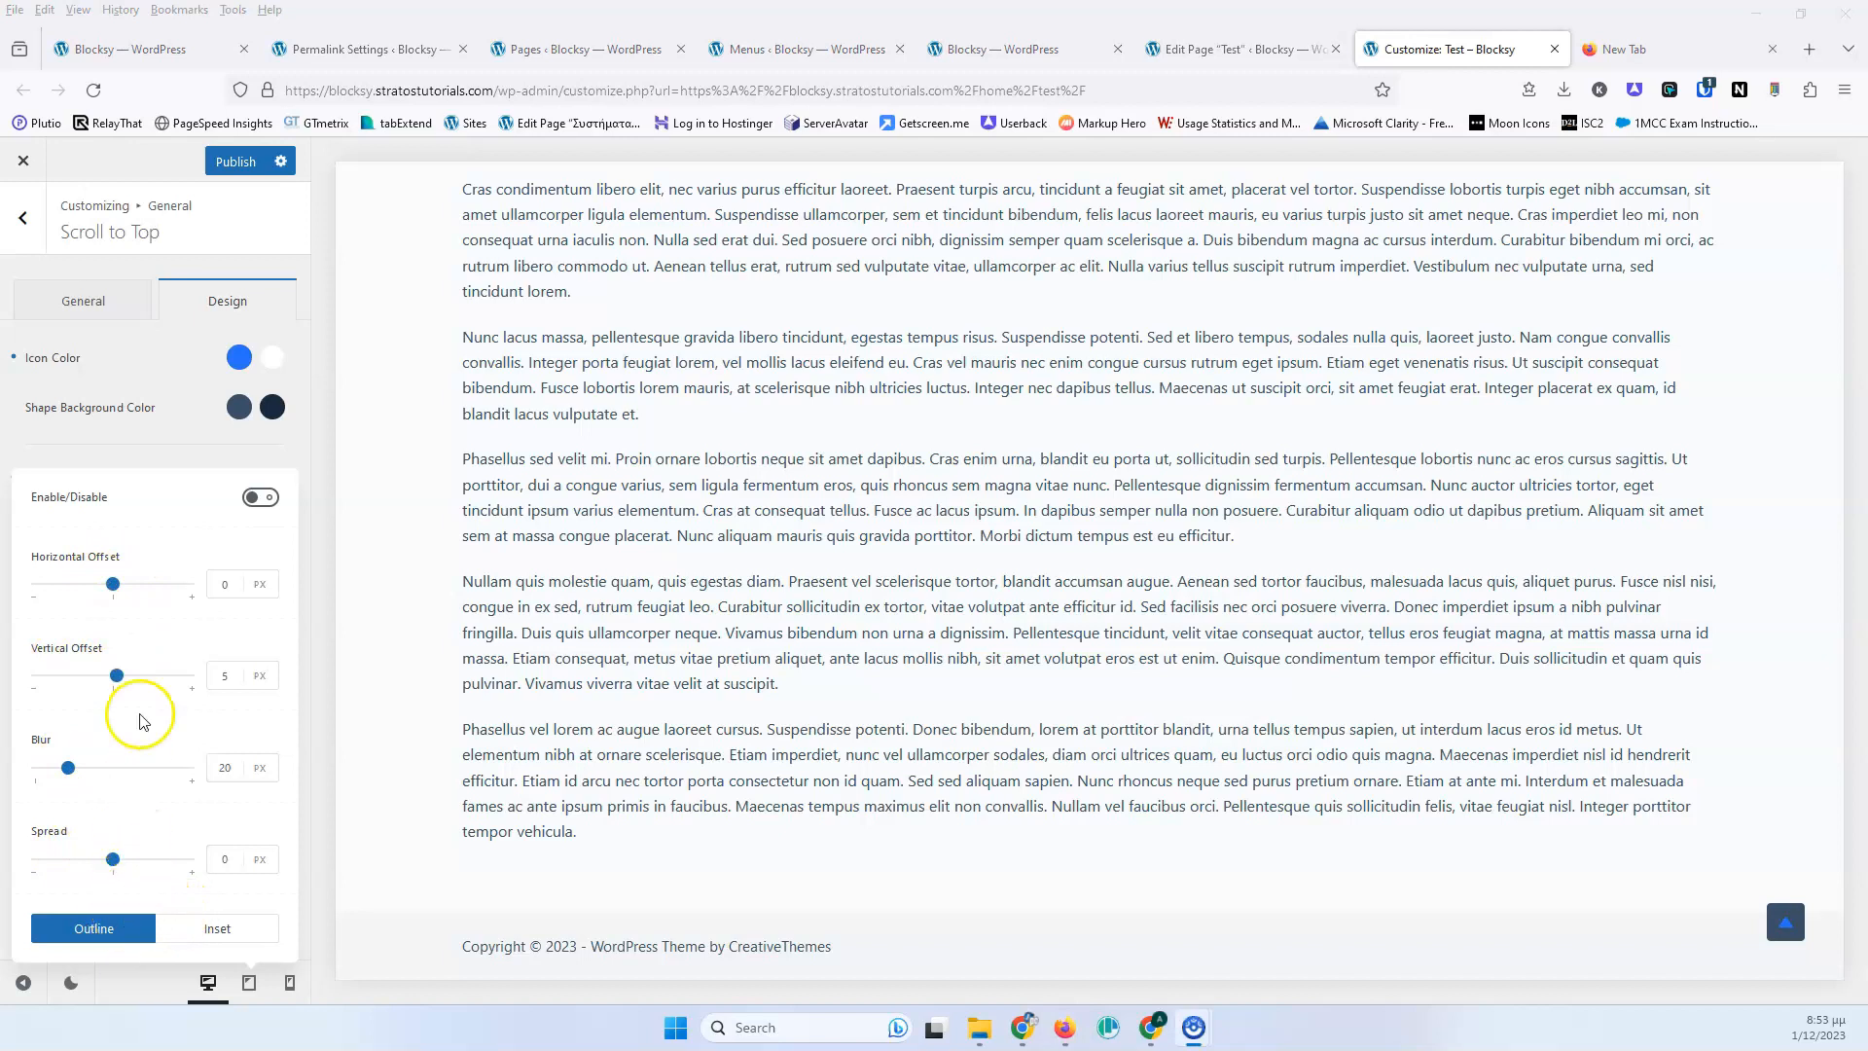
{"action": "left_click", "coordinate": [260, 504]}
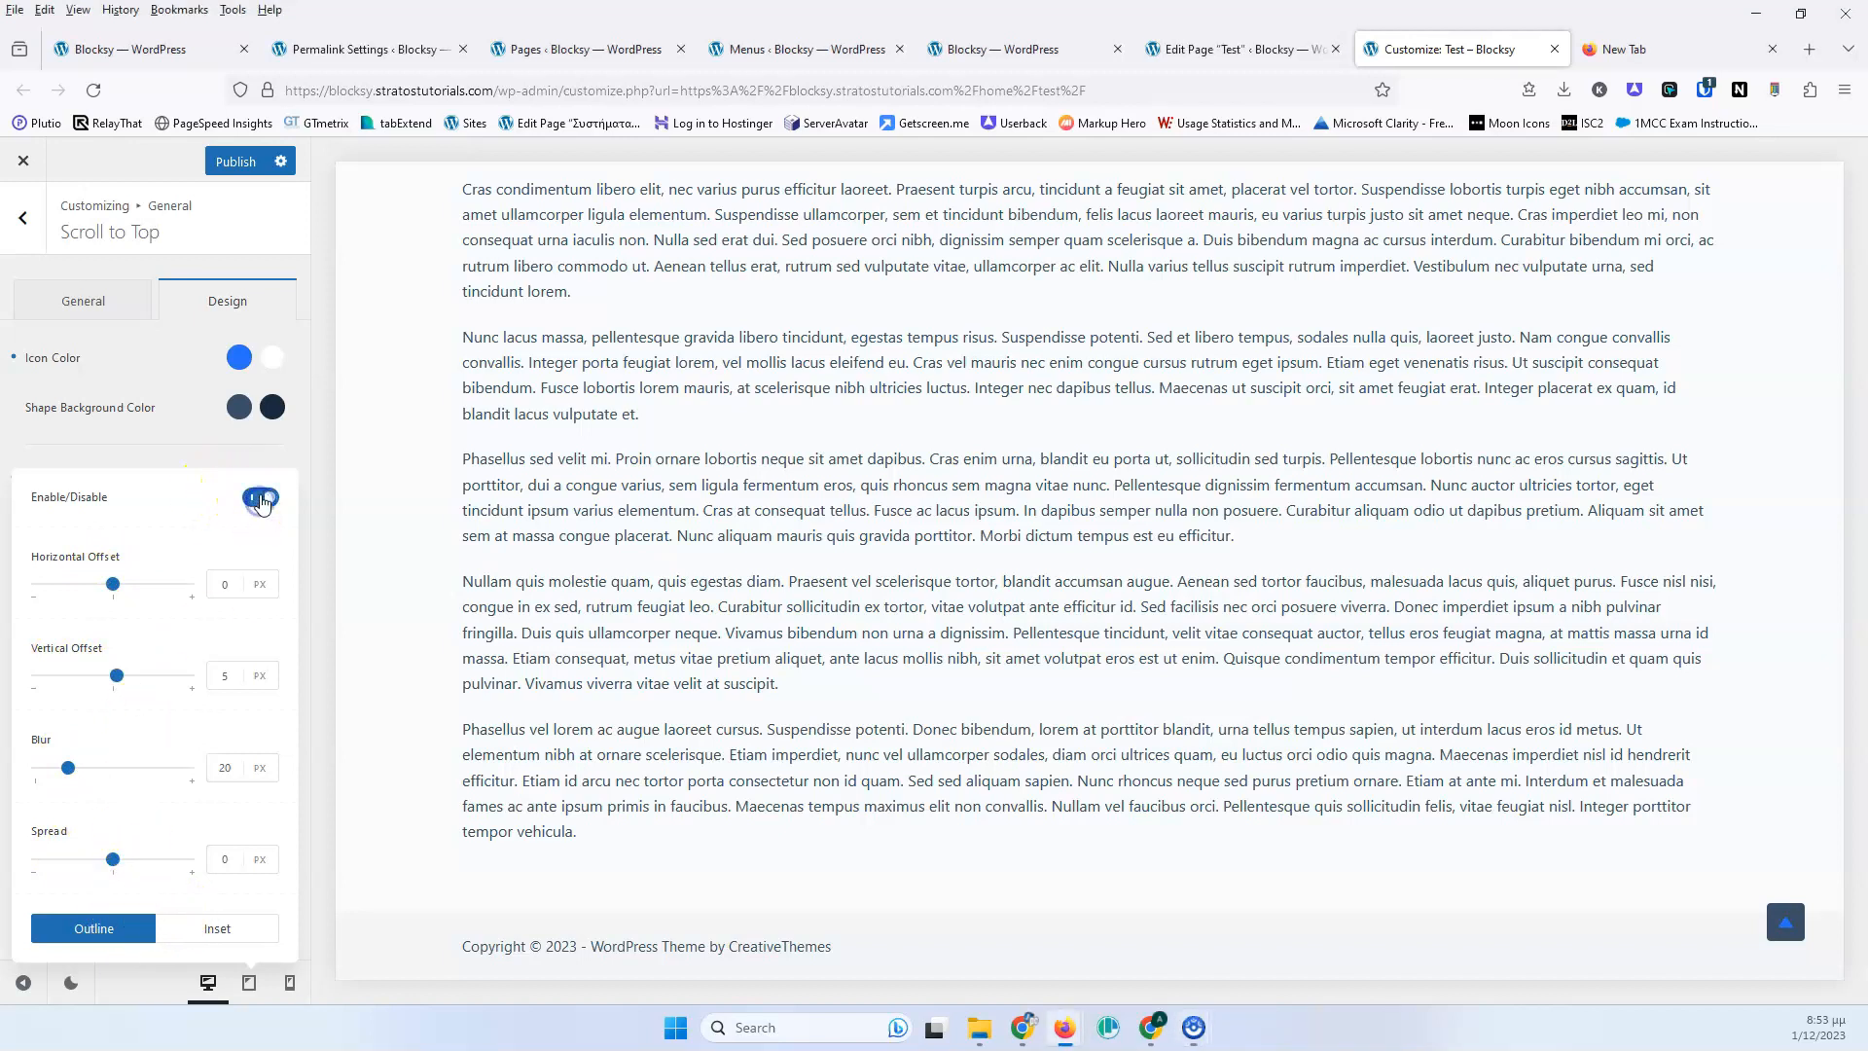
{"action": "left_click", "coordinate": [193, 450]}
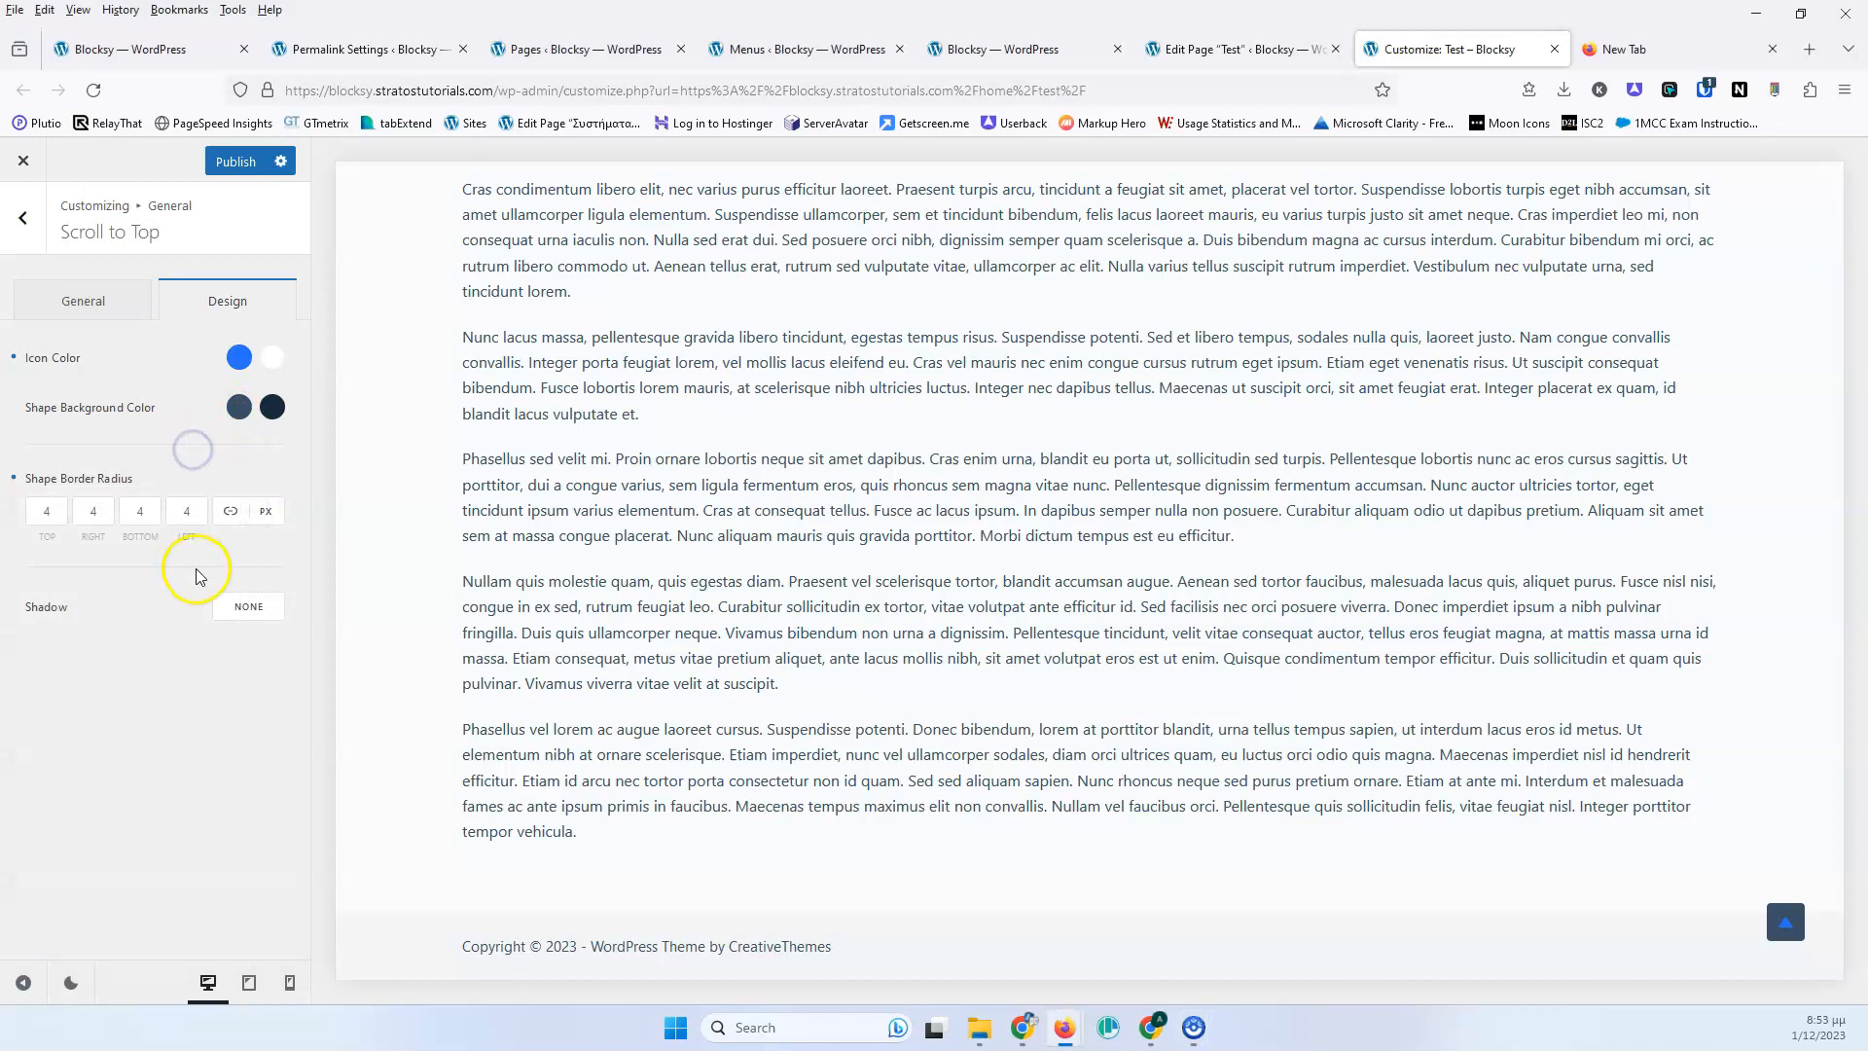
Go back to the General options and turn off Scroll to Top.
{"action": "left_click", "coordinate": [105, 308]}
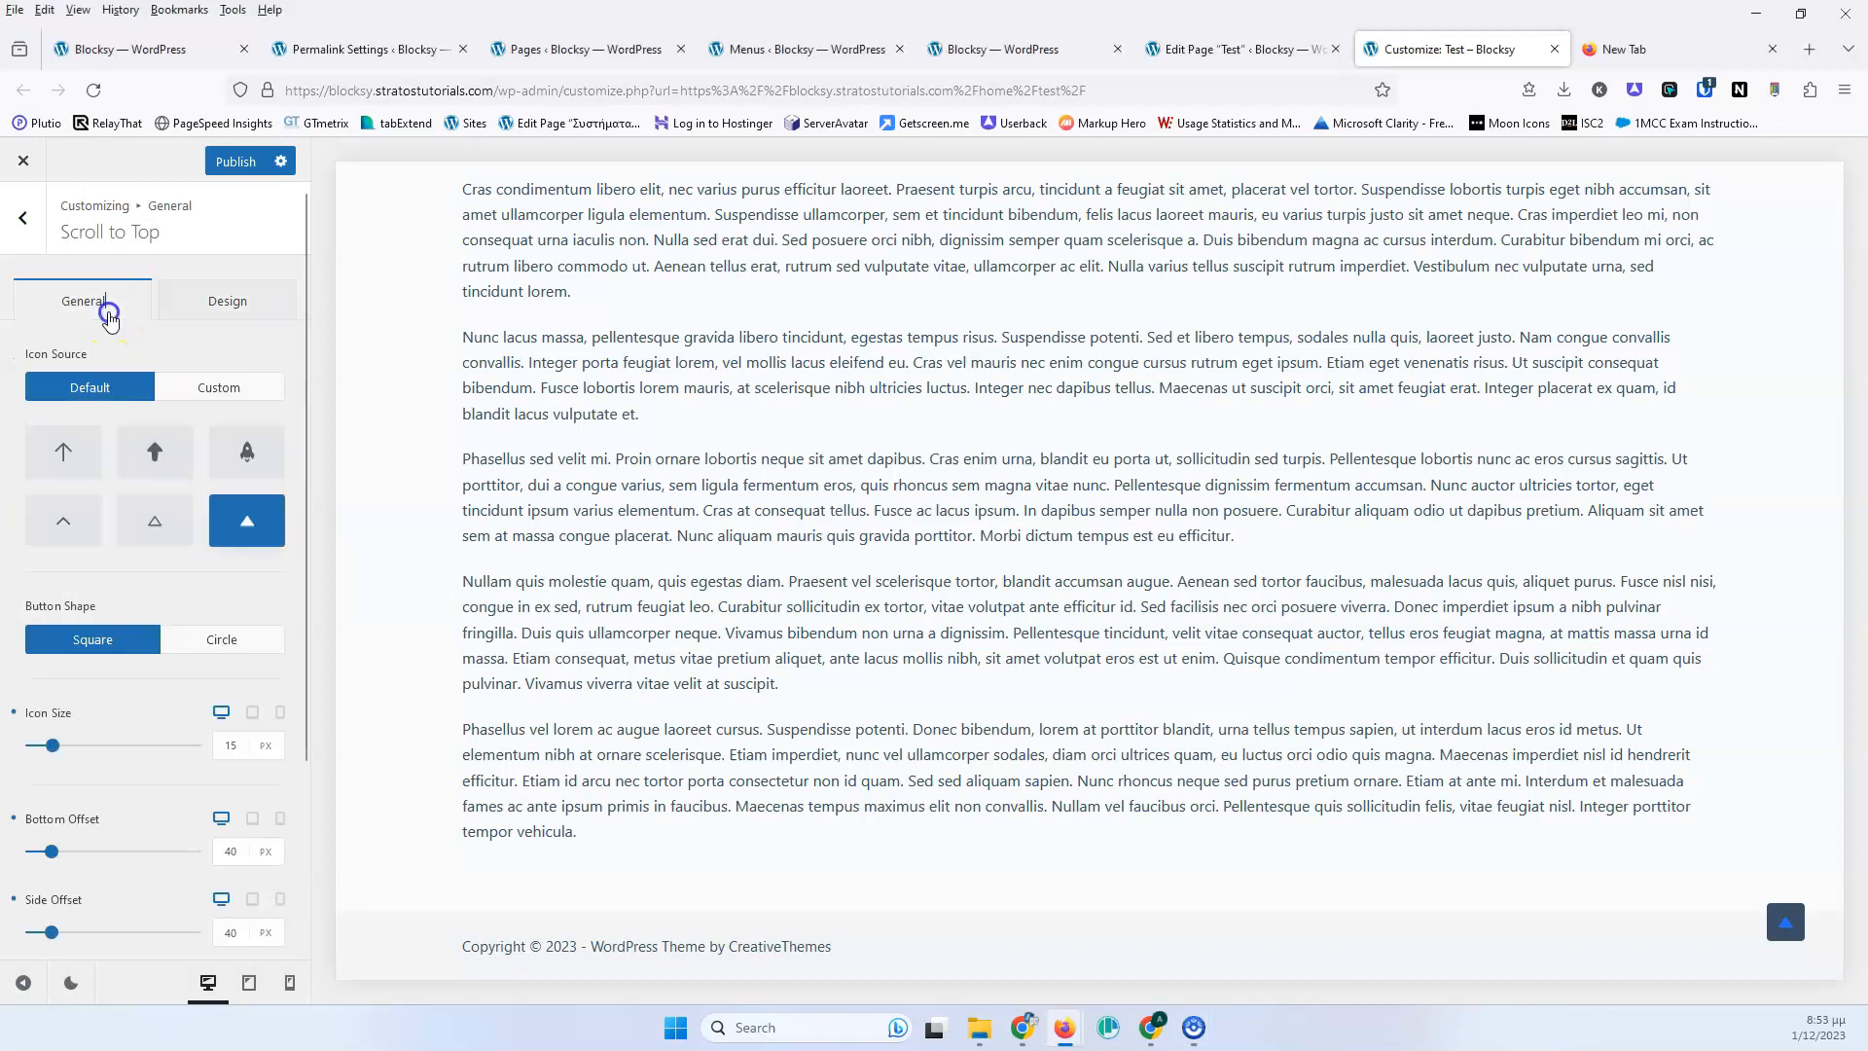
{"action": "left_click", "coordinate": [22, 217]}
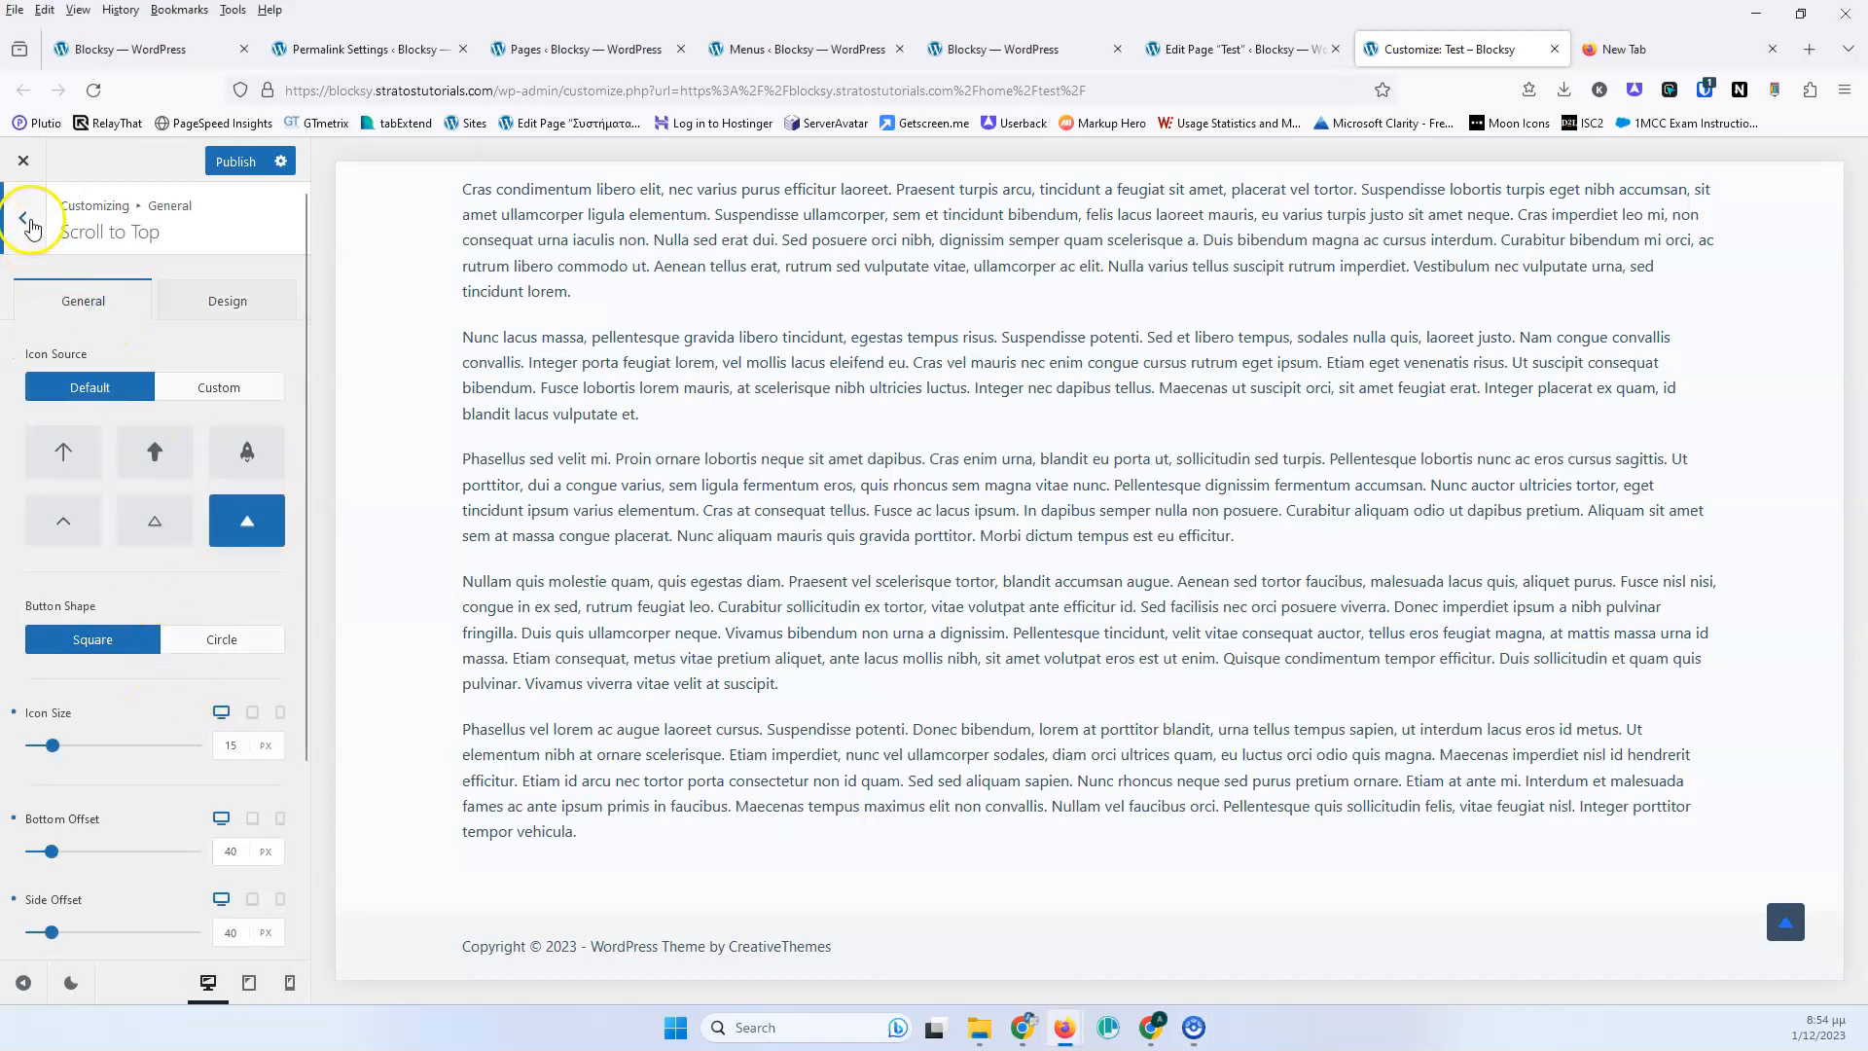
{"action": "left_click", "coordinate": [255, 668]}
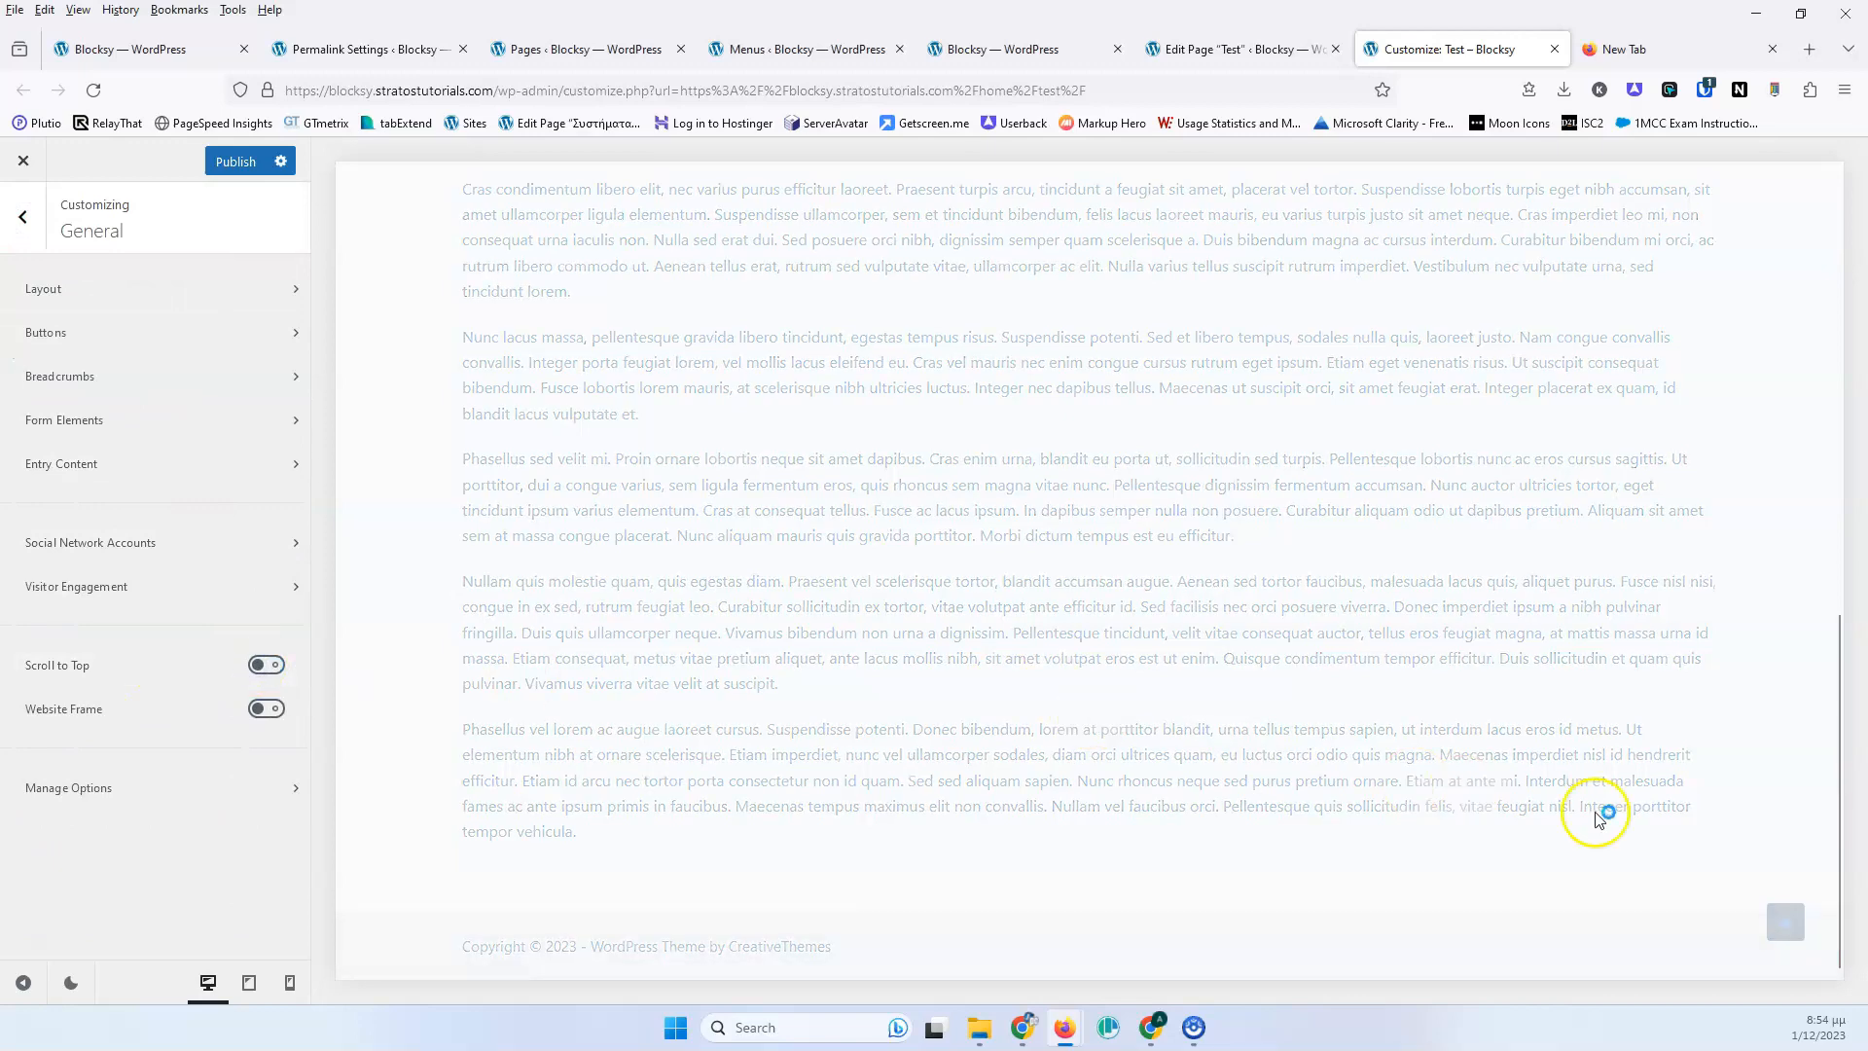
{"action": "scroll", "coordinate": [1708, 822], "scroll_direction": "up", "scroll_amount": 15}
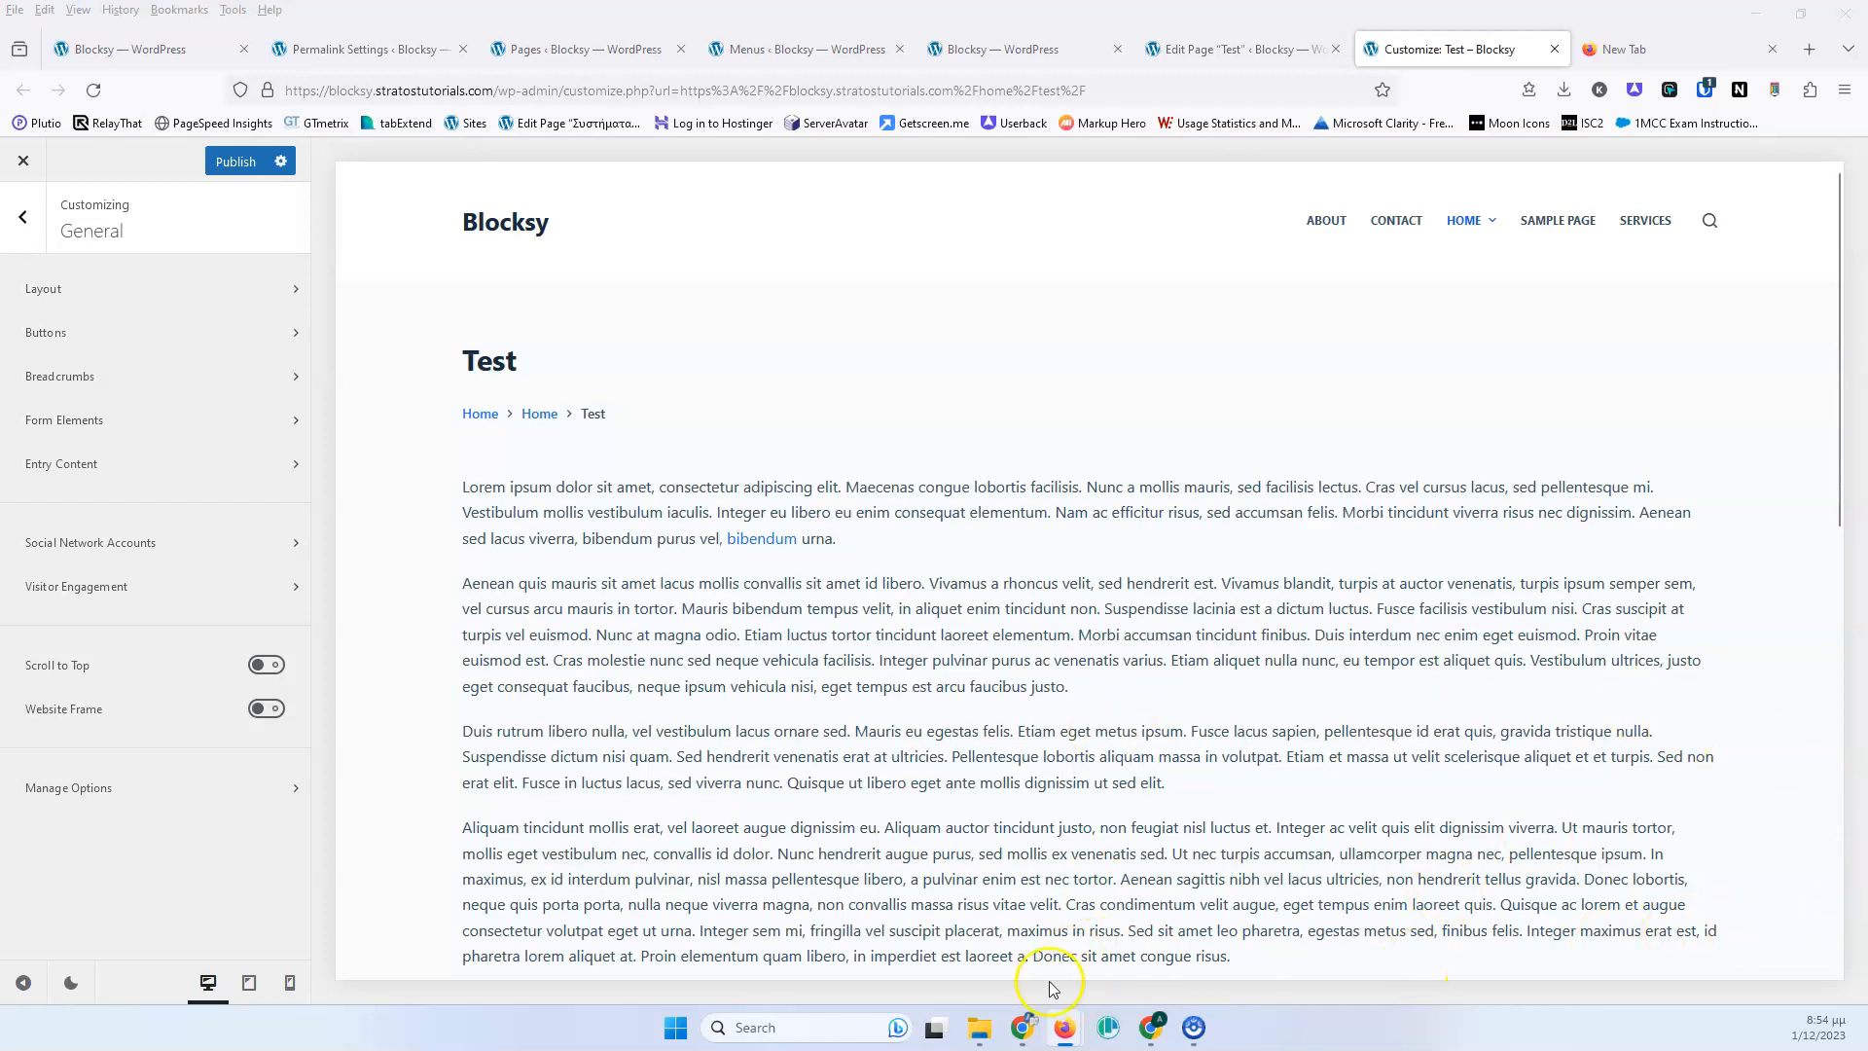
Enable the Website Frame and try other frame sizes, ending at 10 px.
{"action": "left_click", "coordinate": [277, 715]}
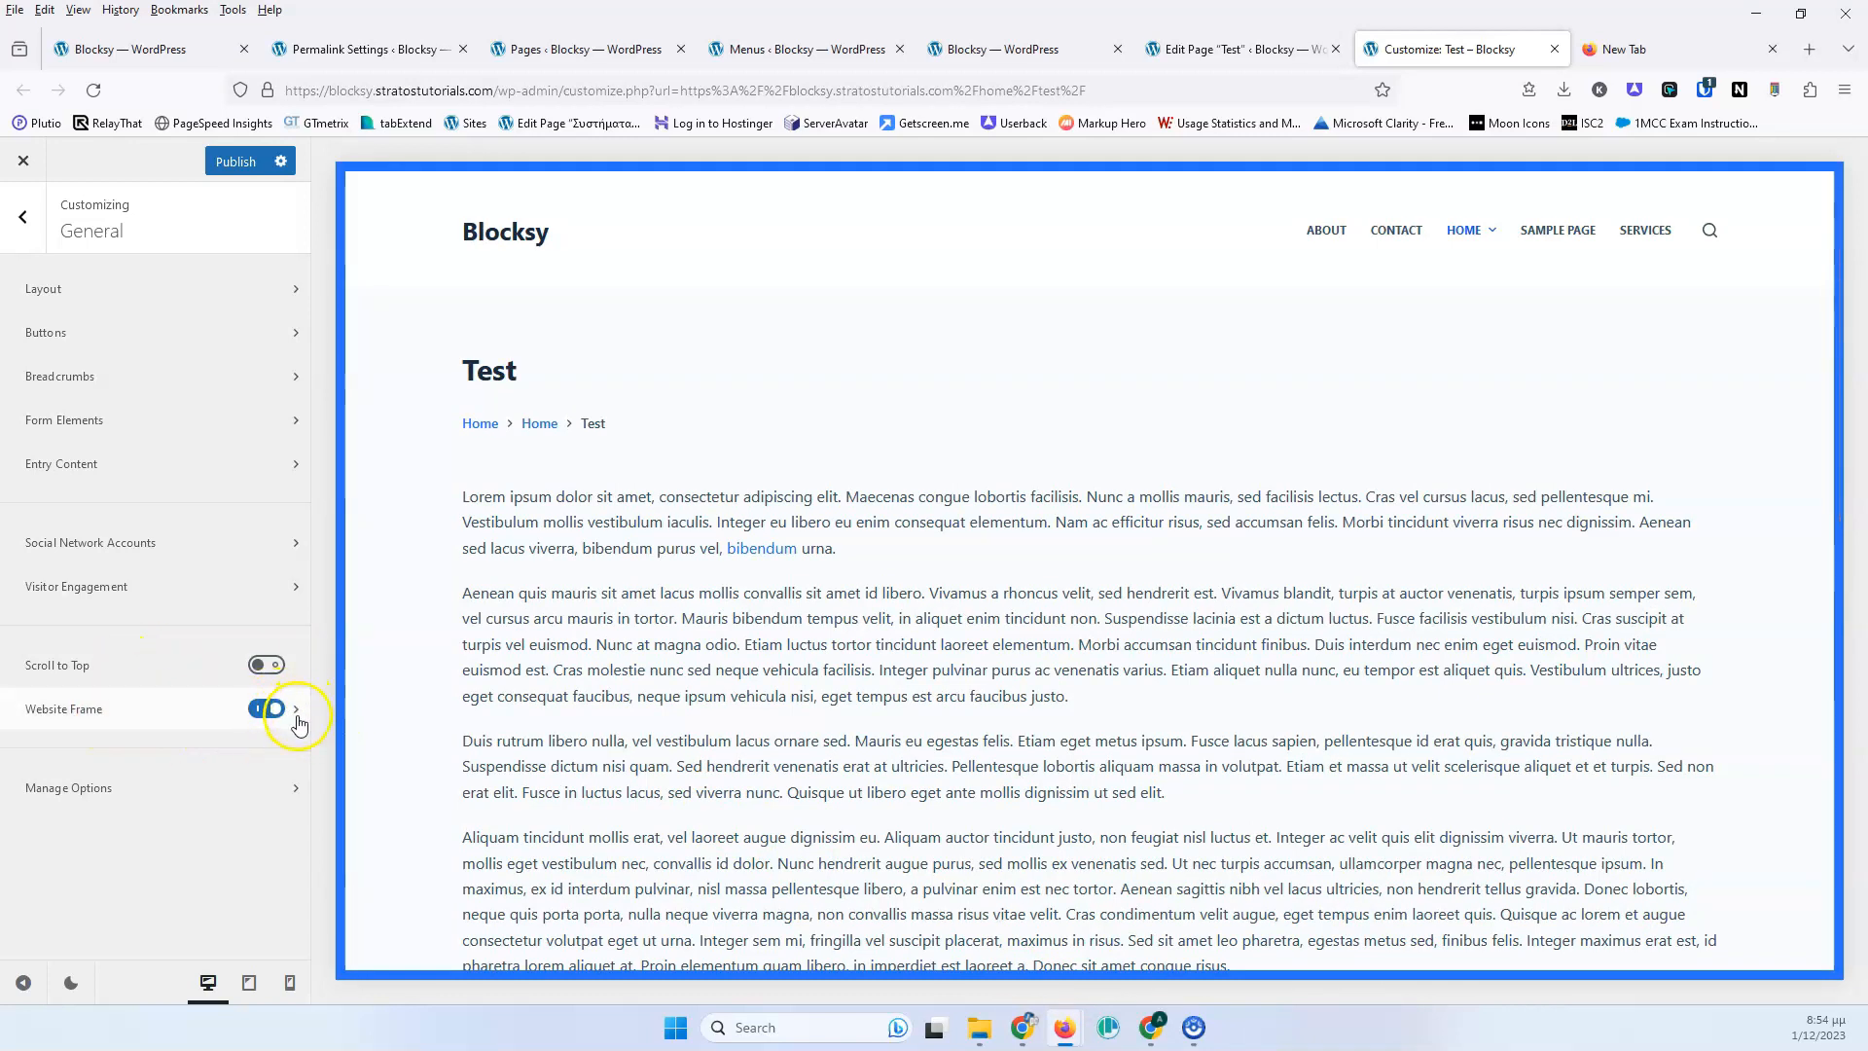
{"action": "left_click", "coordinate": [185, 710]}
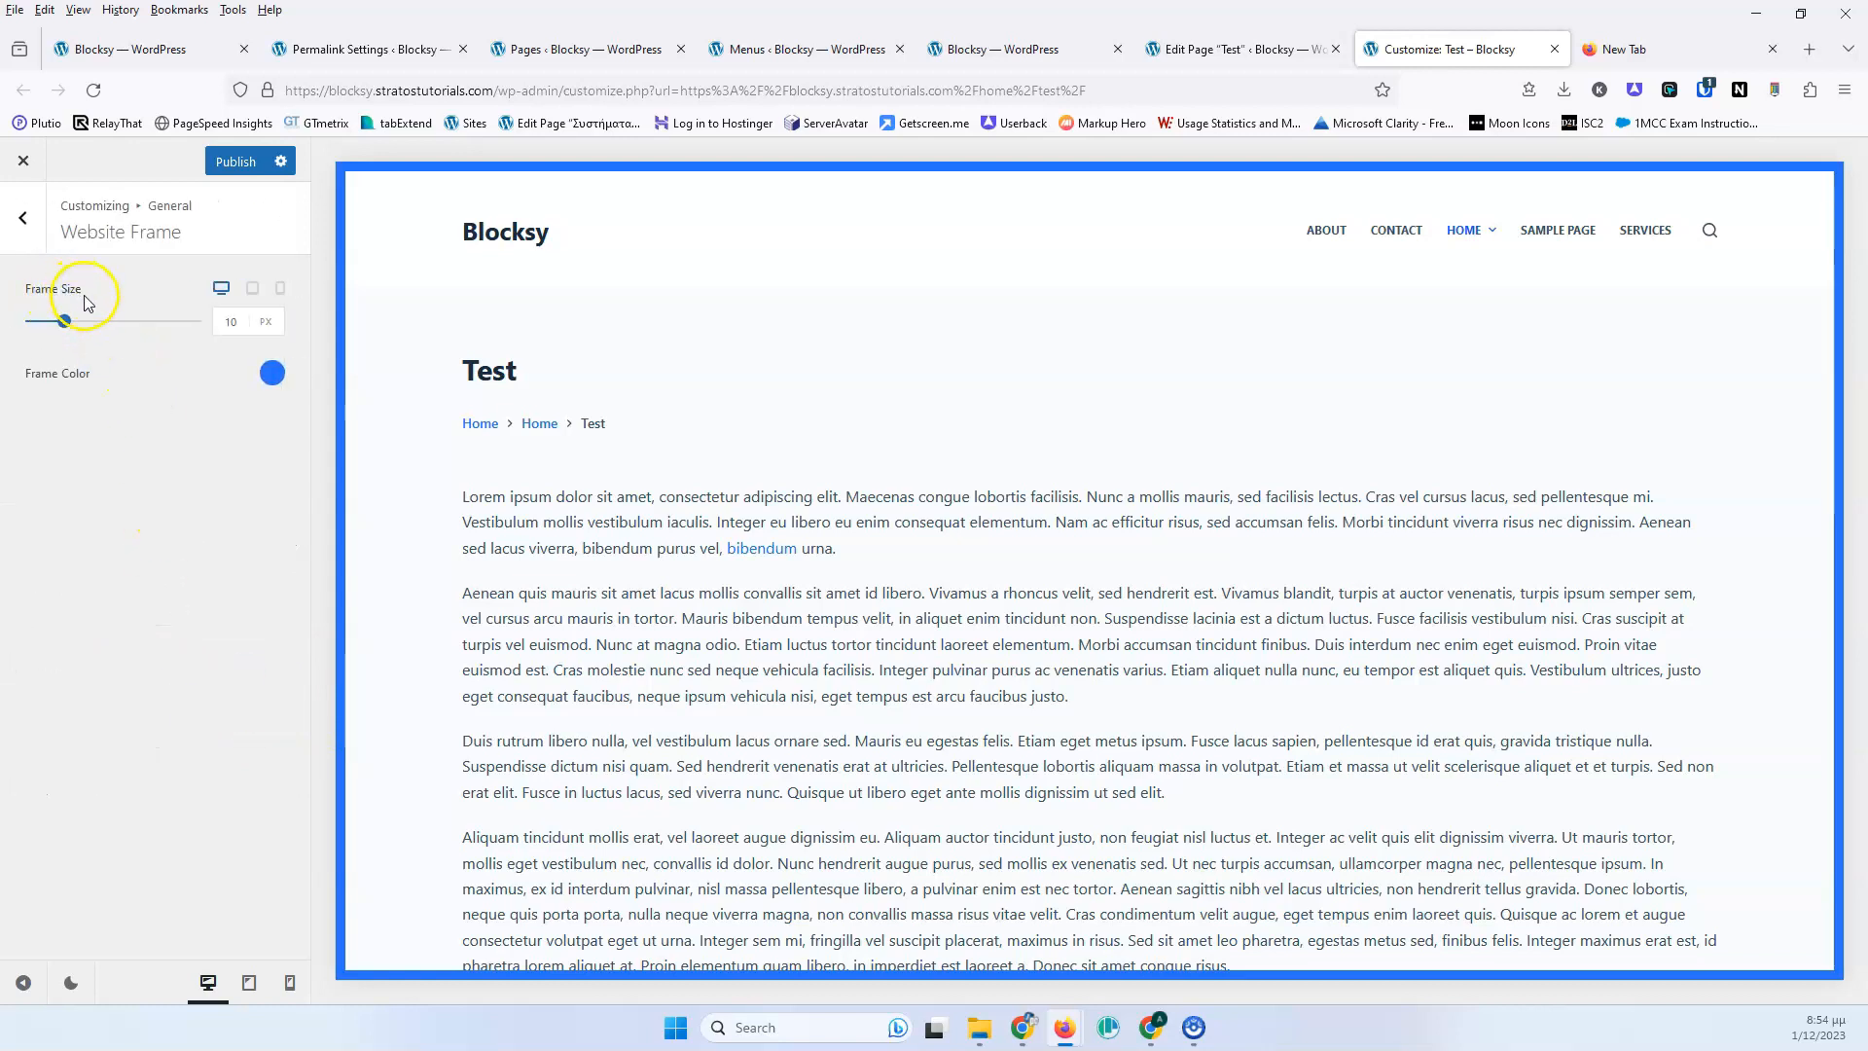
{"action": "left_click", "coordinate": [244, 325]}
{"action": "key", "text": "Up"}
{"action": "key", "text": "Up"}
{"action": "key", "text": "Down"}
{"action": "key", "text": "Down"}
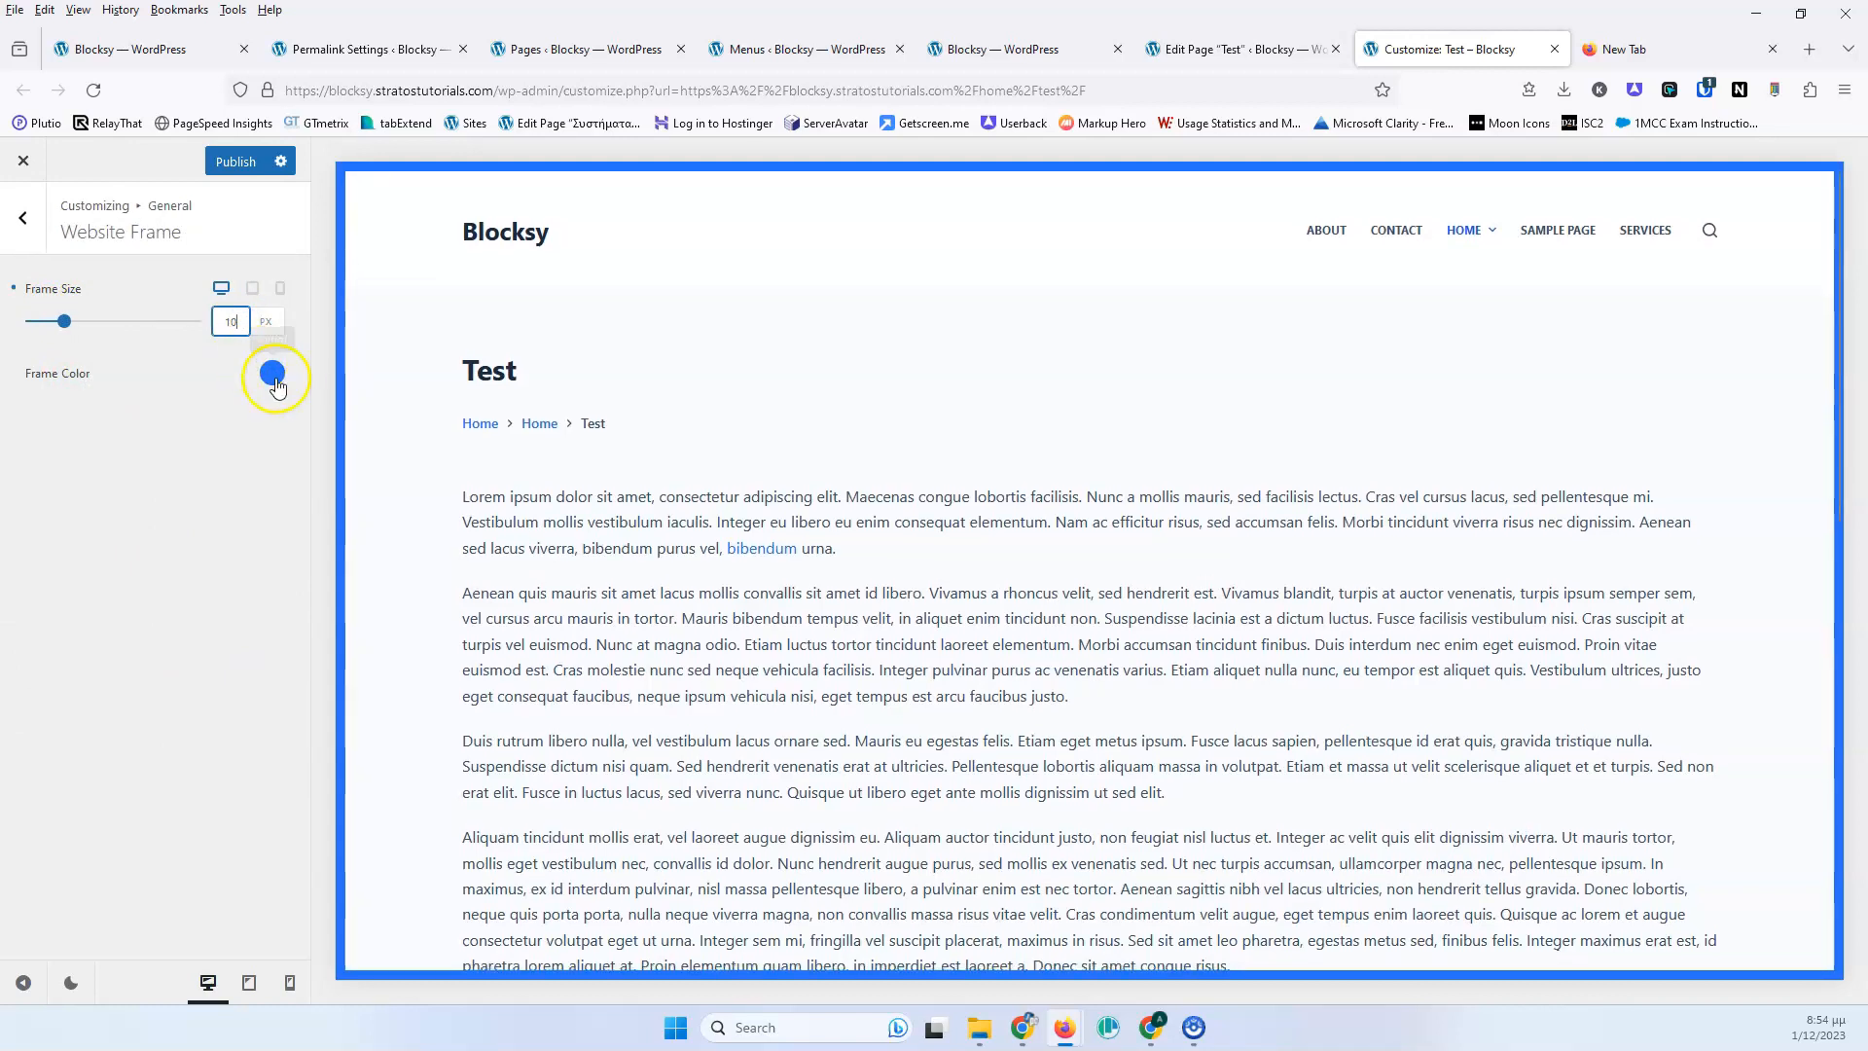
Change the website frame's color to a dark olive green.
{"action": "left_click", "coordinate": [275, 378]}
{"action": "left_click_drag", "start_coordinate": [135, 545], "coordinate": [234, 503]}
{"action": "left_click_drag", "start_coordinate": [181, 589], "coordinate": [83, 592]}
{"action": "left_click", "coordinate": [173, 366]}
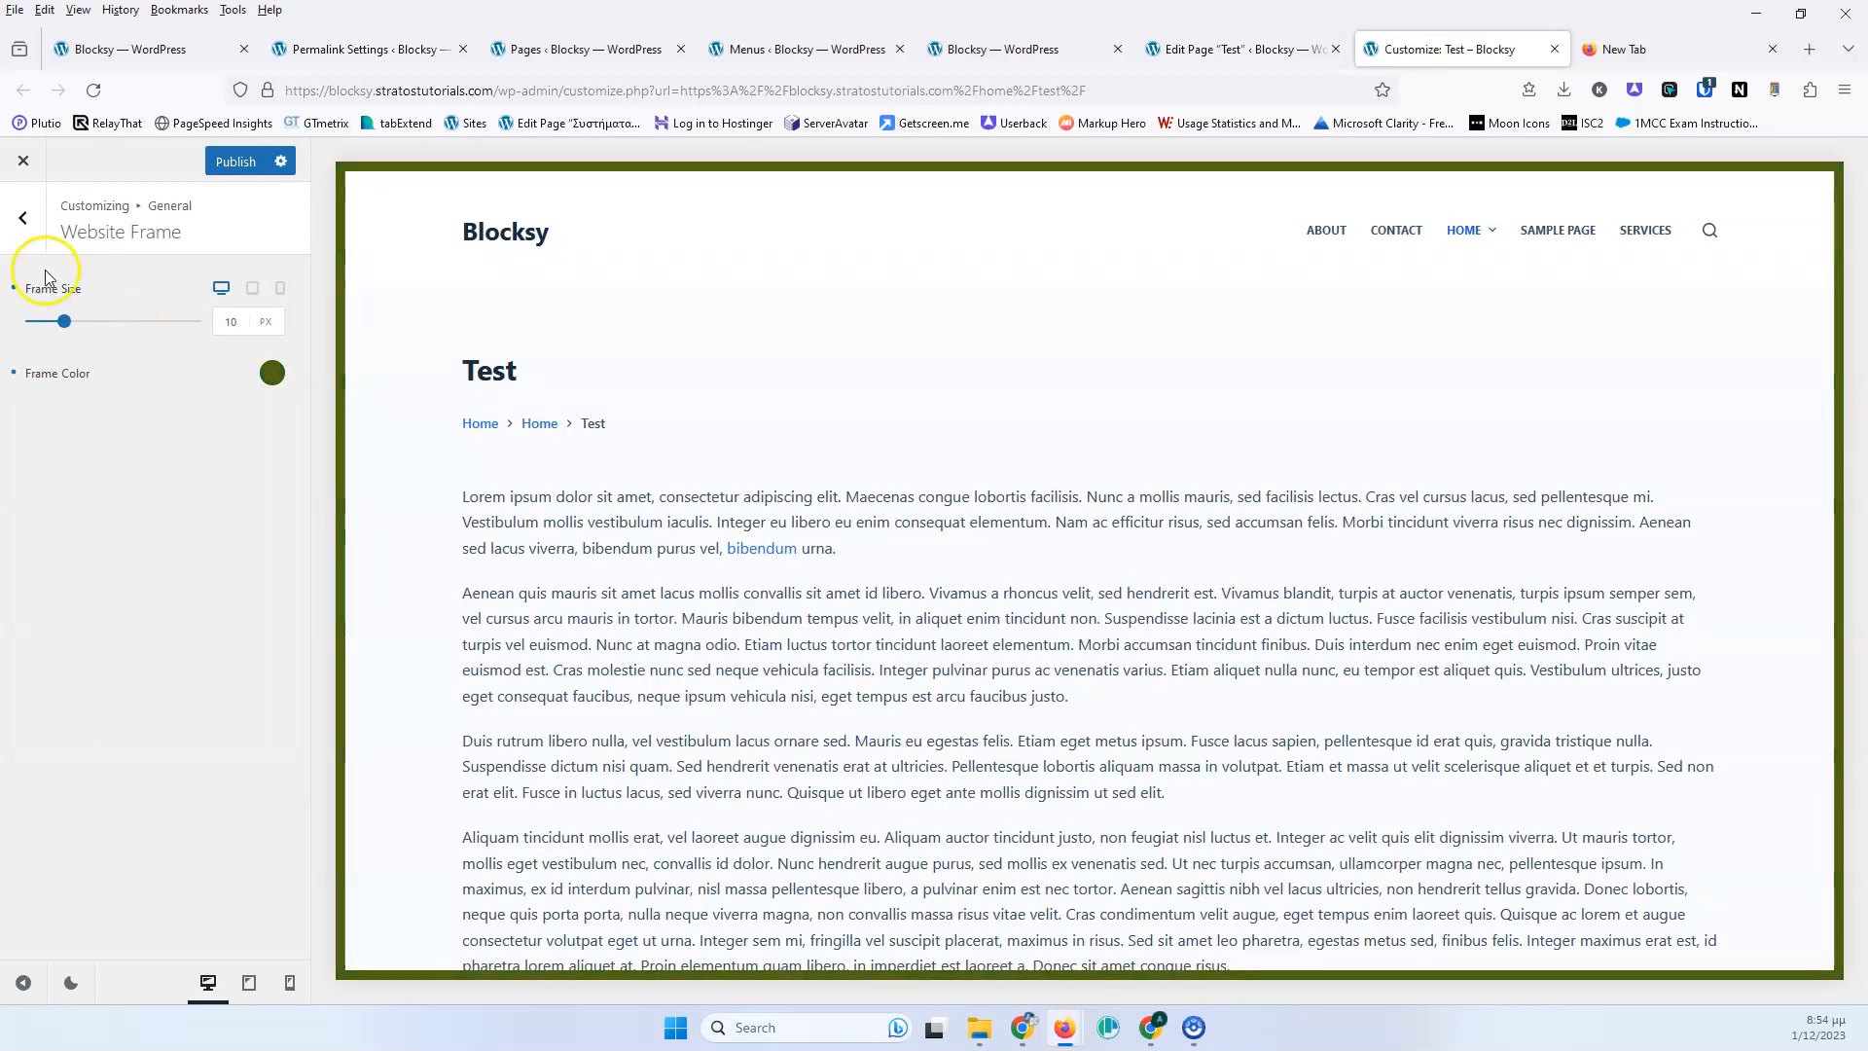
Reopen the Website Frame settings and preview the frame in the mobile and tablet layouts.
{"action": "left_click", "coordinate": [31, 227]}
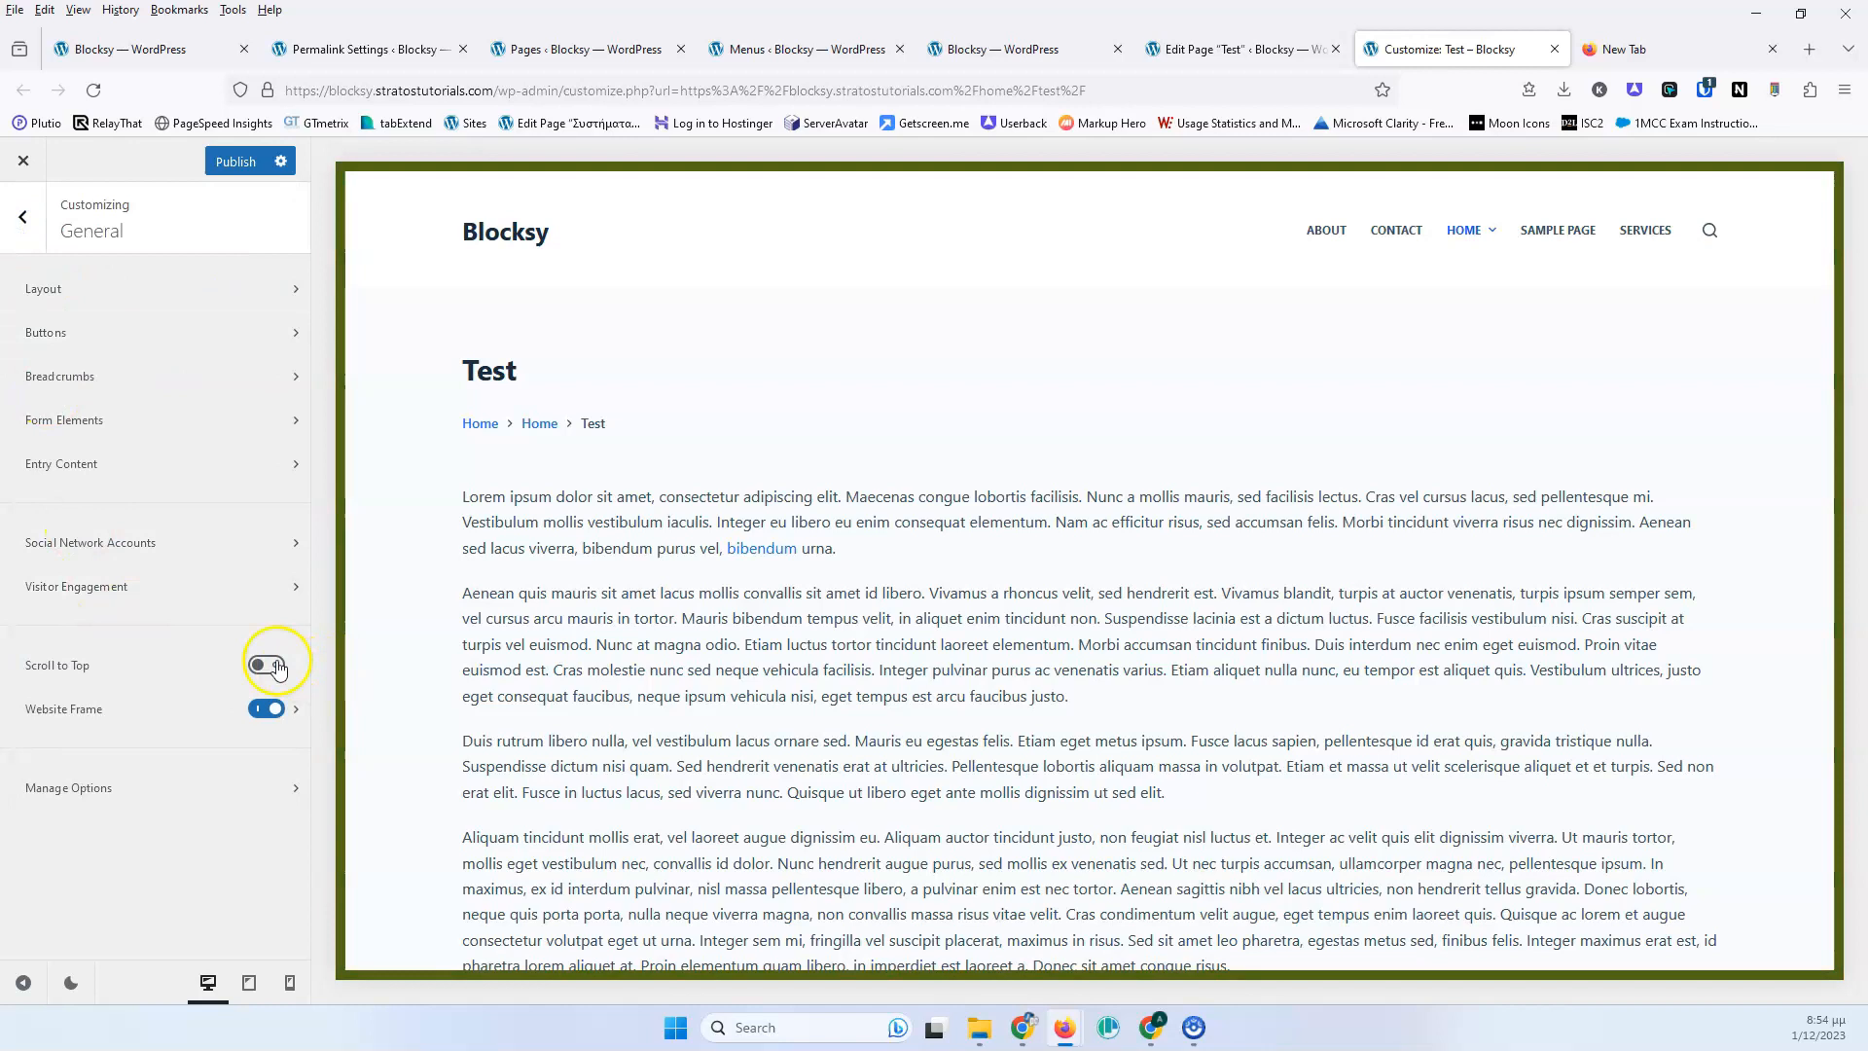
{"action": "left_click", "coordinate": [198, 712]}
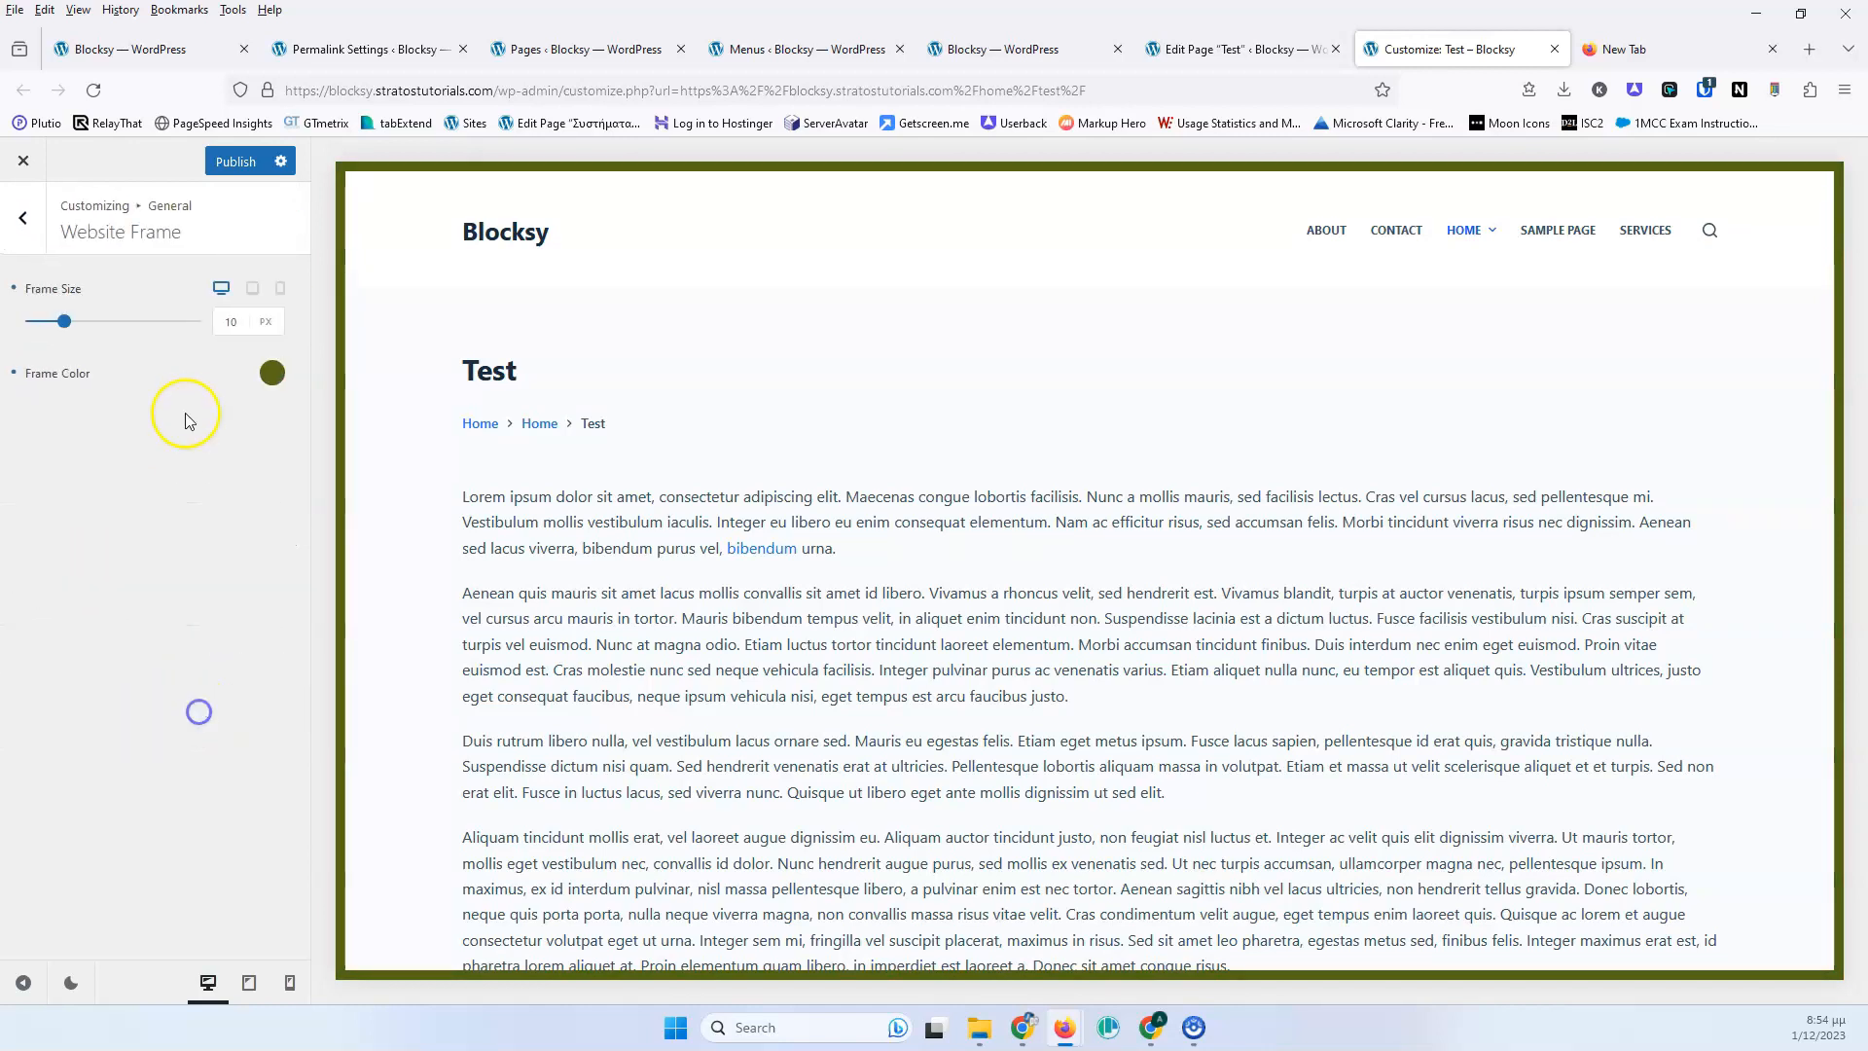
{"action": "left_click", "coordinate": [256, 295]}
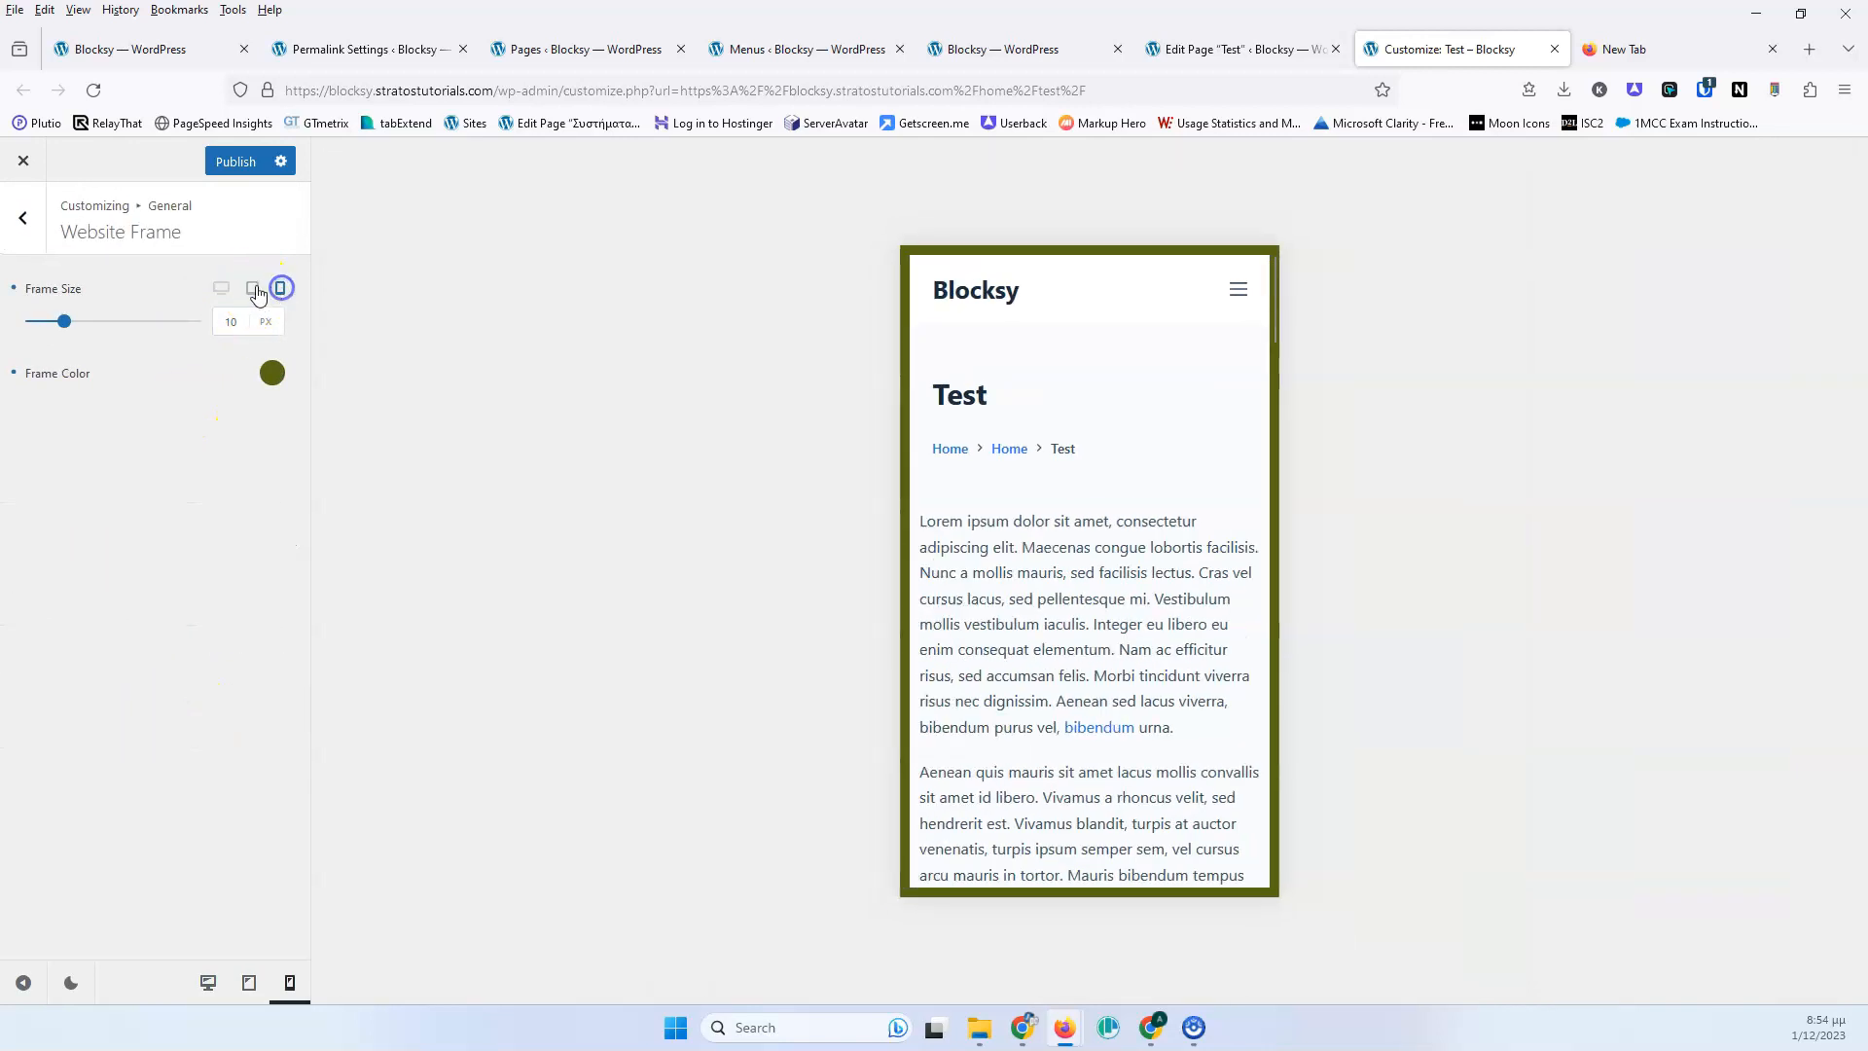
{"action": "left_click", "coordinate": [253, 292]}
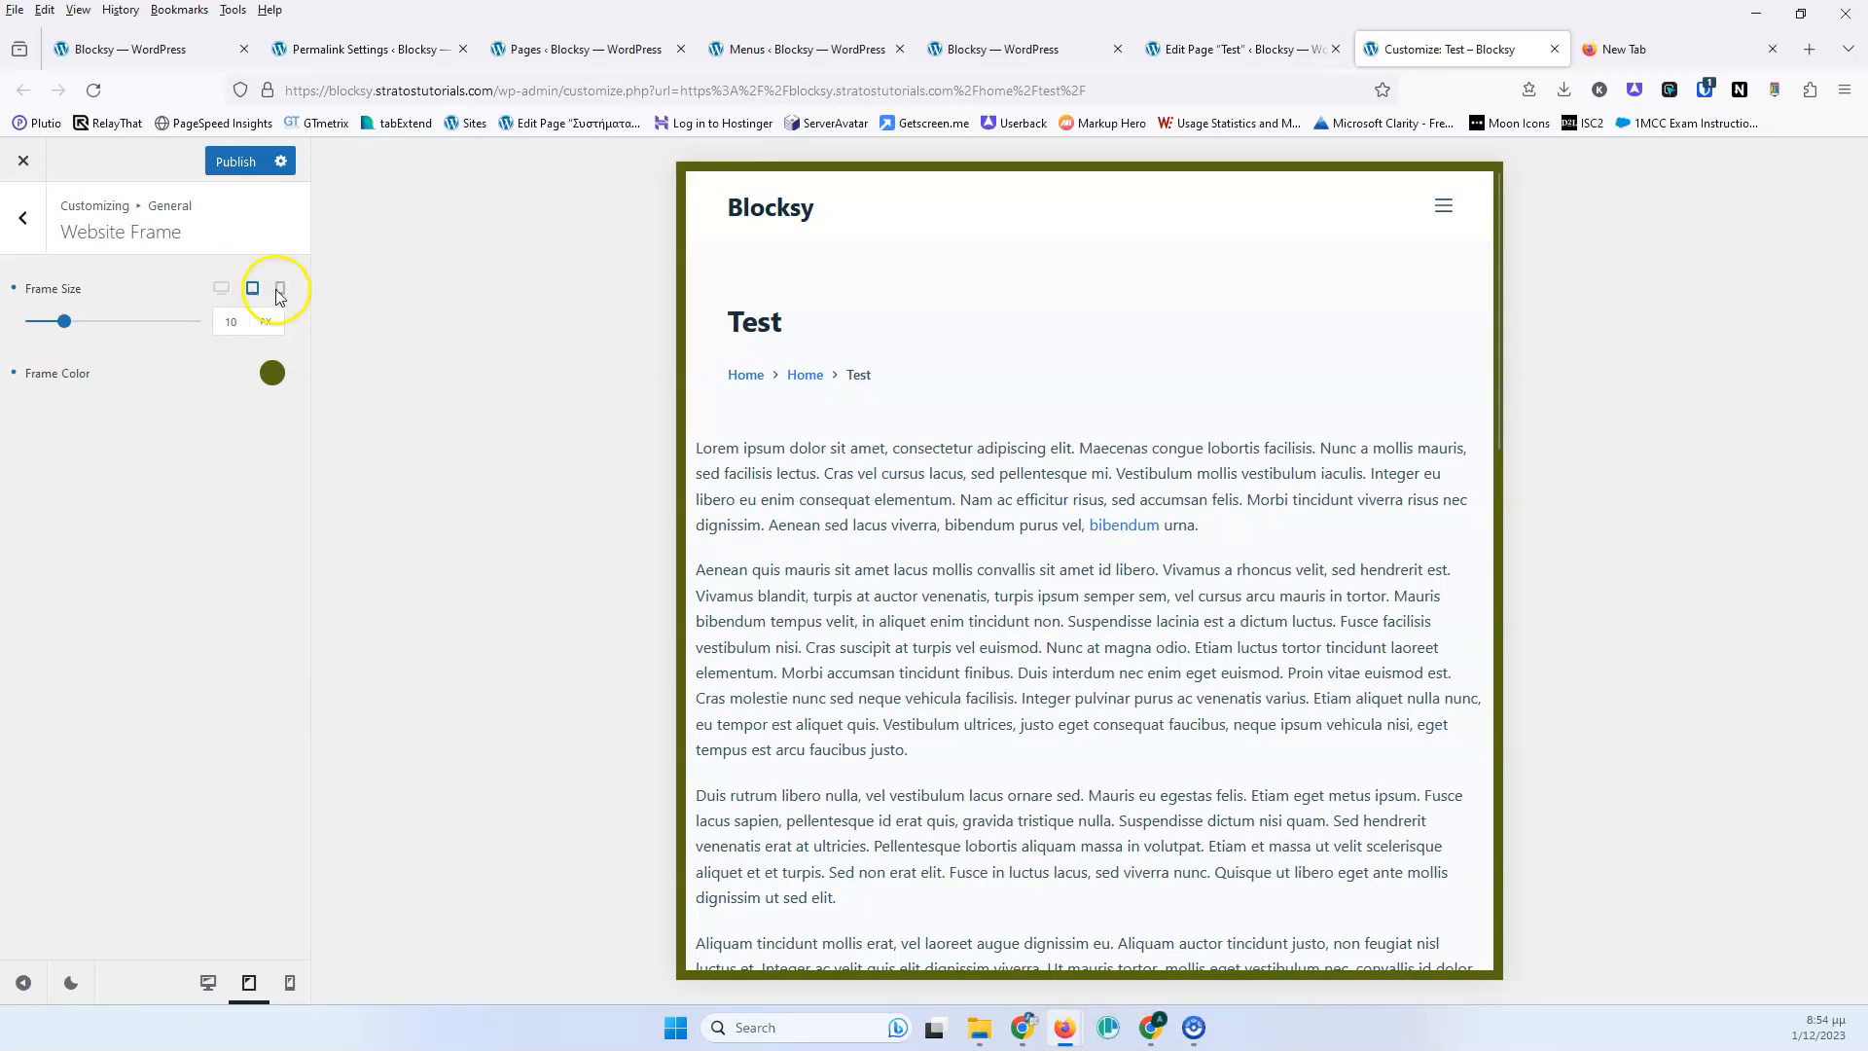
{"action": "left_click", "coordinate": [280, 292]}
Turn off the Website Frame in the General options and return to the desktop preview.
{"action": "left_click", "coordinate": [22, 217]}
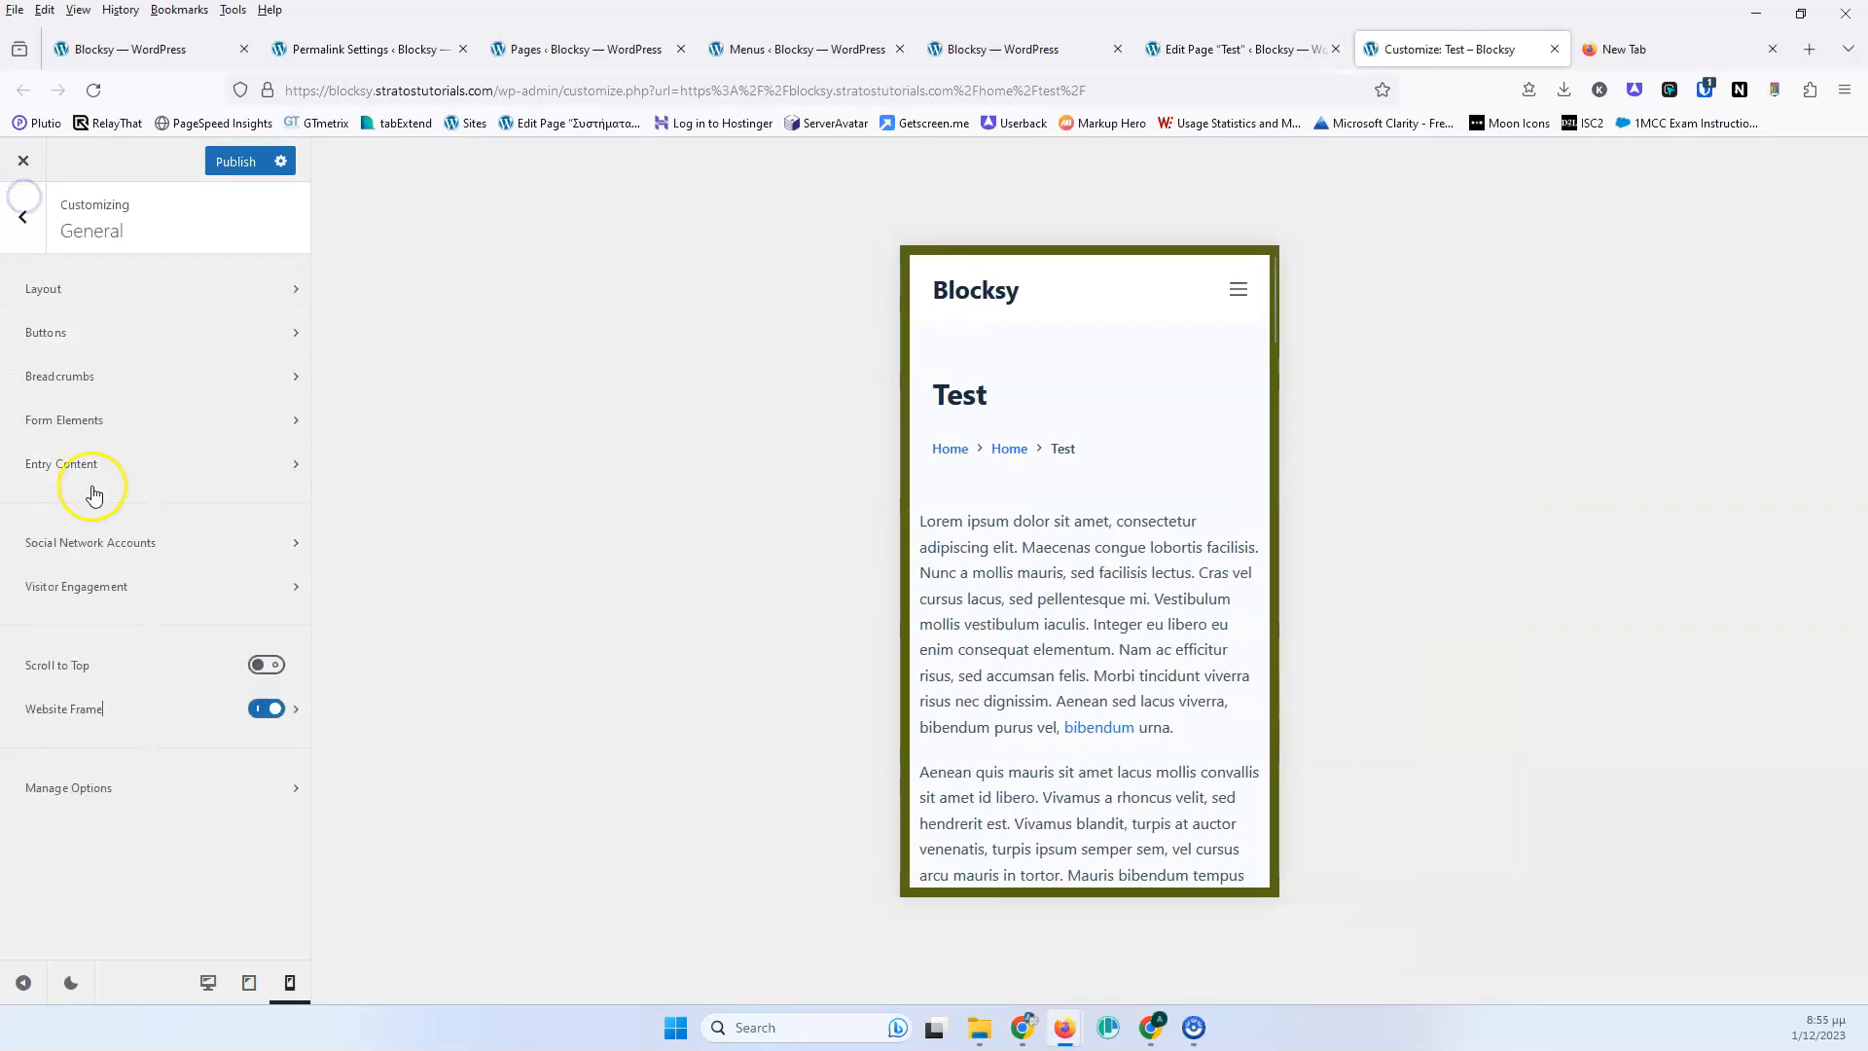
{"action": "left_click", "coordinate": [261, 716]}
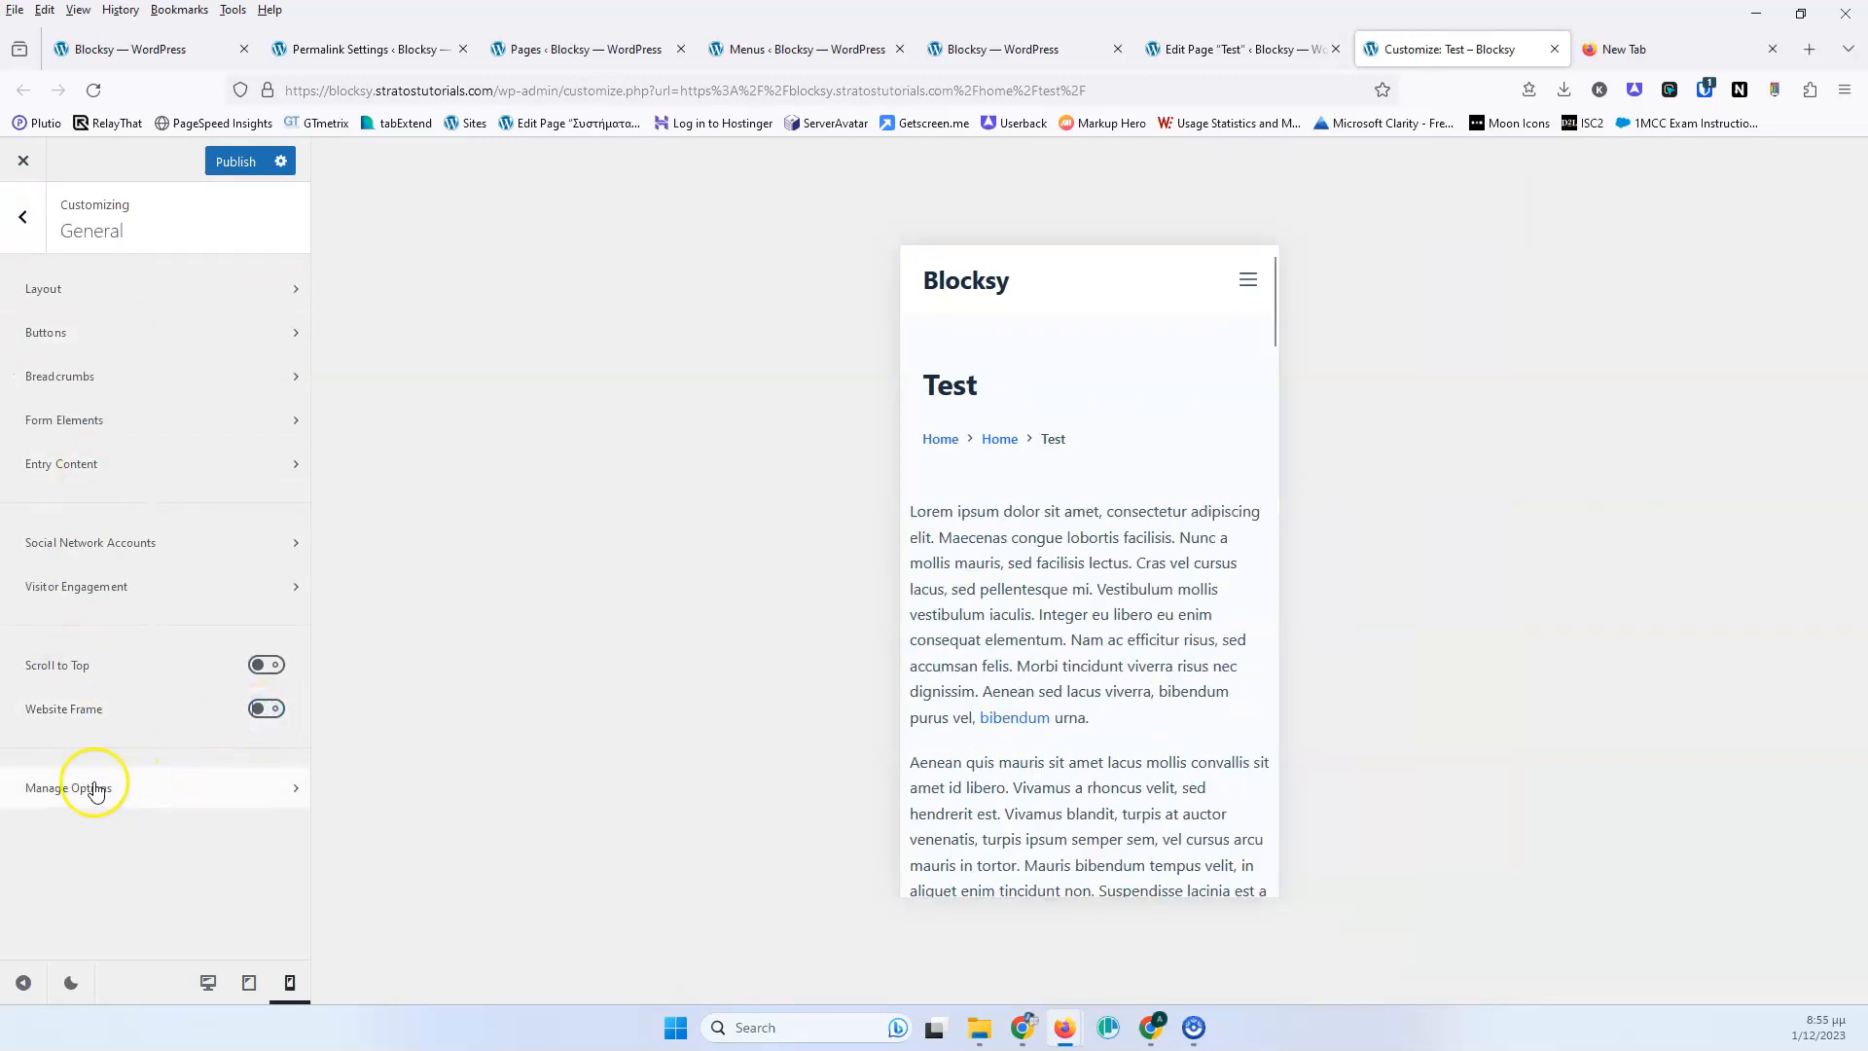
{"action": "left_click", "coordinate": [210, 983]}
Review the export, import and reset choices in Manage Options, and return to the customizer's main list of sections.
{"action": "left_click", "coordinate": [230, 783]}
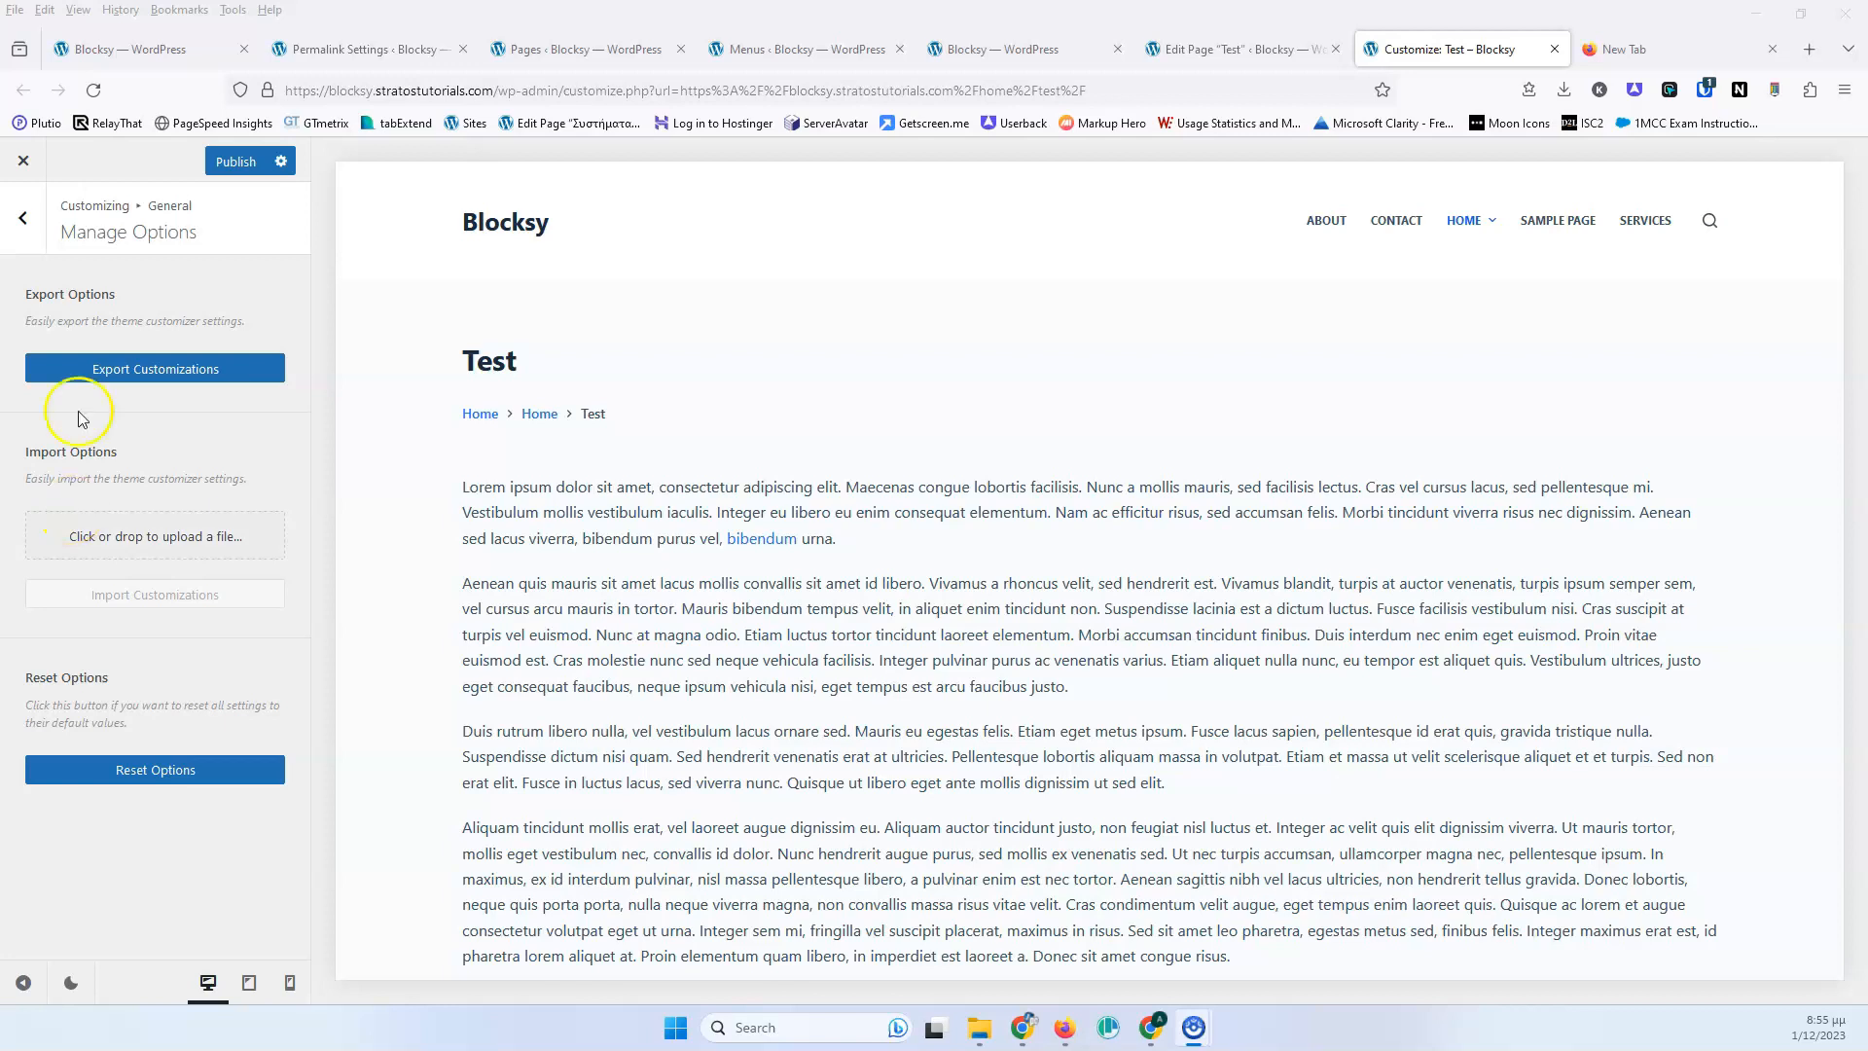
{"action": "left_click", "coordinate": [35, 231]}
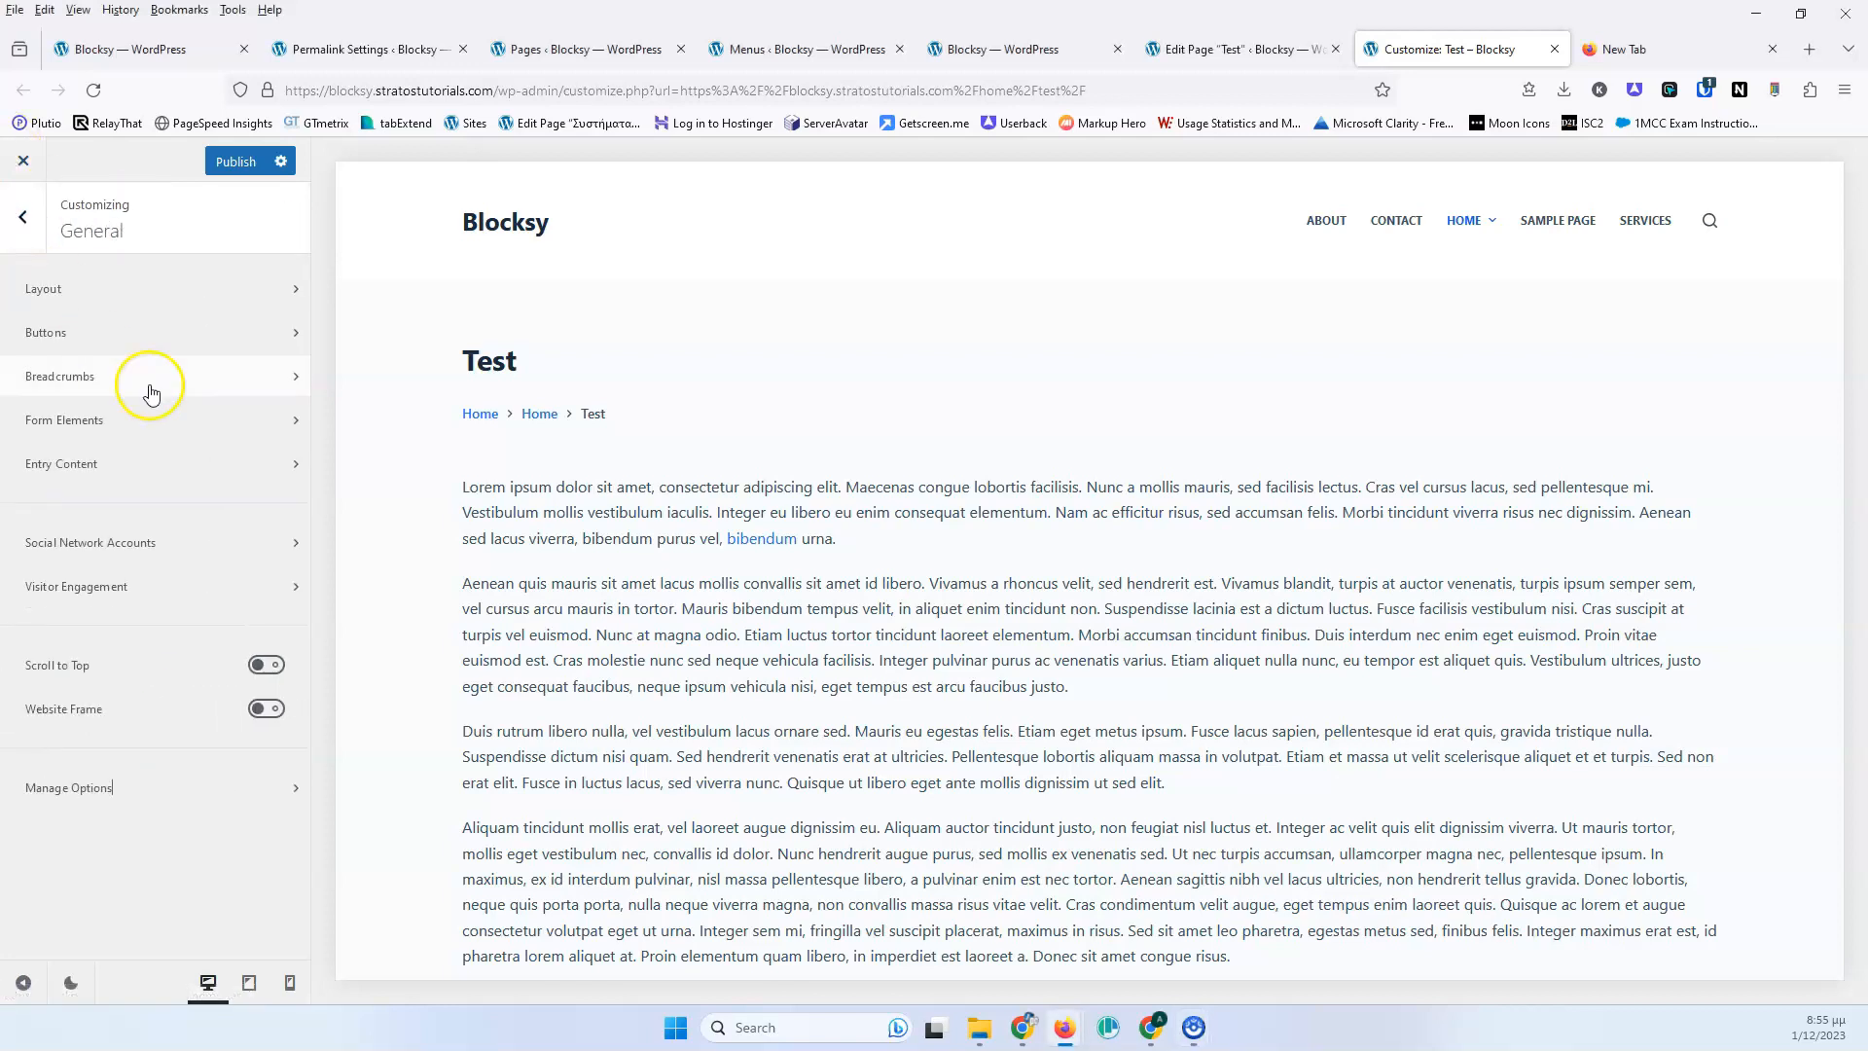
{"action": "left_click", "coordinate": [35, 222]}
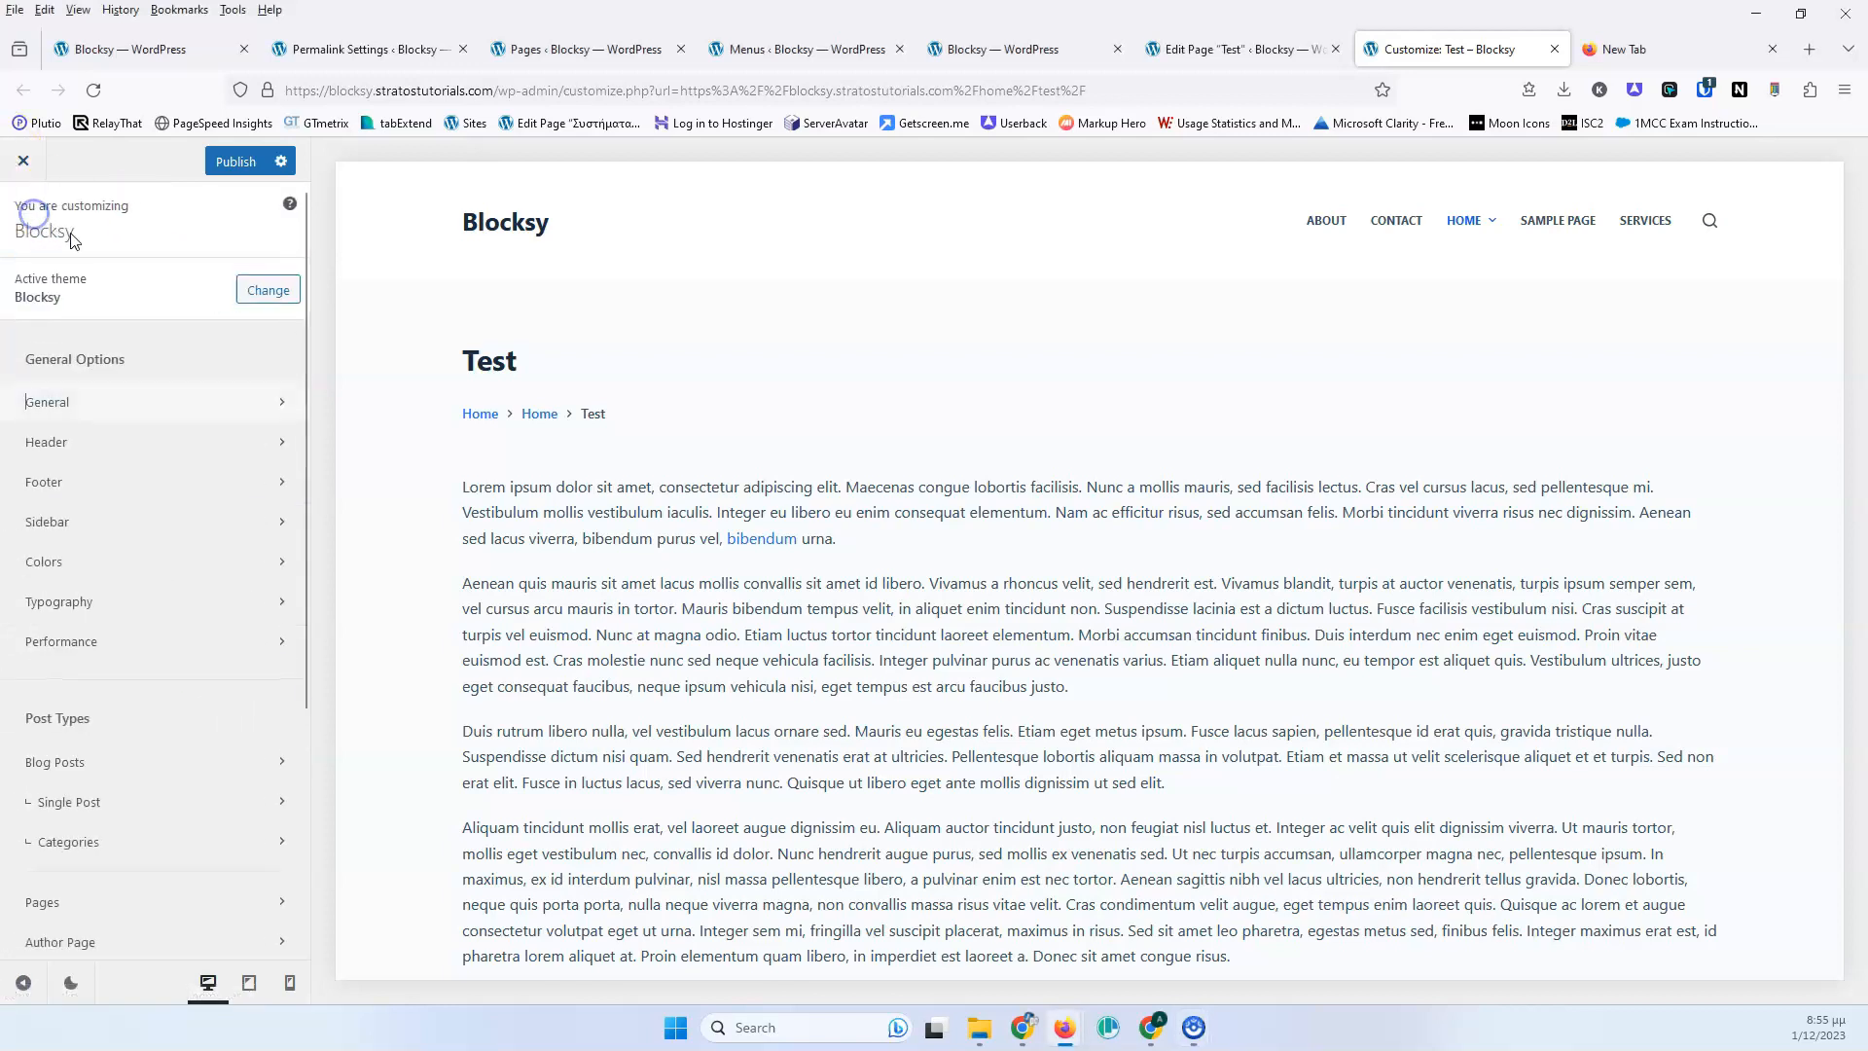
{"action": "scroll", "coordinate": [146, 486], "scroll_direction": "down", "scroll_amount": 4}
{"action": "scroll", "coordinate": [149, 490], "scroll_direction": "up", "scroll_amount": 4}
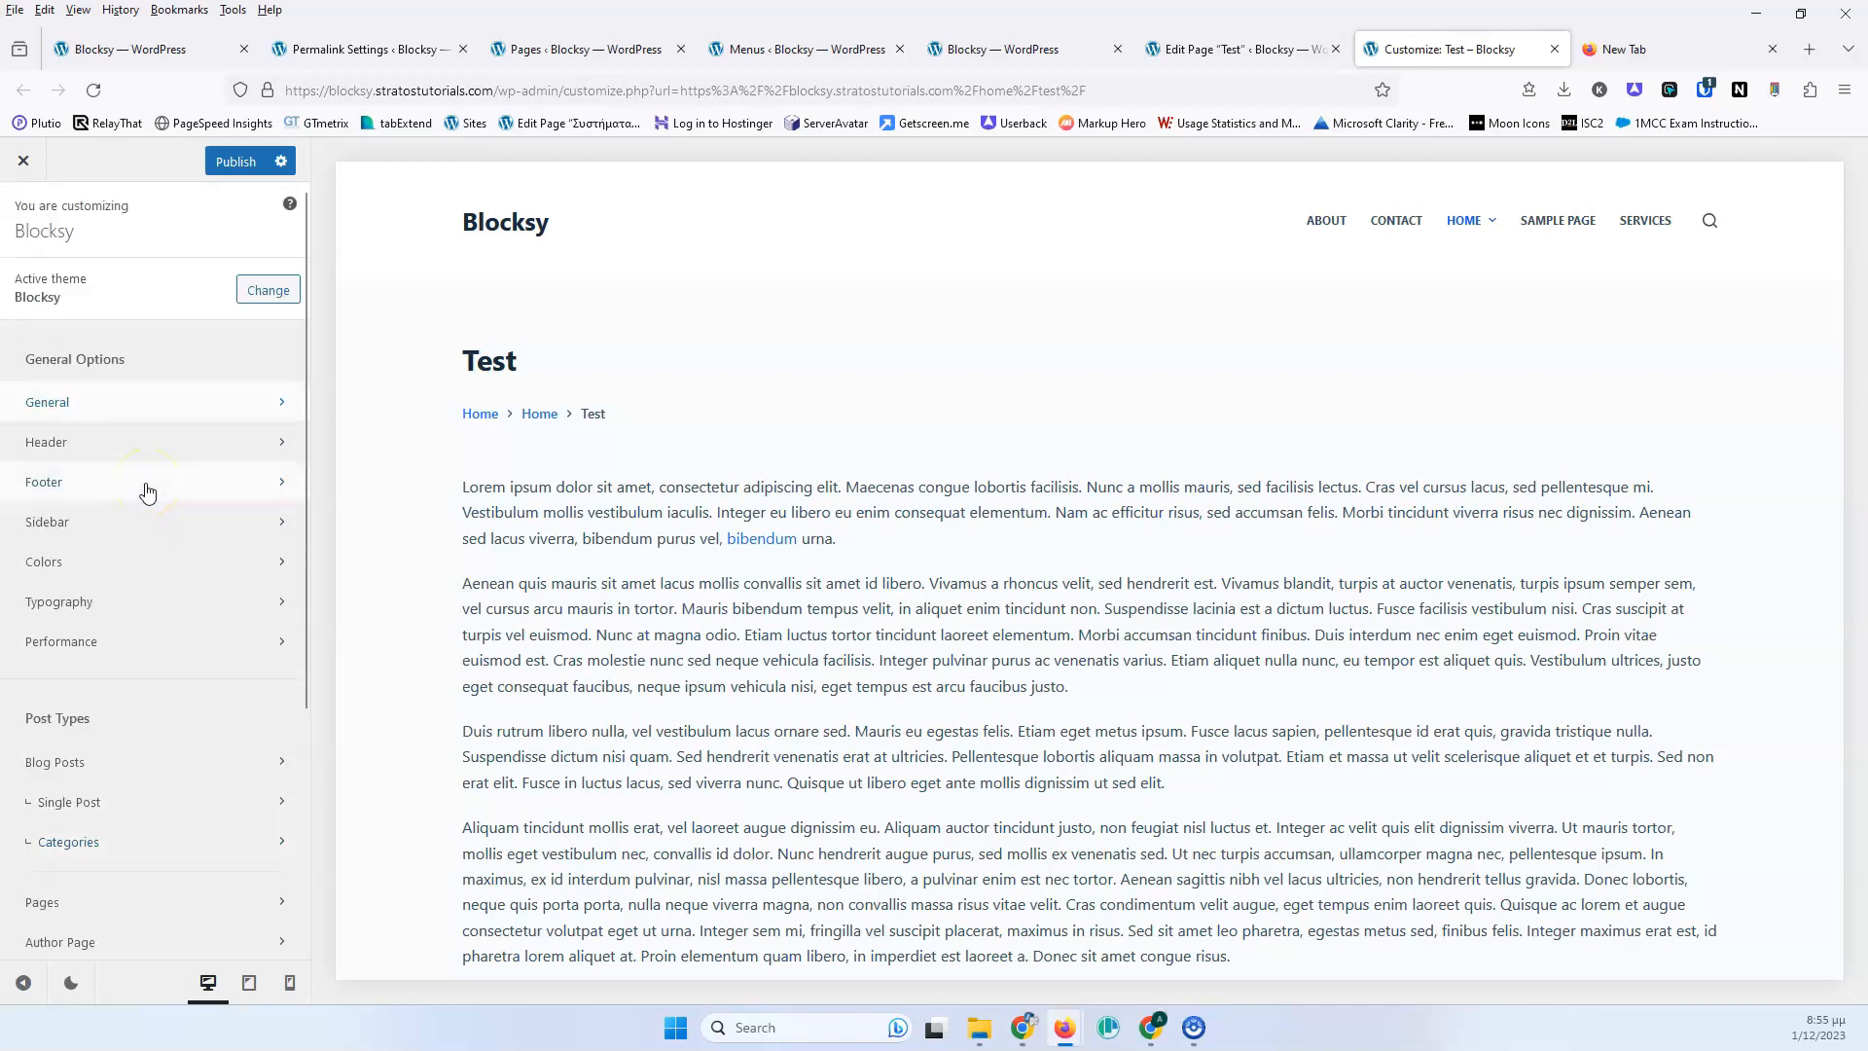